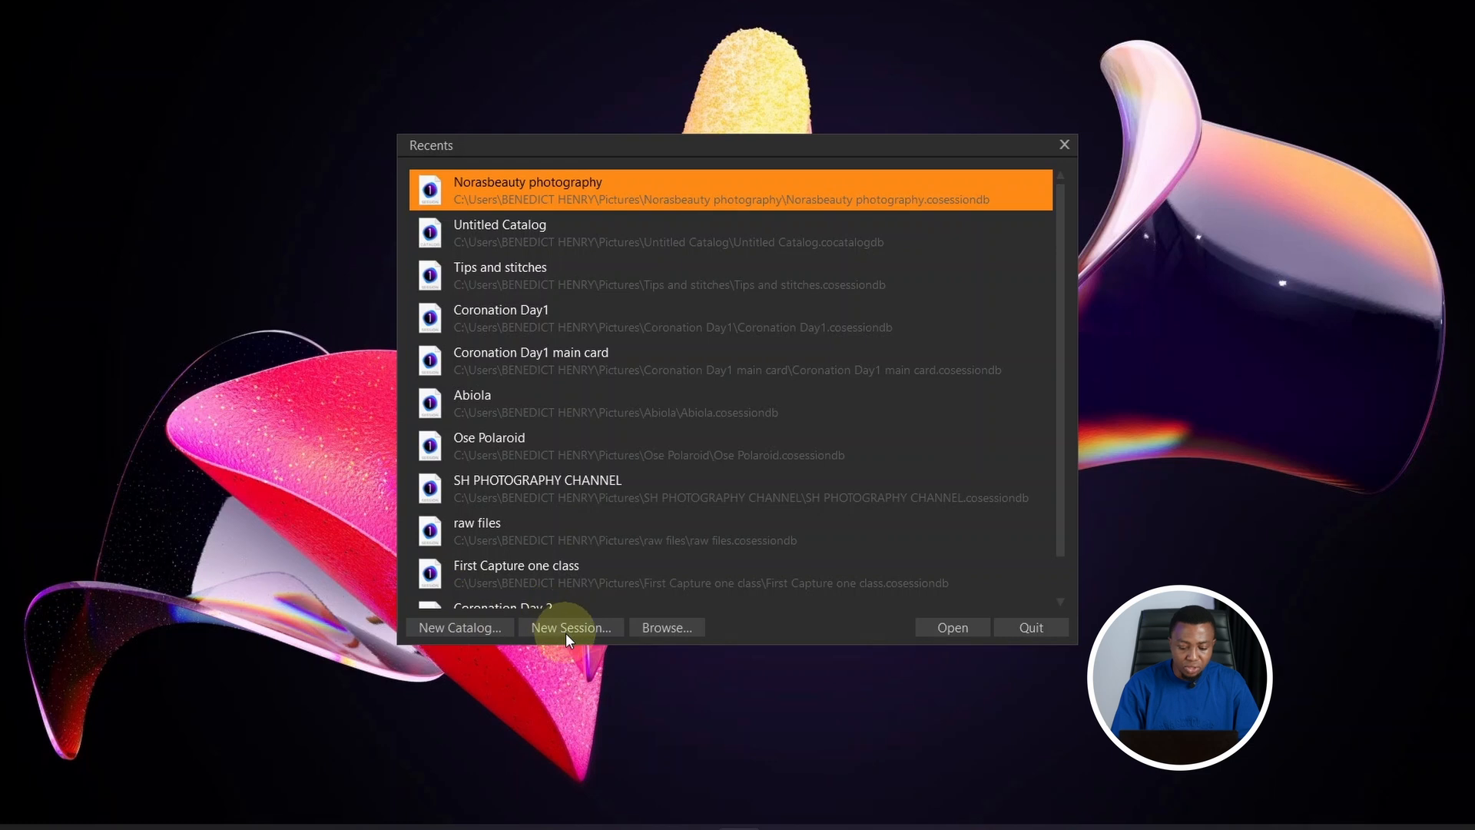
Step: Create a new session named "Youtube video" and start an image import into it
left_click(570, 627)
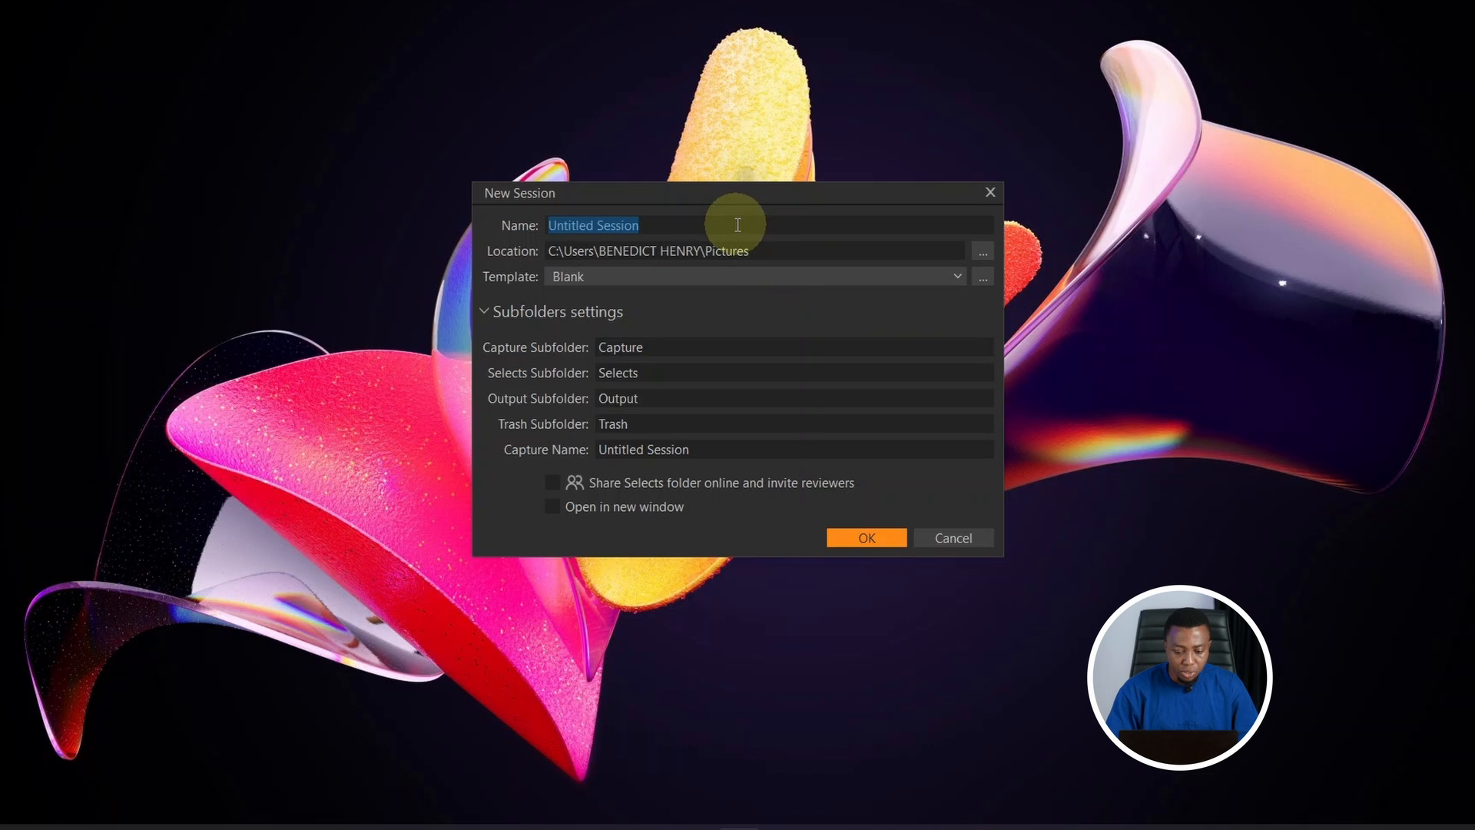
type("Youtube video")
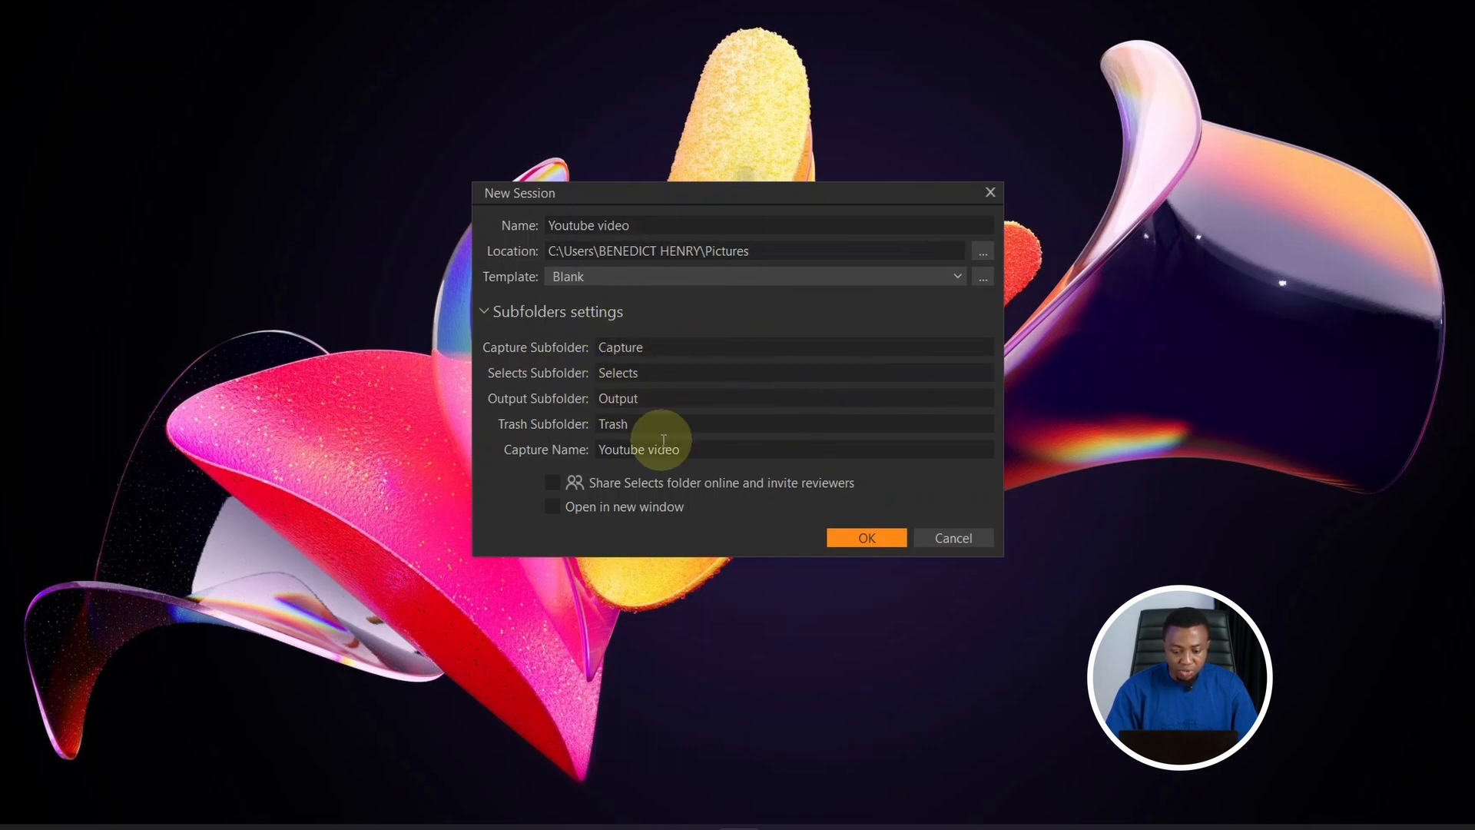
left_click(866, 539)
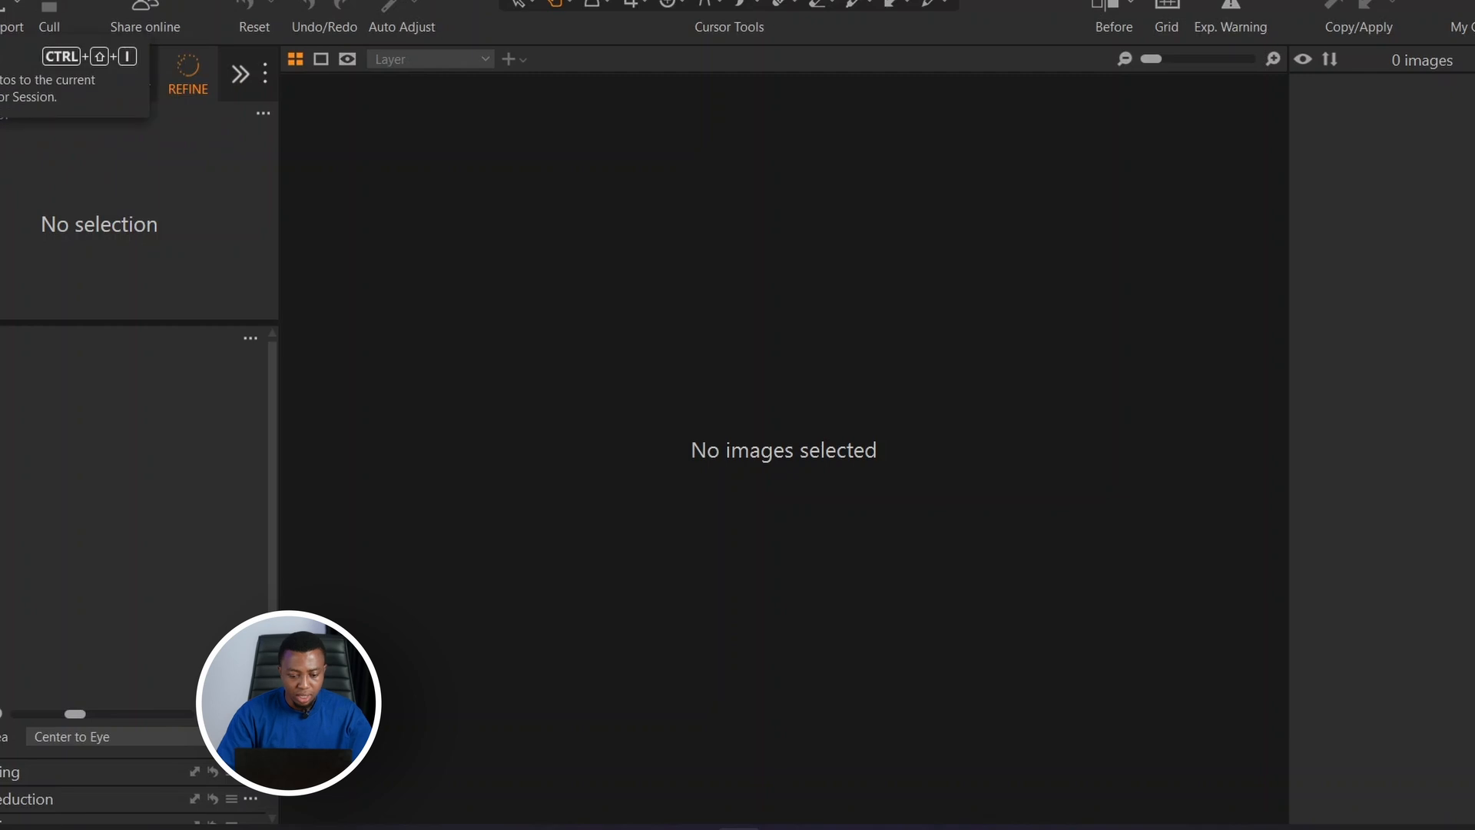
key("ctrl+shift+i")
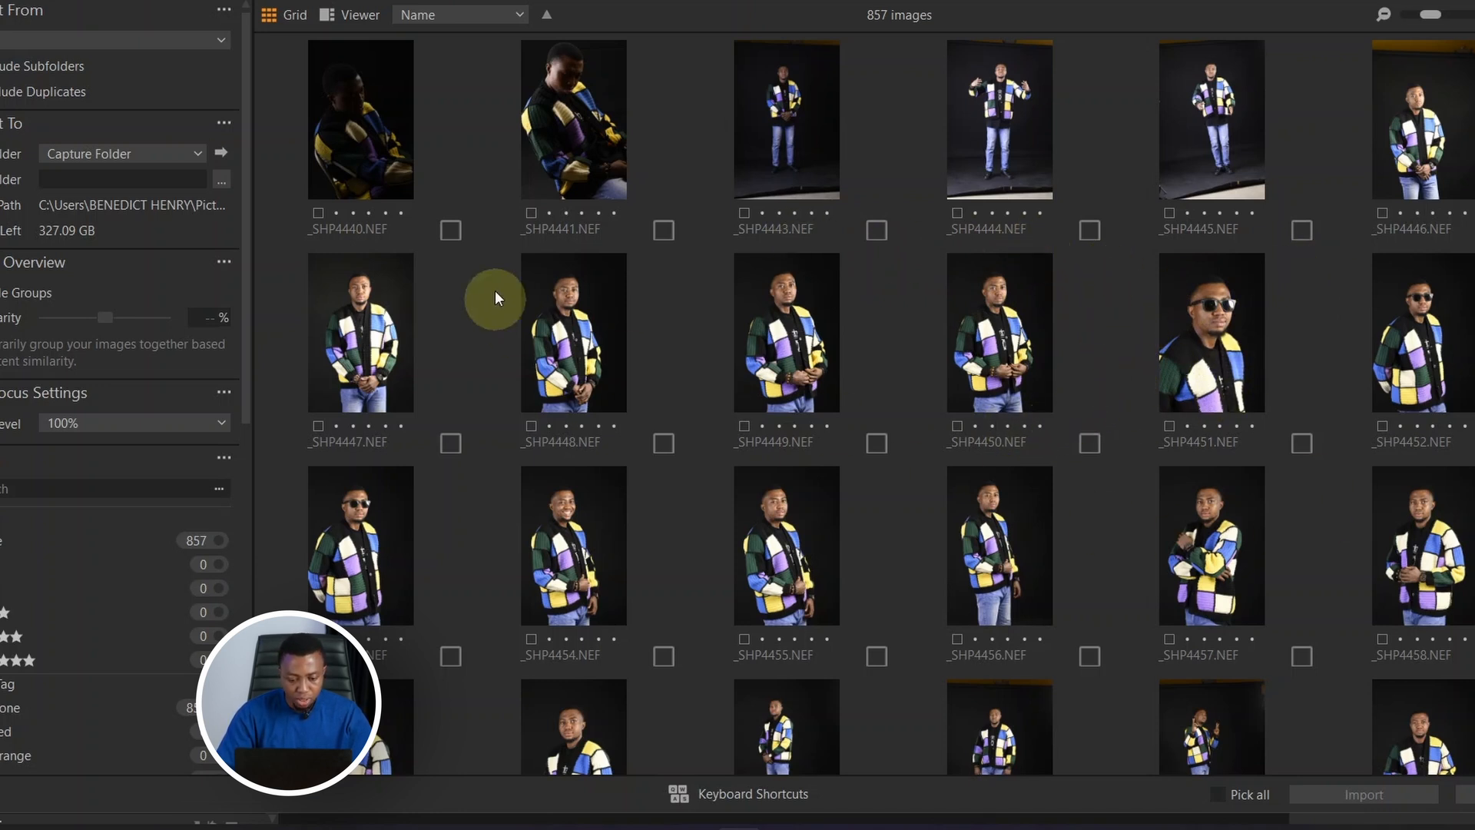
left_click(451, 230)
left_click(664, 230)
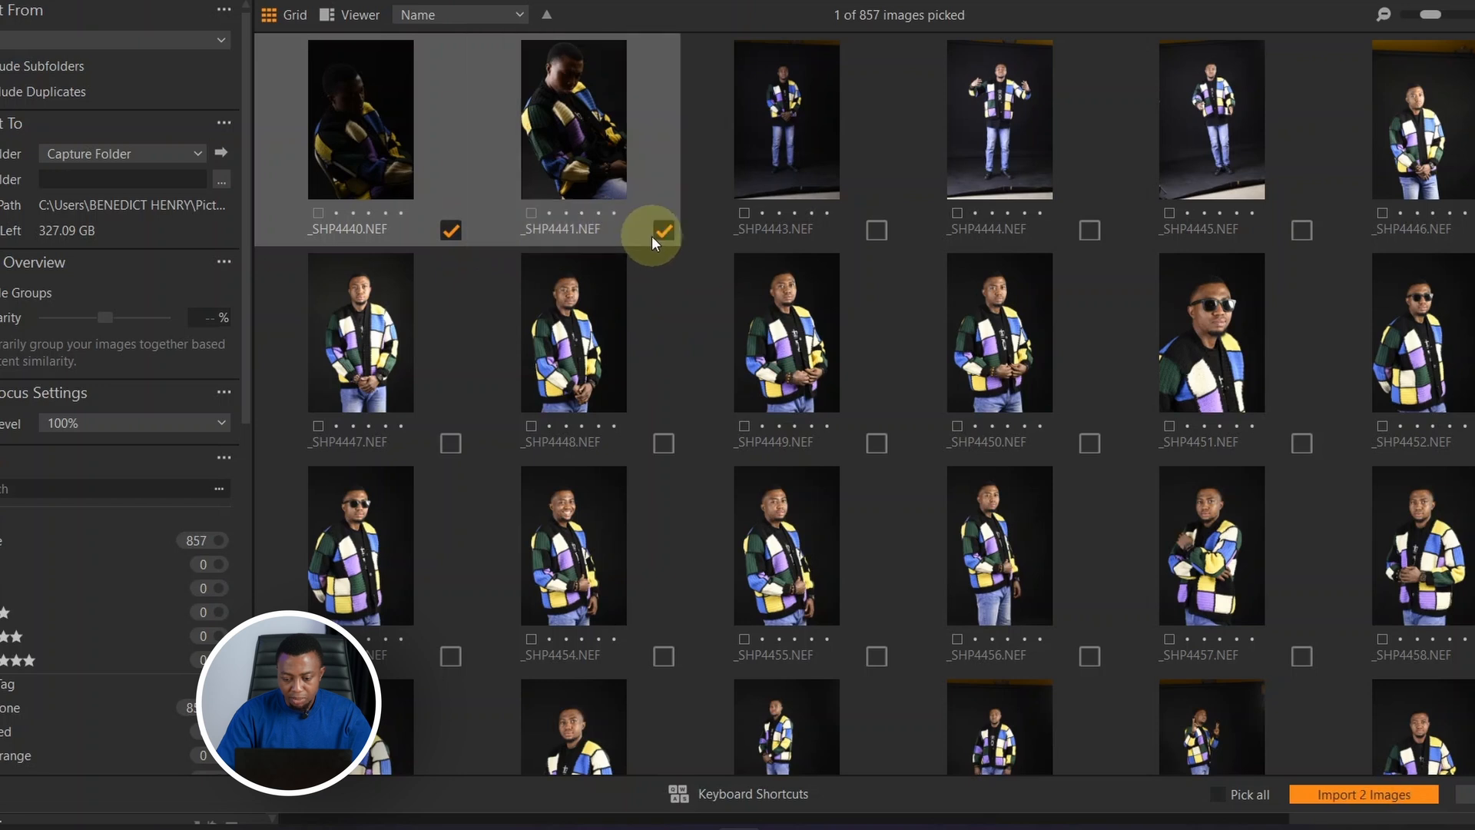
left_click(877, 230)
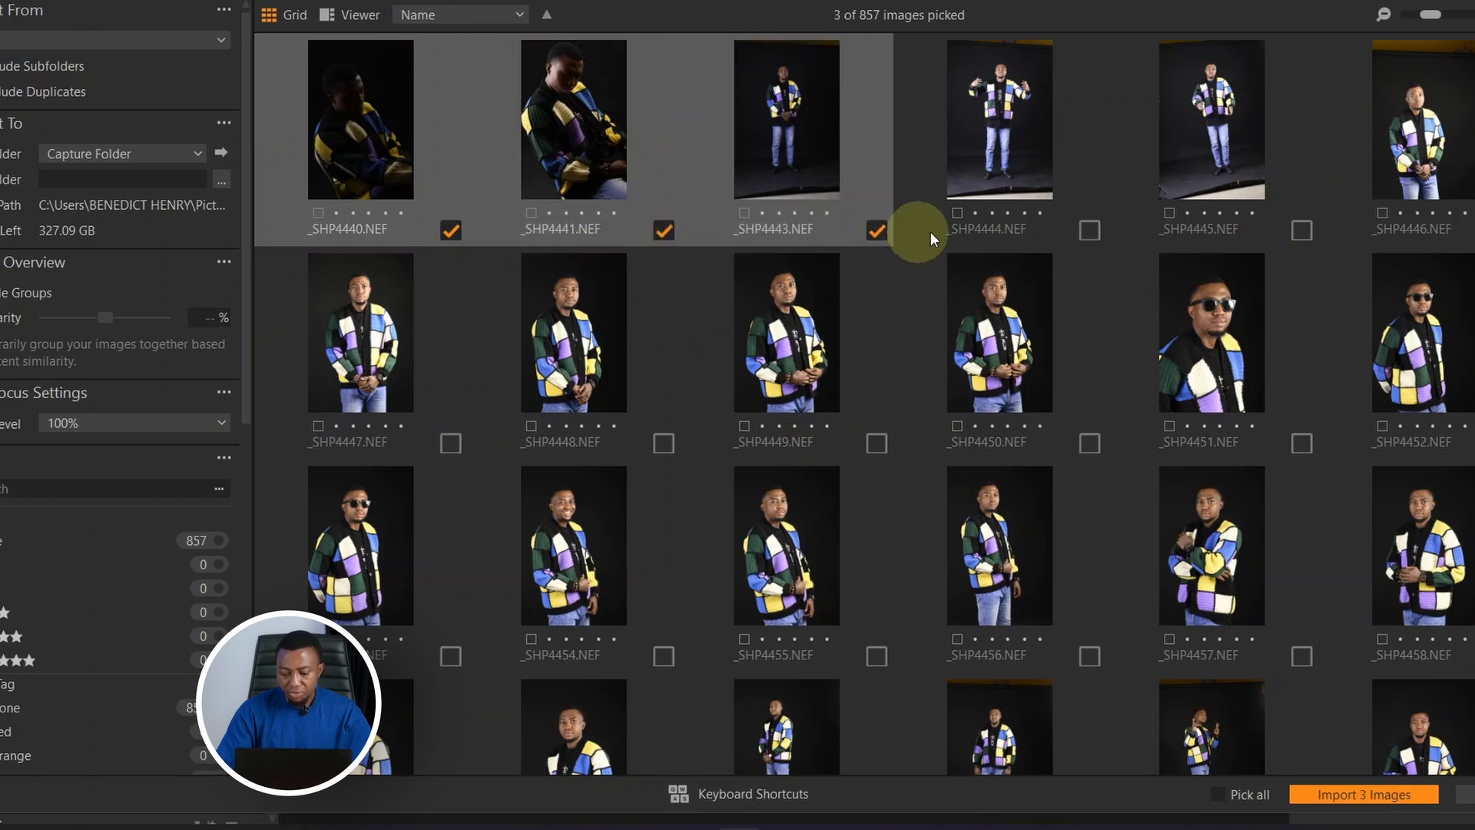
left_click(1089, 230)
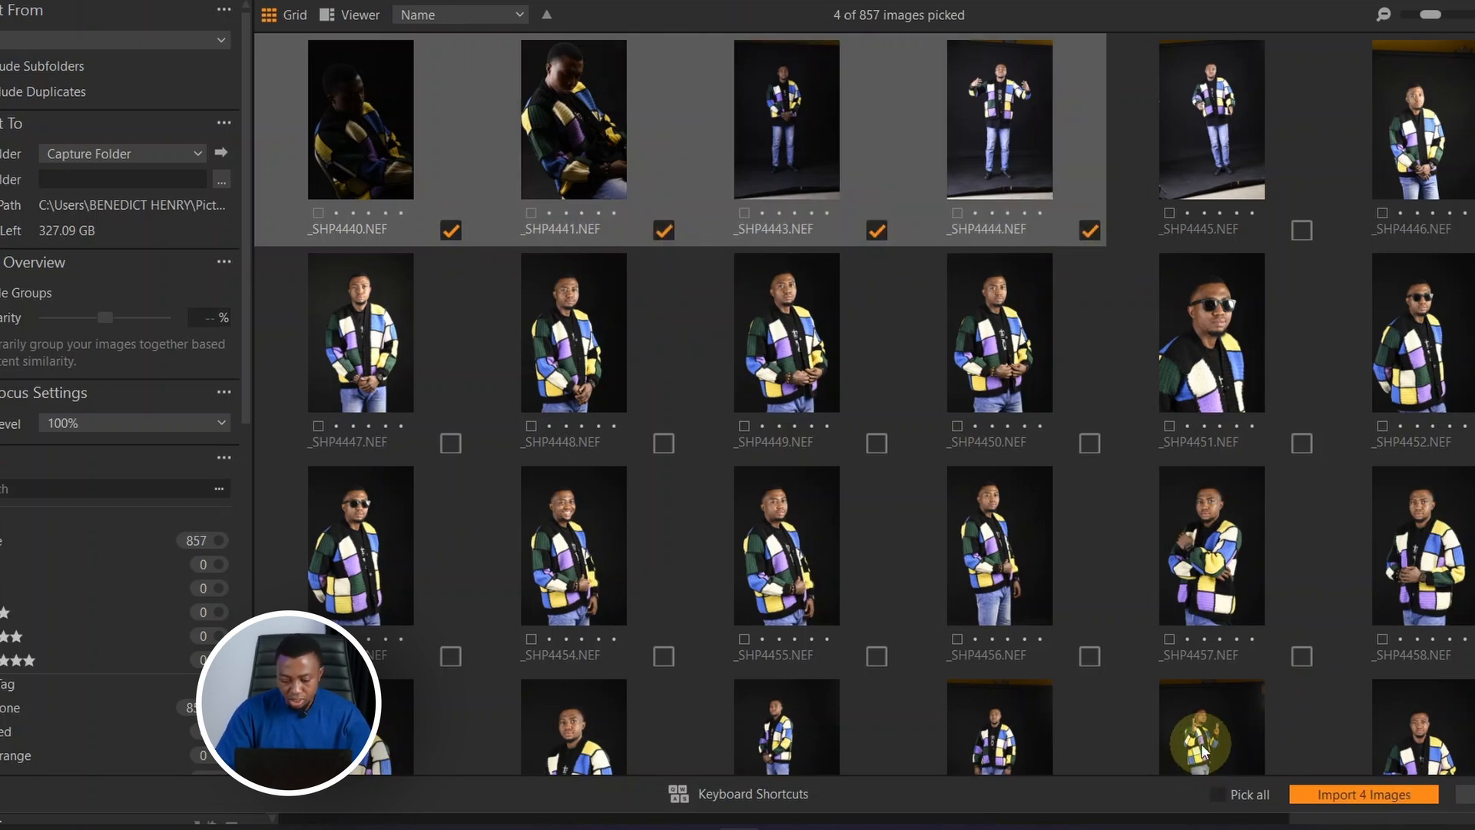
left_click(1222, 799)
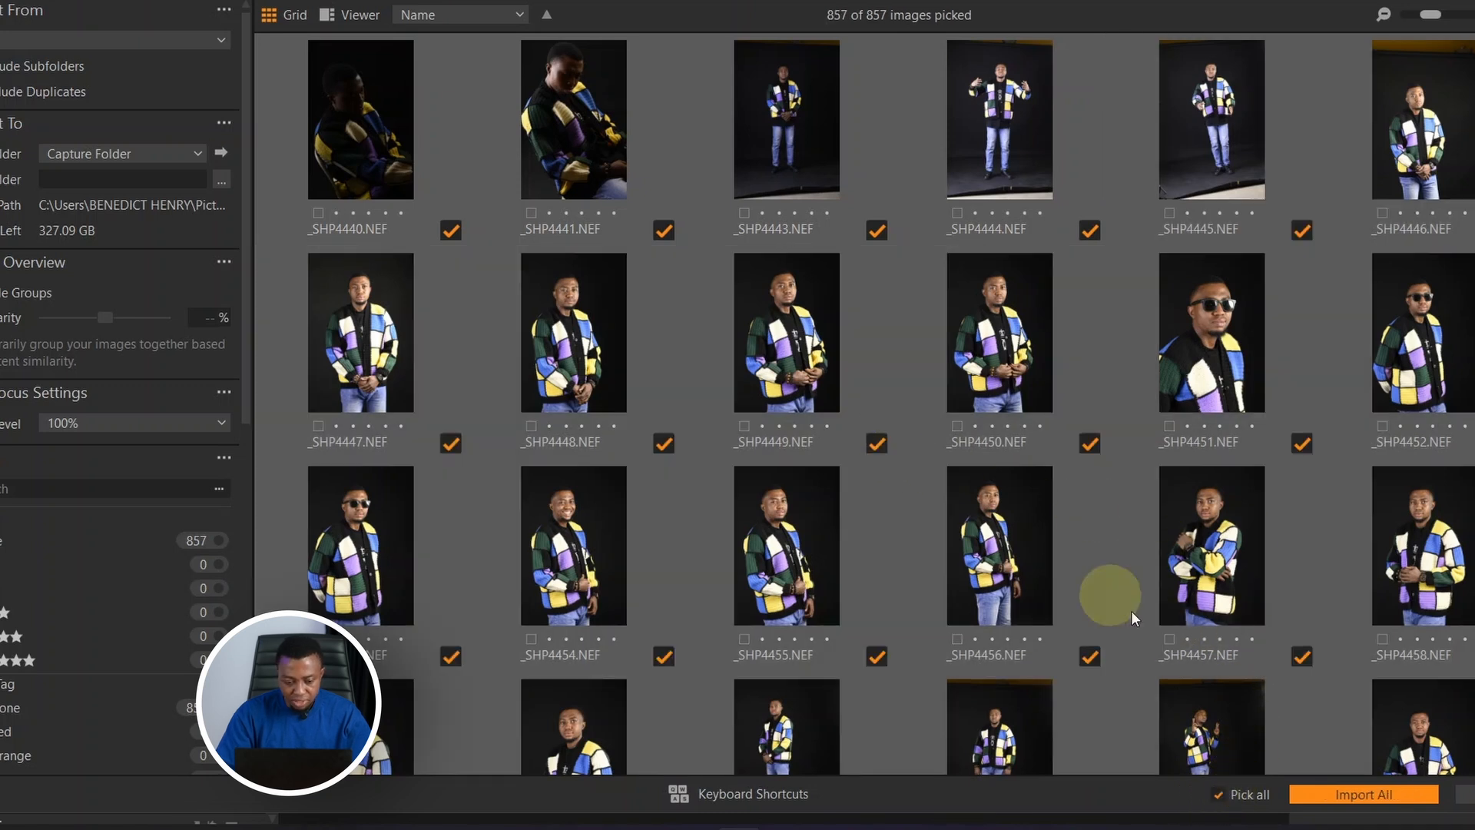
left_click(1236, 799)
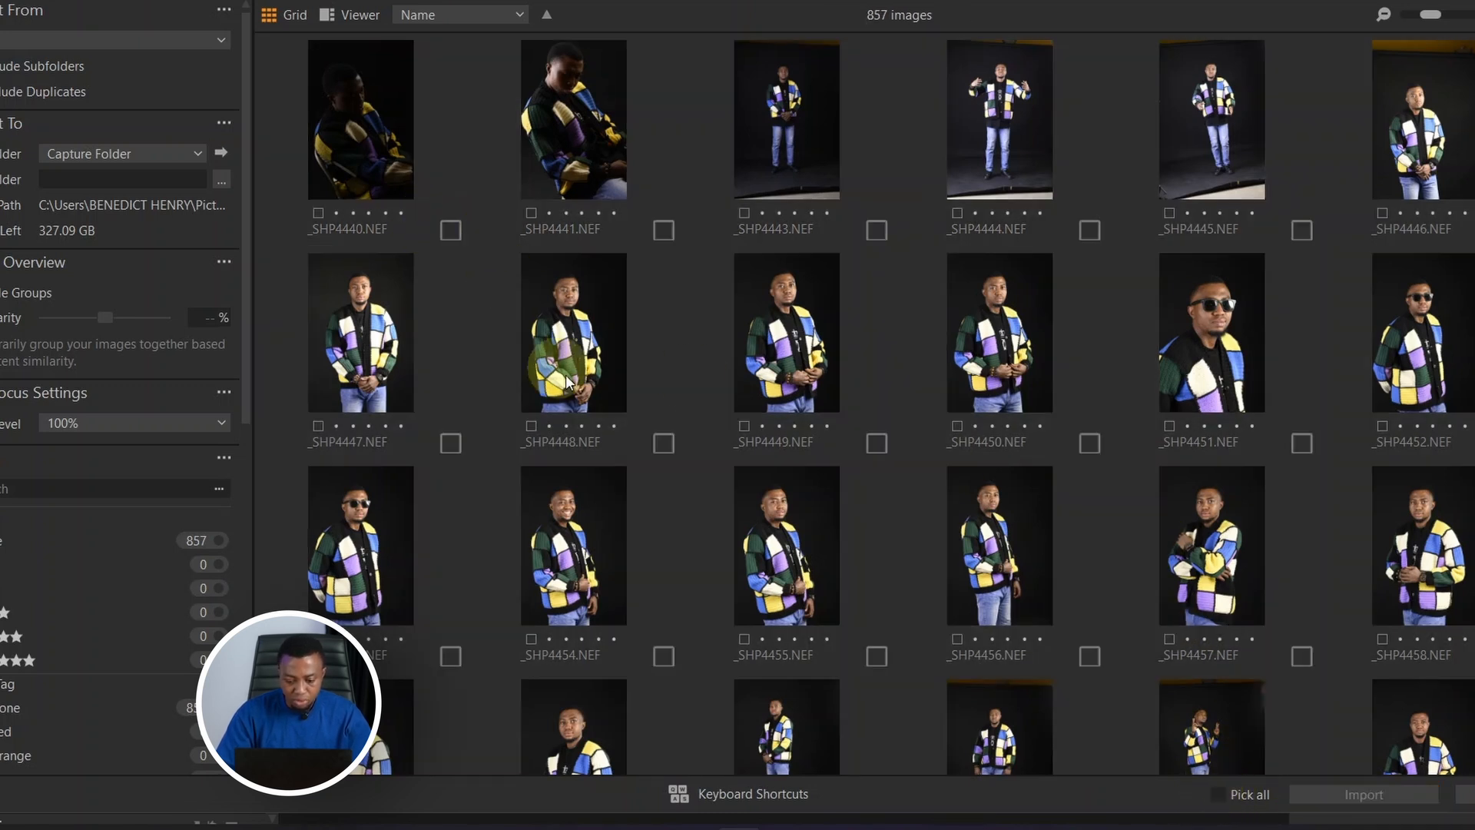
Step: Pick the four photos _SHP4448.NEF to _SHP4451.NEF and import them into the session's Capture Folder
left_click(663, 443)
left_click(876, 443)
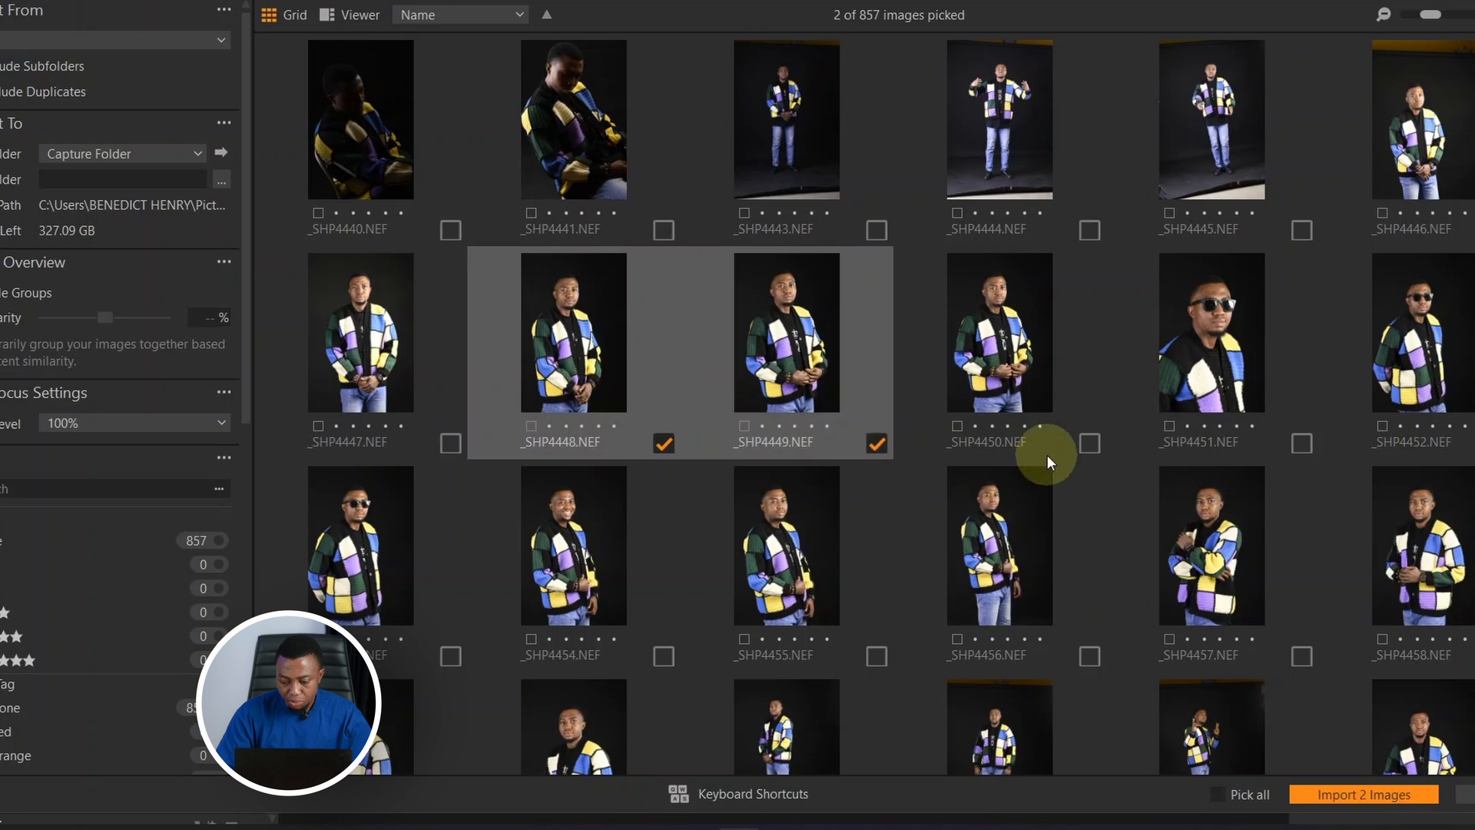
left_click(1089, 443)
left_click(1302, 443)
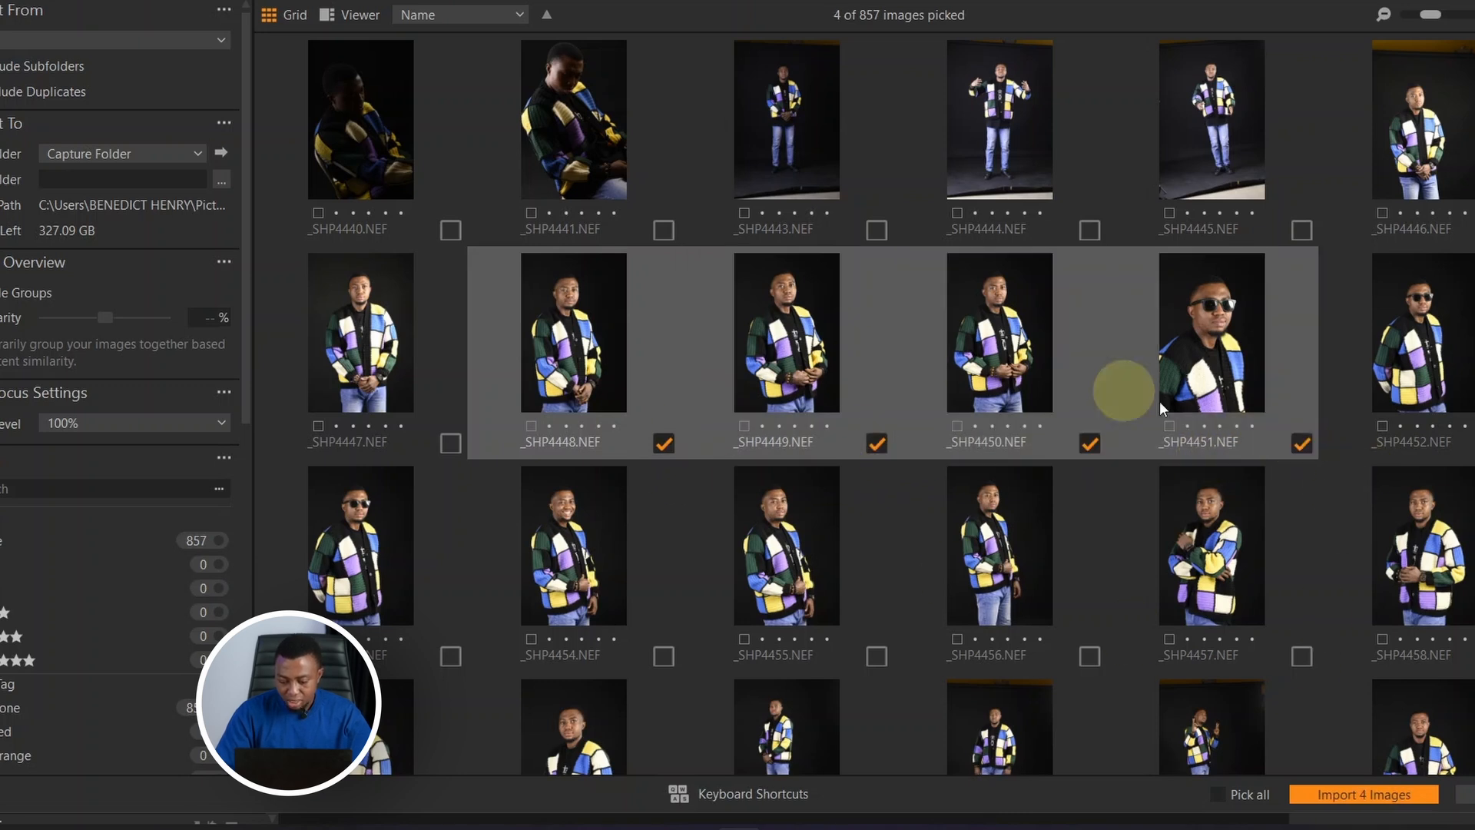
left_click(1376, 802)
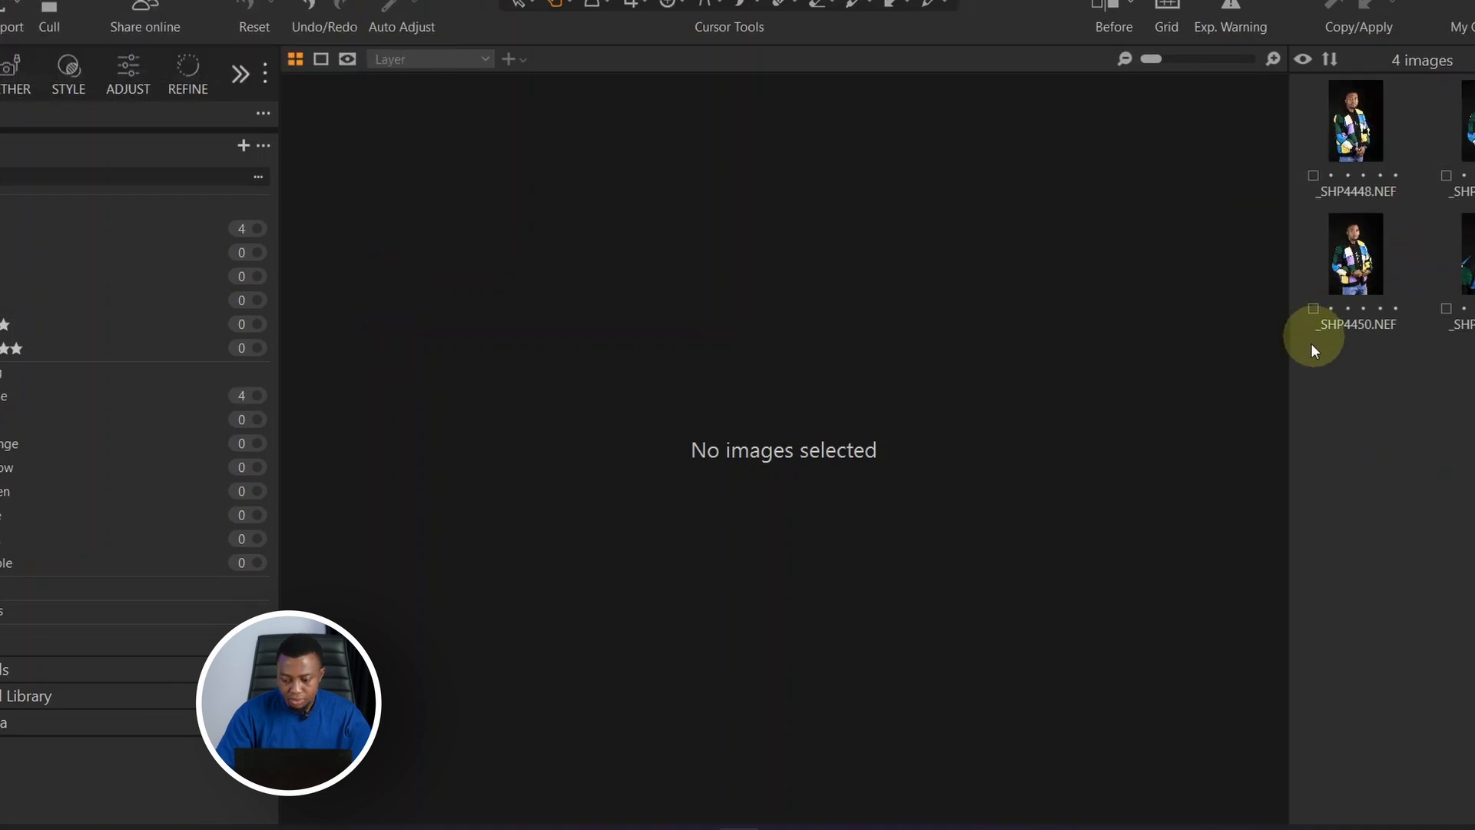
Step: Narrow the image browser to one column and view the imported photos one by one, finishing on _SHP4449.NEF
left_click_drag(1293, 370, 1367, 370)
left_click(1435, 346)
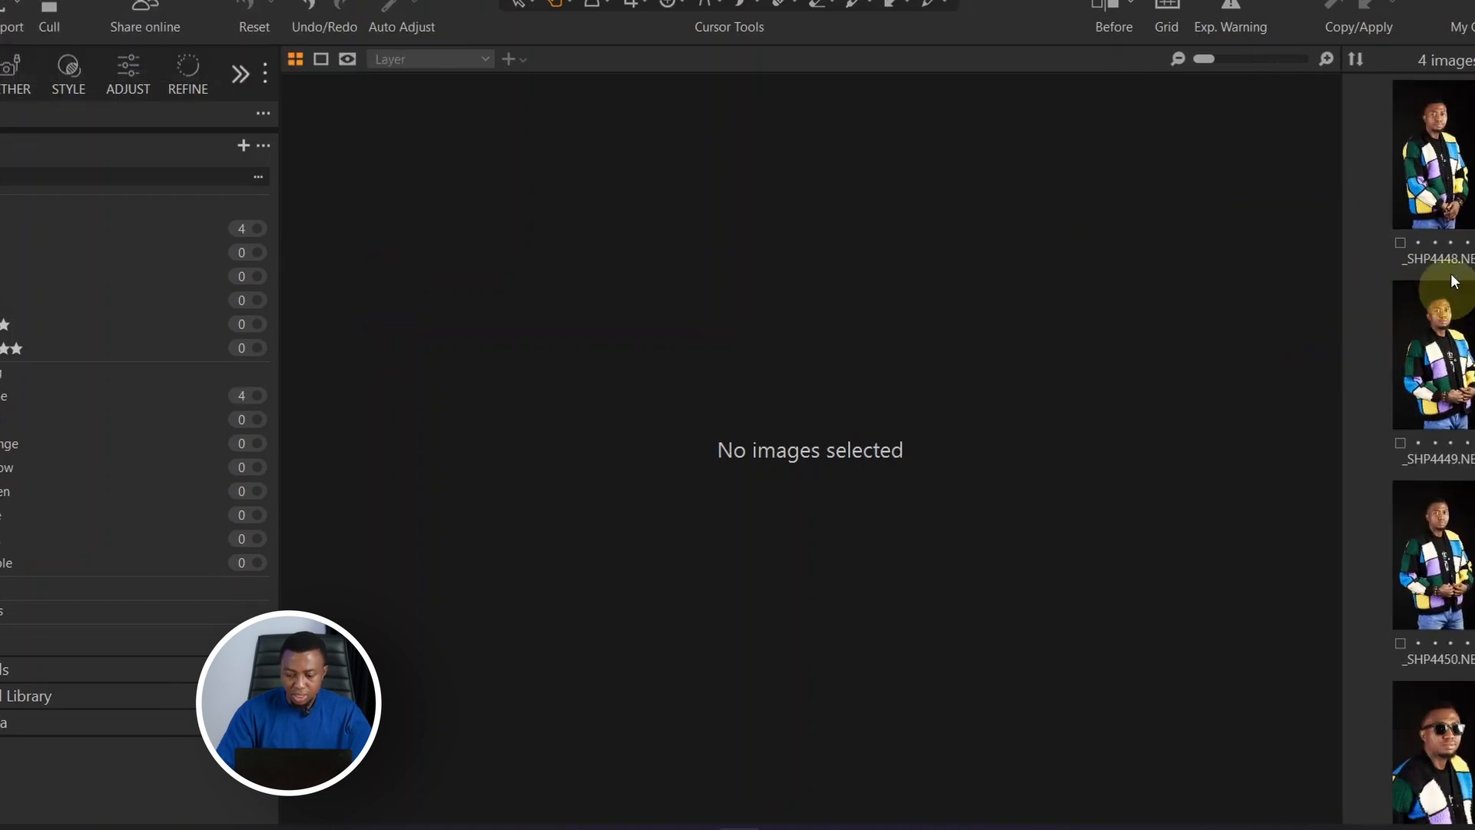
left_click(1445, 198)
left_click(1444, 591)
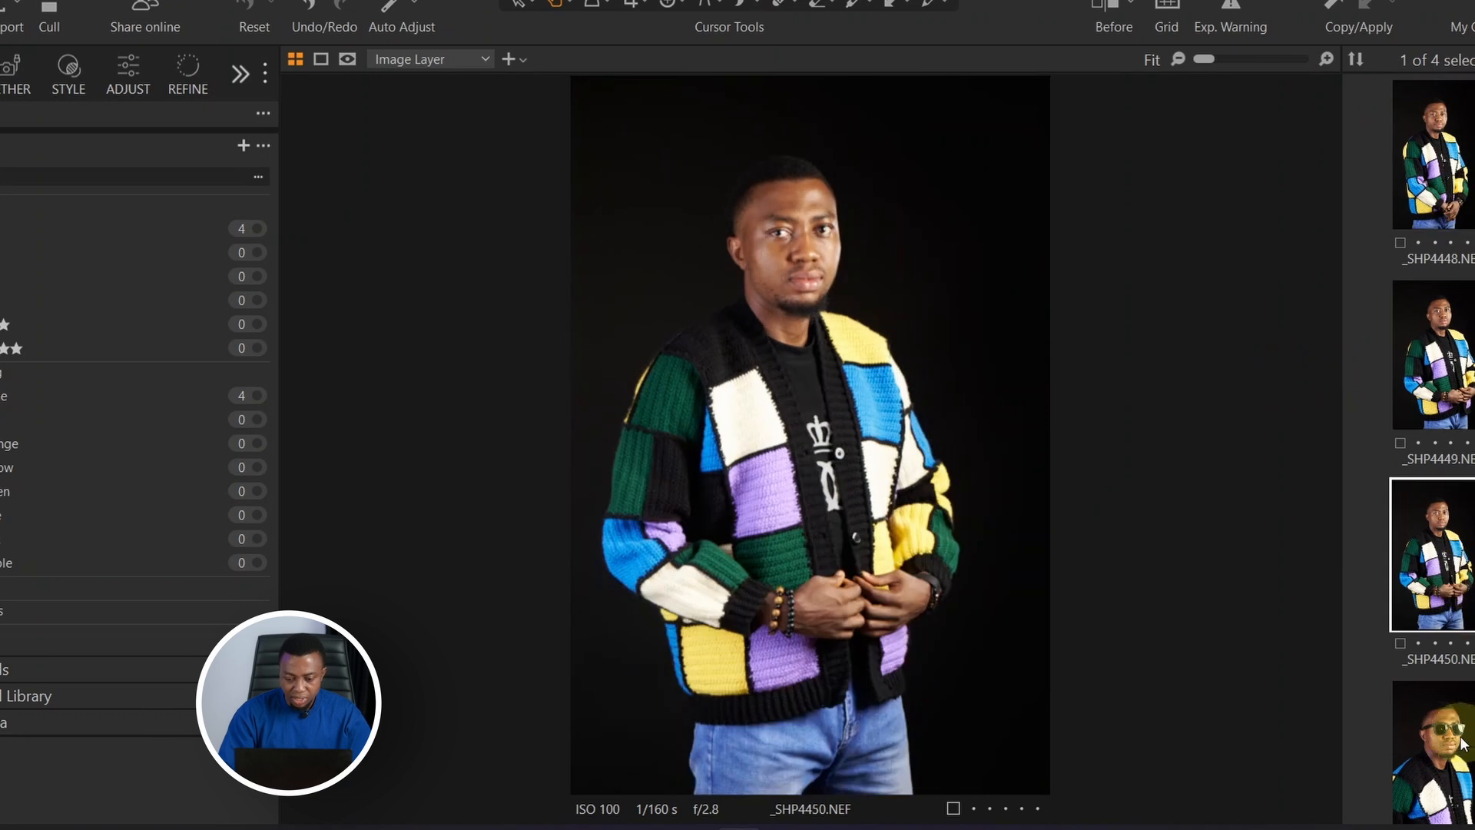
left_click(1442, 714)
key("Up")
key("Up")
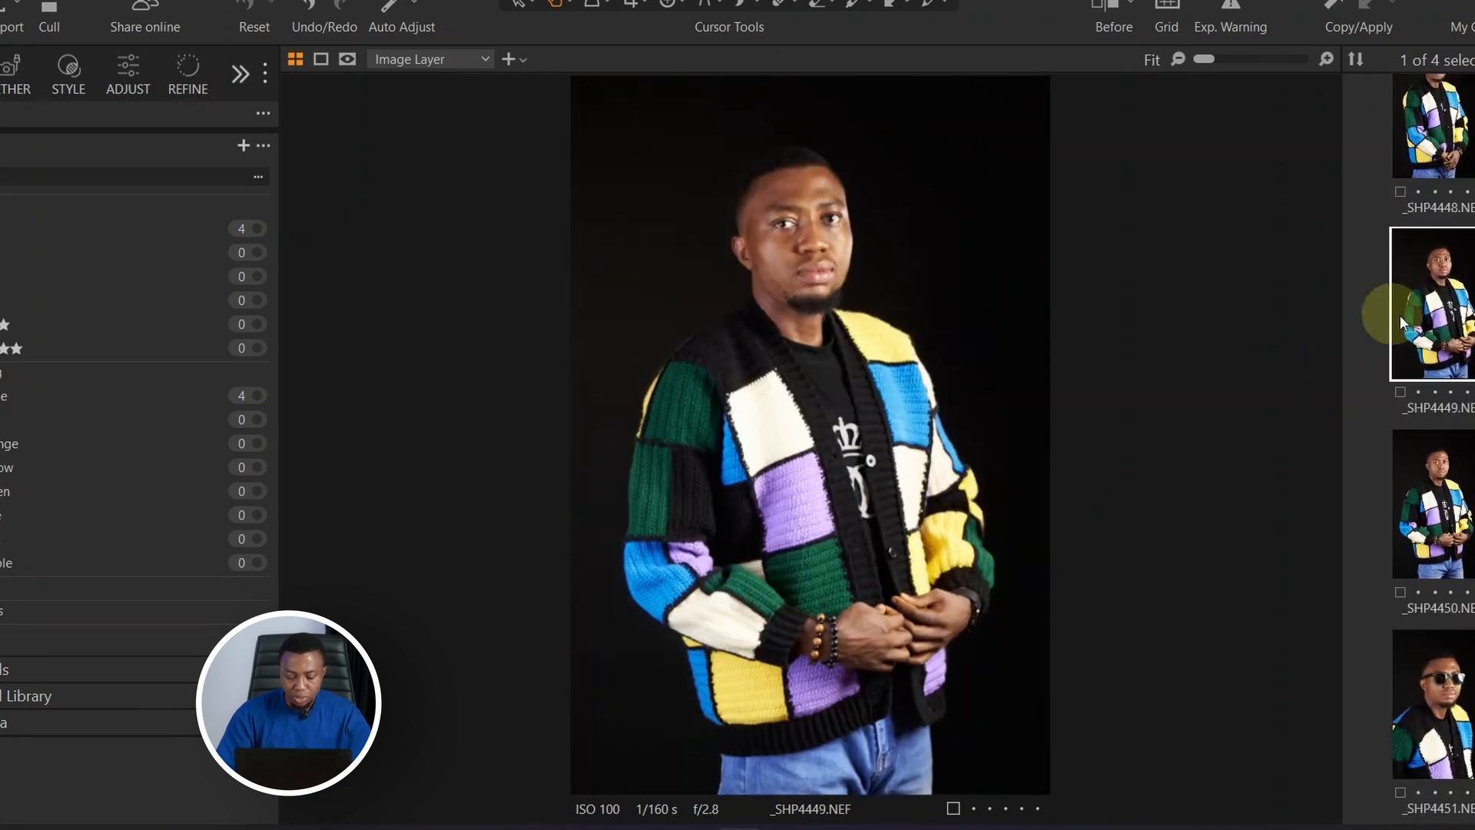
left_click(1448, 134)
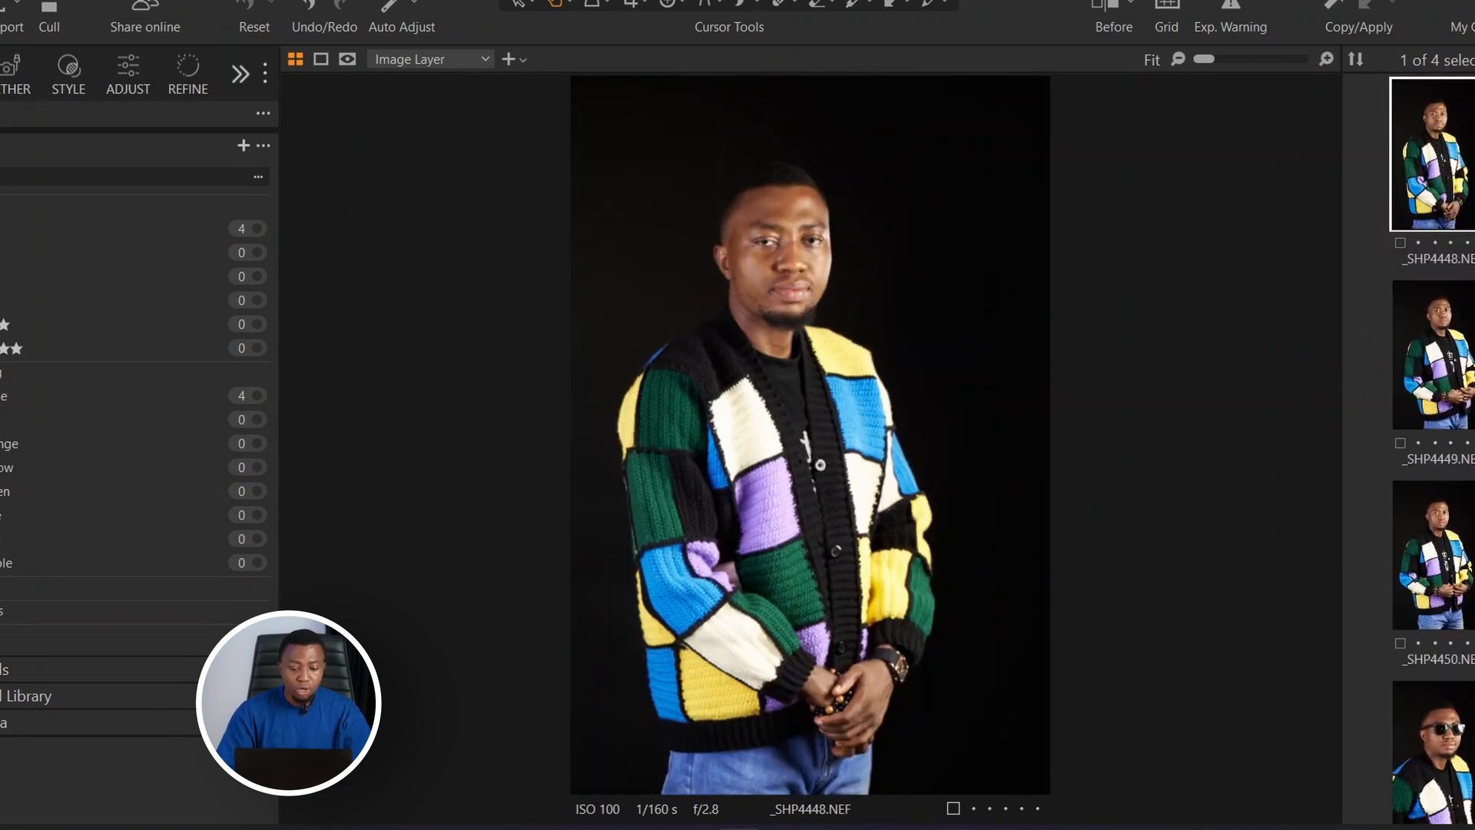
left_click(1406, 392)
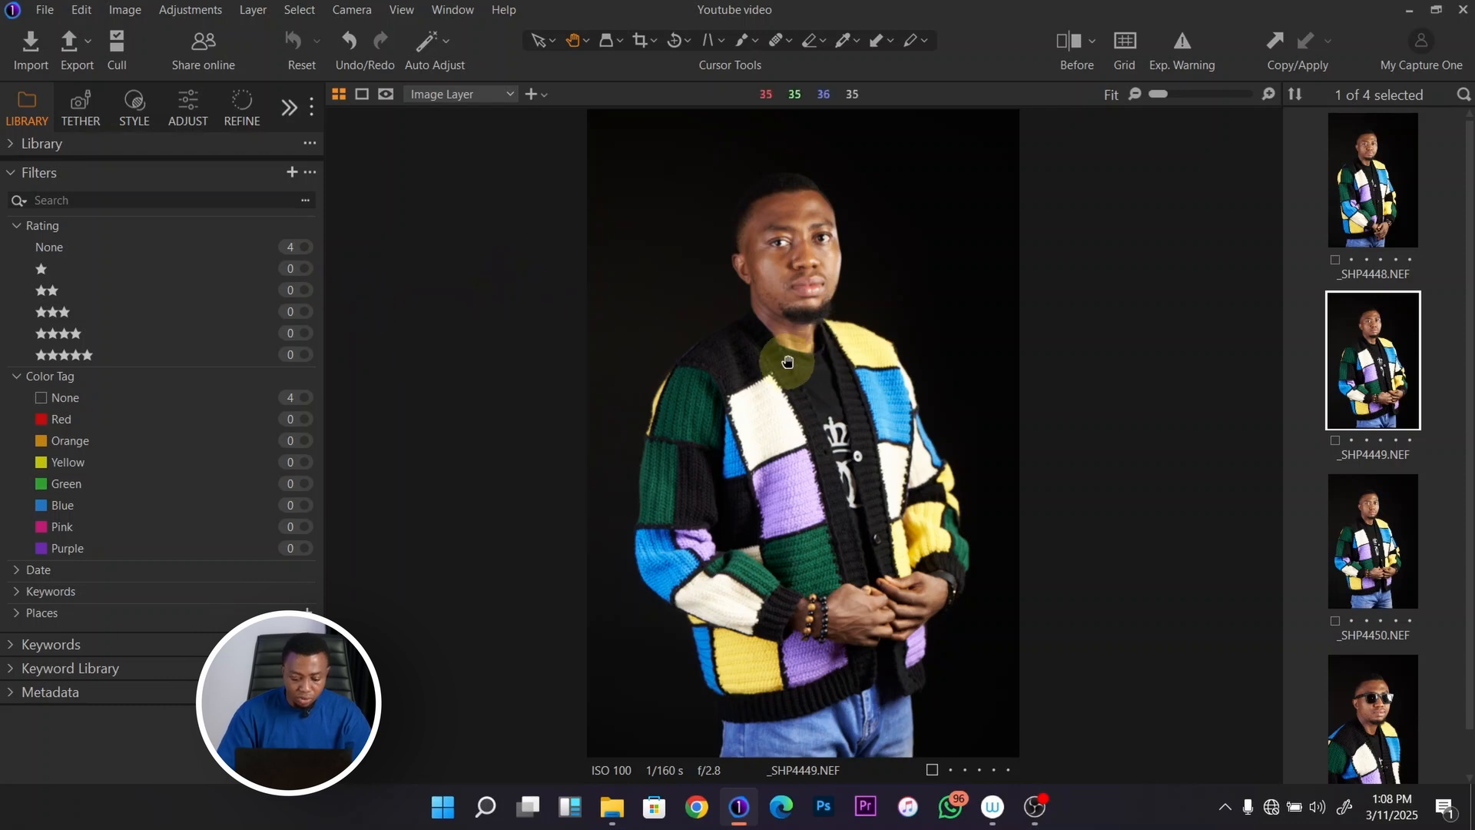
Step: Switch to the RAW FILES 2025 folder in File Explorer and copy IMG_0447, 0493, 1086, 1098, 1214, 1216, 7986 and 8001 (CR2)
mouse_move(612, 807)
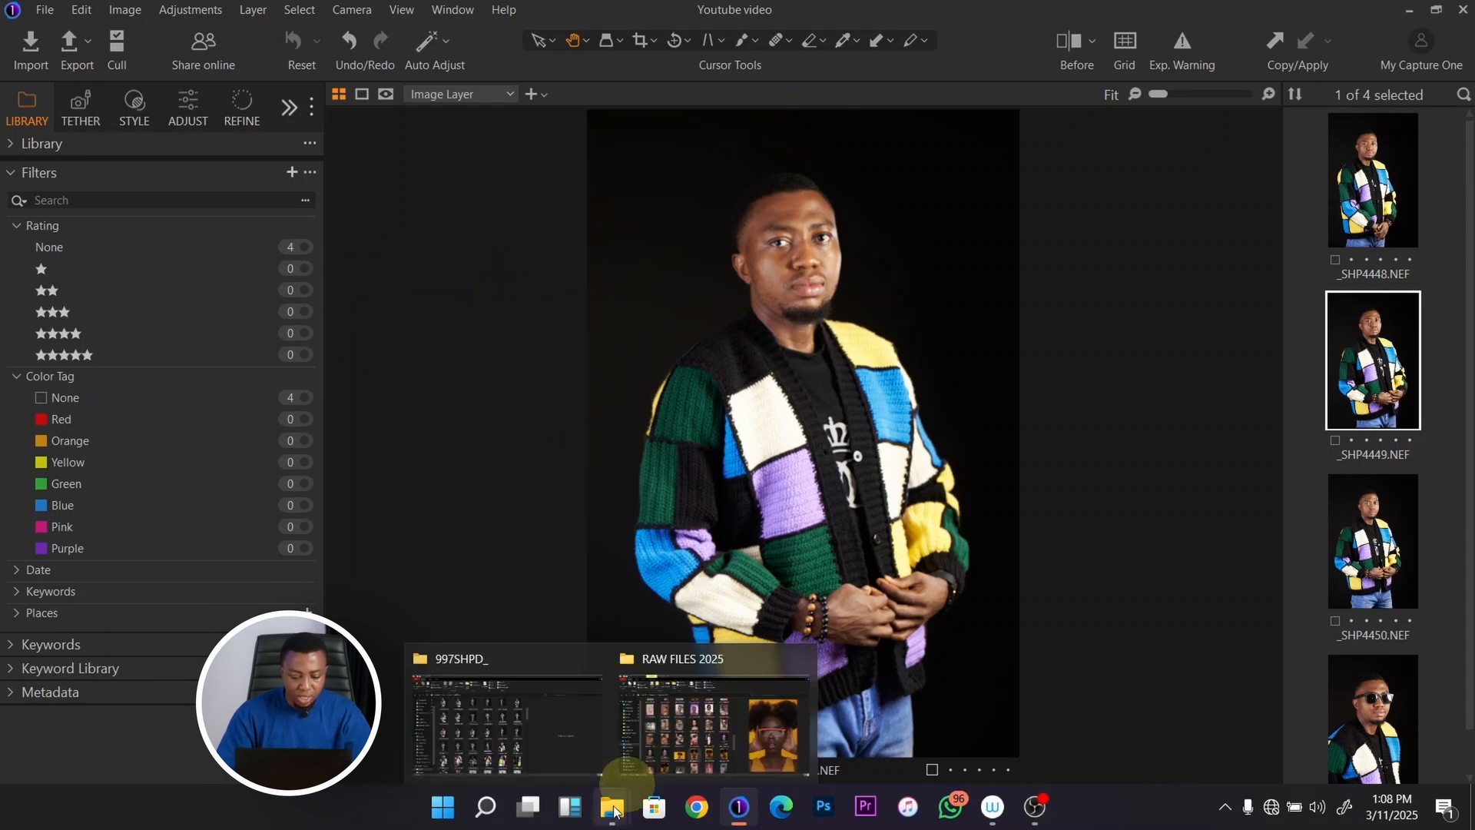
left_click(682, 726)
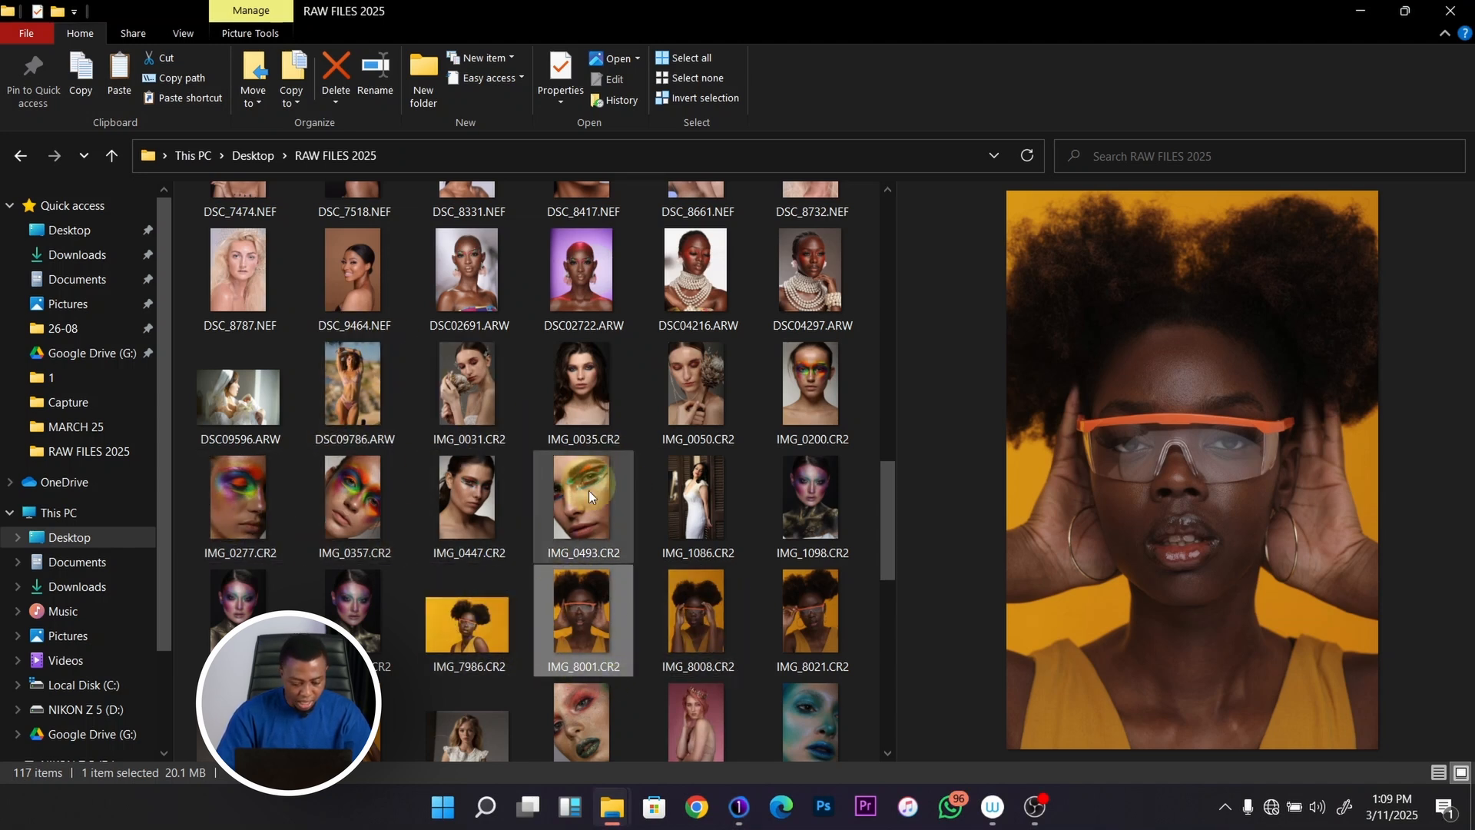
left_click(470, 625, "ctrl")
left_click(237, 598, "ctrl")
left_click(353, 598, "ctrl")
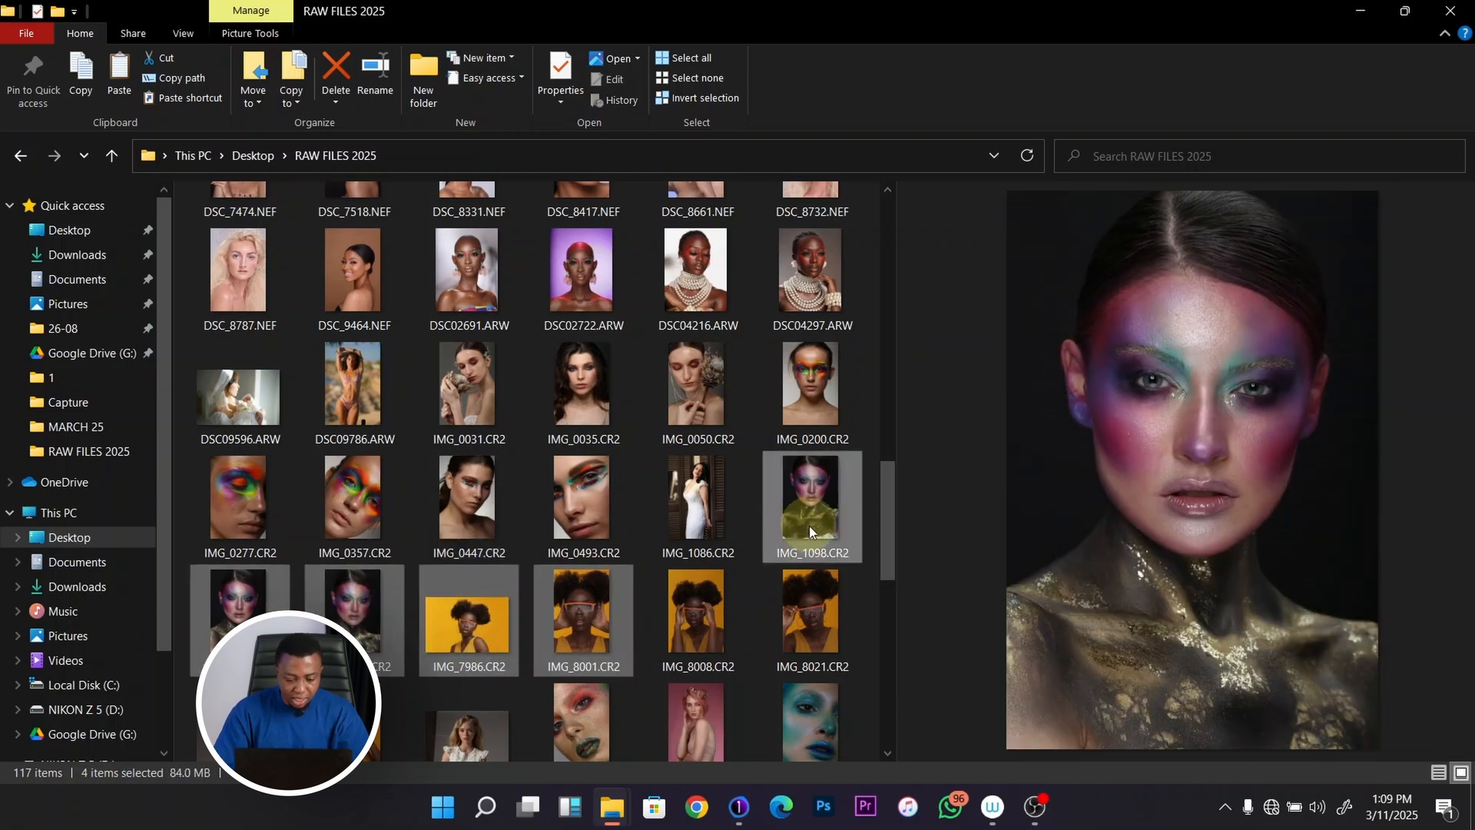
left_click(808, 524, "ctrl")
left_click(695, 523, "ctrl")
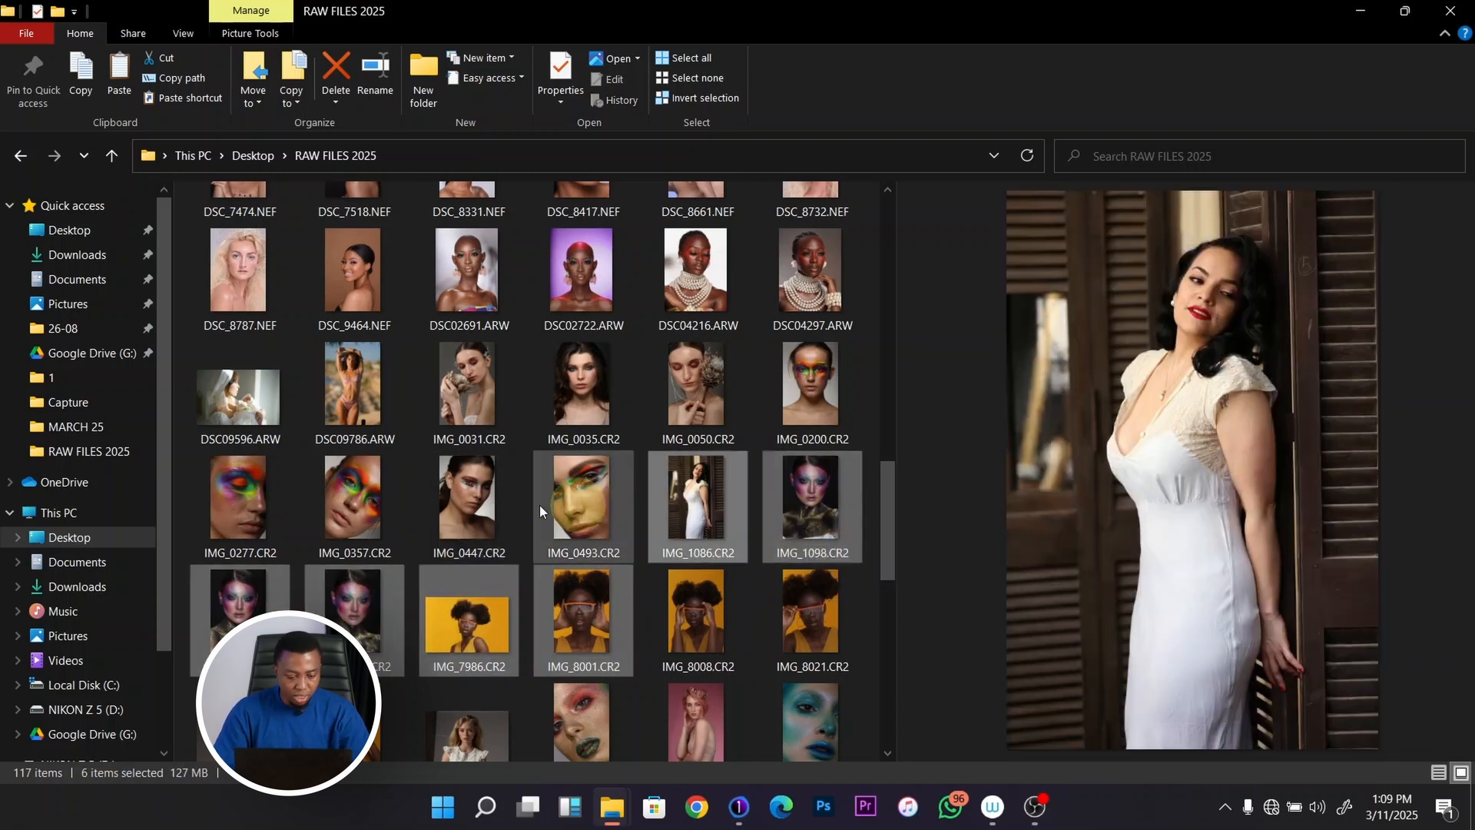
left_click(573, 505, "ctrl")
left_click(499, 503, "ctrl")
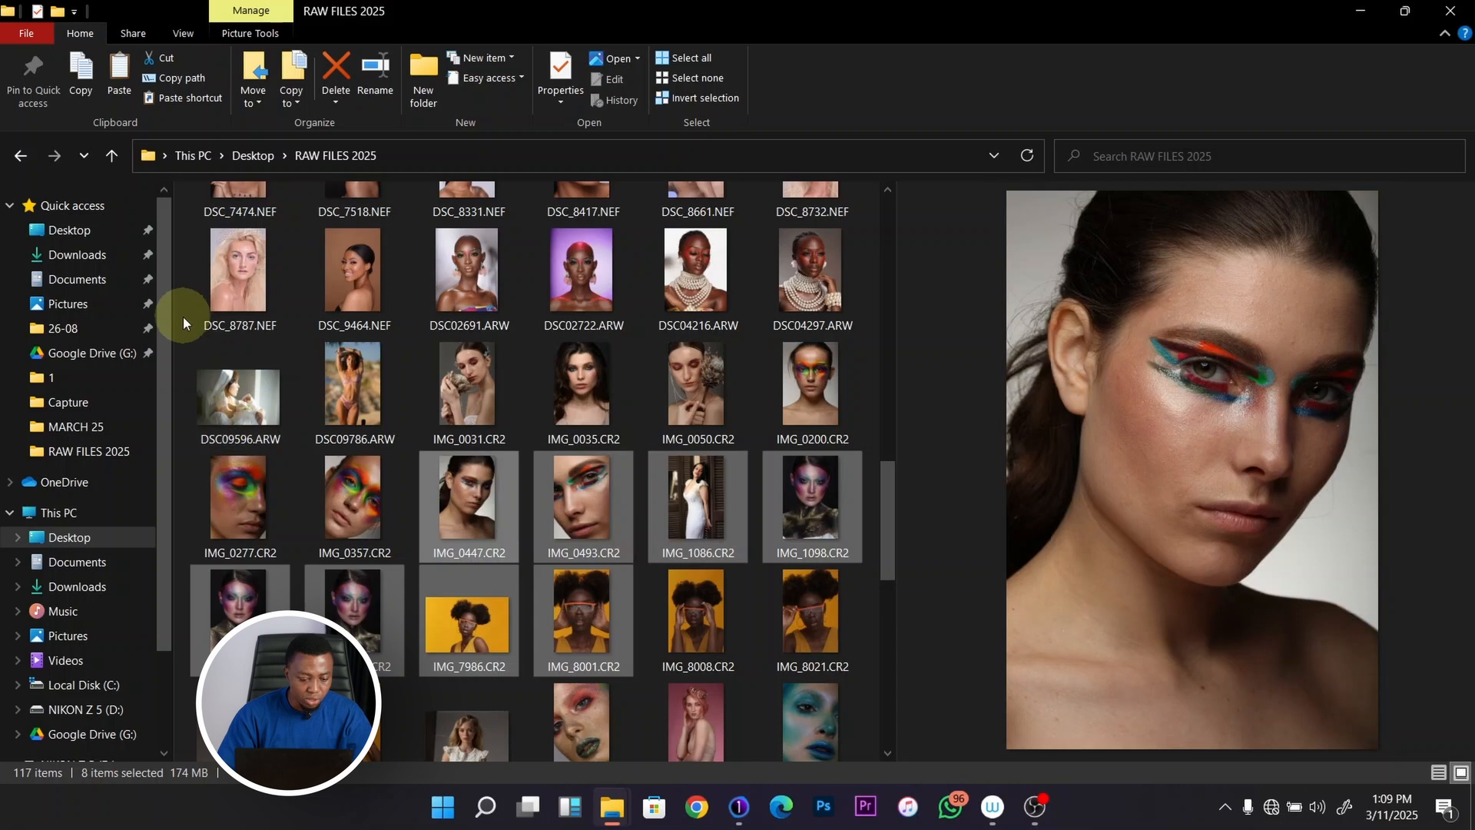
Step: Paste the copied CR2 files into the Capture folder of the "Youtube video" session inside Pictures
left_click(104, 306)
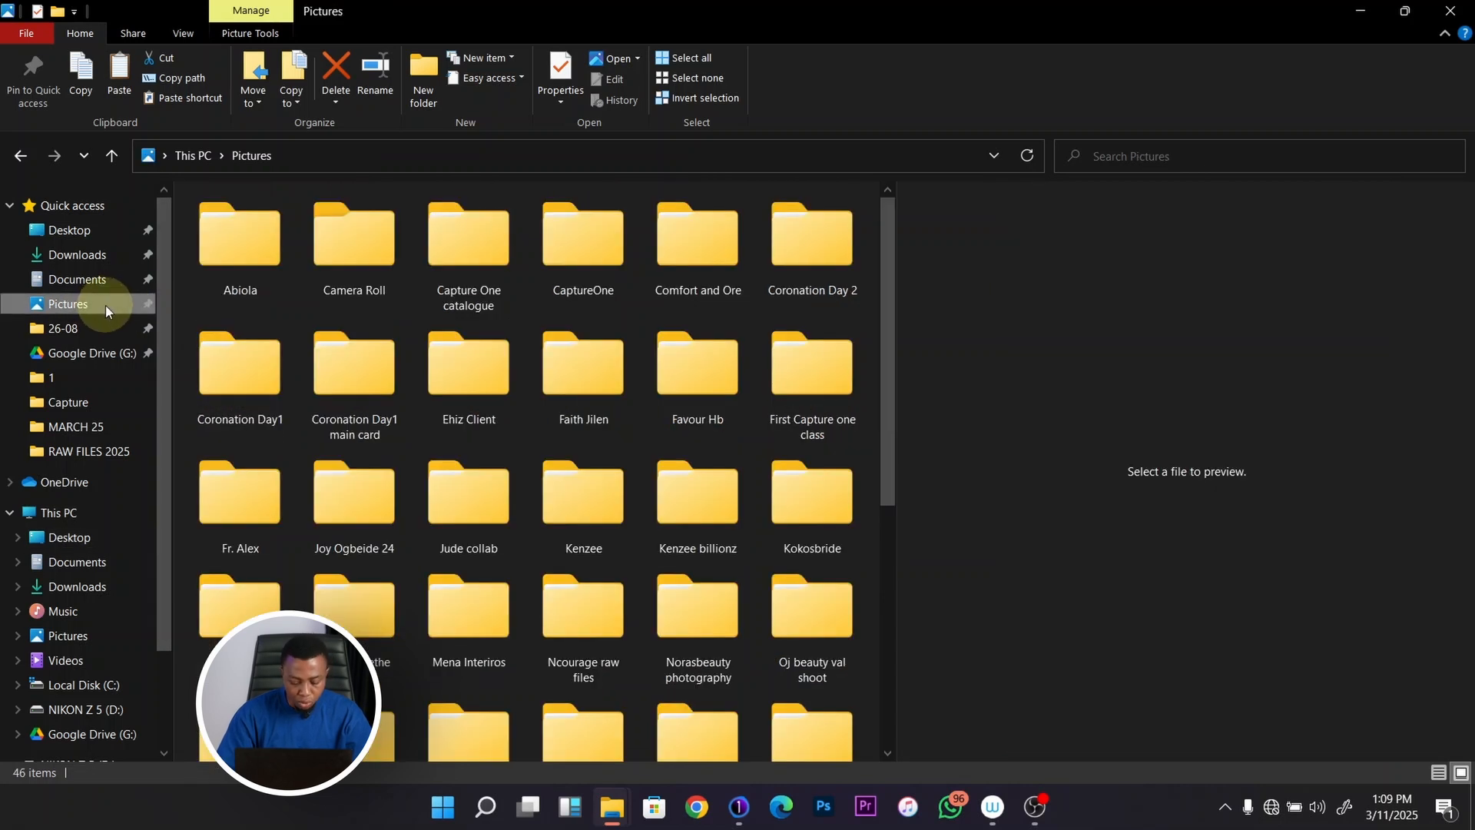
left_click(583, 394)
key("y")
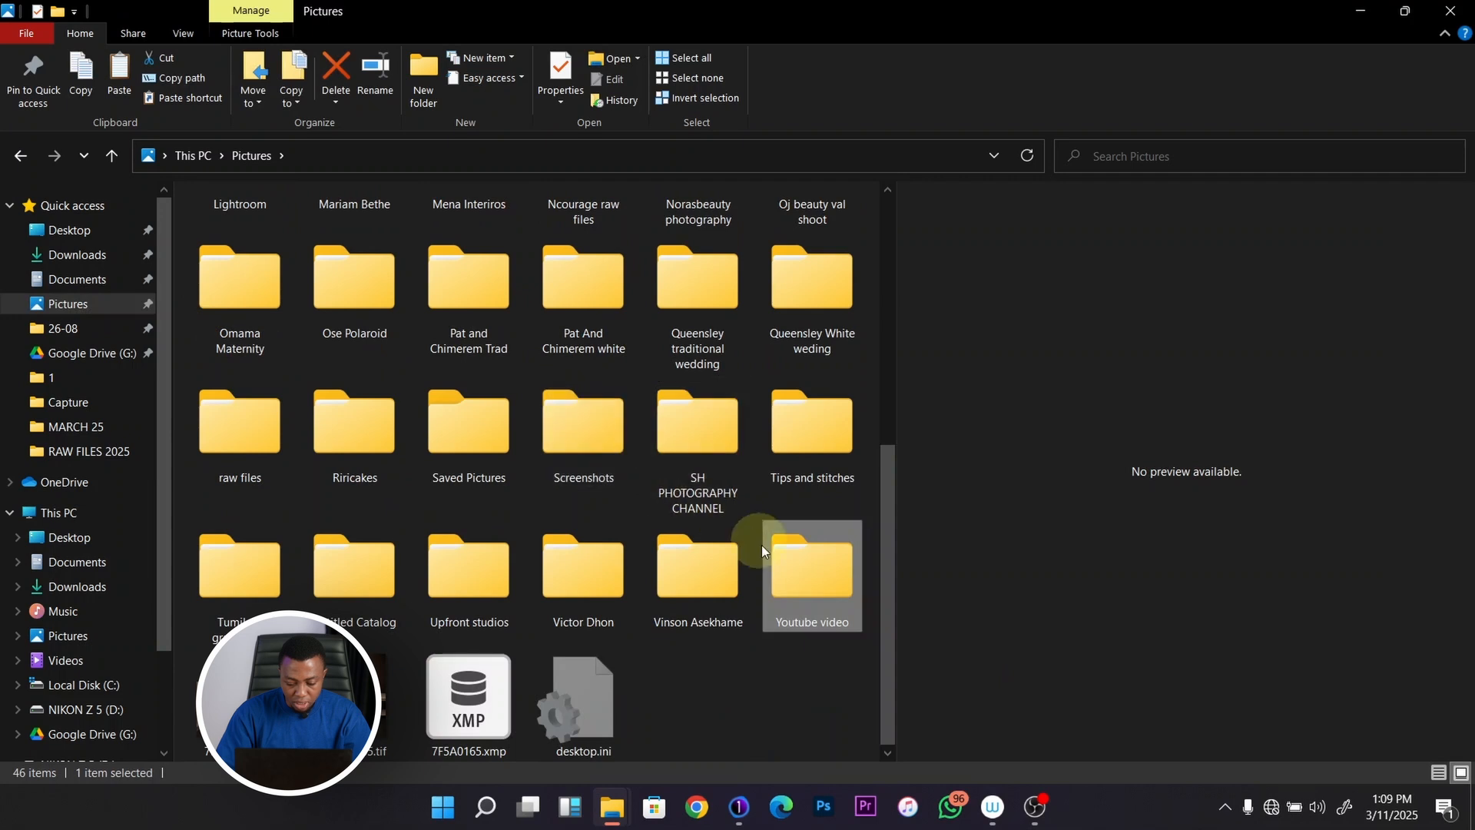
double_click(802, 588)
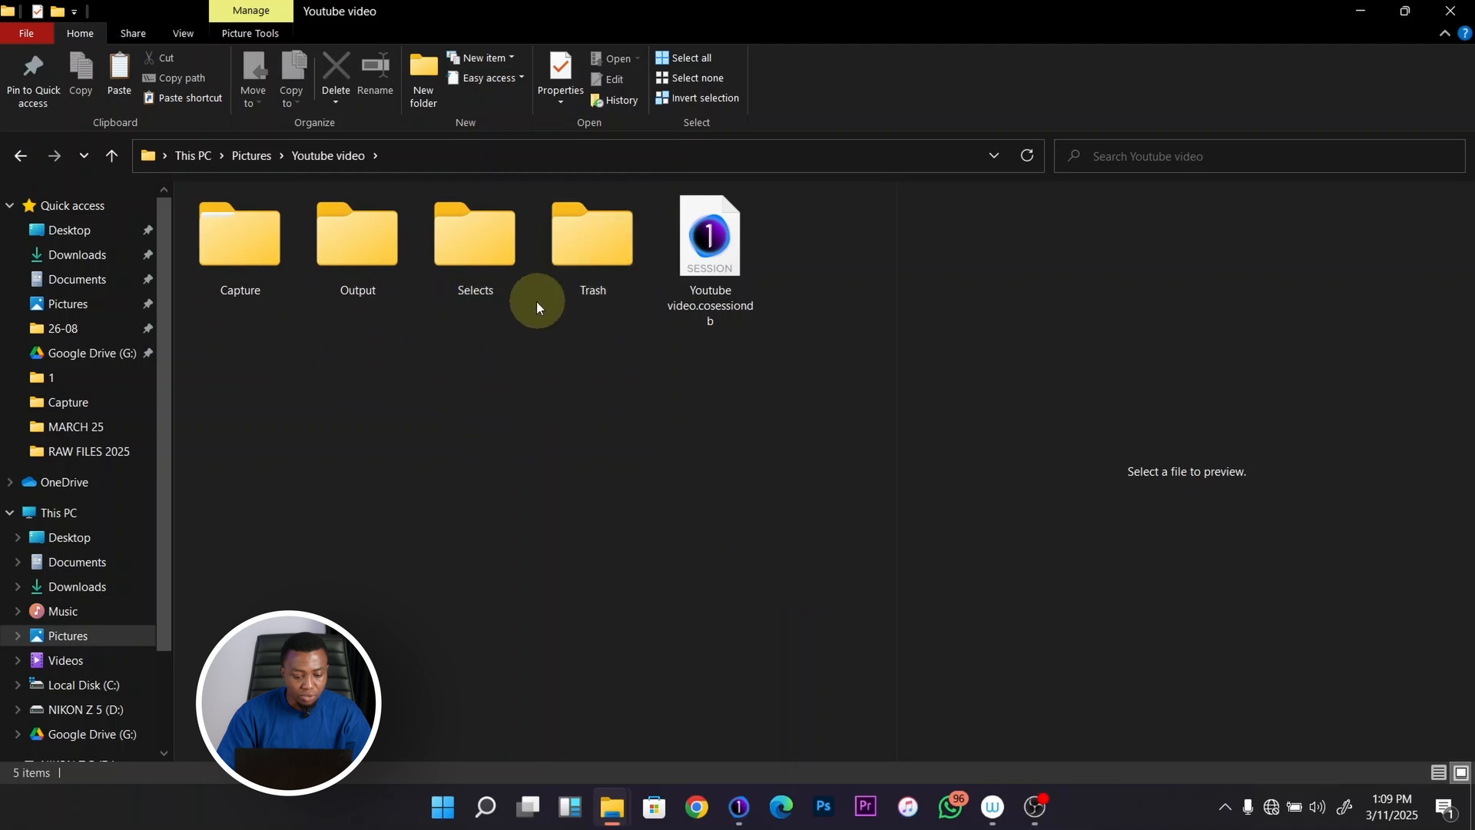
double_click(238, 258)
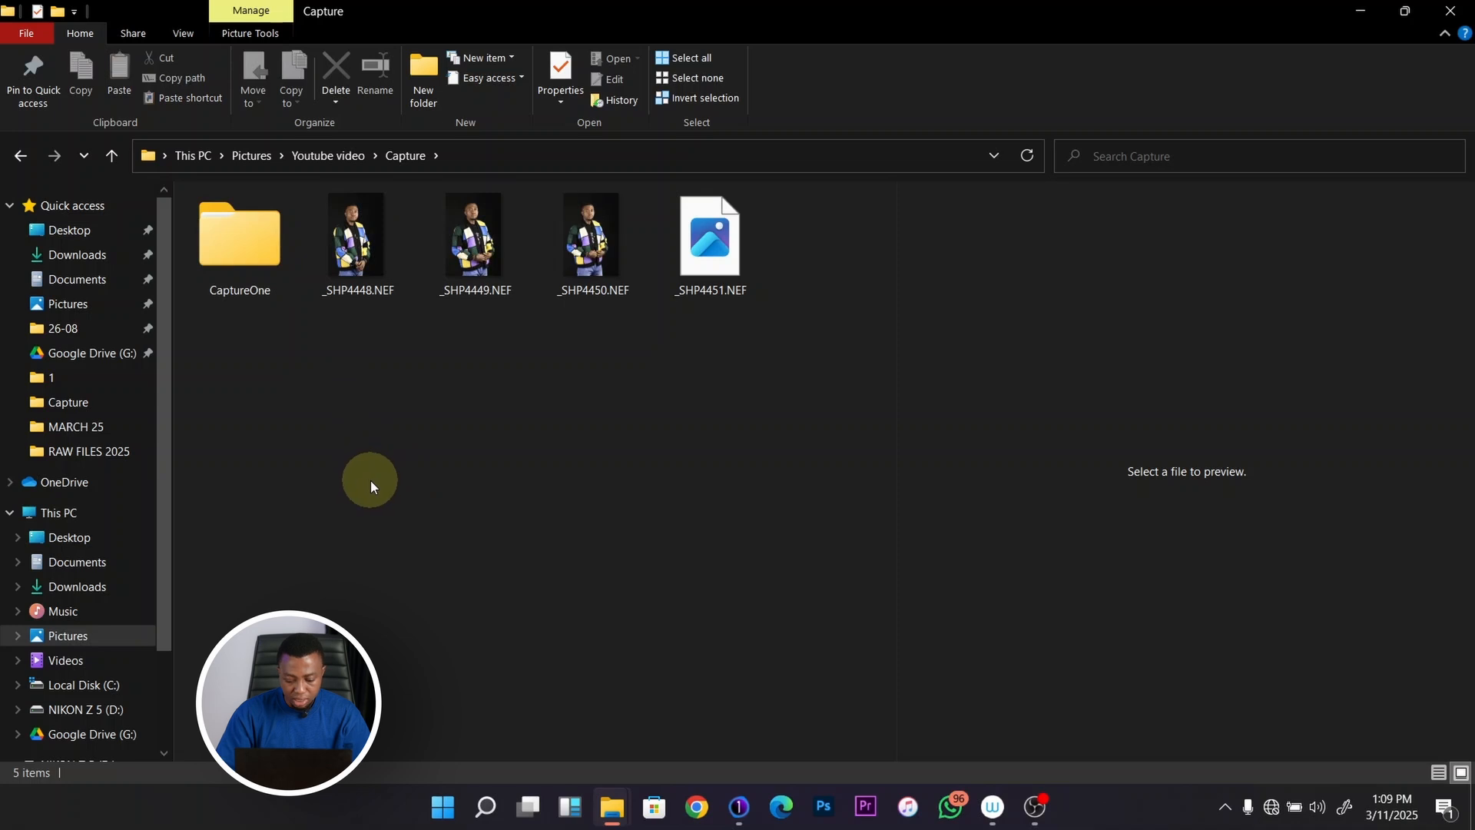
key("ctrl+v")
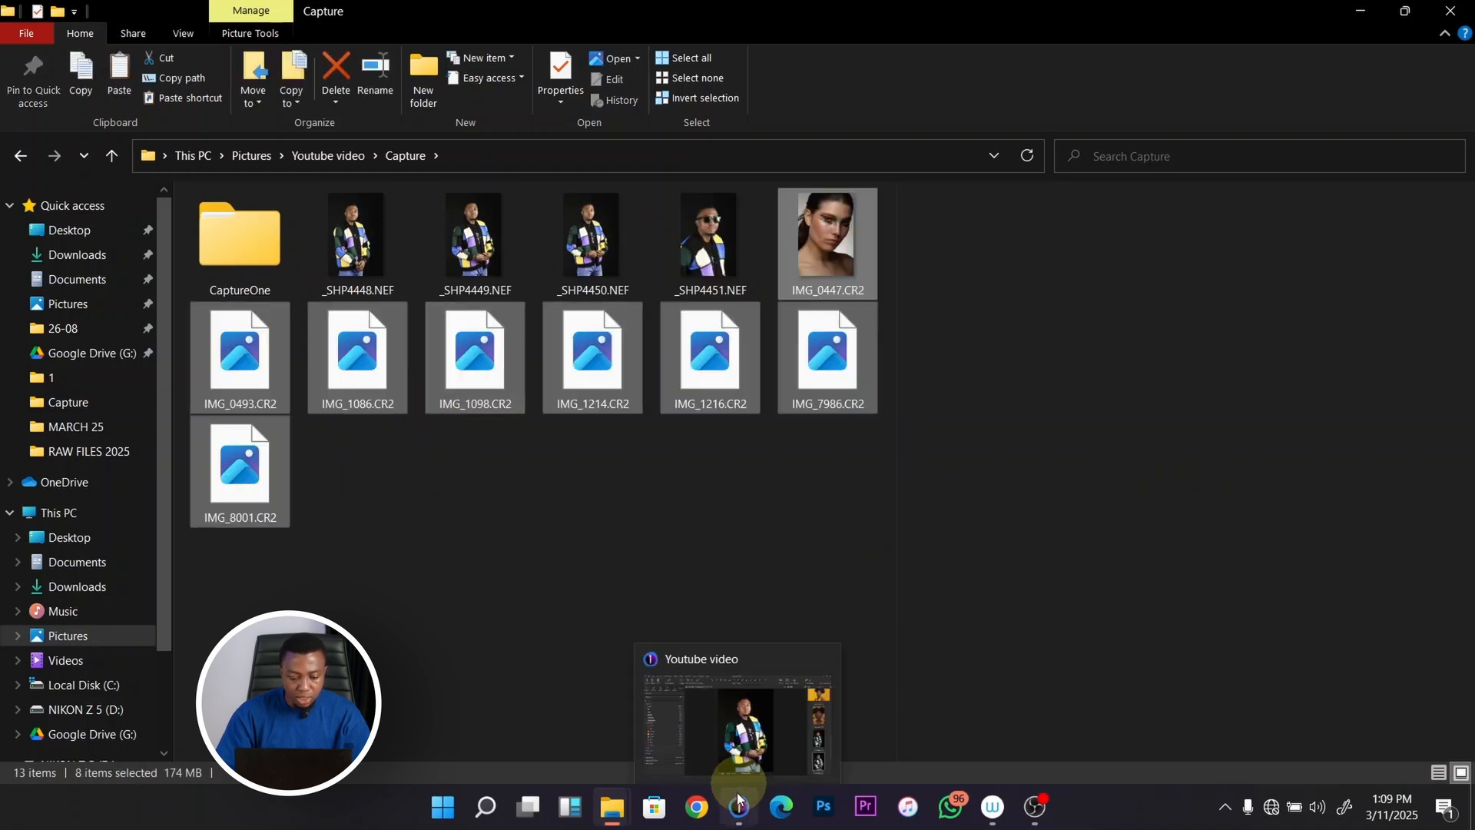
Step: Switch back to Capture One, expand the Library tool and show the full list of rating filters
left_click(739, 807)
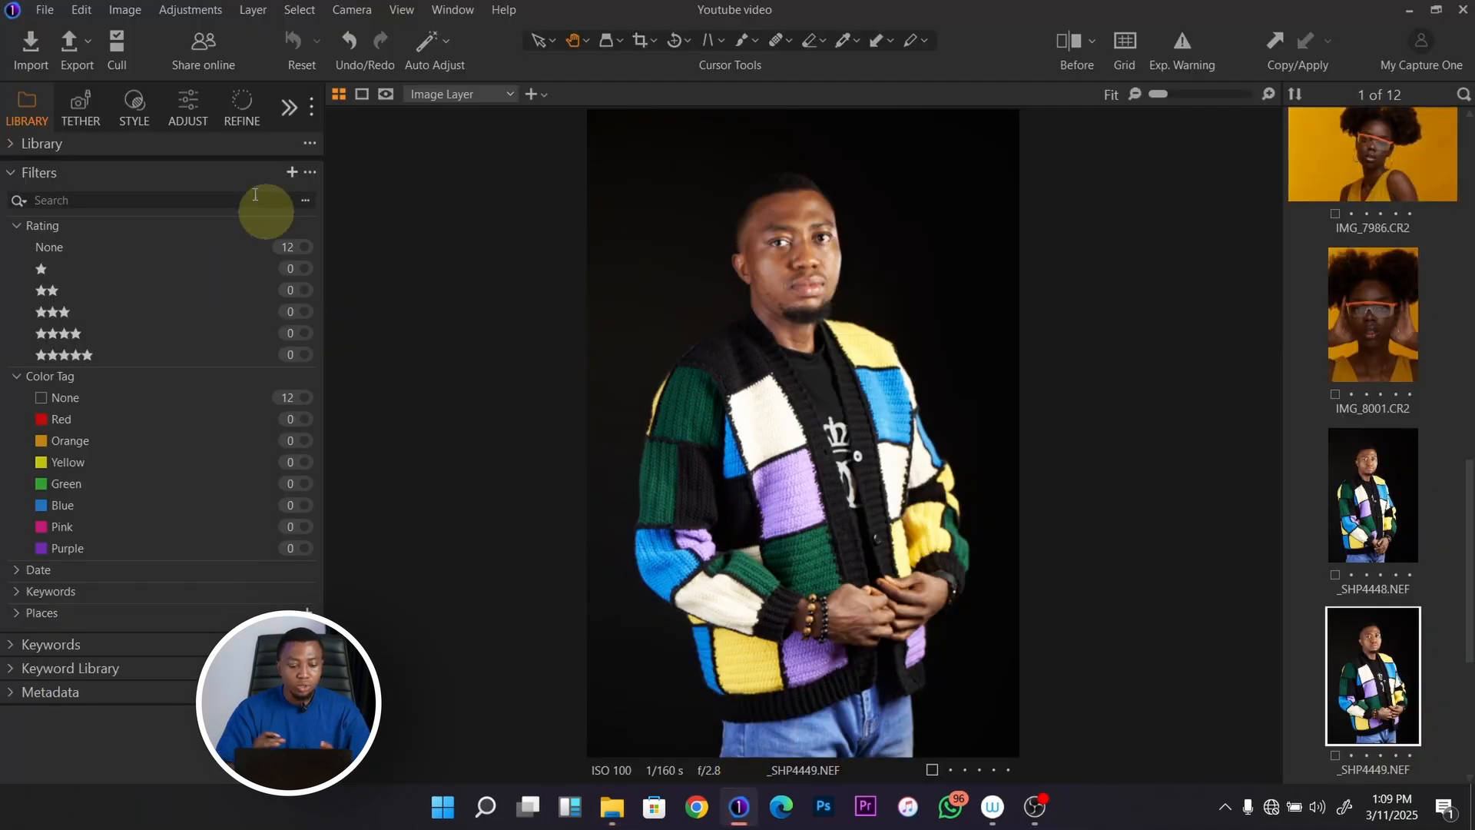
left_click(10, 144)
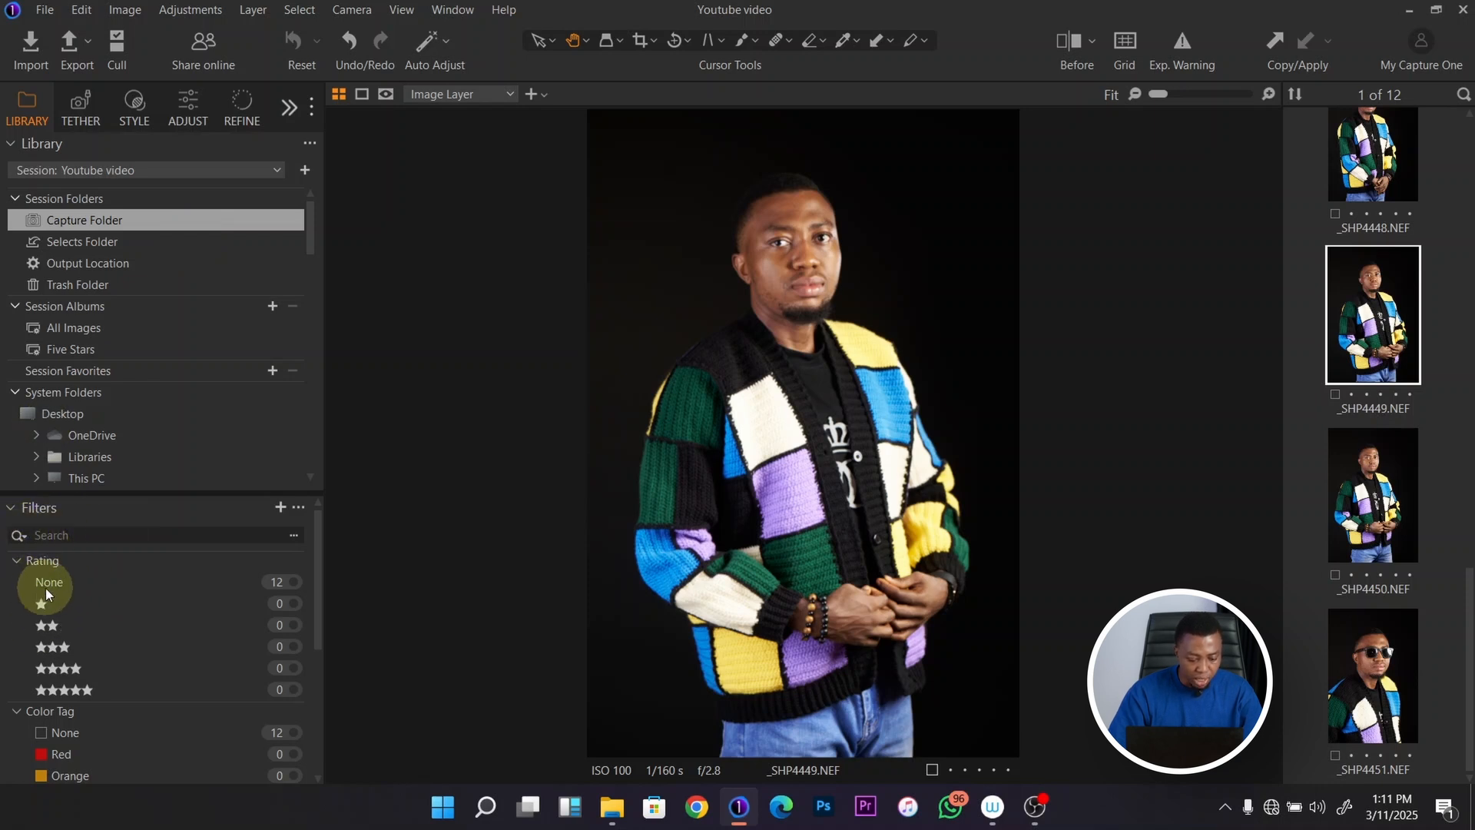
left_click_drag(316, 530, 318, 563)
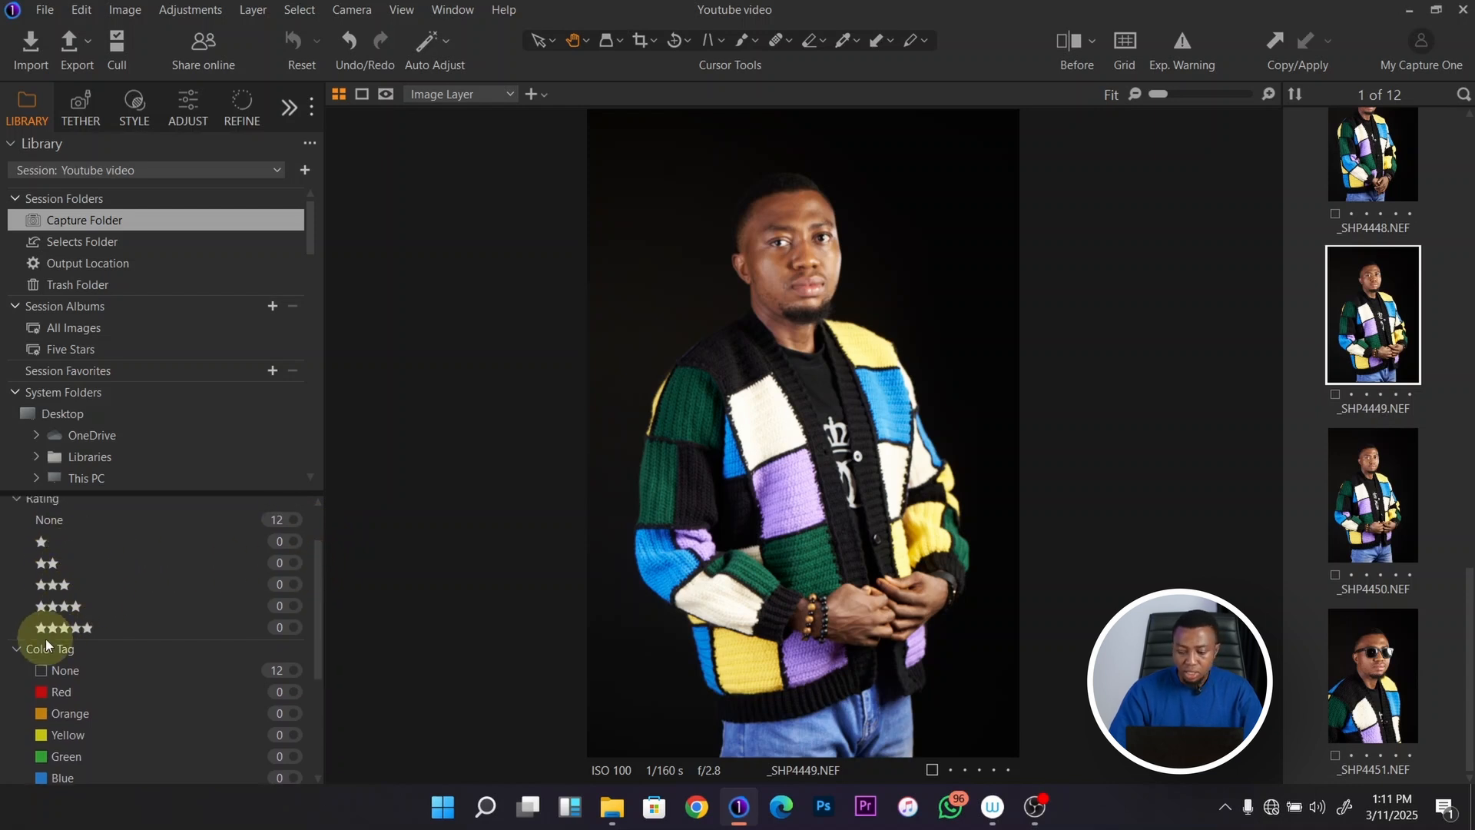
Step: Rate _SHP4450.NEF one star and filter the browser to one-star images
left_click(1360, 461)
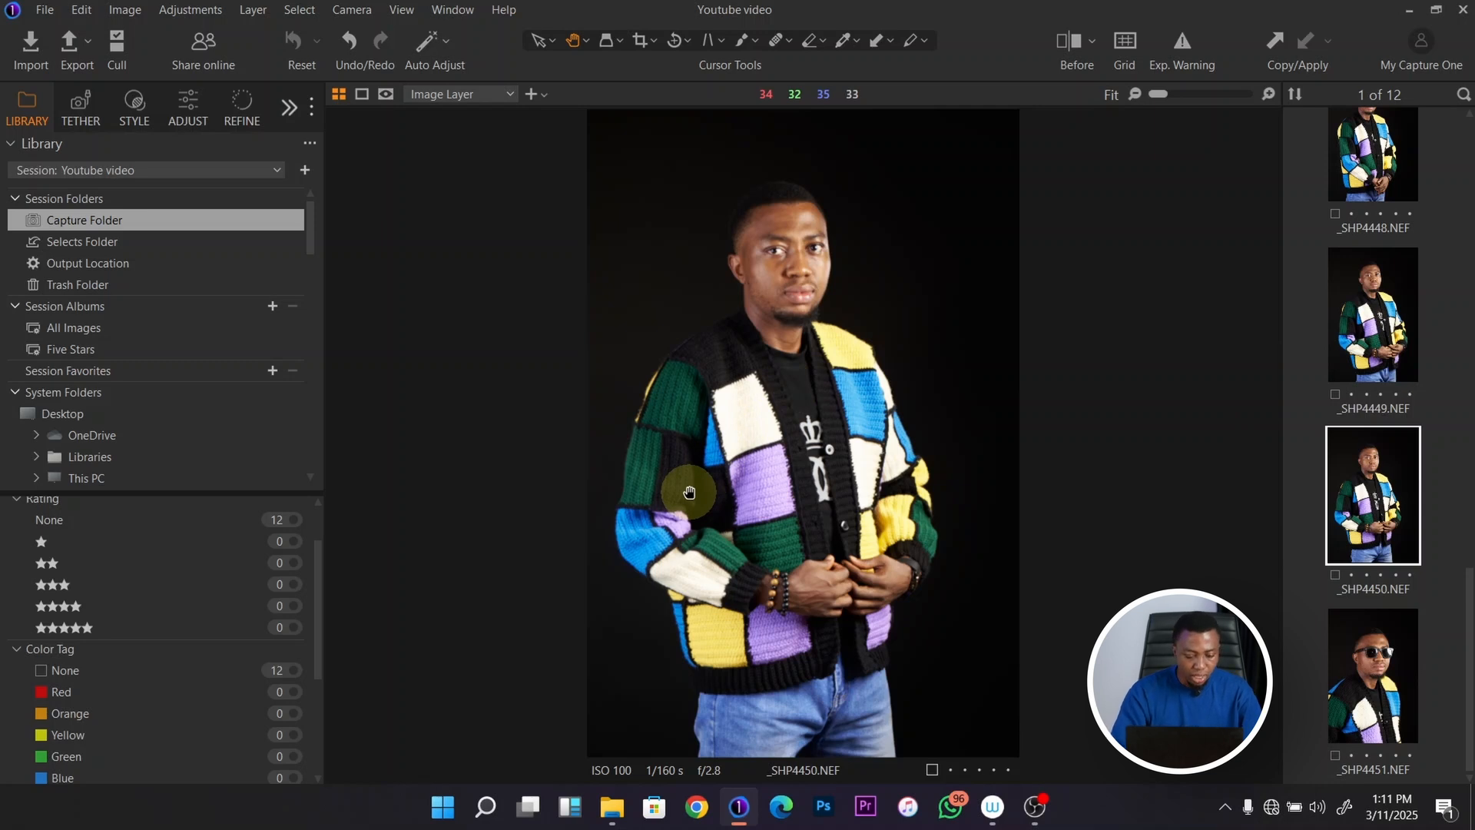
key("1")
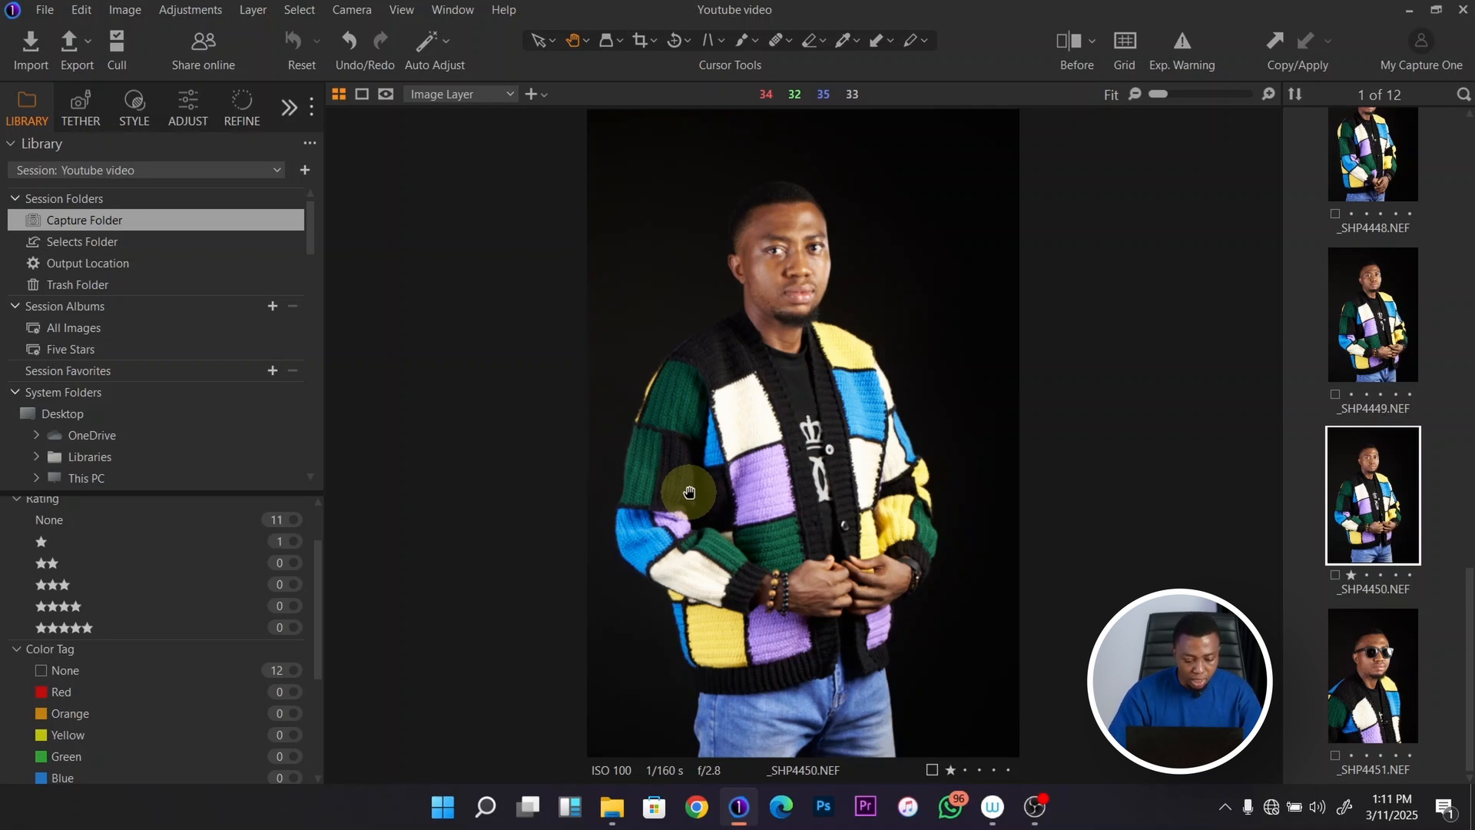
left_click(281, 543)
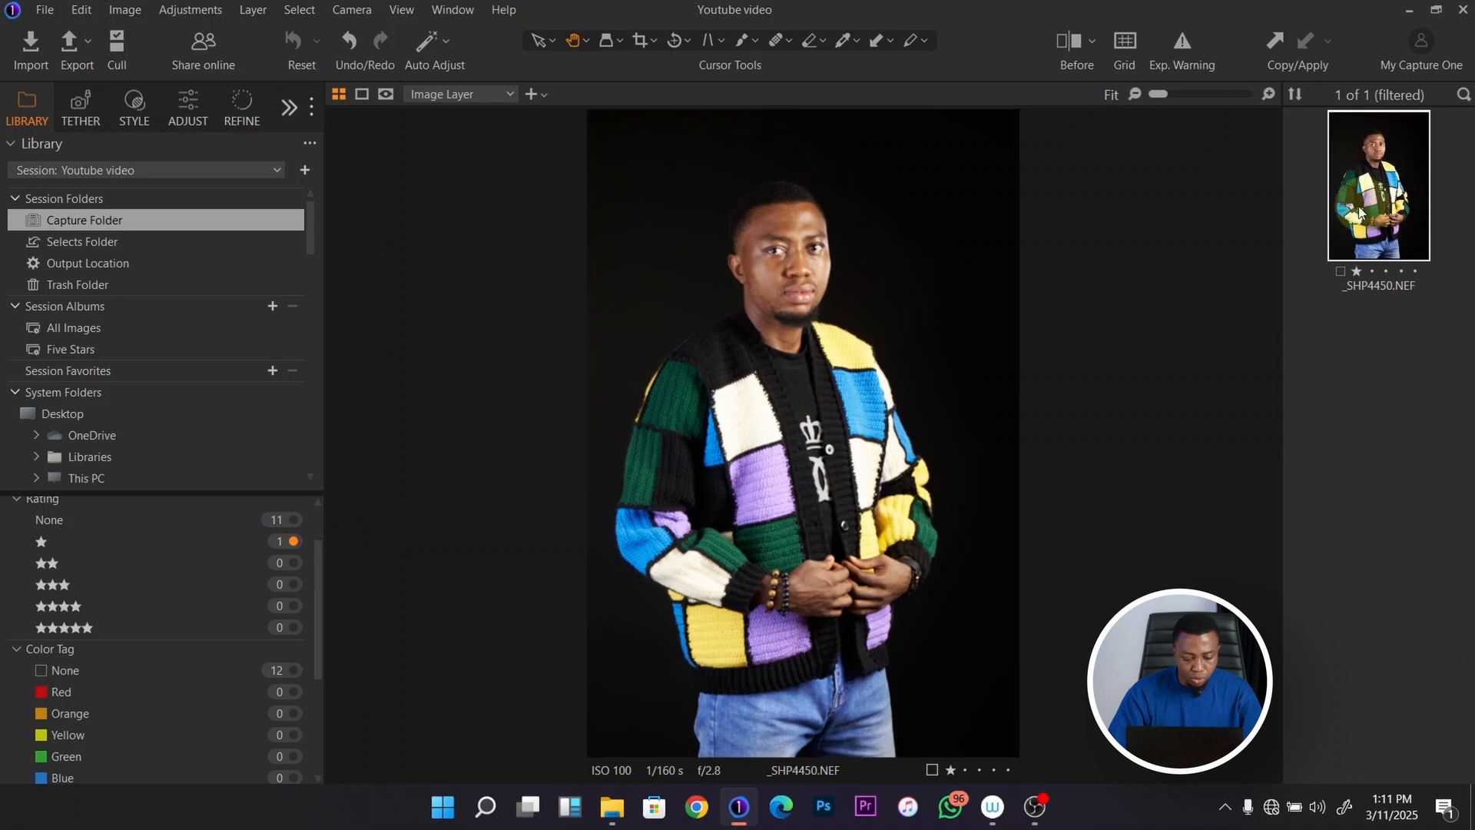
Step: Filter the browser to unrated images and rate IMG_1086.CR2 five stars, IMG_7986.CR2 four stars and IMG_8001.CR2 three stars
left_click(275, 519)
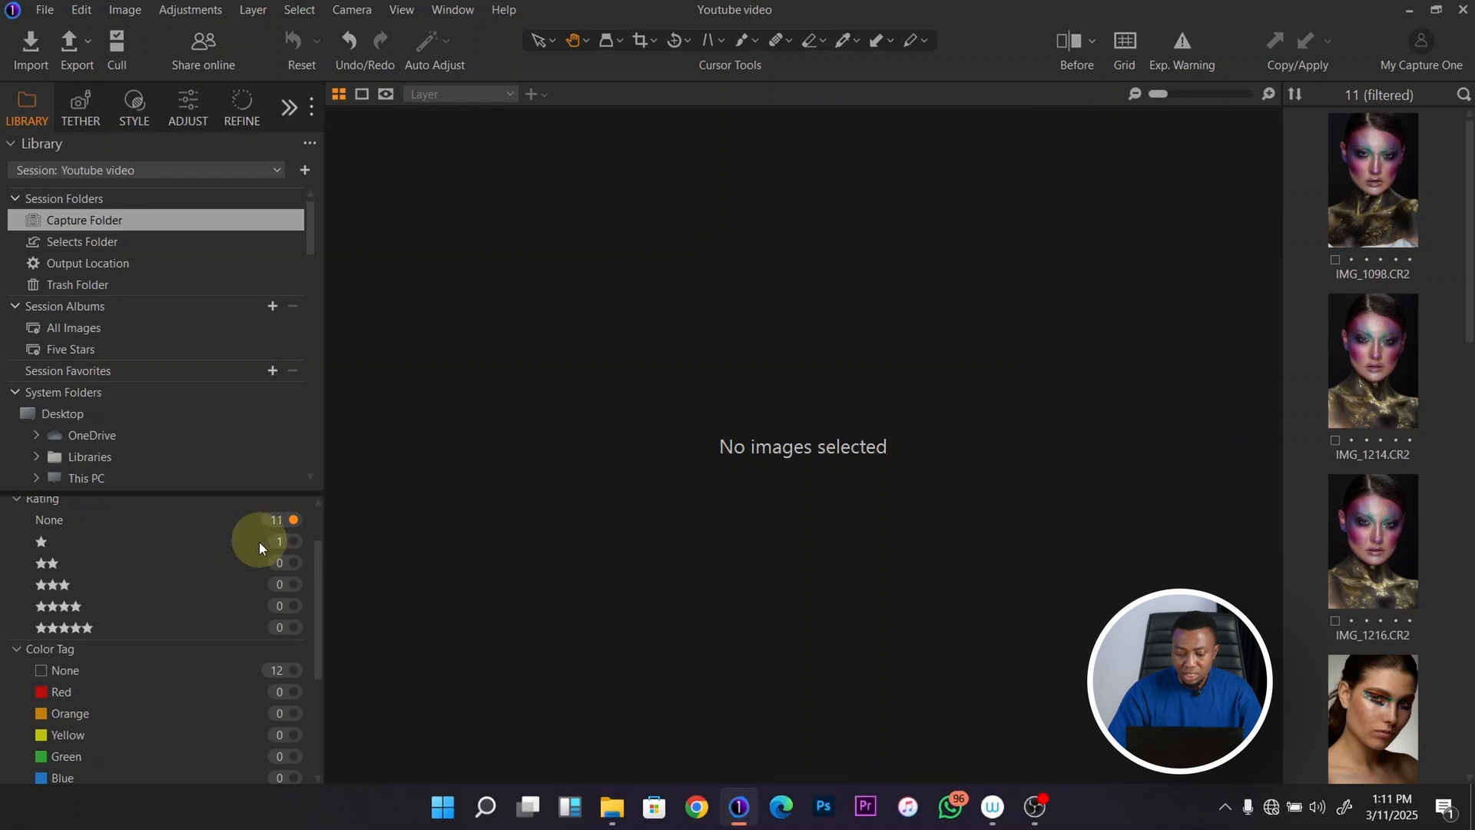
left_click(1382, 530)
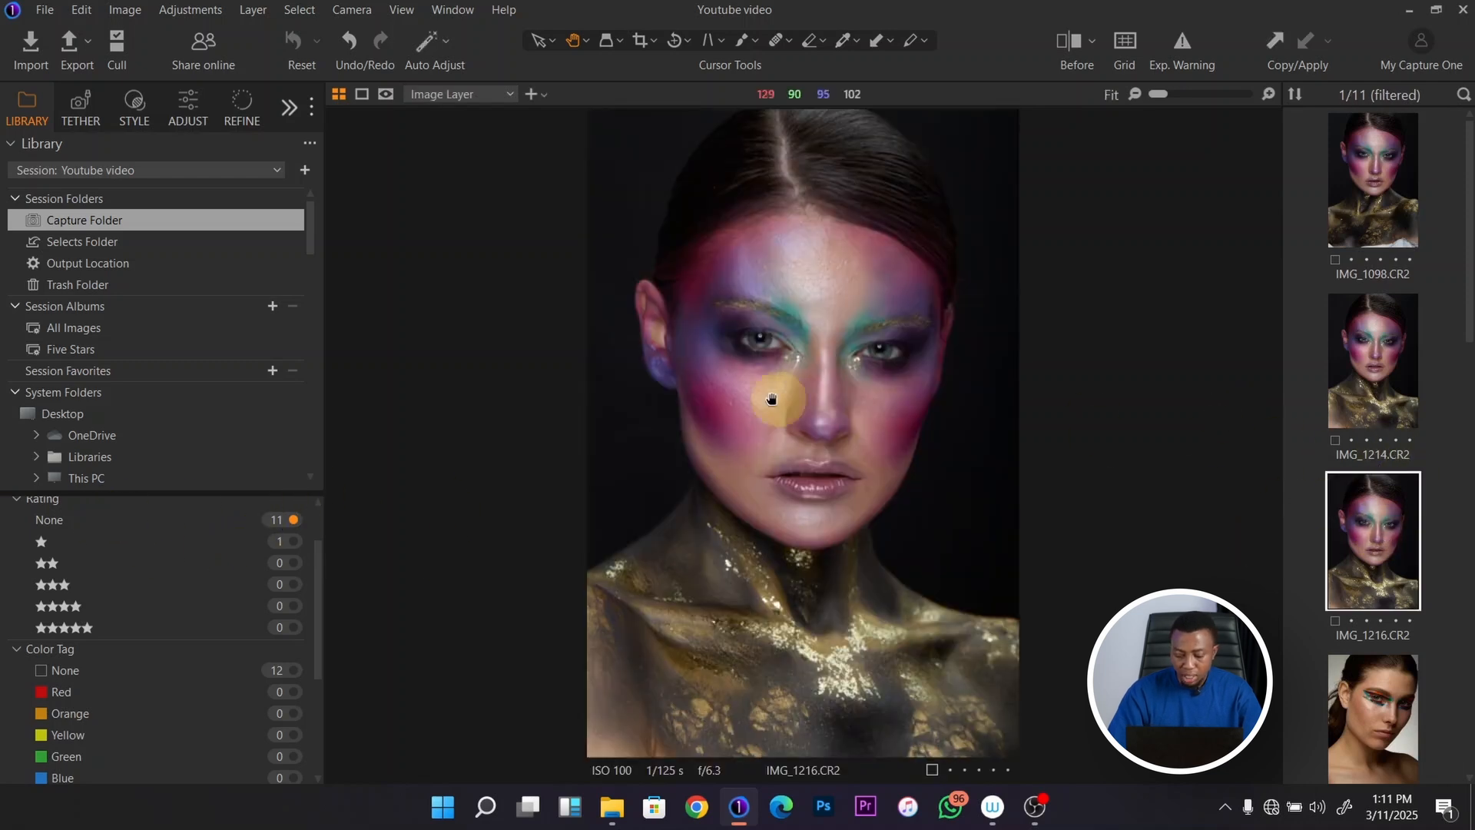
key("Down")
key("Down")
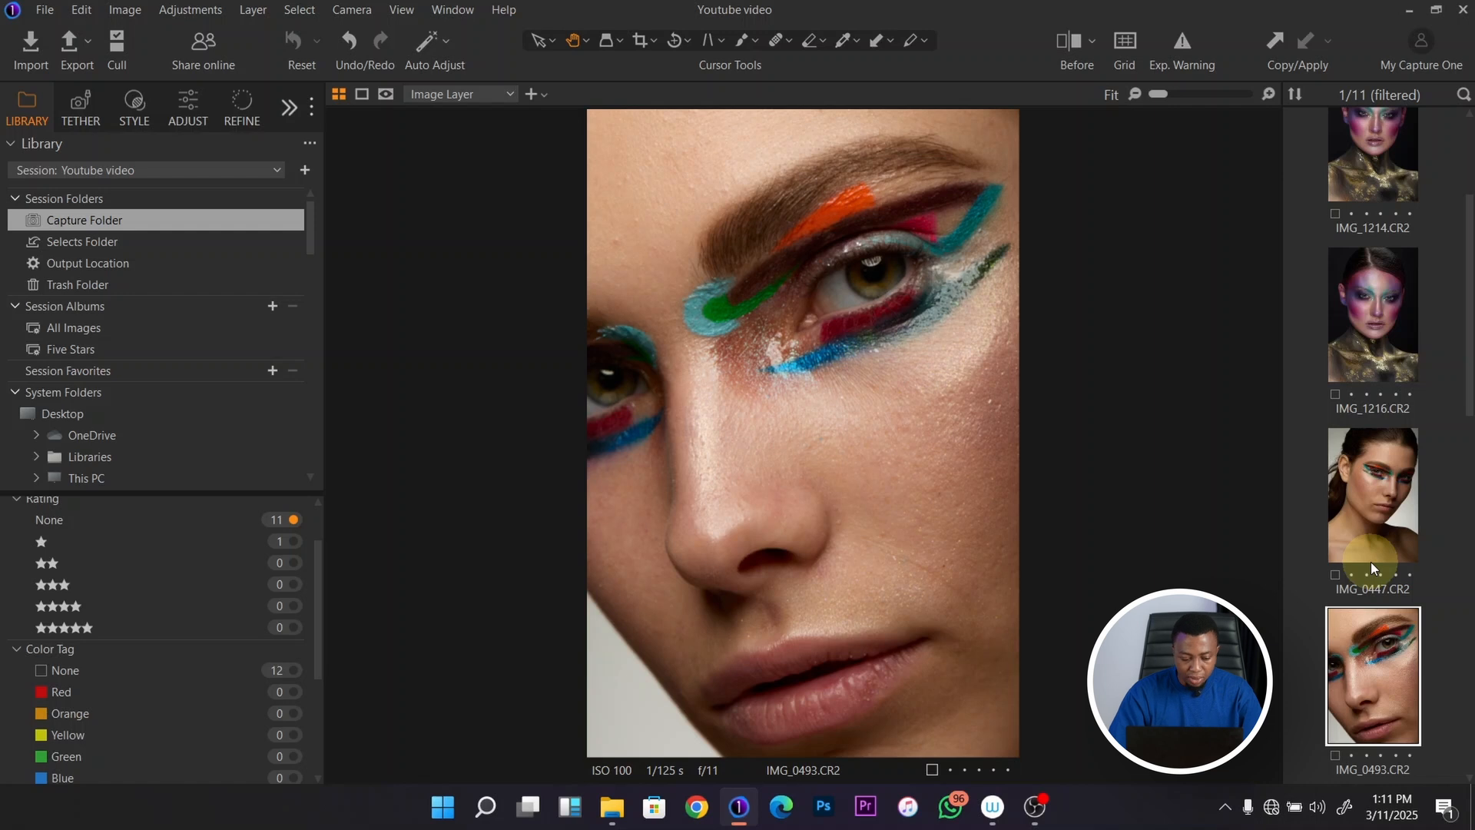
key("Down")
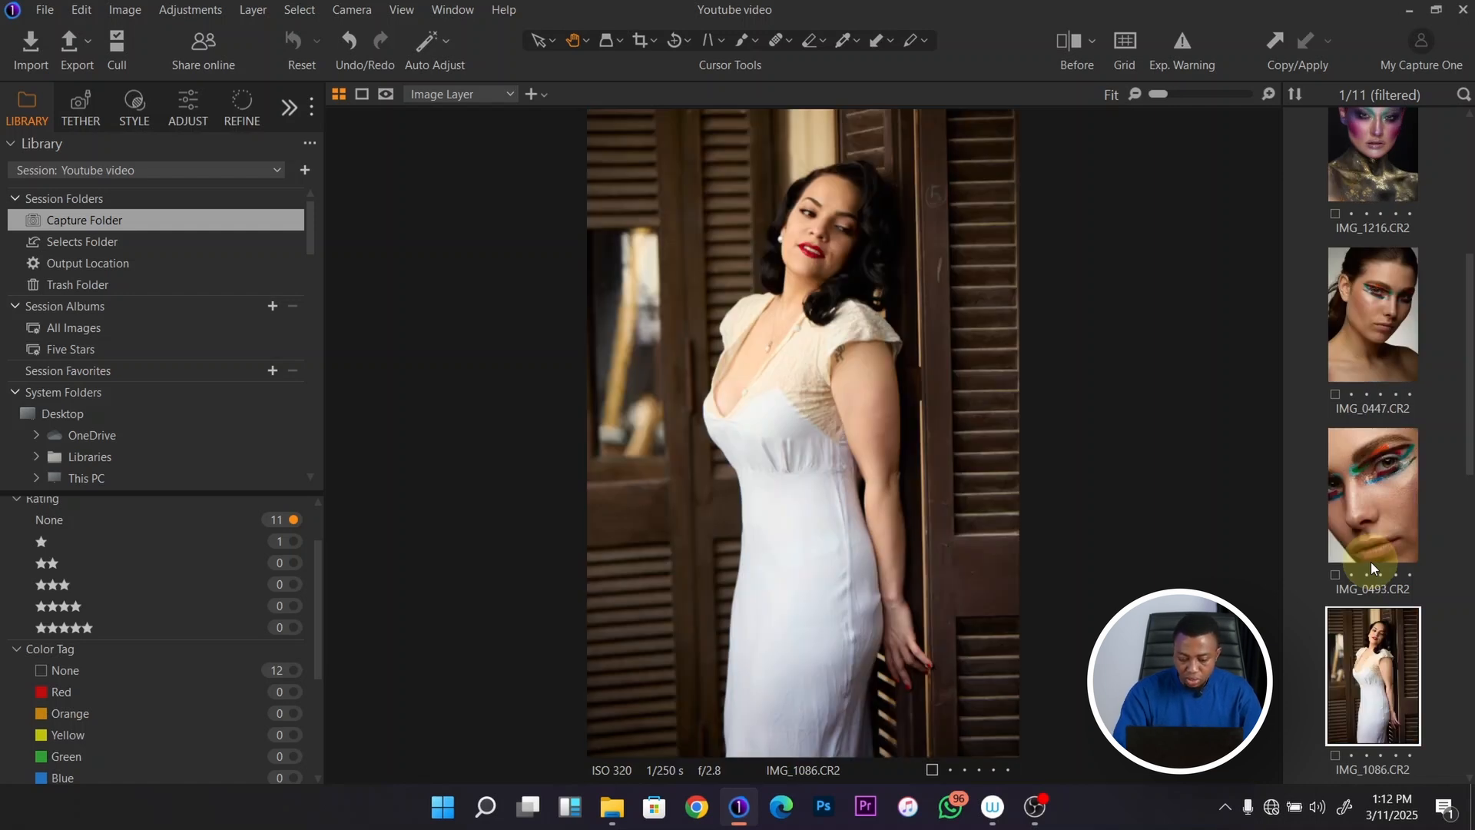
key("5")
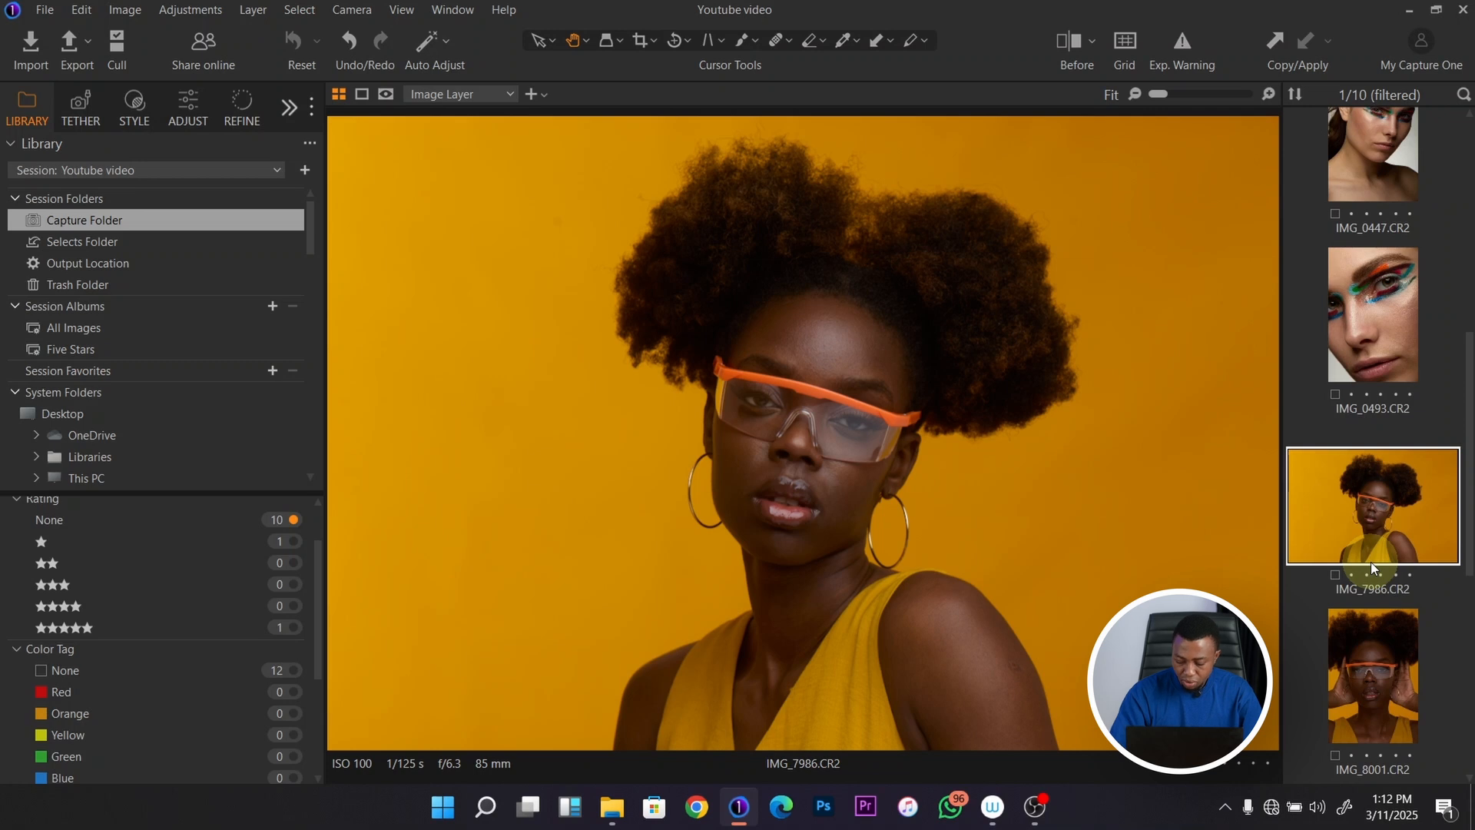
key("4")
key("3")
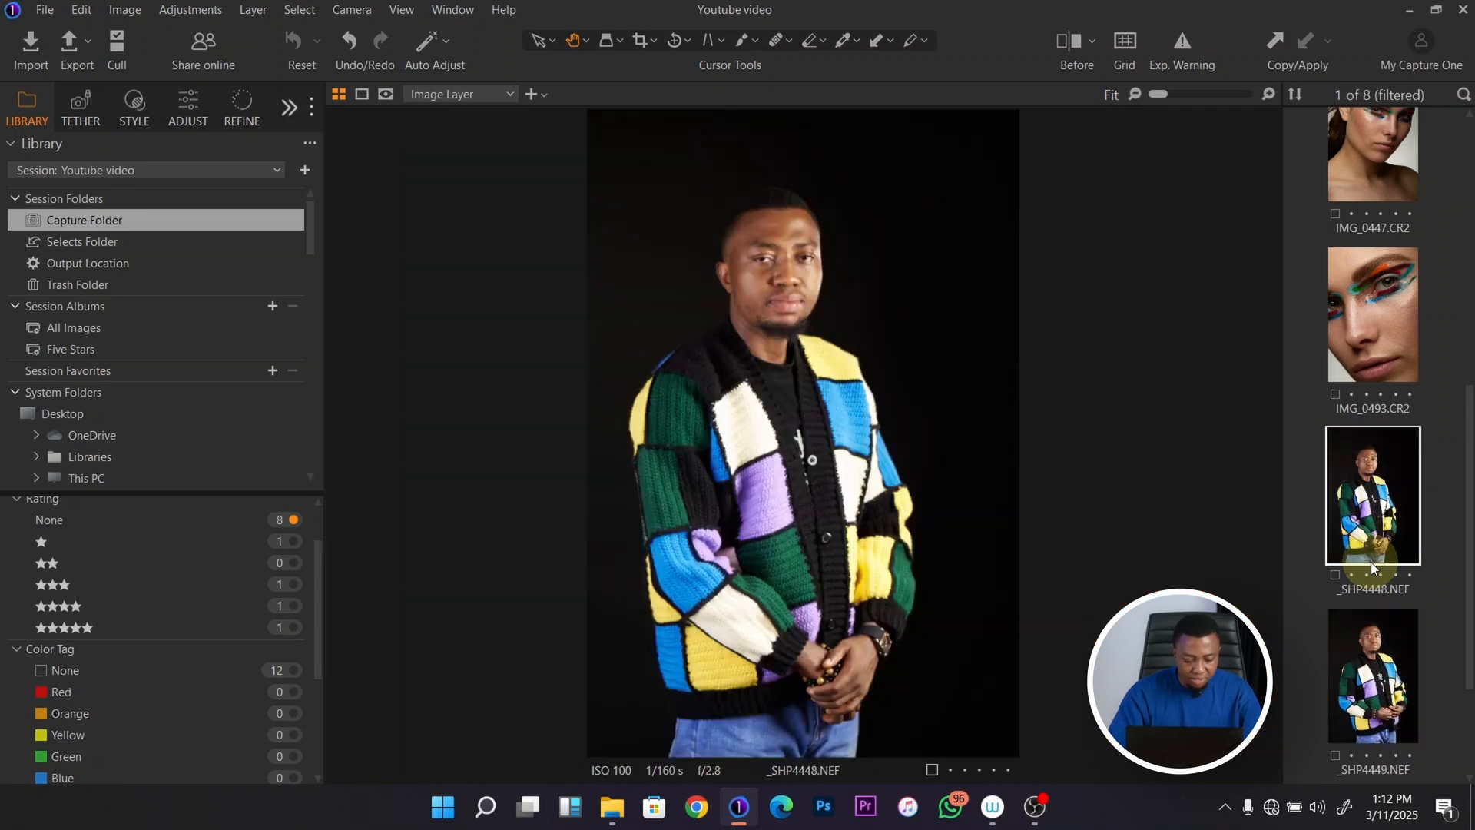
Step: Filter the browser by five, four and three stars in turn and open the three-star image IMG_8001.CR2
left_click(279, 628)
left_click(276, 606)
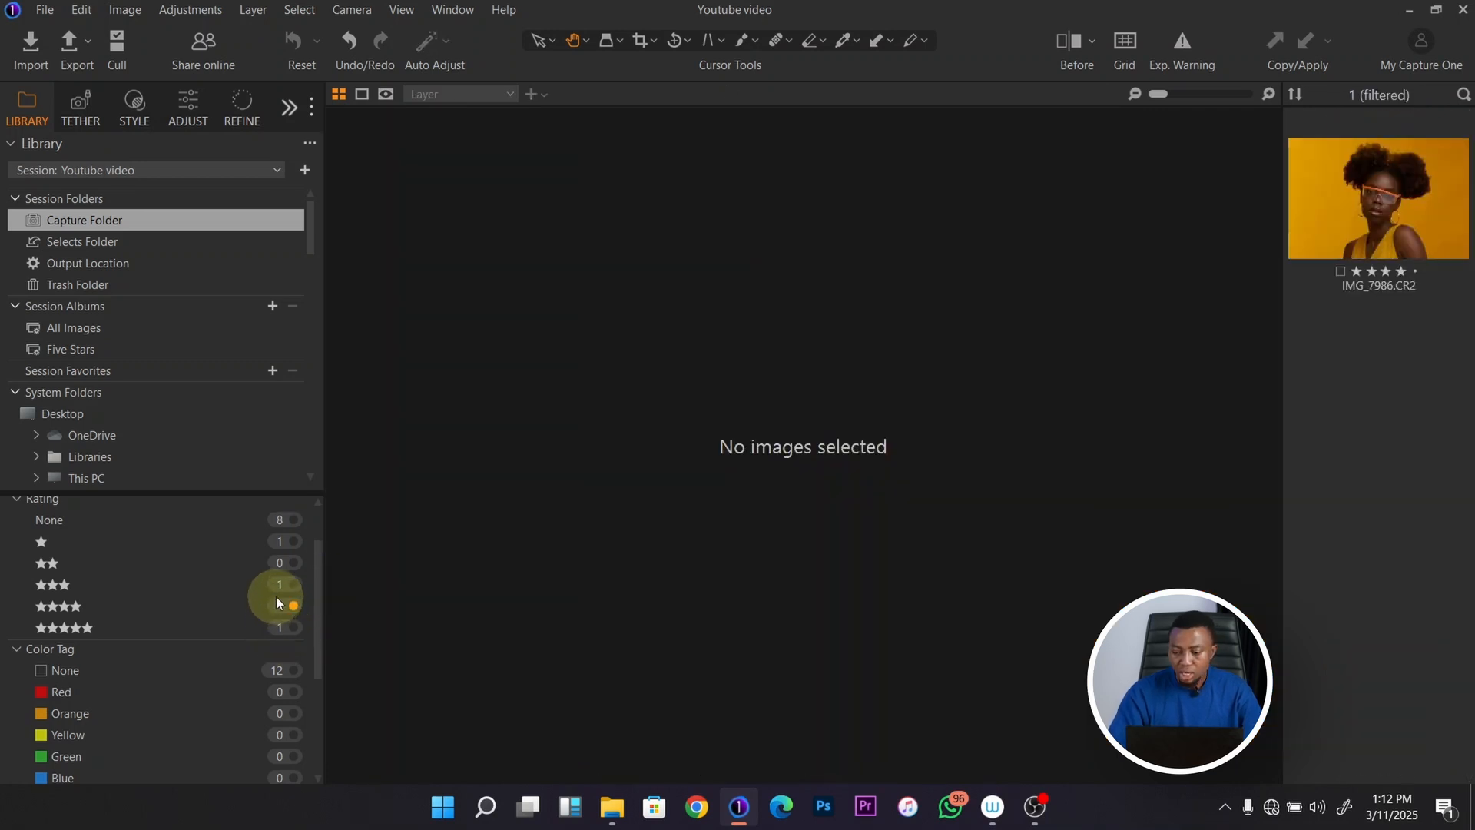
left_click(274, 586)
left_click(1387, 194)
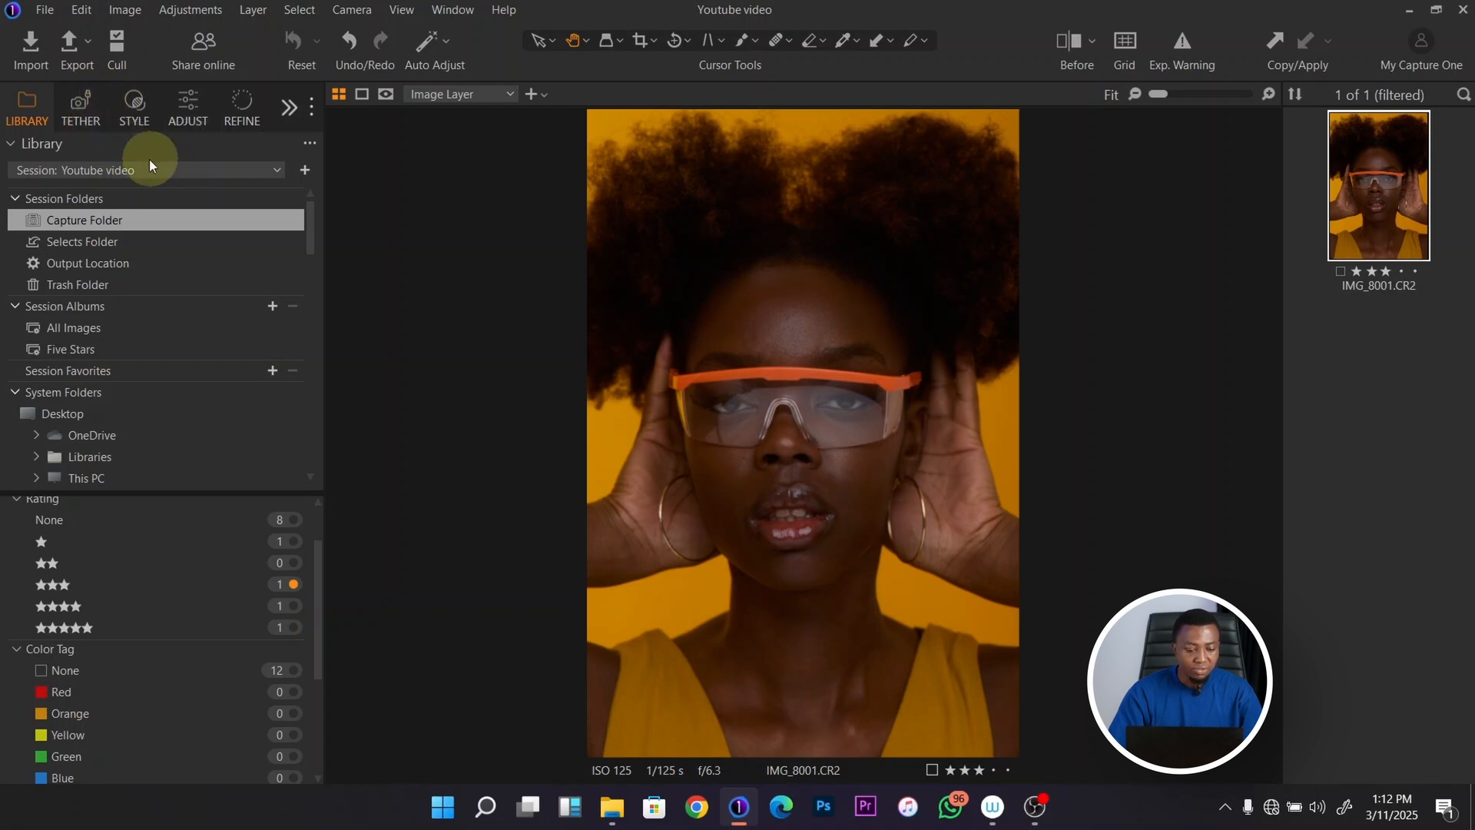
Step: Look through the tethering tools by expanding the Camera and Camera Focus sections
left_click(78, 100)
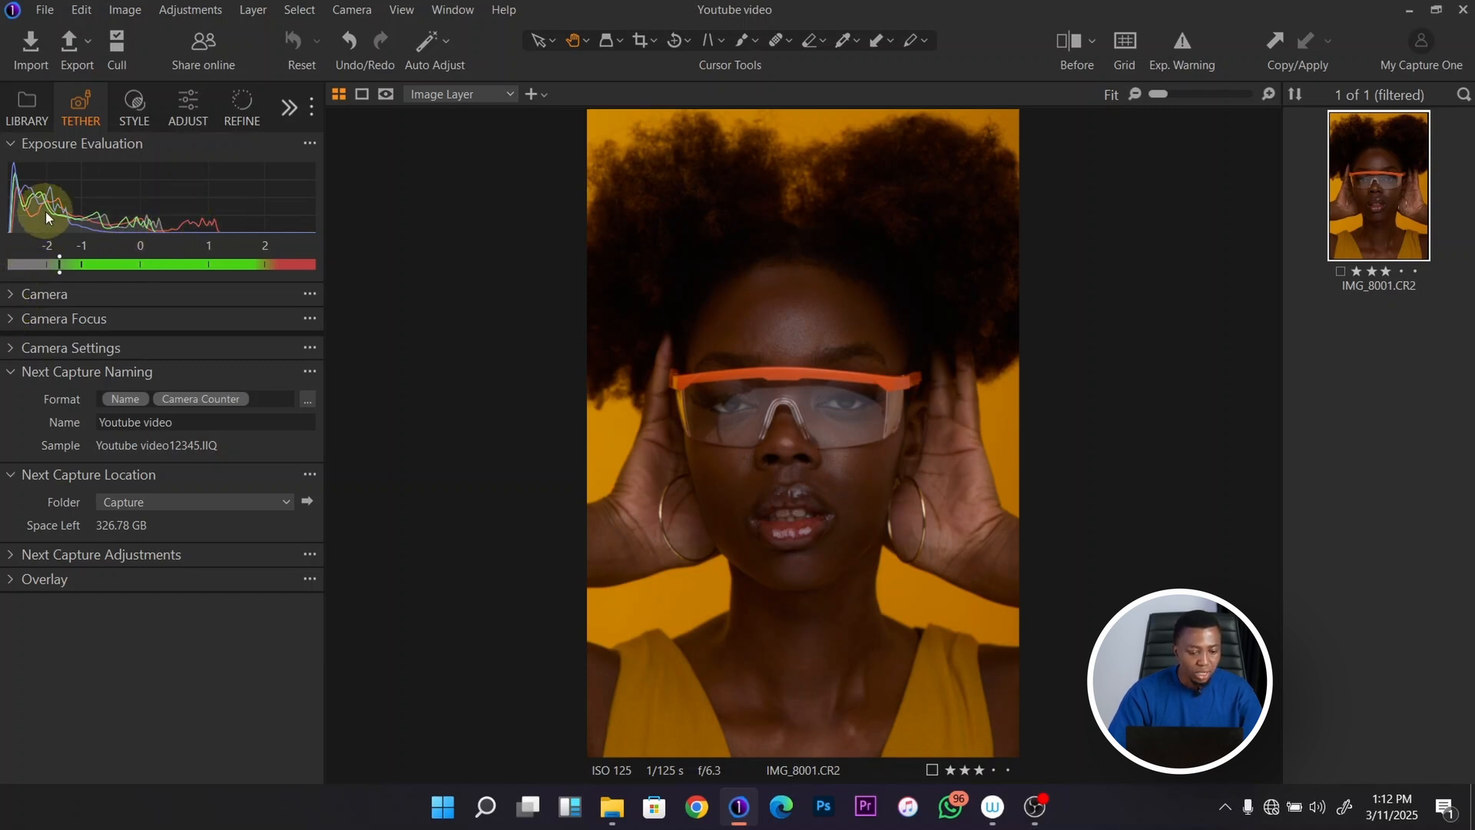
left_click(16, 294)
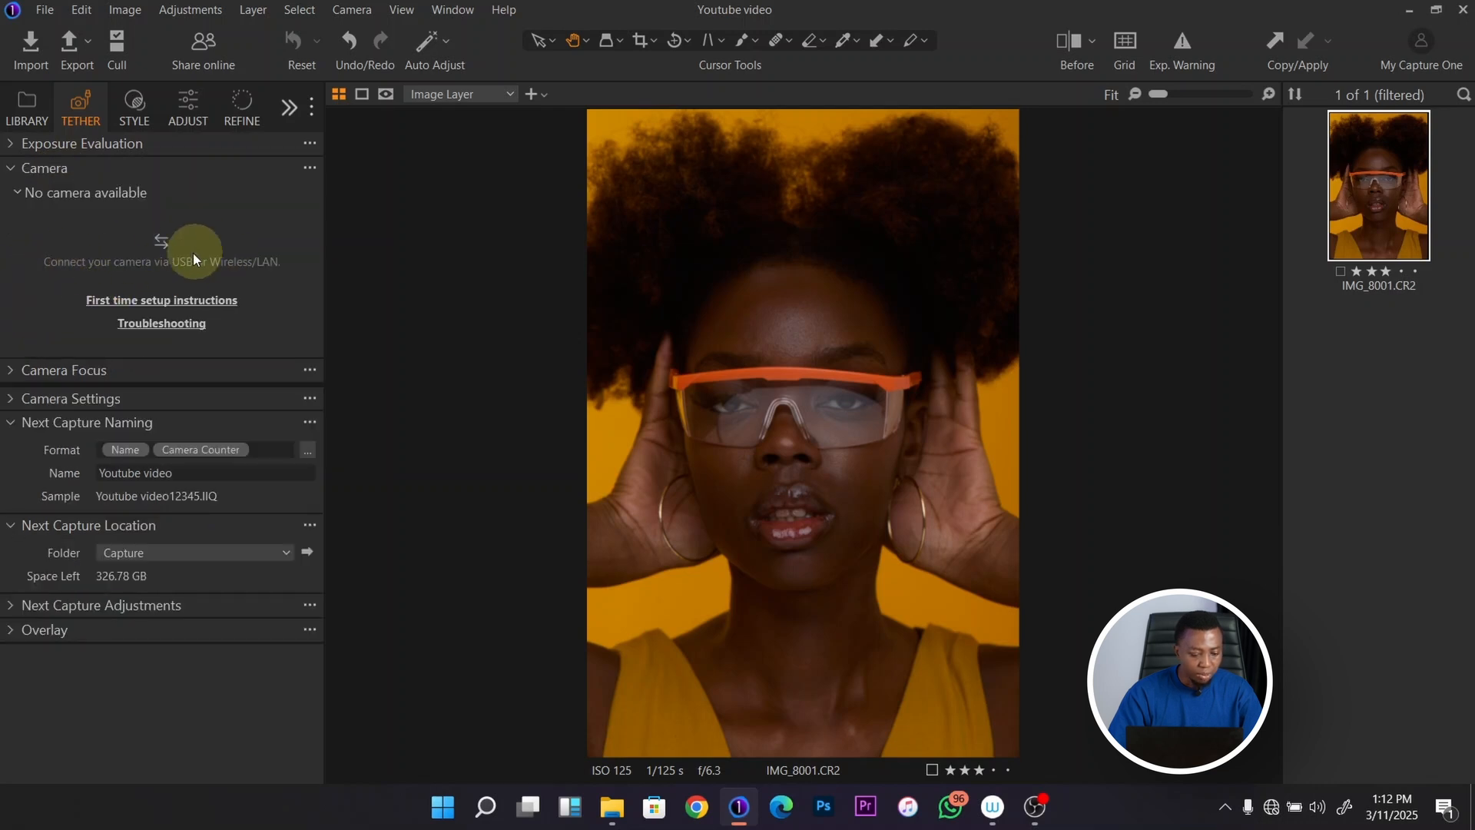
left_click(16, 372)
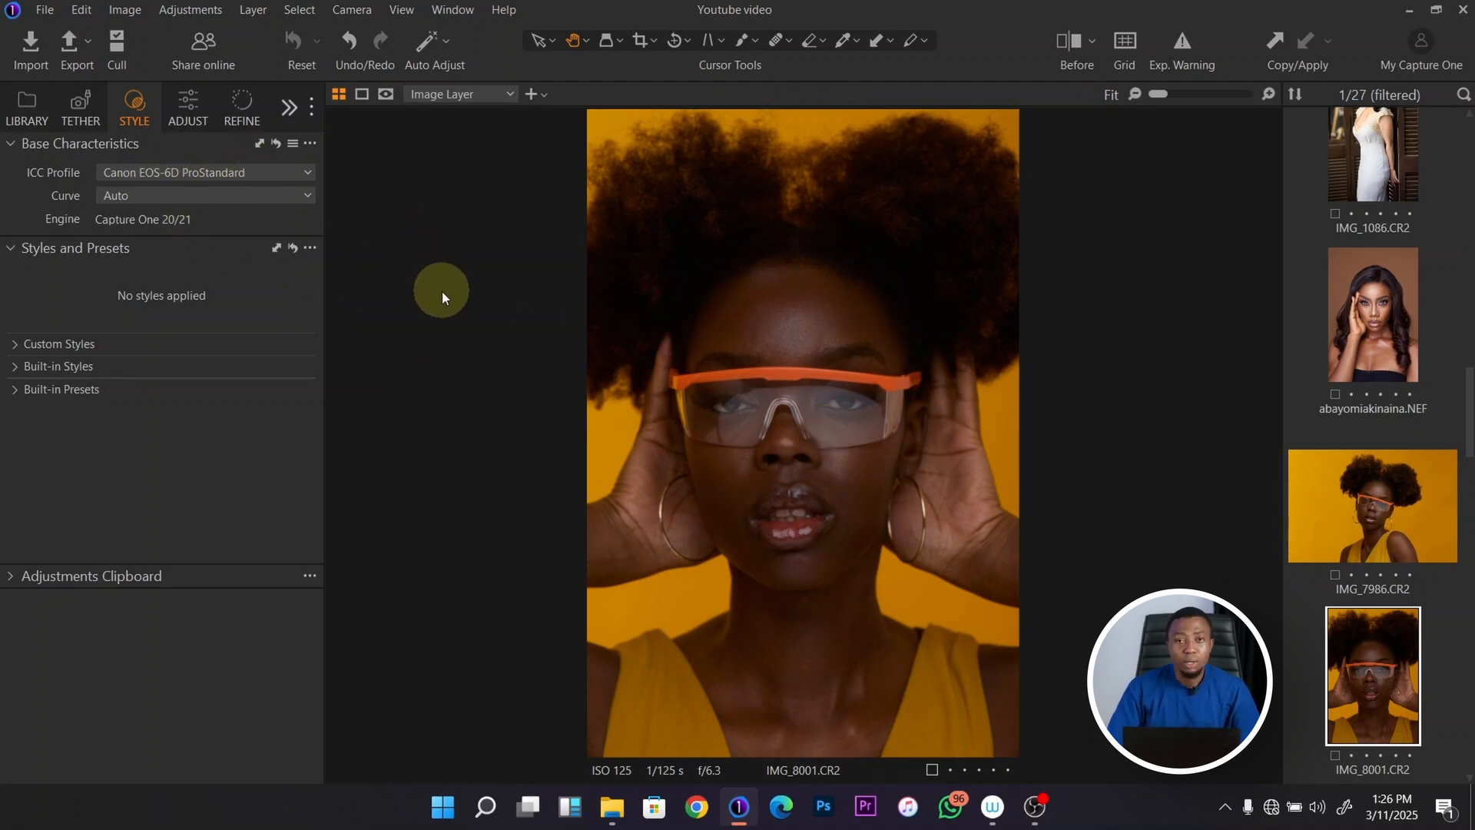
Step: Browse the ICC profile list, including the Sony and Minolta camera profiles, and close it without choosing one
left_click(277, 176)
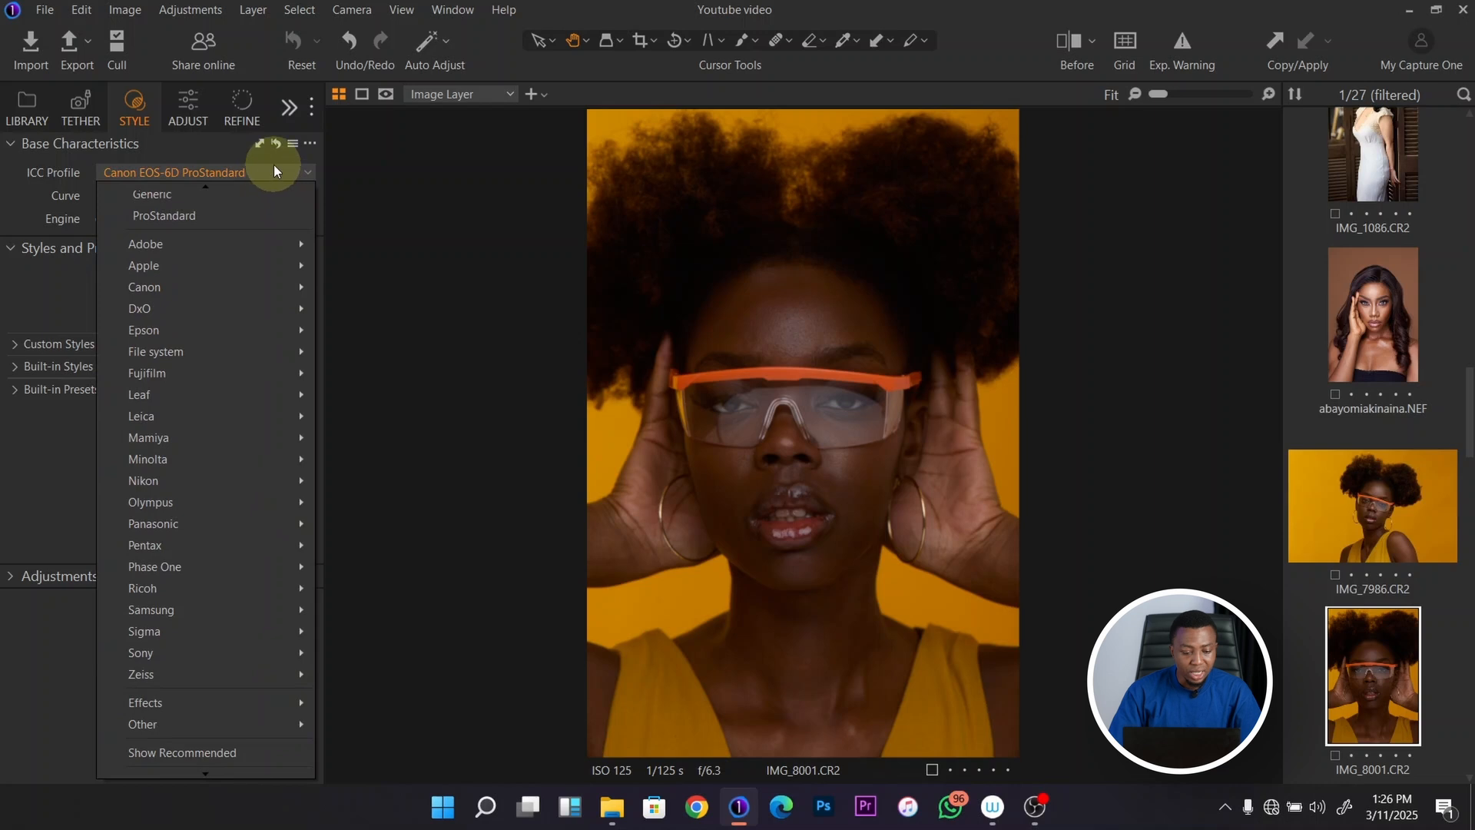
scroll(246, 188, "up", 1)
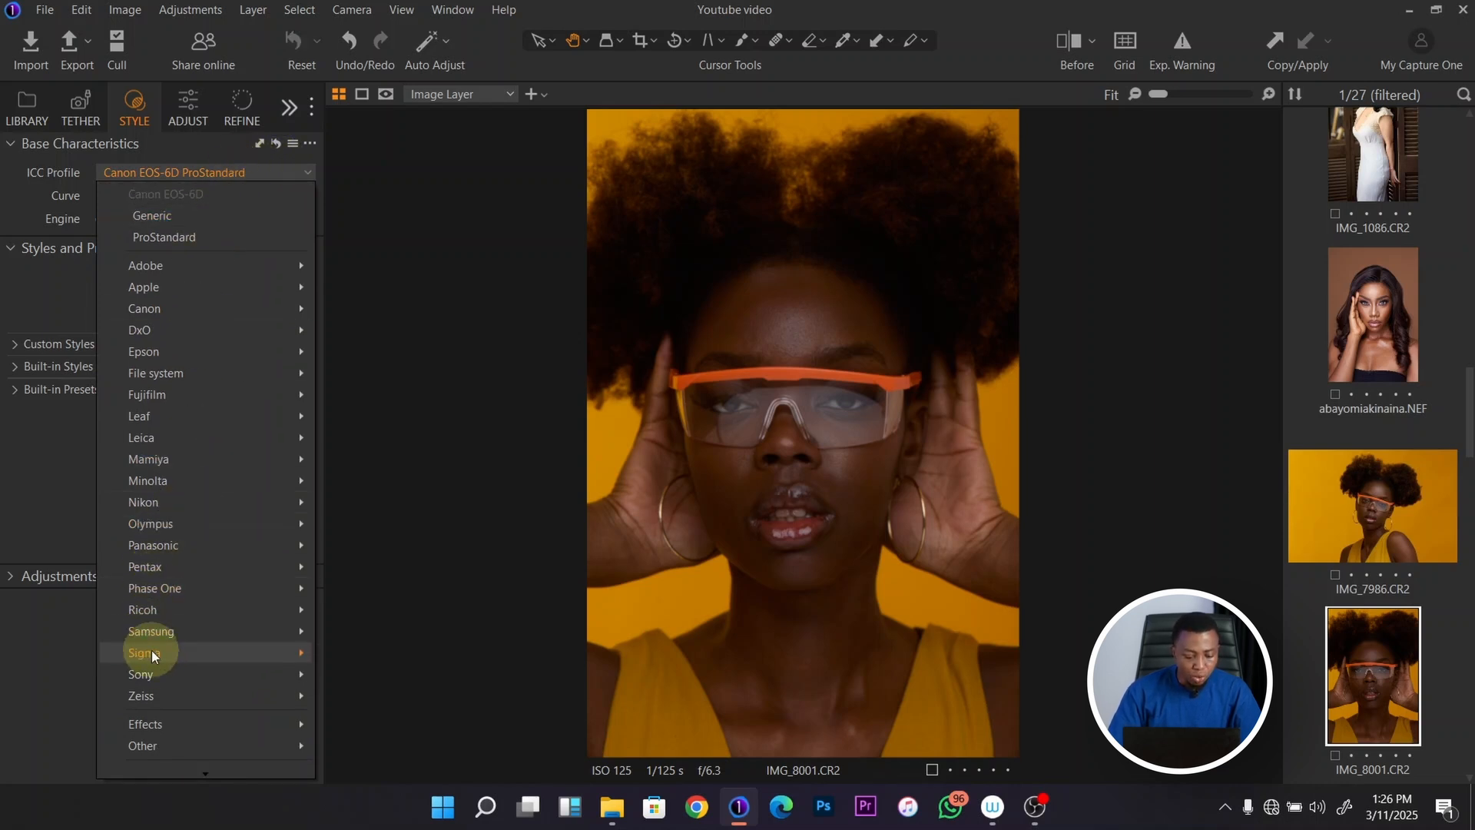
mouse_move(181, 674)
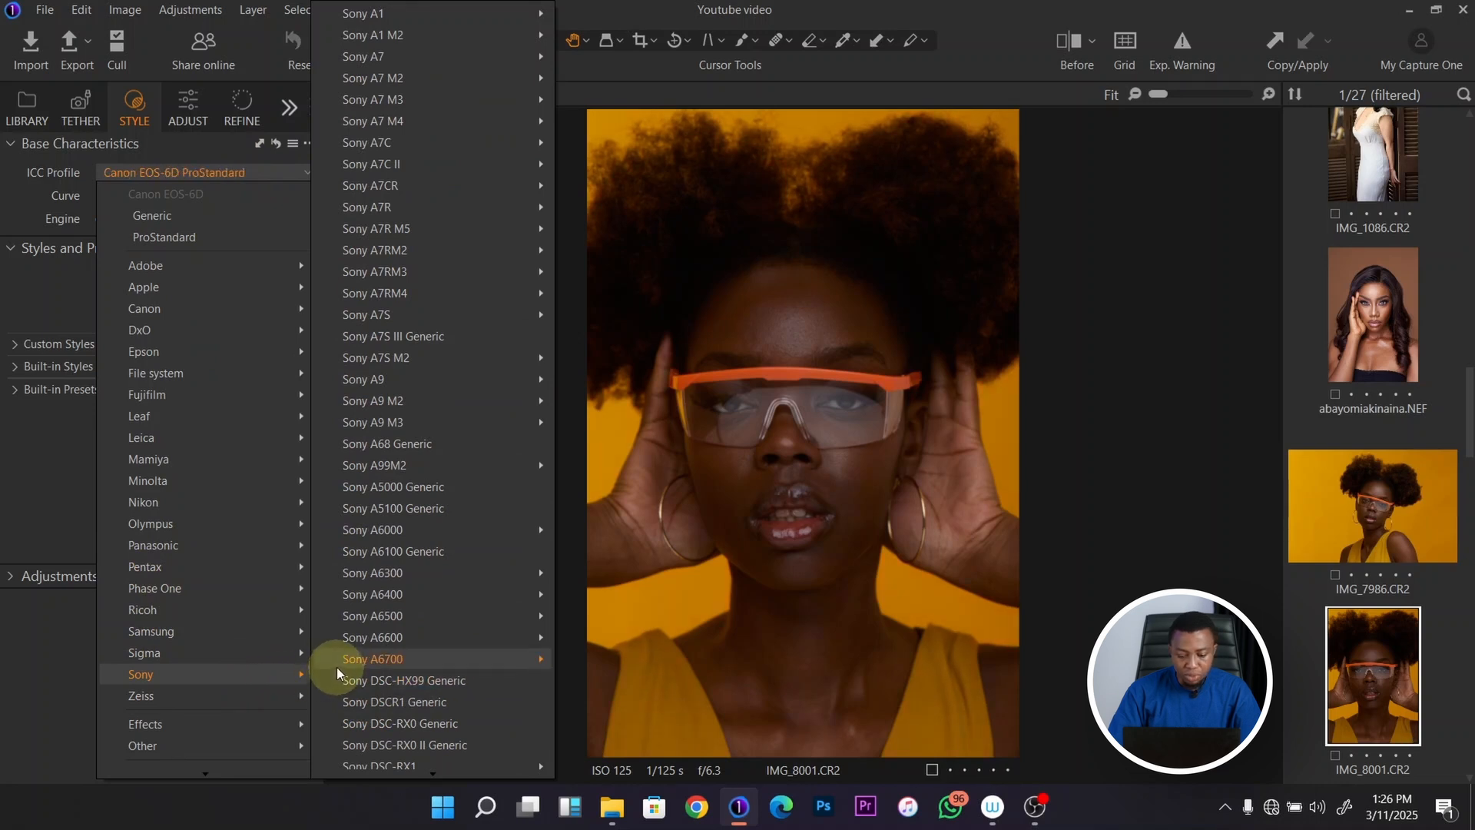
mouse_move(361, 639)
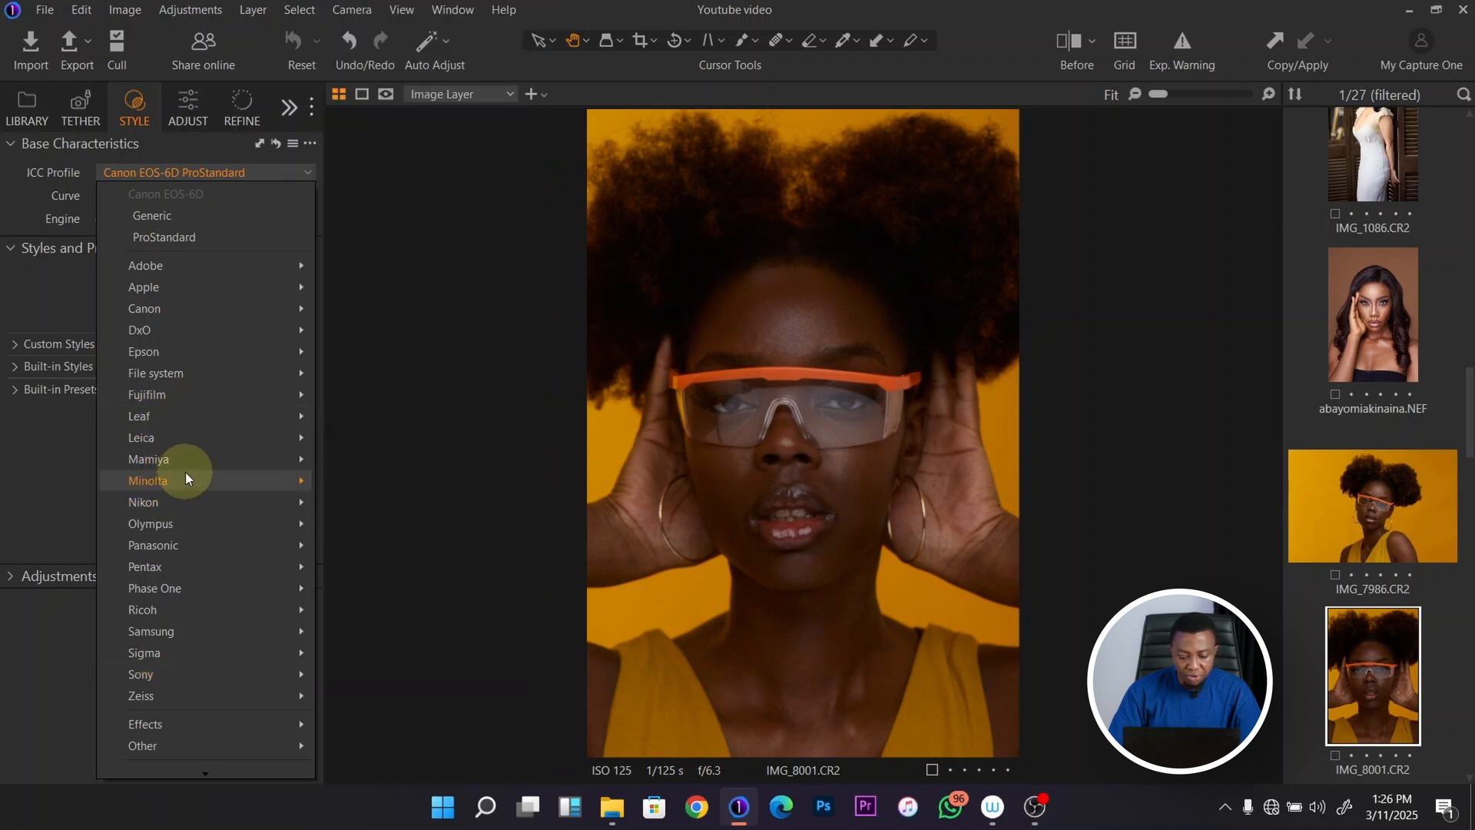
mouse_move(183, 478)
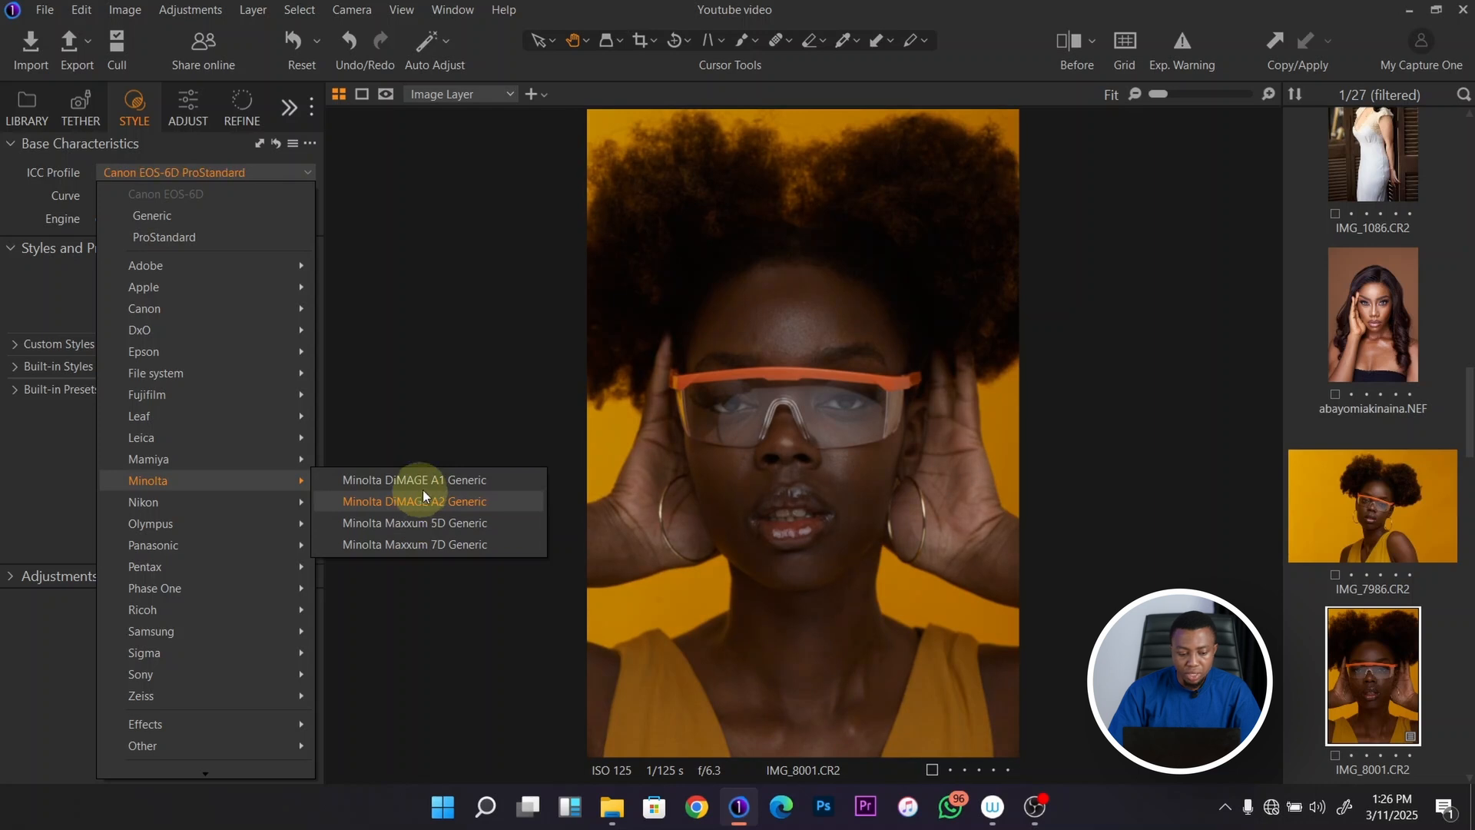
left_click(23, 212)
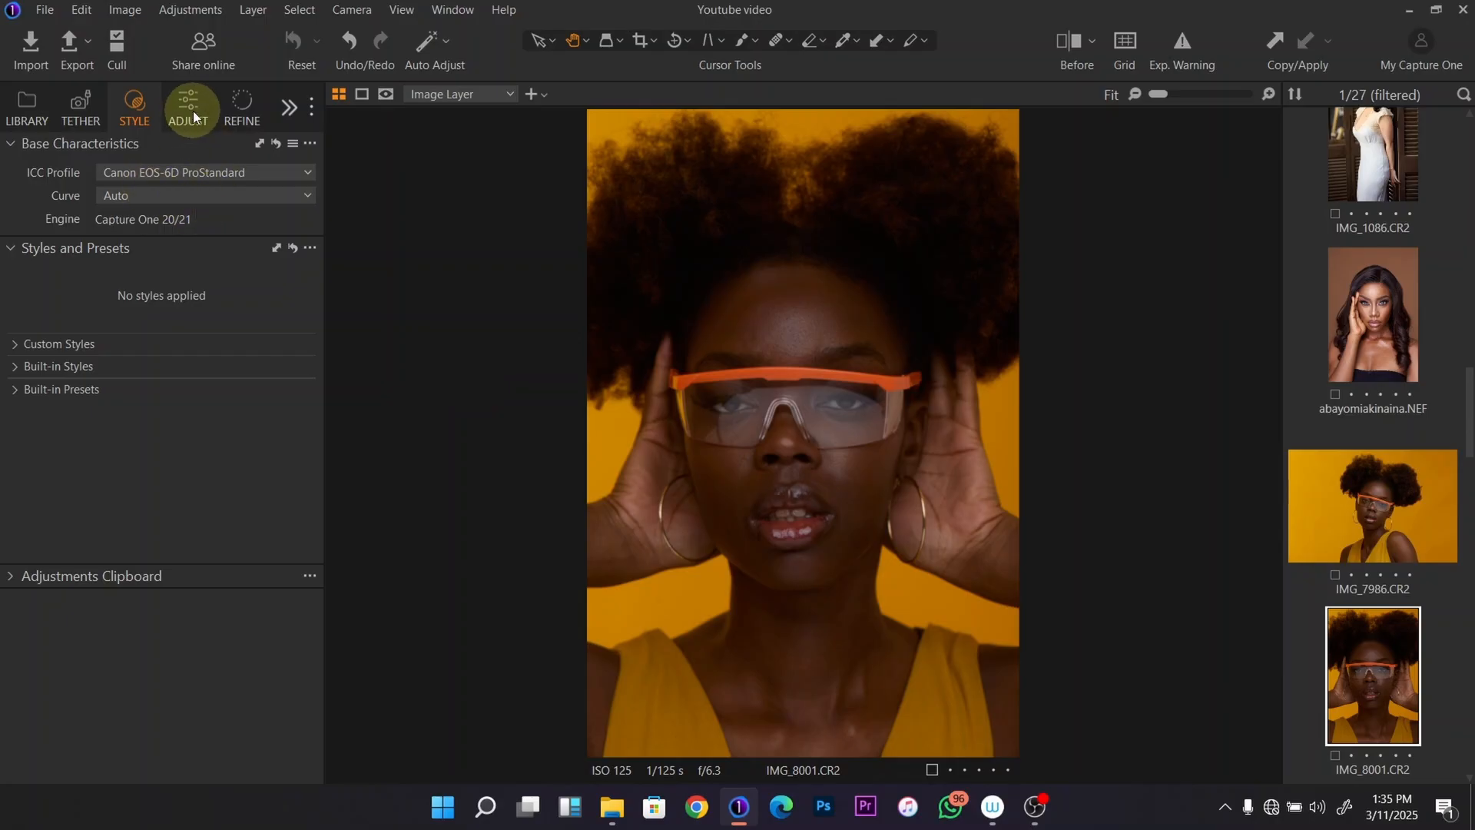
Step: Set the white balance of IMG_8001.CR2 to 4092 Kelvin and its Brightness to 15
left_click(191, 112)
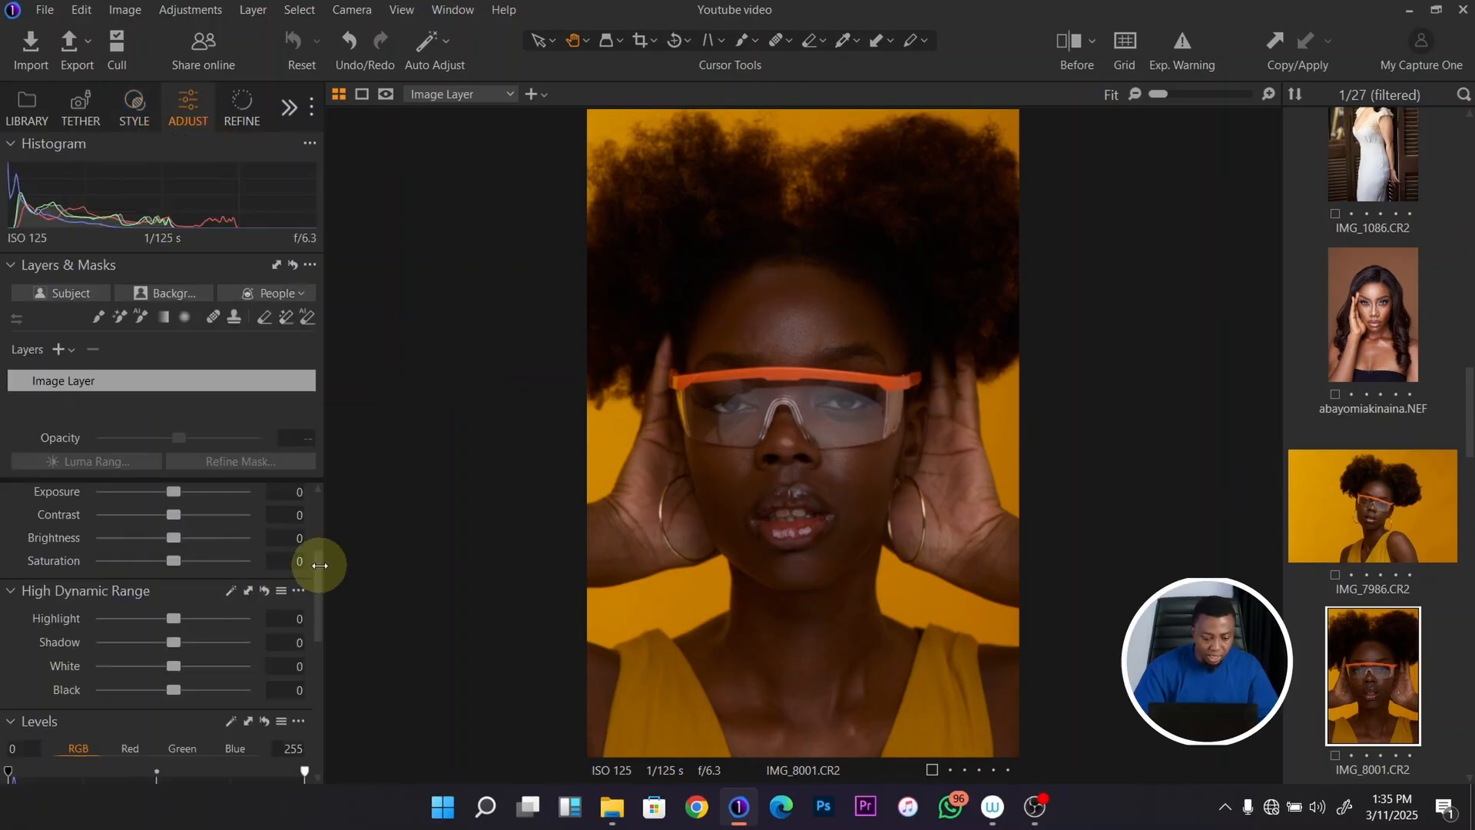
left_click_drag(319, 562, 320, 513)
left_click_drag(175, 587, 167, 578)
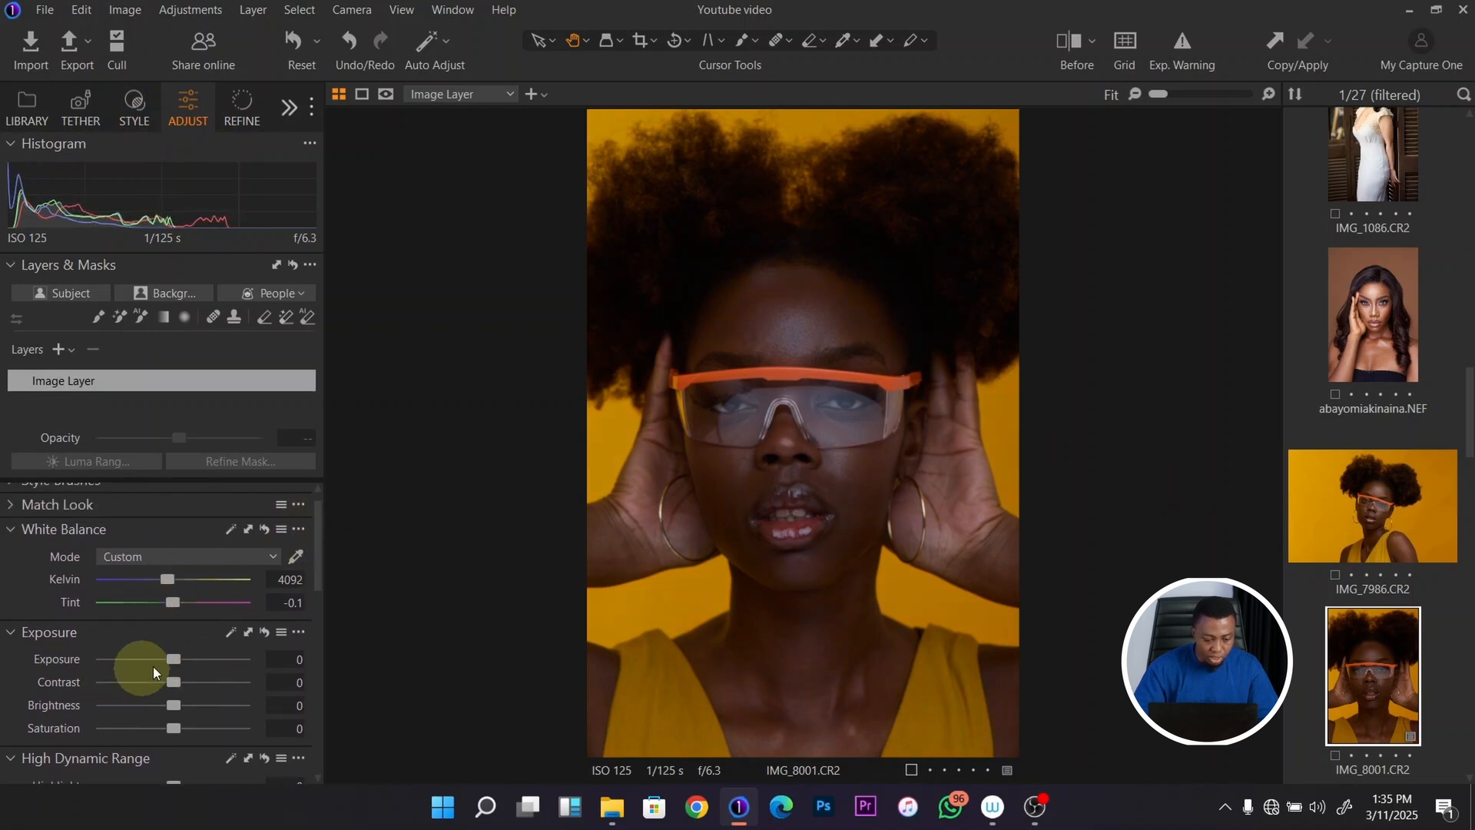
left_click_drag(175, 704, 198, 699)
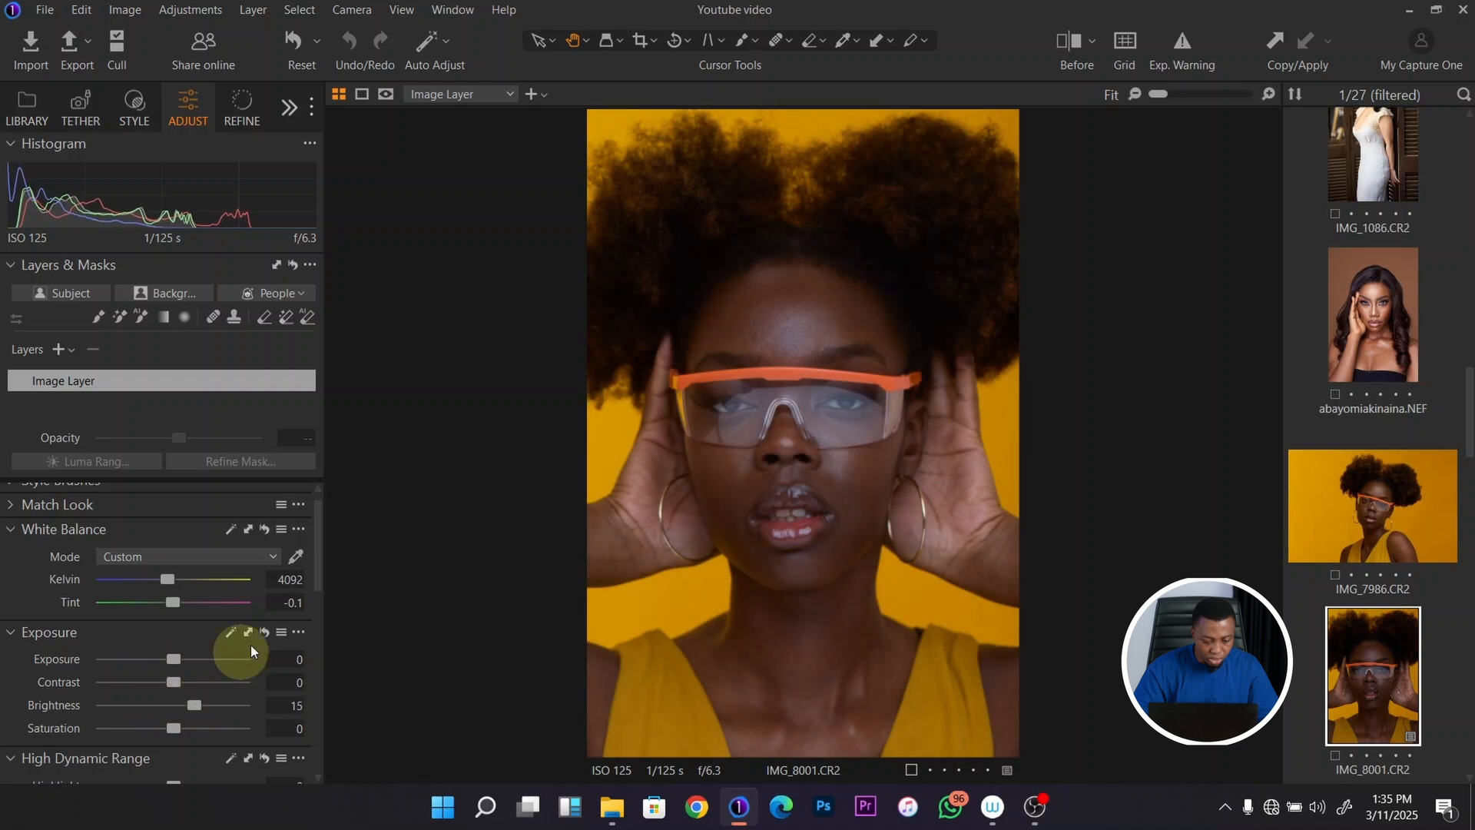
Step: Set Highlight to -31 and Shadow to 19 in High Dynamic Range, and raise the Levels shadow input to 6
left_click_drag(318, 570, 315, 630)
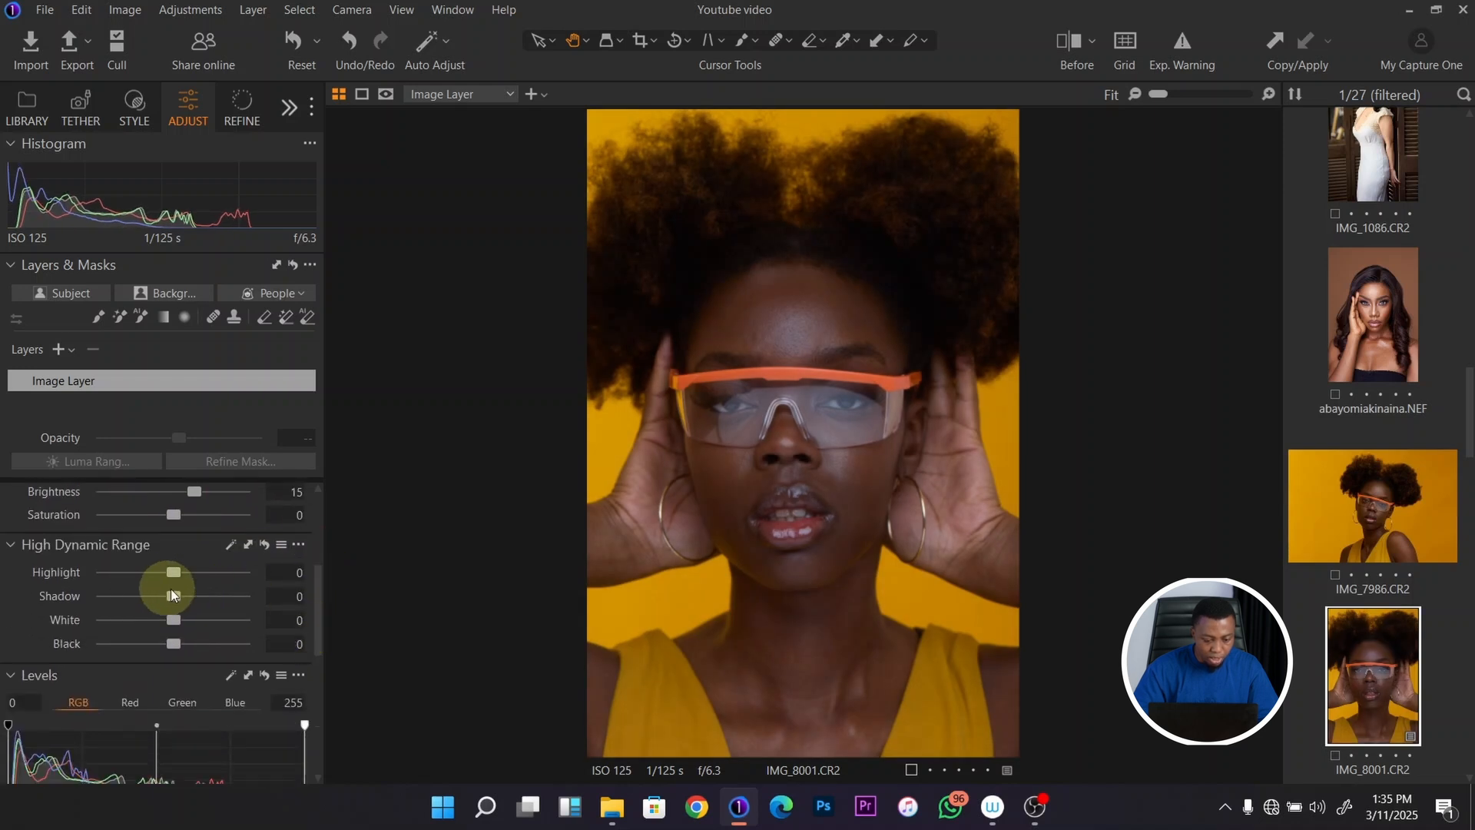
mouse_move(175, 573)
left_mouse_down()
mouse_move(151, 573)
mouse_move(191, 593)
left_mouse_up()
left_click_drag(315, 574, 317, 616)
left_click_drag(8, 651, 15, 651)
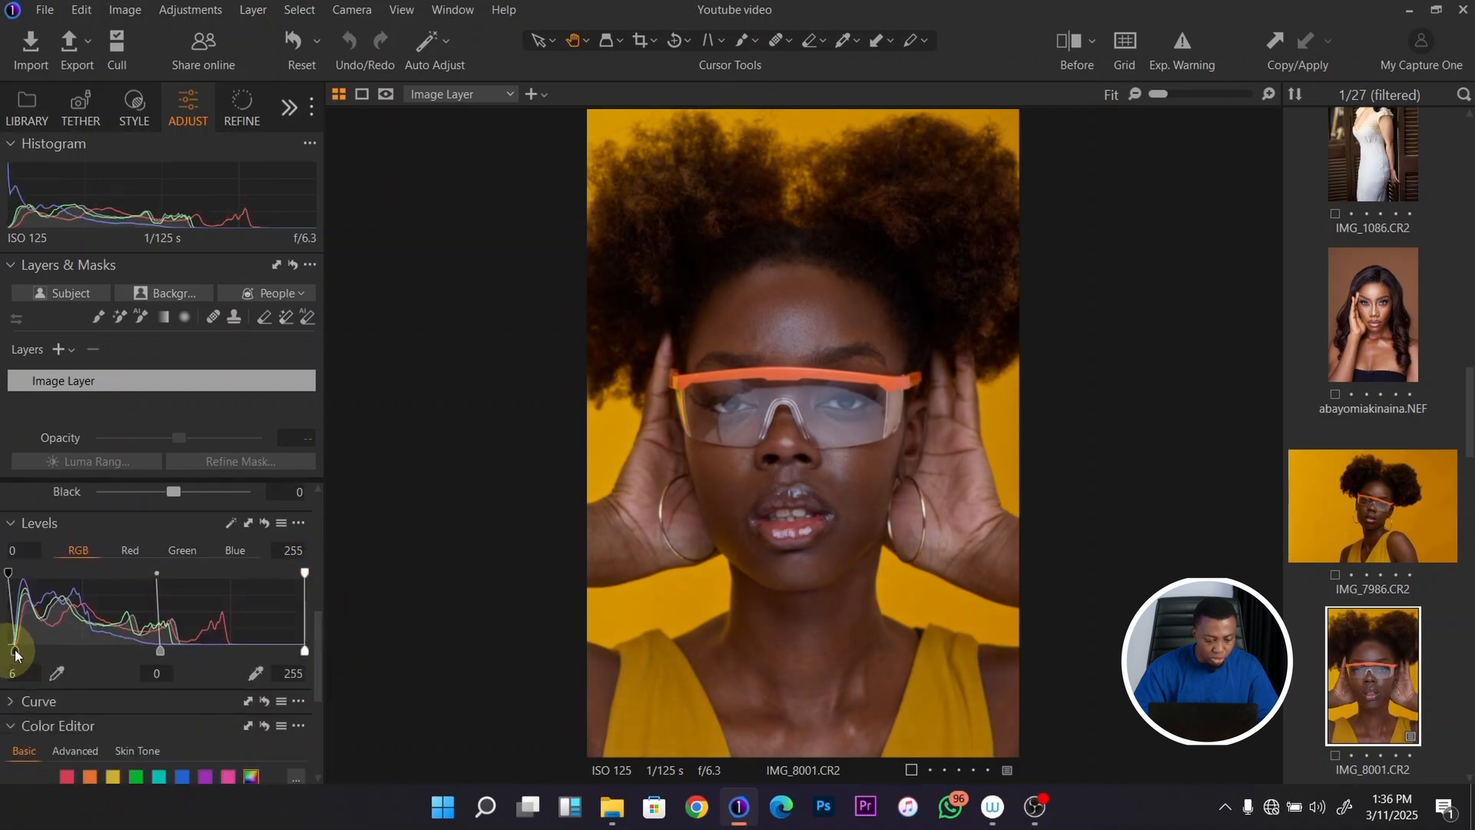
left_click_drag(304, 651, 315, 532)
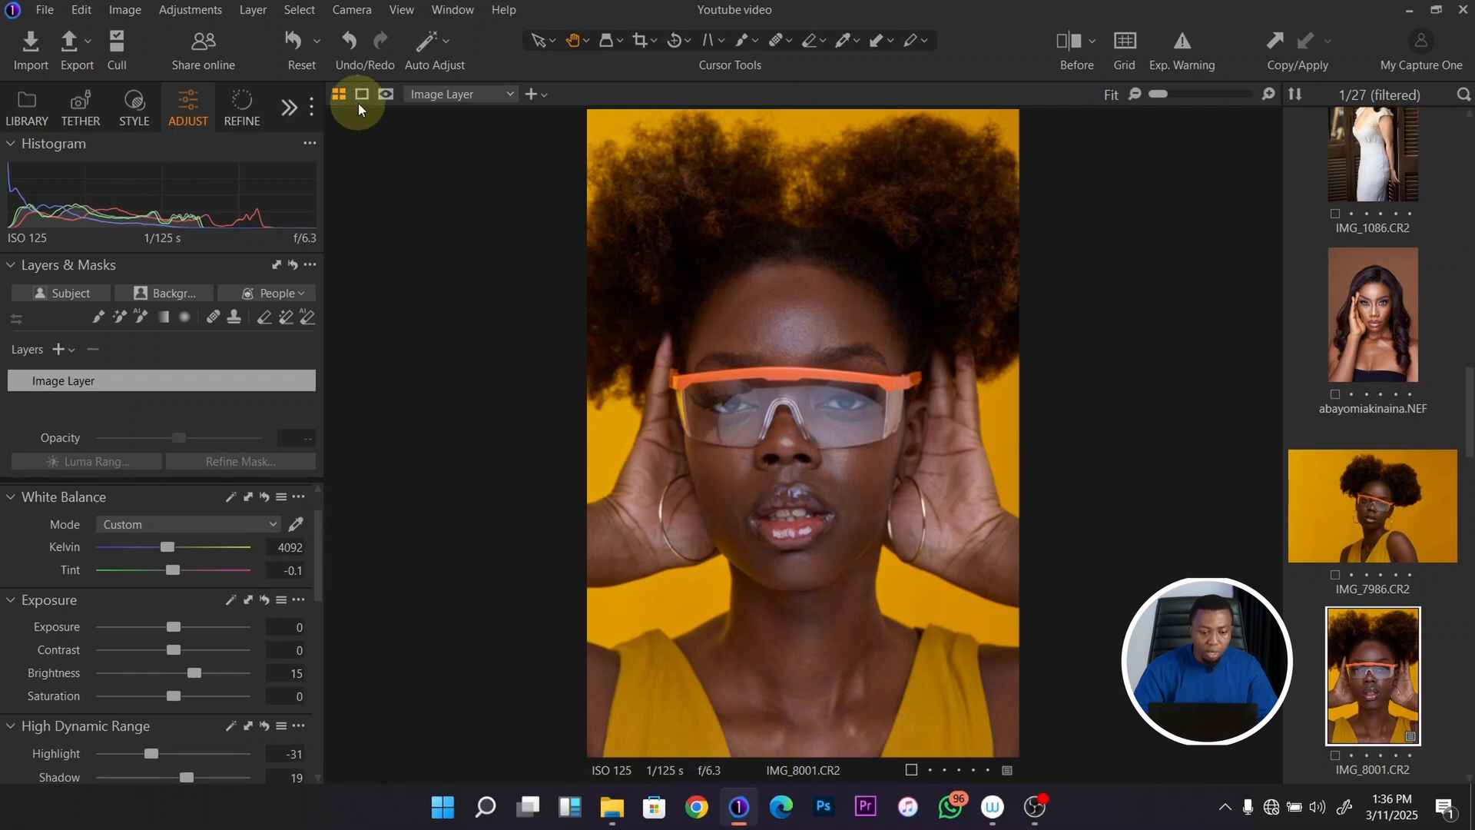
Step: Reset all adjustments on IMG_8001.CR2 and set Exposure to 0.87, Contrast to -9, Brightness to 10 and Saturation to 11
left_click(293, 42)
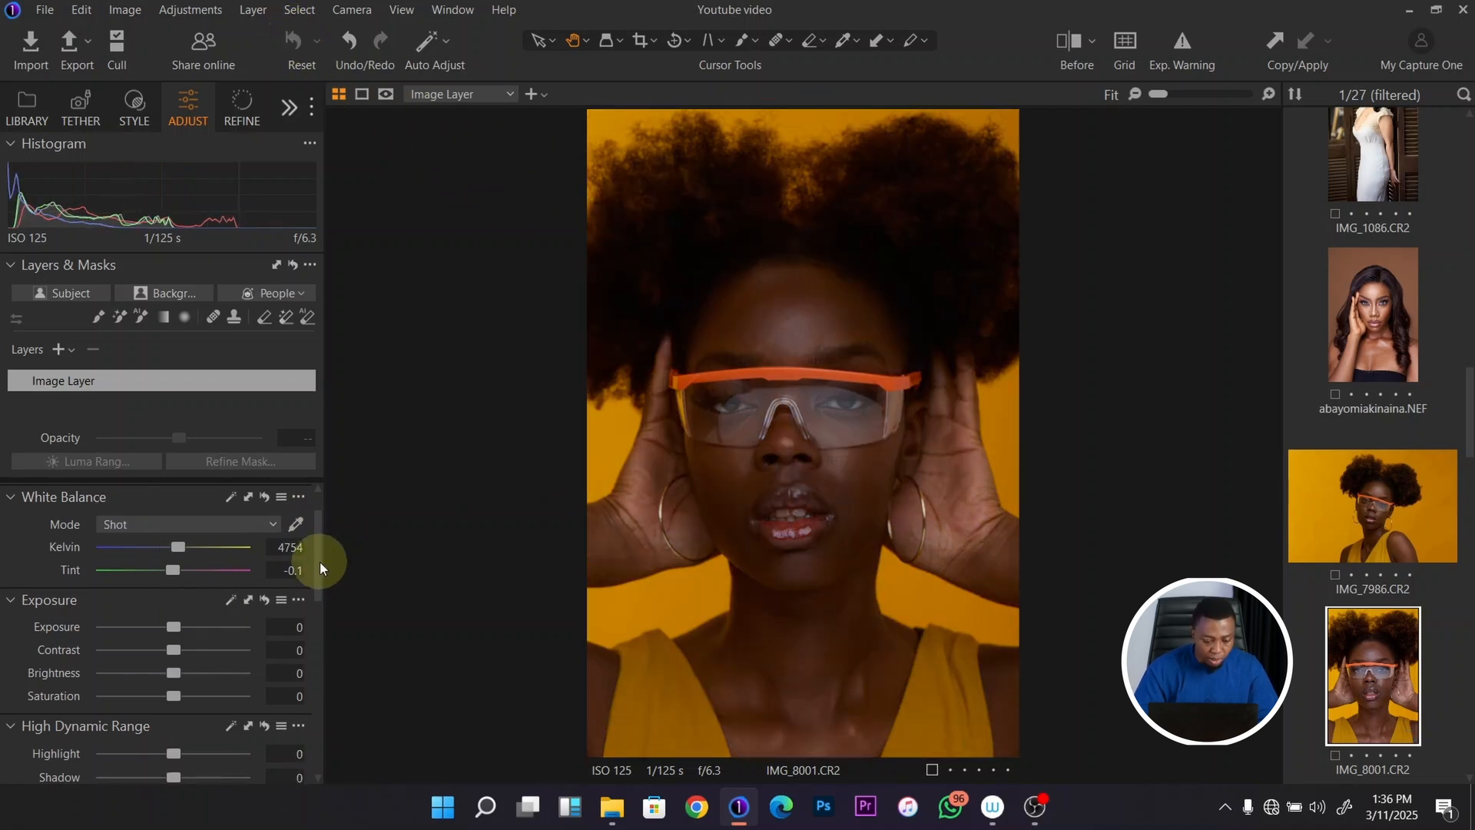
left_click_drag(317, 561, 316, 586)
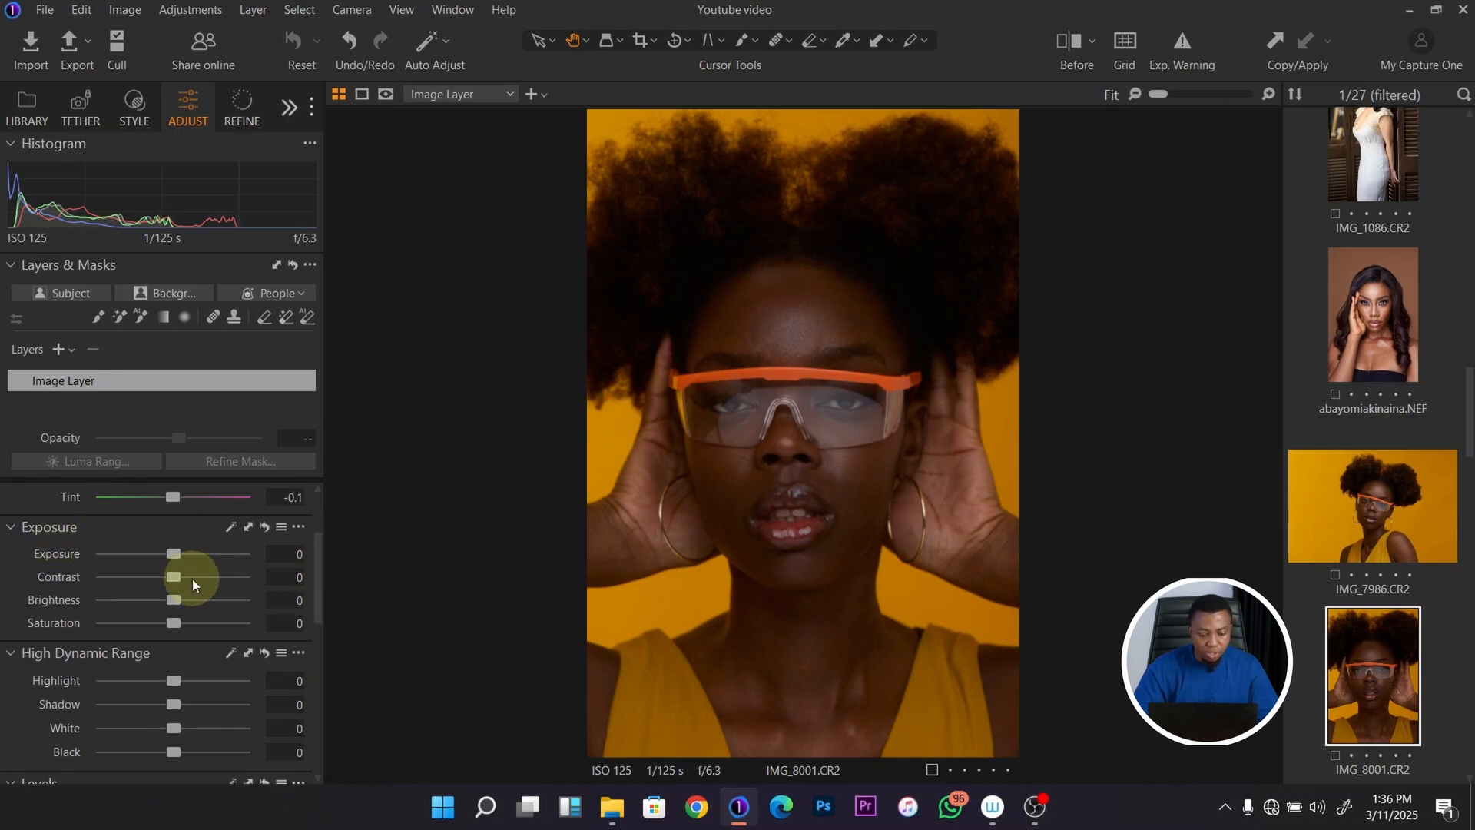
left_click_drag(174, 553, 191, 612)
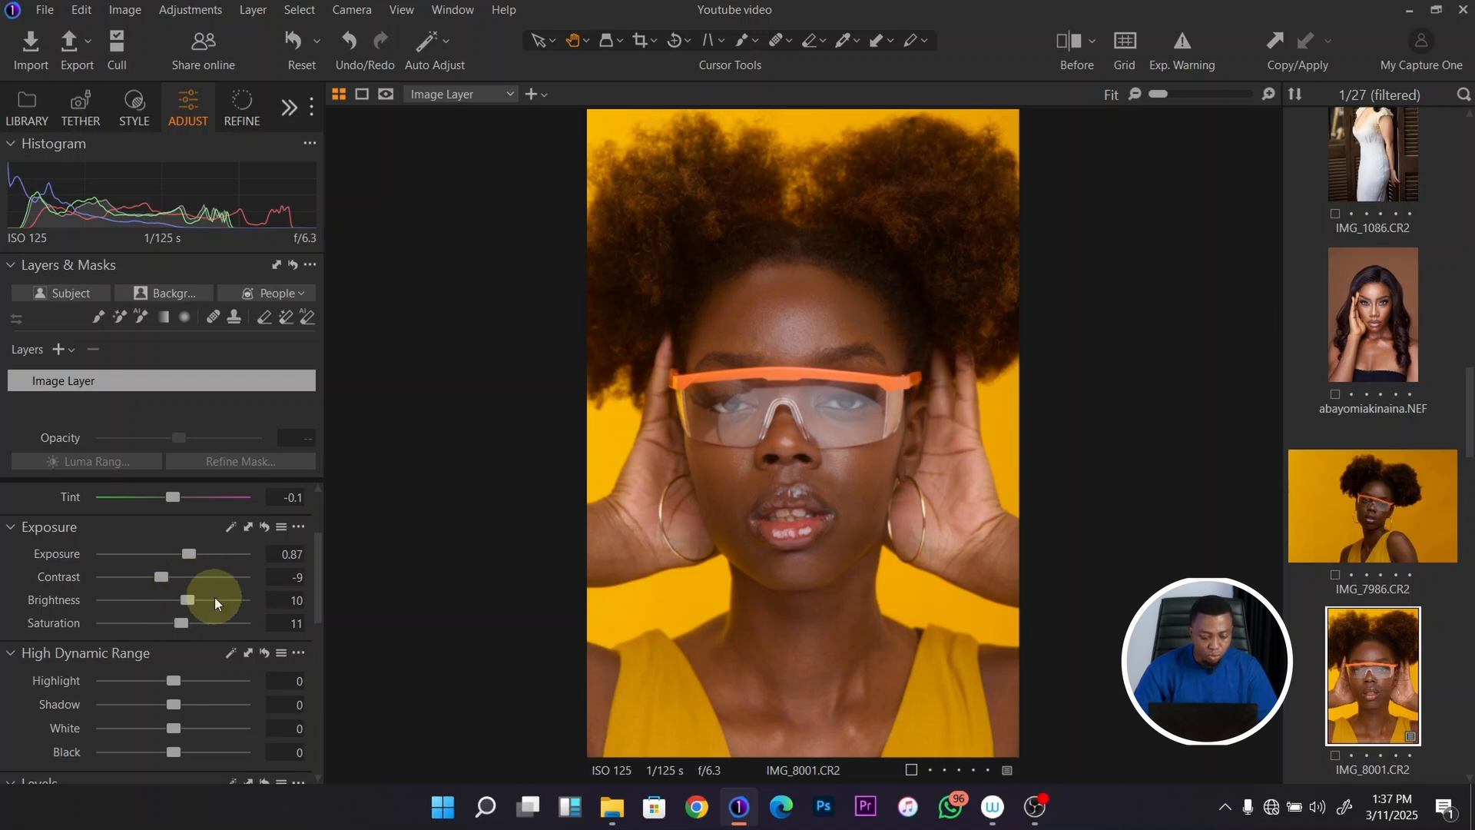
Step: Look through the Base Edits in the built-in styles and the list of custom styles without applying any
left_click(132, 107)
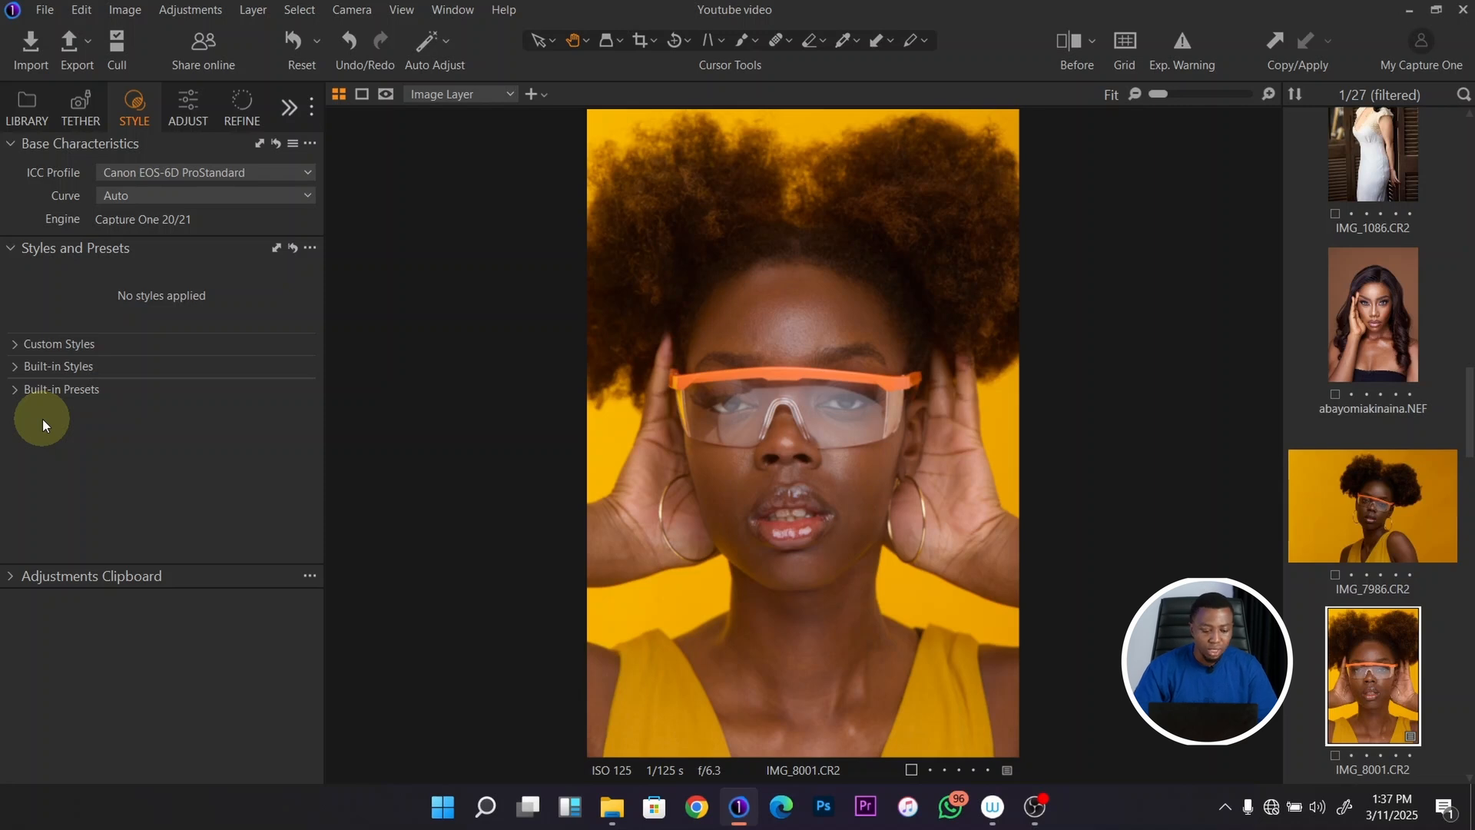
left_click(18, 367)
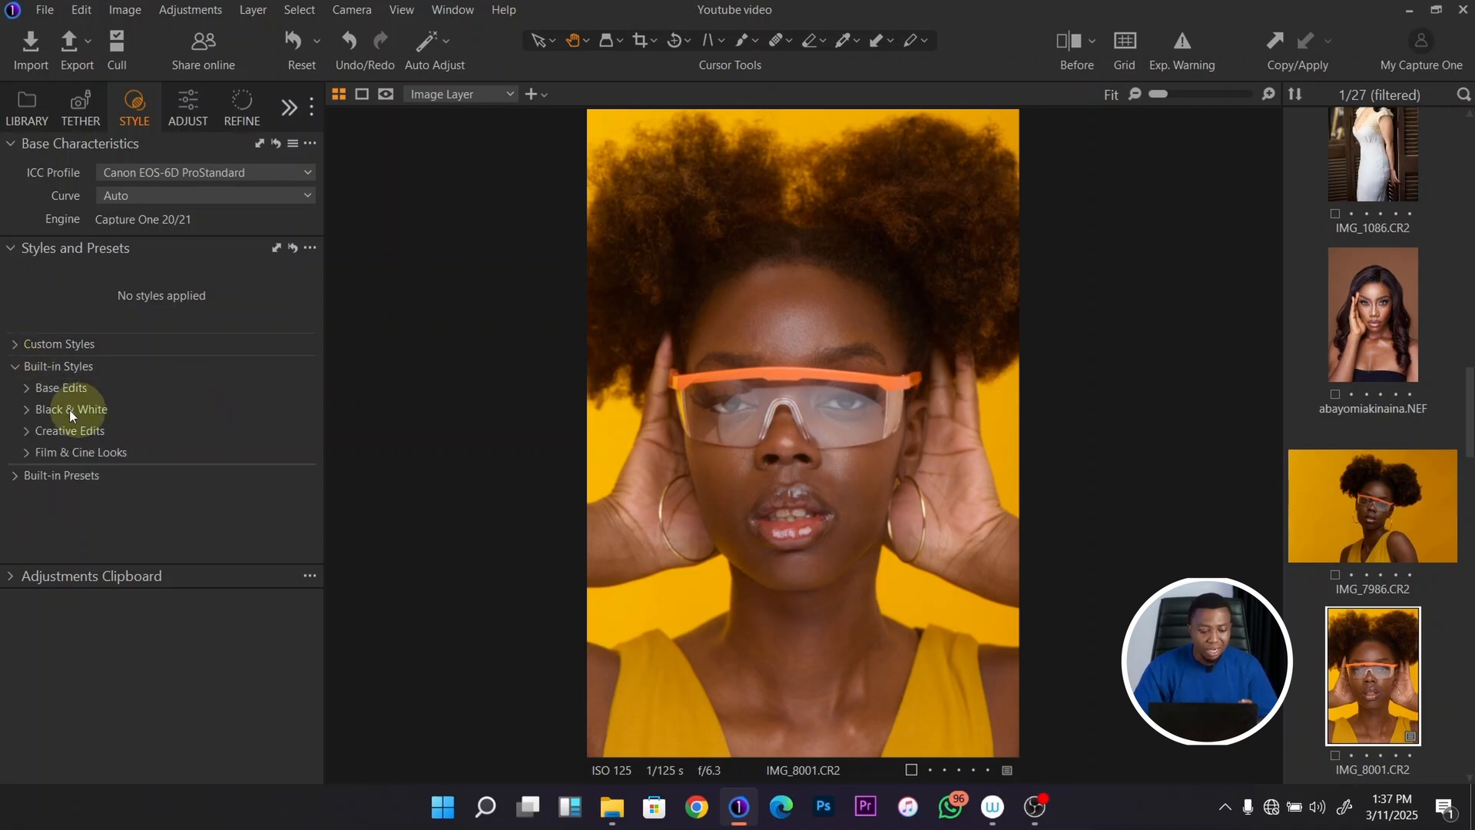
left_click(26, 389)
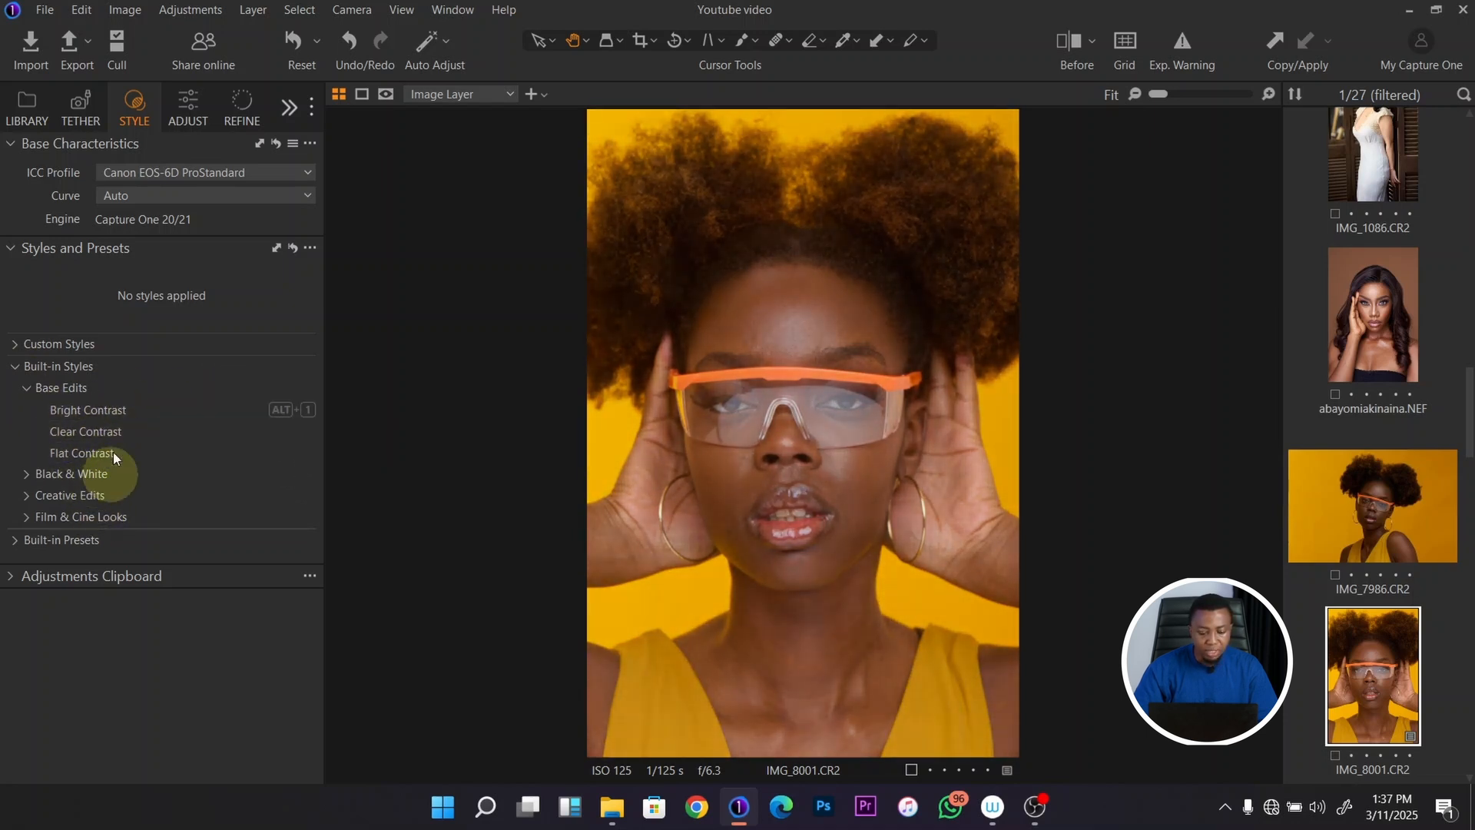
left_click(15, 374)
left_click(12, 346)
scroll(218, 353, "down", 2)
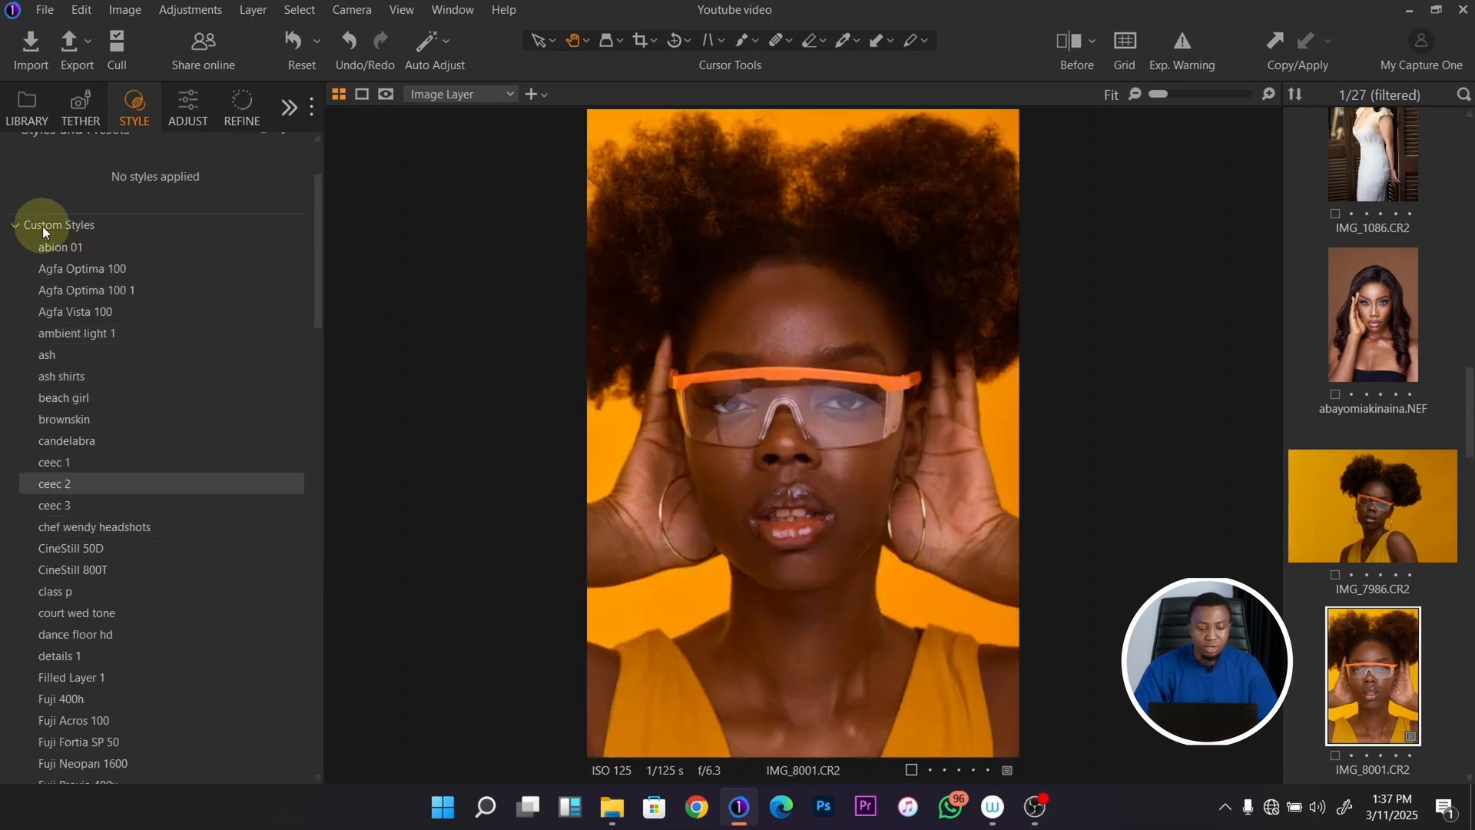
left_click(21, 225)
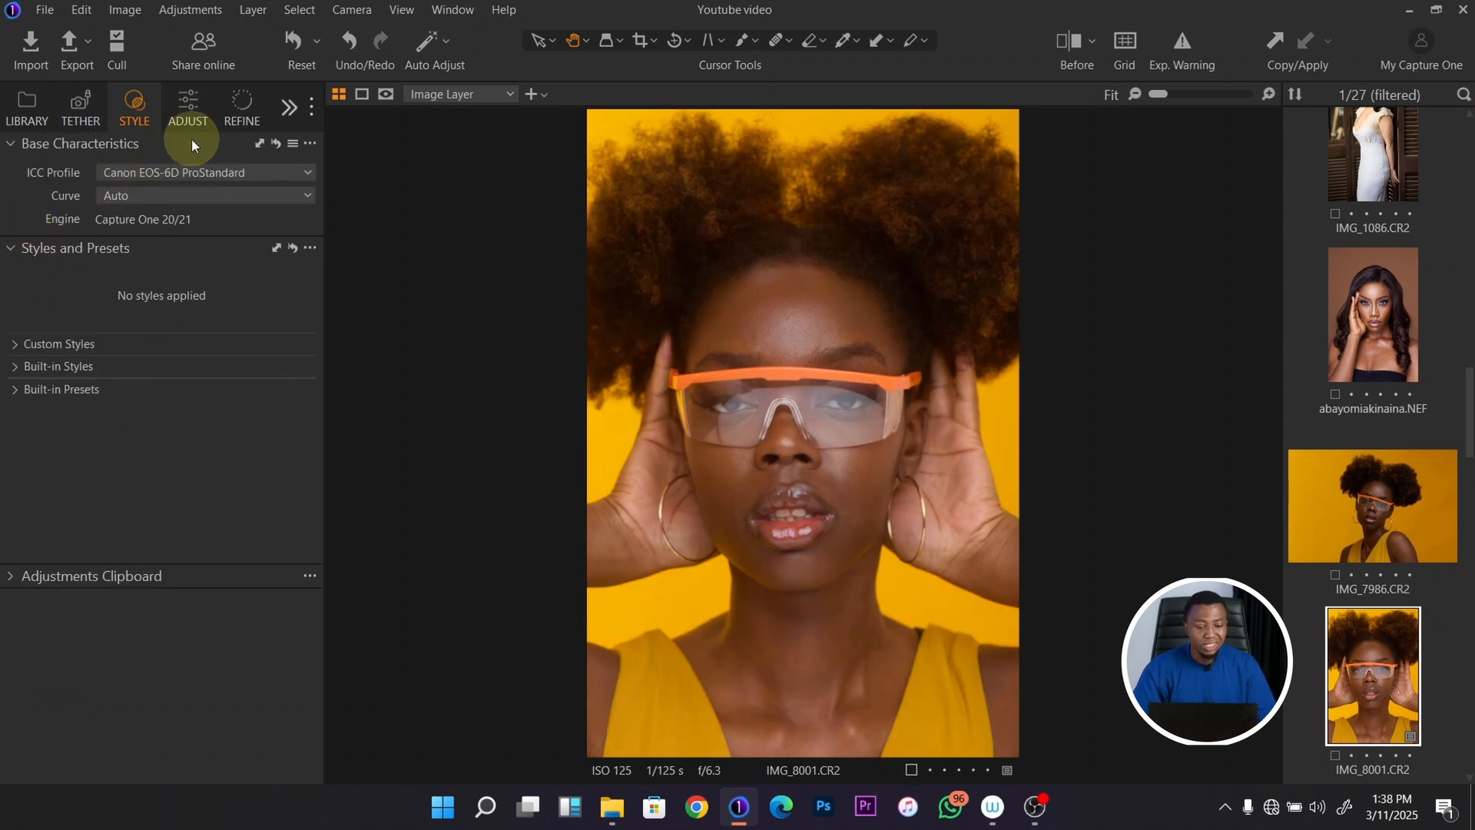
Step: Return to the adjustment tools, select _SHP7279.NEF and create an automatic Subject mask layer on it
left_click(185, 110)
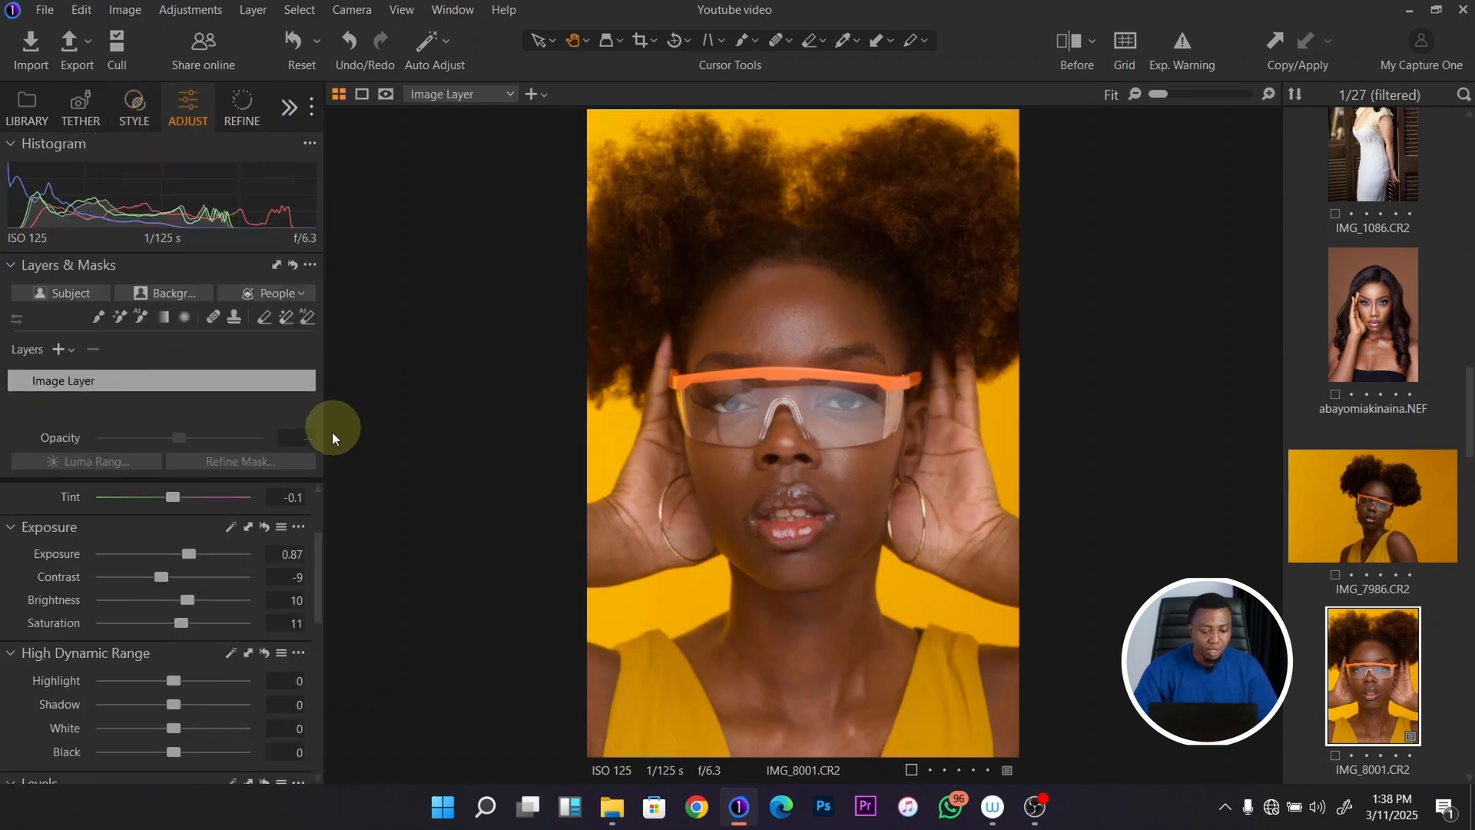
left_click_drag(318, 542, 319, 506)
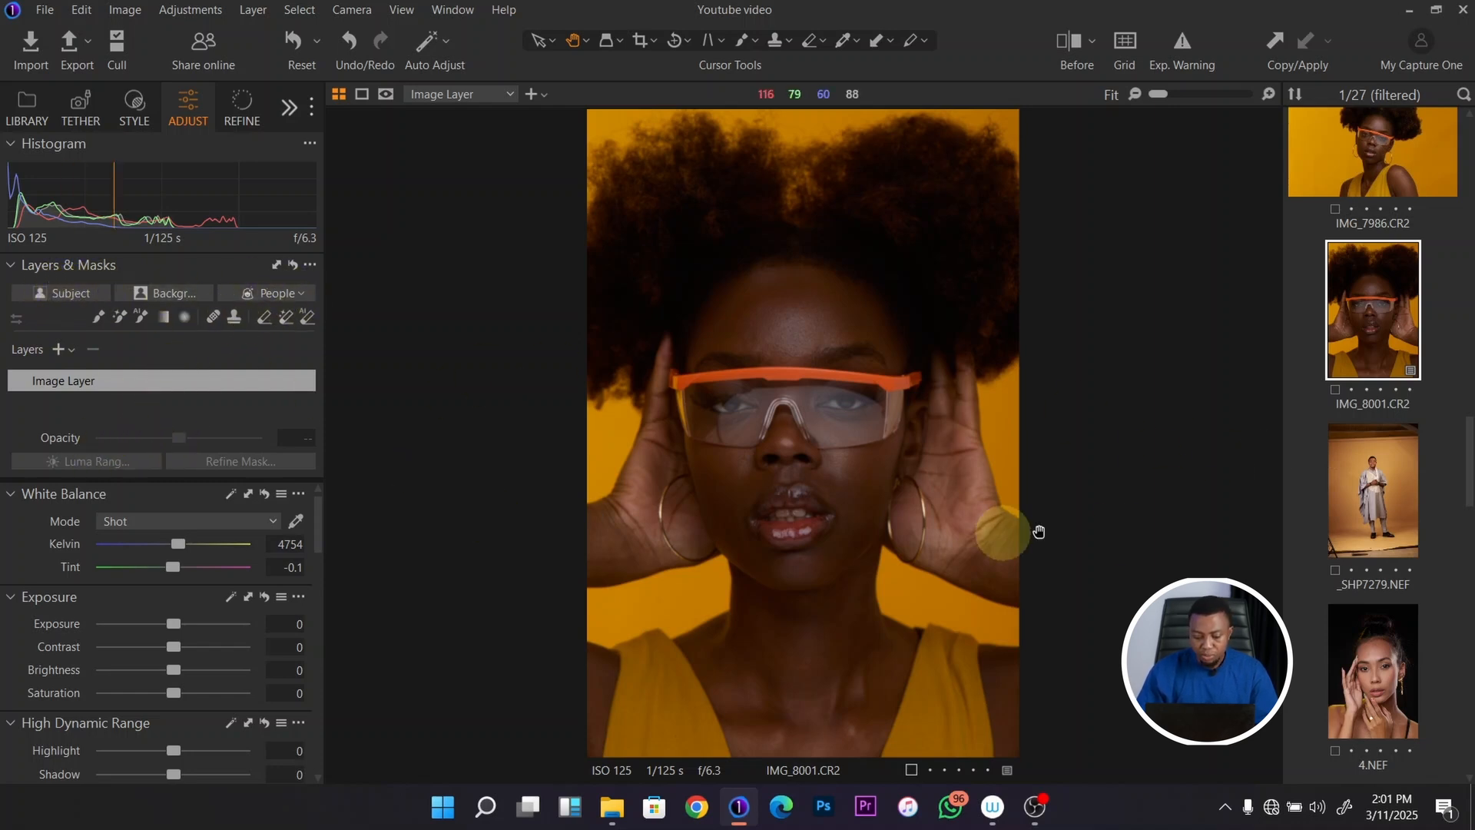
left_click(1379, 493)
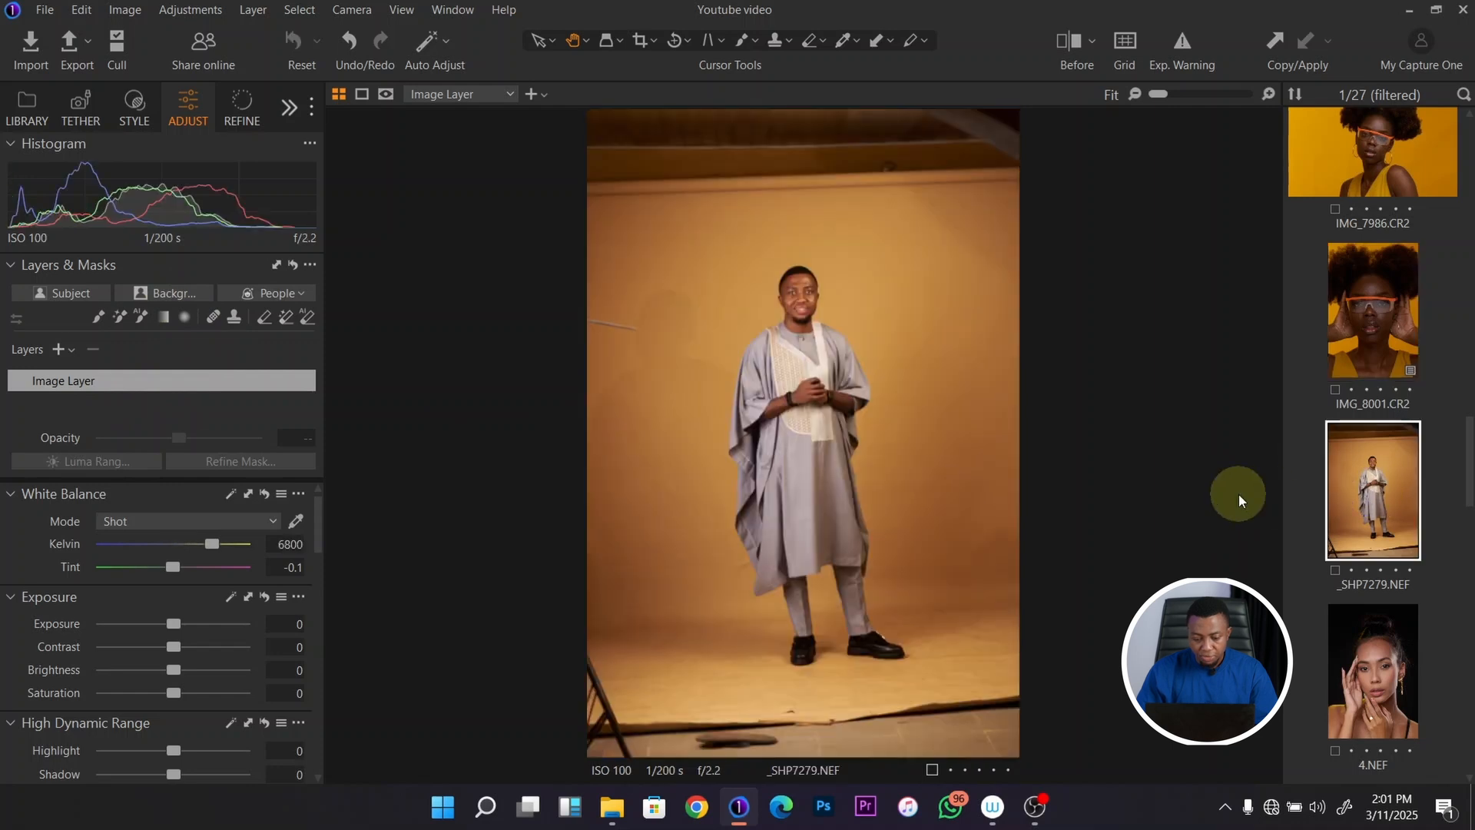
left_click(76, 295)
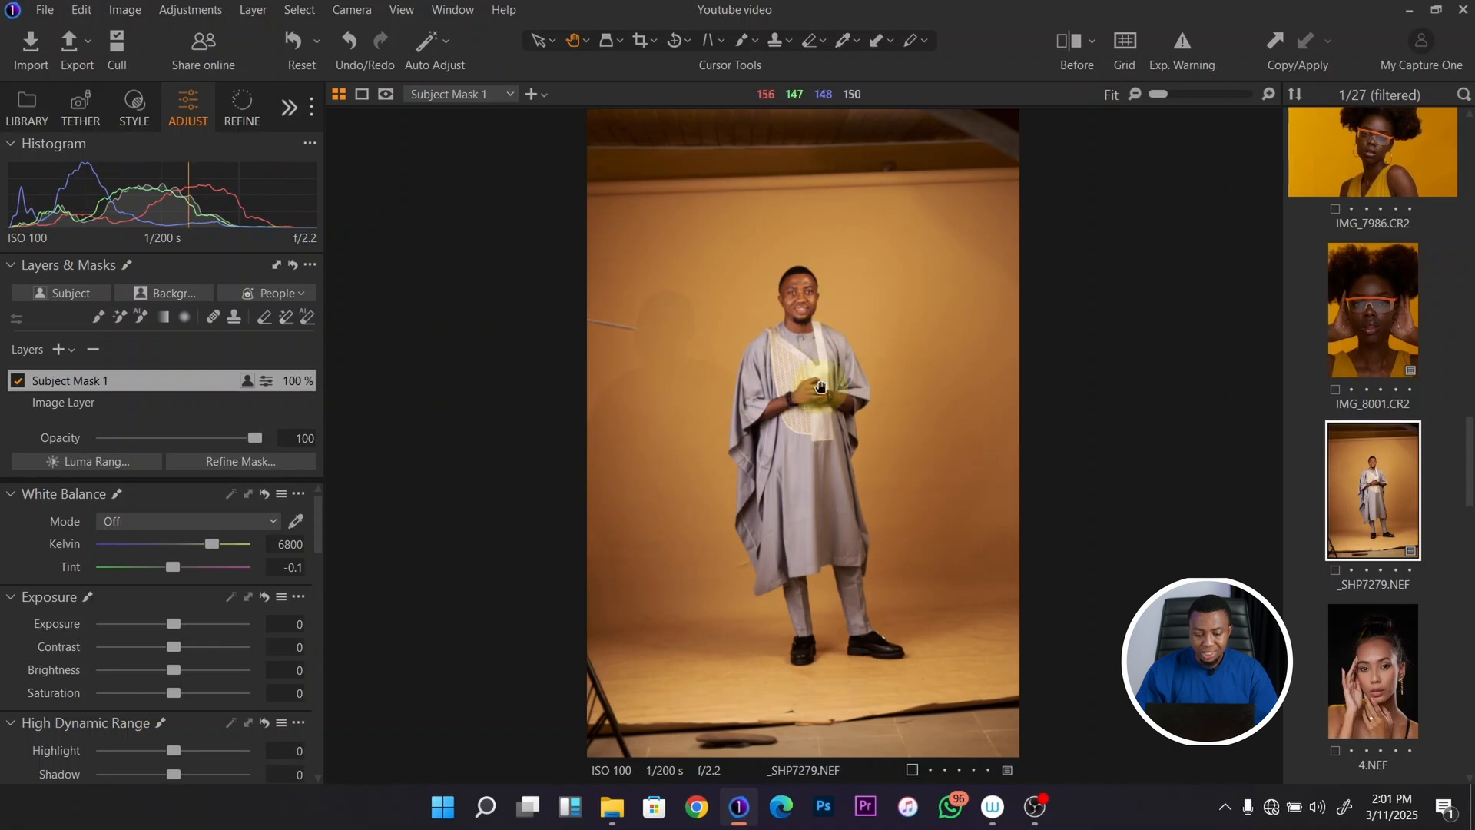
Step: Show the Subject mask overlay on the photo to check its coverage and hide it again
key("m")
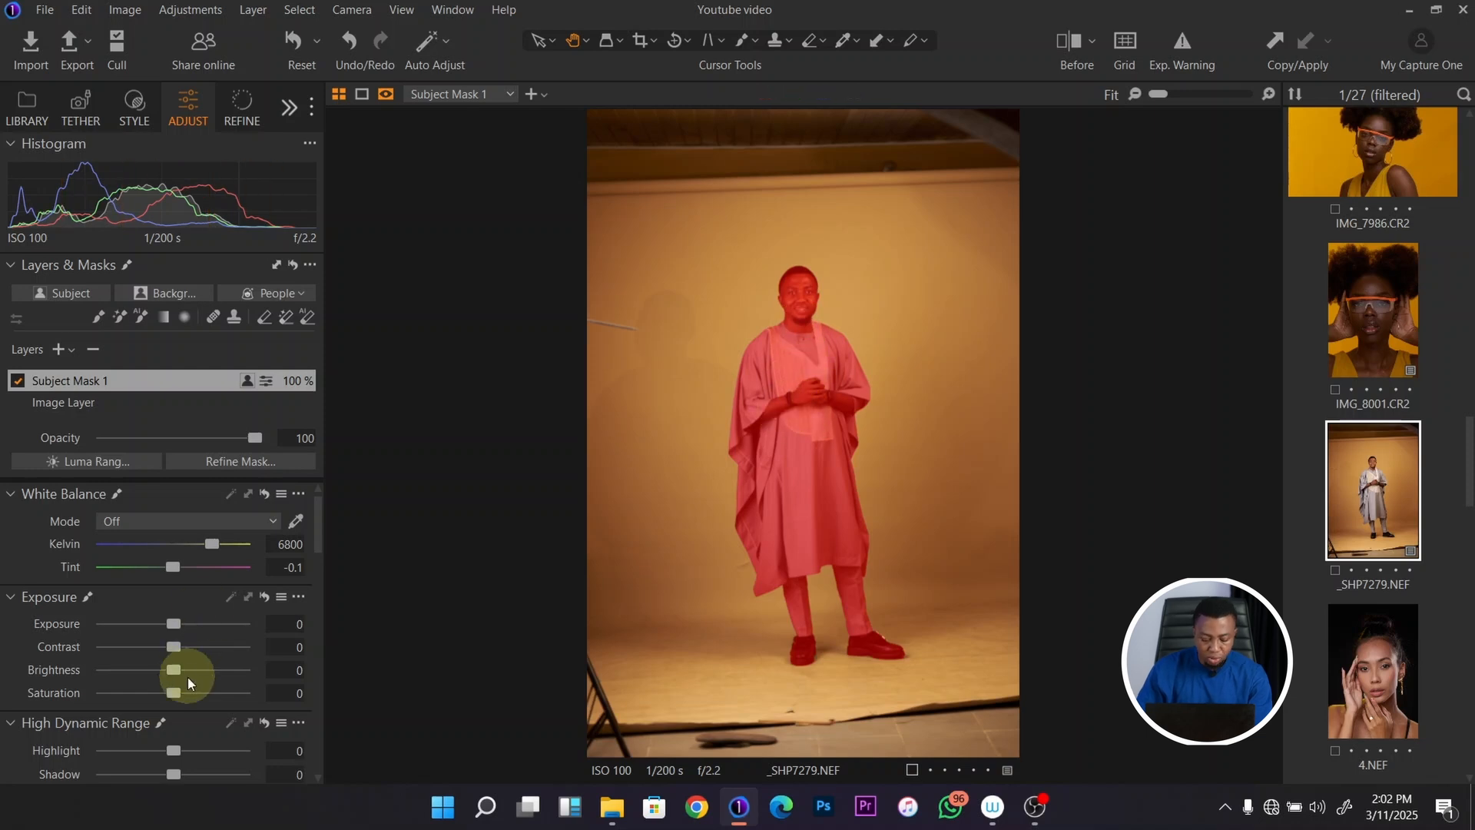
key("m")
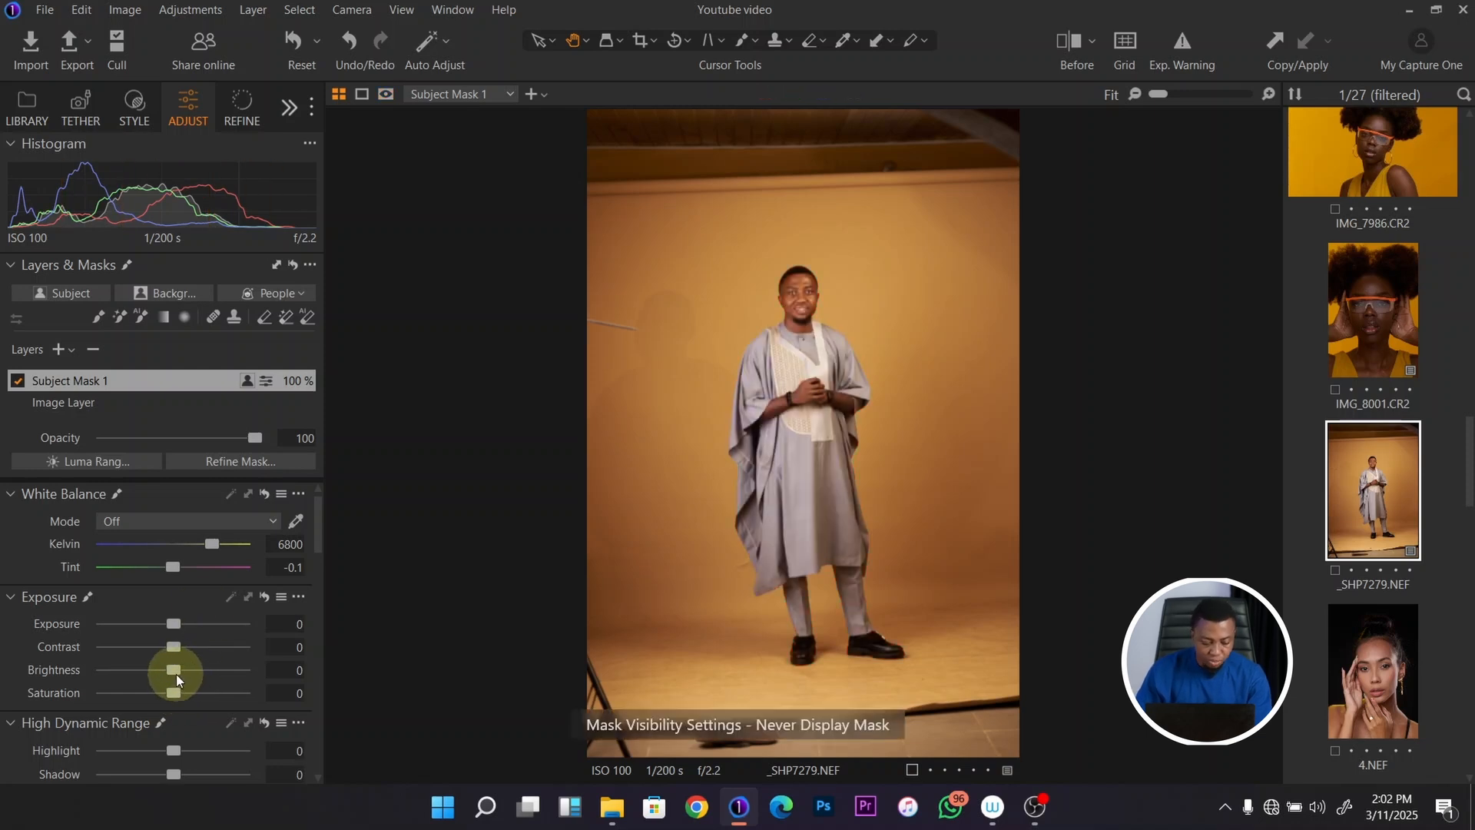
mouse_move(174, 669)
left_mouse_down()
mouse_move(209, 670)
mouse_move(161, 672)
mouse_move(216, 672)
mouse_move(174, 670)
left_mouse_up()
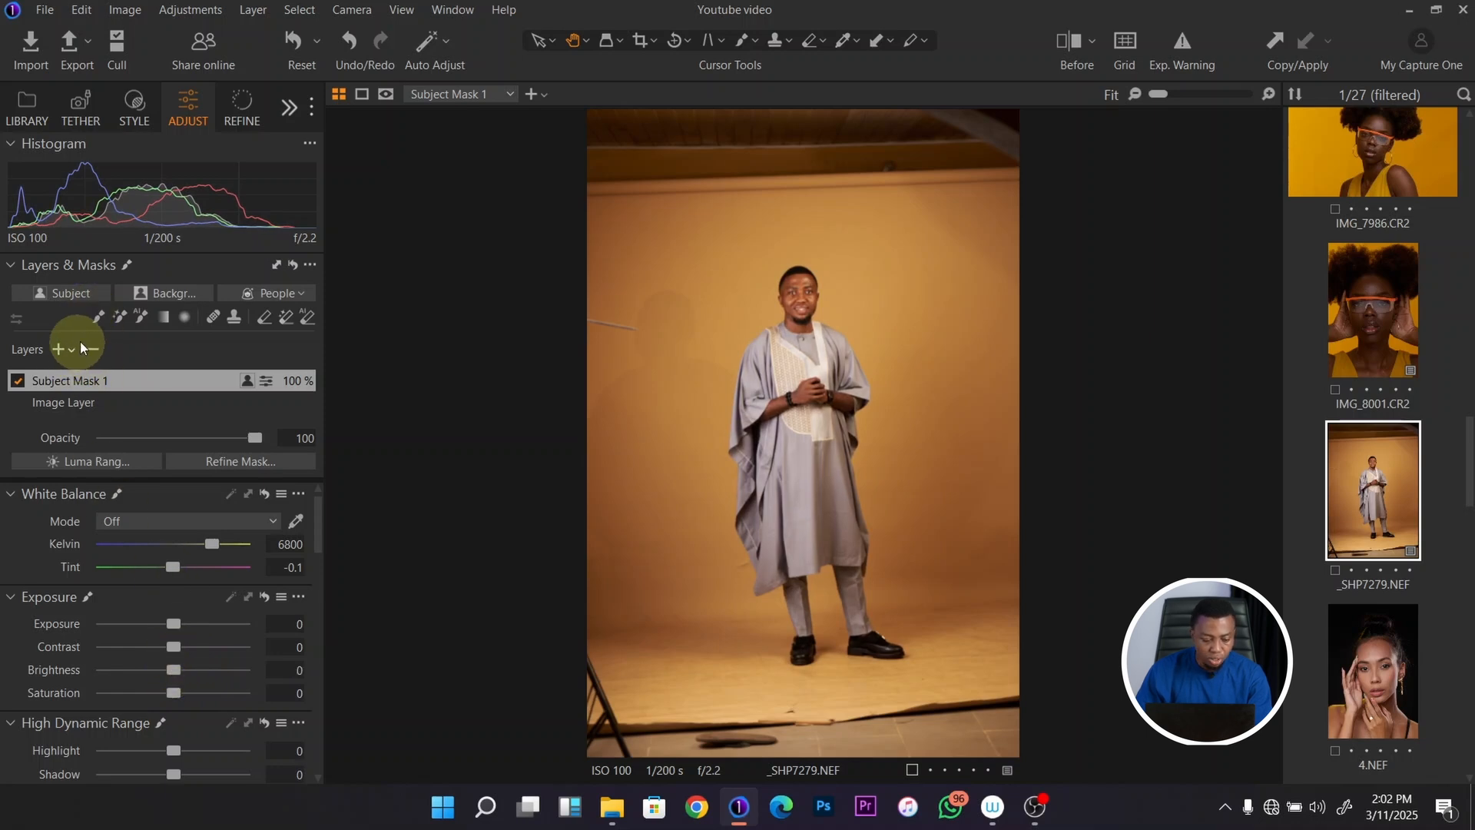
Step: Create an automatic Background mask layer, check its overlay, and try a Brightness of 45 on it
left_click(173, 292)
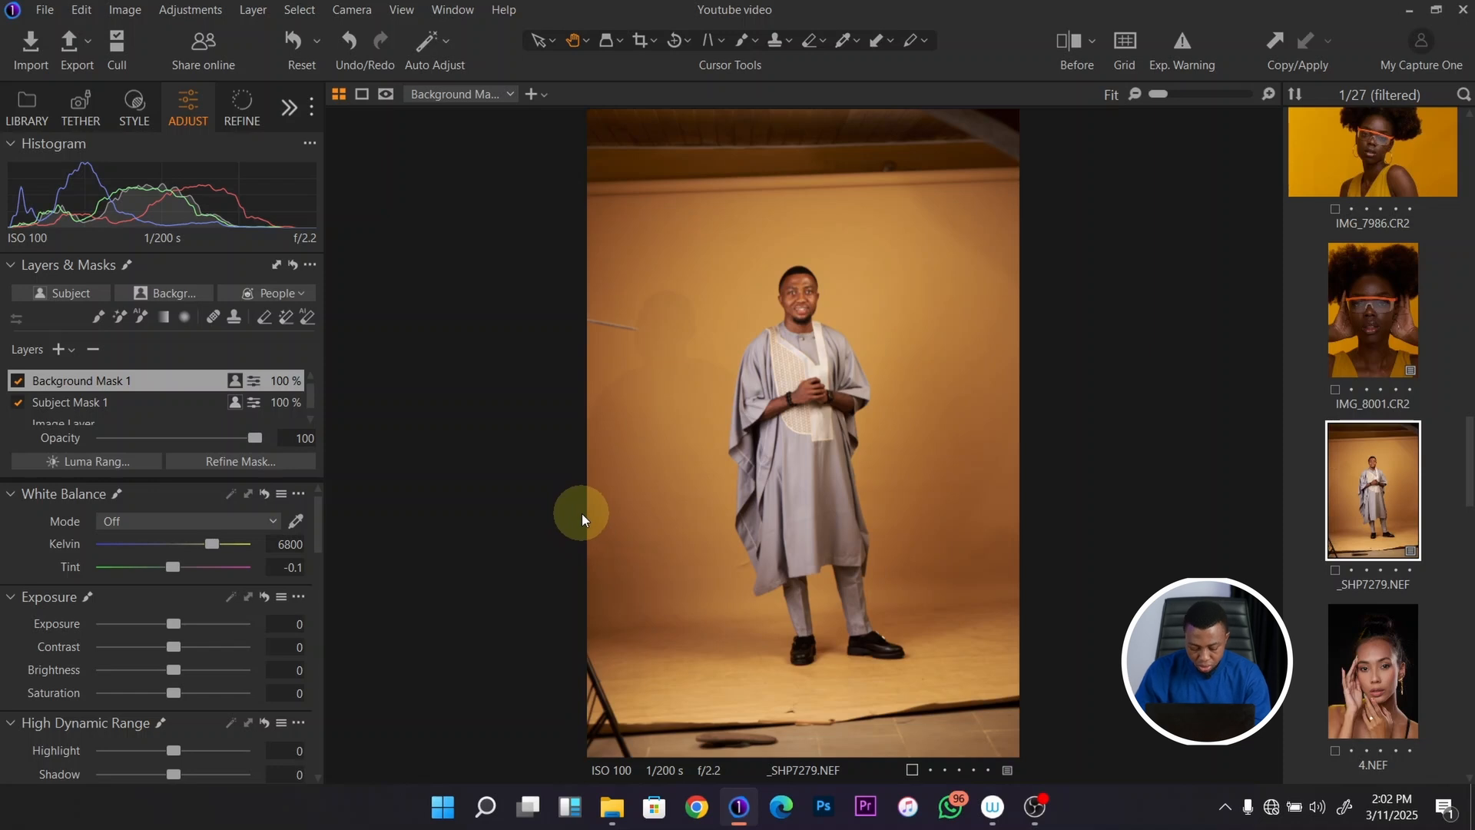
key("m")
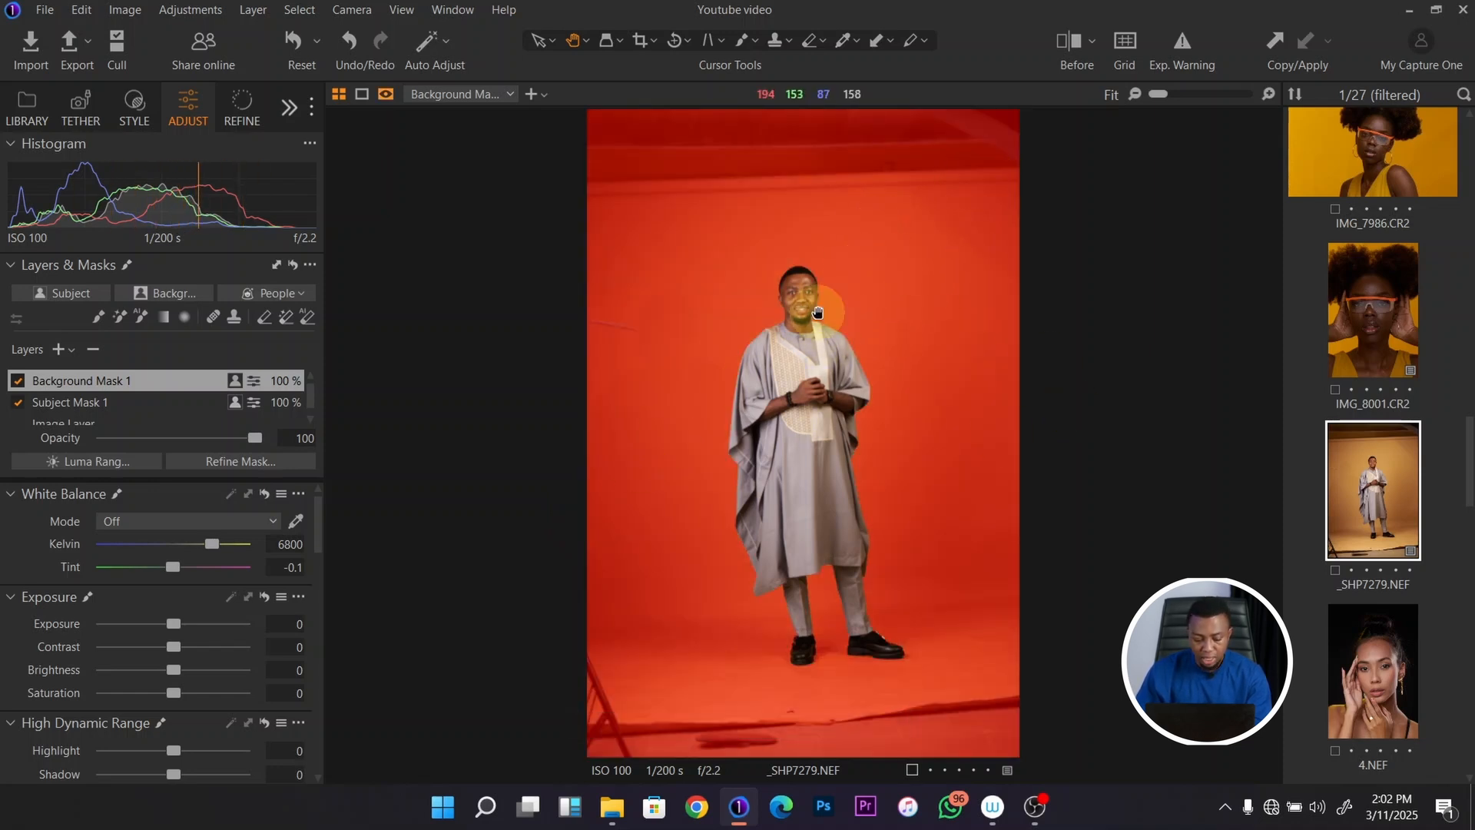
key("m")
left_click_drag(174, 667, 235, 659)
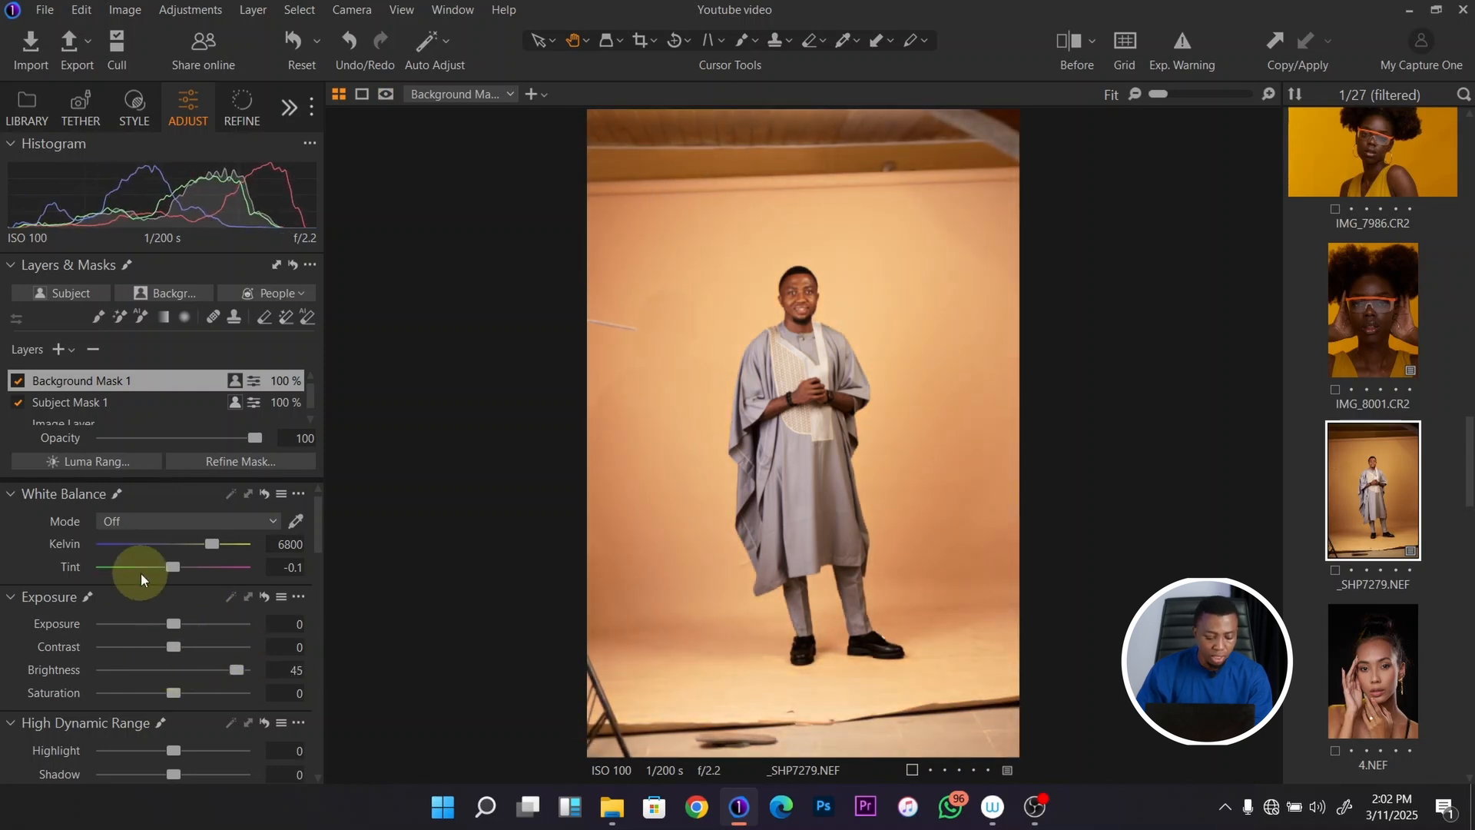
double_click(237, 671)
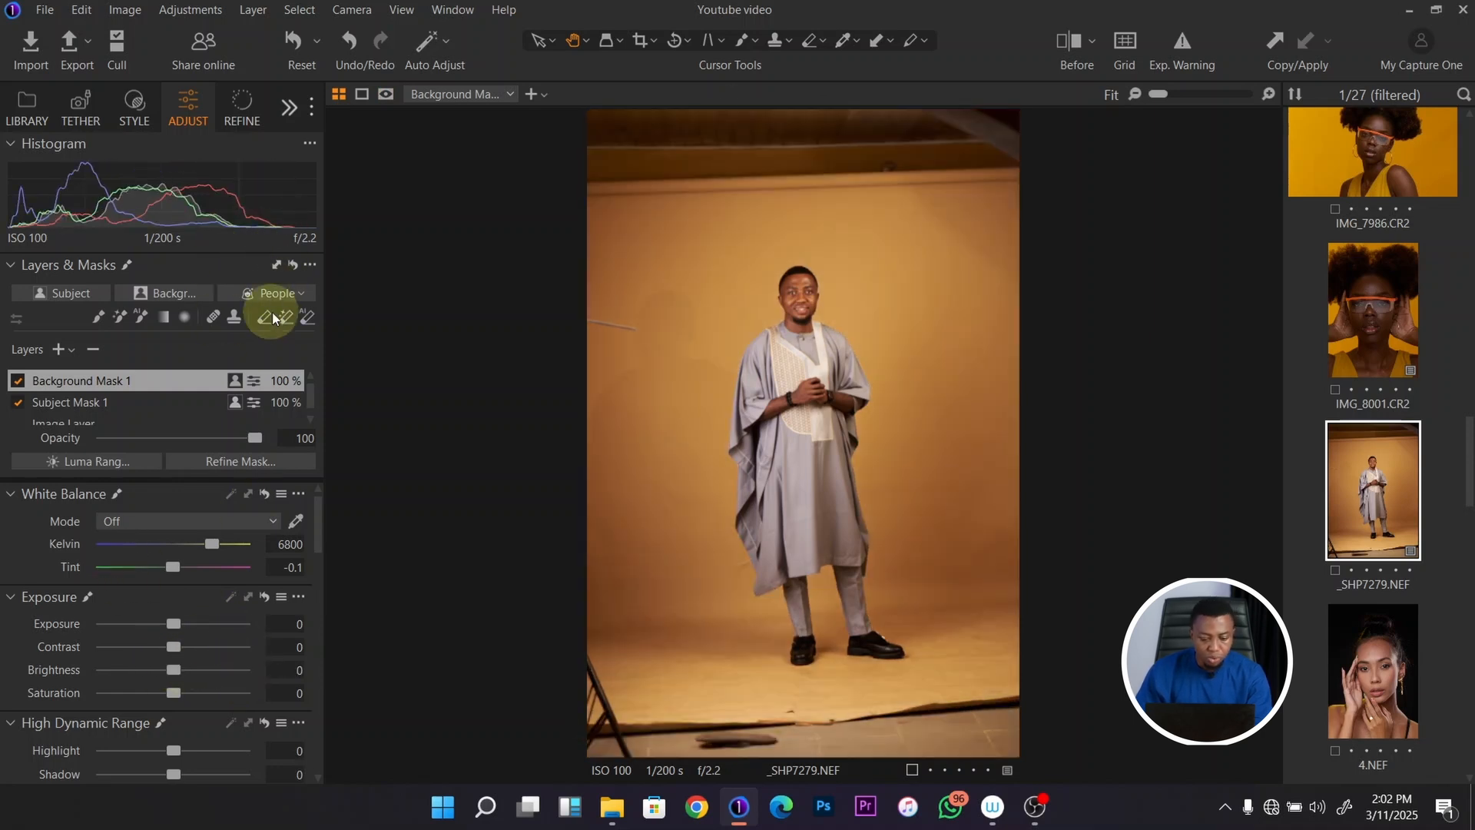
Step: Create a People mask layer for Body Skin only and set its Brightness to 25
left_click(301, 294)
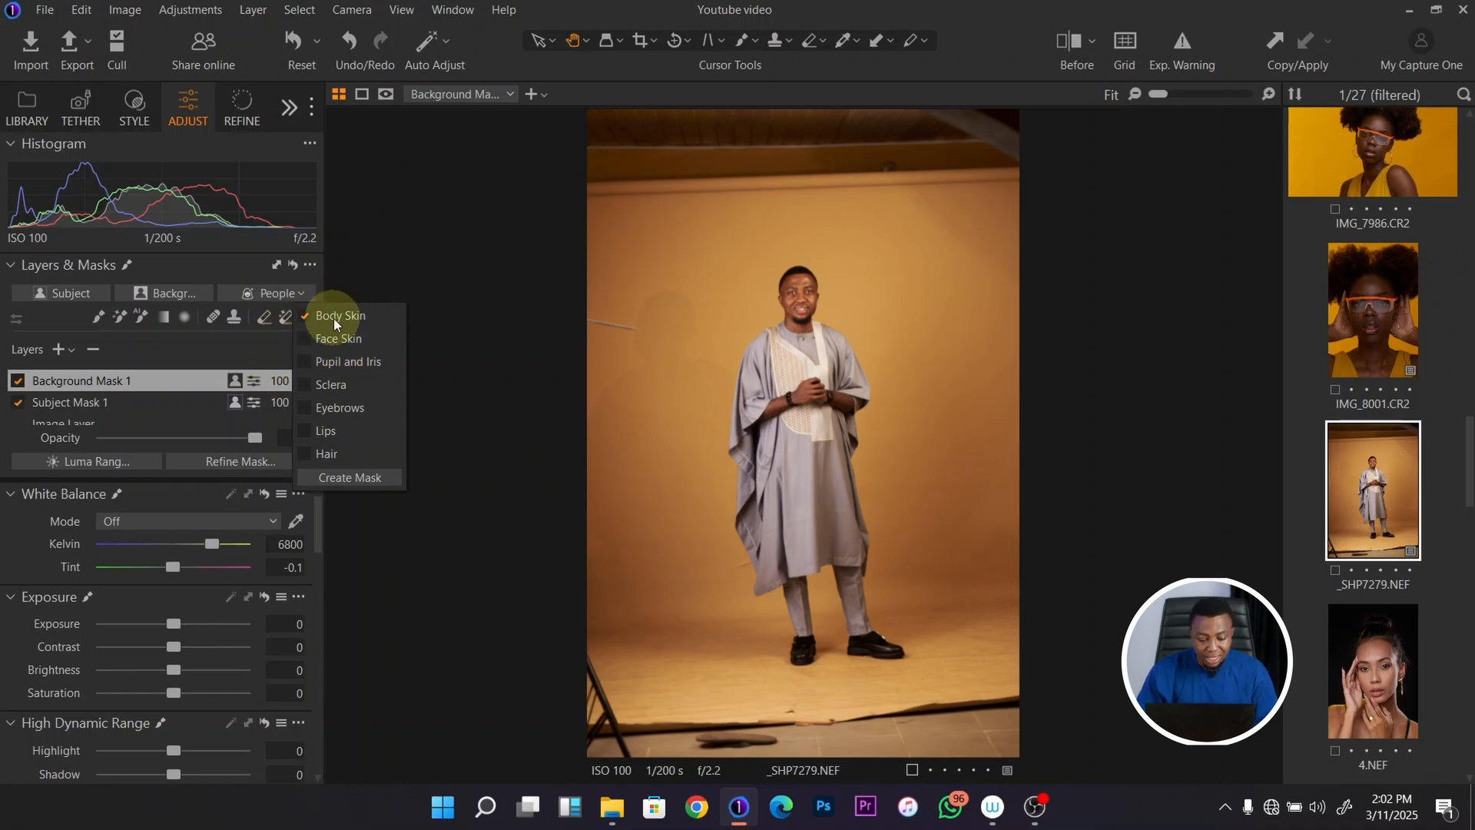
left_click(305, 316)
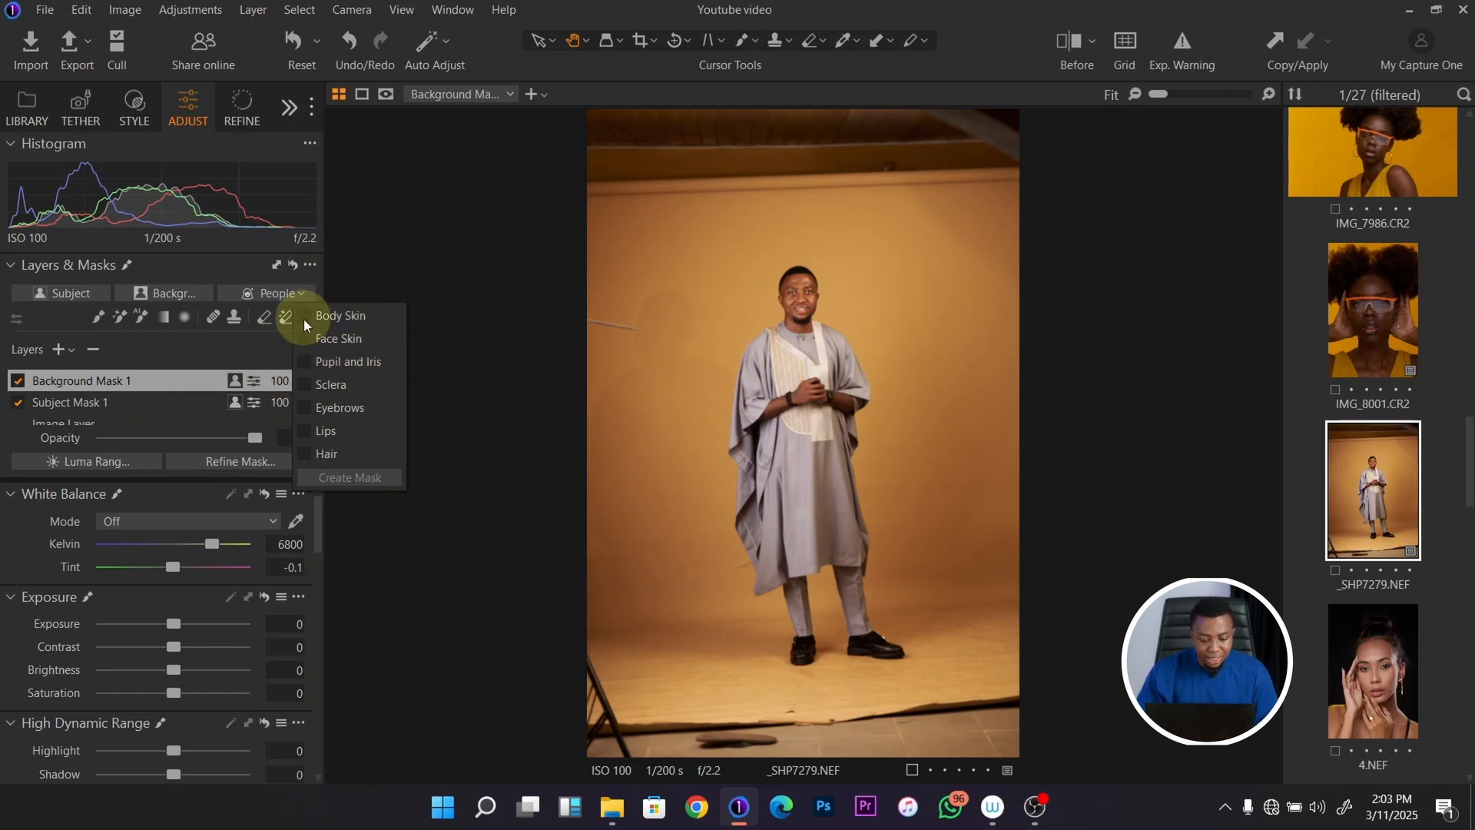
left_click(305, 314)
left_click(367, 476)
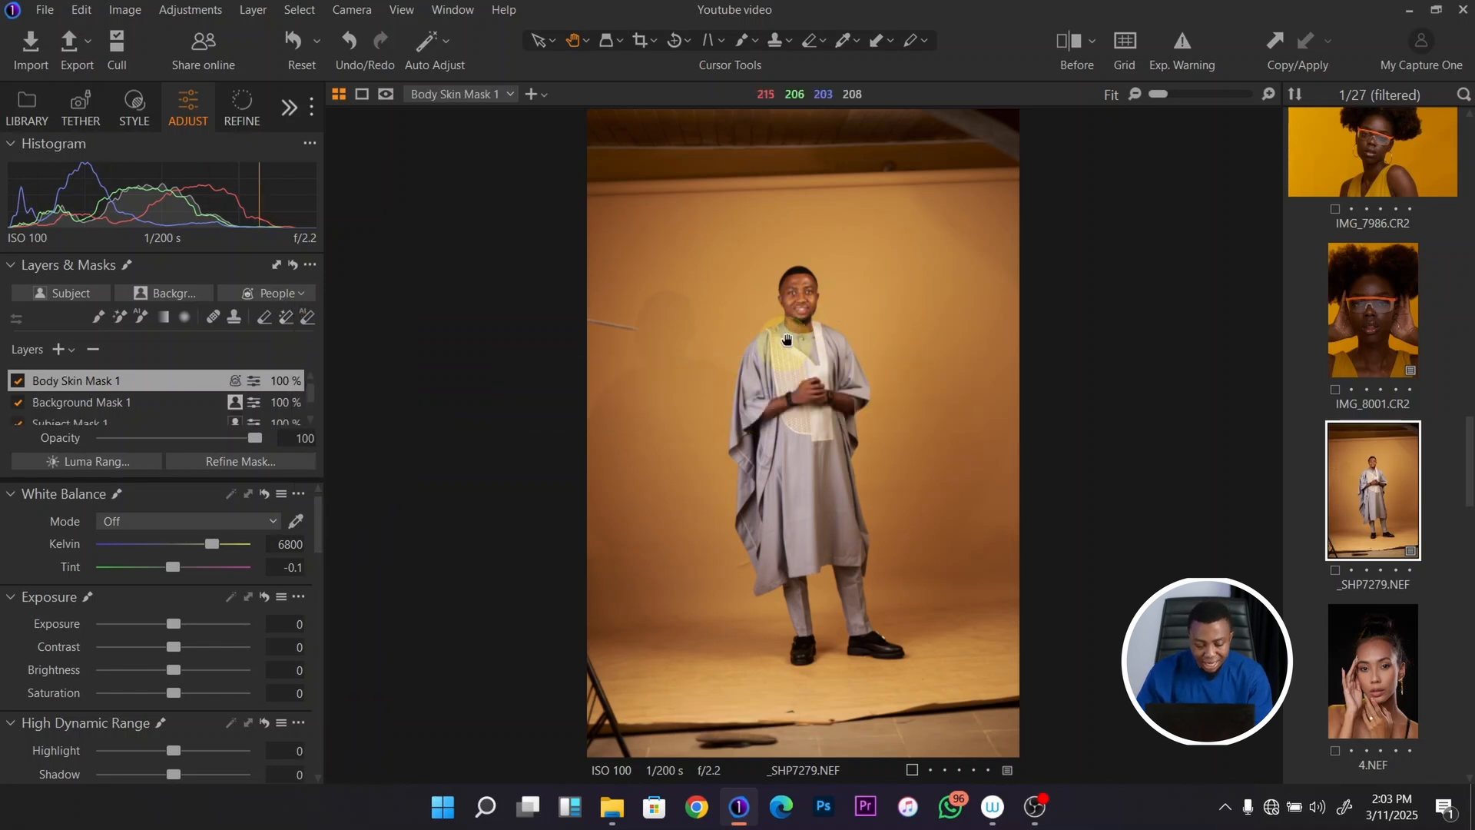
key("m")
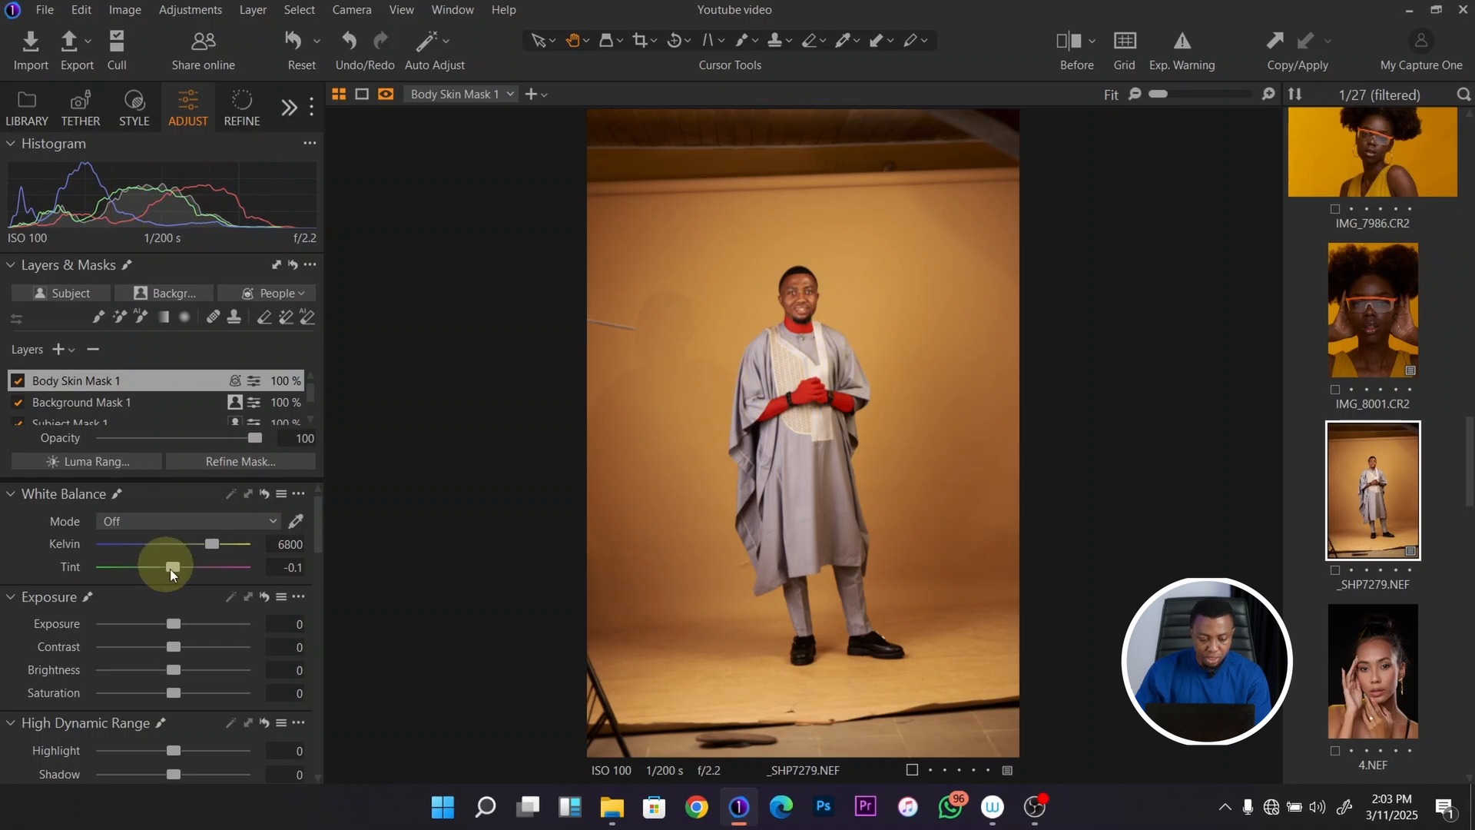
key("m")
left_click_drag(177, 670, 210, 665)
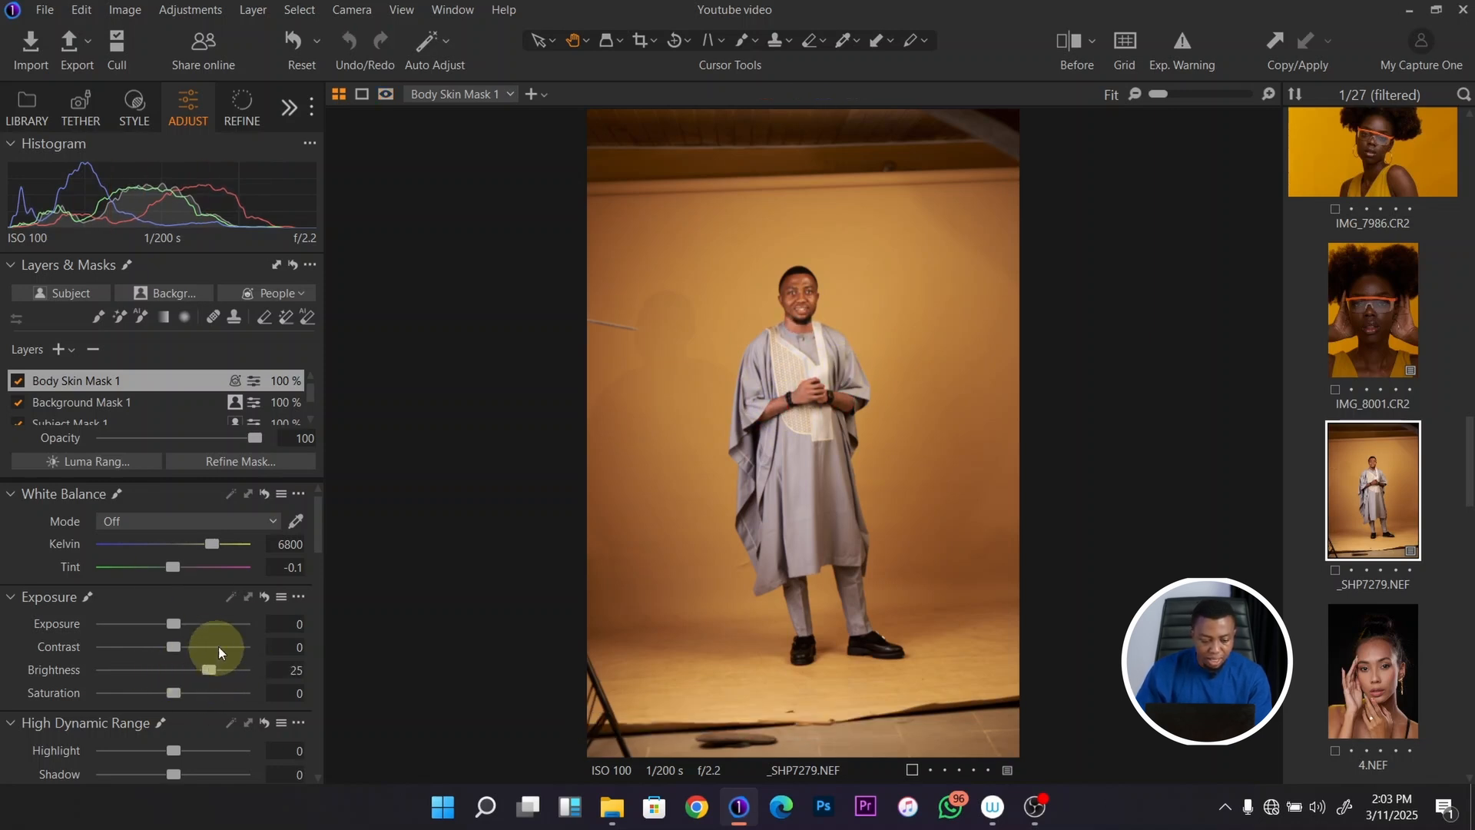
Step: Delete the Body Skin, Background and Subject mask layers, leaving only the Image Layer
left_click(99, 357)
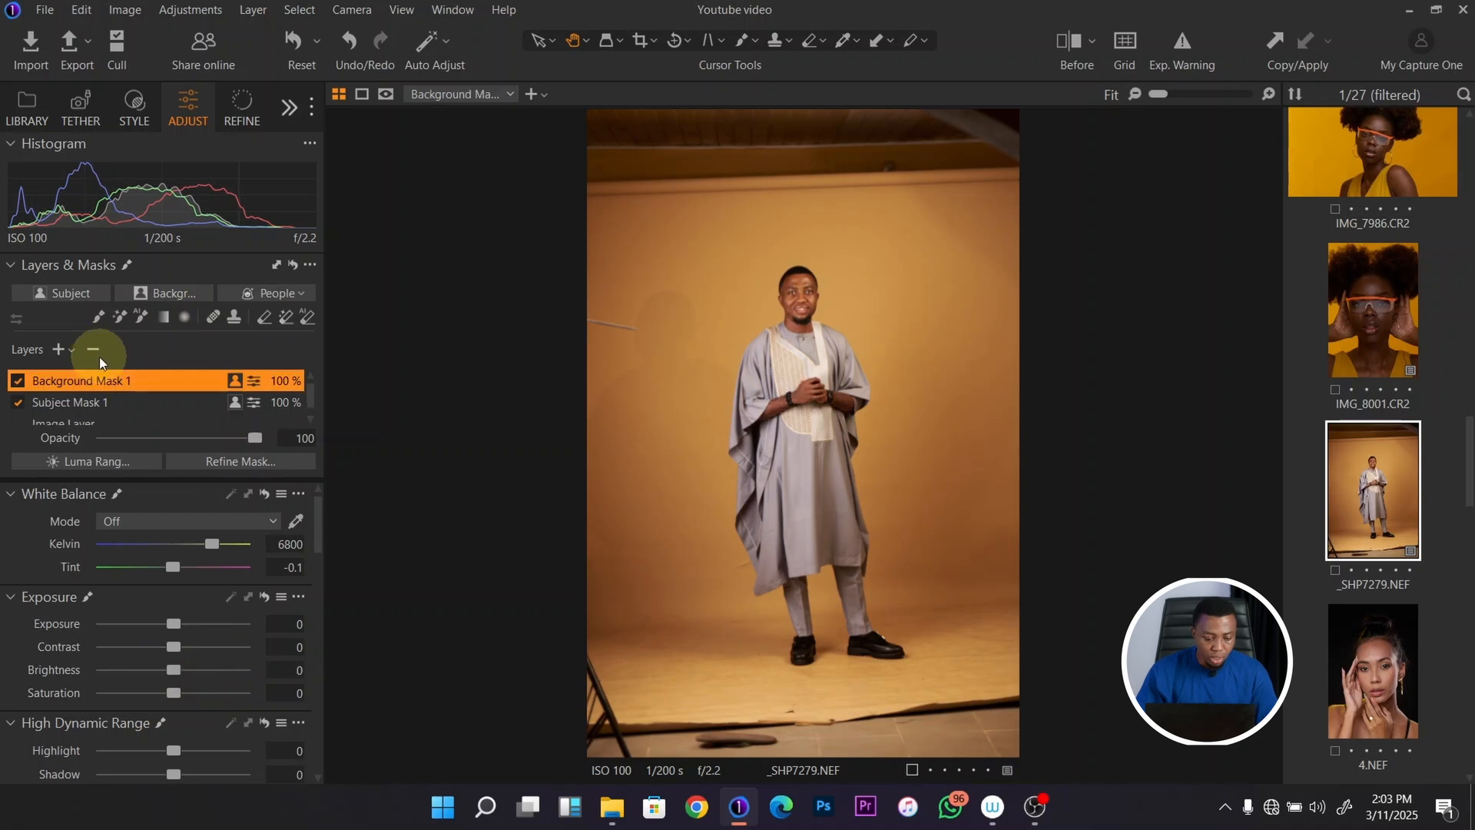
left_click(98, 353)
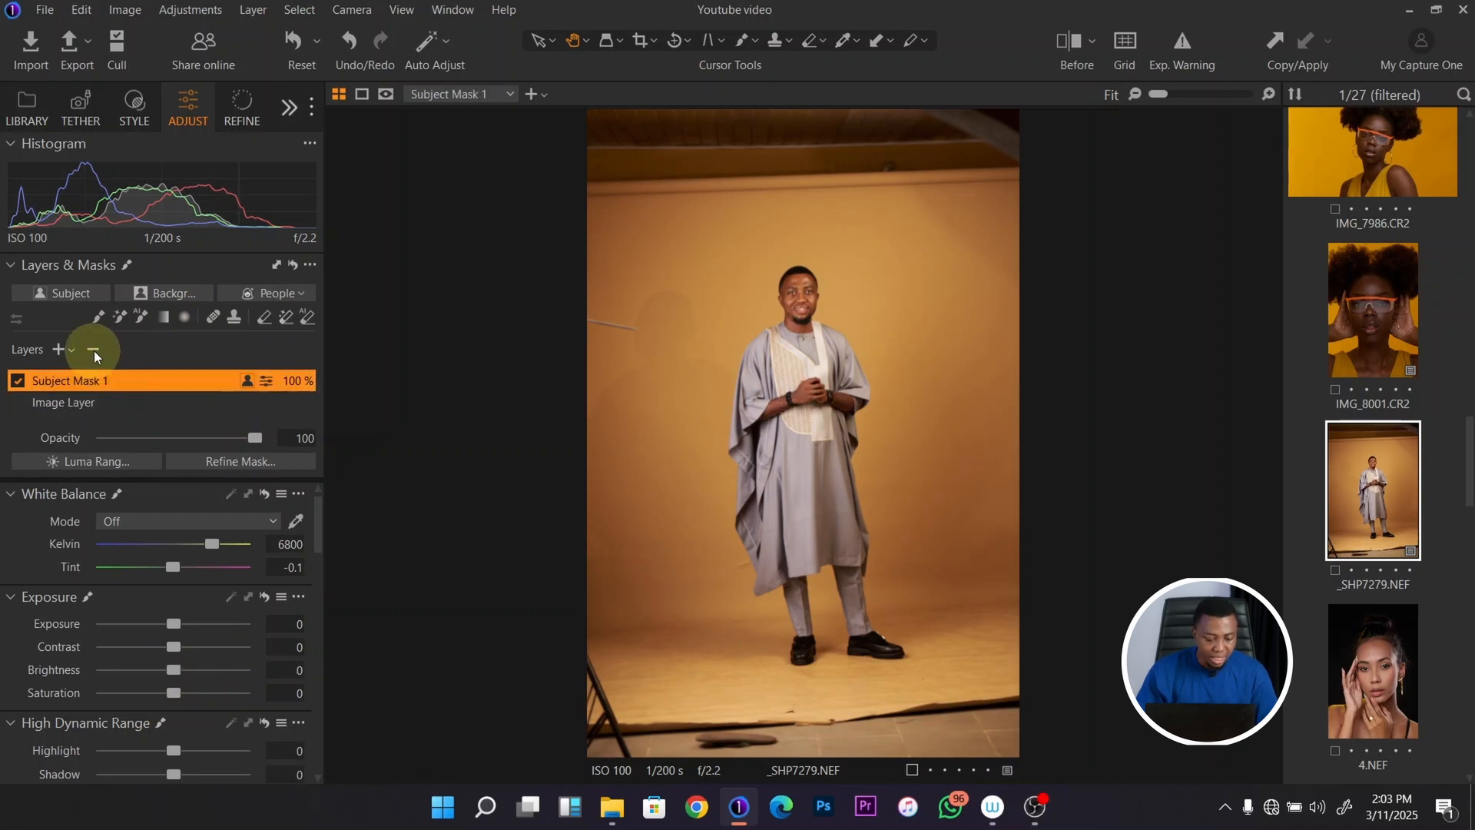
left_click(93, 352)
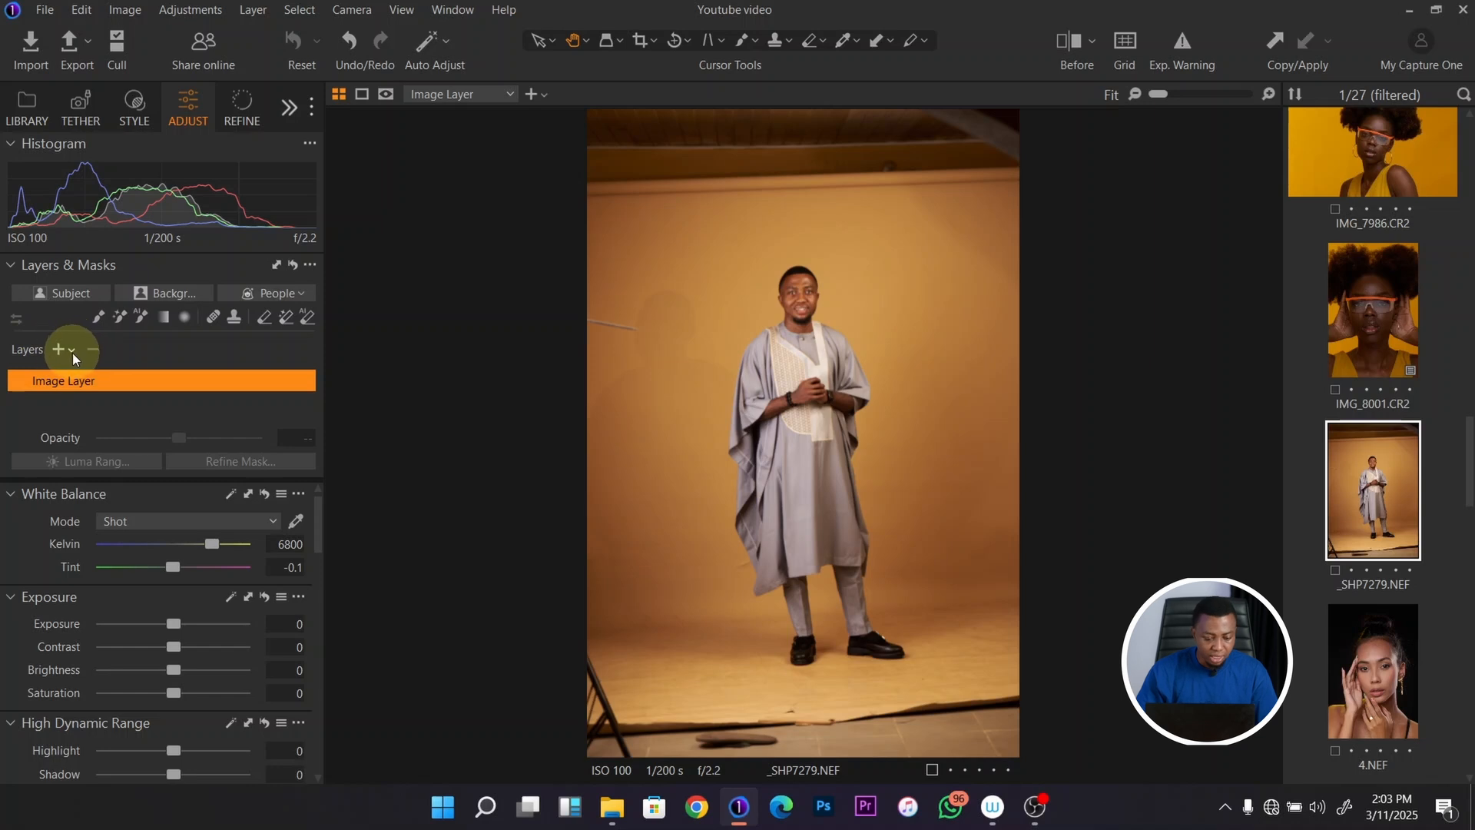
Step: Add a new empty adjustment layer and brush a visible mask outline around the man's hands and forearms
left_click(71, 351)
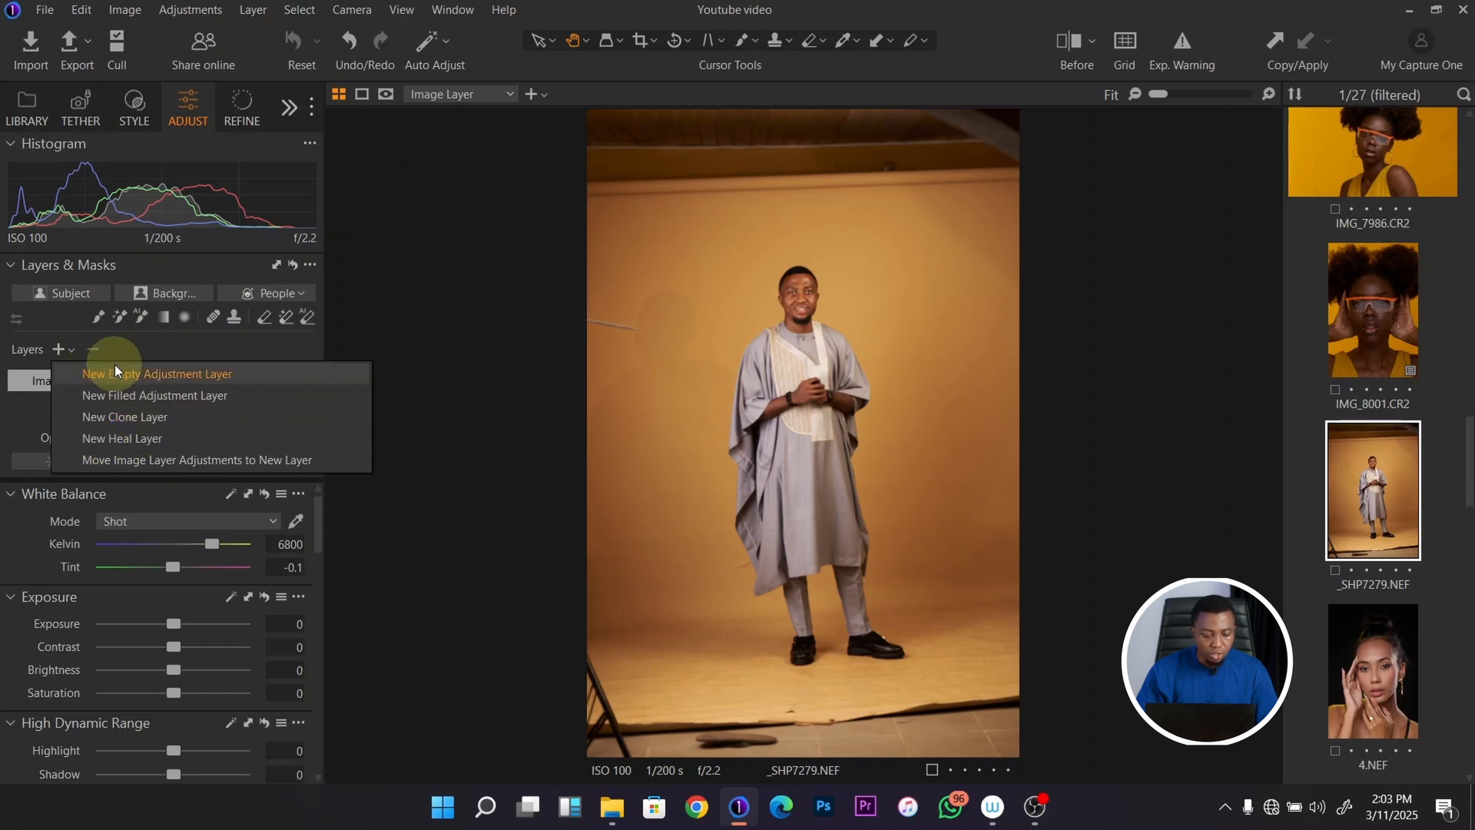
left_click(162, 375)
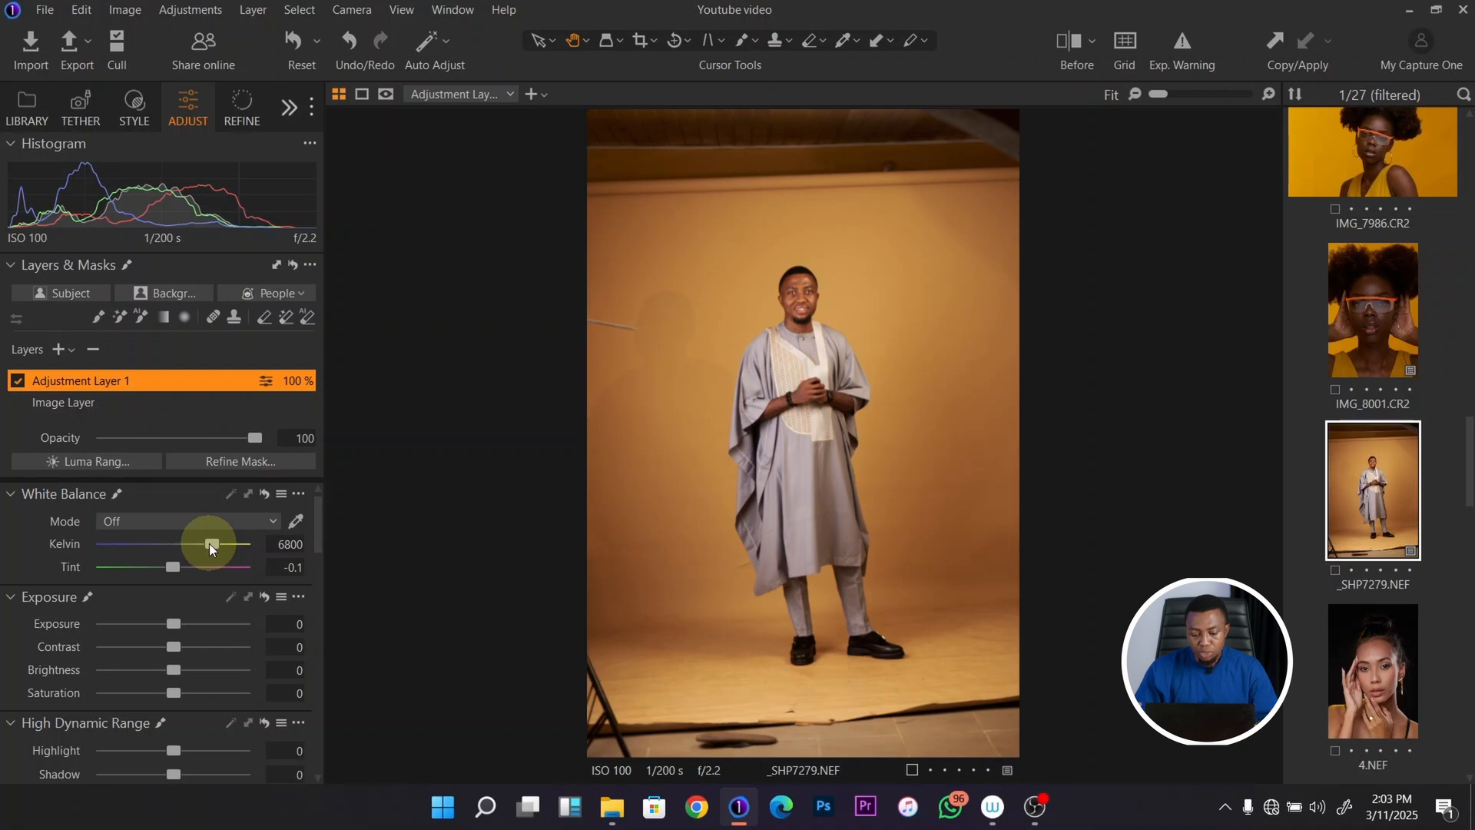
key("ctrl+equal")
key("ctrl+equal")
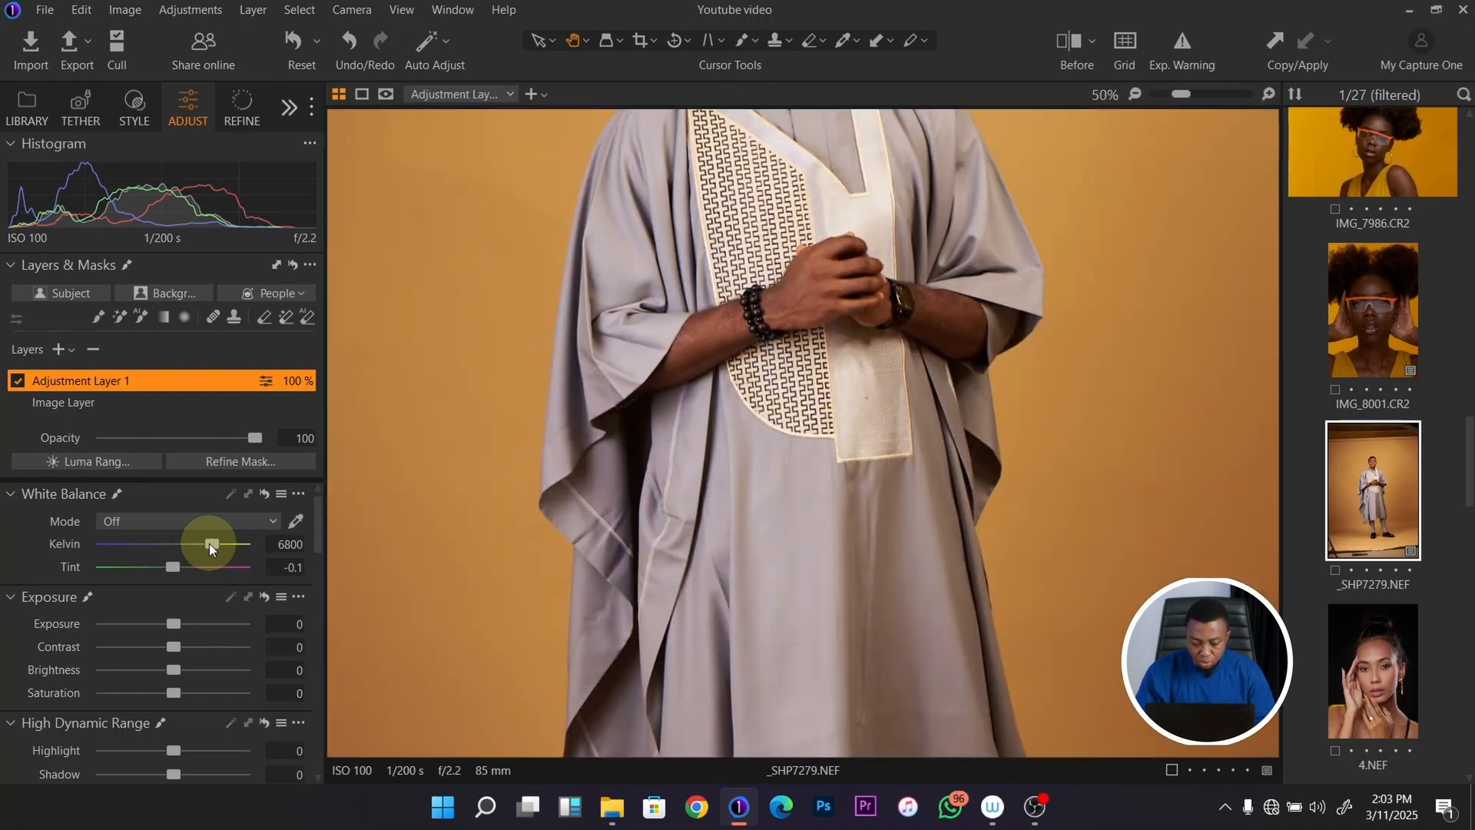
left_click_drag(749, 494, 648, 642)
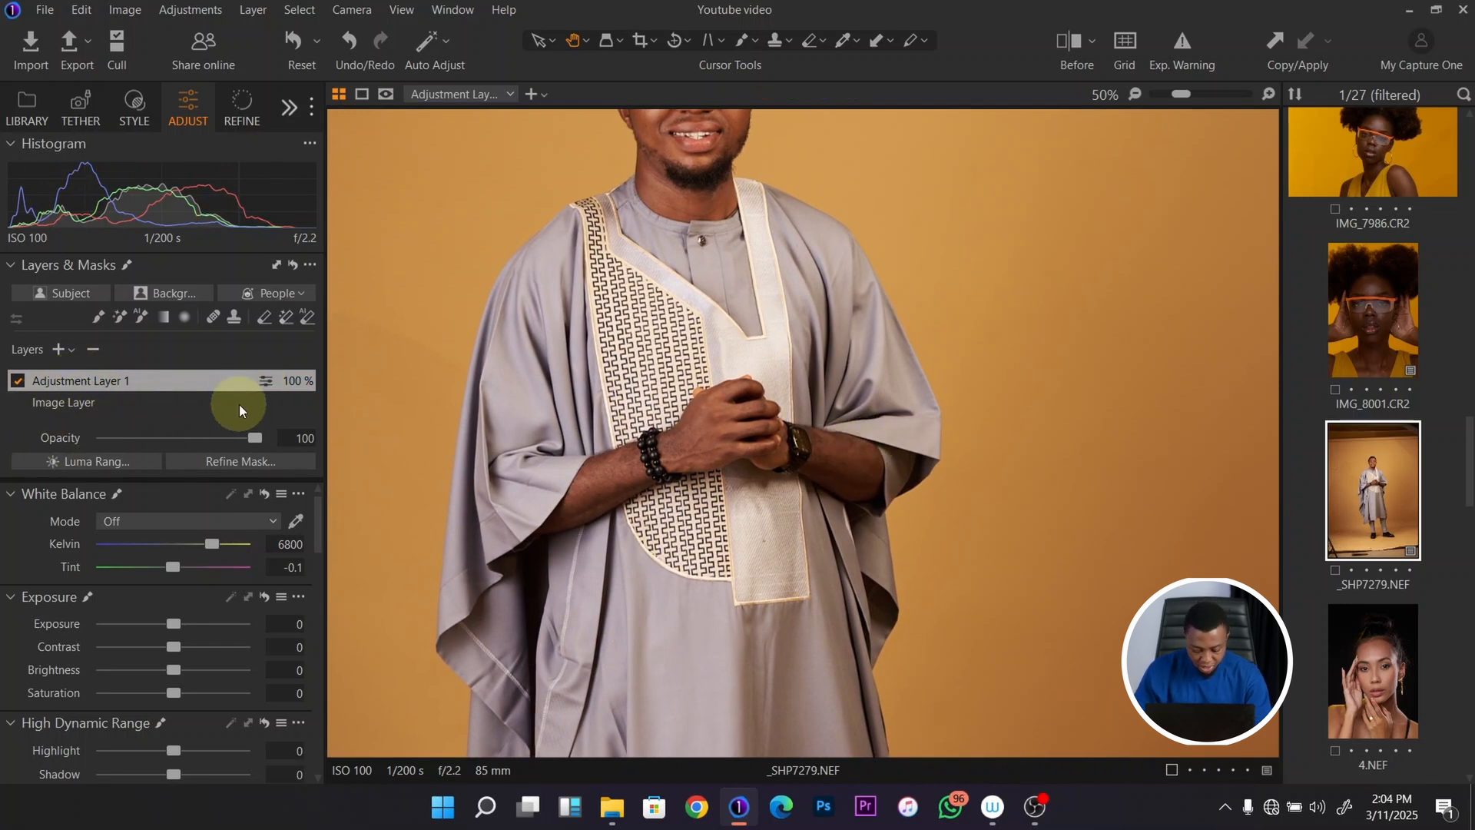
key("b")
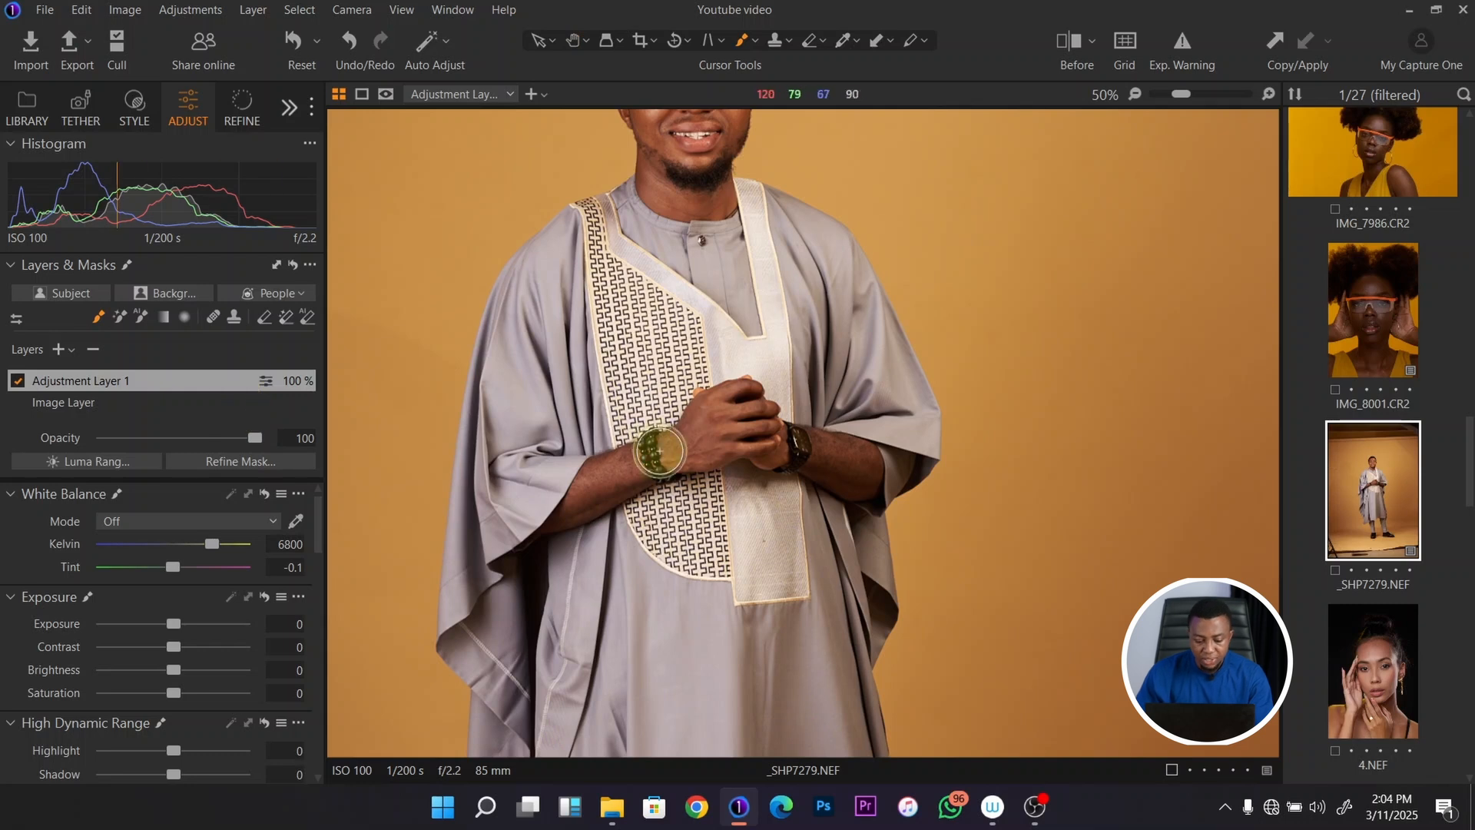
key("m")
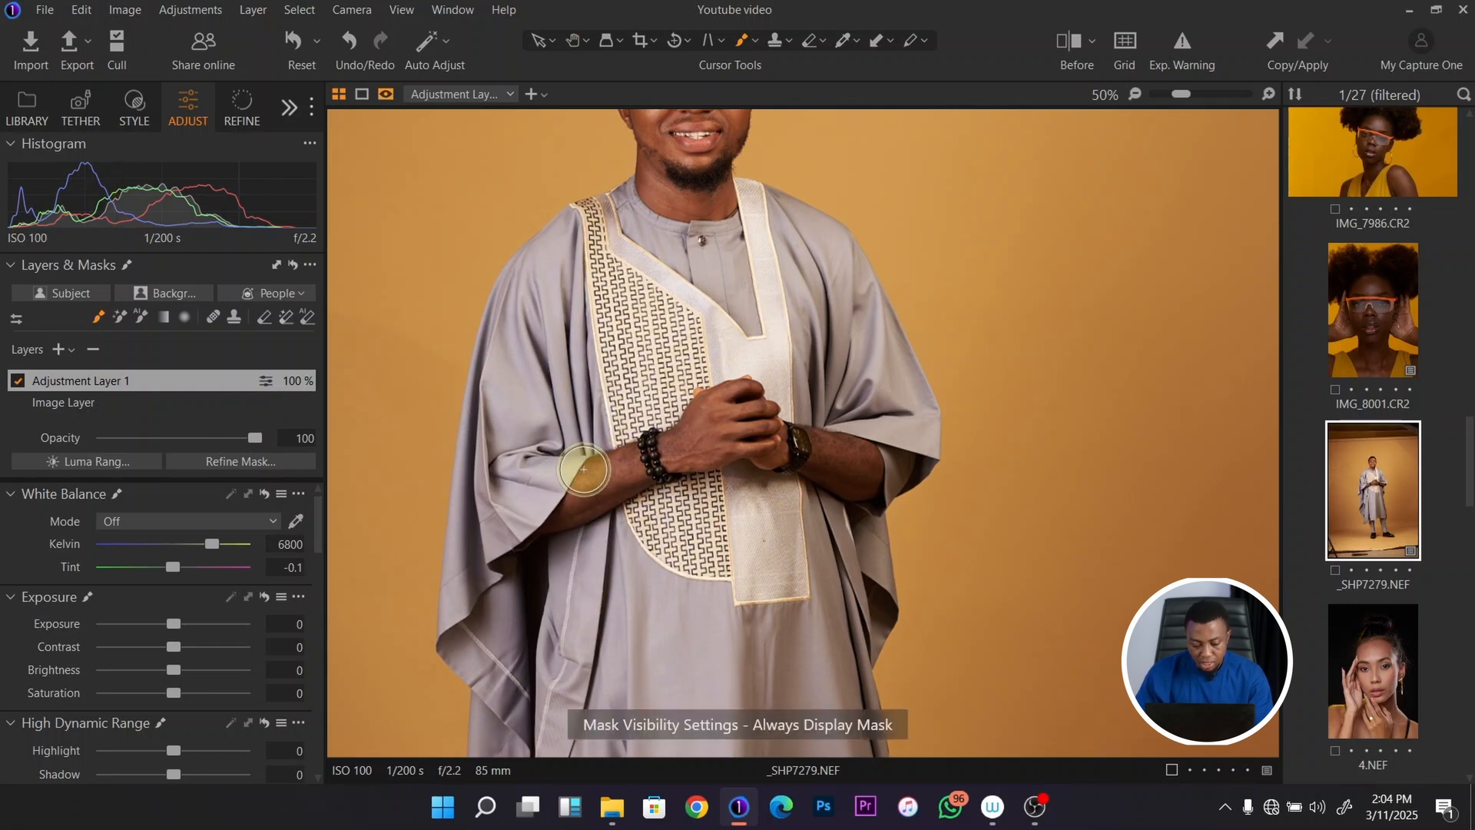
mouse_move(589, 461)
left_mouse_down()
mouse_move(539, 526)
mouse_move(723, 466)
mouse_move(785, 463)
mouse_move(862, 496)
mouse_move(881, 478)
mouse_move(864, 444)
mouse_move(724, 390)
mouse_move(590, 460)
mouse_move(706, 387)
left_mouse_up()
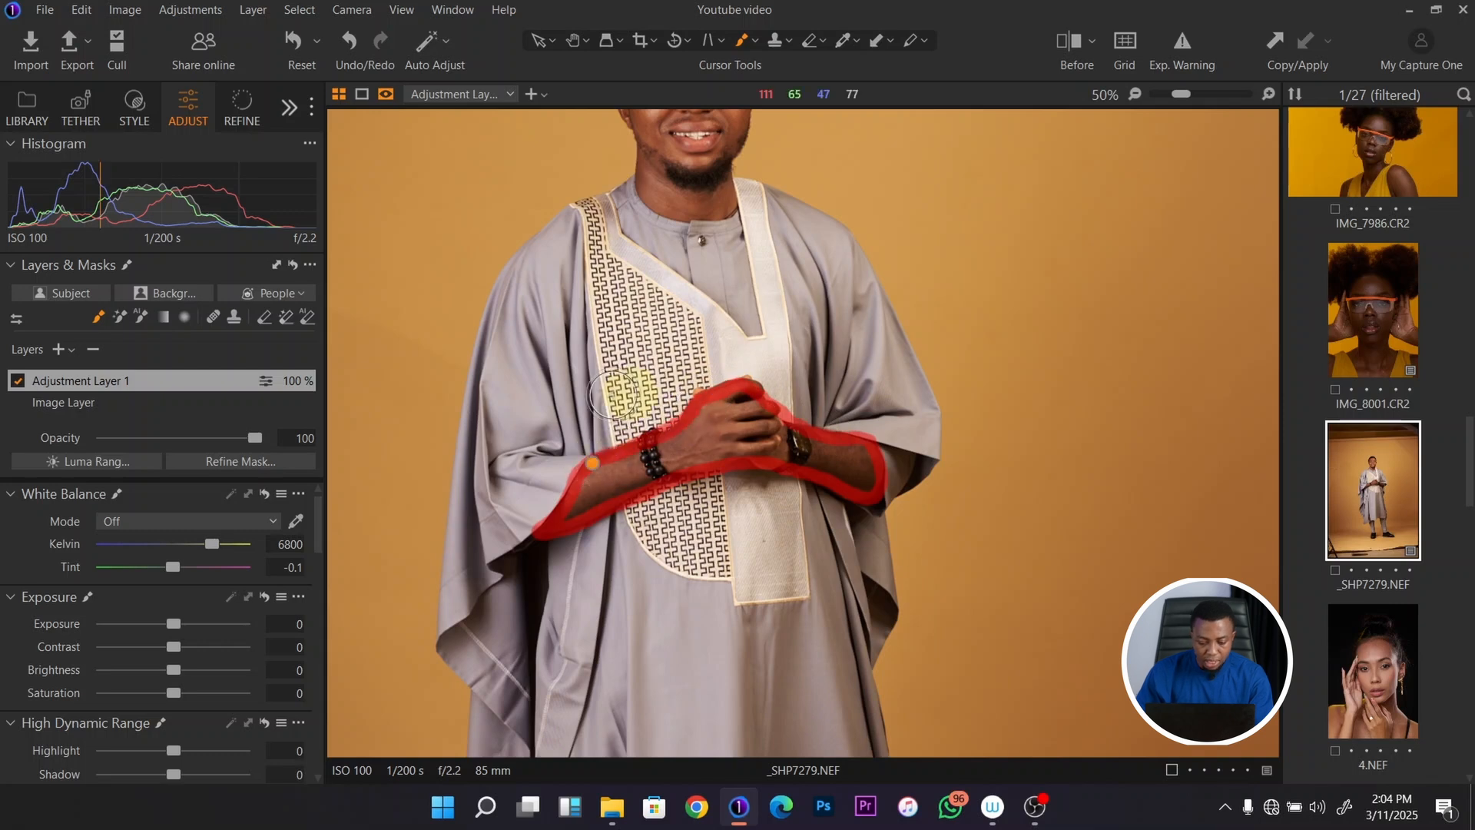
Step: Fill the outlined mask on Adjustment Layer 1 and refine its edges with a Radius of 141
right_click(138, 380)
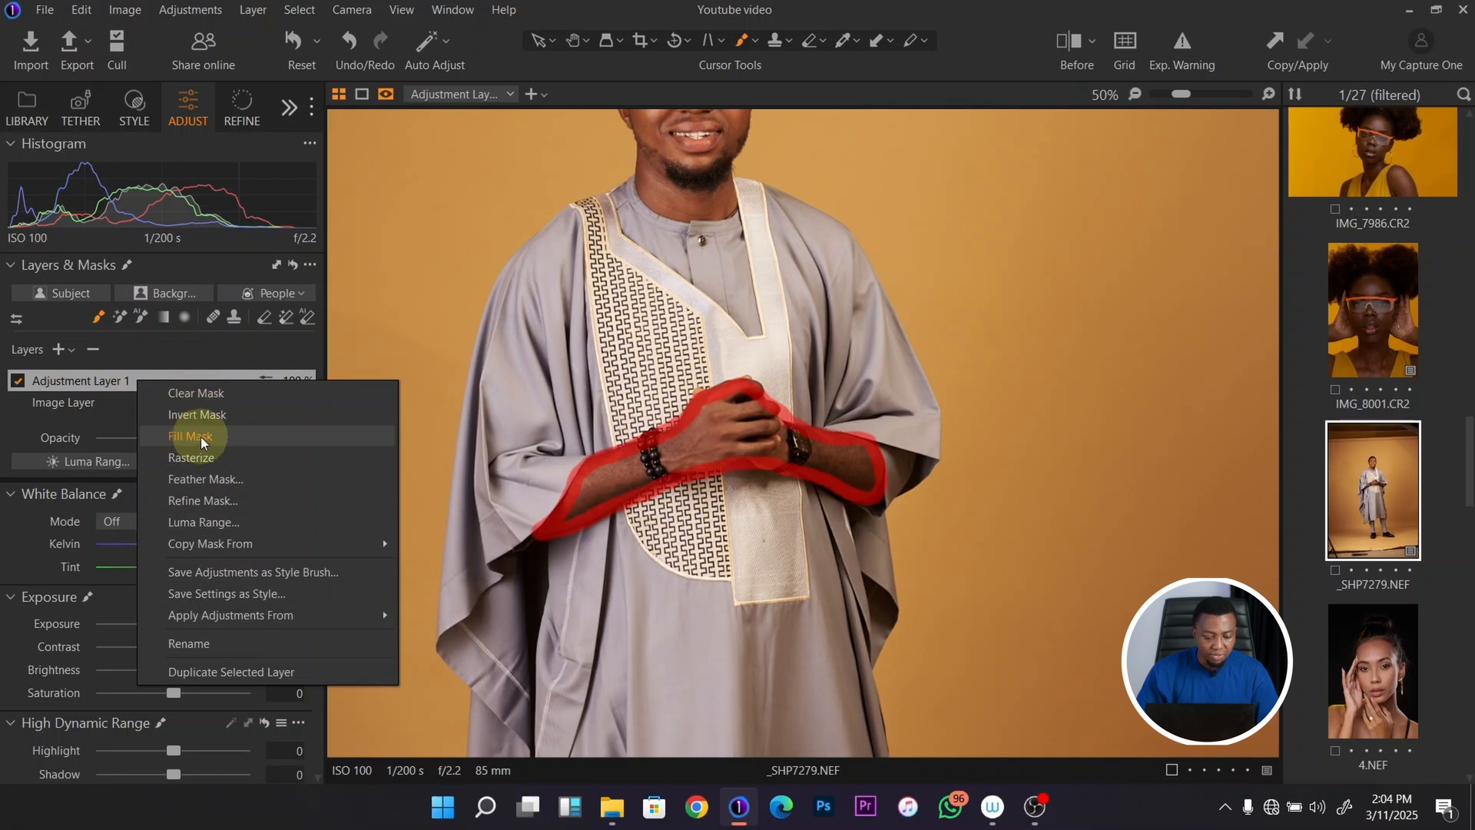
left_click(202, 436)
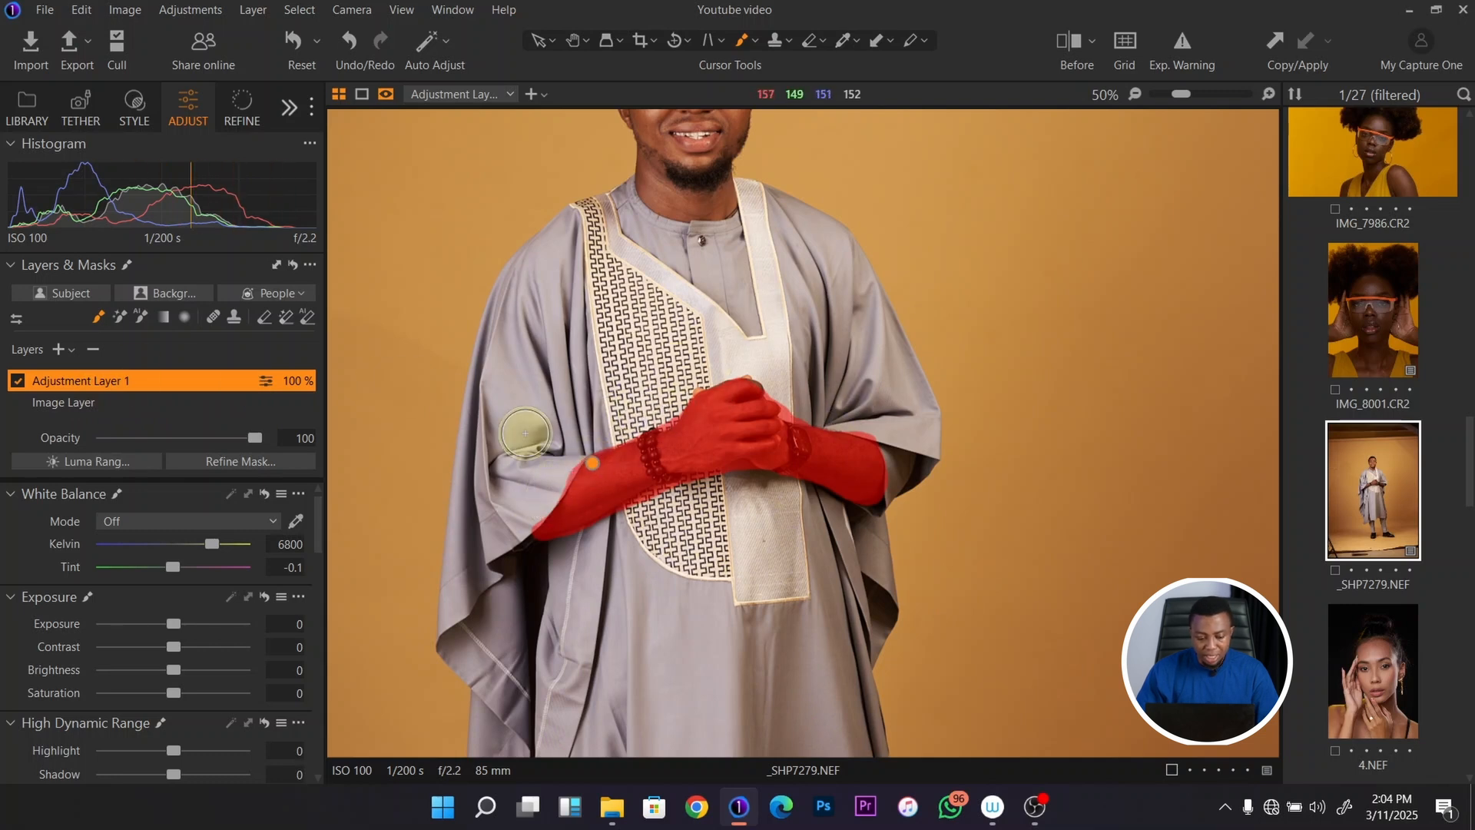
right_click(148, 381)
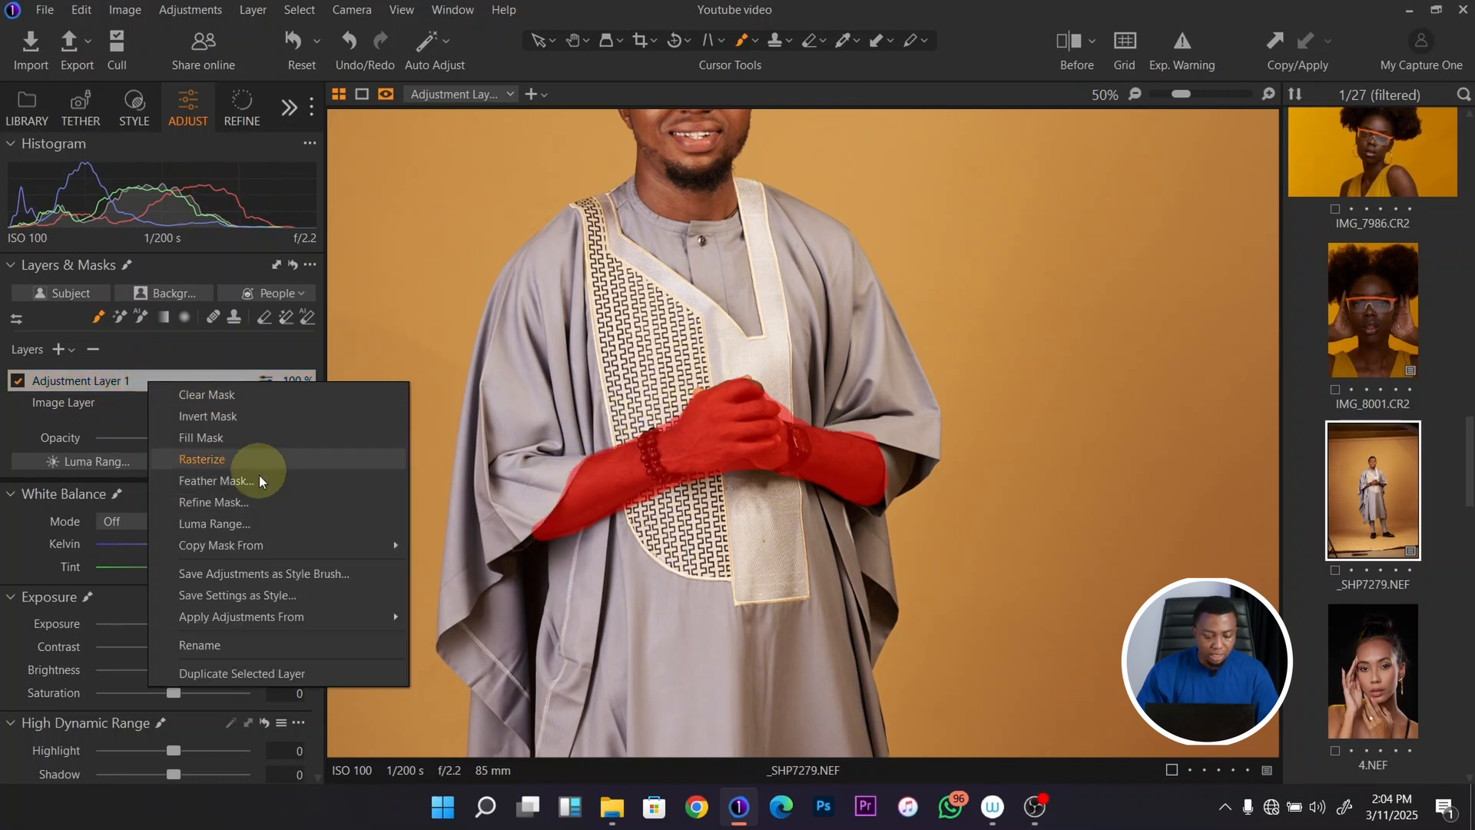
left_click(217, 504)
left_click_drag(788, 356, 1093, 182)
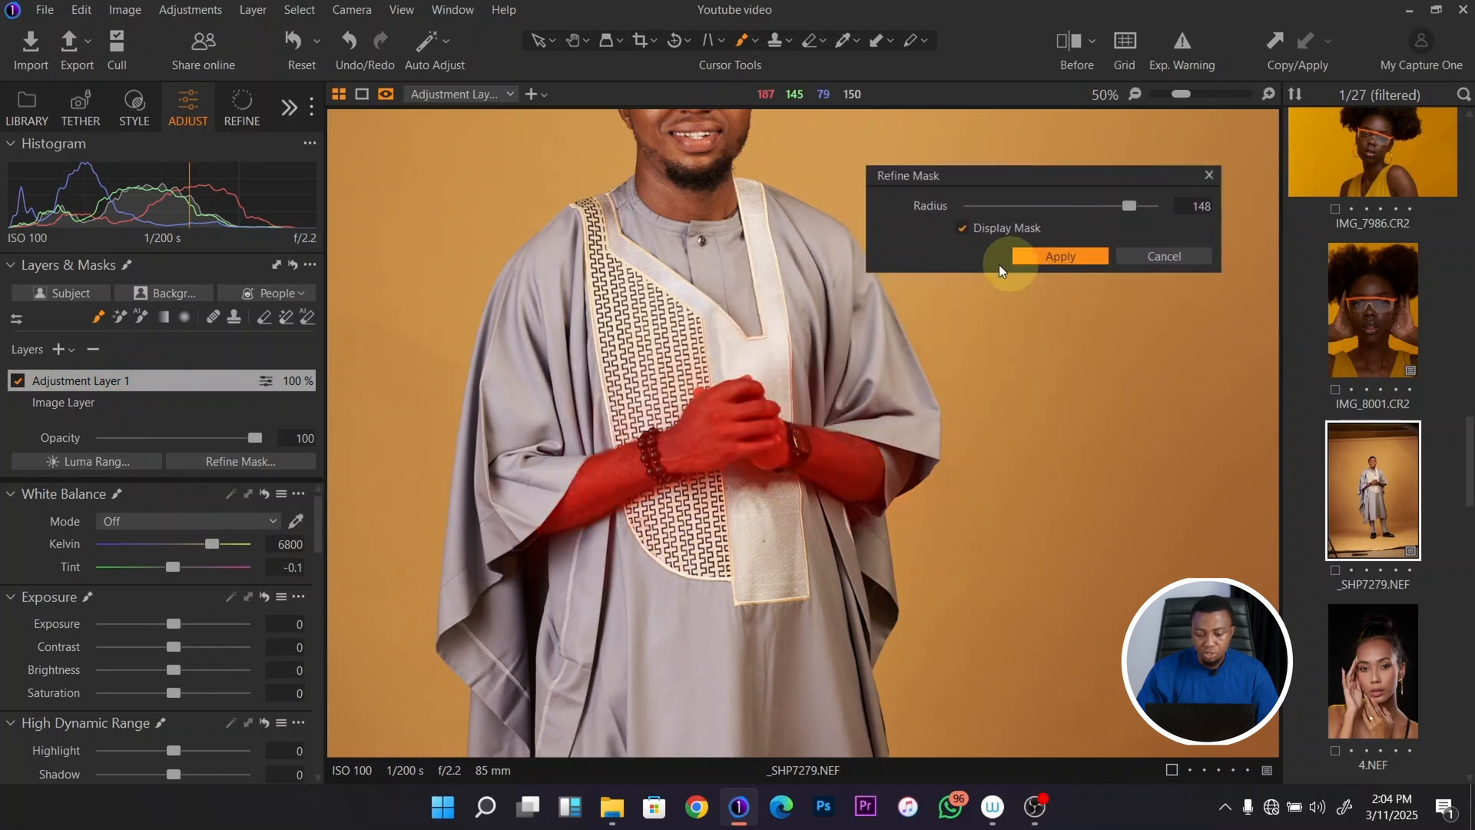
left_click(1053, 206)
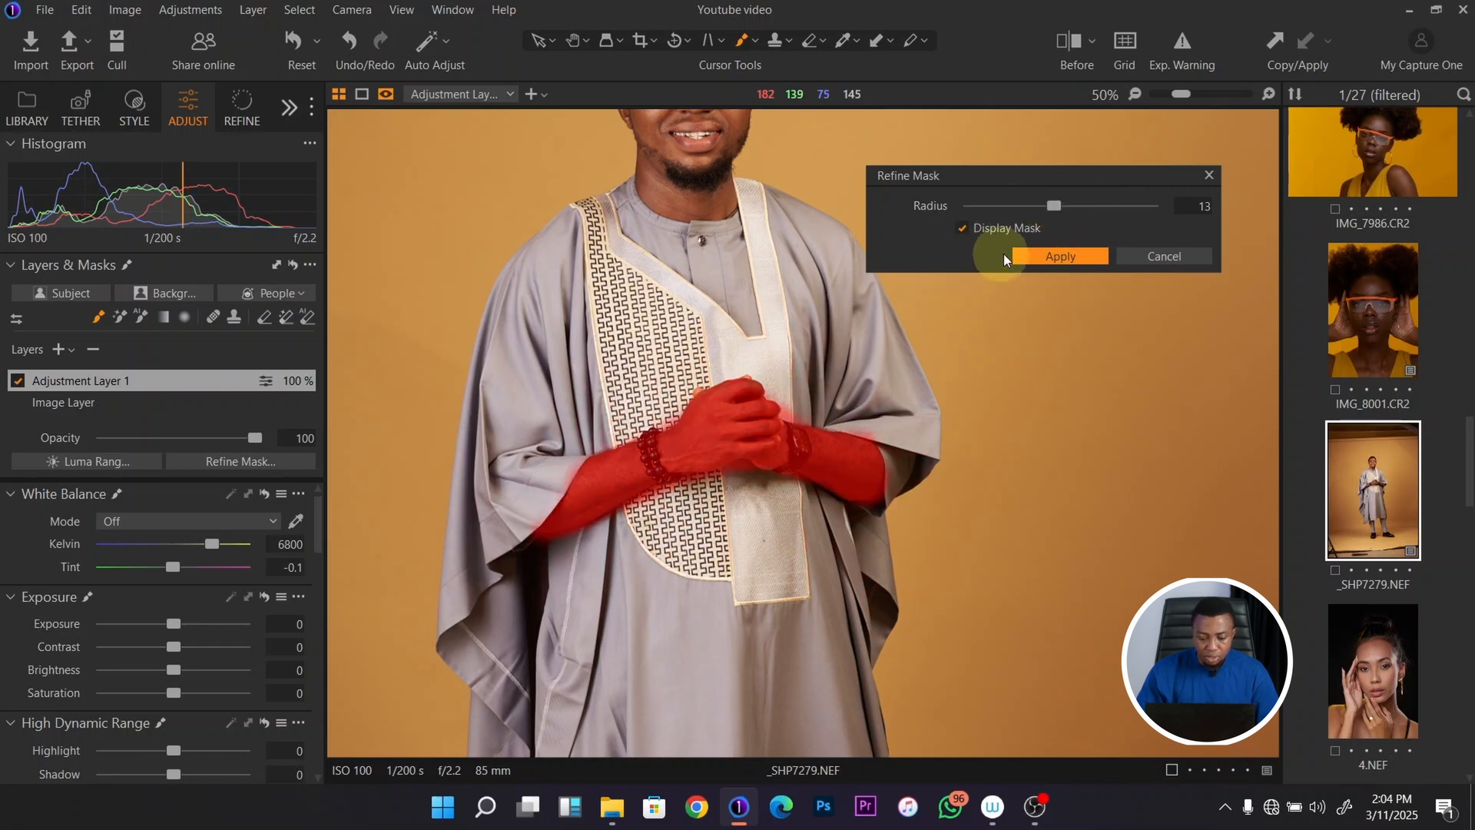
left_click(1128, 205)
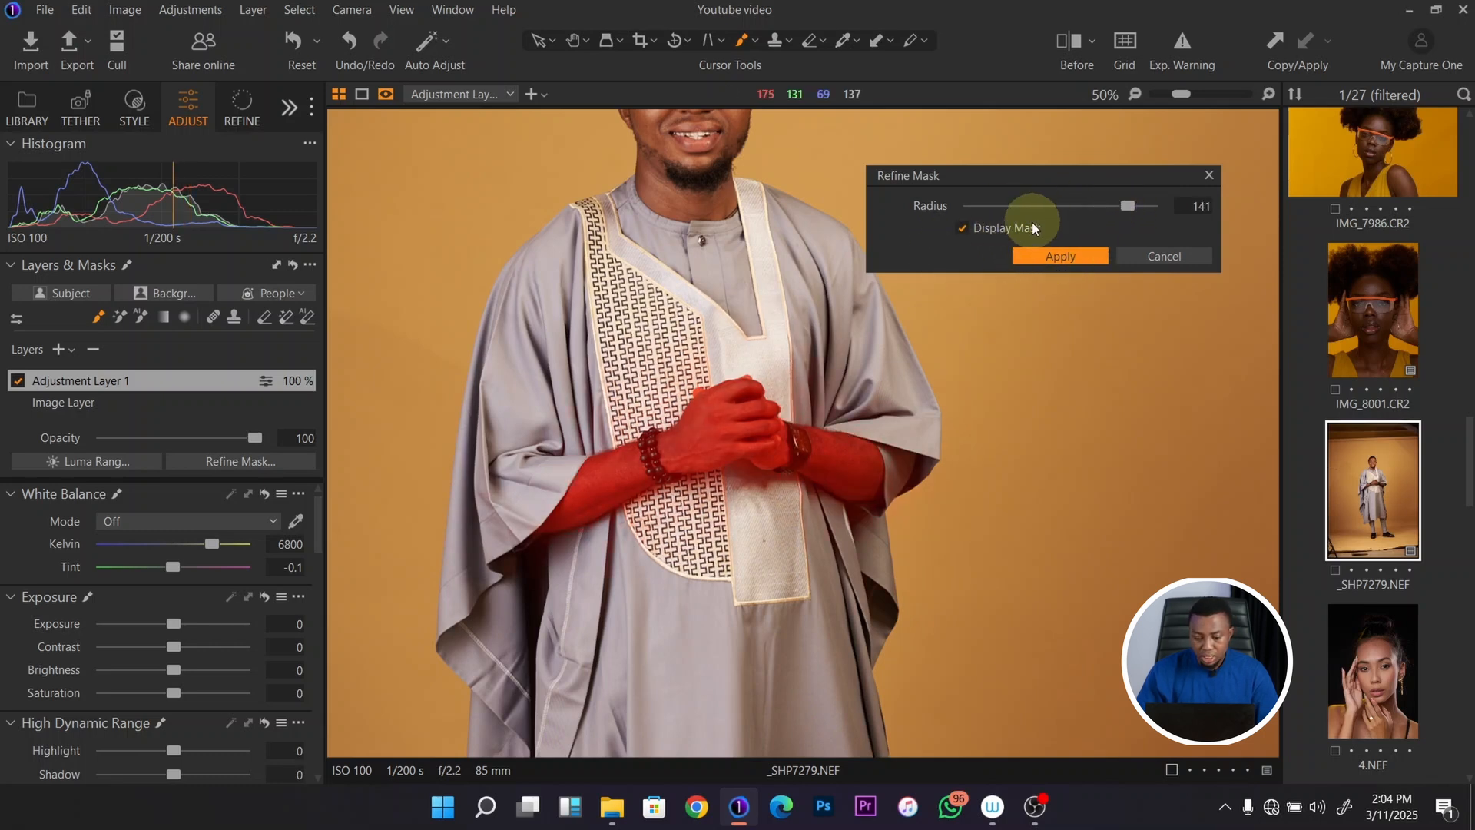
left_click(1074, 255)
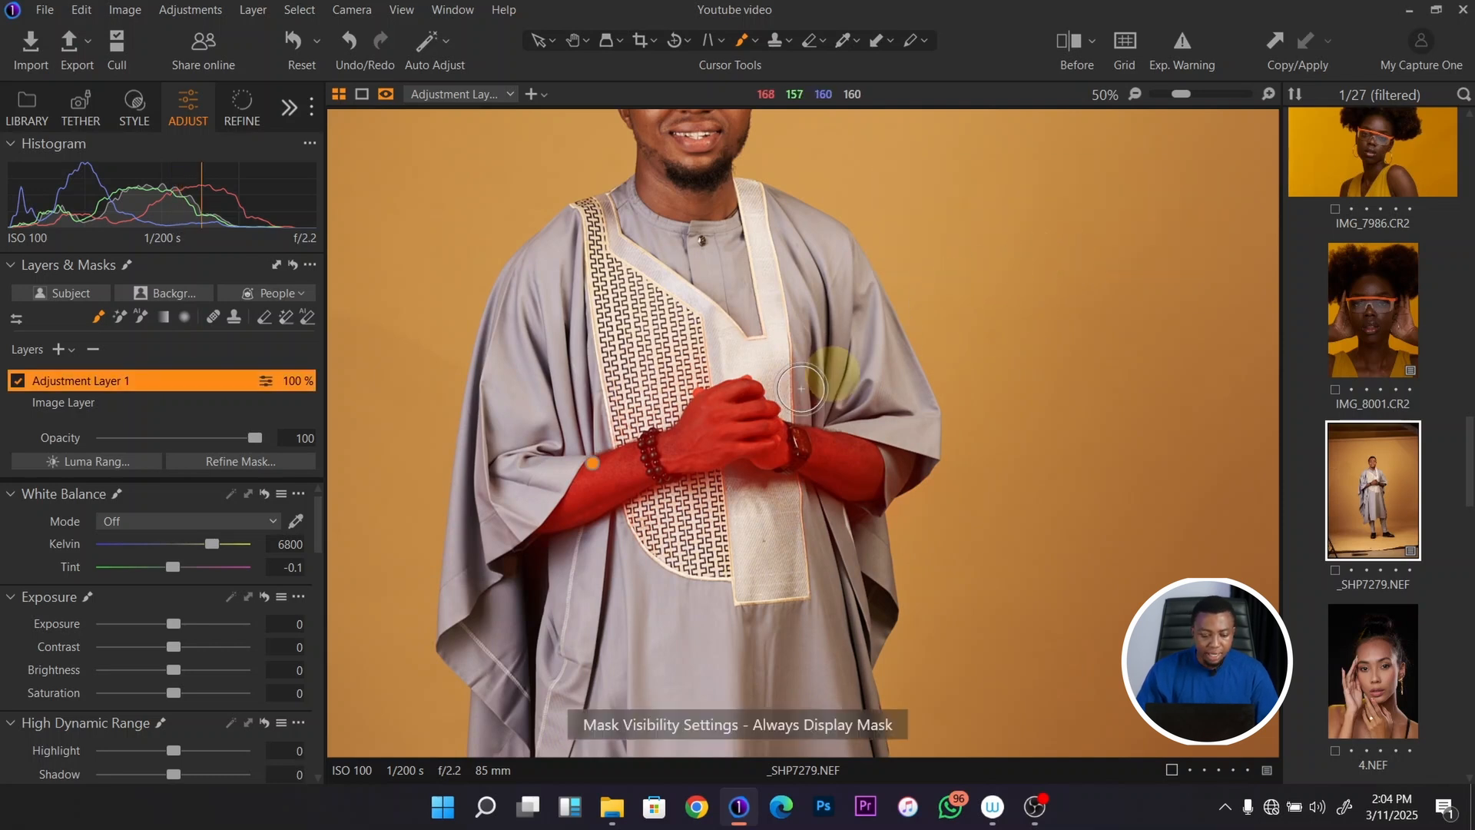
Step: Hide the mask overlay and set Brightness to 26 on the hands and forearms layer
key("m")
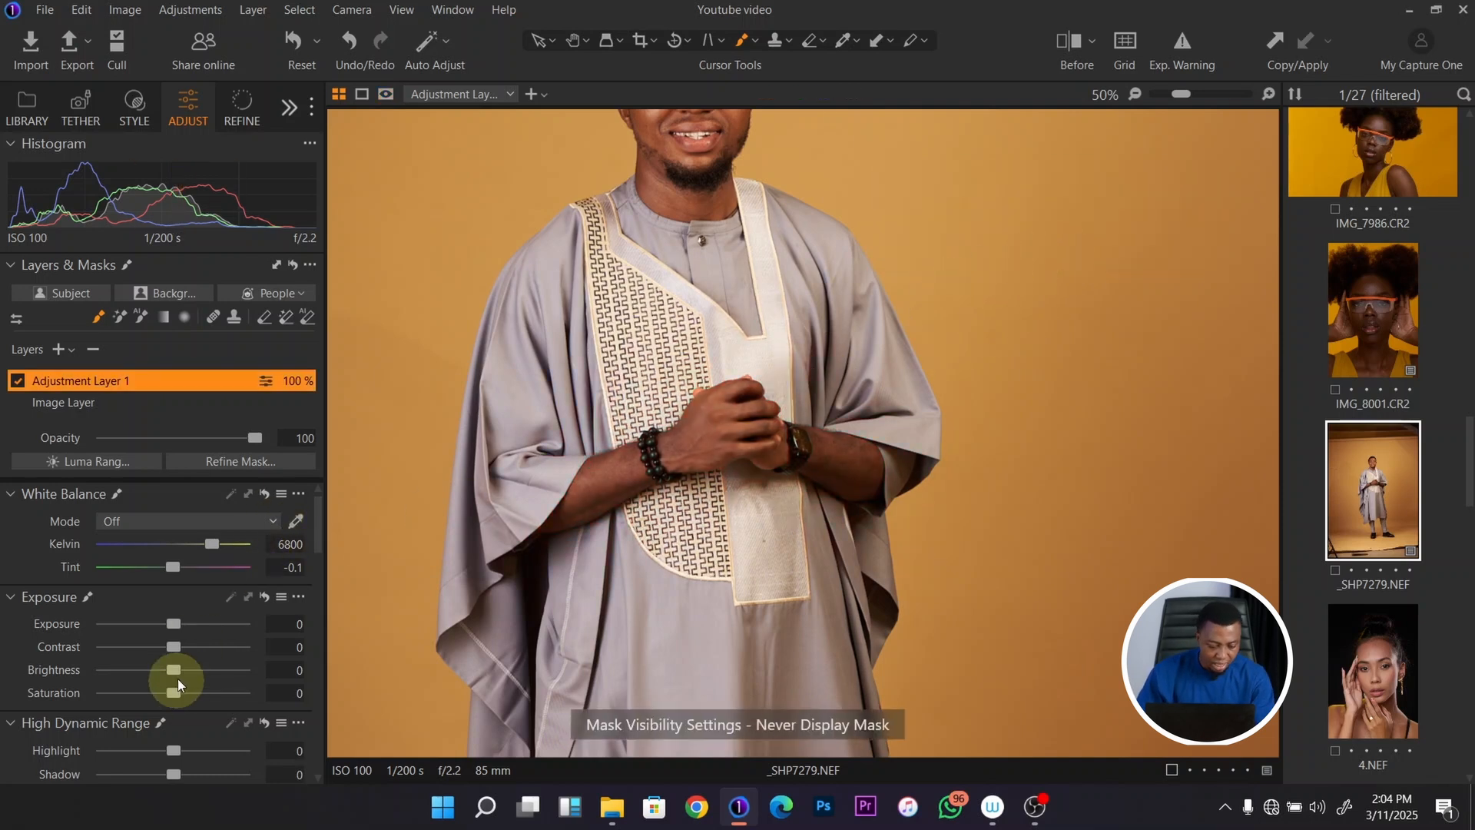
left_click_drag(174, 670, 207, 666)
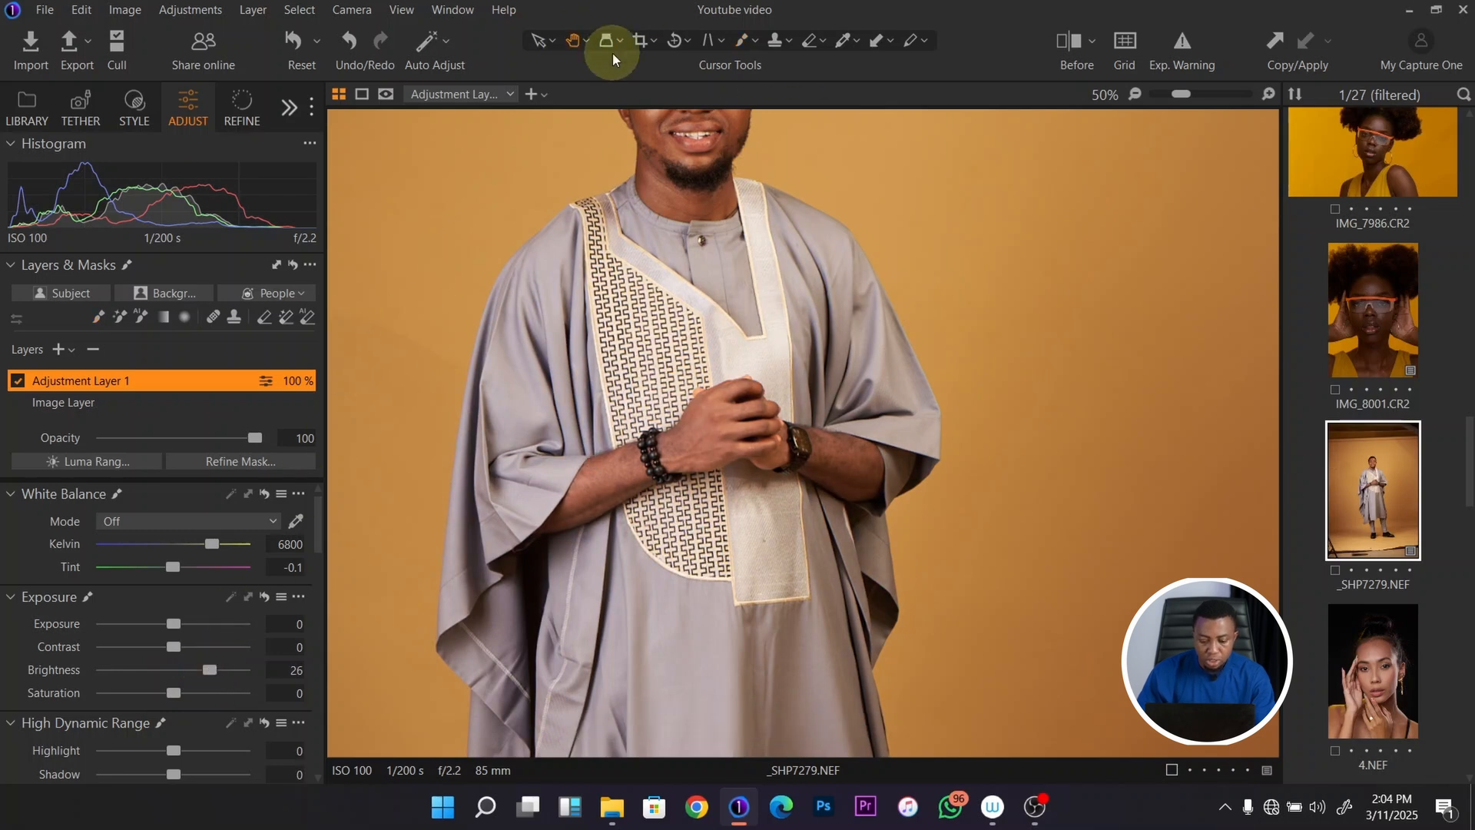
left_click(759, 419)
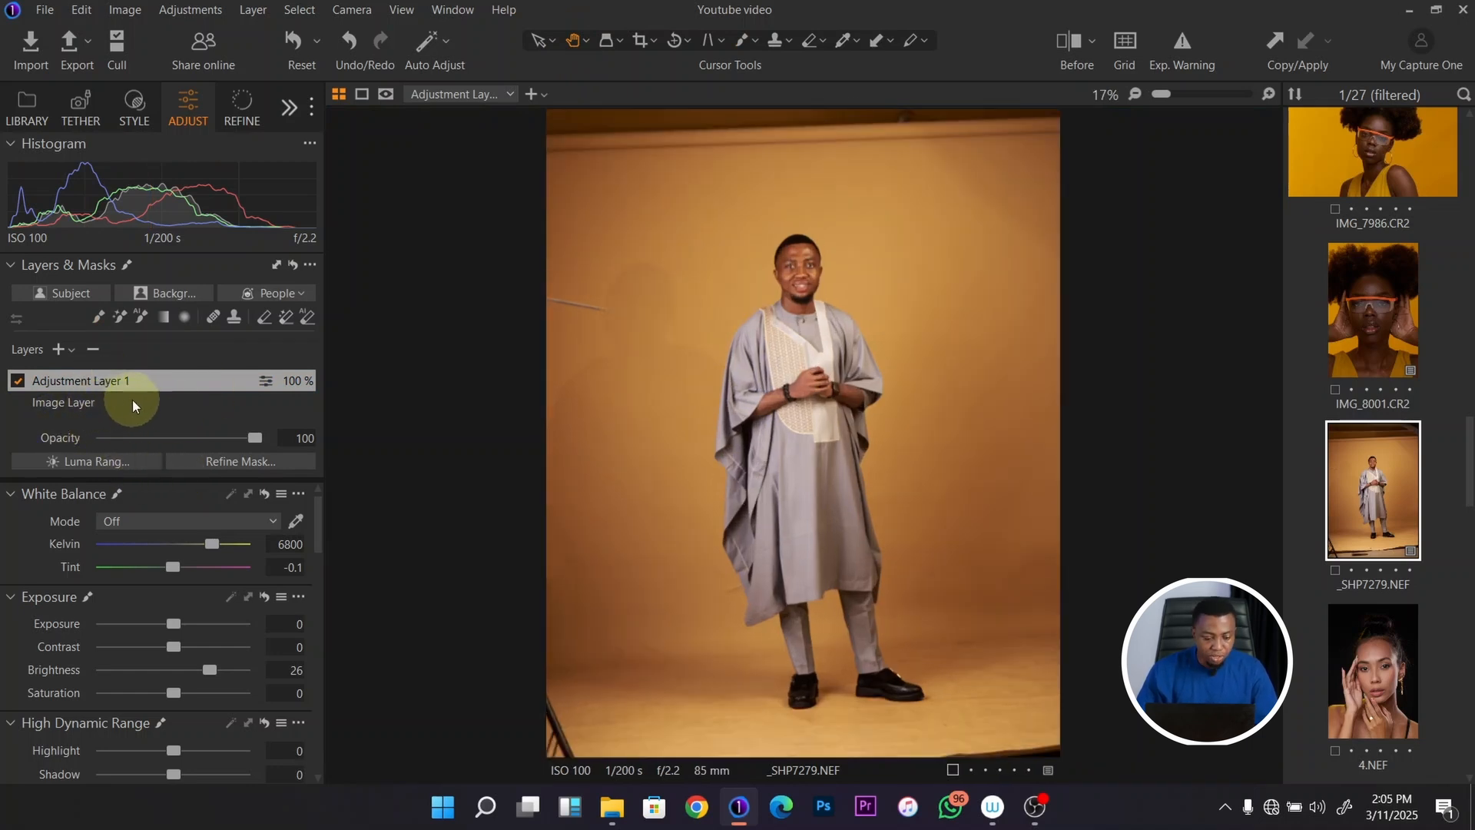
Step: Add a new filled adjustment layer and display its mask overlay over the photo
left_click(71, 351)
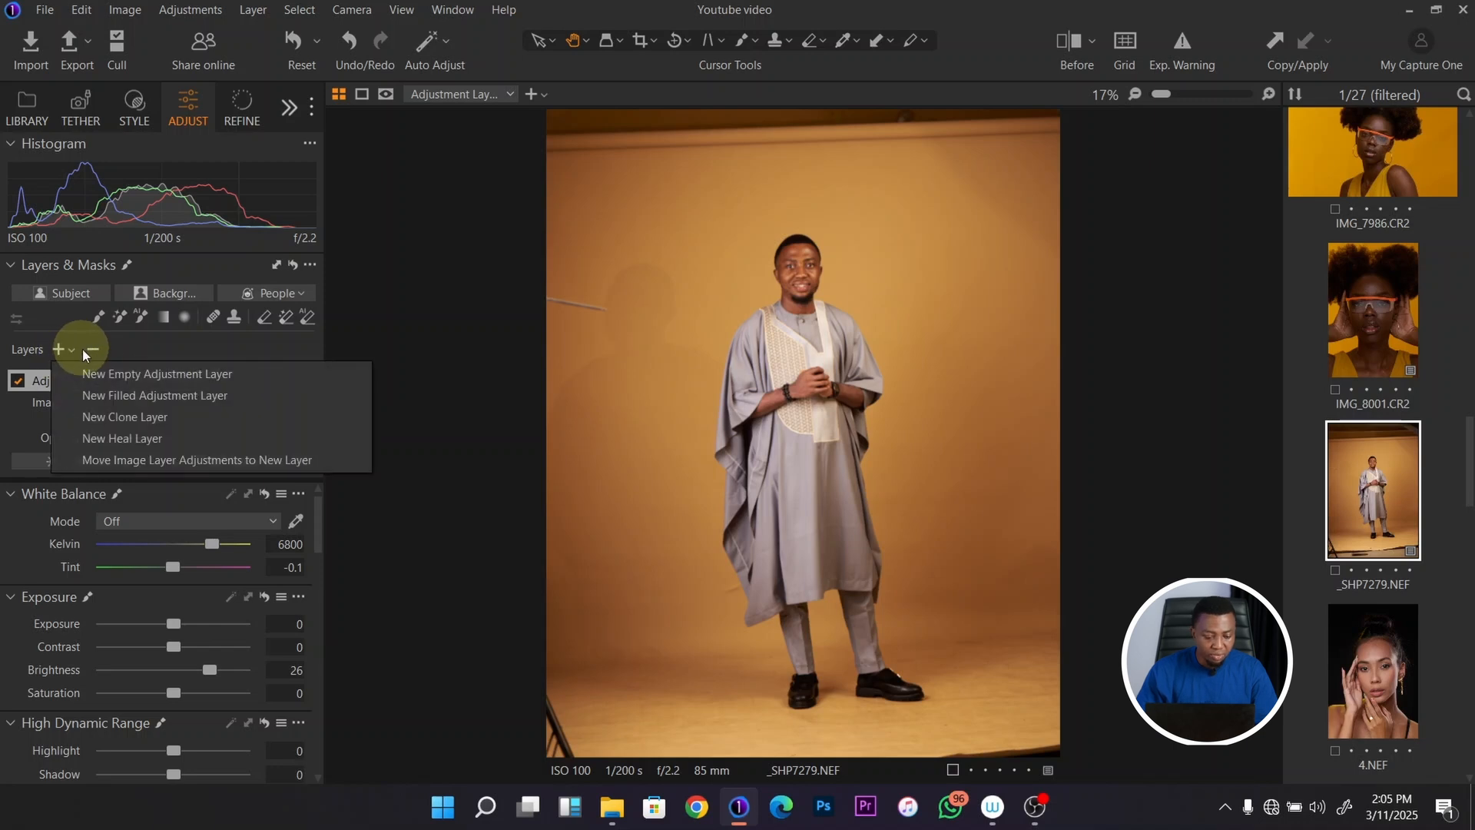
left_click(129, 394)
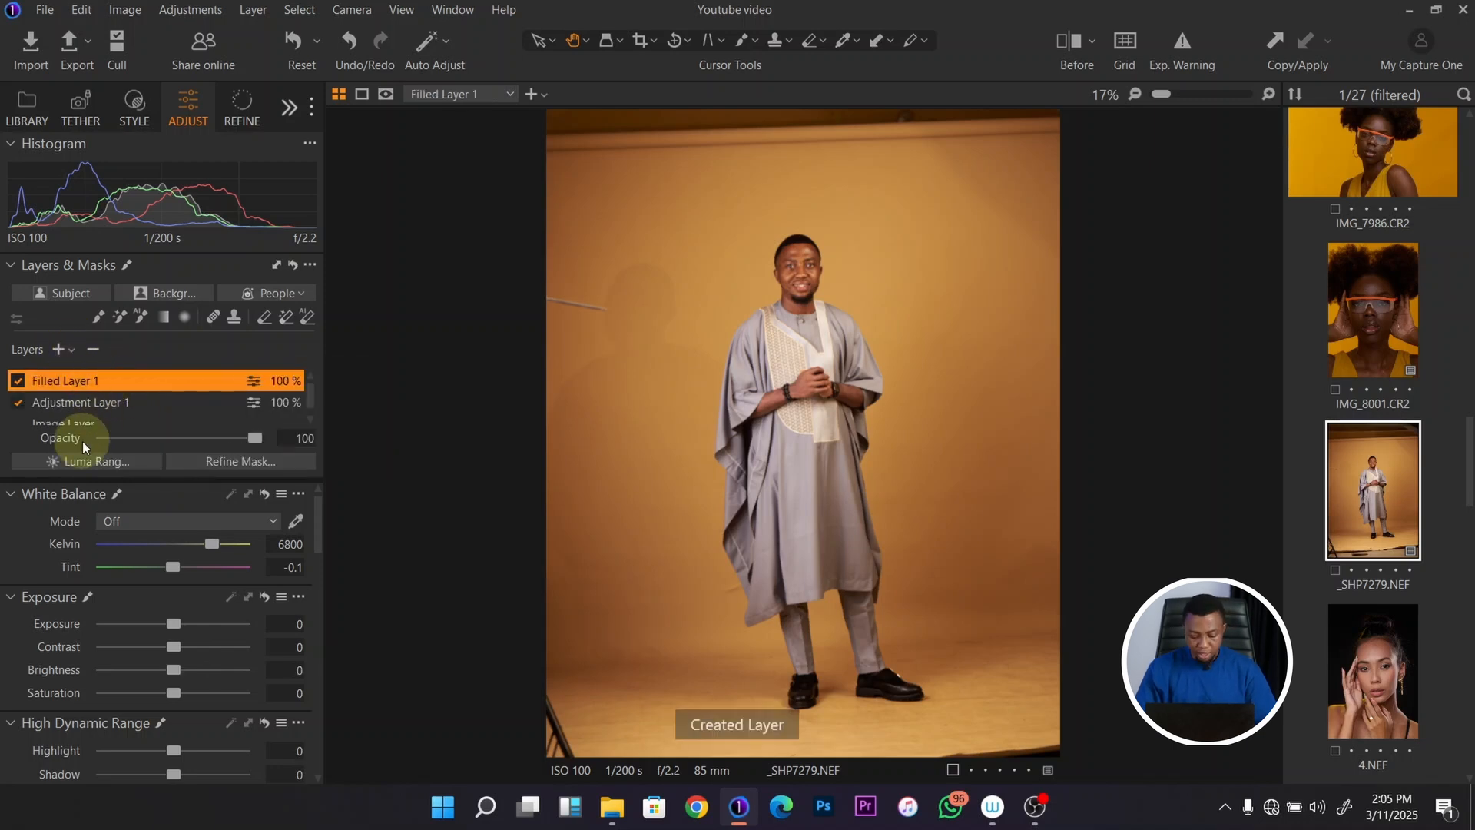
key("m")
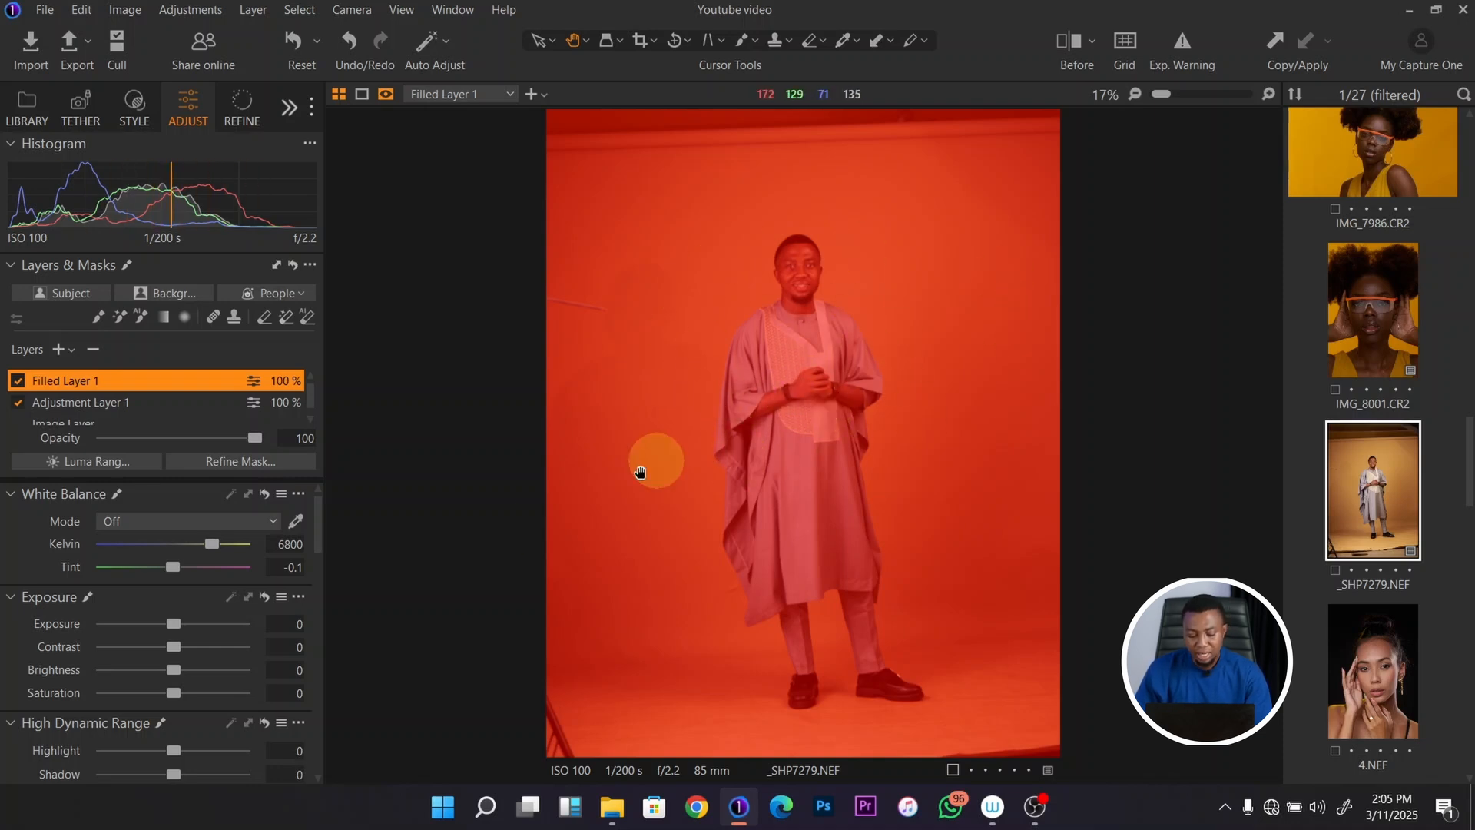
Step: Hide the mask overlay and set Brightness to 15 on the filled adjustment layer
key("m")
left_click_drag(177, 671, 200, 670)
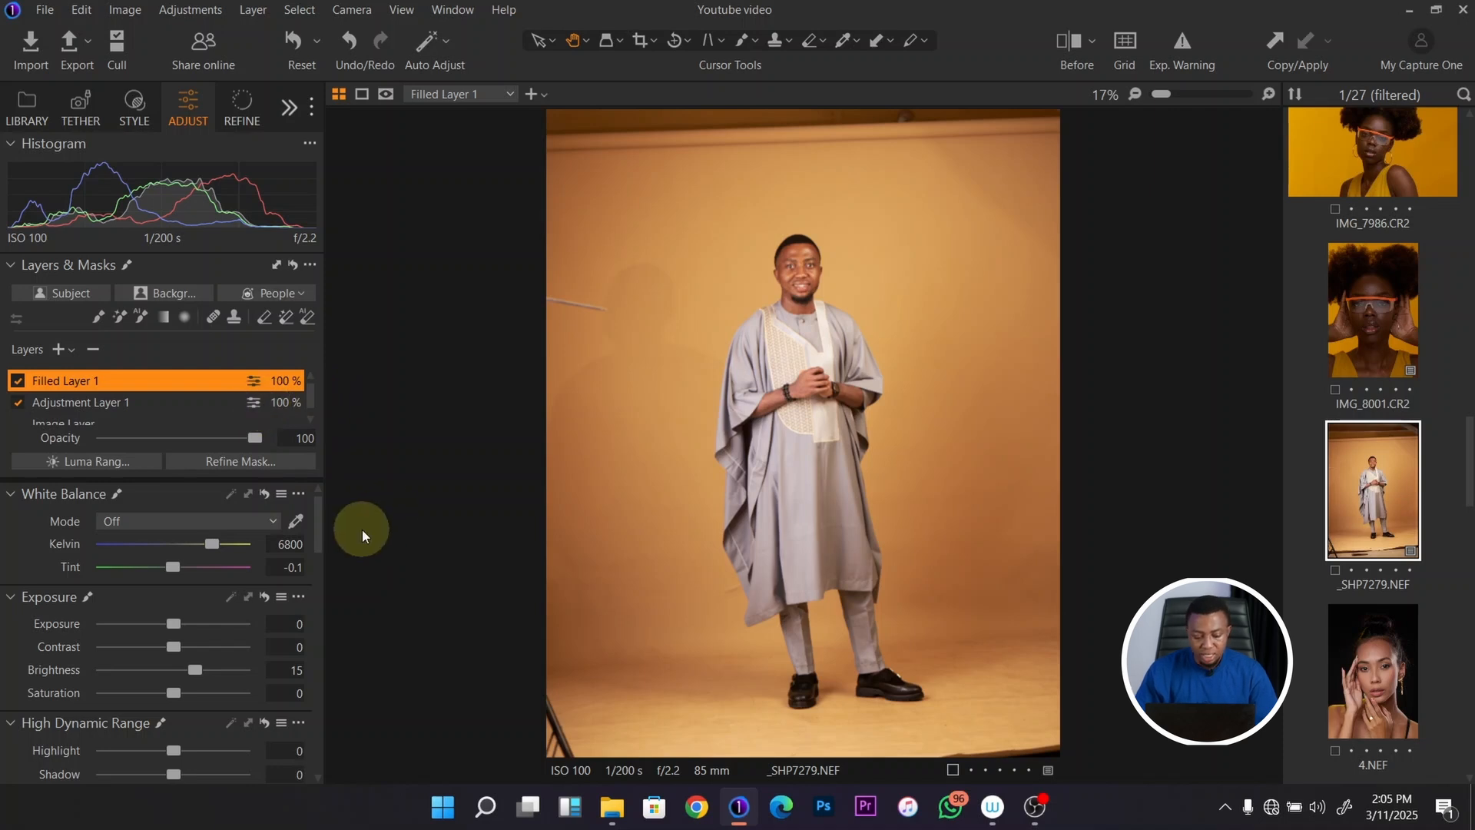
Step: Add a new clone layer and sample a clone source from the skin on the man's cheek
left_click(72, 350)
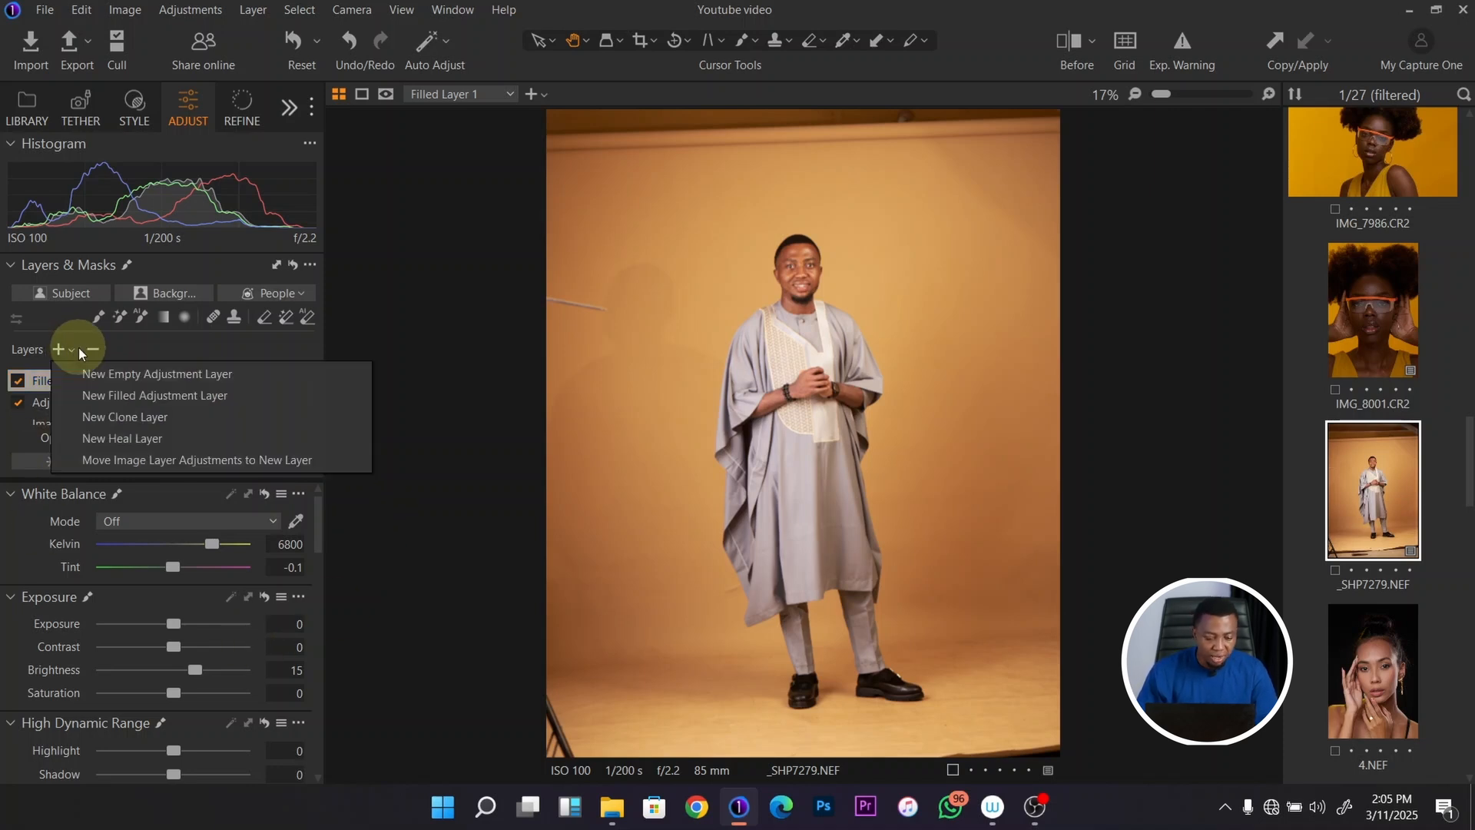
left_click(155, 417)
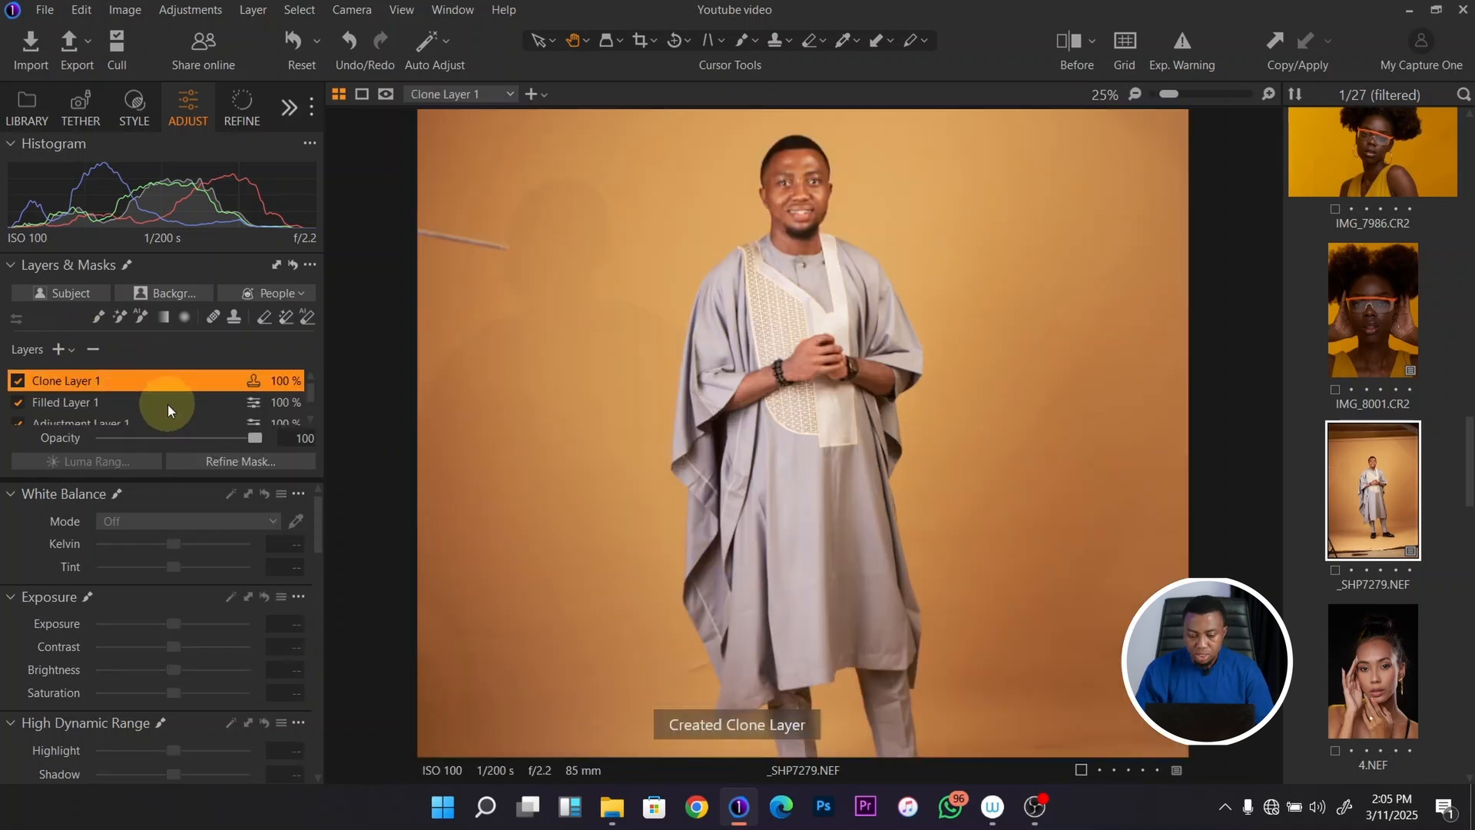
key("ctrl+plus")
key("ctrl+plus")
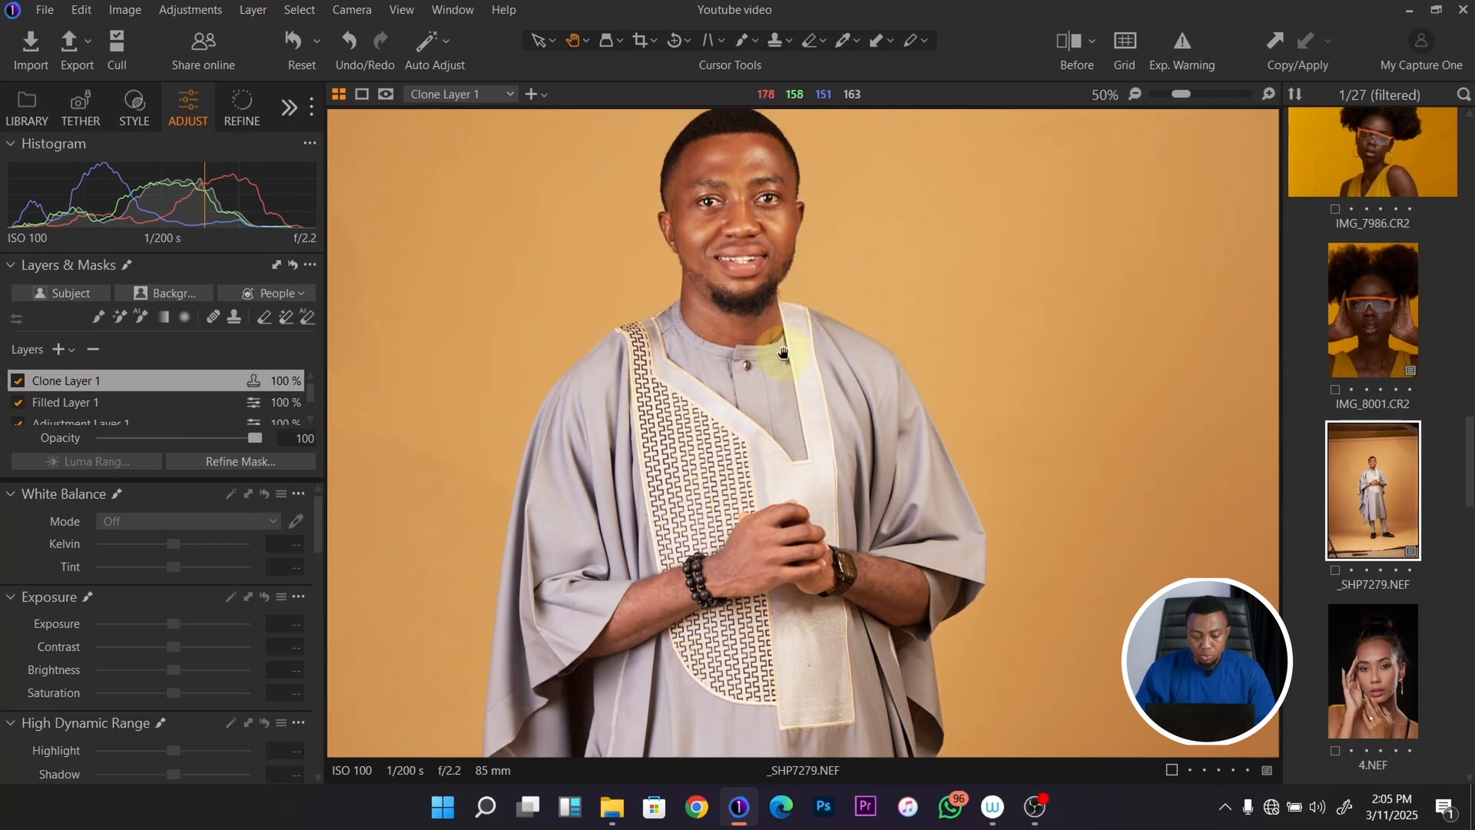
key("ctrl+plus")
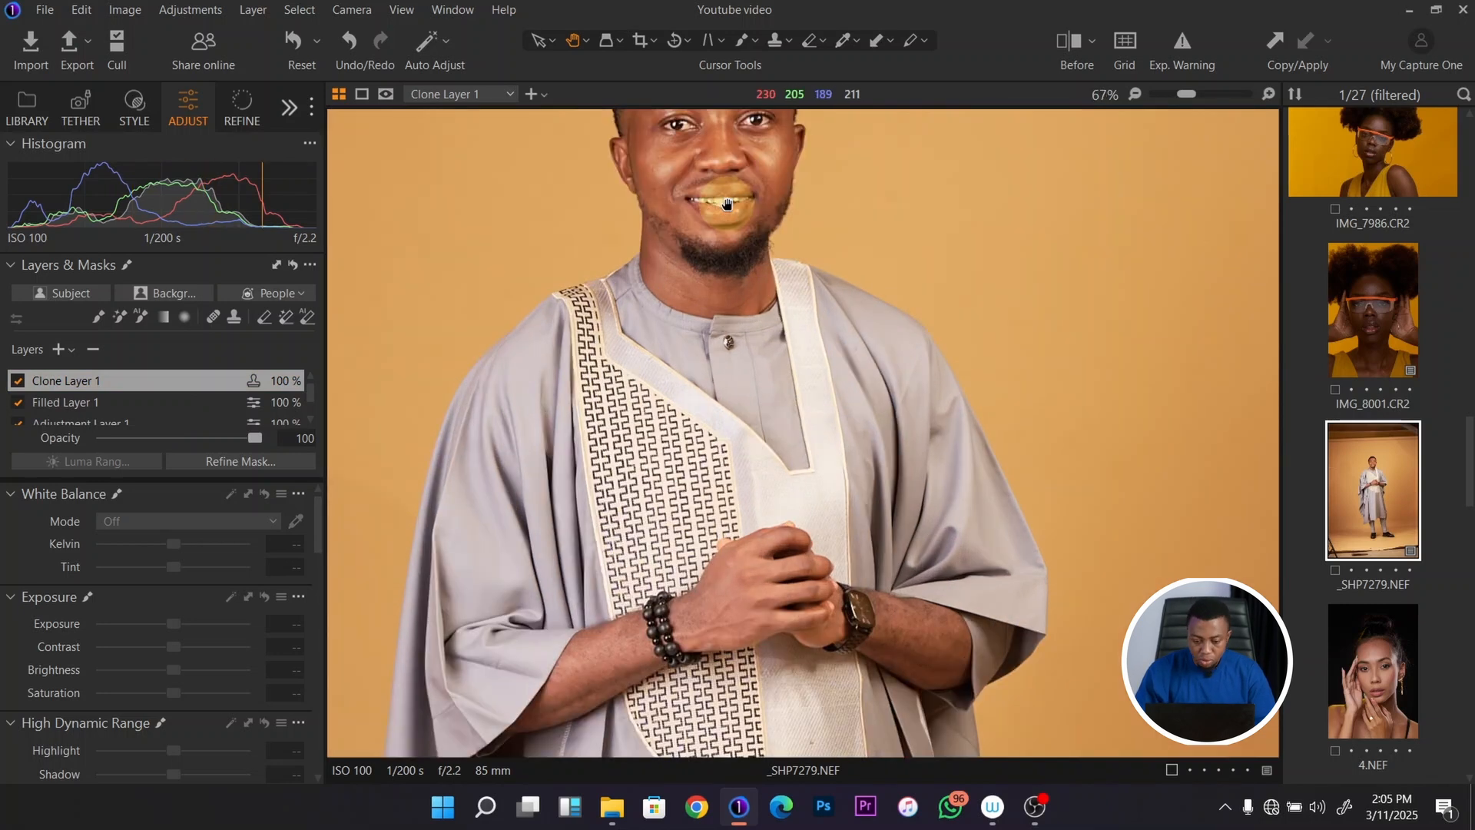
left_click_drag(715, 340, 702, 471)
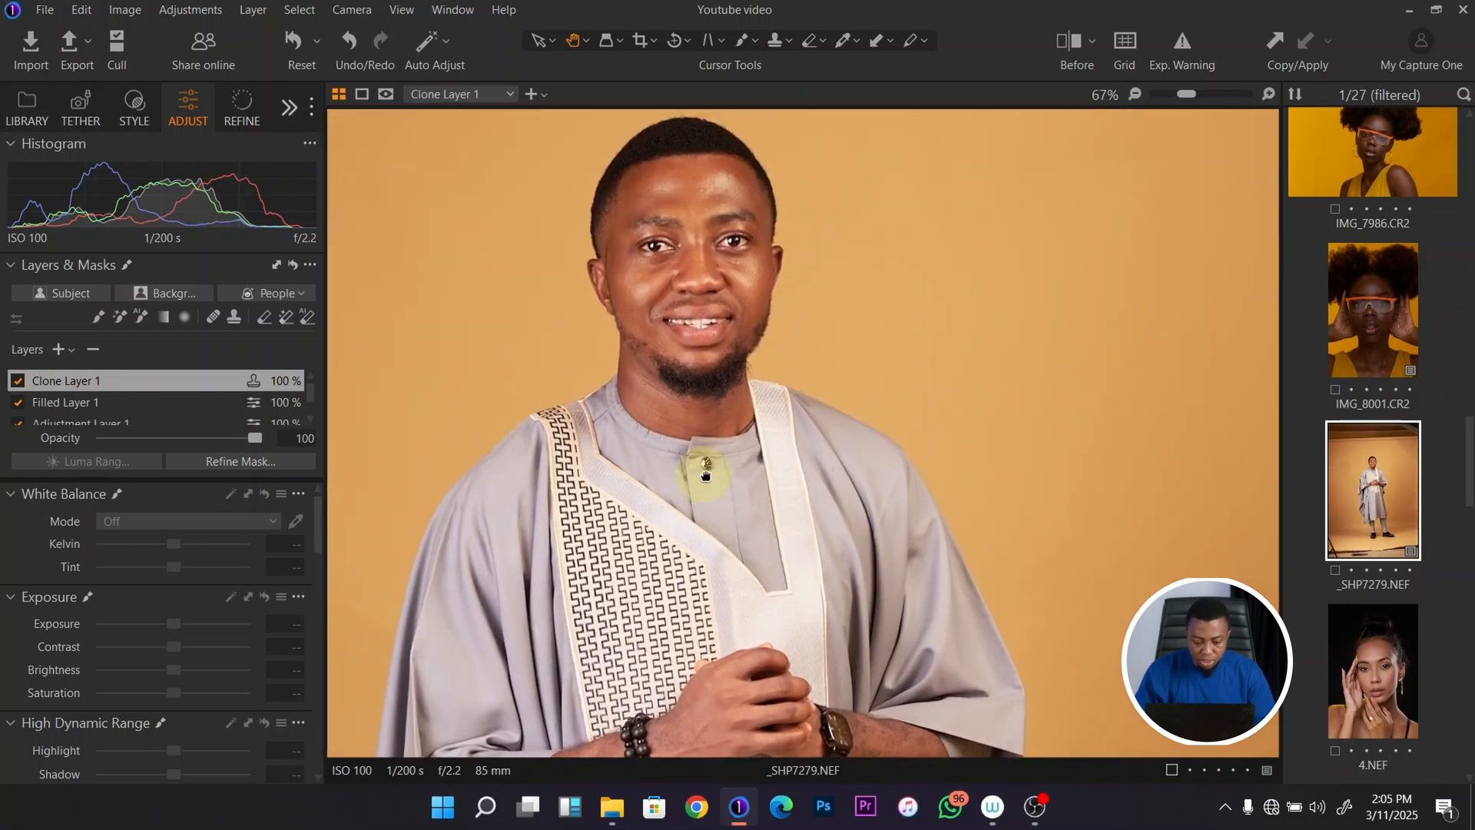
left_click(234, 318)
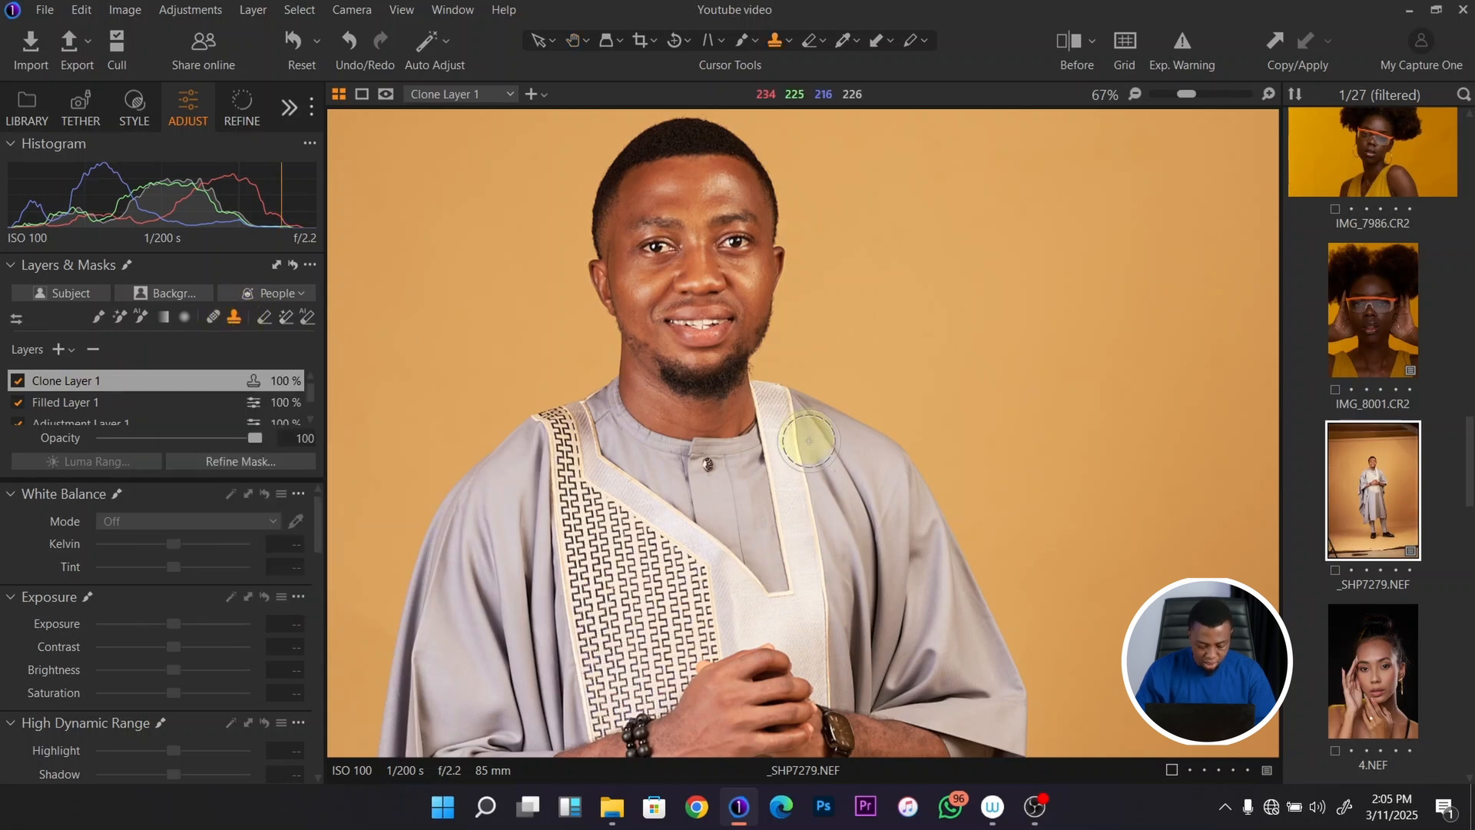
left_click(635, 311, "alt")
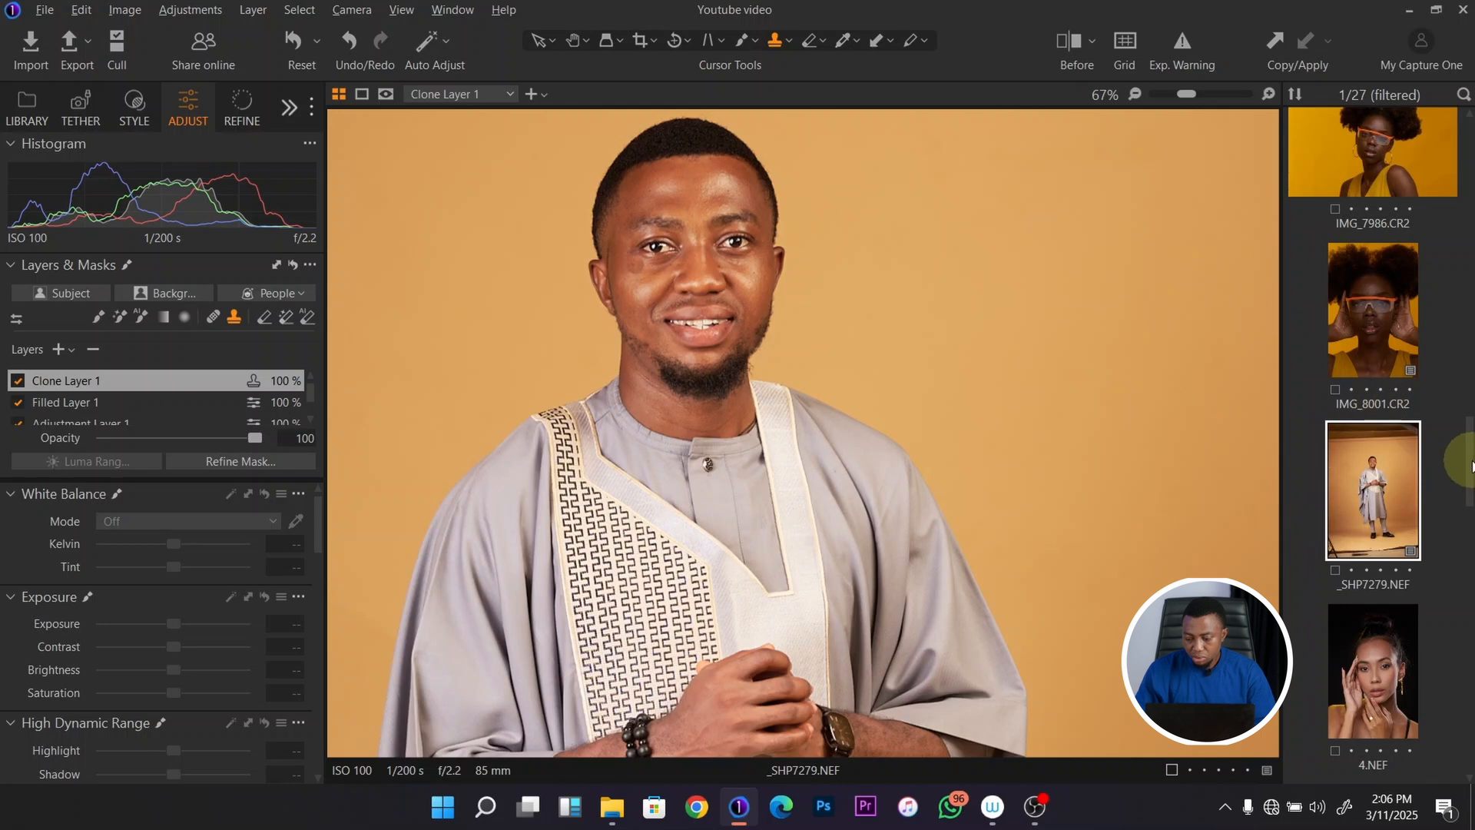
Step: Deselect the current photo and open 4.NEF for editing
key("ctrl+d")
scroll(1468, 492, "down", 5)
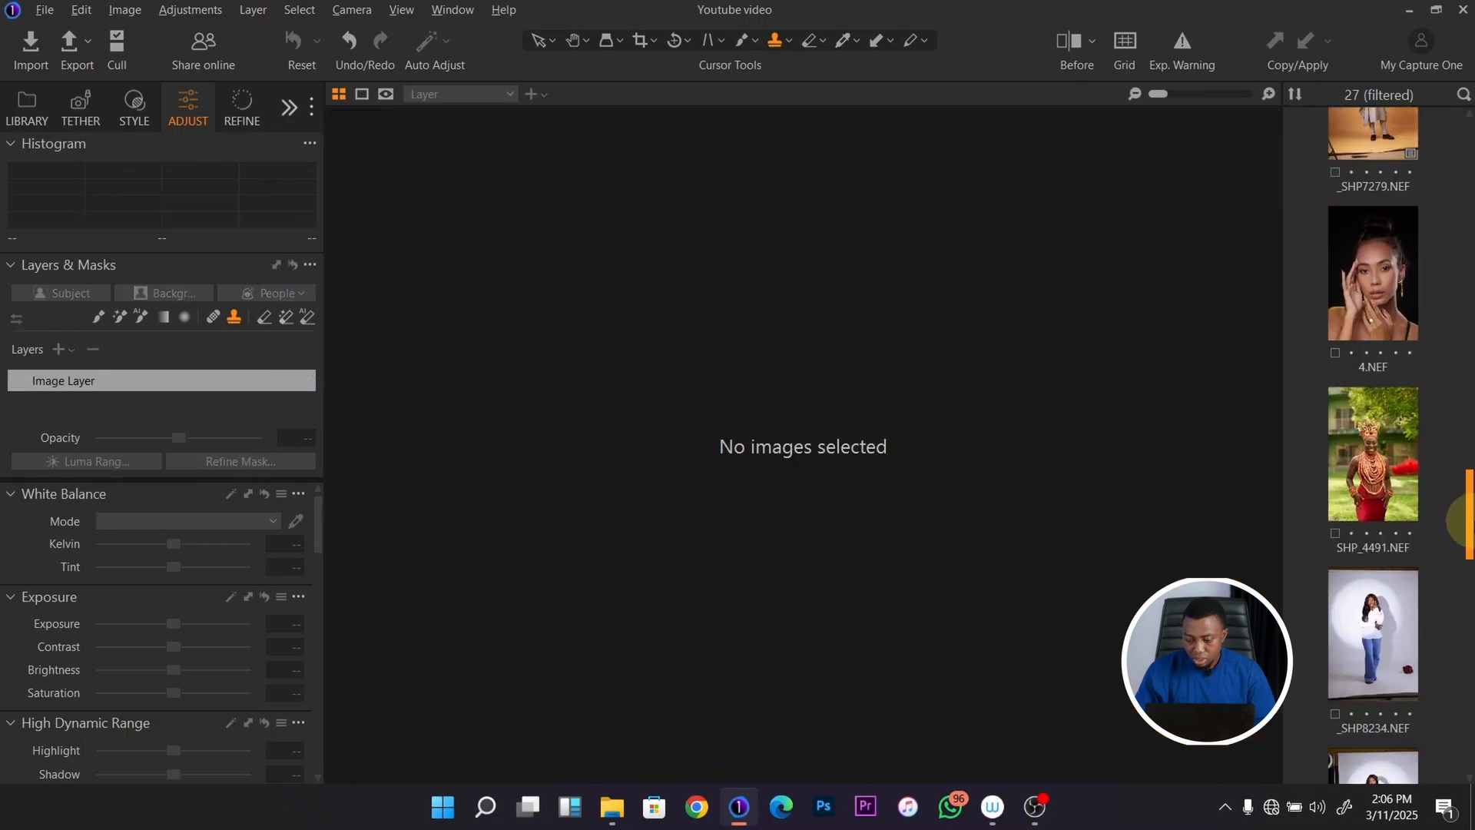
left_click(1345, 286)
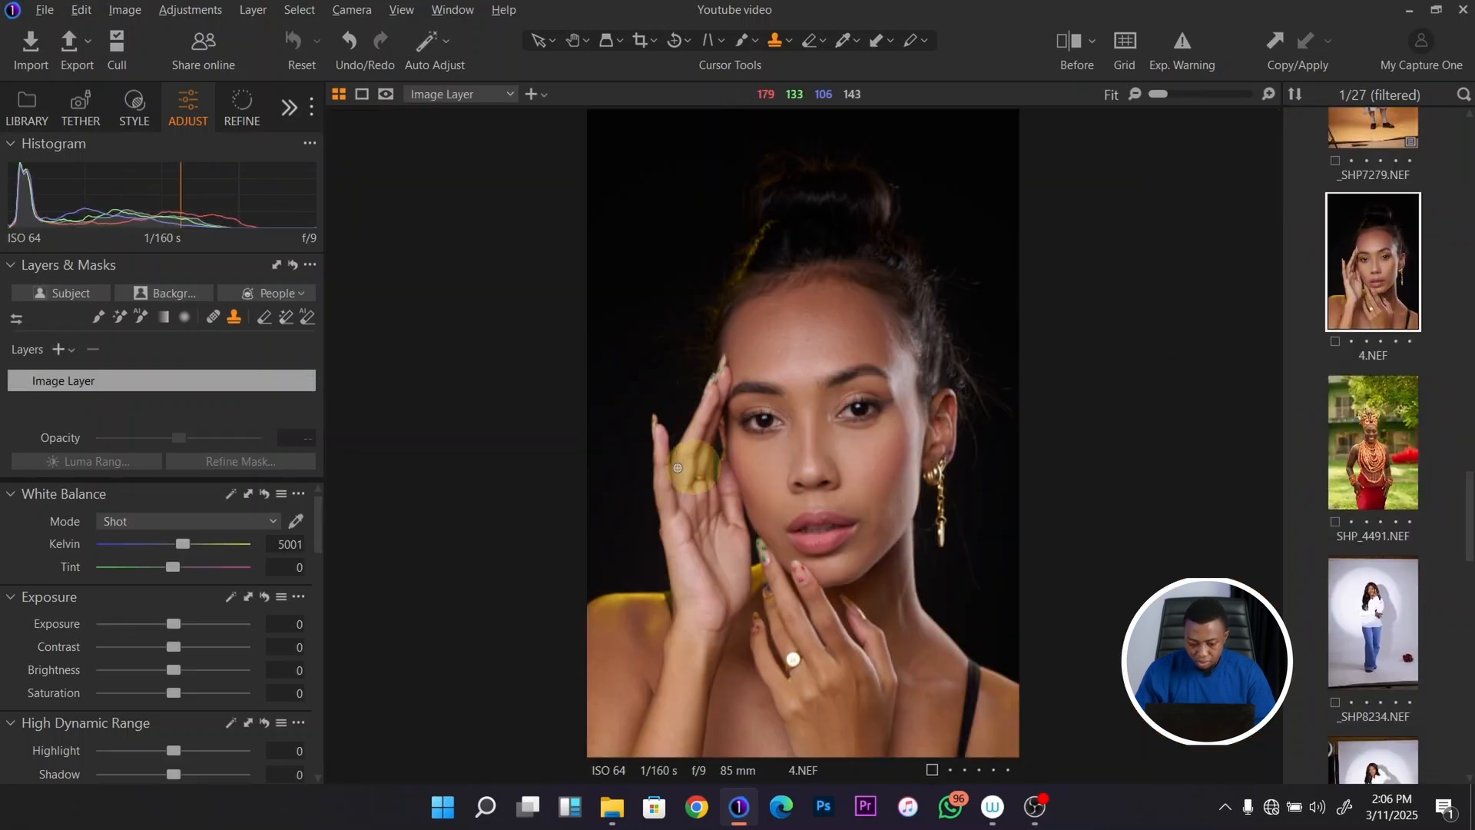
Step: Clone skin at the bridge of the woman's nose and compare the photo with the clone layer off and on
scroll(658, 466, "up", 3)
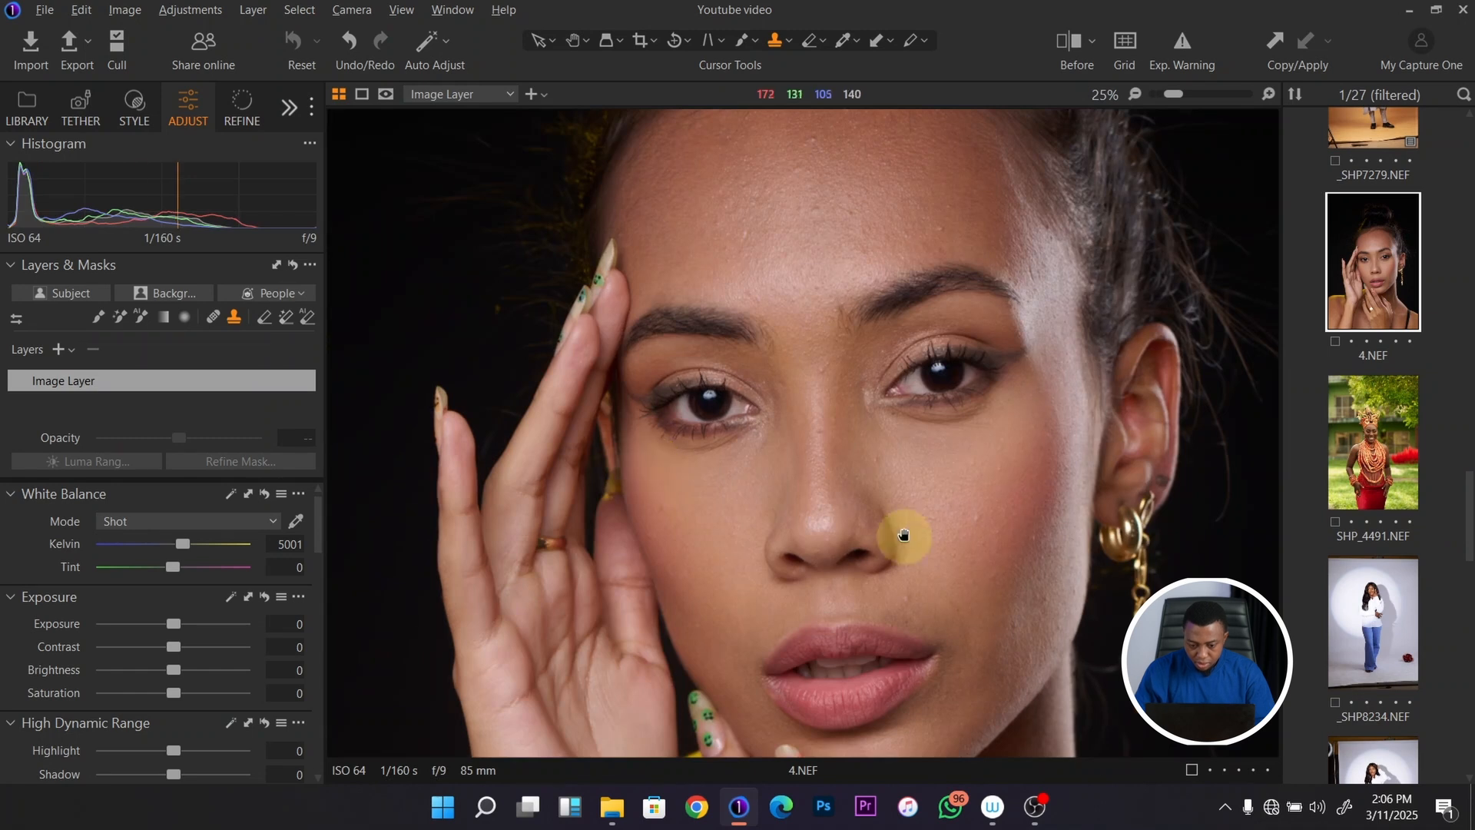
left_click_drag(833, 484, 780, 491)
scroll(744, 465, "up", 1)
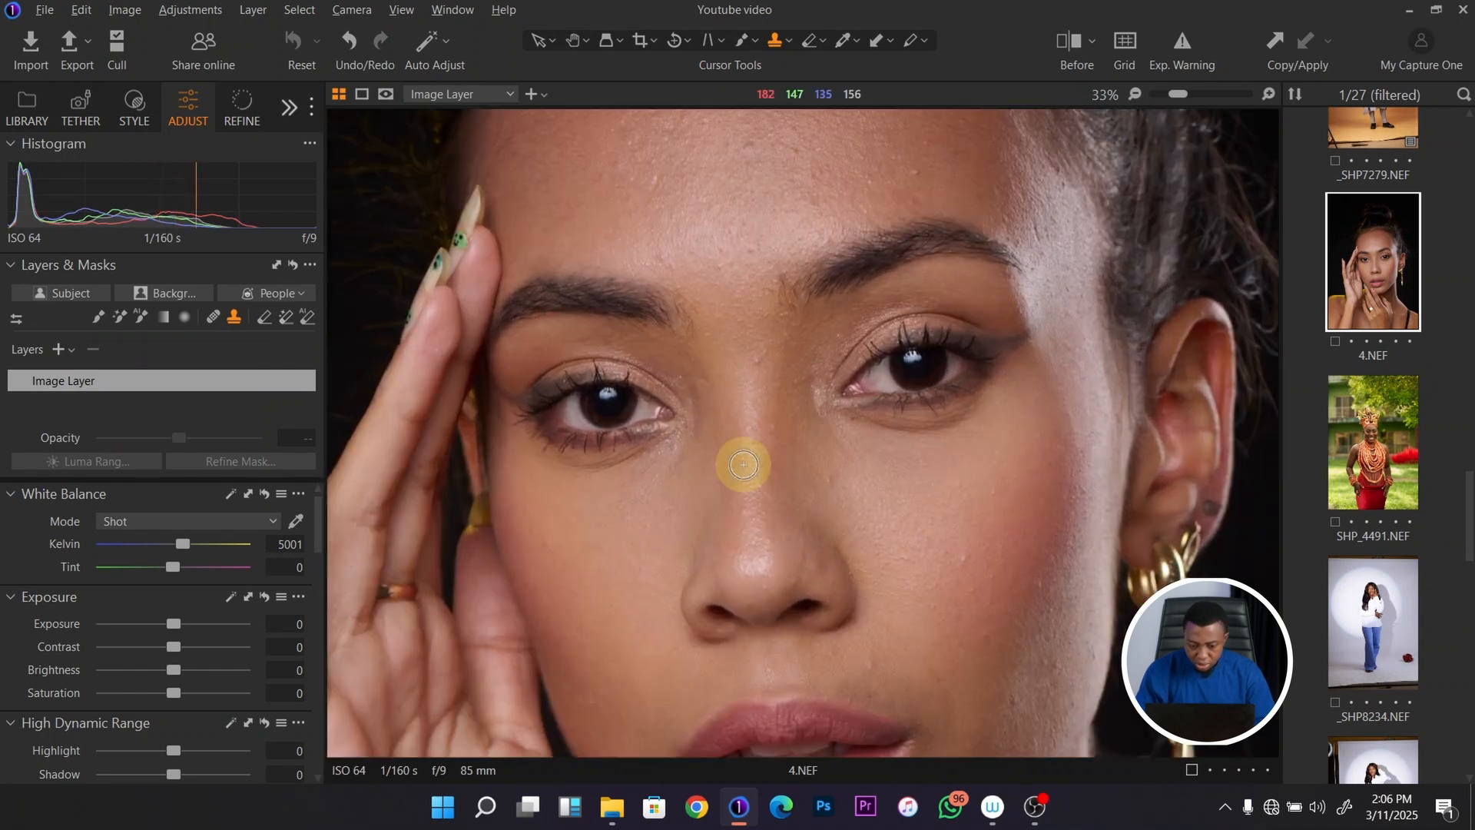
scroll(743, 464, "up", 1)
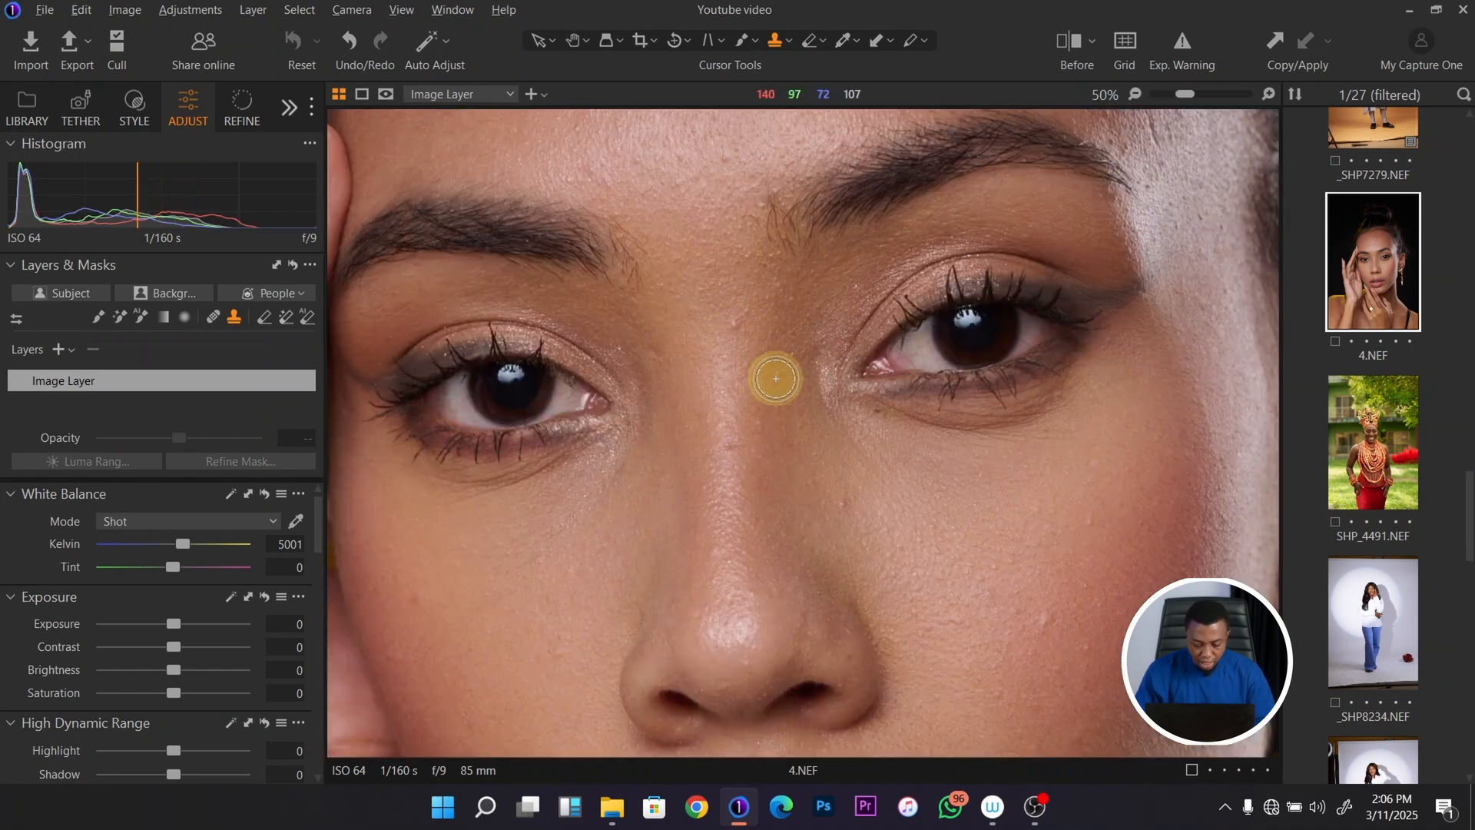
left_click(698, 347, "alt")
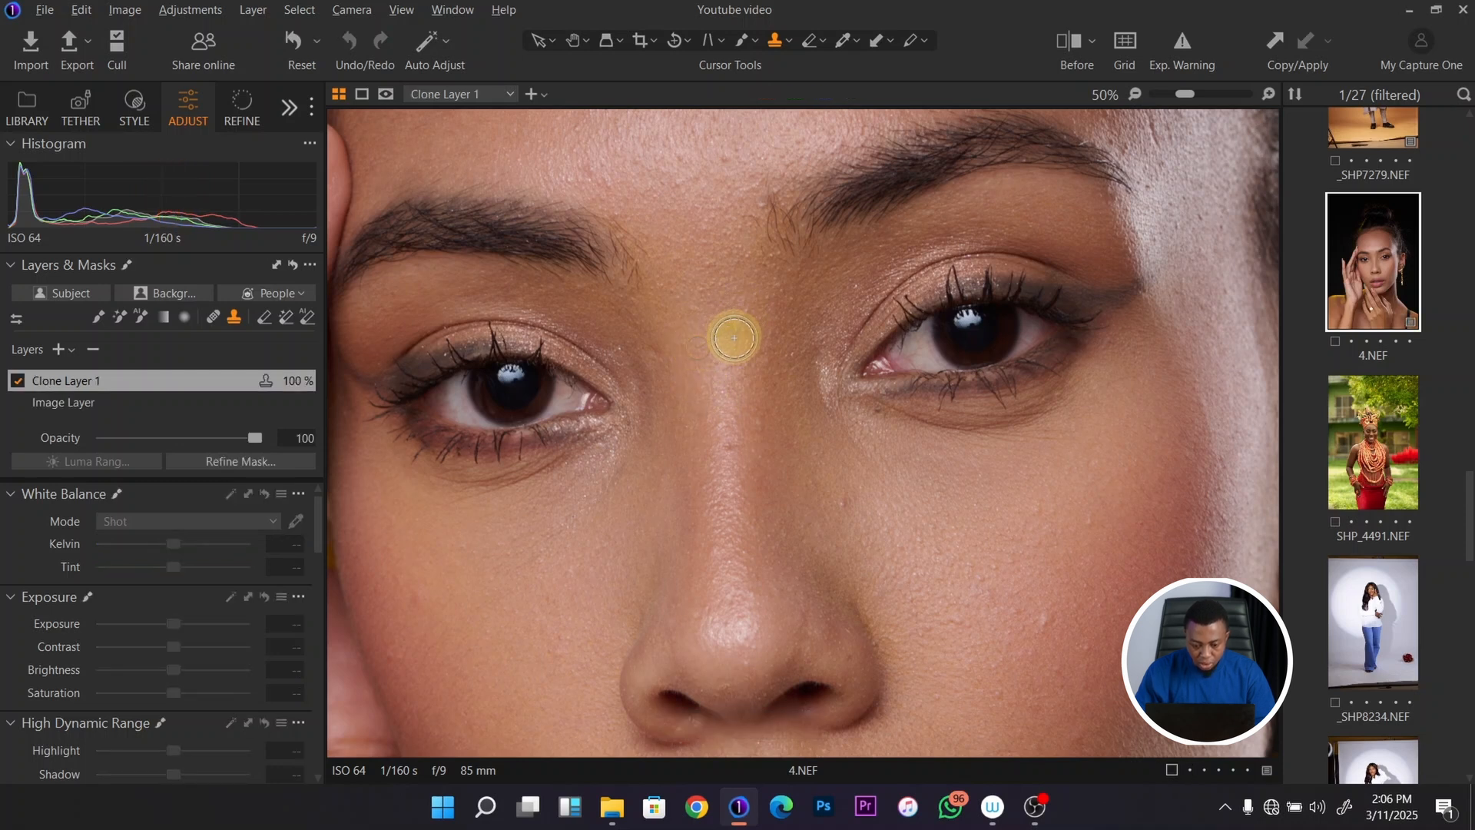
left_click(17, 381)
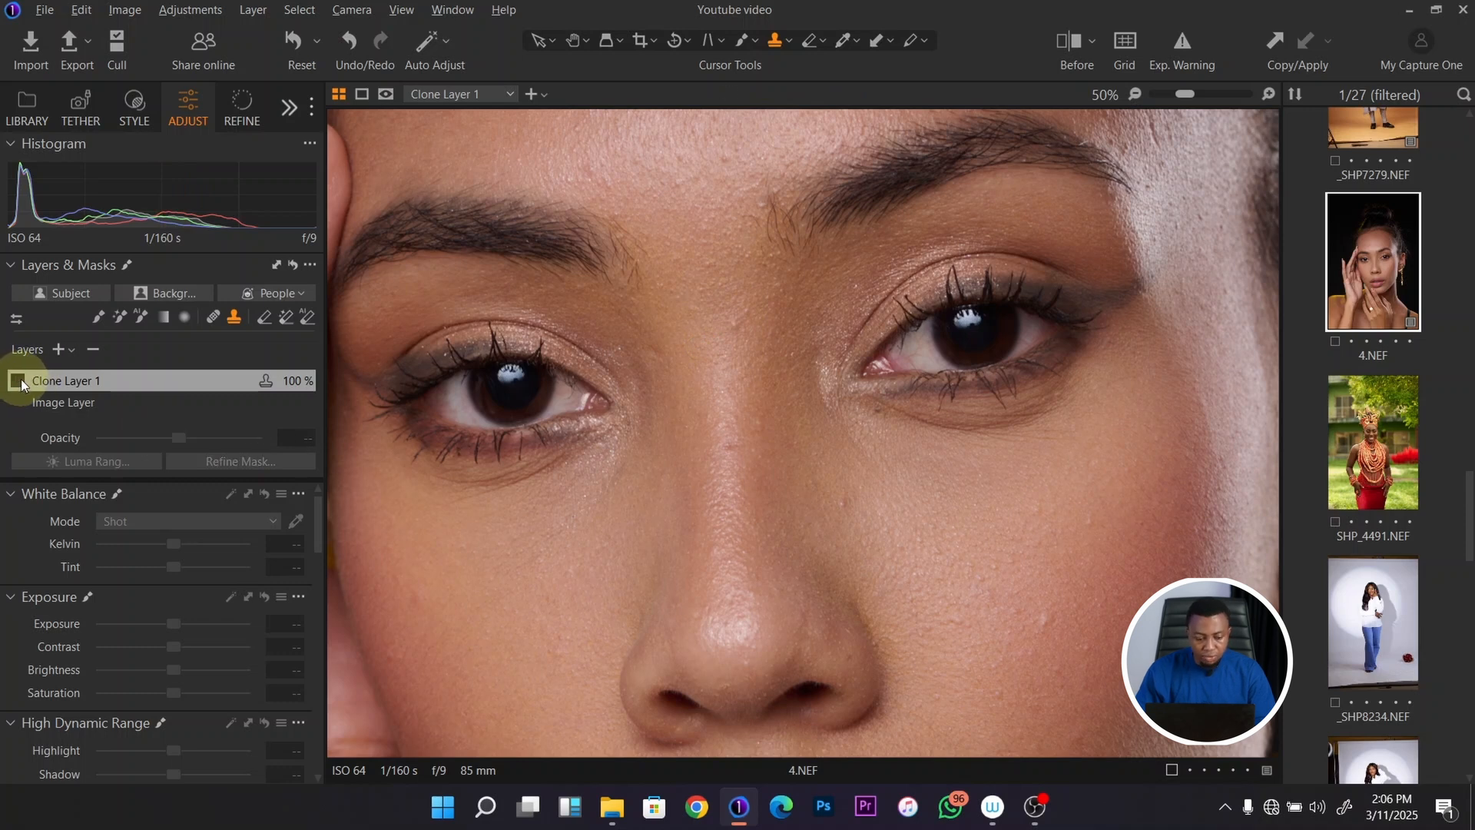
left_click(17, 381)
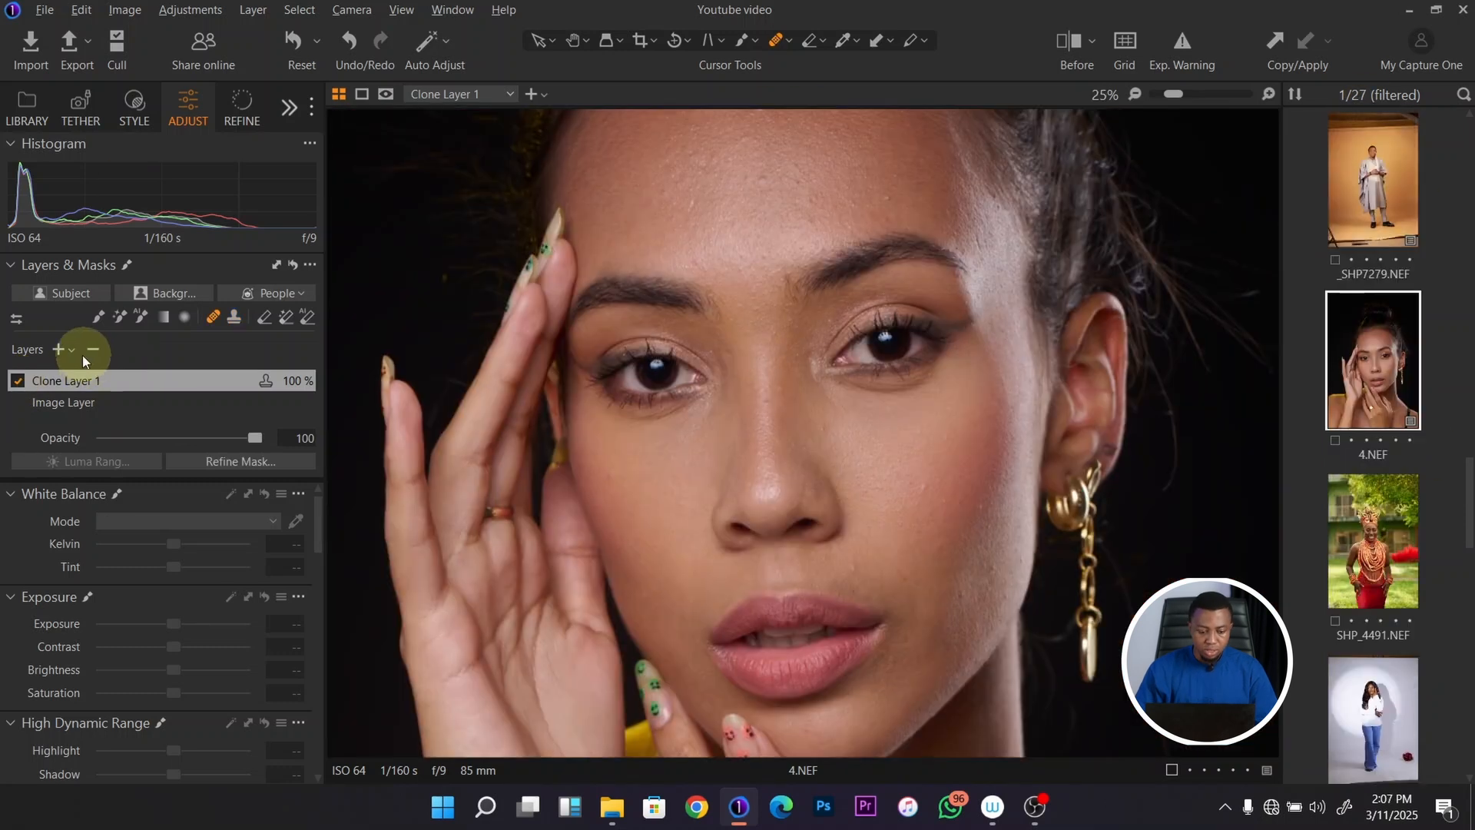
Step: Add a new heal layer, heal a spot on the woman's cheek, and compare the layer off and on
left_click(72, 349)
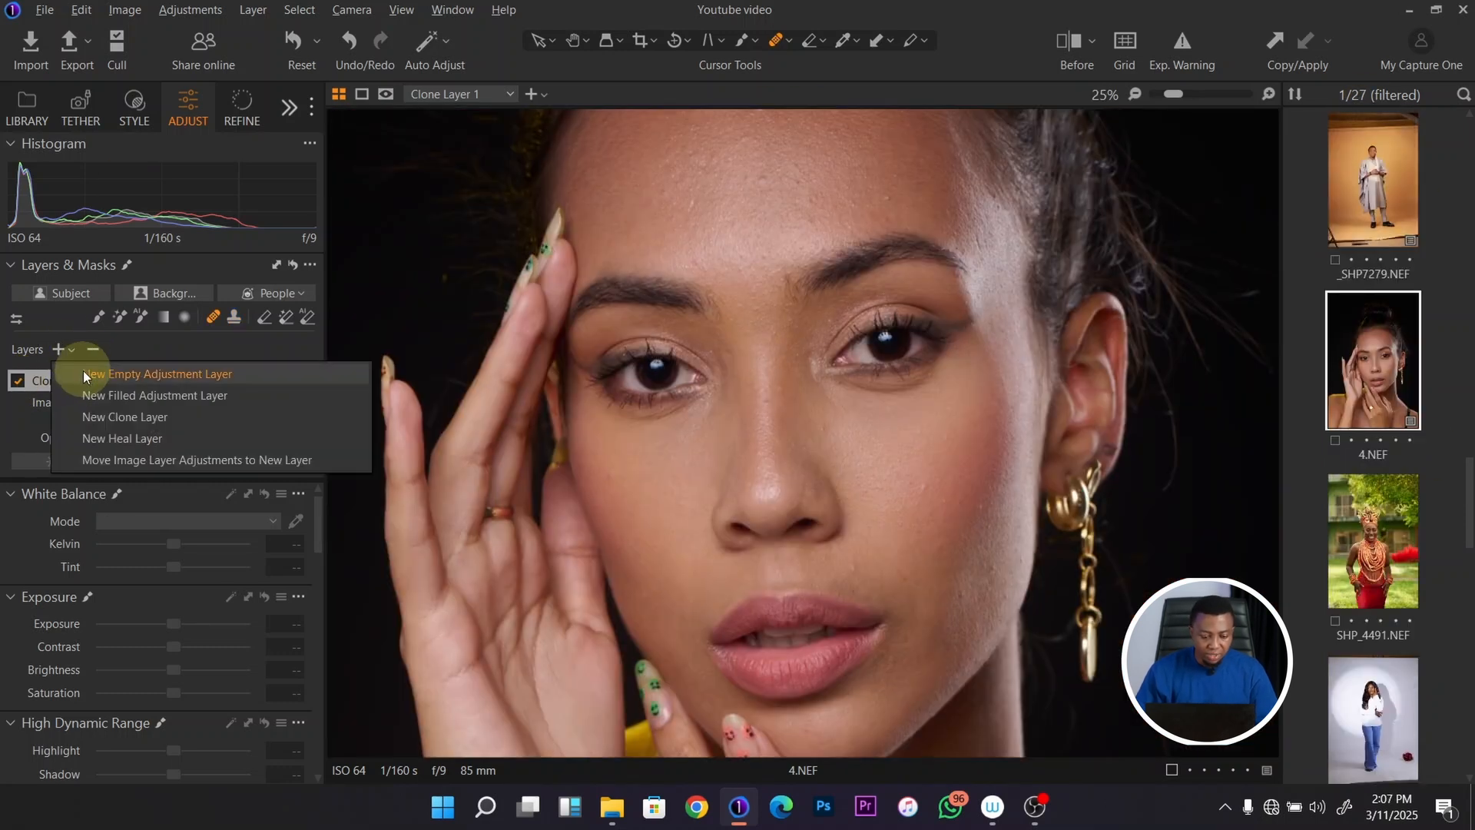
left_click(169, 437)
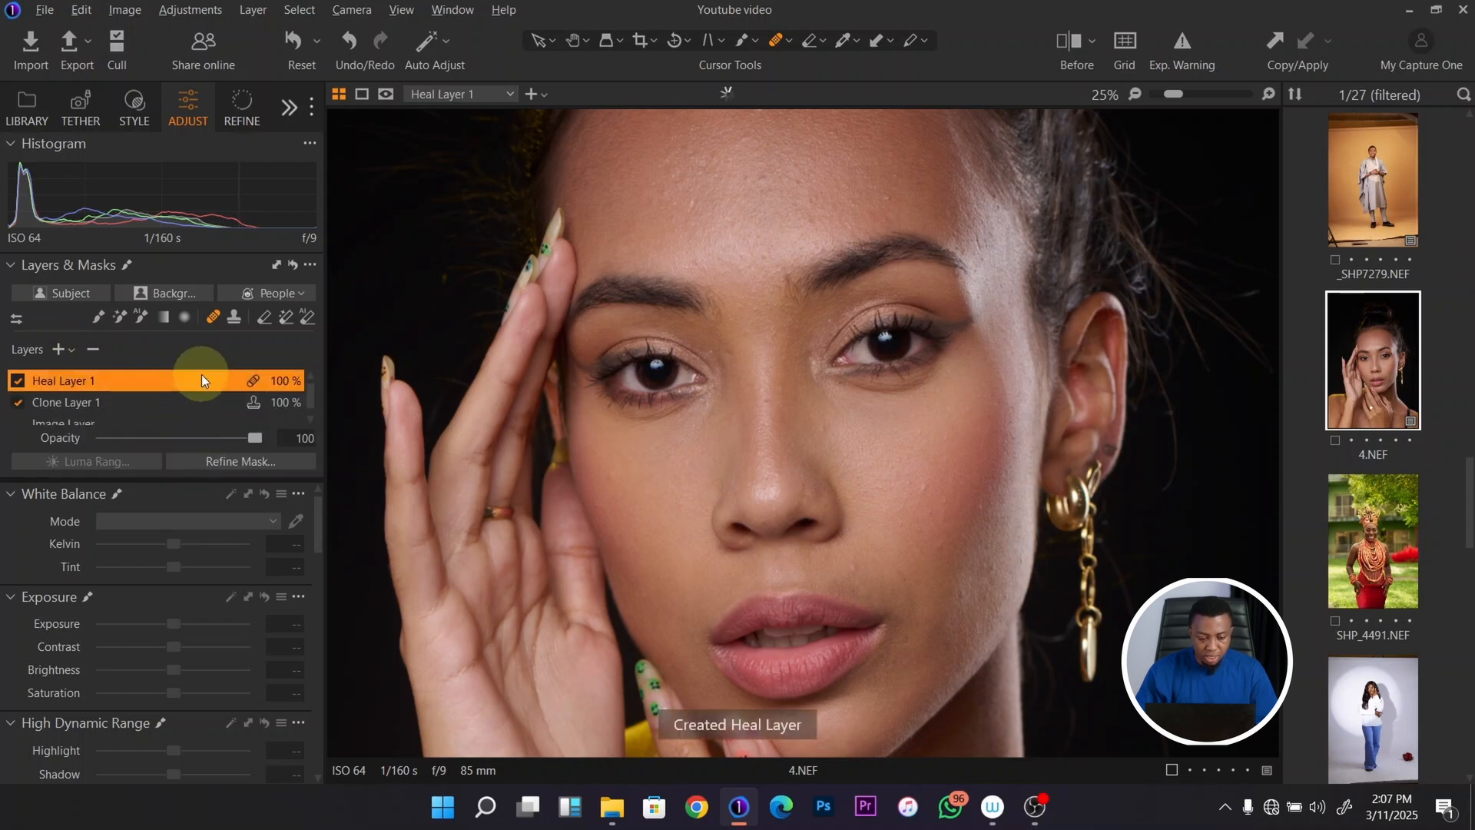
left_click(203, 321)
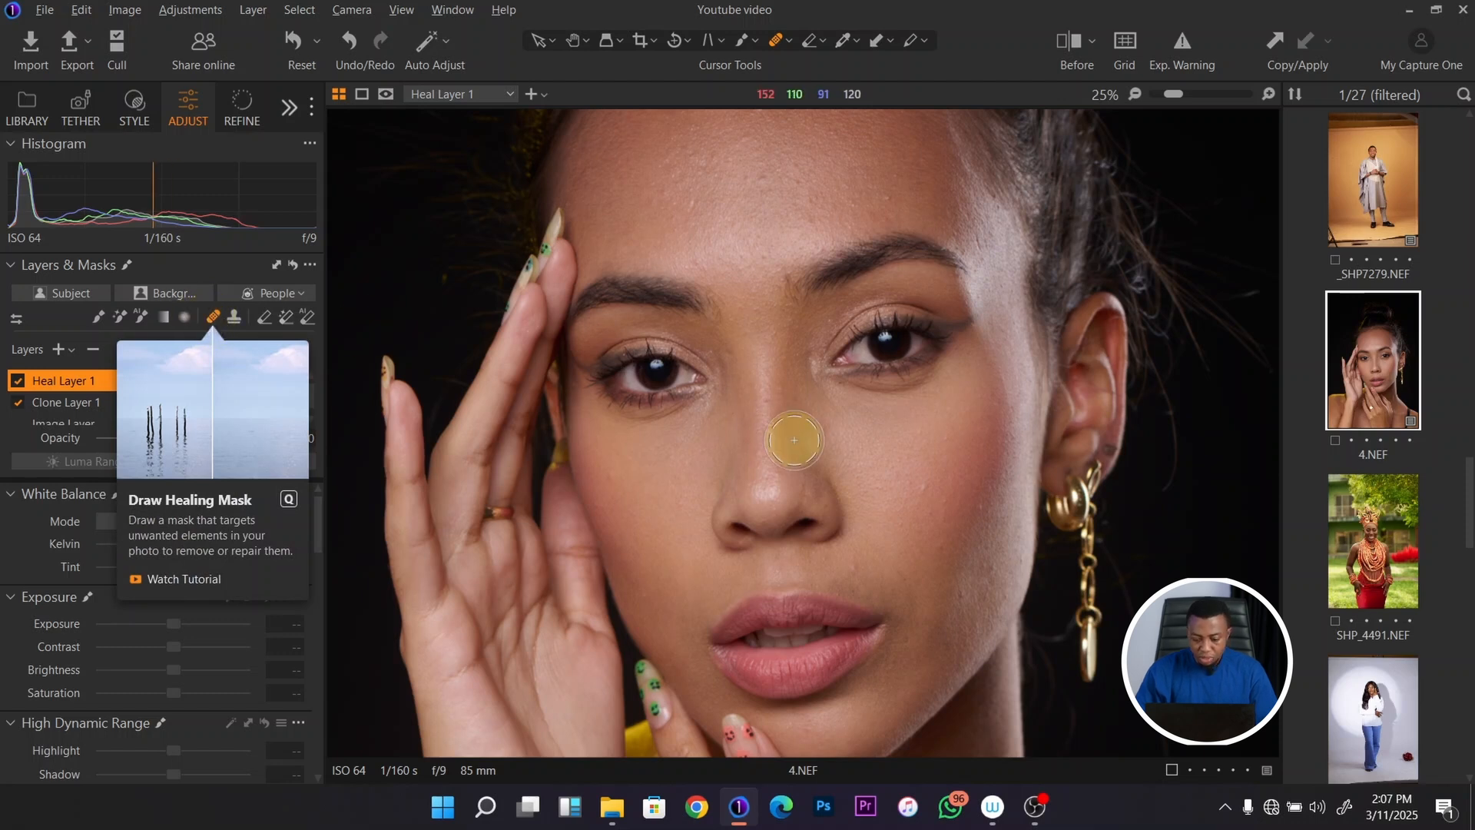
left_click(923, 488)
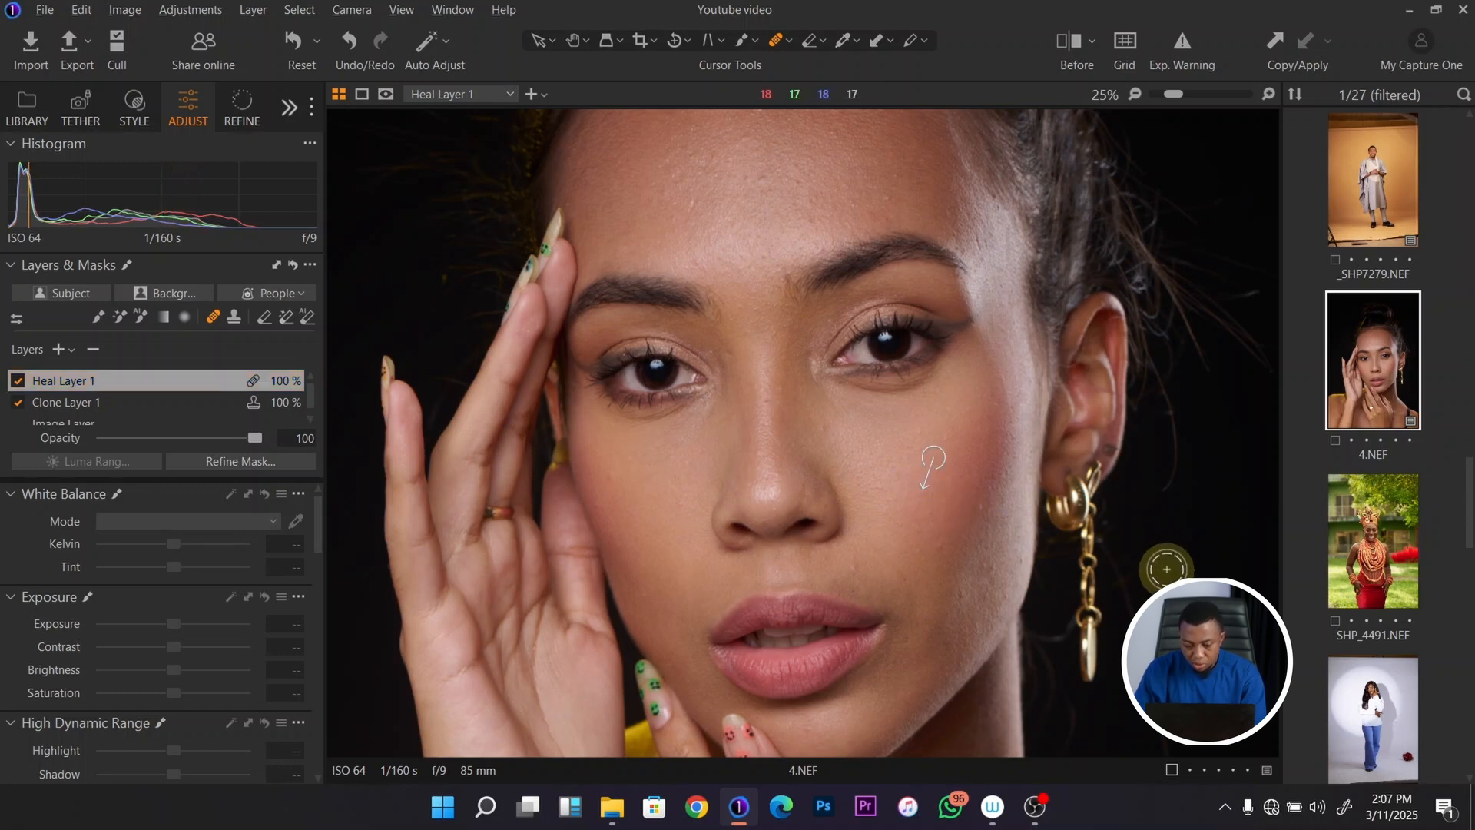
left_click(17, 381)
left_click(16, 382)
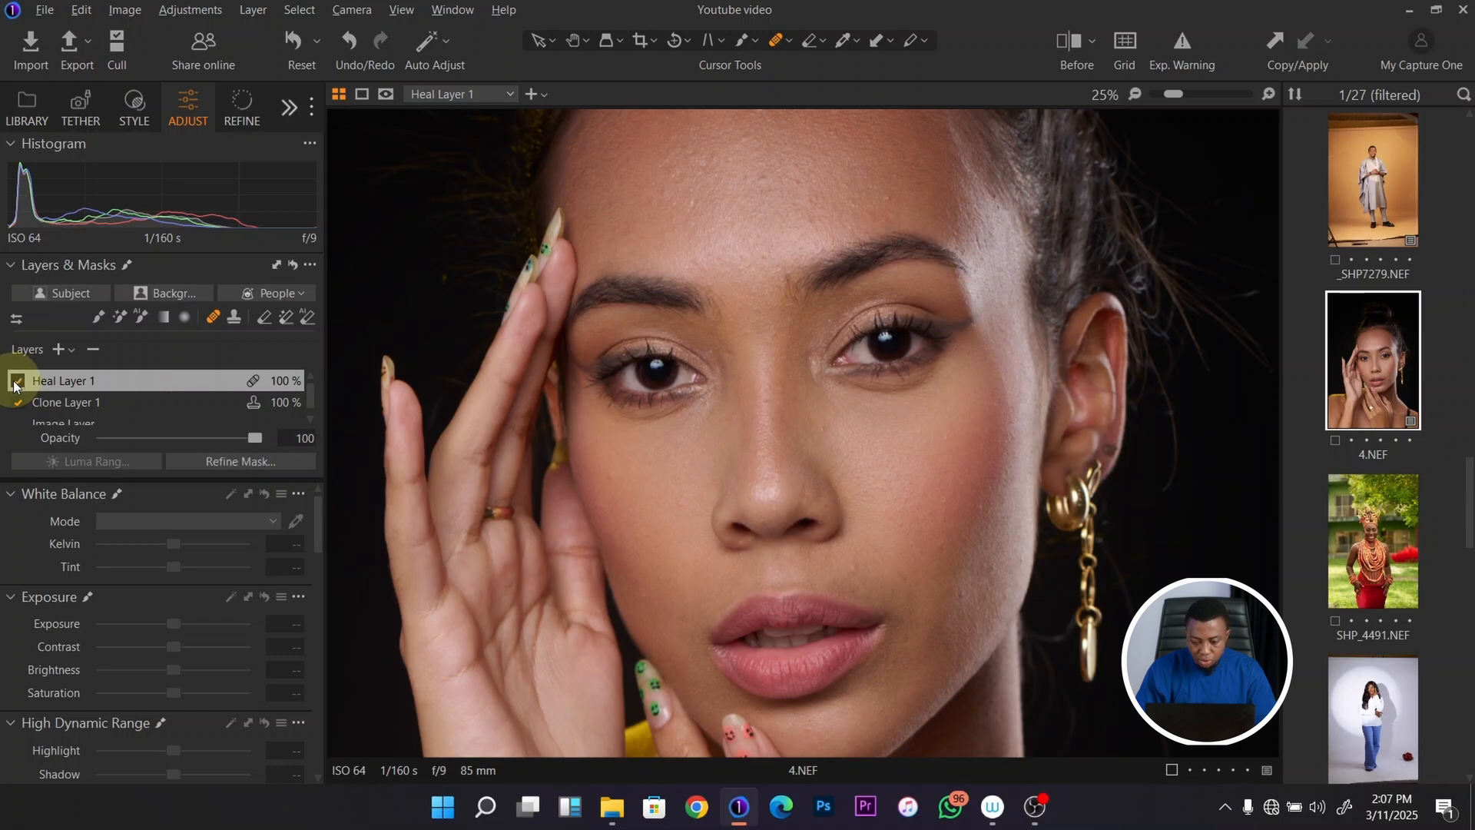
Step: Move the Image Layer adjustments of 4.NEF to a new layer and fit the whole photo in view
left_click(71, 352)
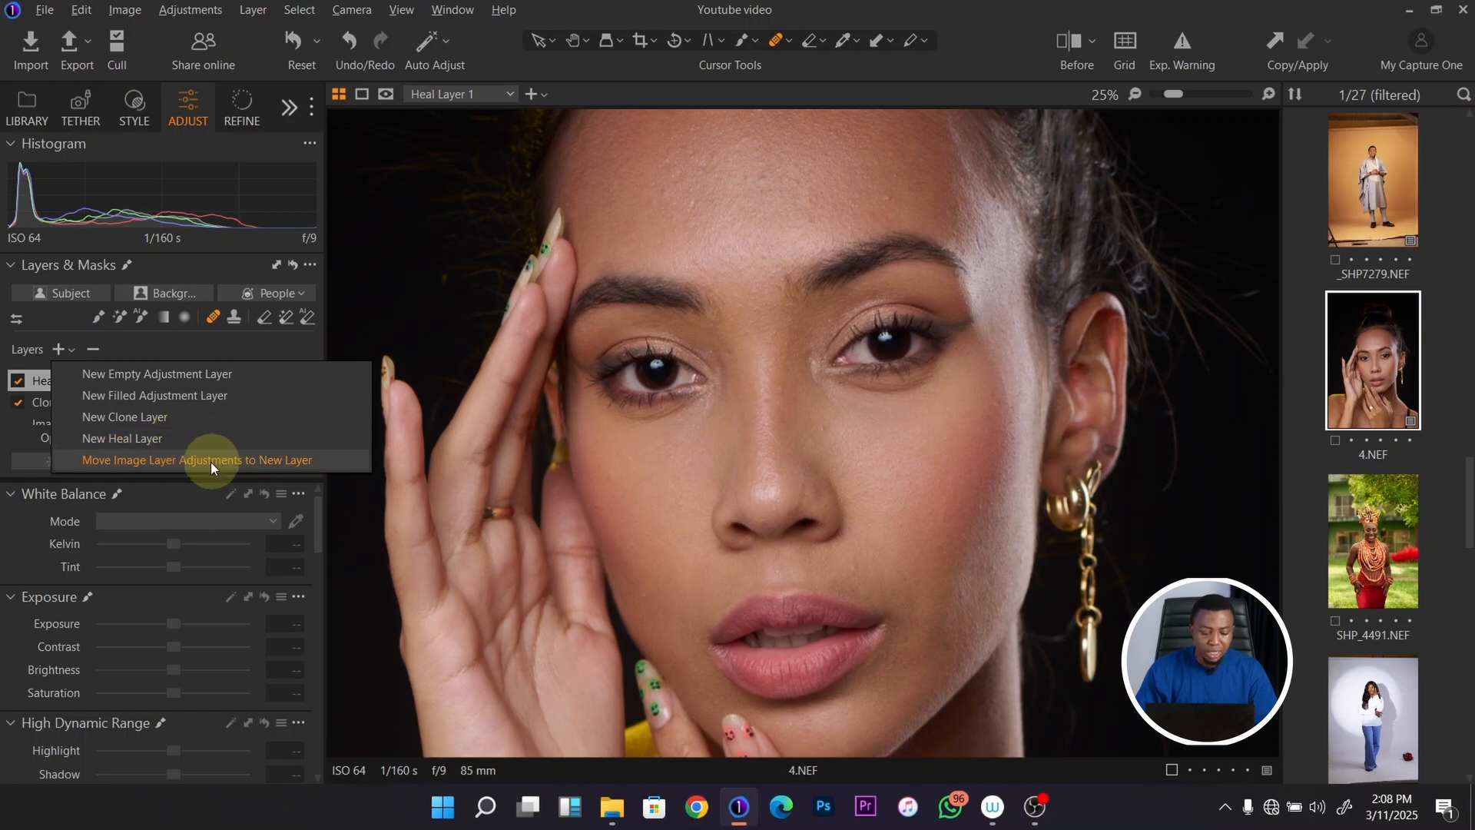
left_click(206, 459)
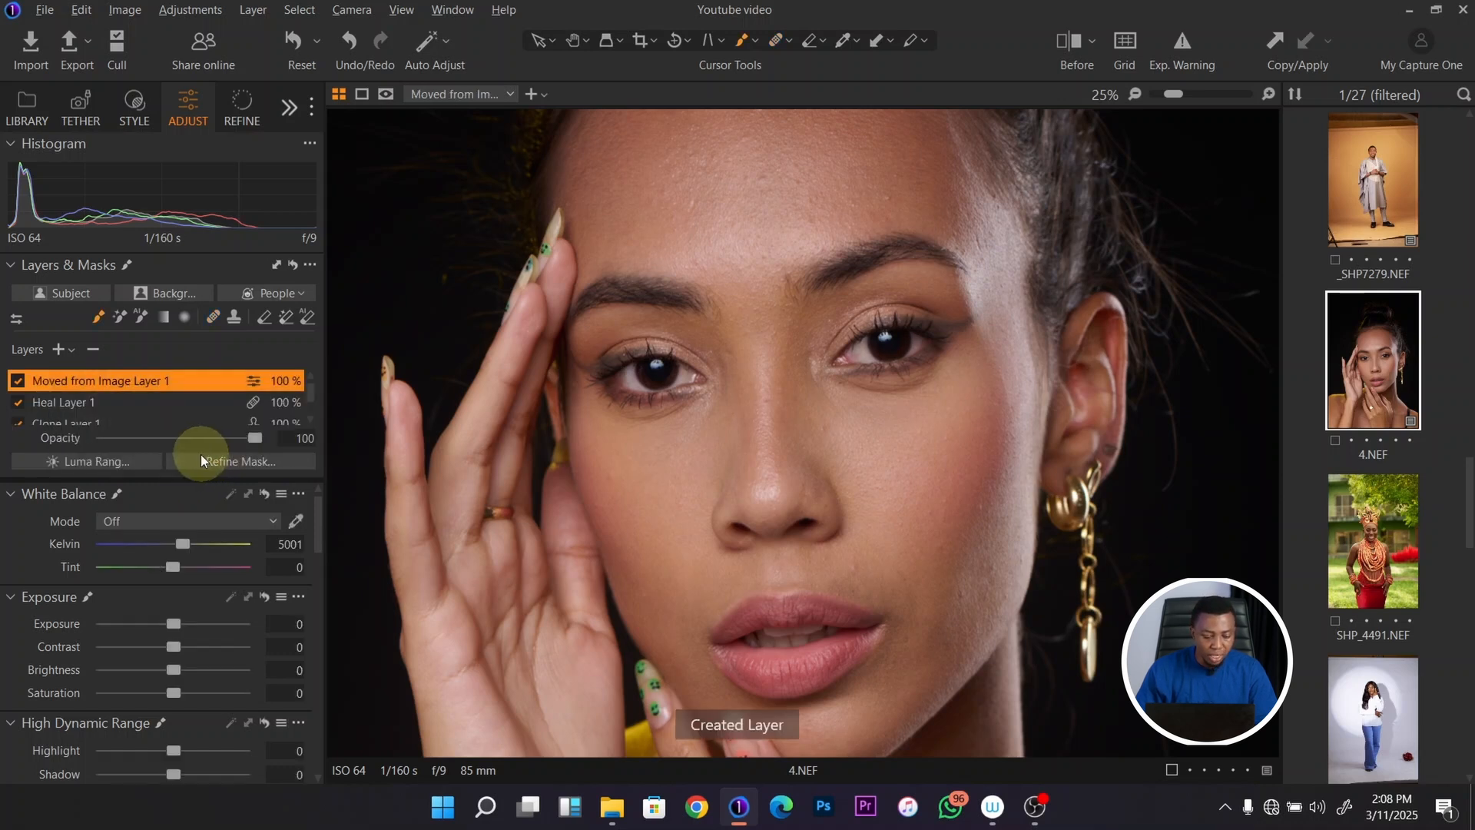
key("ctrl+0")
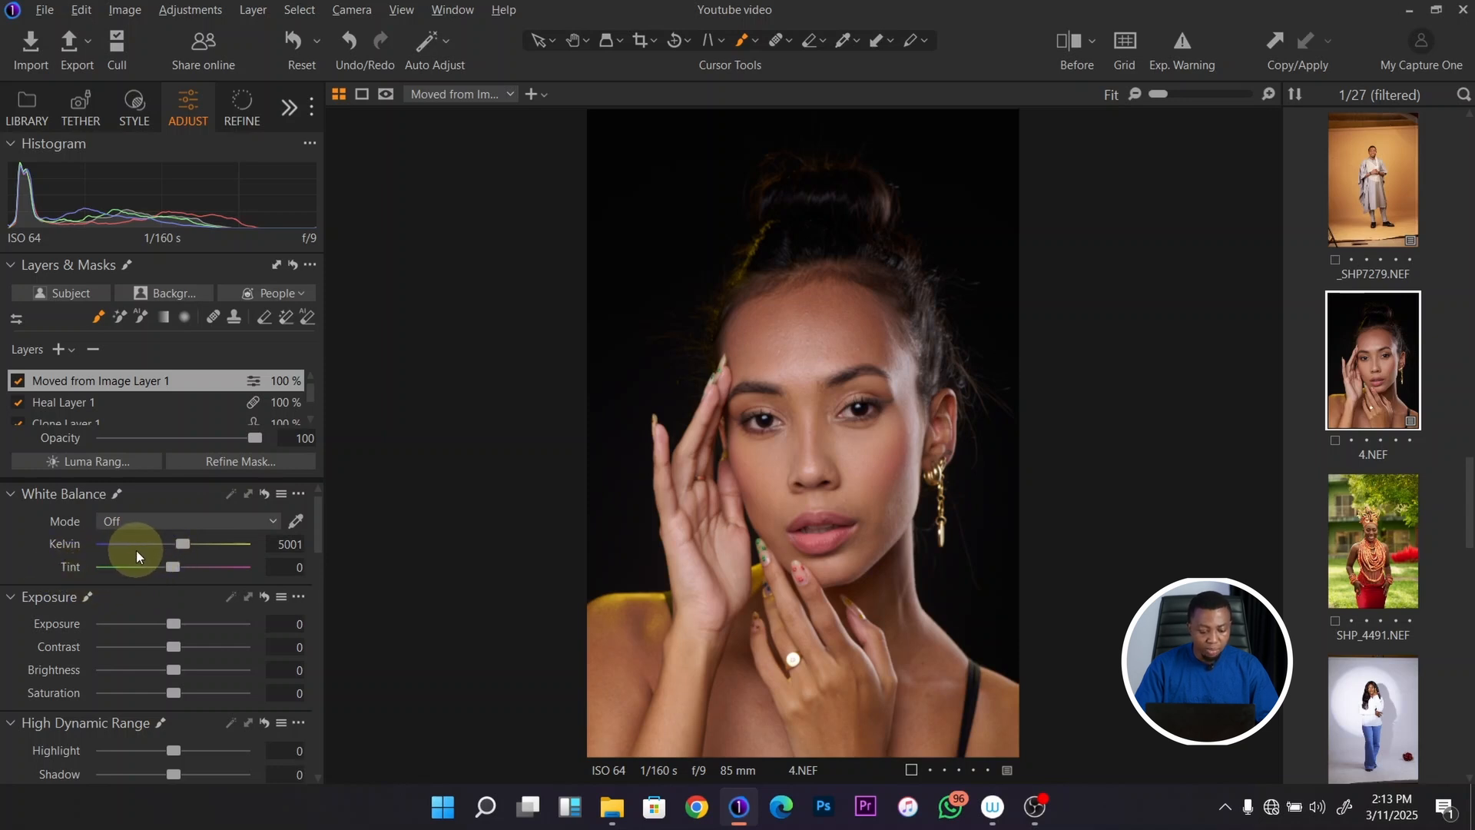
Step: Set the white balance of the moved adjustments layer to Kelvin 4434 and Tint 7.6
mouse_move(181, 545)
left_mouse_down()
mouse_move(138, 547)
mouse_move(224, 554)
mouse_move(146, 553)
mouse_move(172, 551)
left_mouse_up()
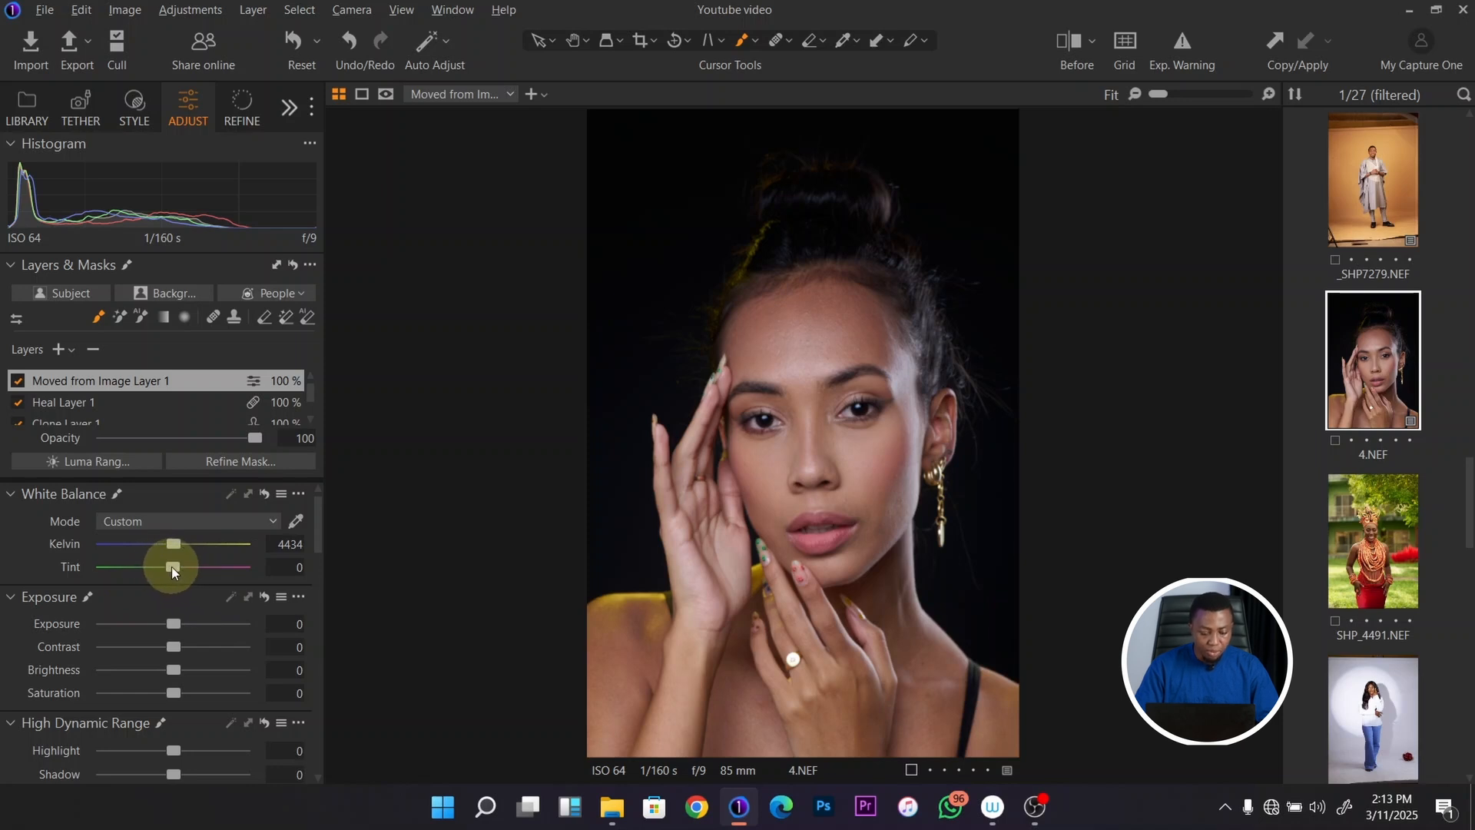
mouse_move(173, 566)
left_mouse_down()
mouse_move(136, 570)
mouse_move(220, 574)
mouse_move(164, 585)
left_mouse_up()
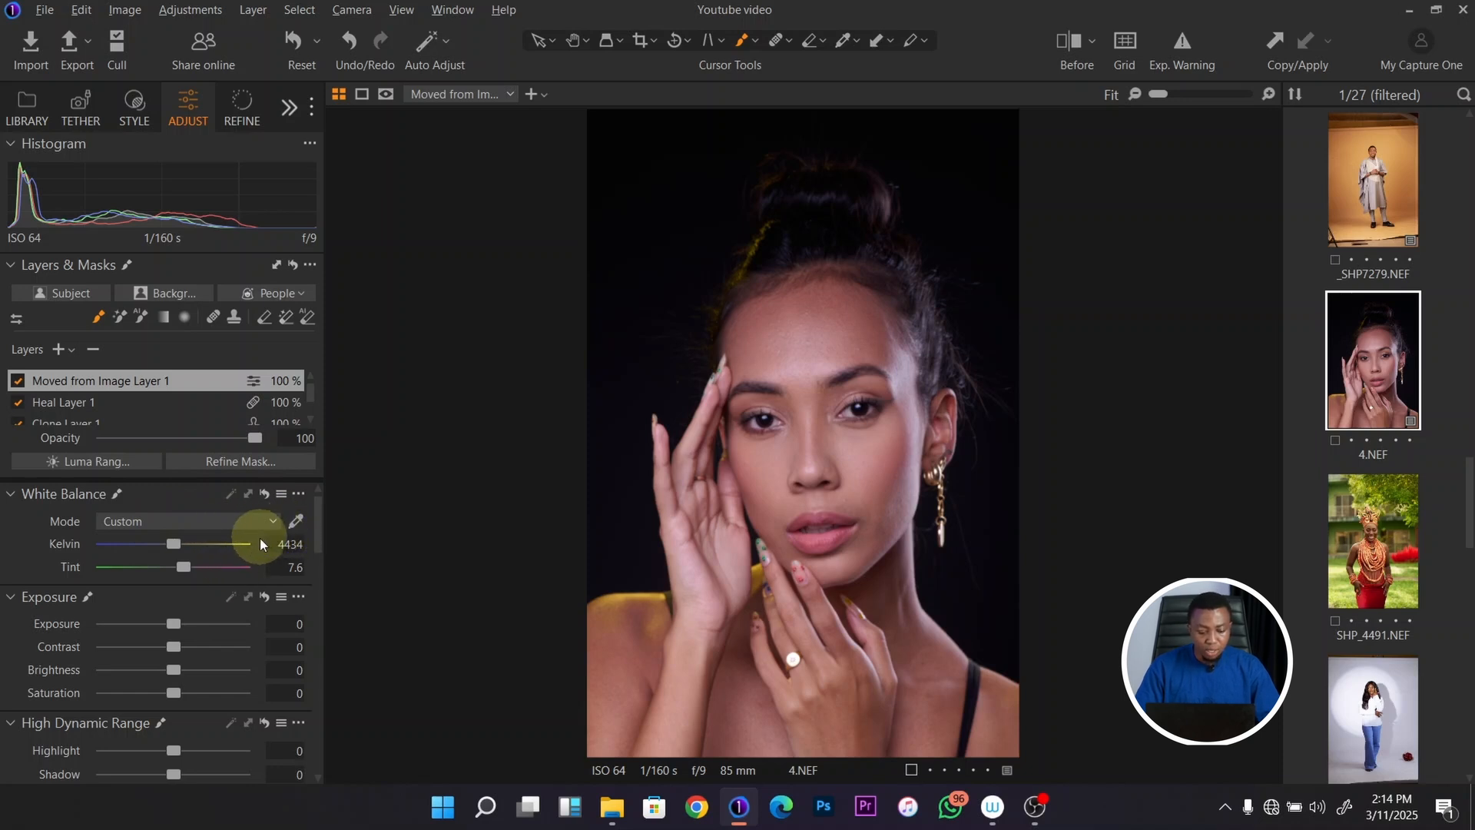
Step: Pick the layer's white balance from the dark background beside the woman's hair
left_click(295, 521)
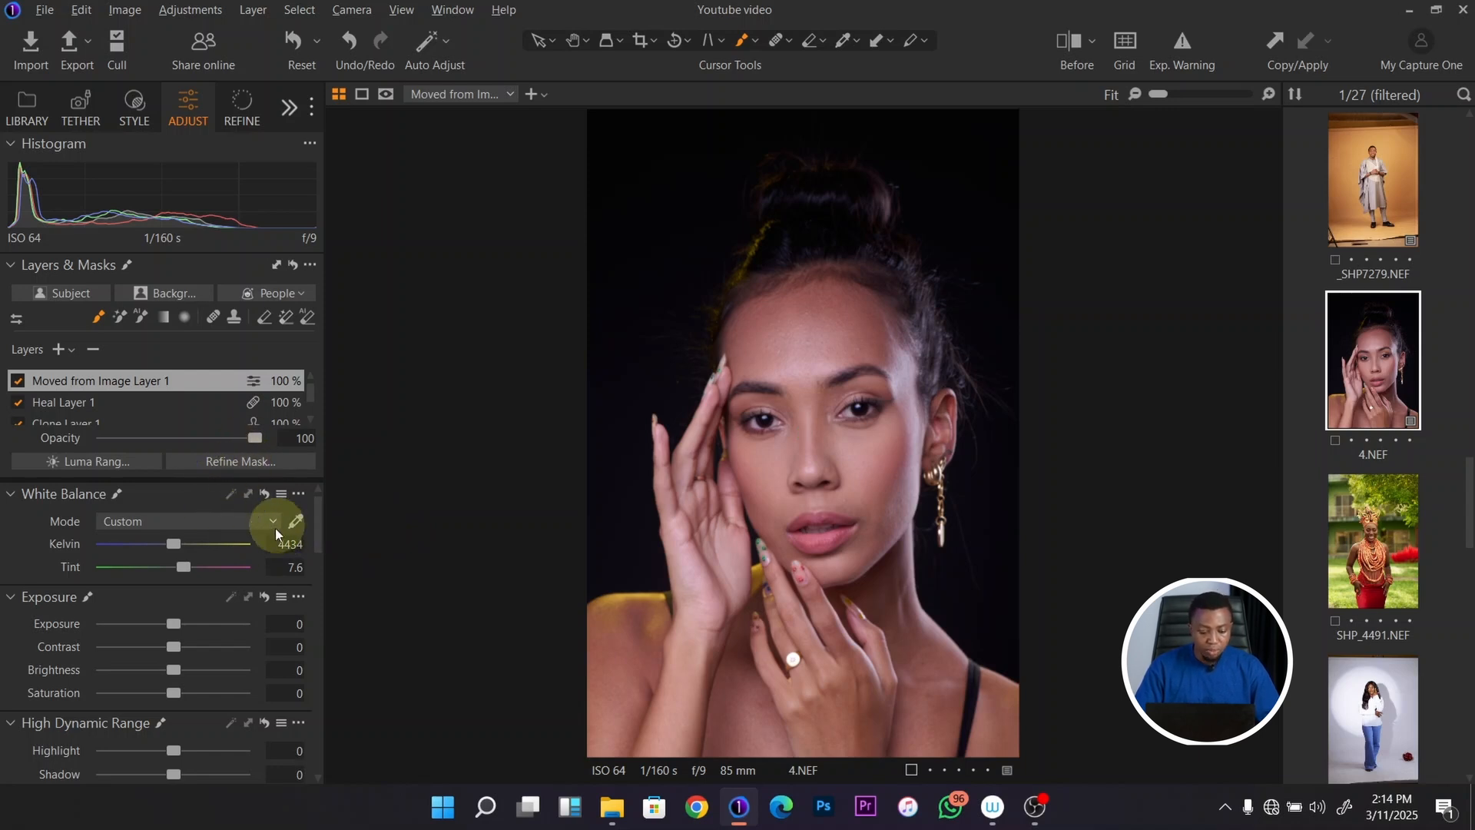
left_click(296, 522)
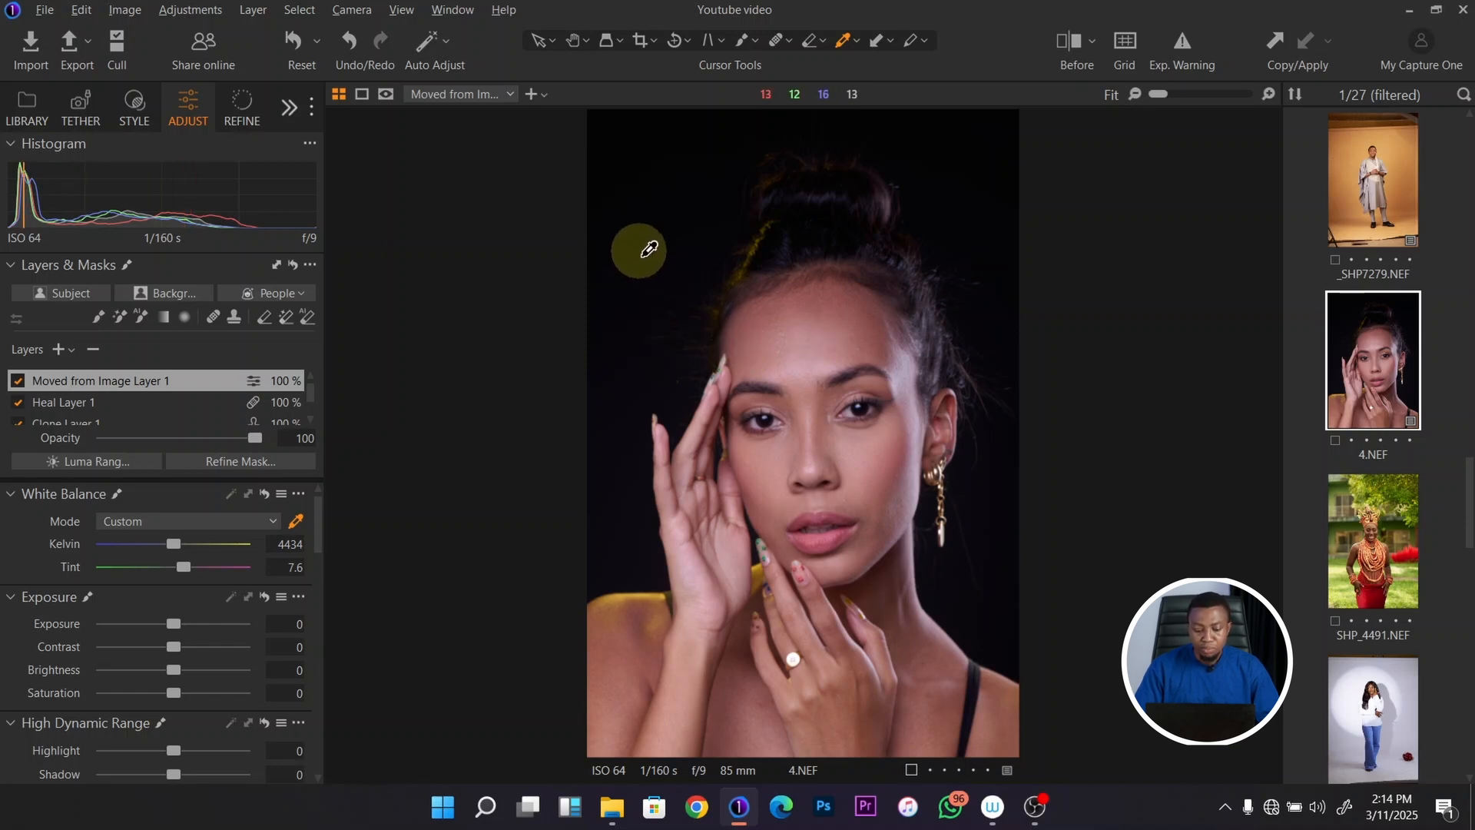
left_click(640, 248)
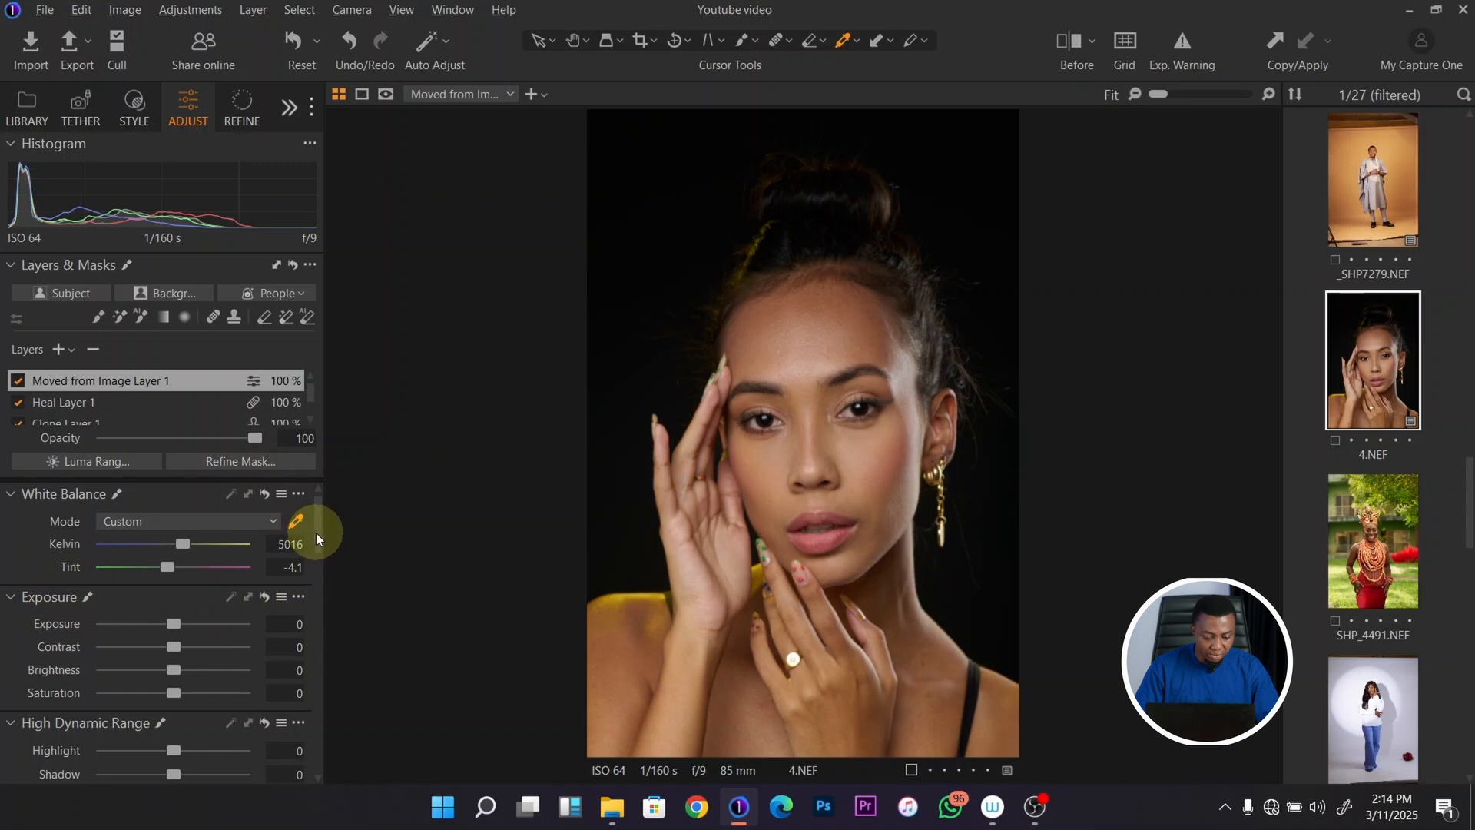
Step: Try an Exposure of 1.05 and a Contrast of 49 on the layer, resetting each to 0 after viewing it
scroll(316, 538, "down", 2)
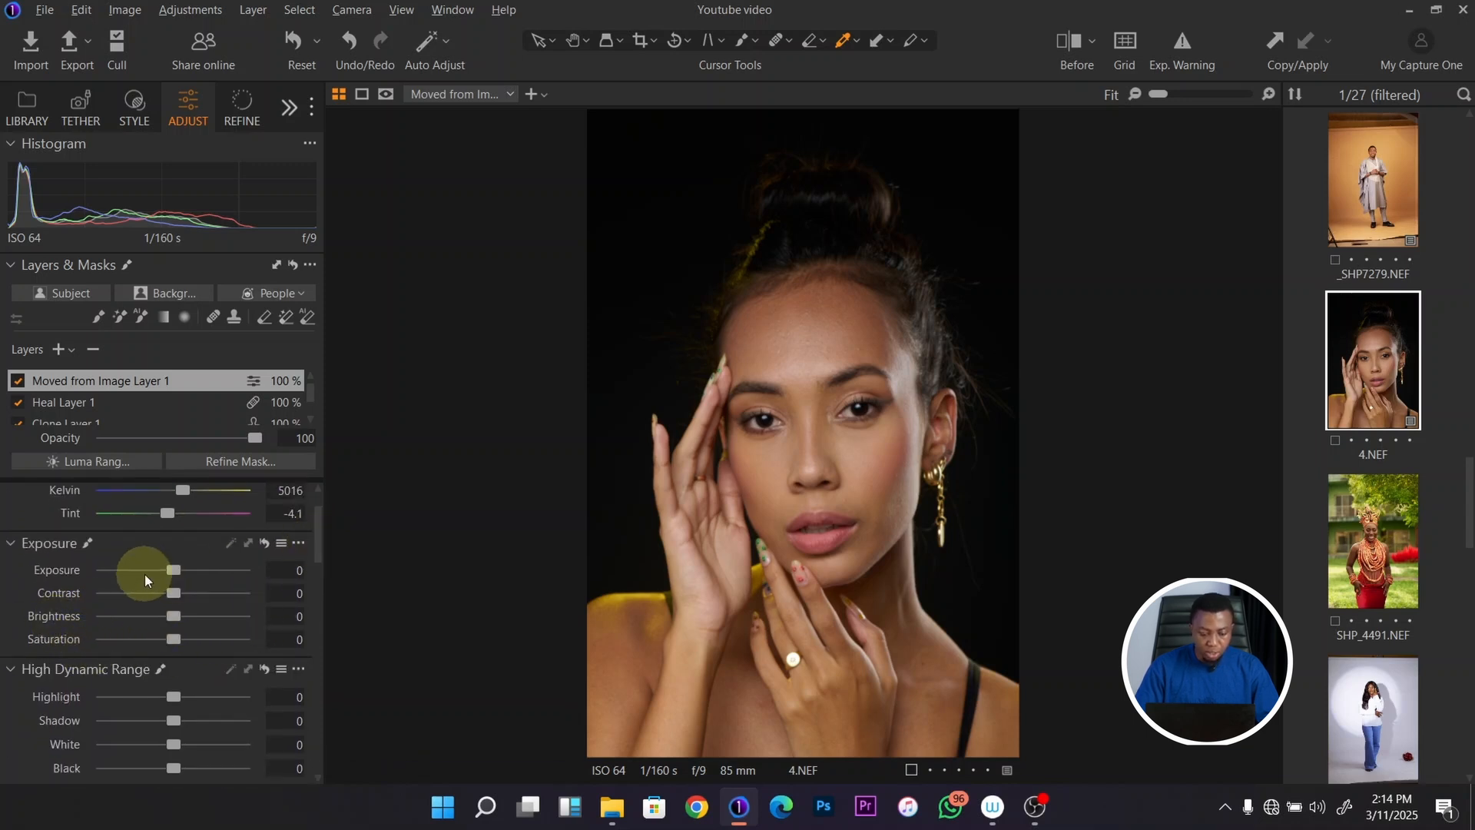
left_click_drag(173, 568, 194, 568)
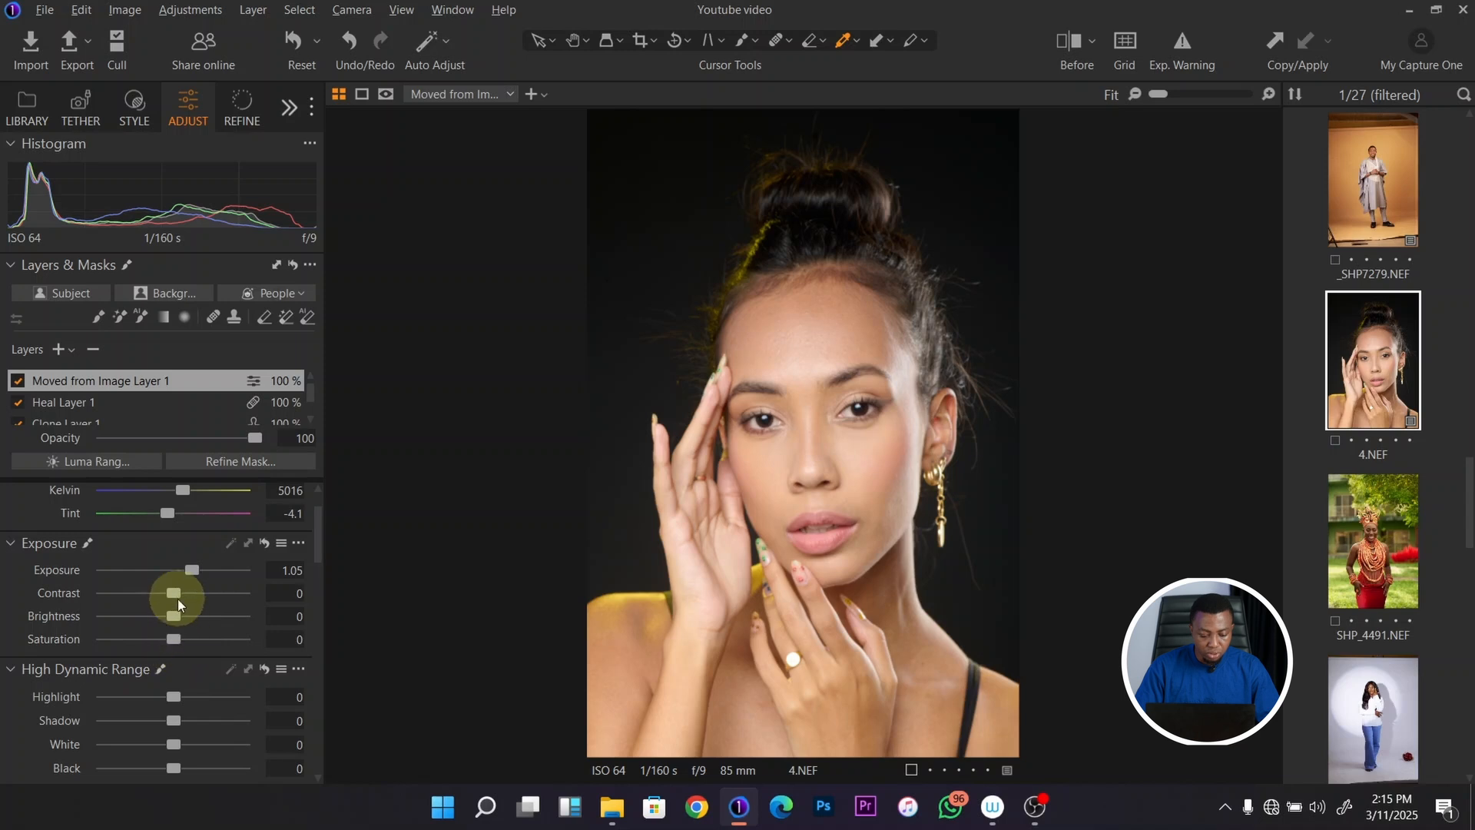
double_click(190, 569)
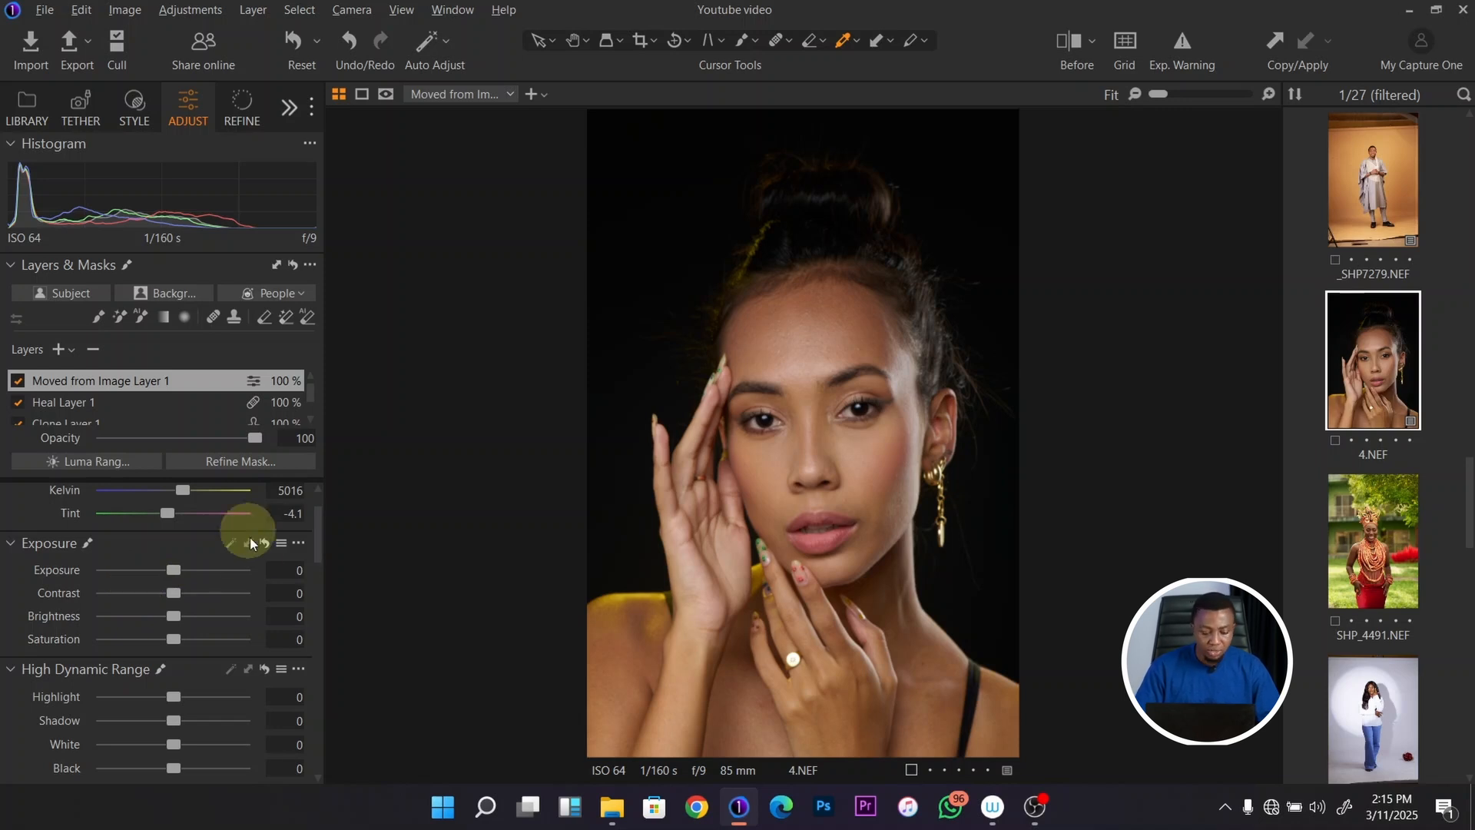
left_click_drag(176, 590, 246, 589)
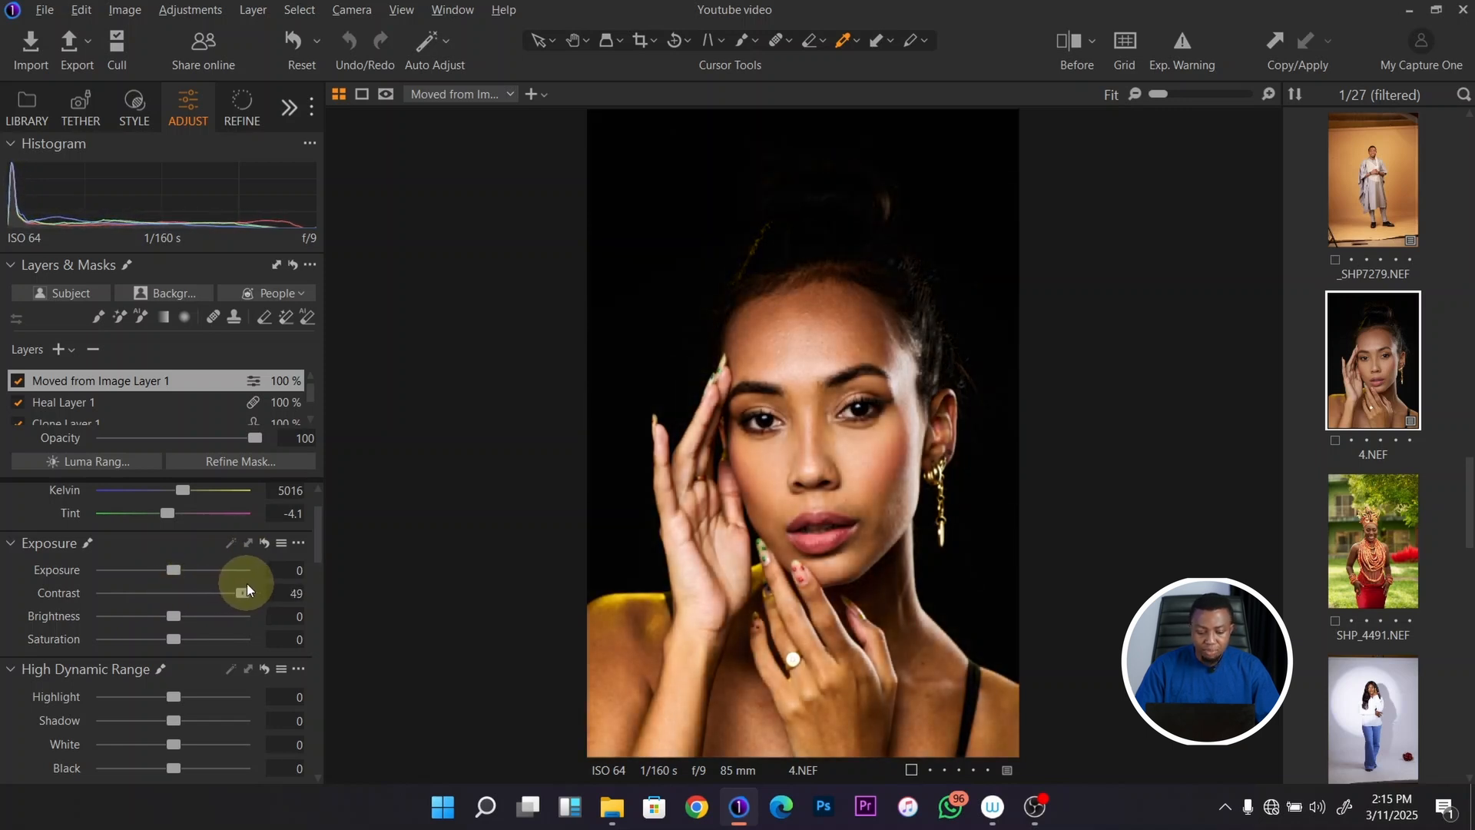
double_click(242, 589)
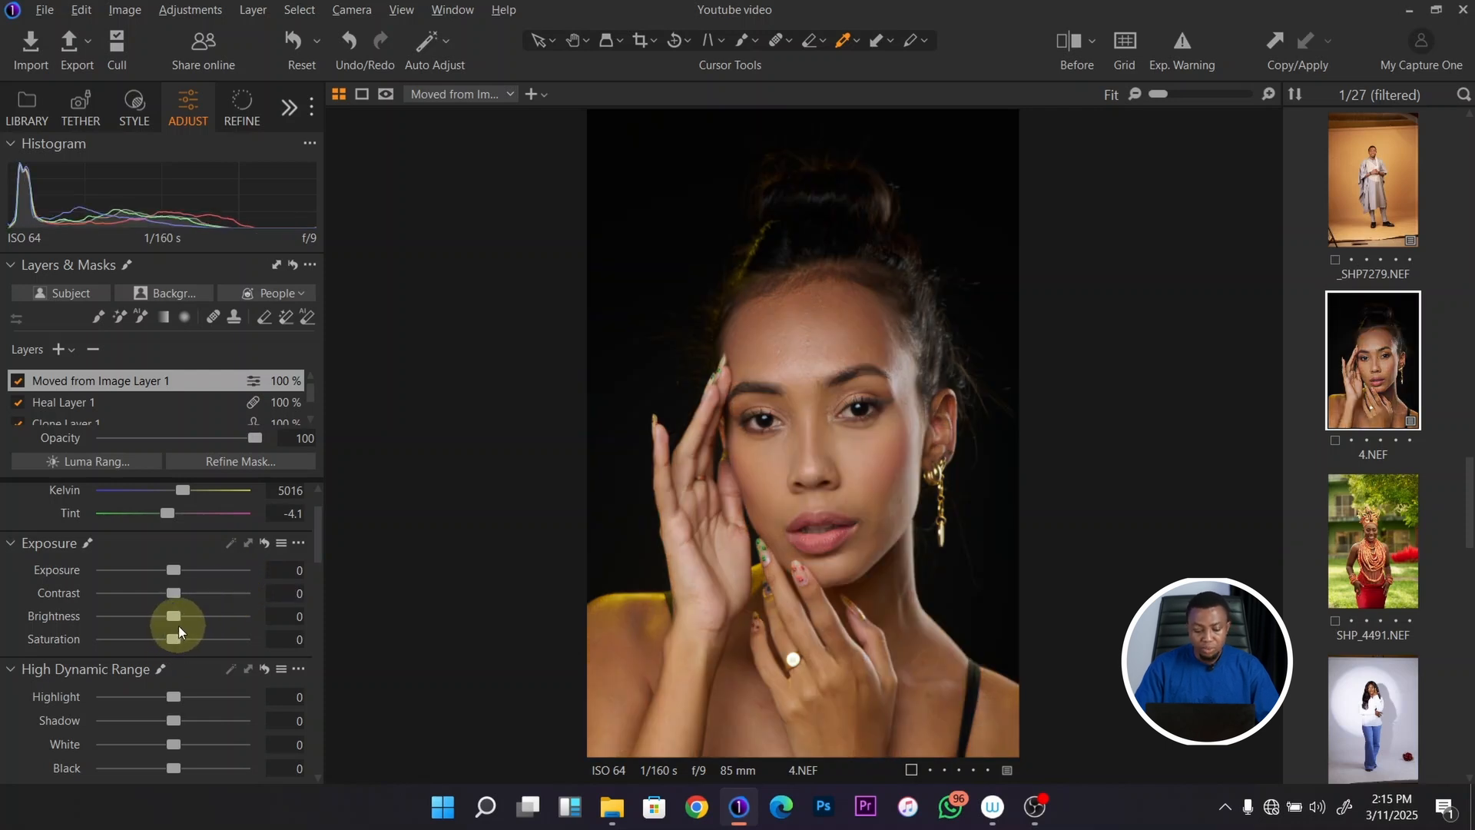
Step: Set Brightness to 10 on the moved adjustments layer
left_click_drag(176, 617, 191, 615)
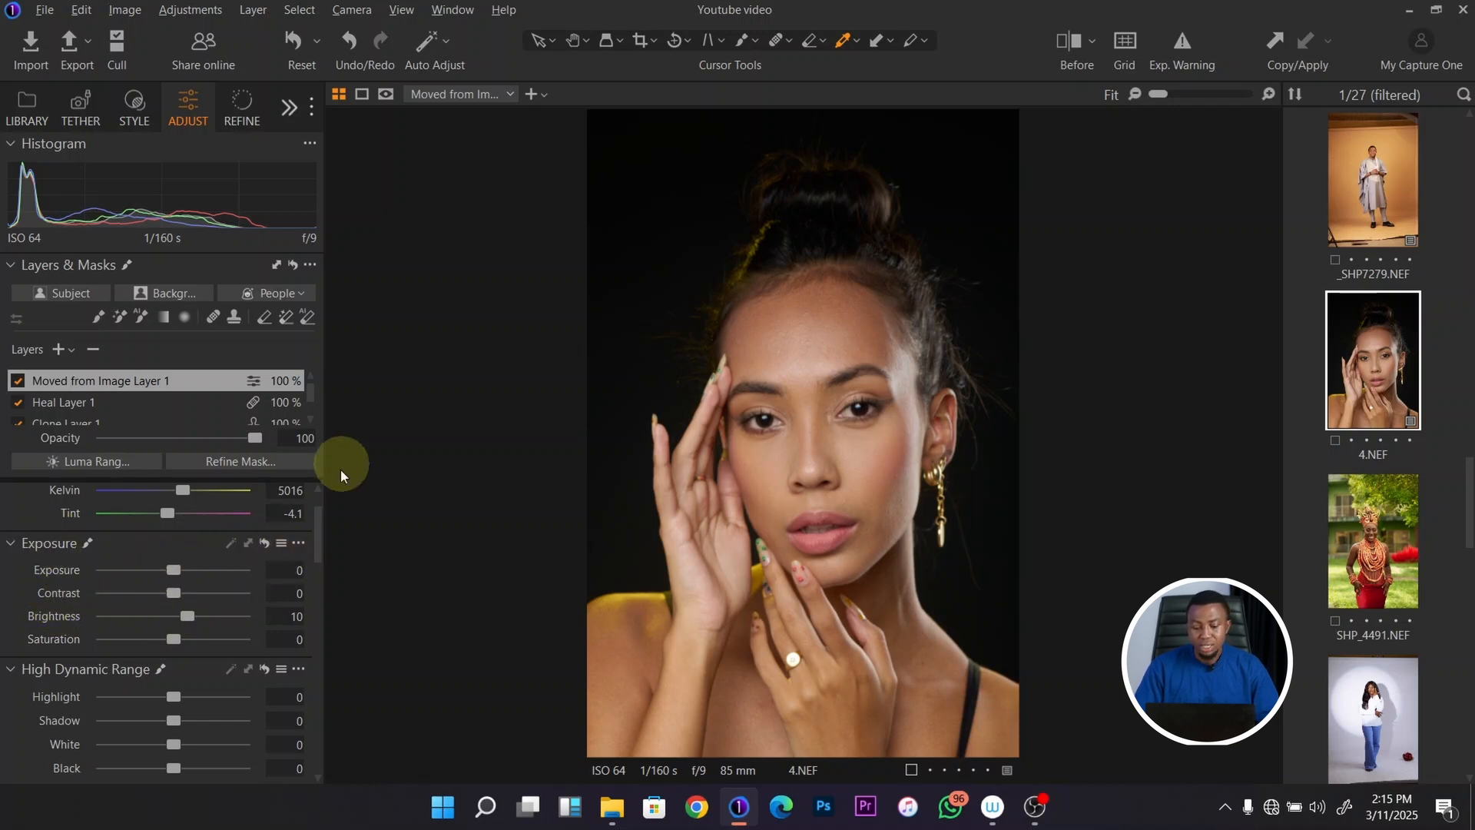
Step: Reset the Brightness of the moved adjustments layer to 0 and examine the woman's forehead skin at 100%
double_click(188, 613)
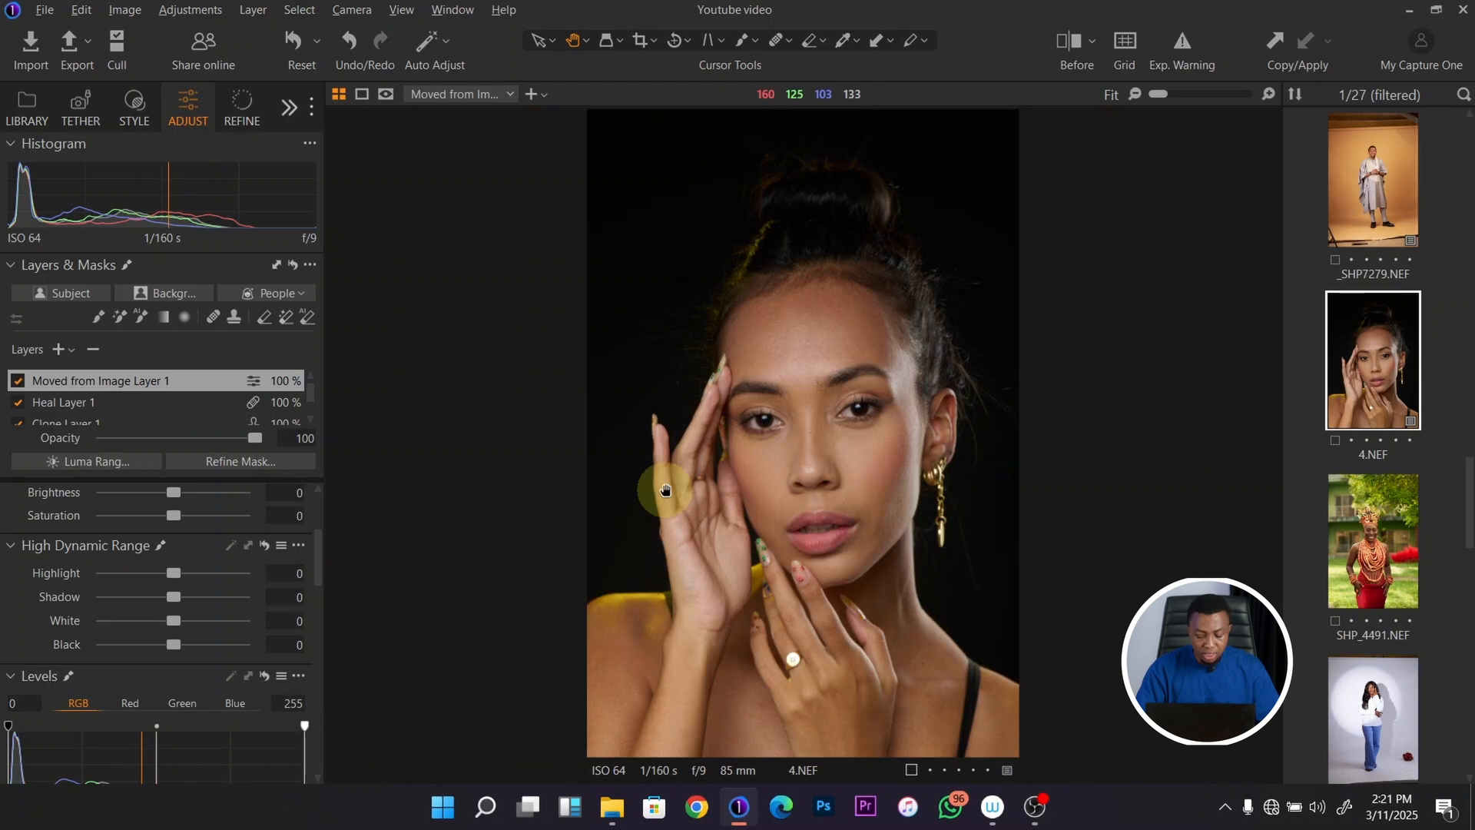
double_click(881, 340)
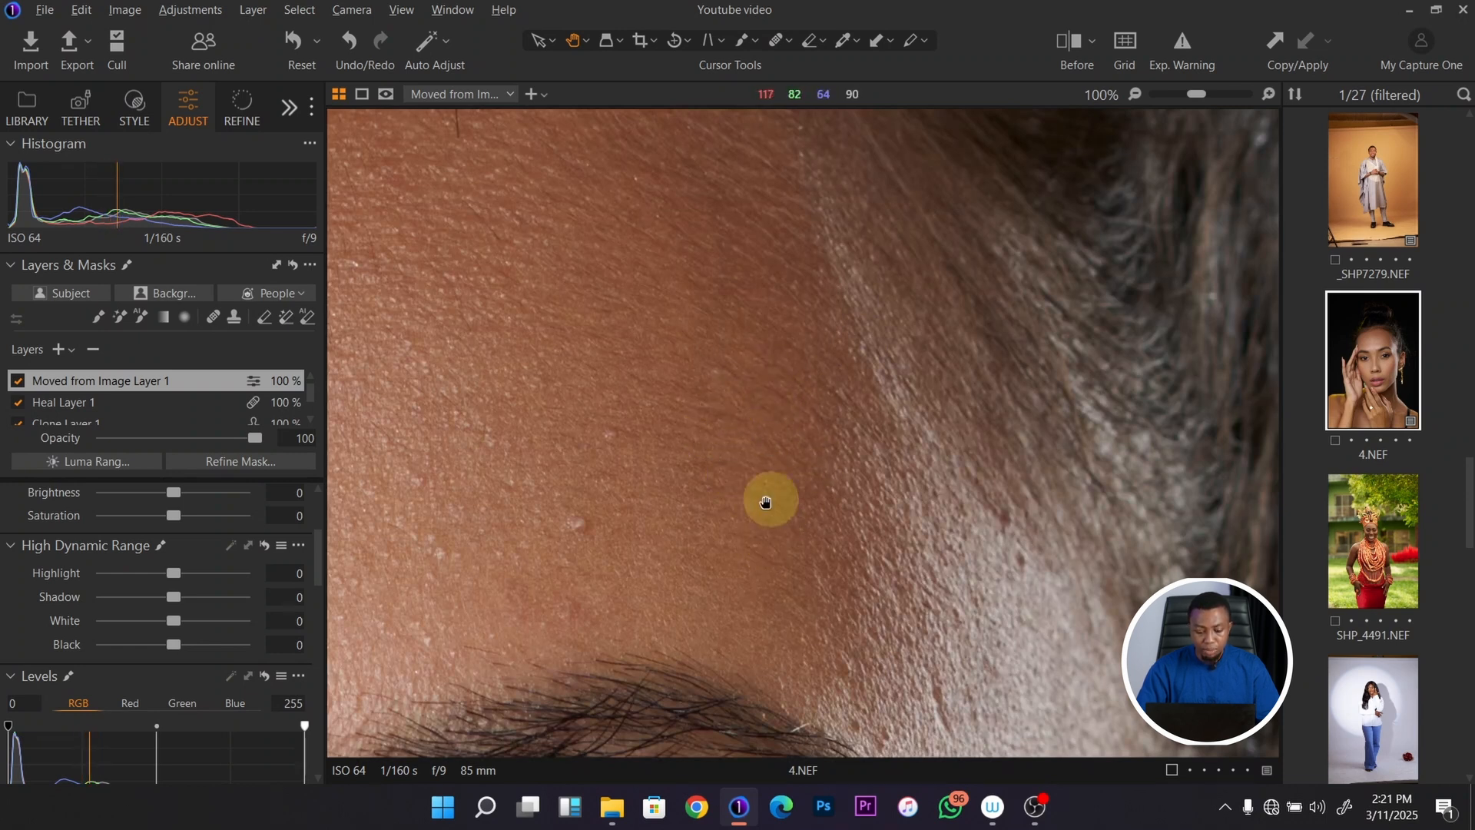
double_click(717, 501)
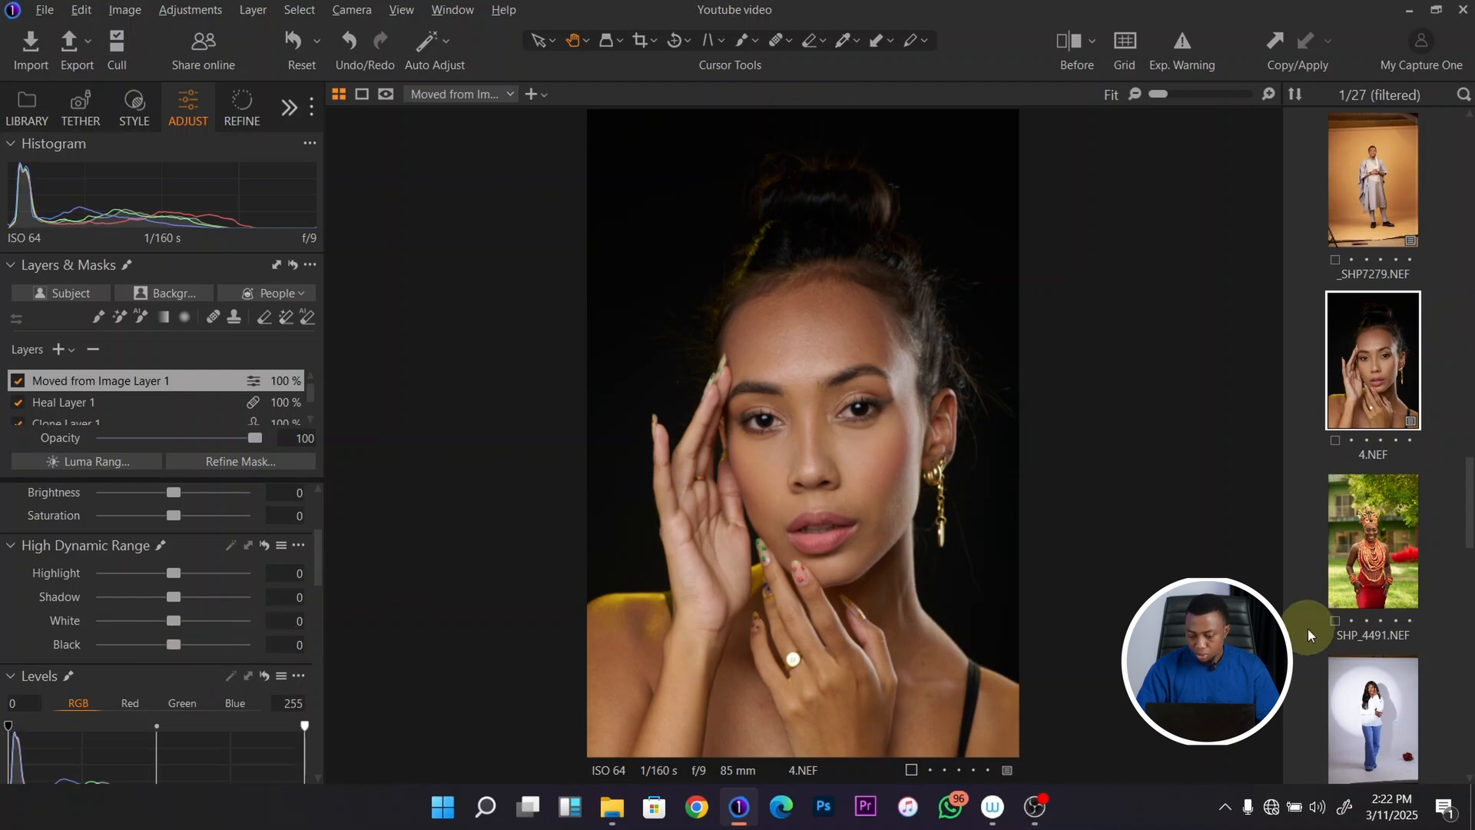
Step: View _SHP8234.NEF at 100% and examine the white shirt, hair and face for detail in the bright and dark areas
left_click(1371, 722)
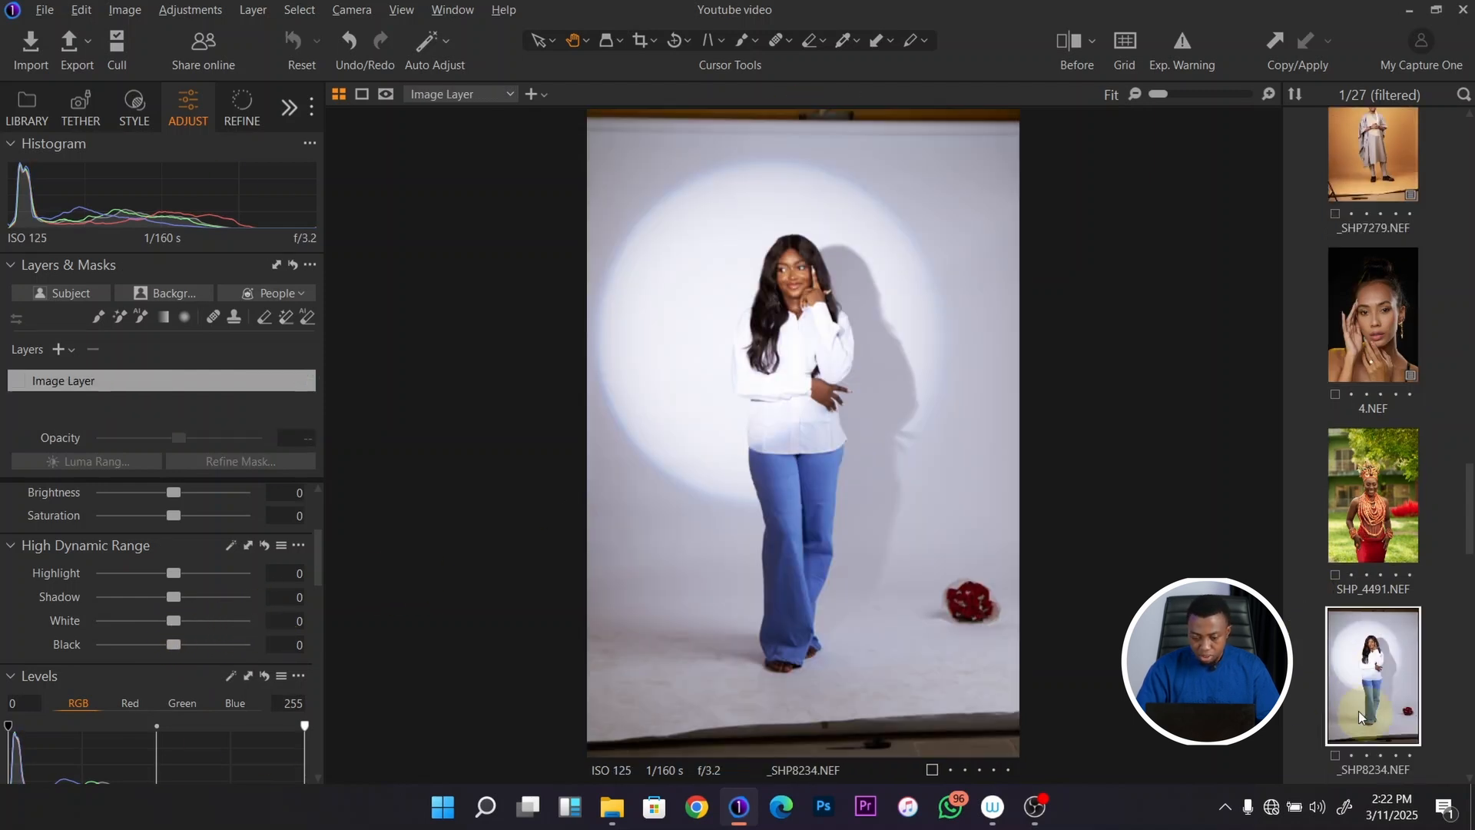
left_click(787, 323)
left_click_drag(776, 632, 778, 389)
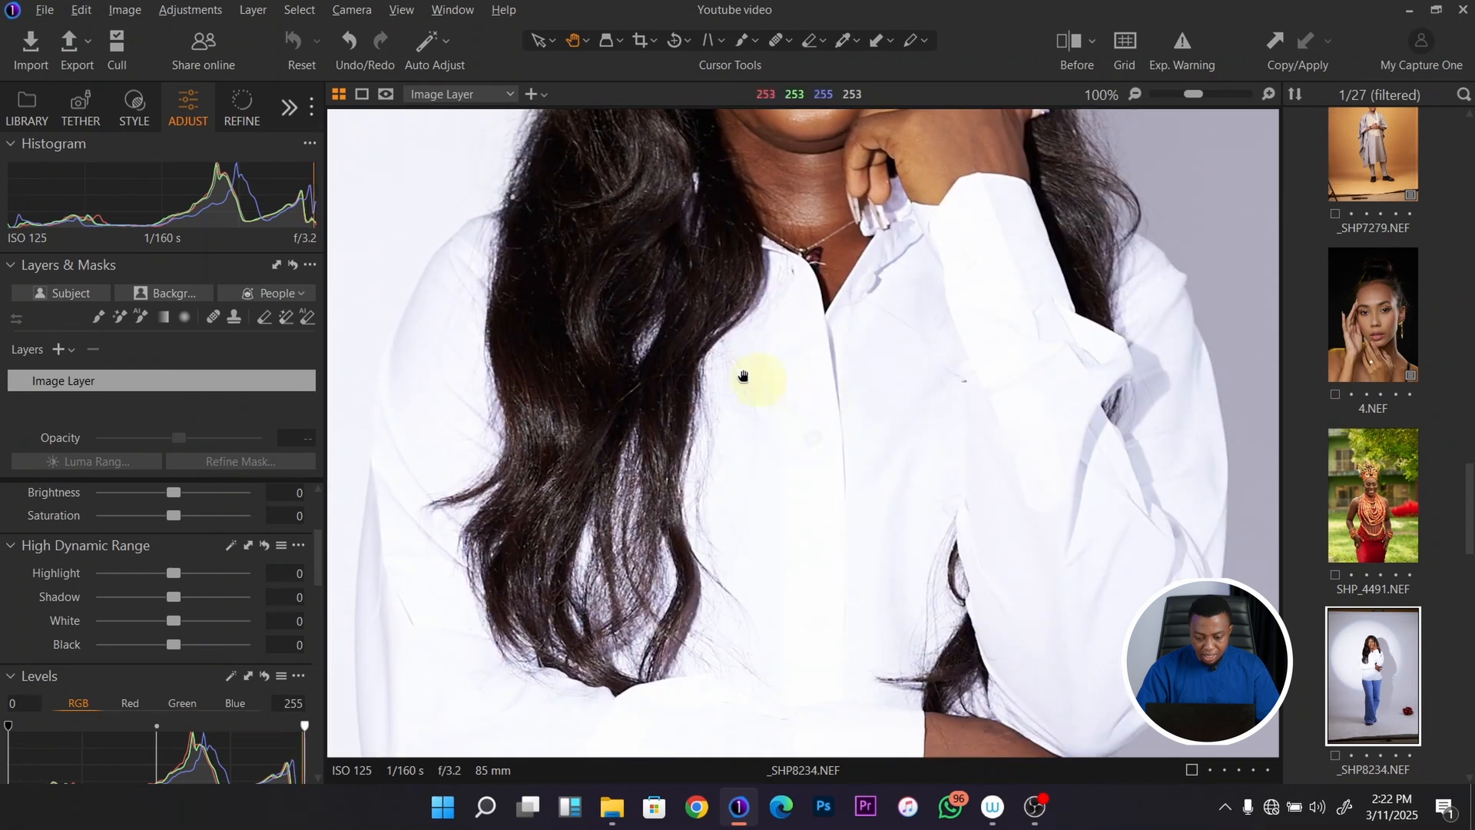
left_click_drag(458, 452, 458, 520)
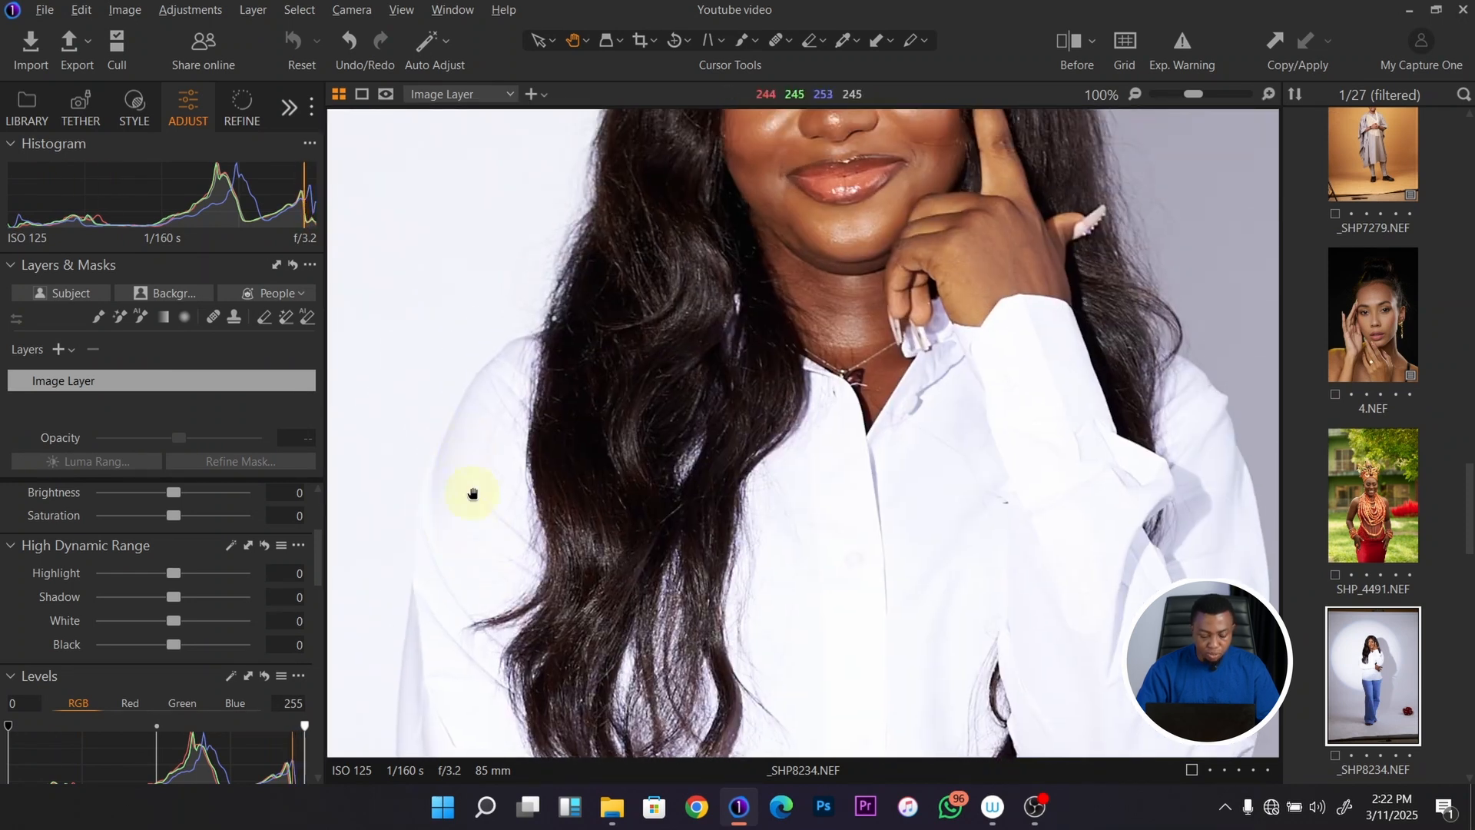
left_click(840, 510)
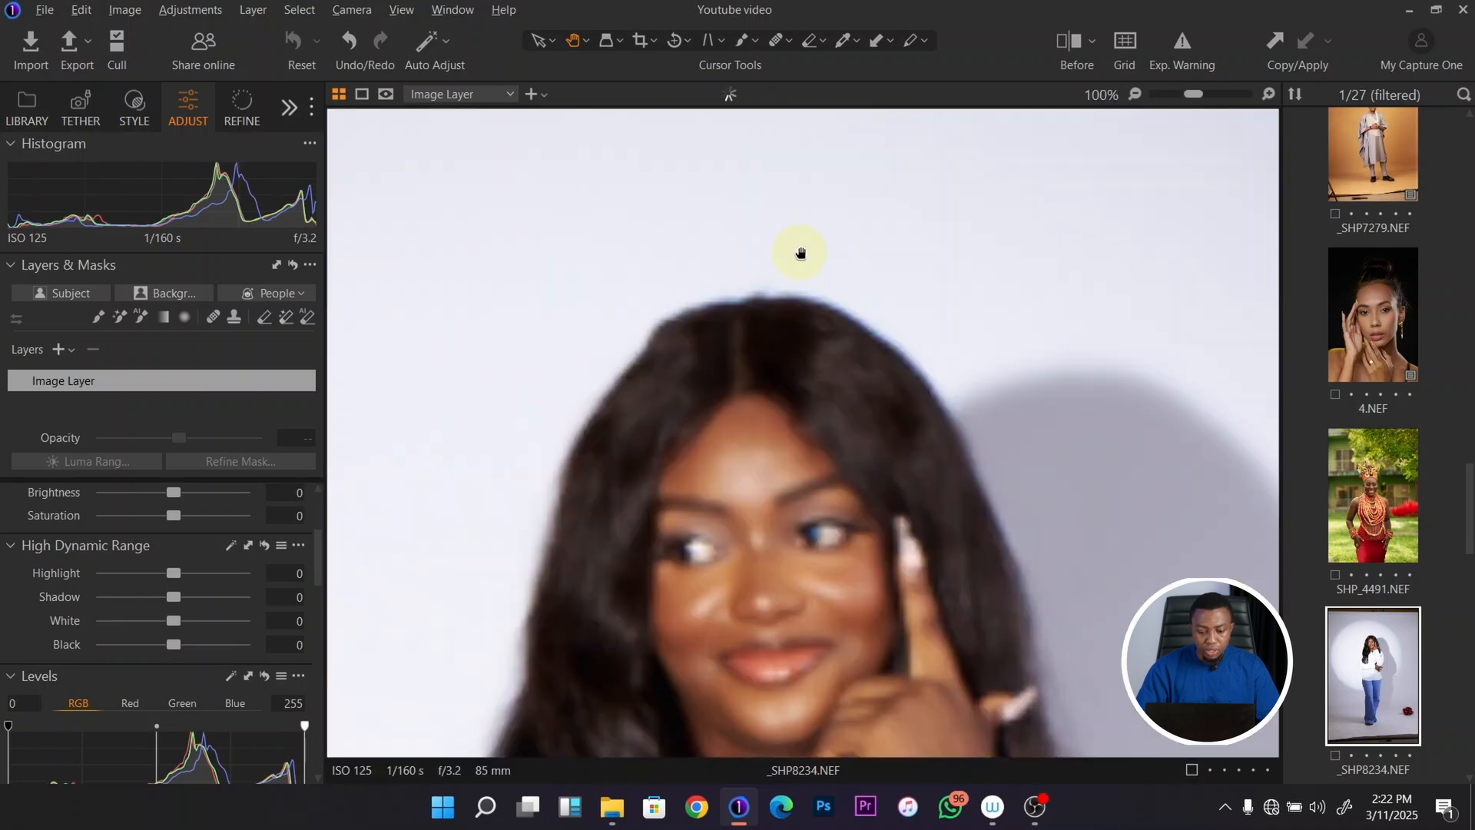
left_click(799, 257)
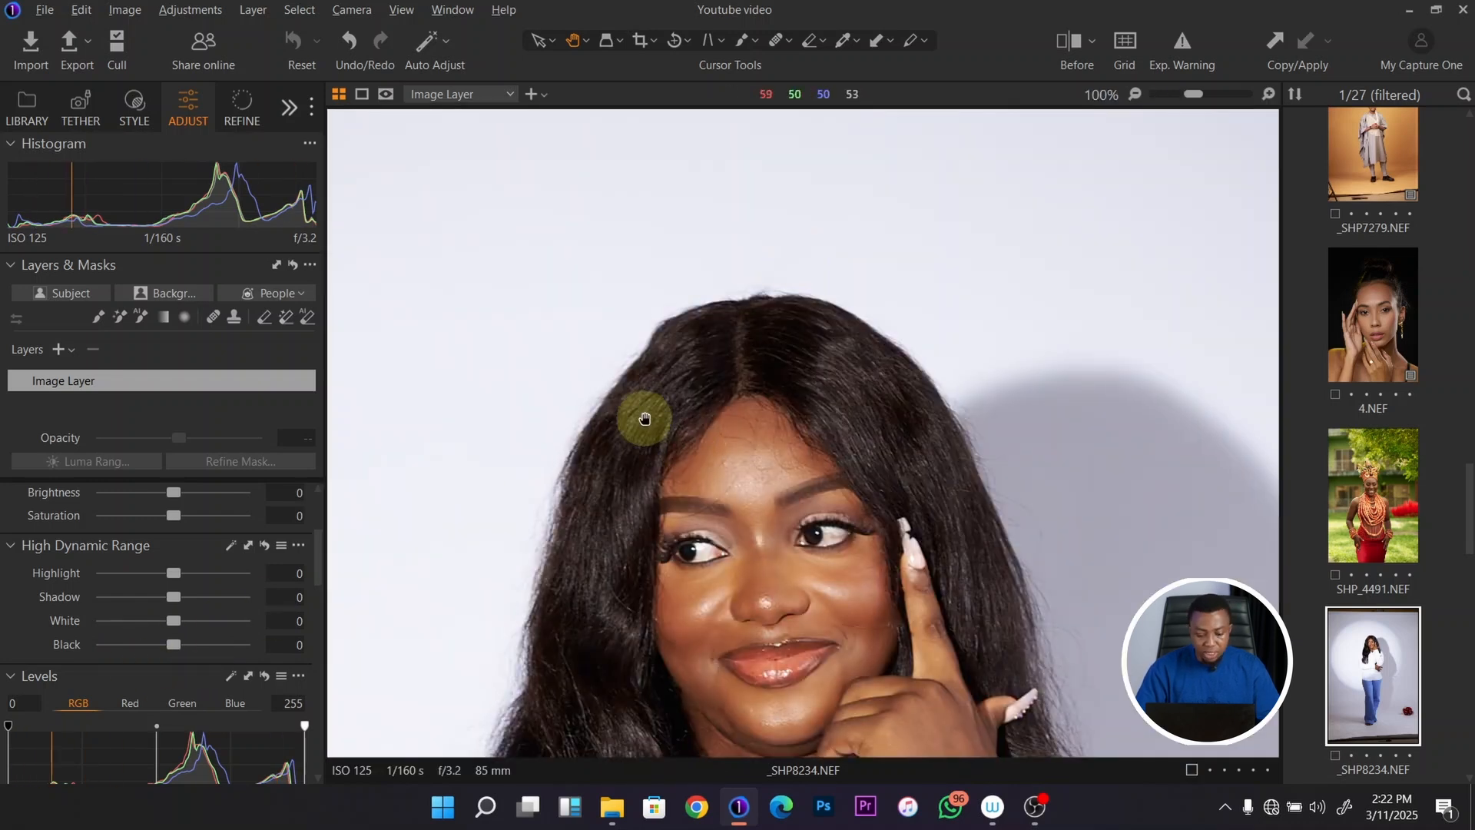
scroll(695, 326, "up", 3)
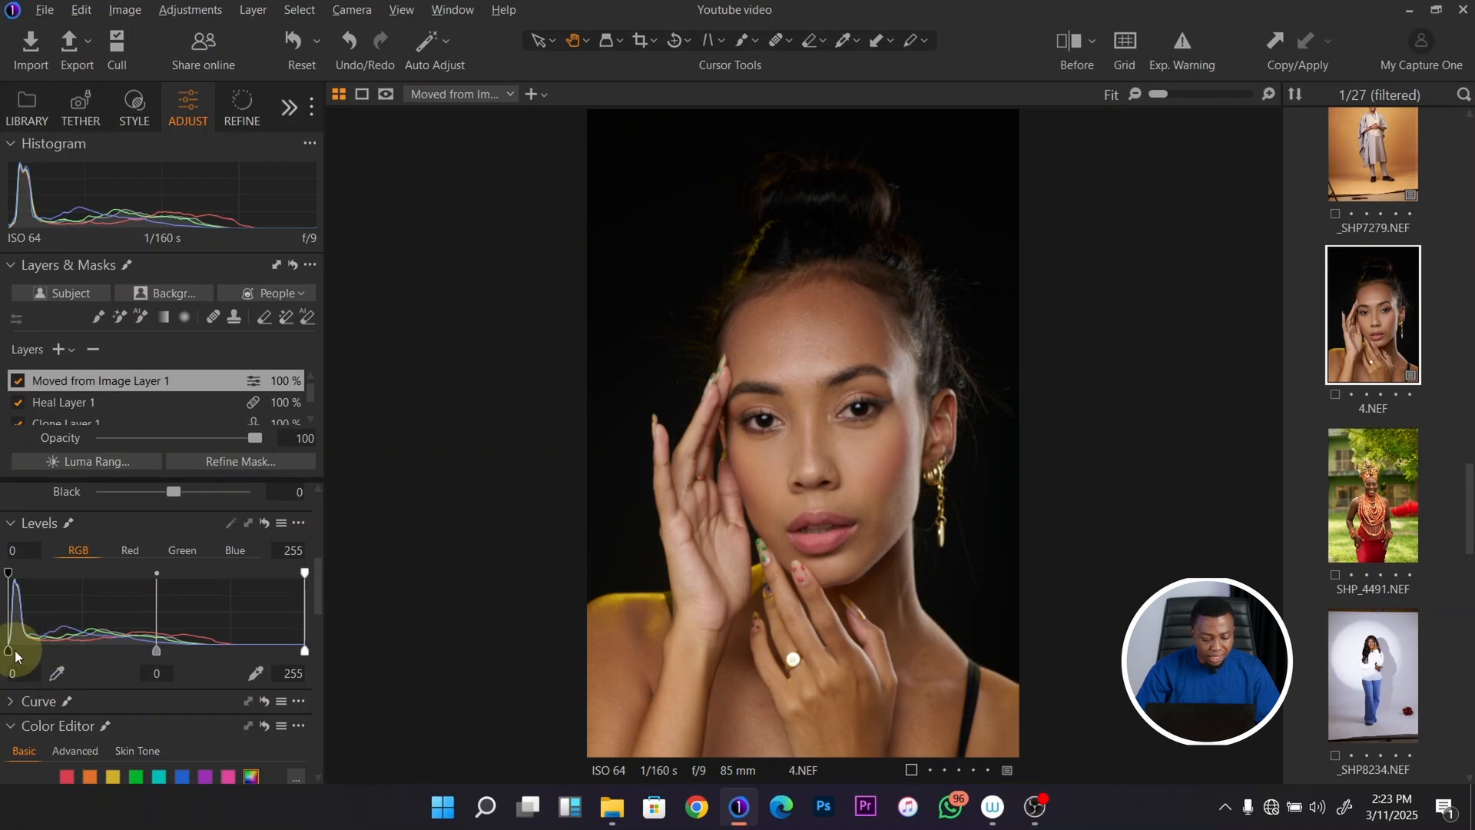
Step: Set the Levels midtone of the moved adjustments layer on 4.NEF to 0.02
mouse_move(305, 649)
left_mouse_down()
mouse_move(291, 649)
mouse_move(306, 650)
left_mouse_up()
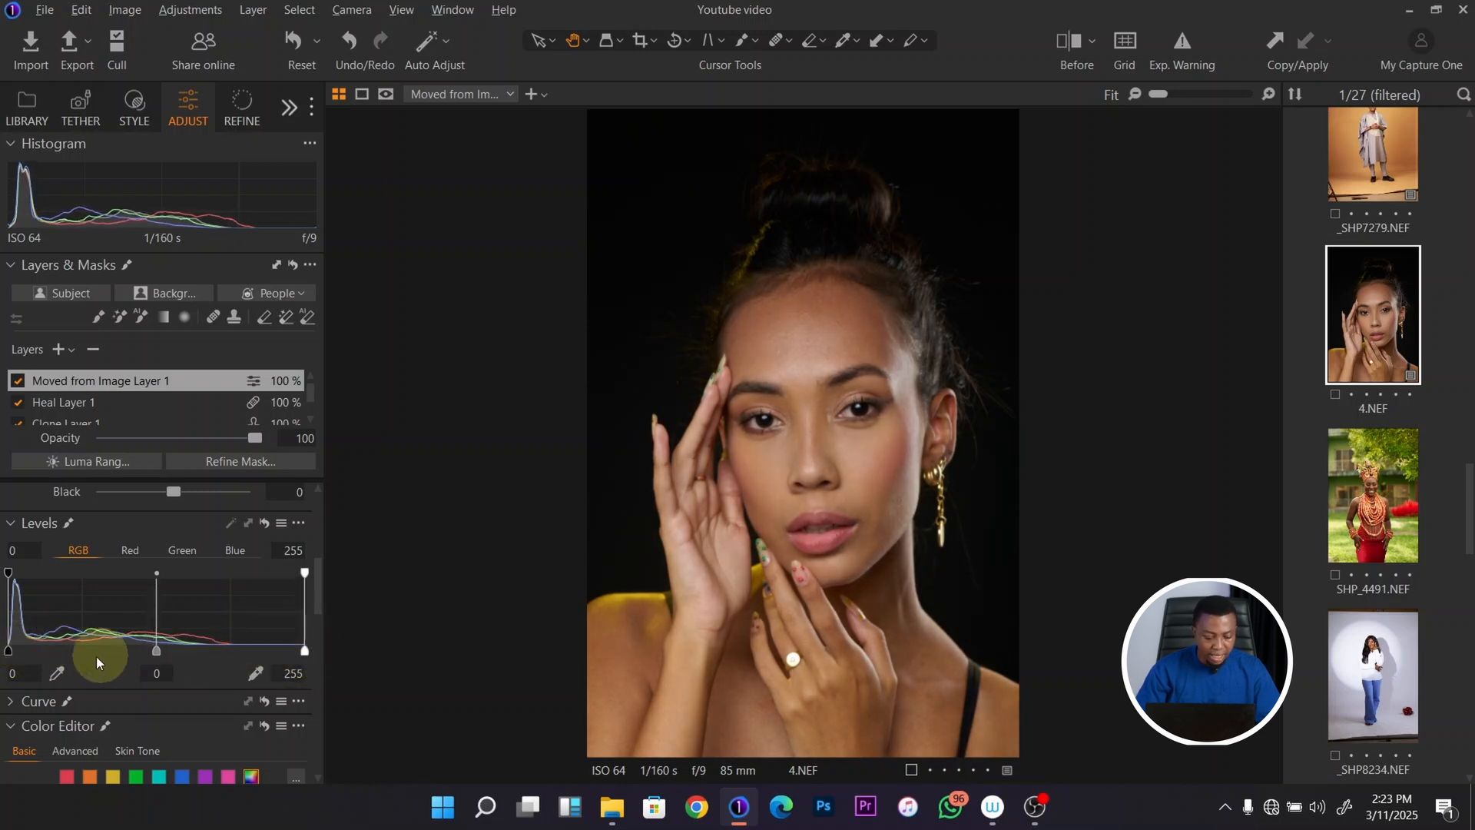
left_click_drag(156, 652, 153, 653)
left_click(5, 651)
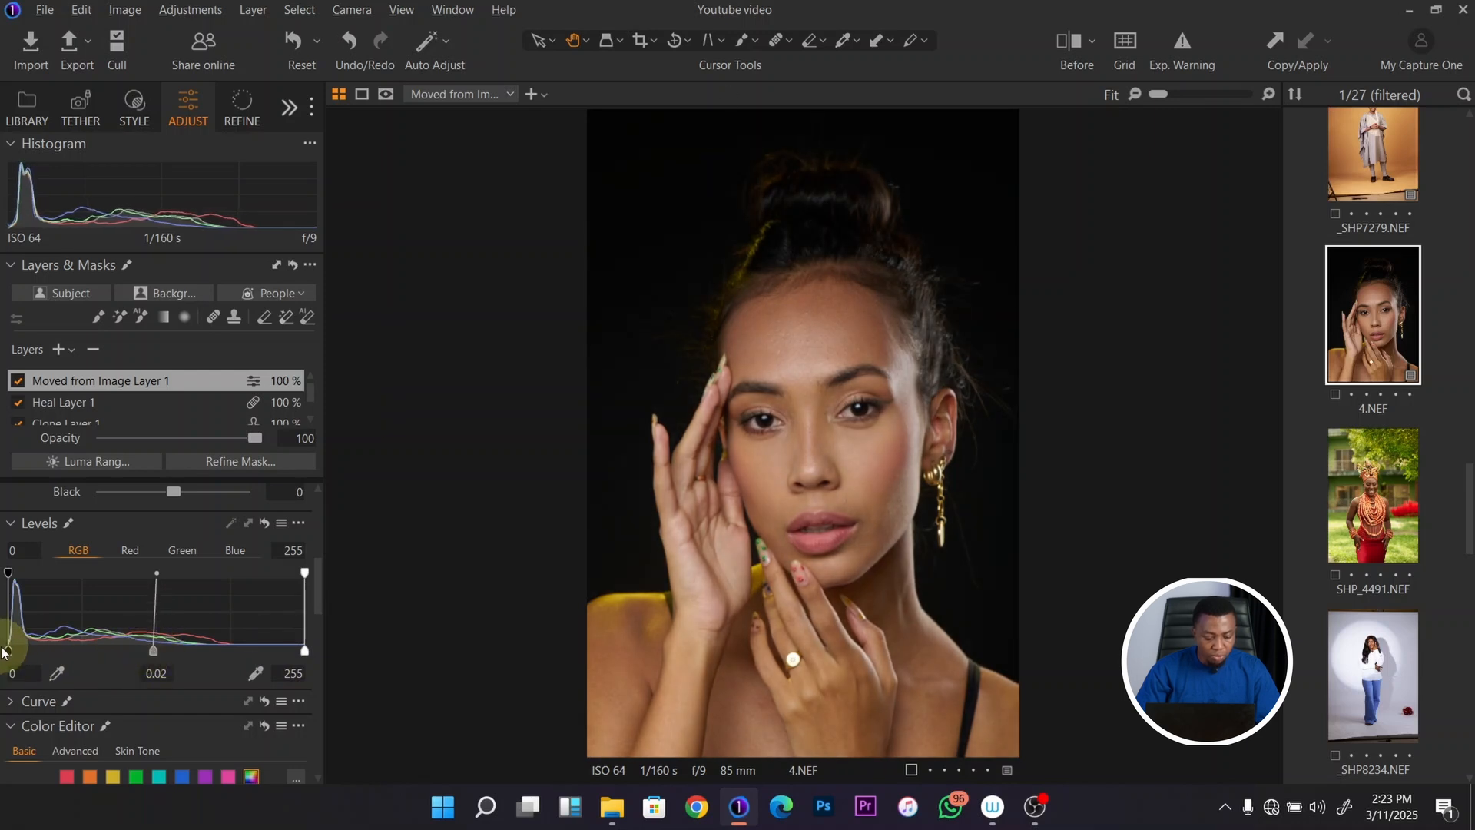
Step: Try a Levels shadow point of 10 and a lowered highlight point, restoring each after viewing it
left_click_drag(8, 654, 18, 654)
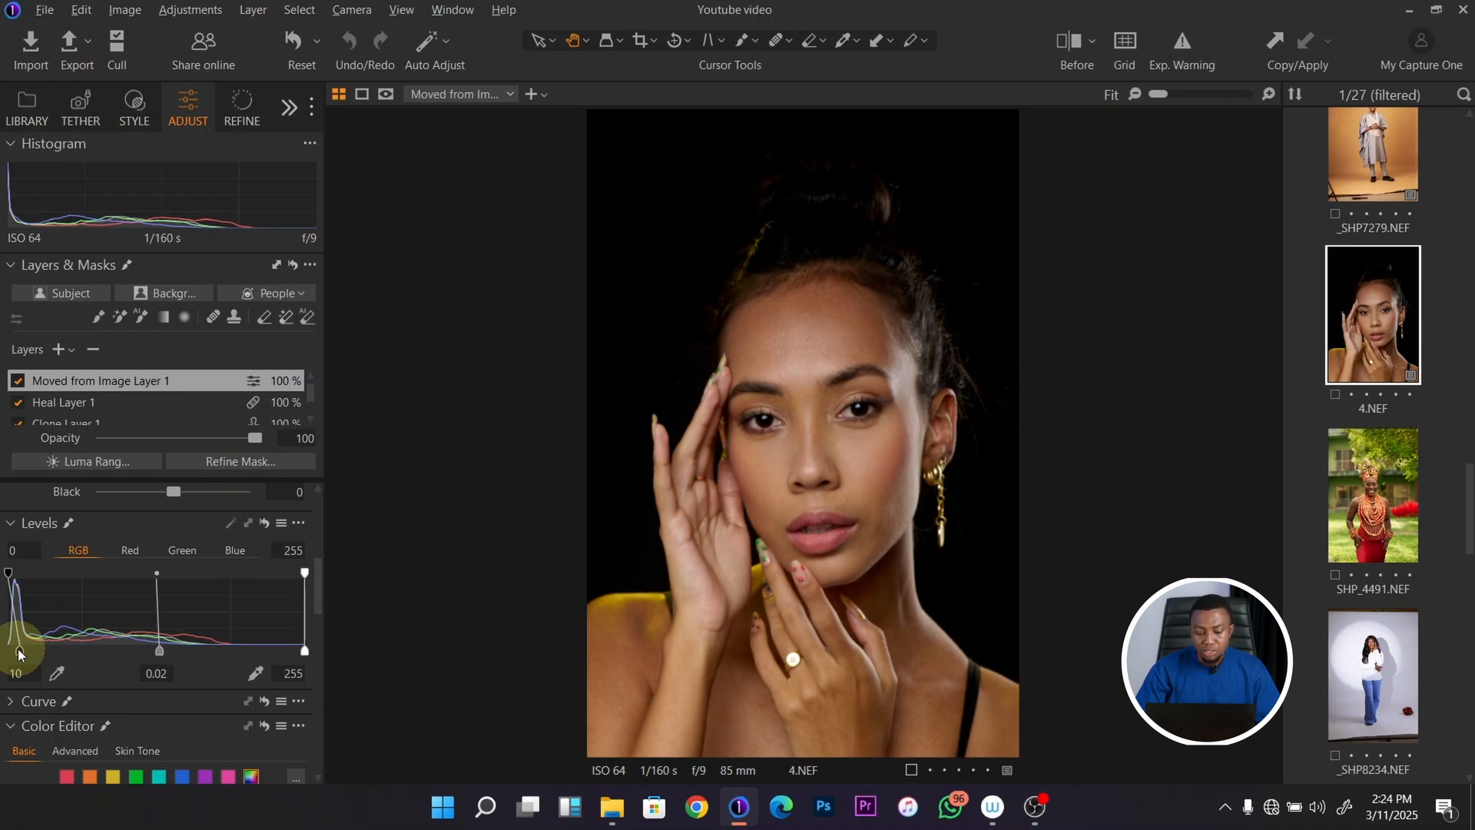
left_click_drag(18, 654, 7, 654)
mouse_move(304, 651)
left_mouse_down()
mouse_move(252, 657)
mouse_move(278, 657)
left_mouse_up()
double_click(273, 651)
Step: Darken the midtones with an RGB curve point at Input 137 and Output 111
left_click_drag(318, 596, 318, 635)
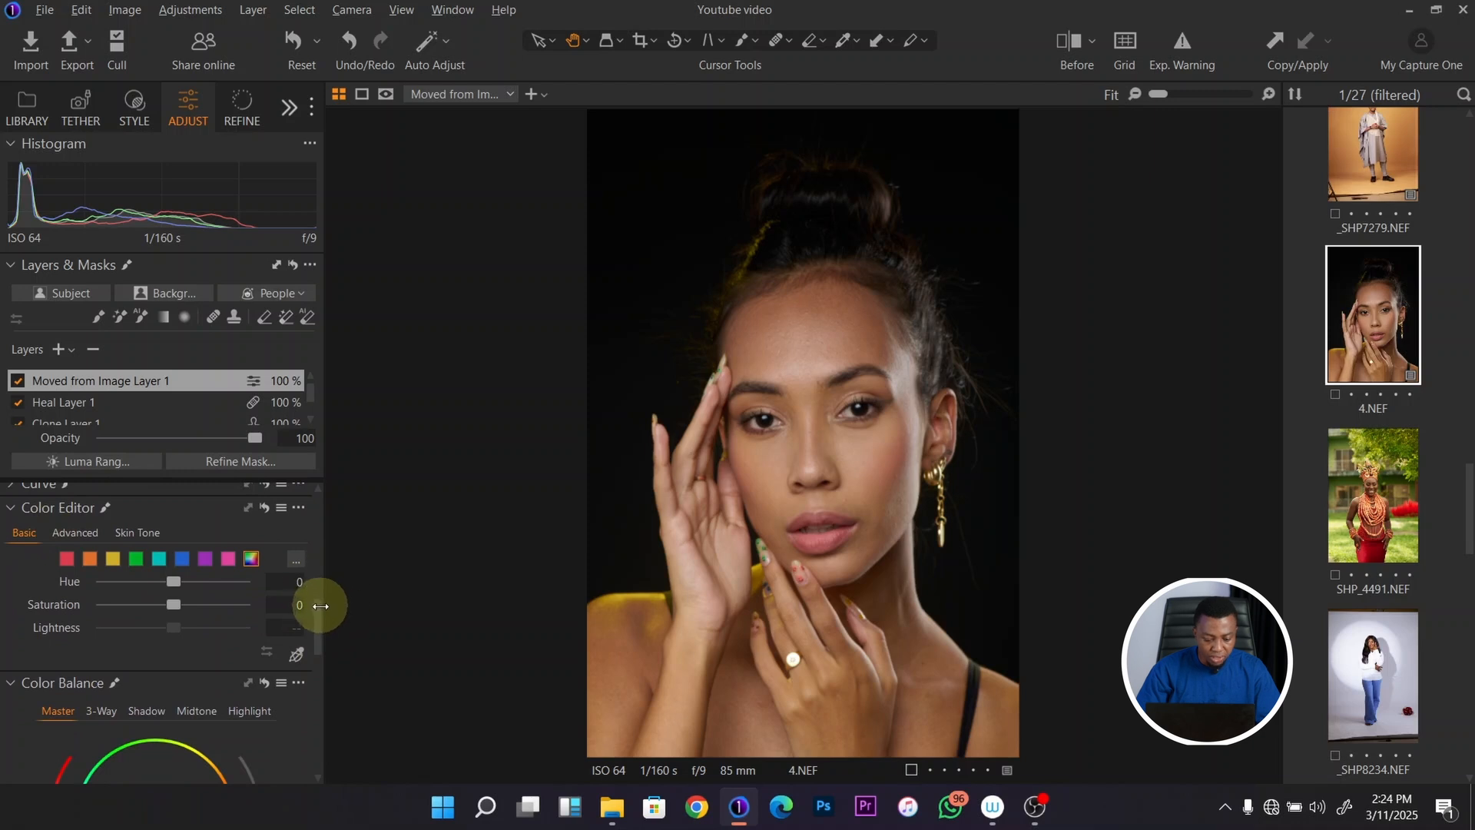
scroll(292, 603, "up", 3)
left_click(15, 631)
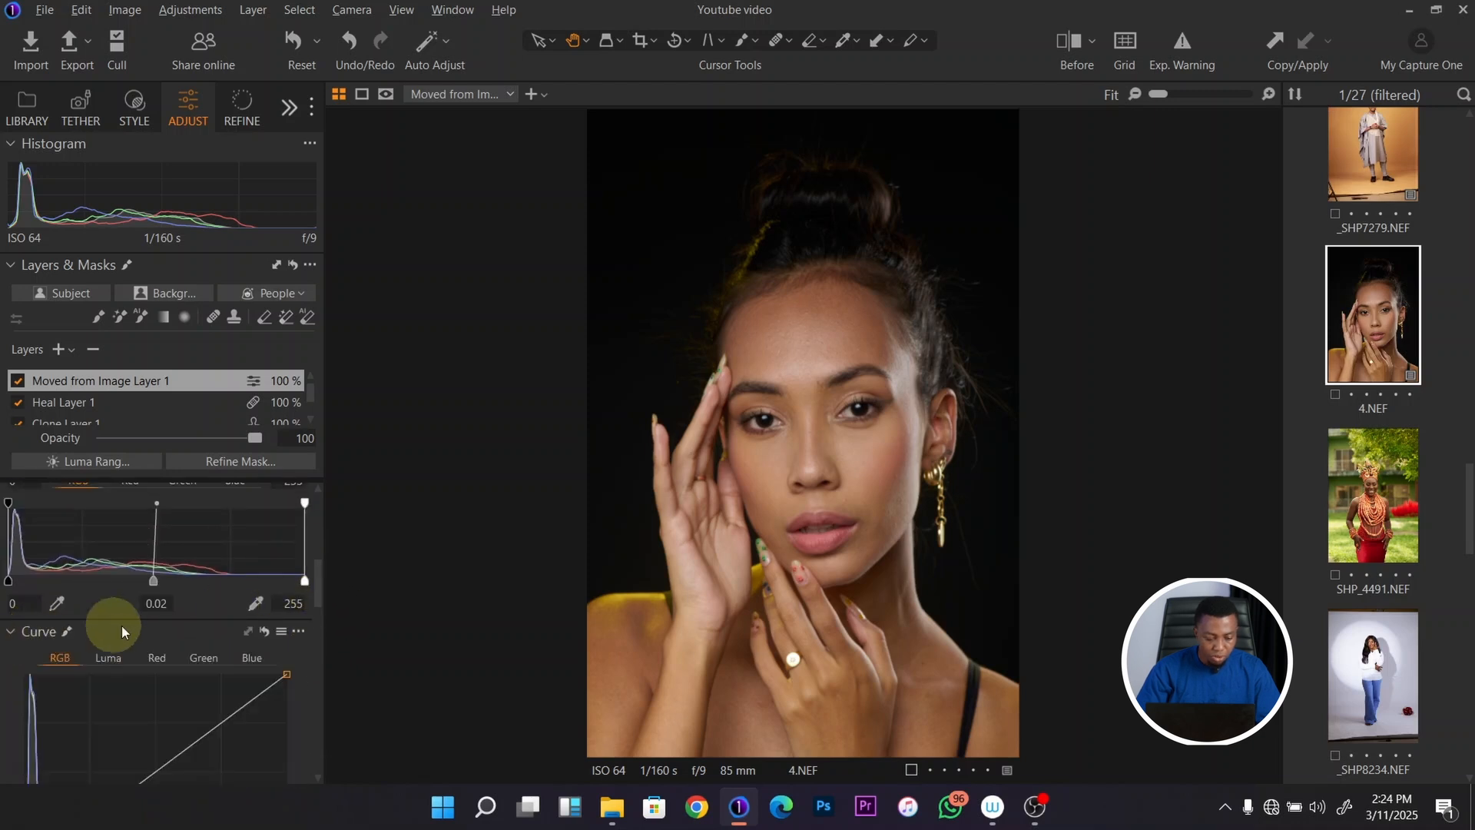
mouse_move(317, 584)
left_mouse_down()
mouse_move(311, 606)
mouse_move(314, 593)
left_mouse_up()
left_click_drag(160, 659, 182, 679)
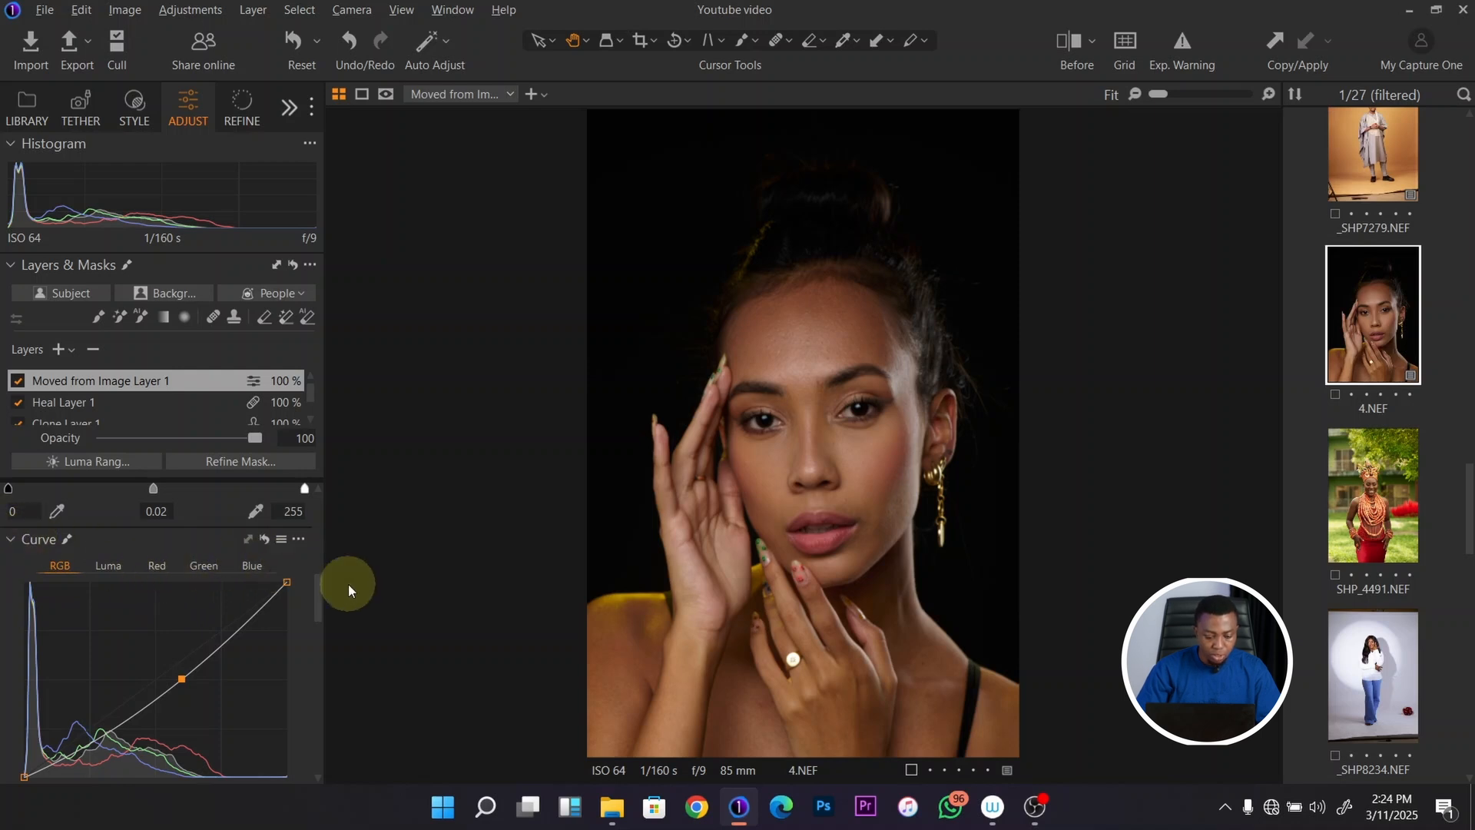
Step: Open SHP_4491.NEF and select its green colour range in the basic Color Editor
scroll(312, 611, "down", 4)
scroll(311, 620, "up", 1)
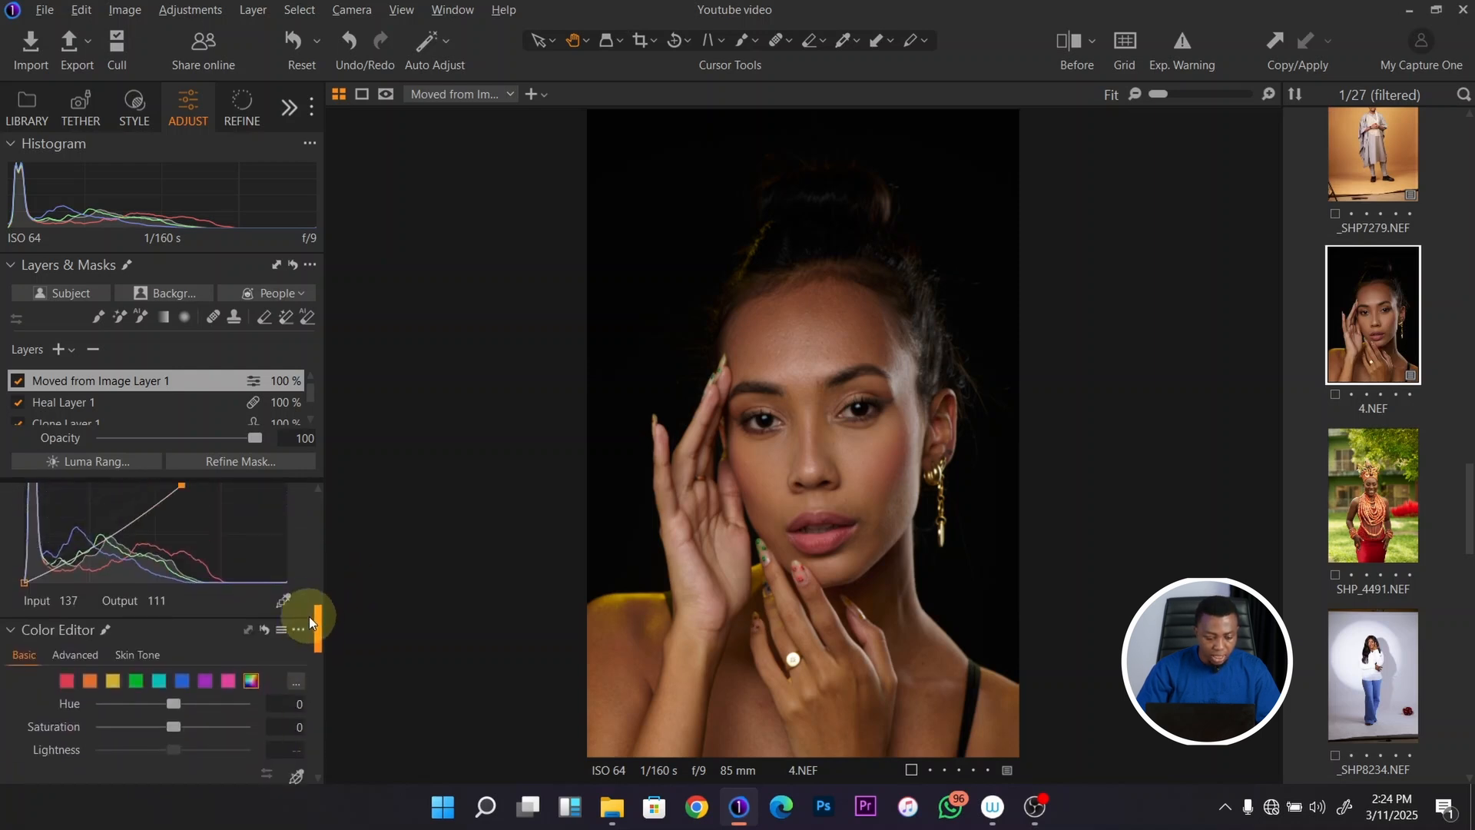
scroll(288, 615, "down", 1)
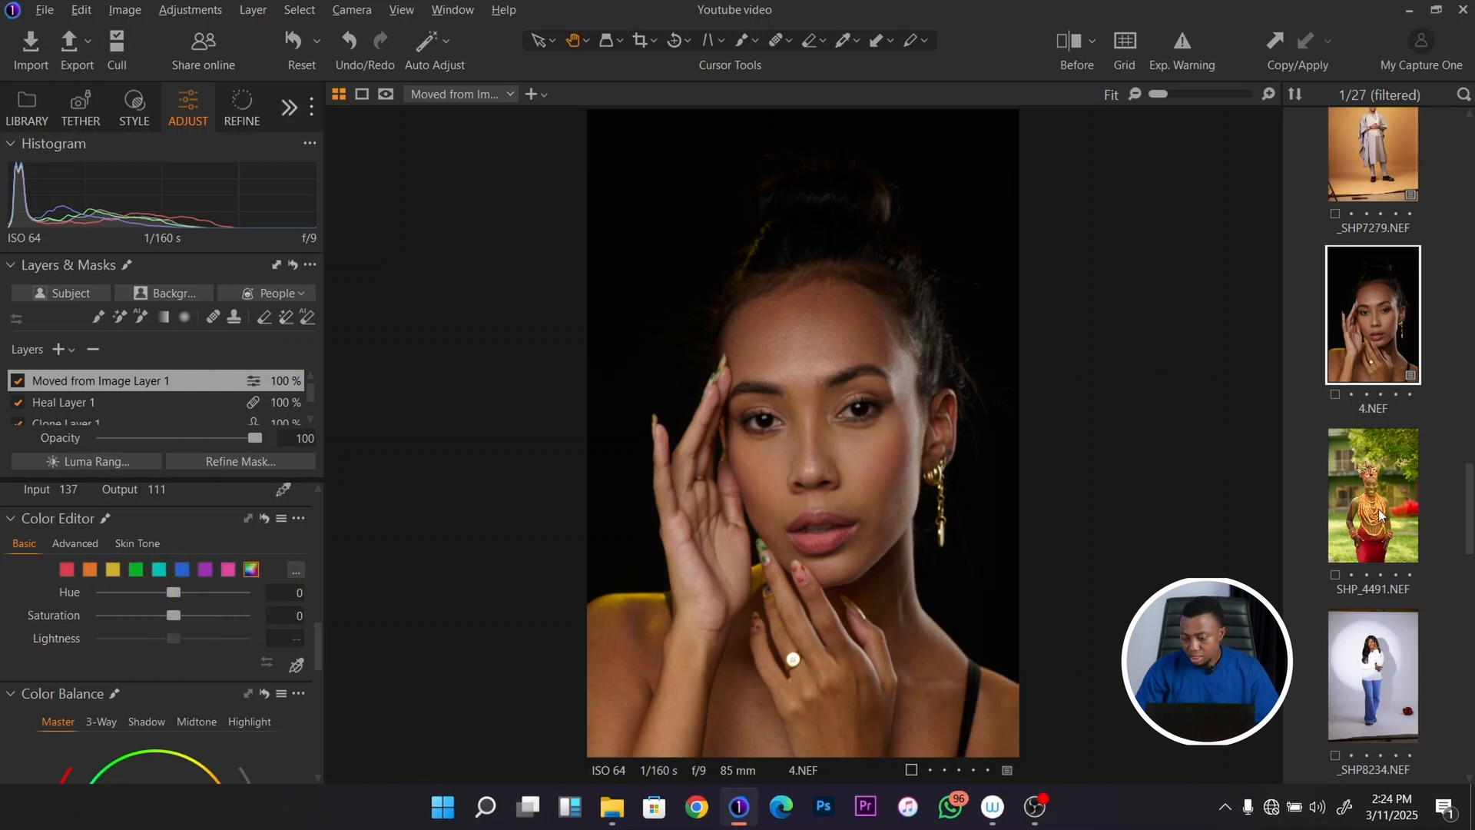
left_click(1339, 514)
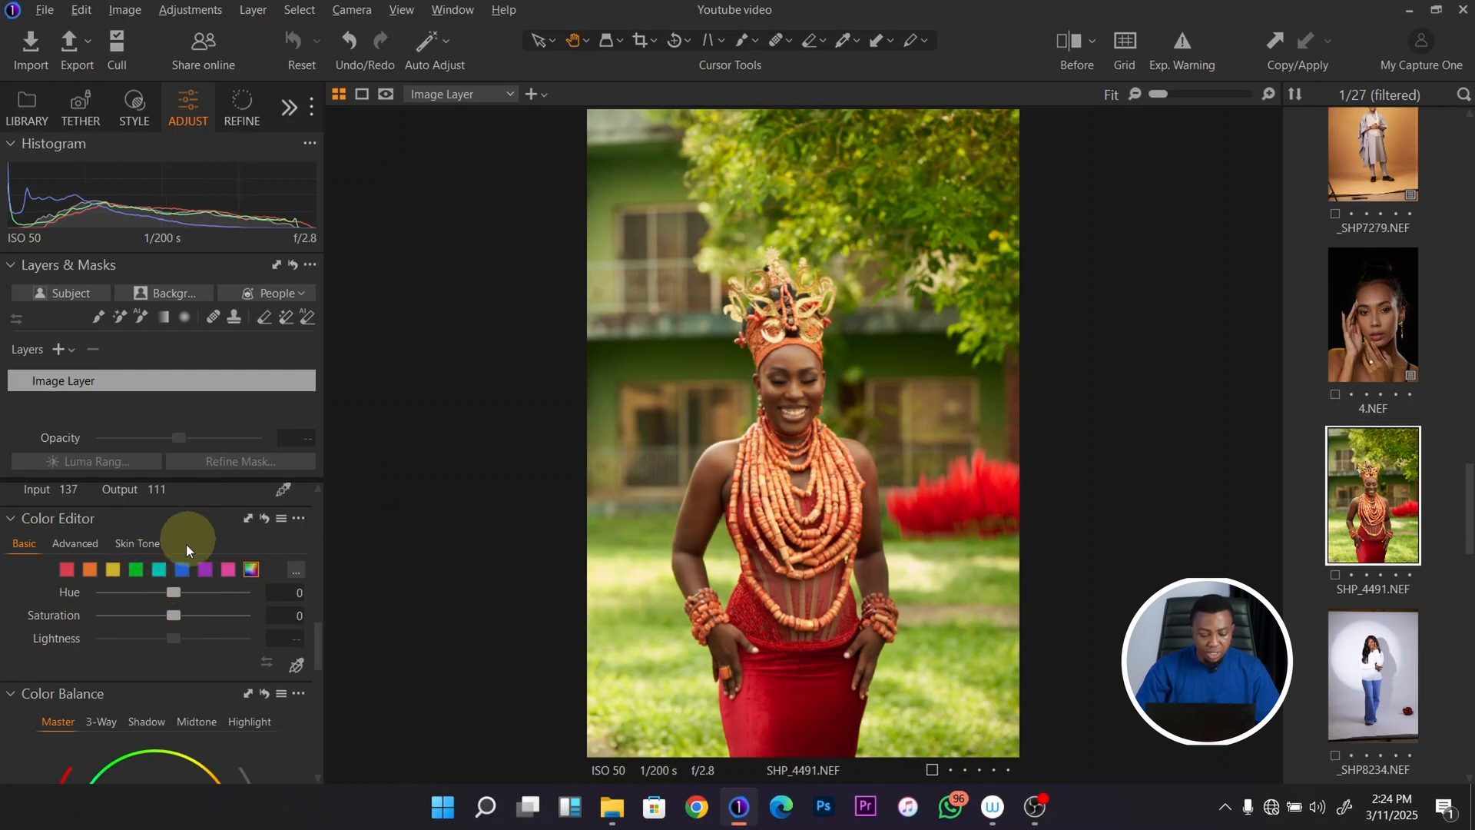
left_click(136, 570)
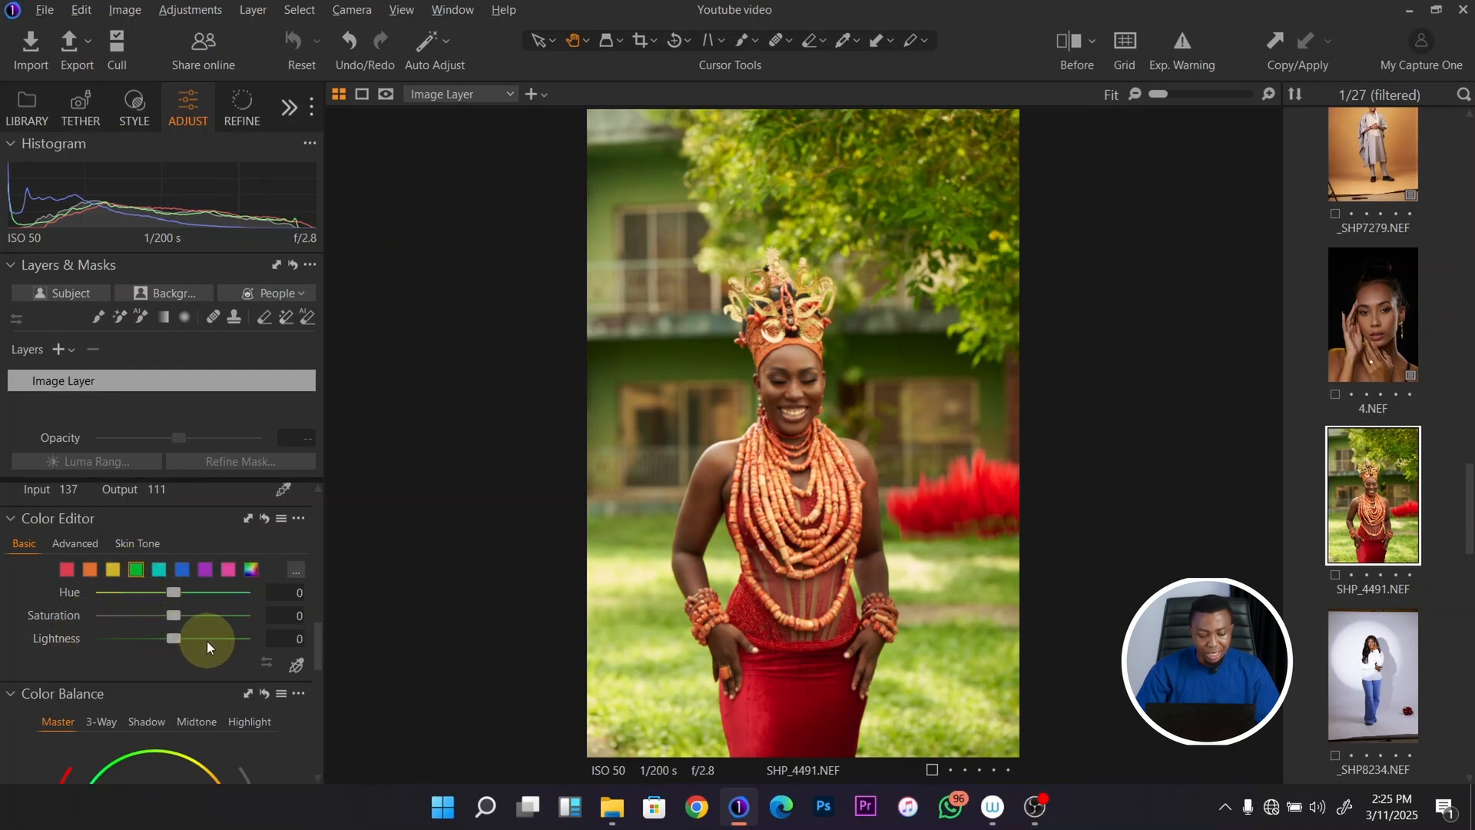
Step: Try a shifted Hue, a Saturation of -5.2 and a Lightness of -19.7 on the greens, resetting each to 0
left_click_drag(167, 593, 135, 637)
double_click(182, 588)
double_click(135, 637)
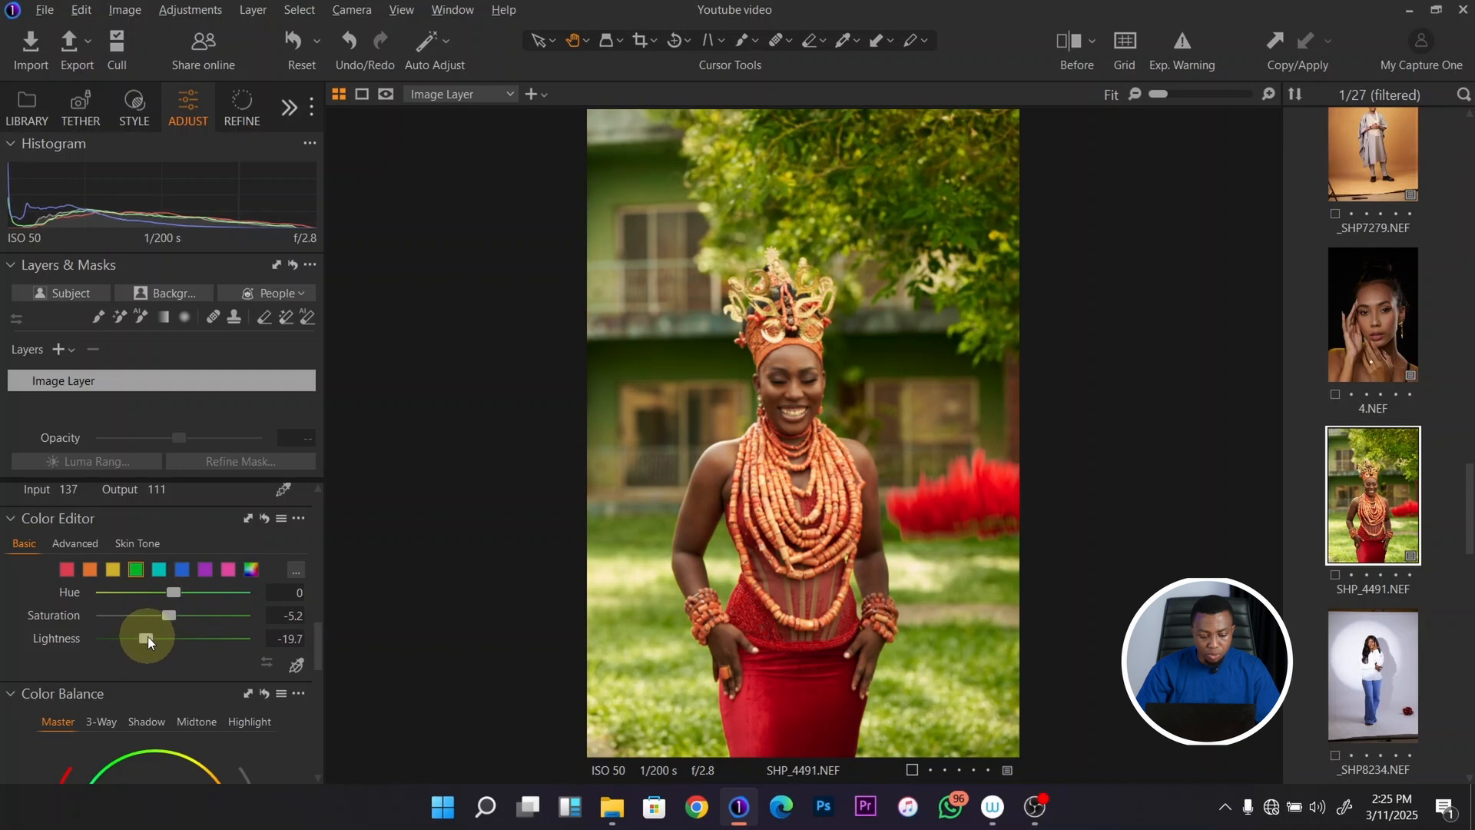
double_click(169, 614)
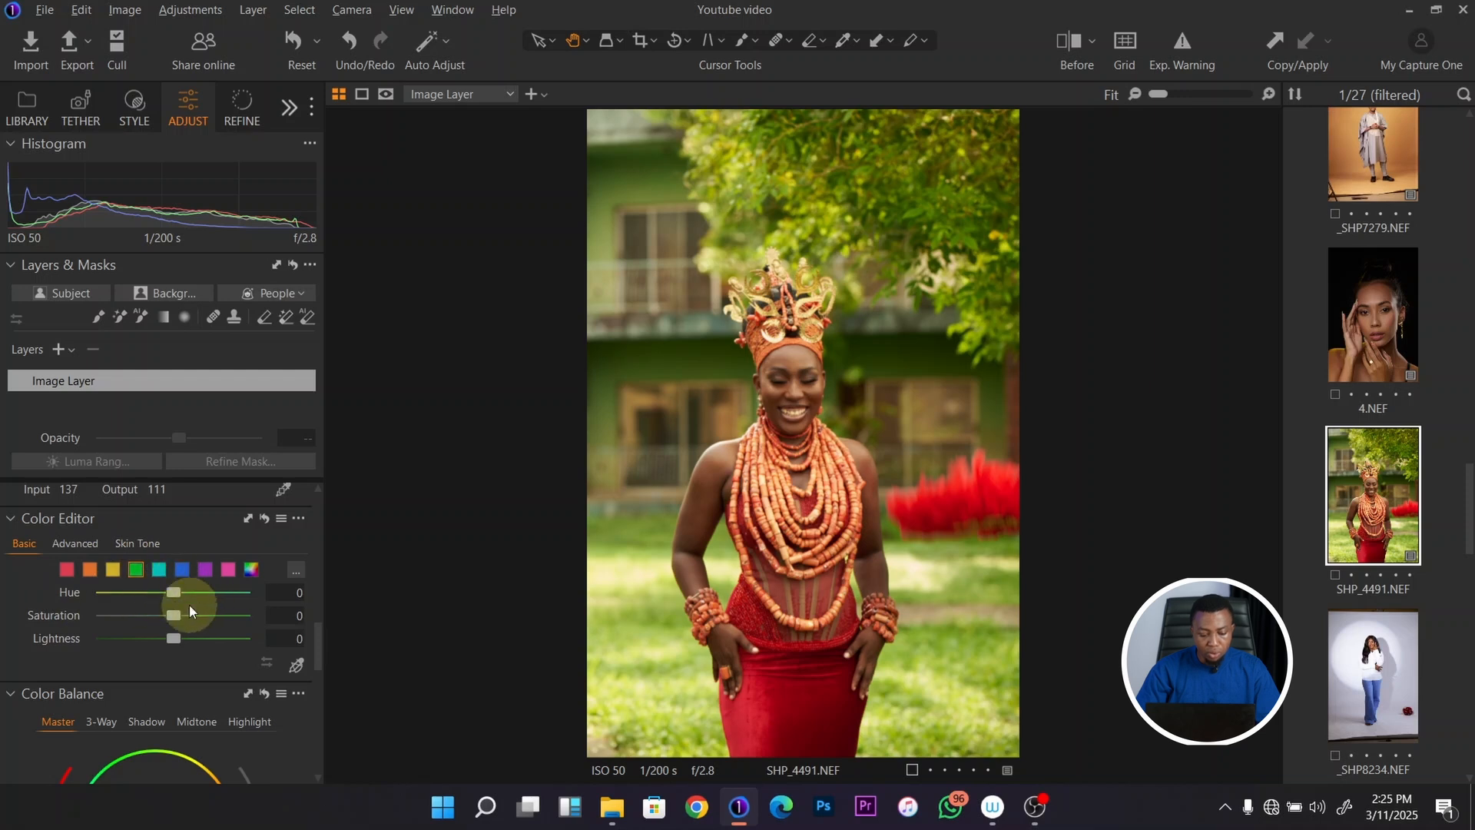
Step: Pick the red of the woman's skirt in the basic Color Editor and try a Hue shift, resetting it to 0
left_click(295, 666)
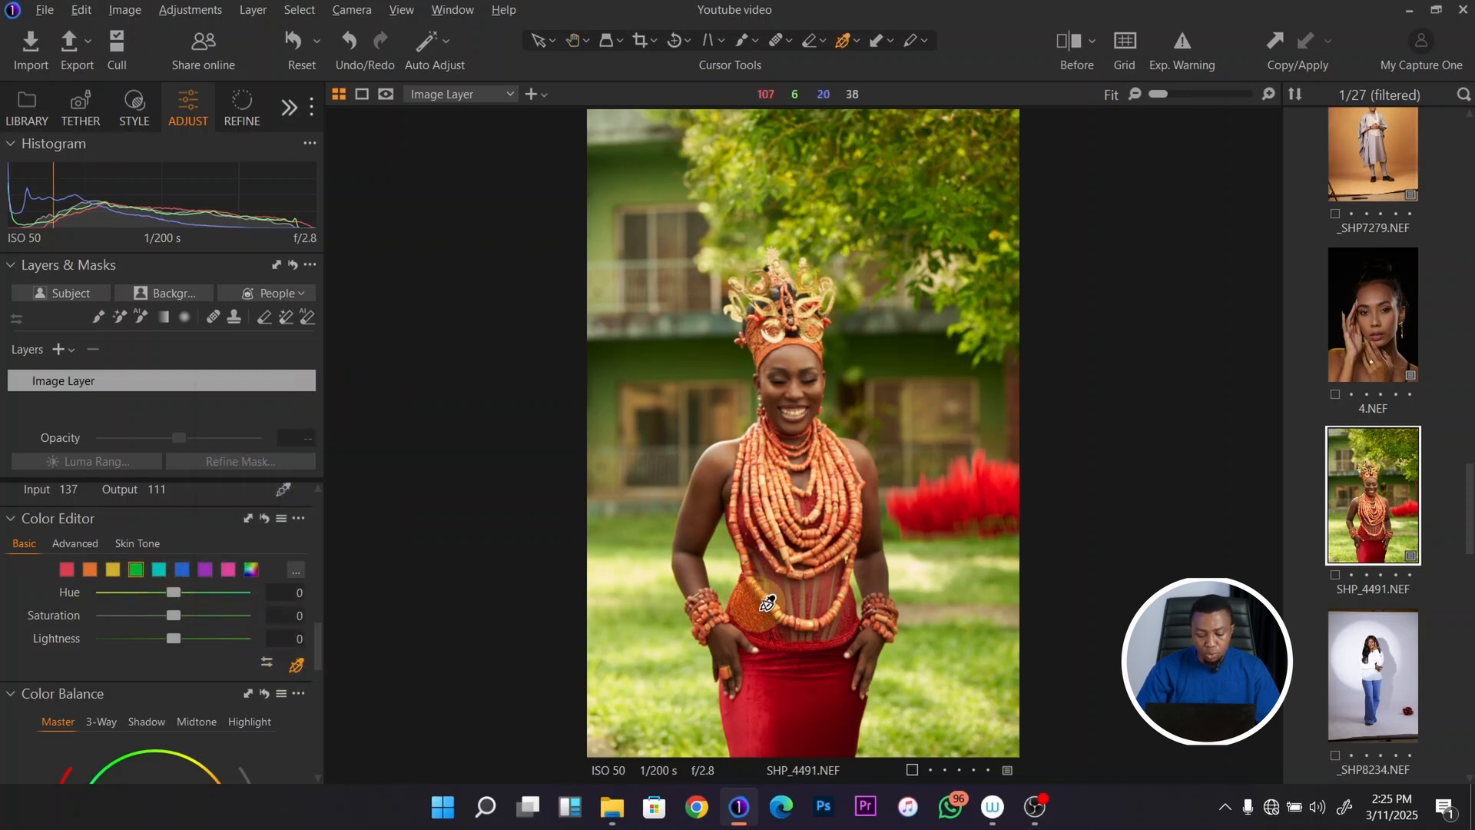
left_click(789, 704)
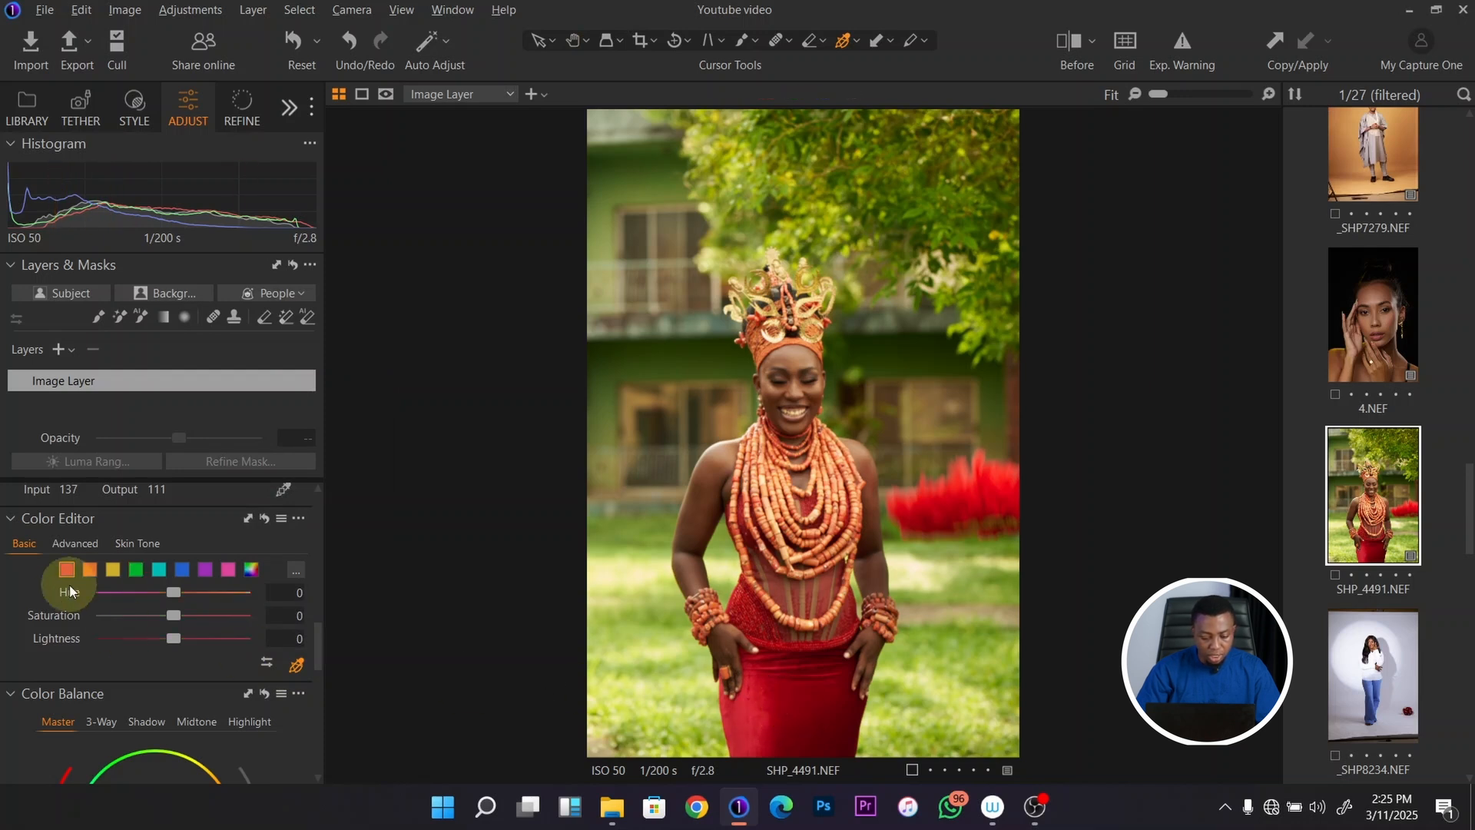
mouse_move(173, 592)
left_mouse_down()
mouse_move(207, 596)
mouse_move(118, 593)
mouse_move(192, 602)
left_mouse_up()
double_click(192, 597)
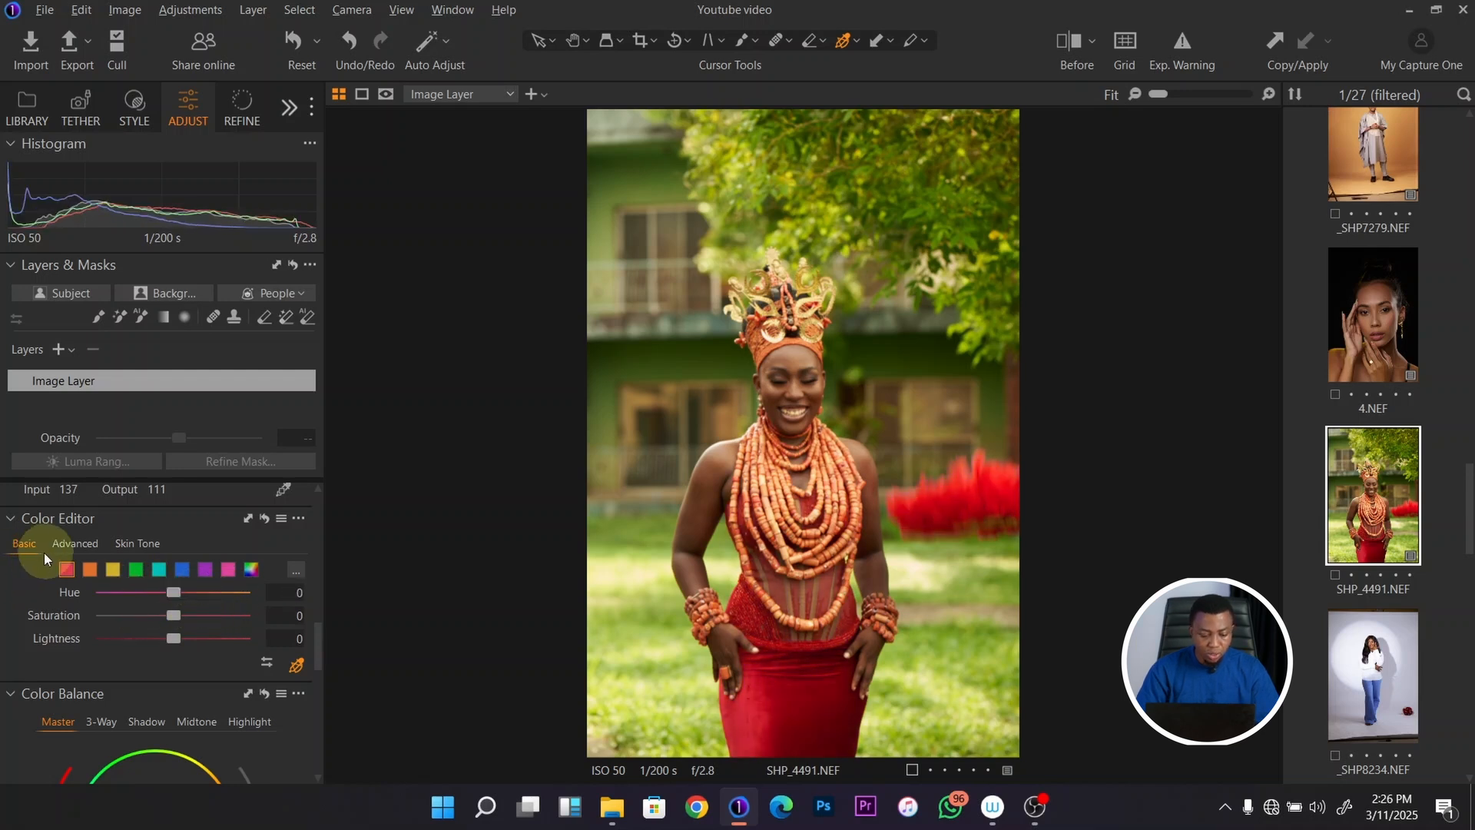
Step: Sample the red skirt as a colour range in the advanced Color Editor
left_click(89, 542)
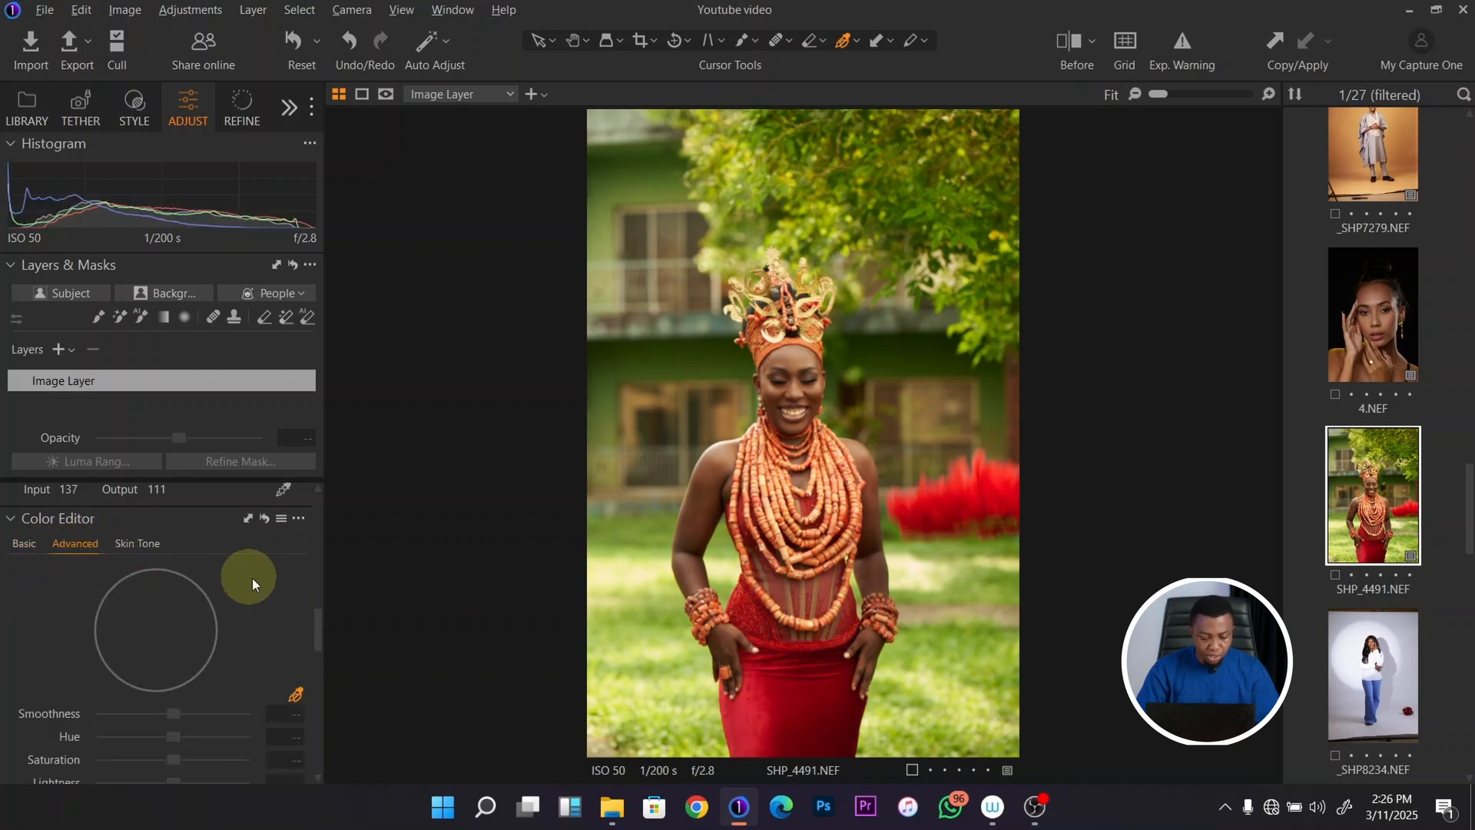
mouse_move(318, 629)
left_mouse_down()
mouse_move(321, 605)
mouse_move(306, 623)
left_mouse_up()
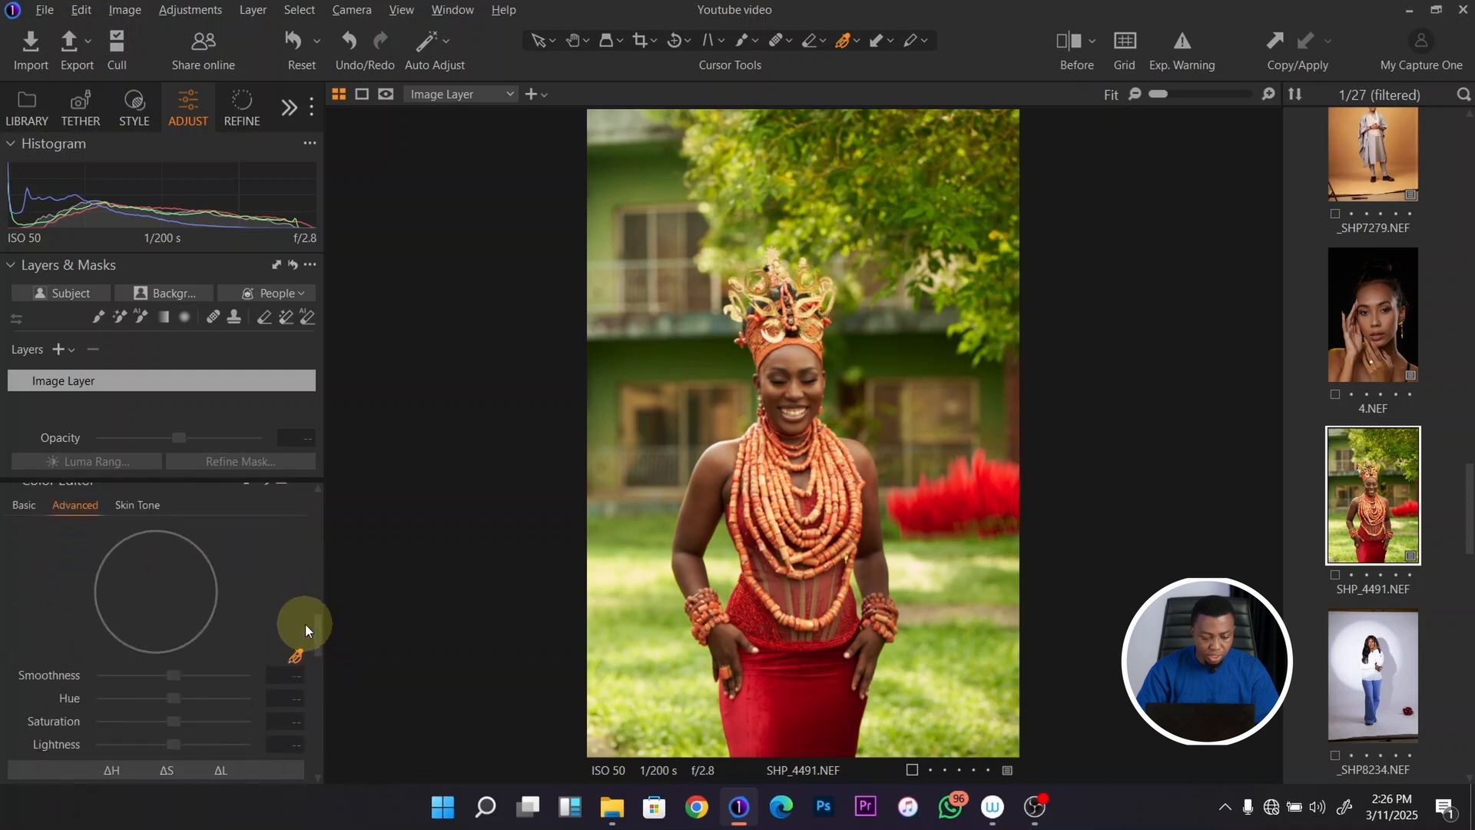
left_click(294, 662)
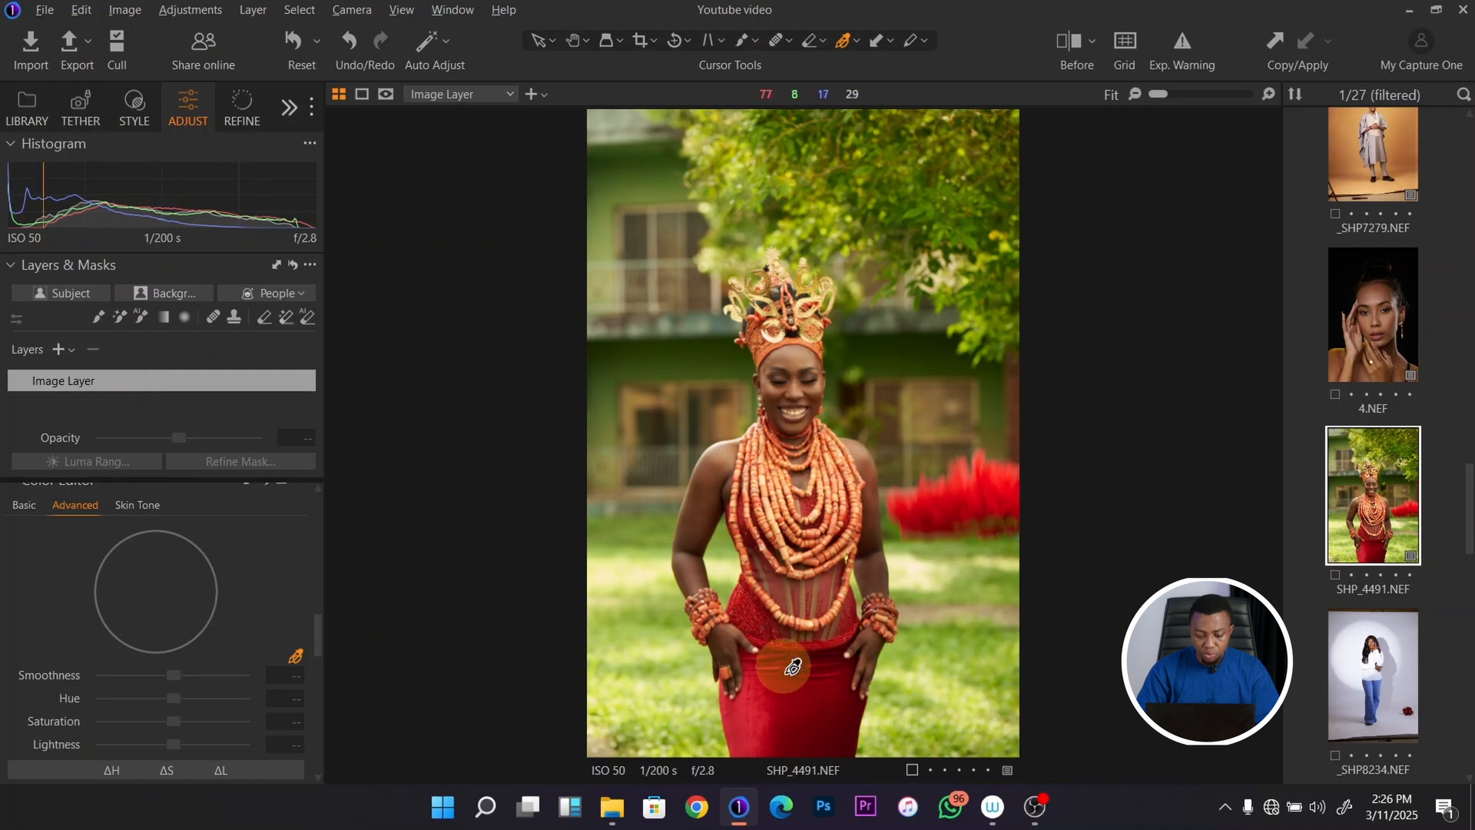
left_click(803, 714)
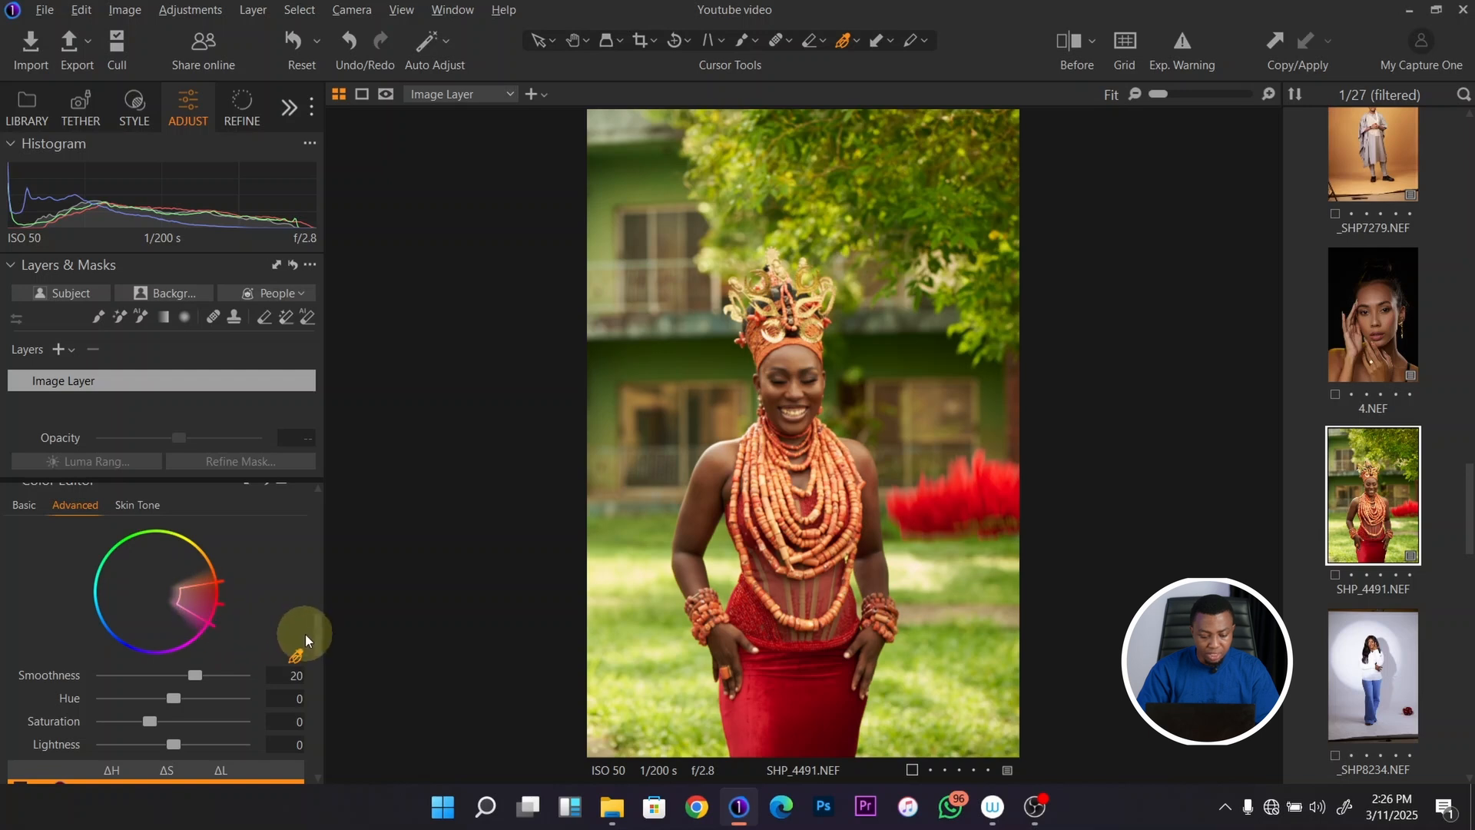
Step: Try a Saturation of 170.5 on the sampled red range, resetting it to 0
left_click_drag(315, 633, 317, 642)
left_click_drag(155, 597, 230, 601)
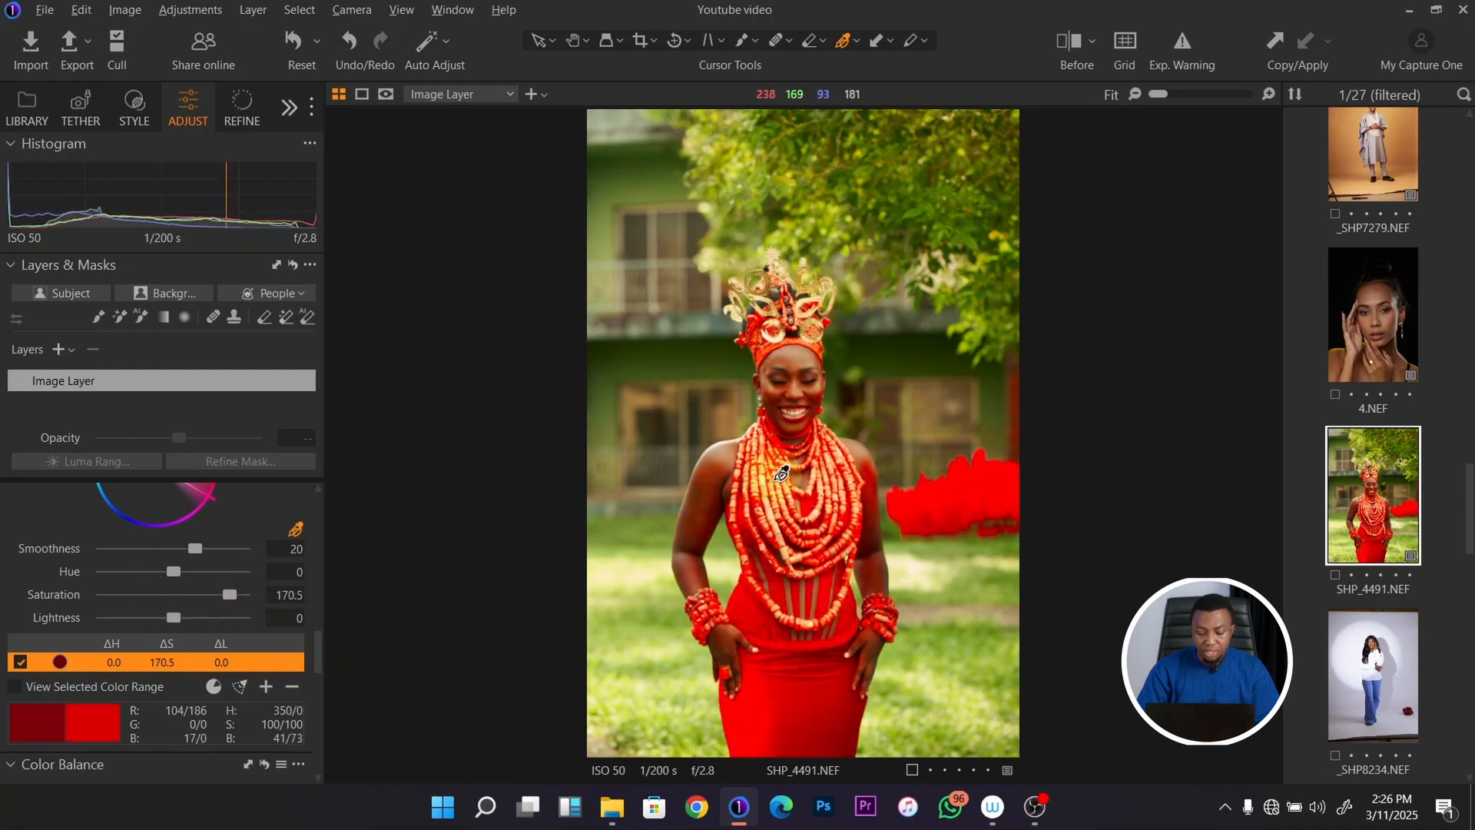
double_click(228, 596)
Step: Narrow the sampled red range on the colour wheel and set its Saturation to 77
left_click_drag(318, 639, 301, 612)
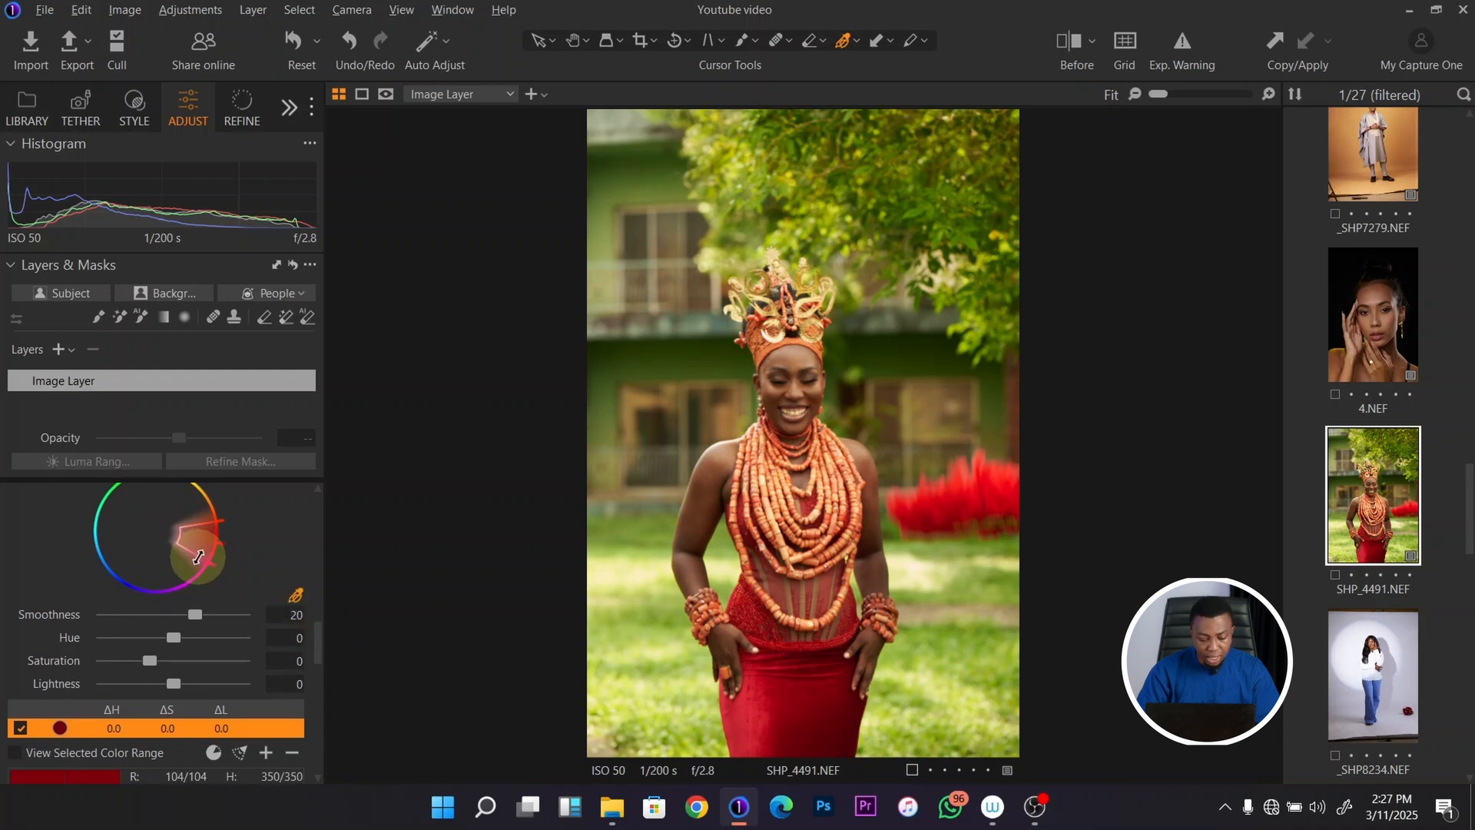
scroll(201, 559, "up", 1)
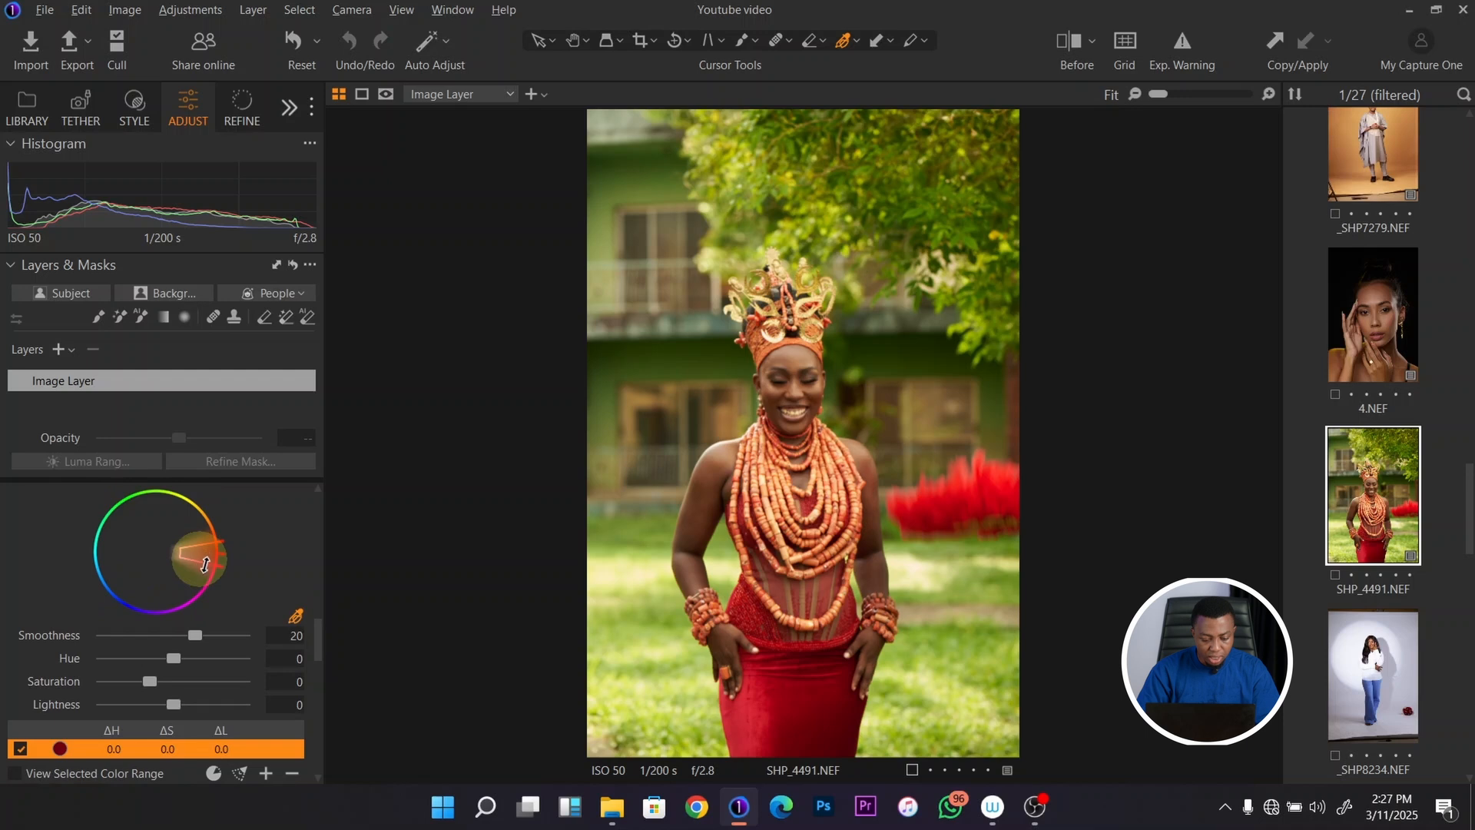
left_click_drag(317, 628, 316, 637)
left_click_drag(154, 610, 190, 614)
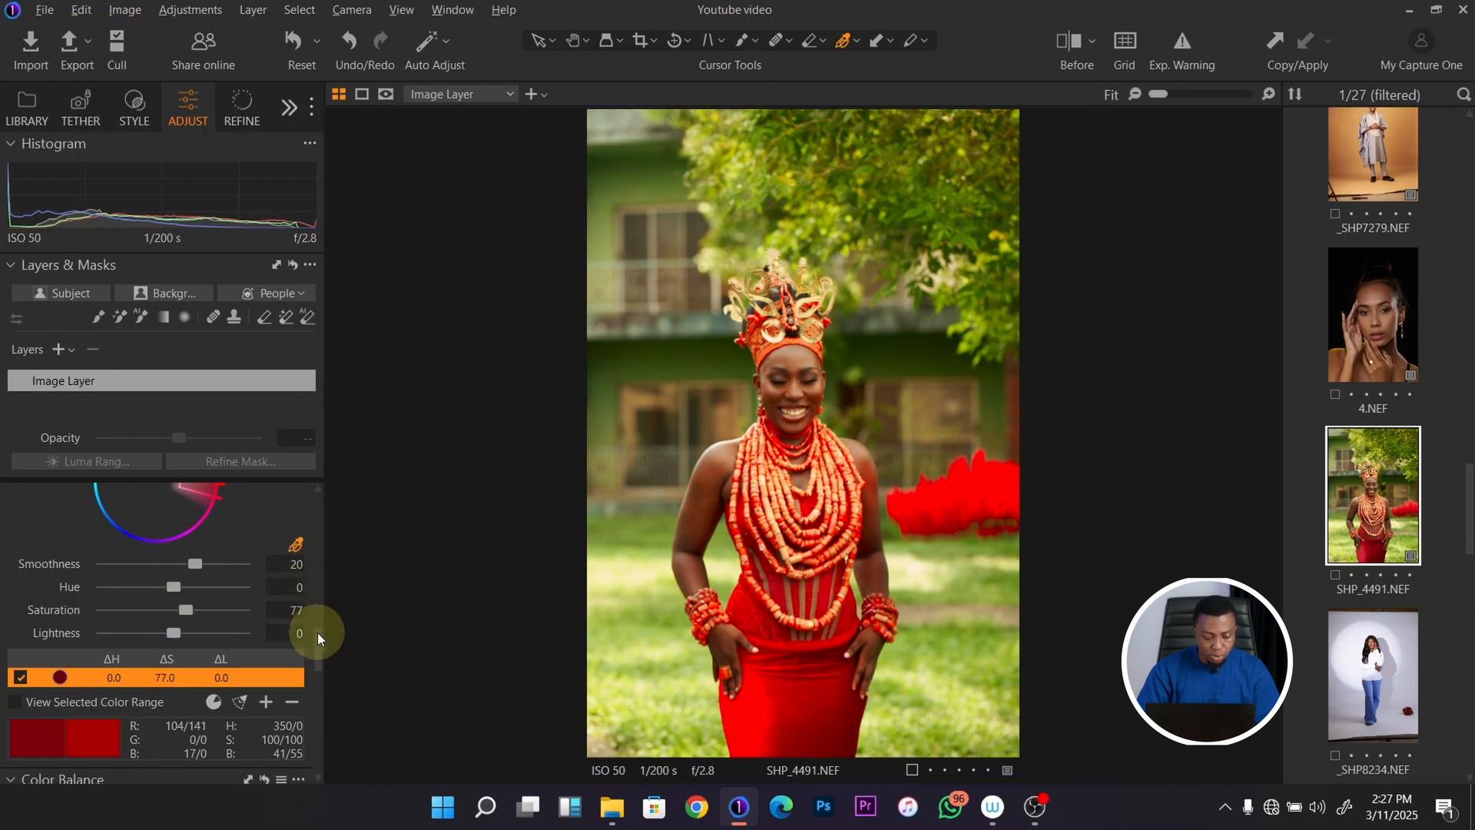
Step: Switch the Color Editor to Skin Tone and examine its colour wheel, Smoothness and Amount settings
scroll(318, 626, "up", 4)
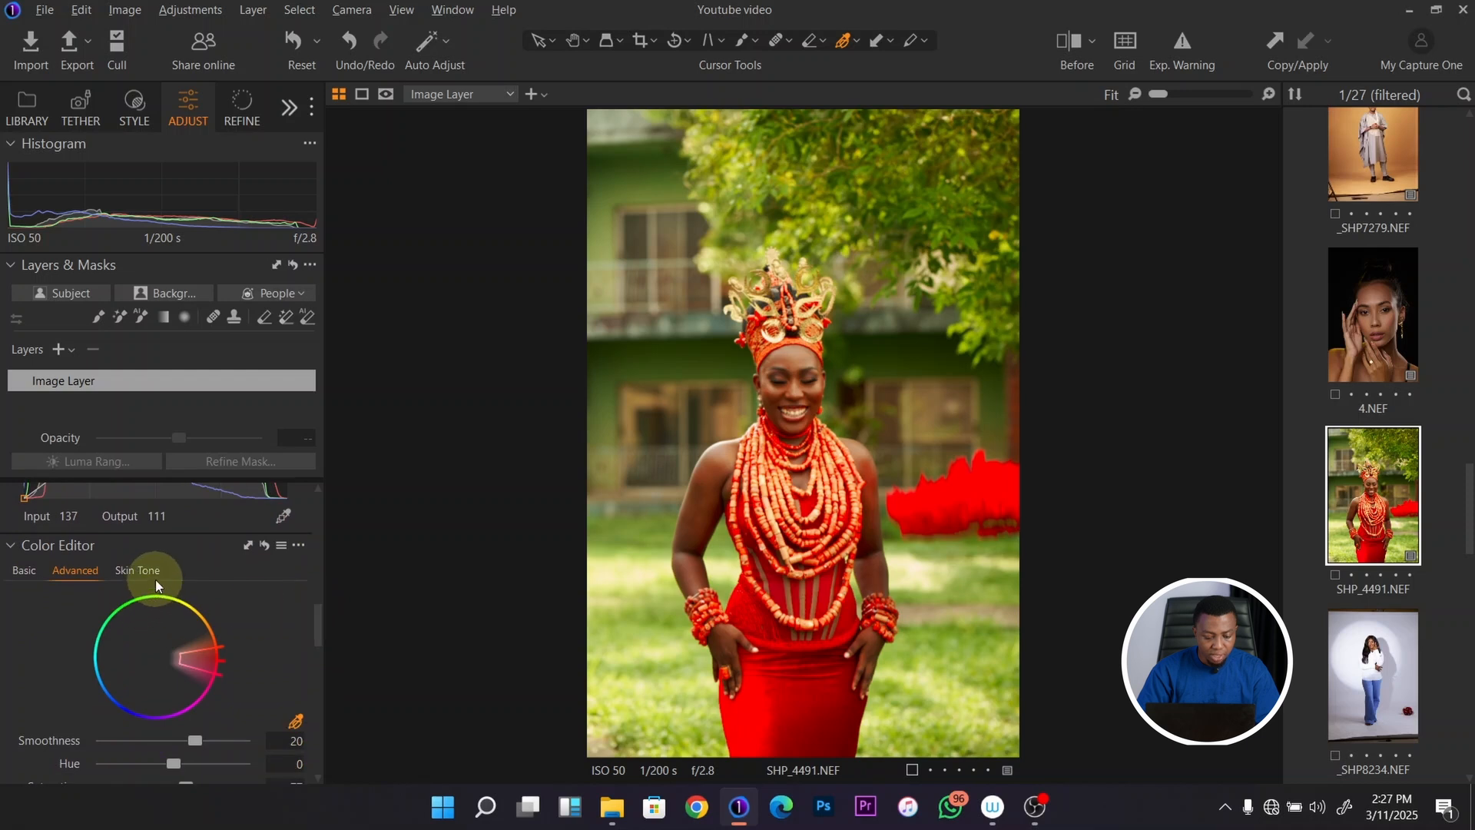
left_click(155, 581)
scroll(314, 628, "down", 3)
scroll(317, 628, "up", 2)
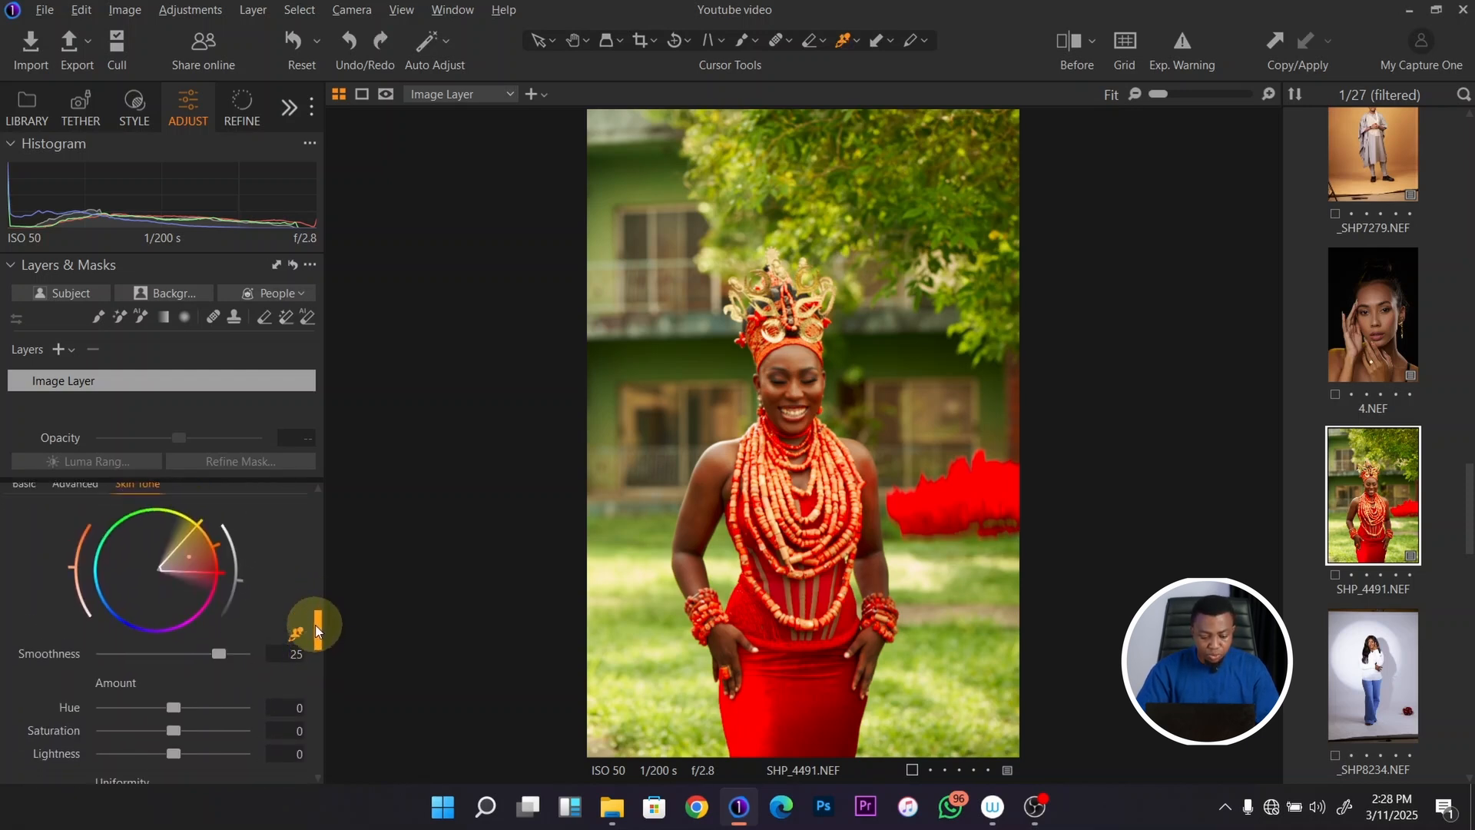
scroll(315, 625, "up", 1)
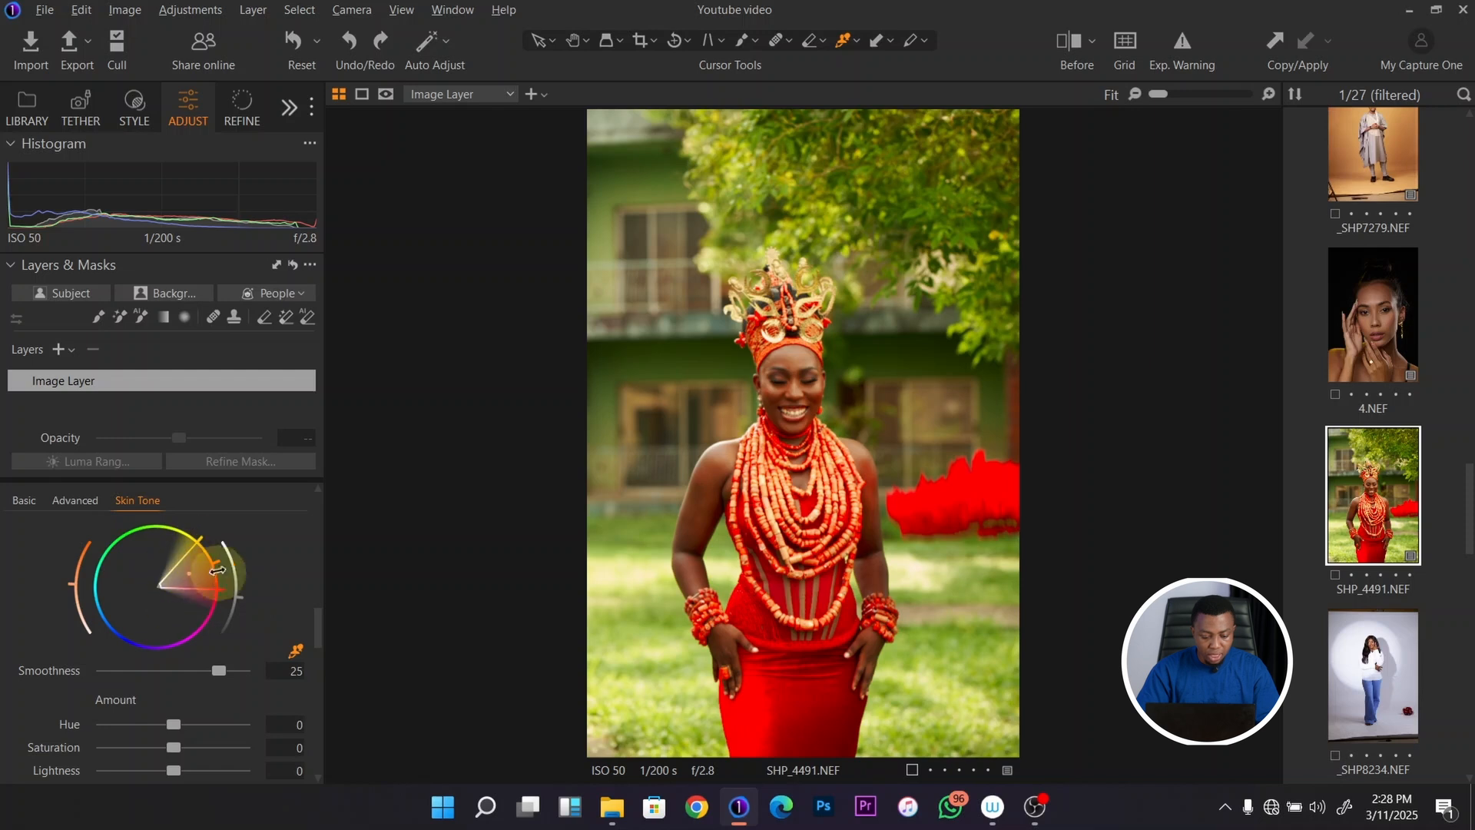
Step: Open the portrait 4.NEF and enlarge the face for skin tone work
scroll(315, 624, "up", 4)
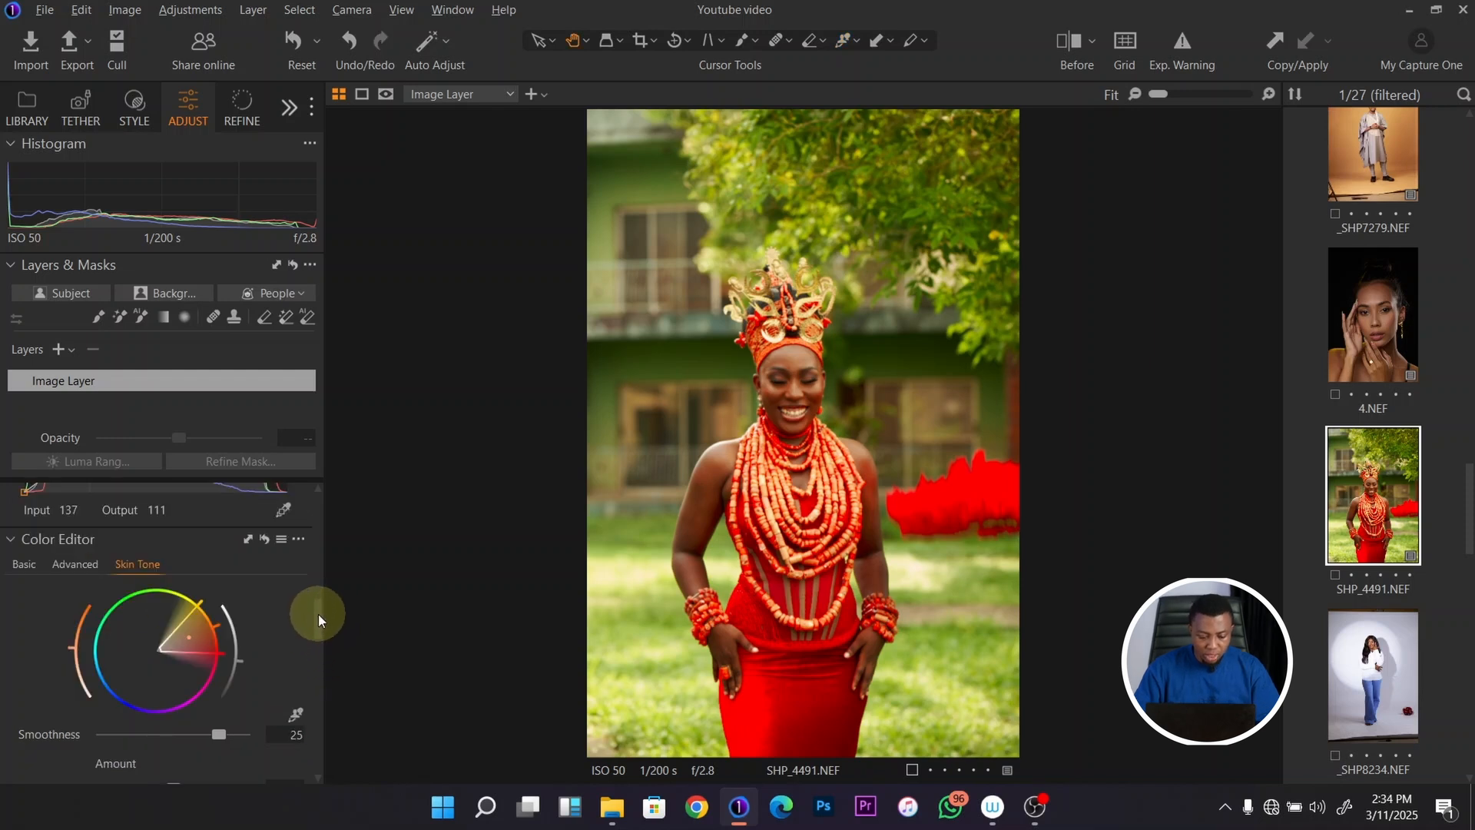
left_click_drag(318, 615, 315, 644)
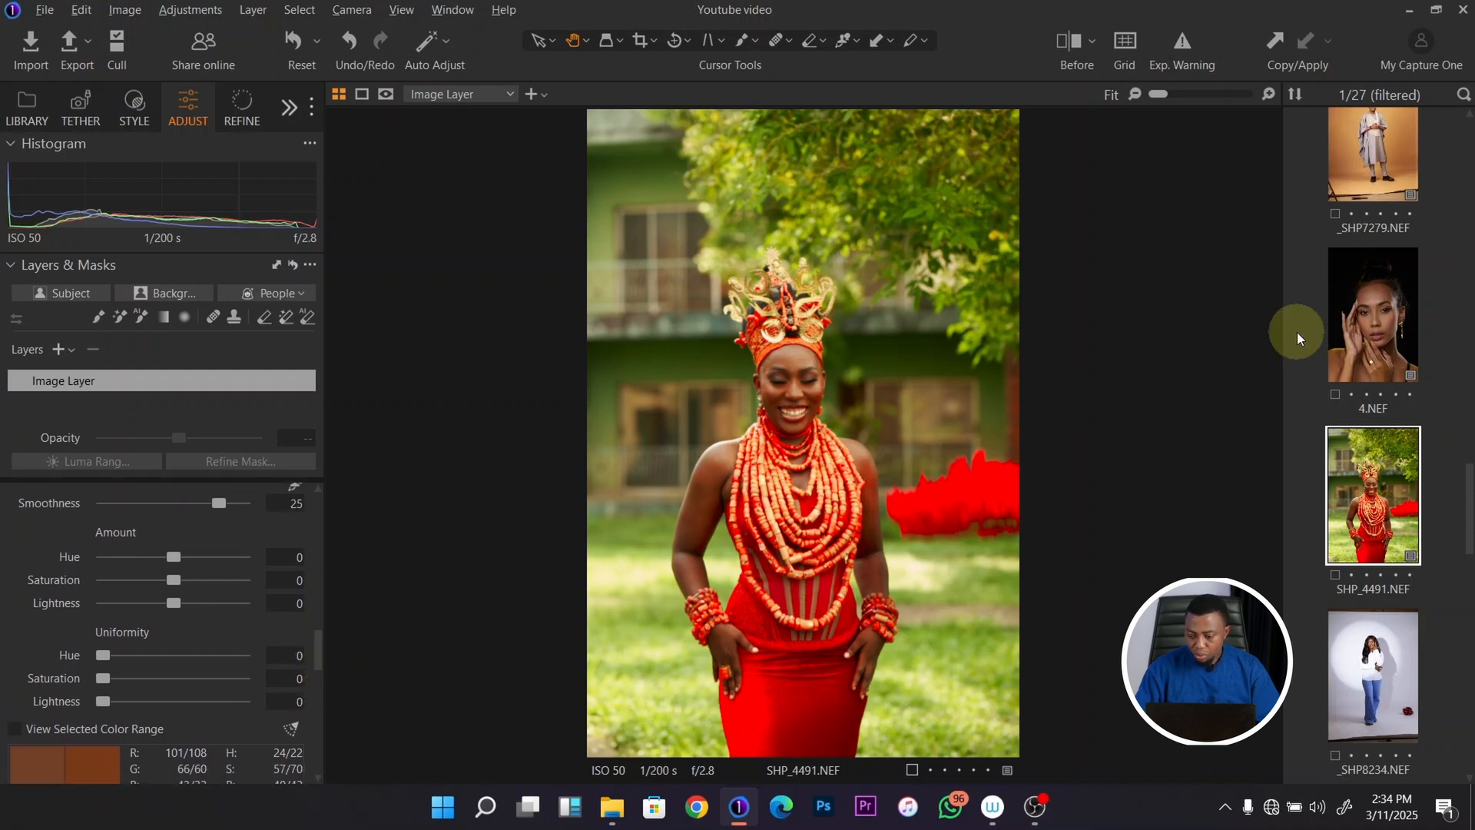
left_click(1372, 332)
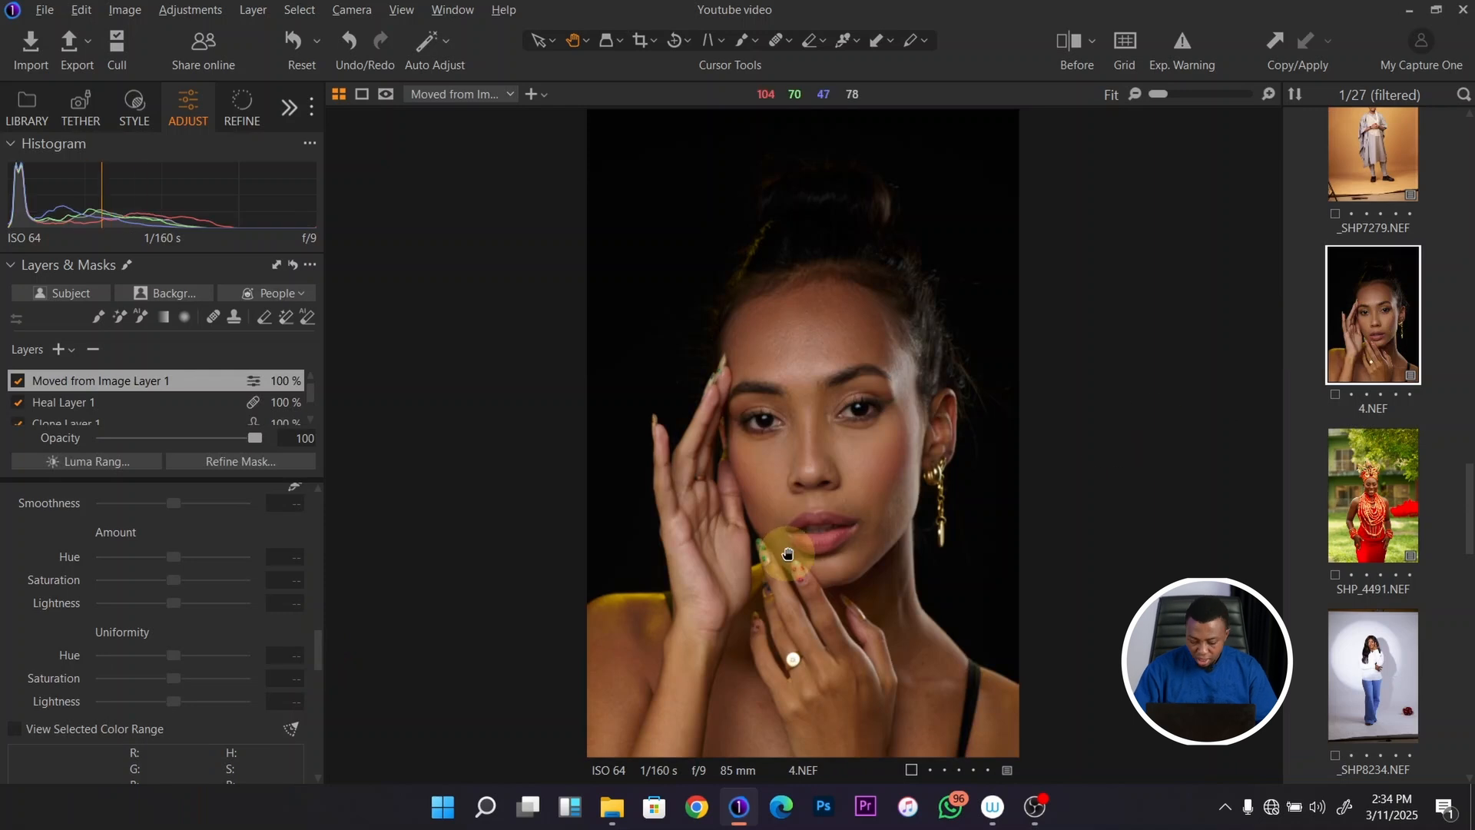
scroll(785, 545, "up", 3)
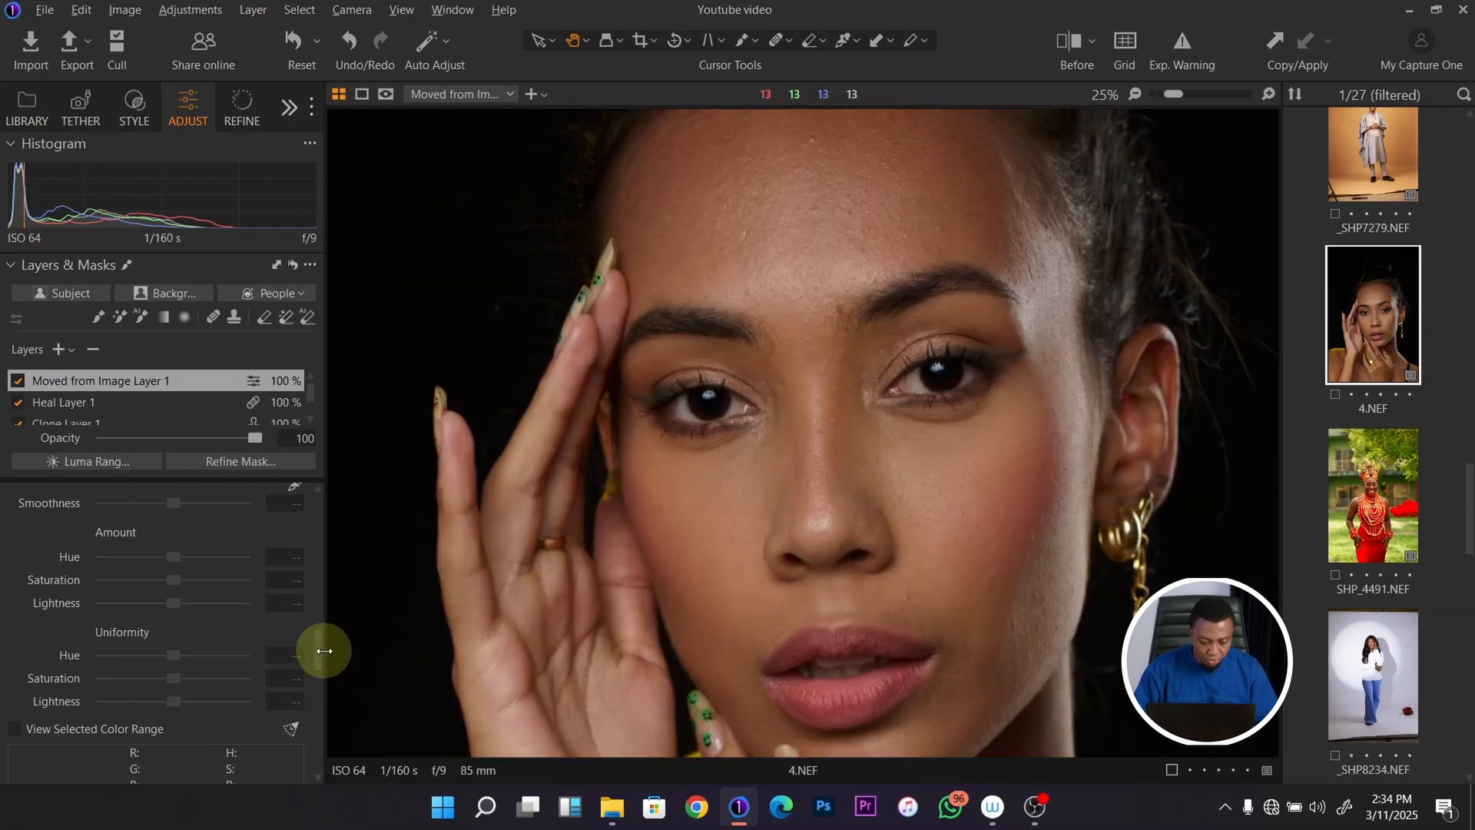
Step: Sample the forehead as the Color Editor's skin tone range and set its Amount Hue to 0.5
left_click_drag(320, 652, 324, 619)
left_click(295, 723)
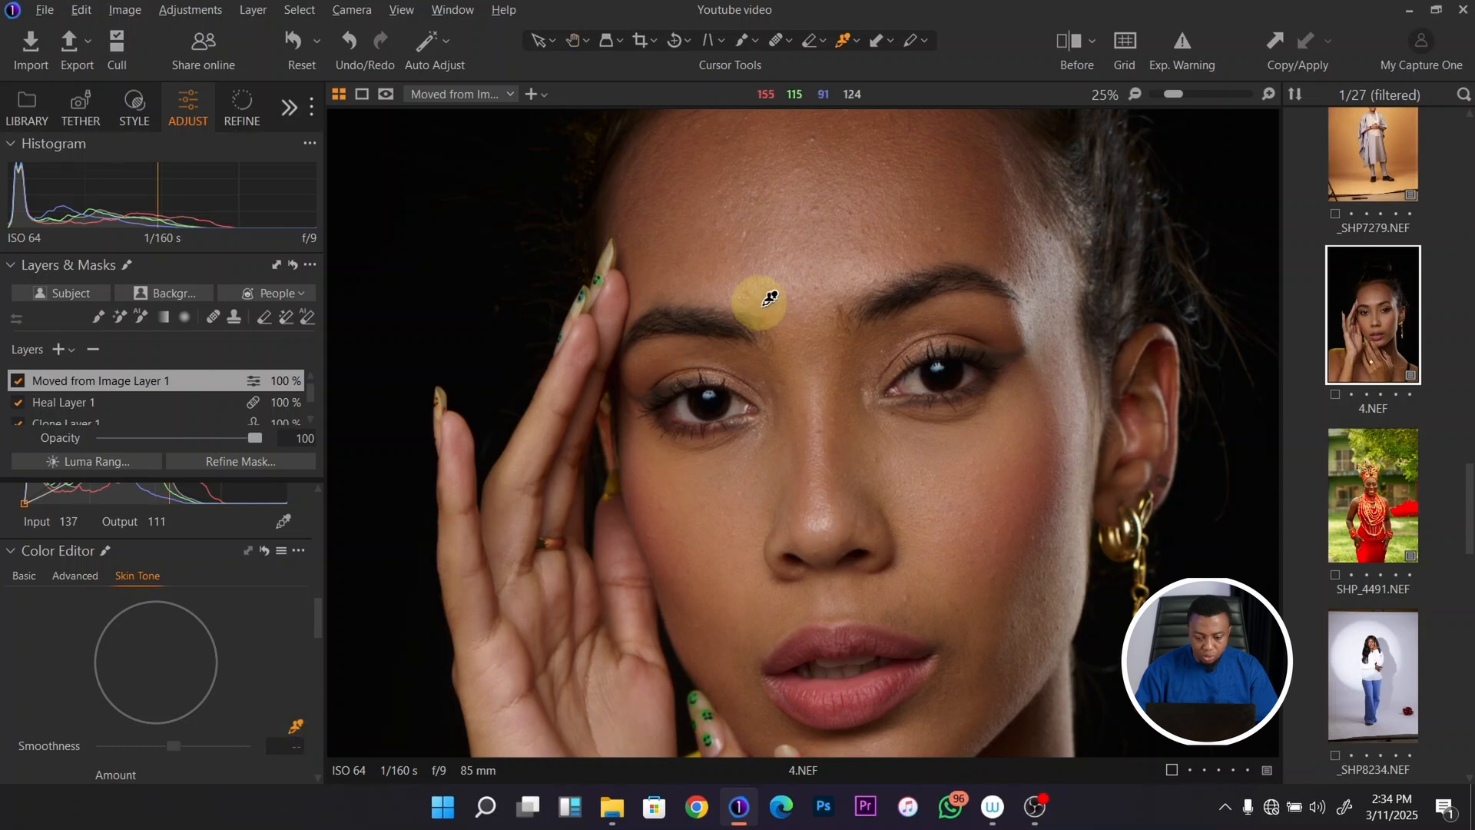
left_click(721, 255)
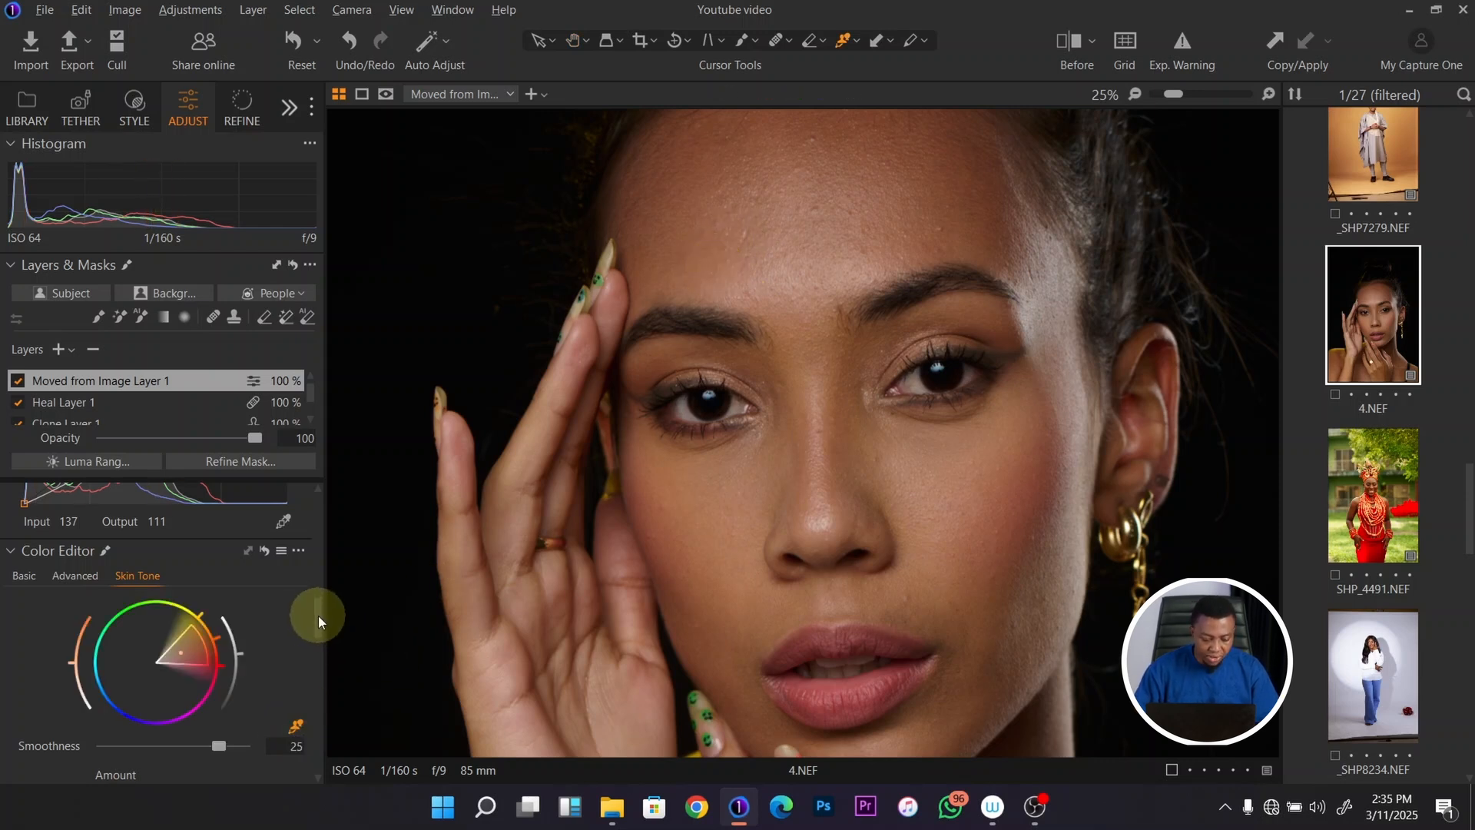
left_click_drag(317, 611, 316, 636)
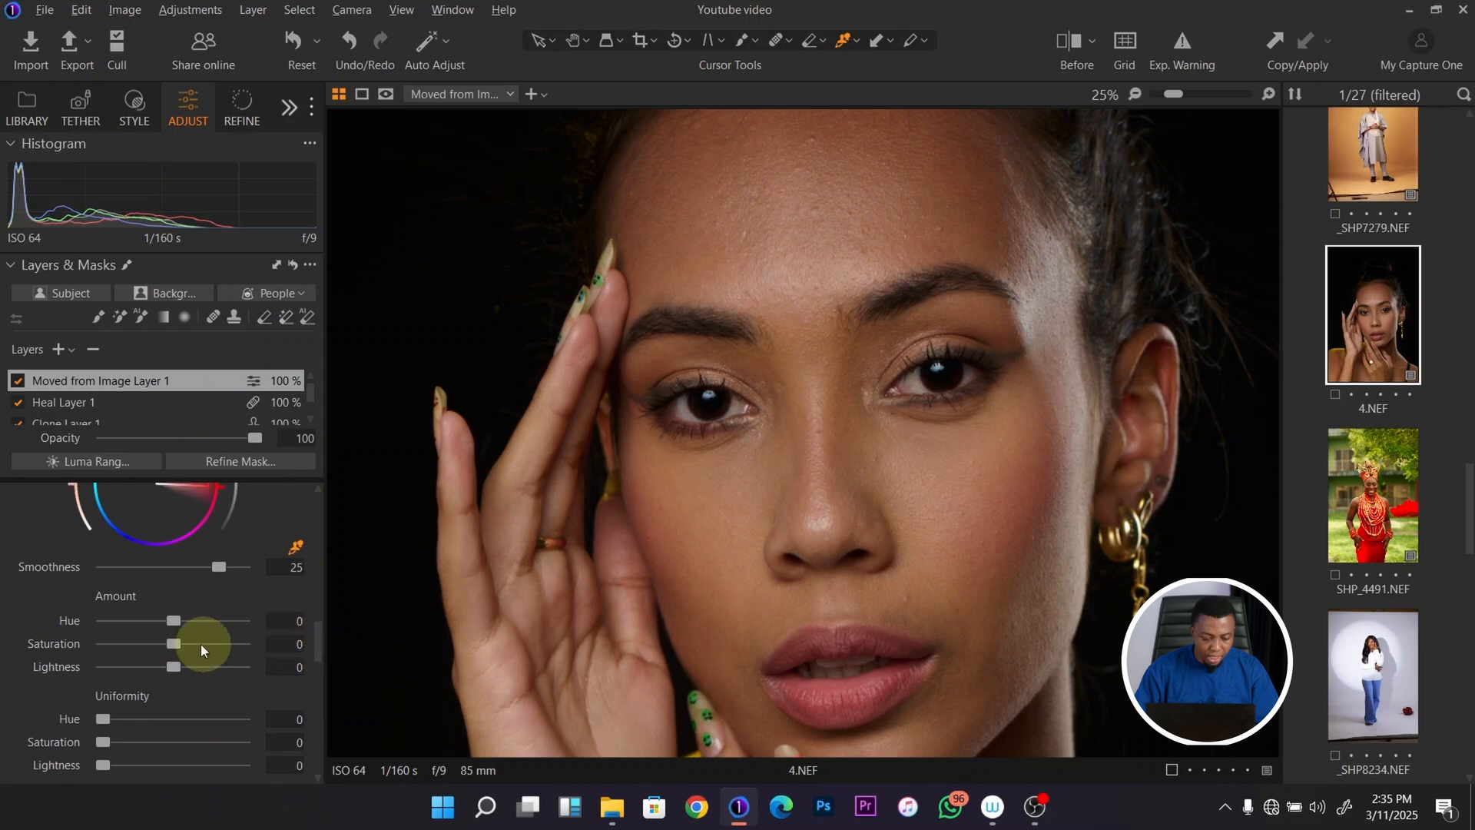
mouse_move(174, 624)
left_mouse_down()
mouse_move(219, 625)
mouse_move(127, 620)
mouse_move(223, 620)
mouse_move(126, 624)
mouse_move(201, 624)
mouse_move(131, 625)
mouse_move(179, 626)
mouse_move(213, 650)
mouse_move(130, 643)
mouse_move(229, 643)
mouse_move(136, 647)
mouse_move(176, 646)
left_mouse_up()
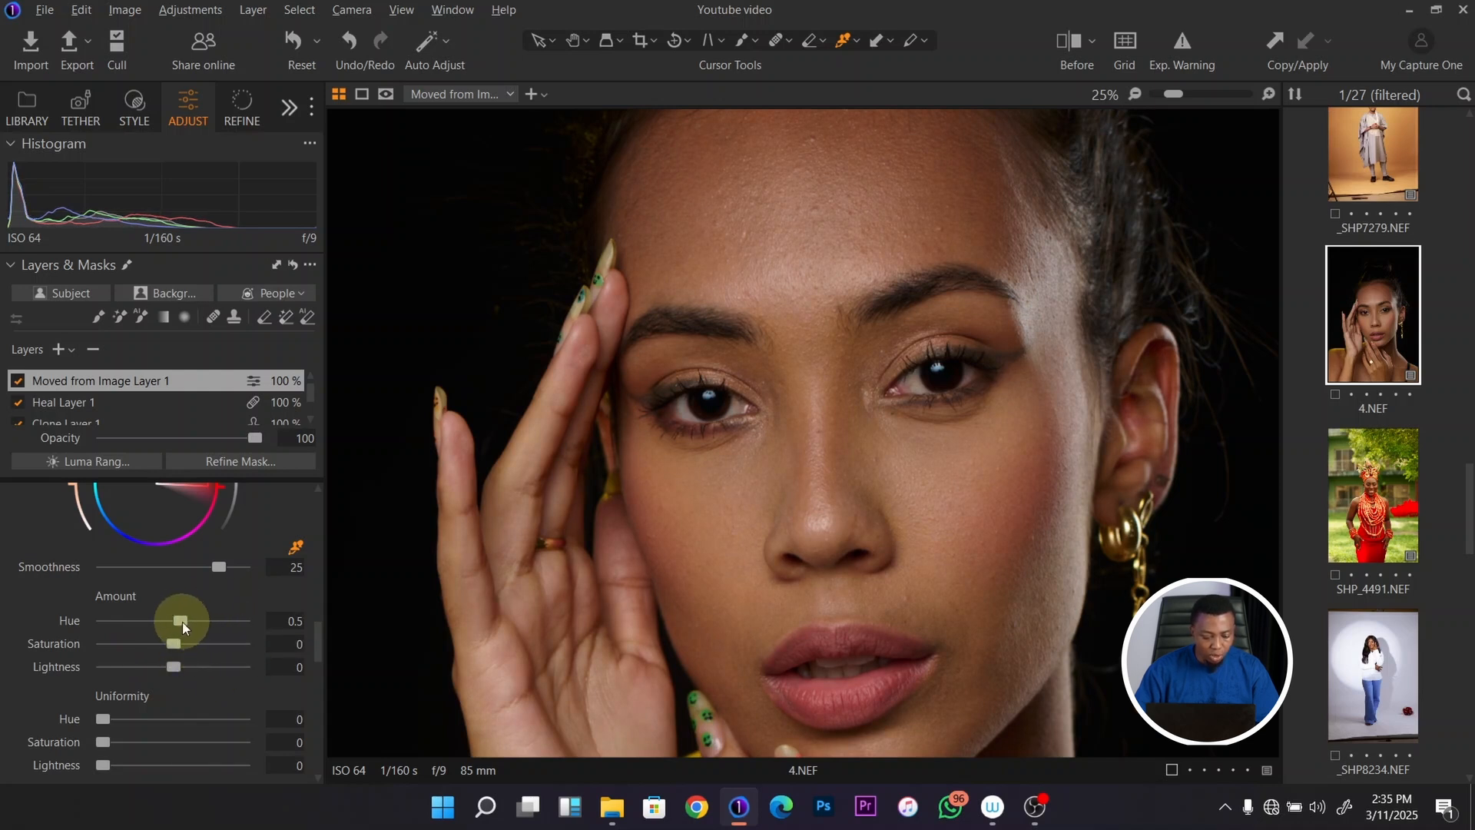
Step: Try skin tone Uniformity of Hue 100, Saturation 100 and Lightness 96, resetting Saturation and Lightness to 0
mouse_move(318, 633)
left_mouse_down()
mouse_move(319, 656)
mouse_move(313, 642)
left_mouse_up()
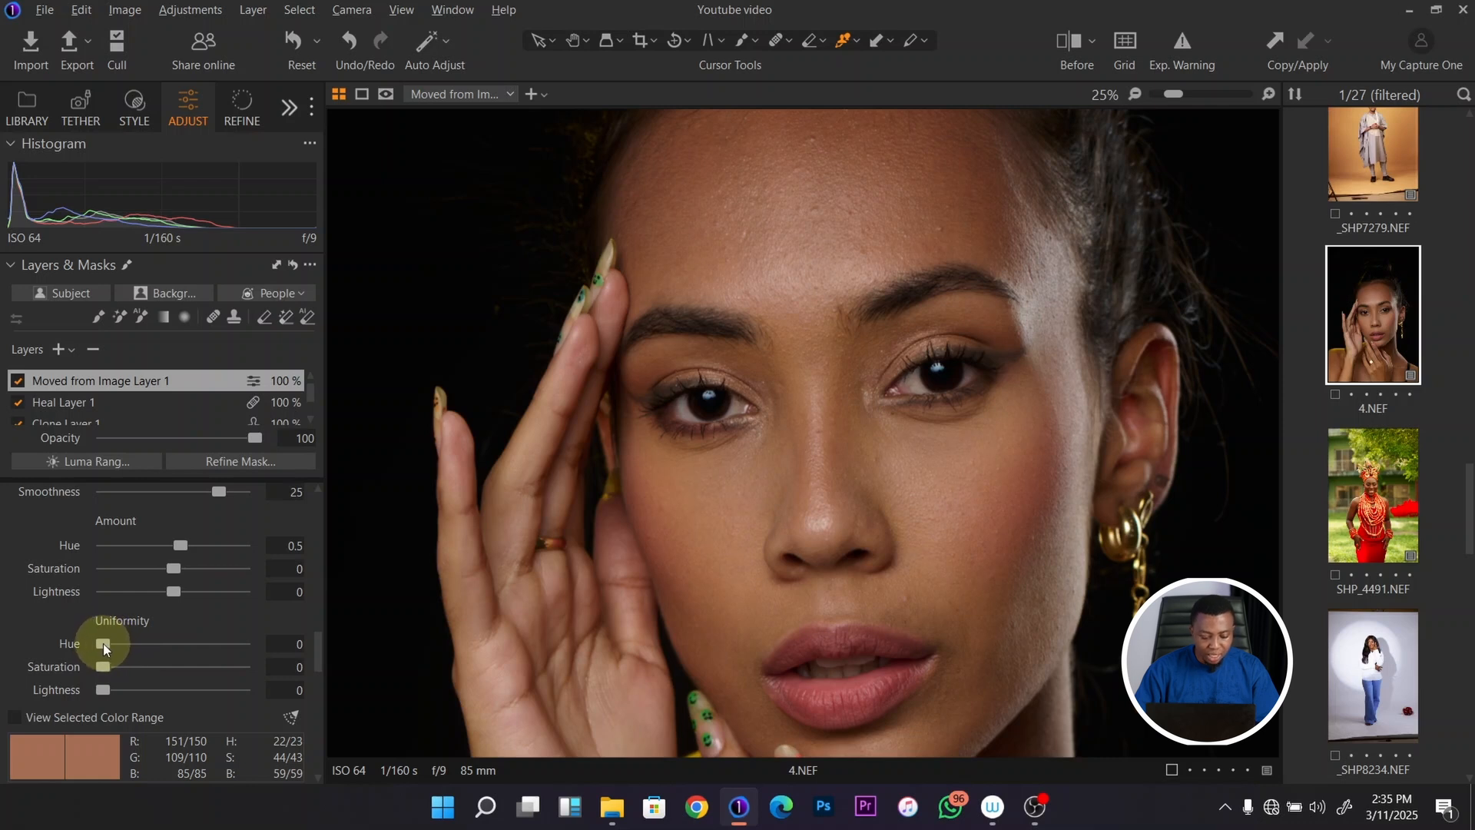
left_click_drag(104, 642, 257, 642)
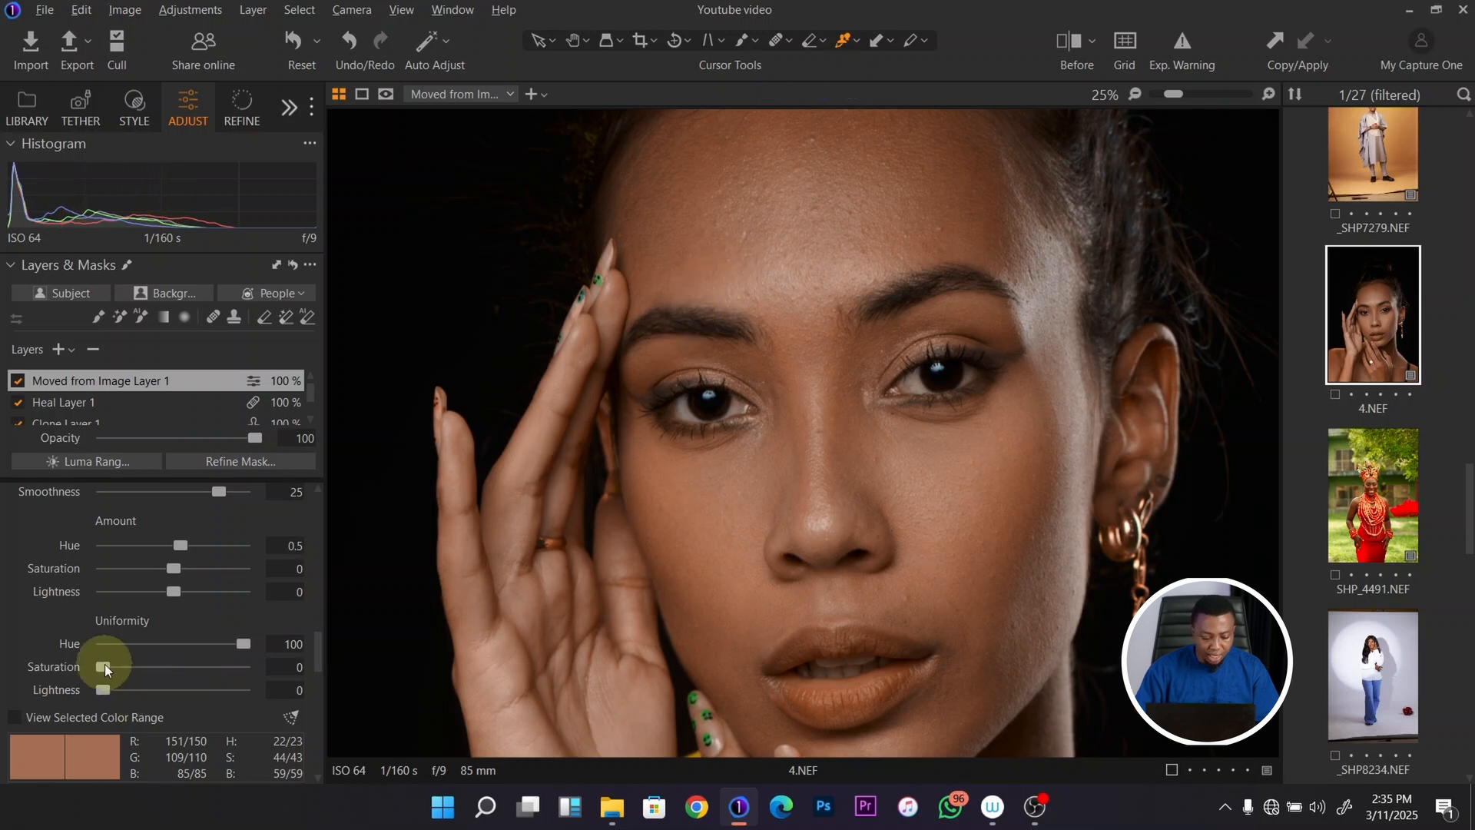
left_click_drag(104, 669, 236, 667)
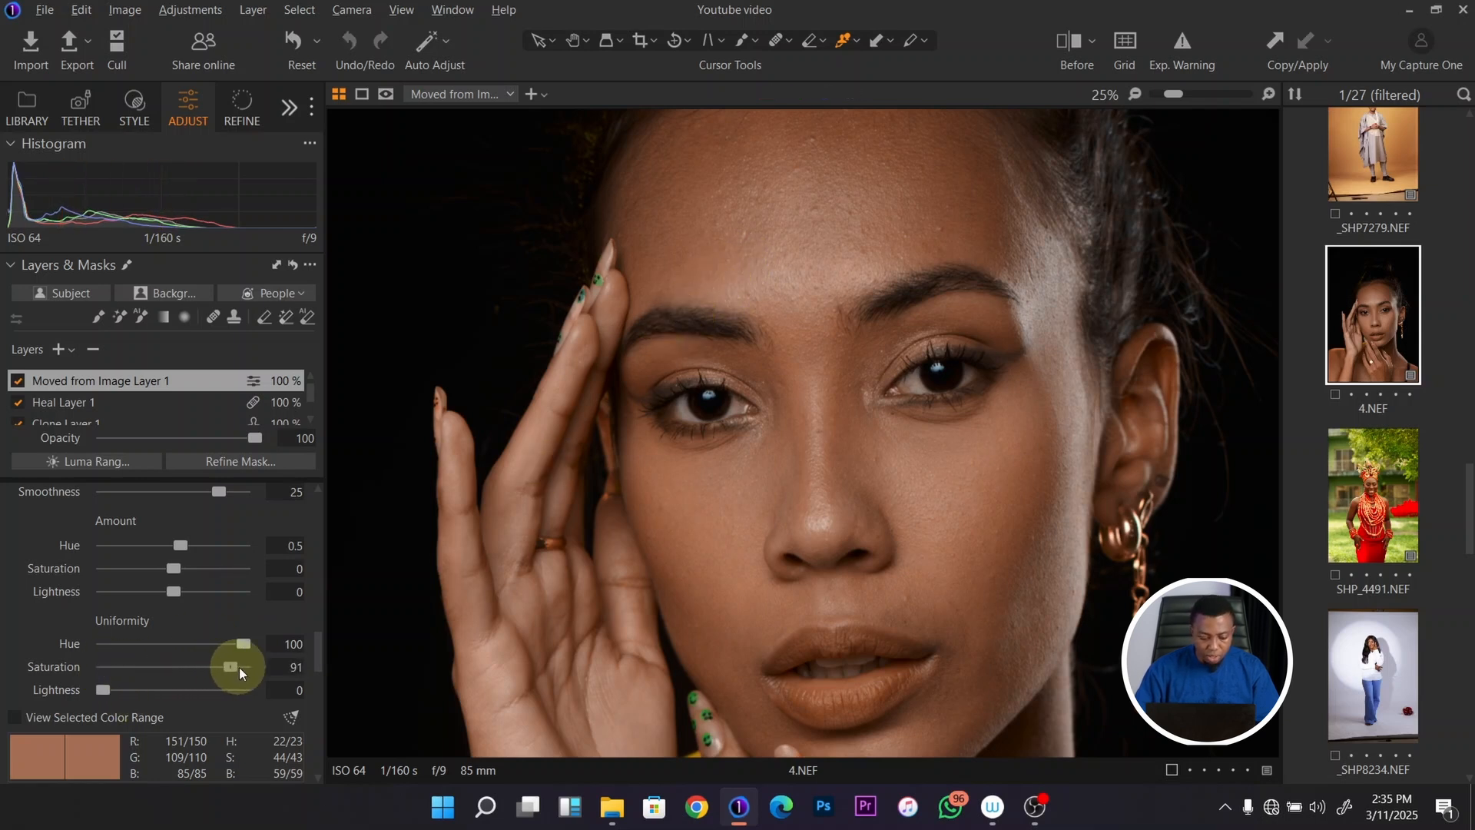
left_click(101, 691)
left_click_drag(101, 689, 238, 689)
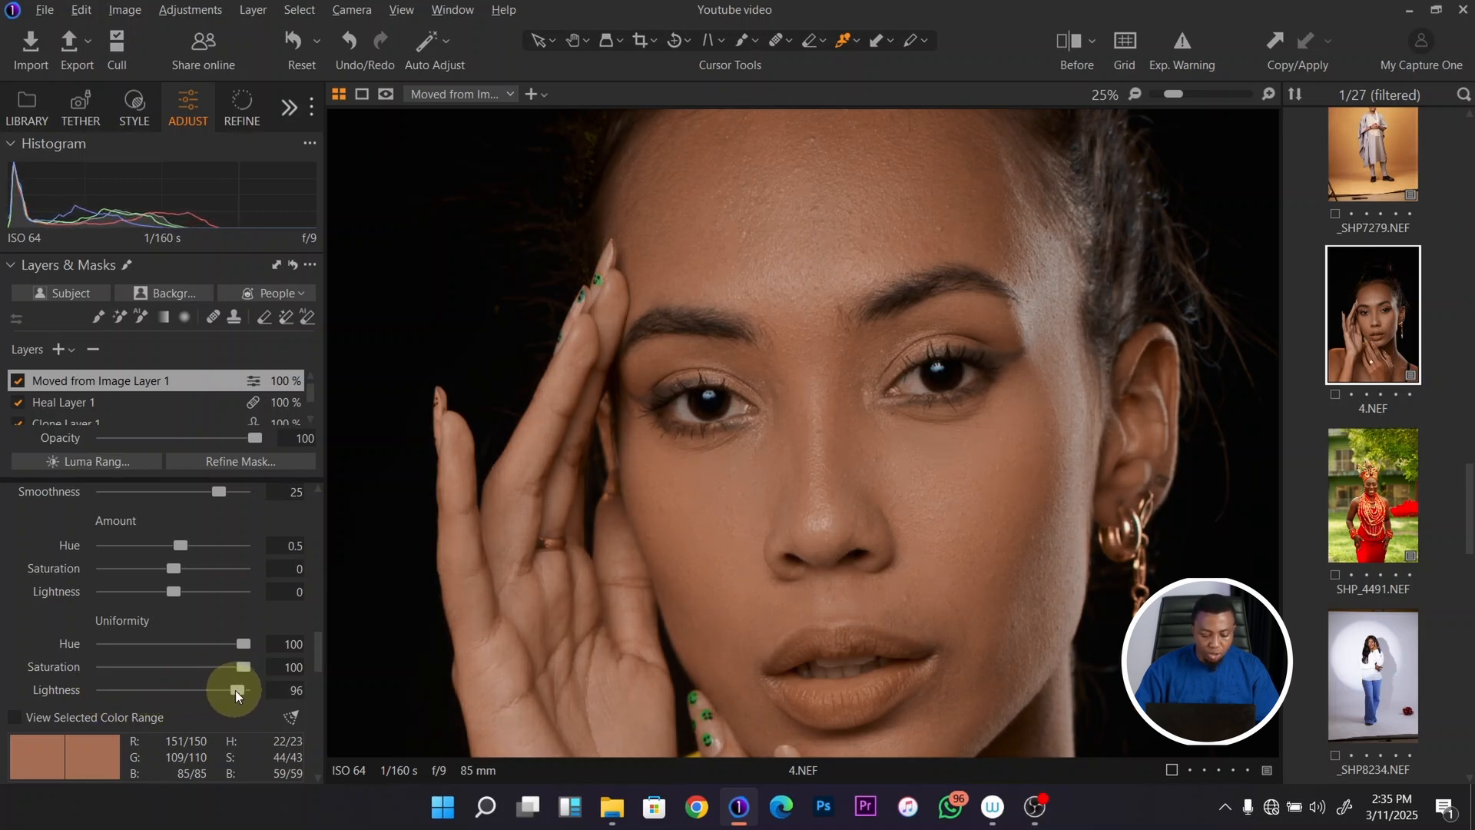
double_click(235, 689)
double_click(234, 665)
Step: Examine the Shadow, Midtone and Highlight wheels of the Color Balance tool
left_click_drag(246, 643, 306, 678)
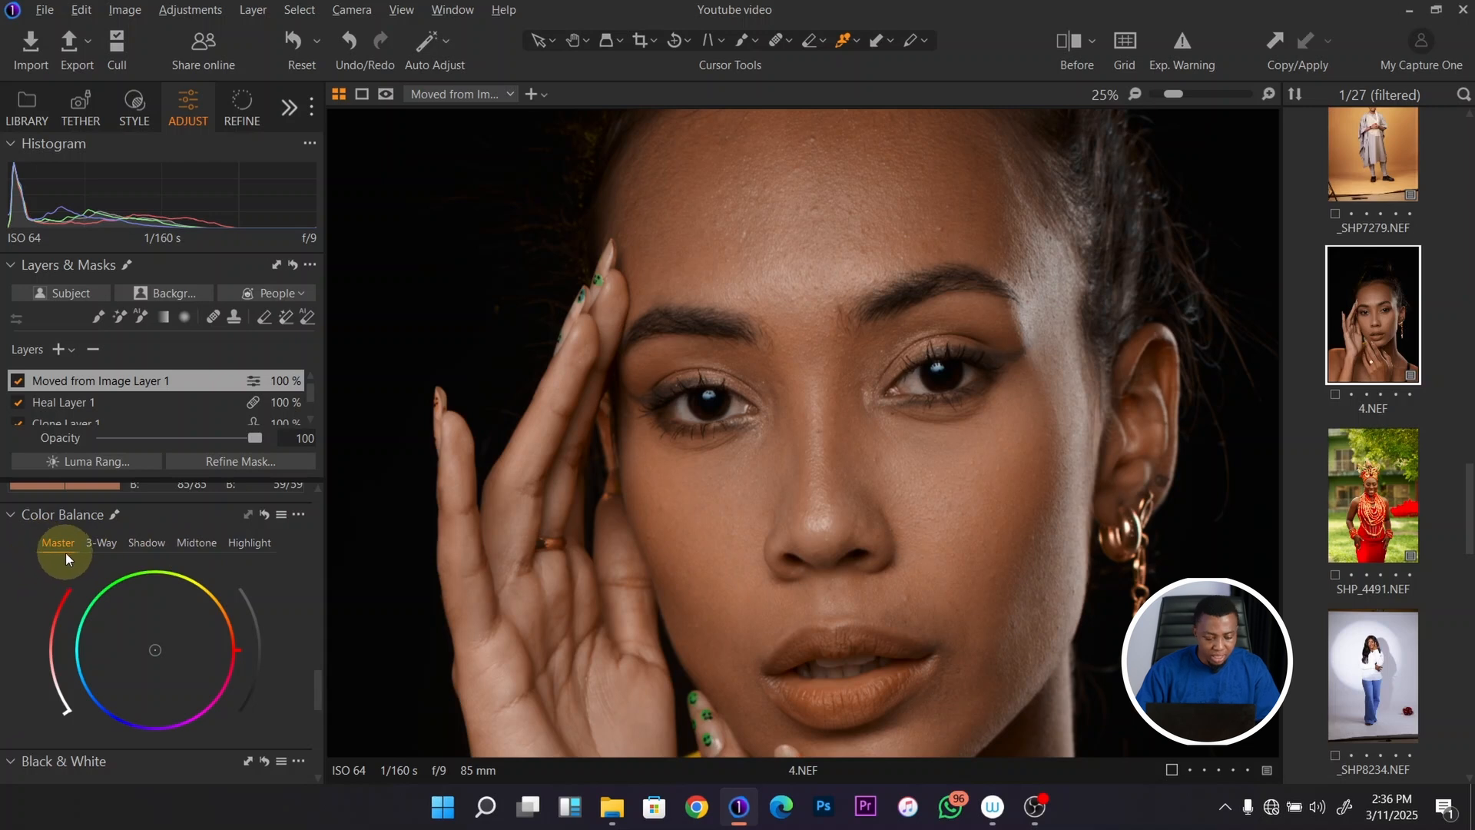
left_click(157, 543)
left_click(203, 545)
left_click(249, 544)
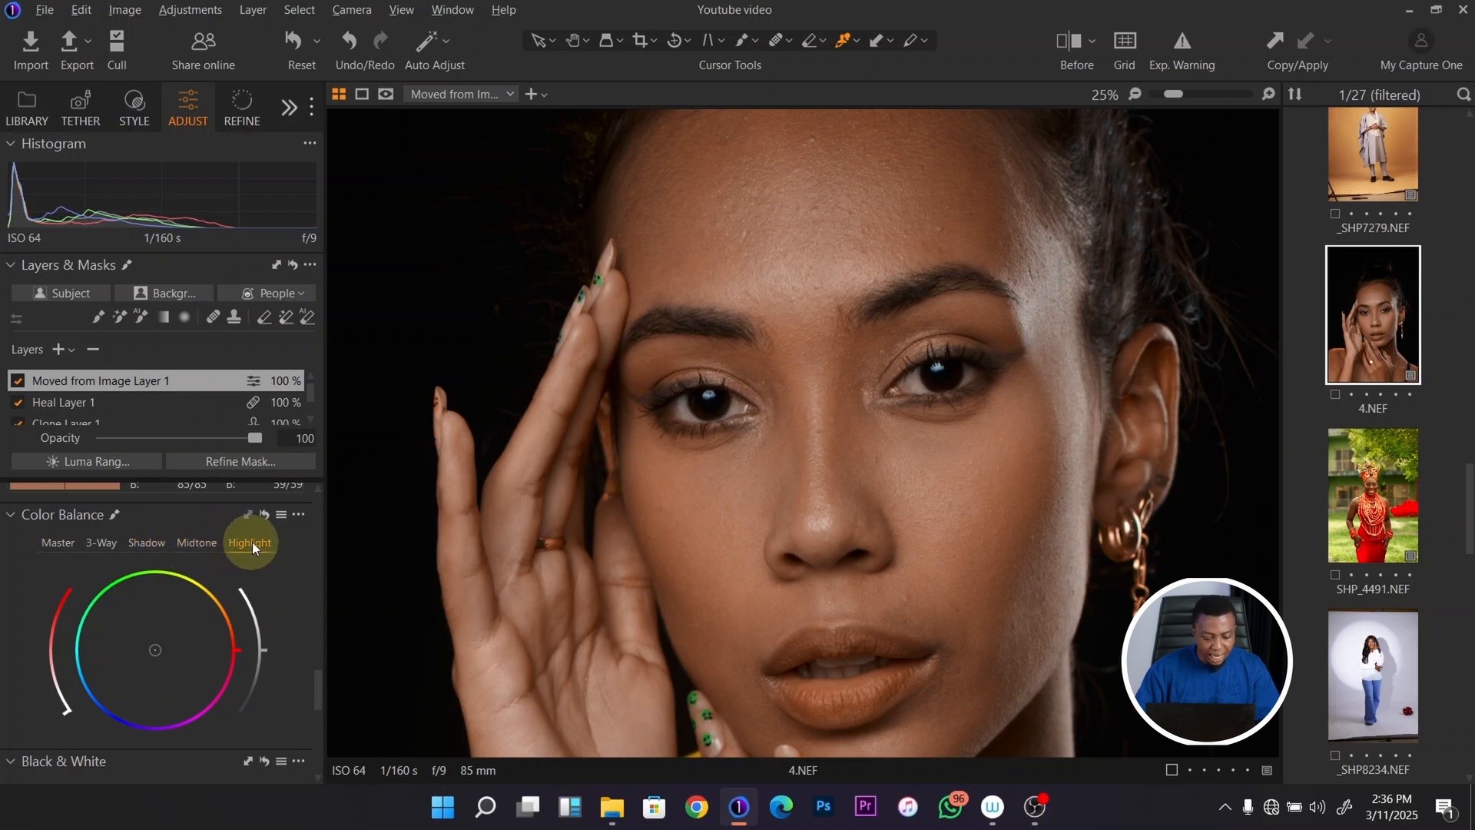
Step: Reset the Color Editor adjustments on the current layer
left_click_drag(316, 680, 320, 614)
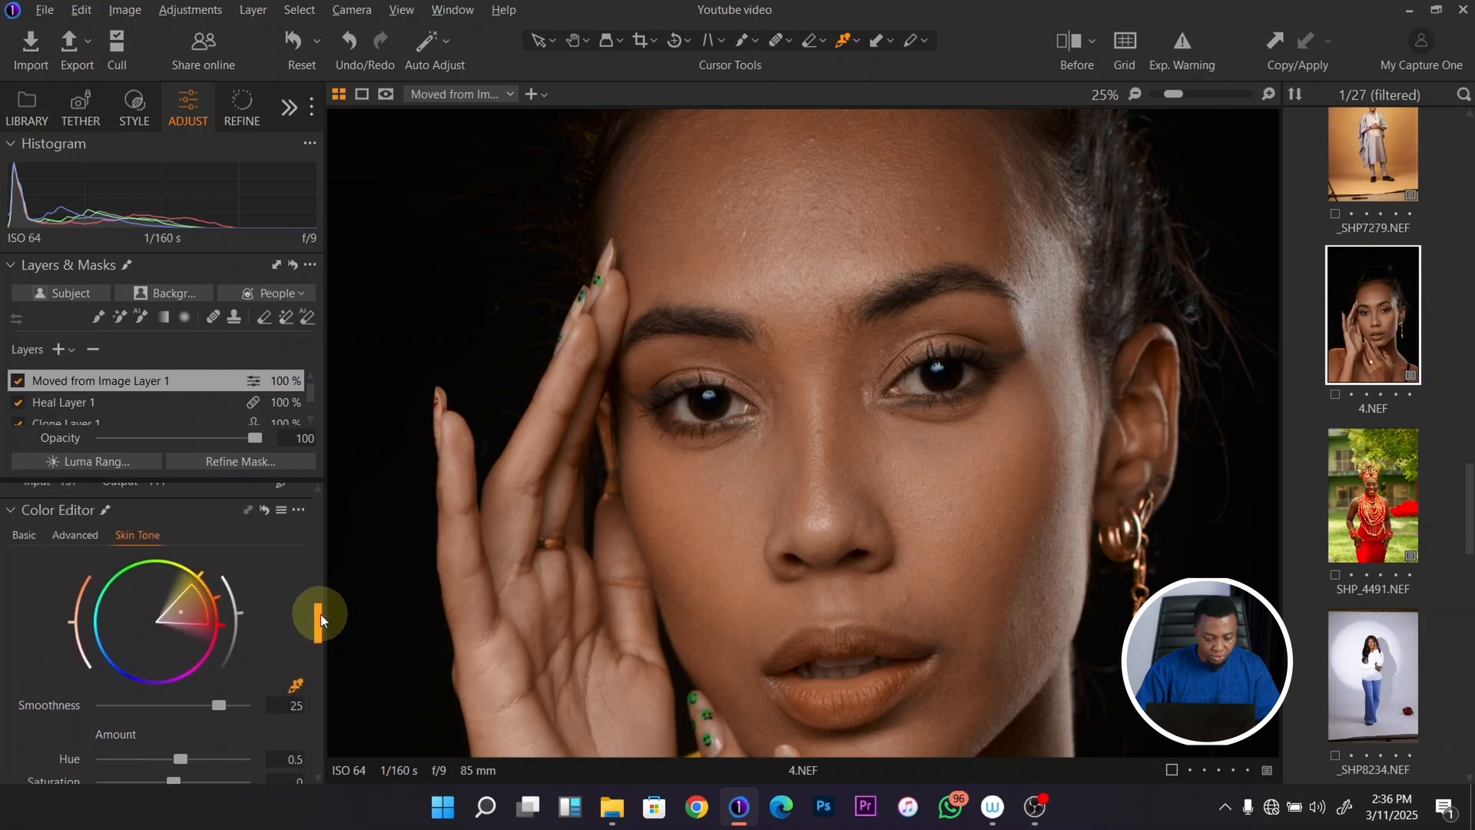
left_click(265, 511)
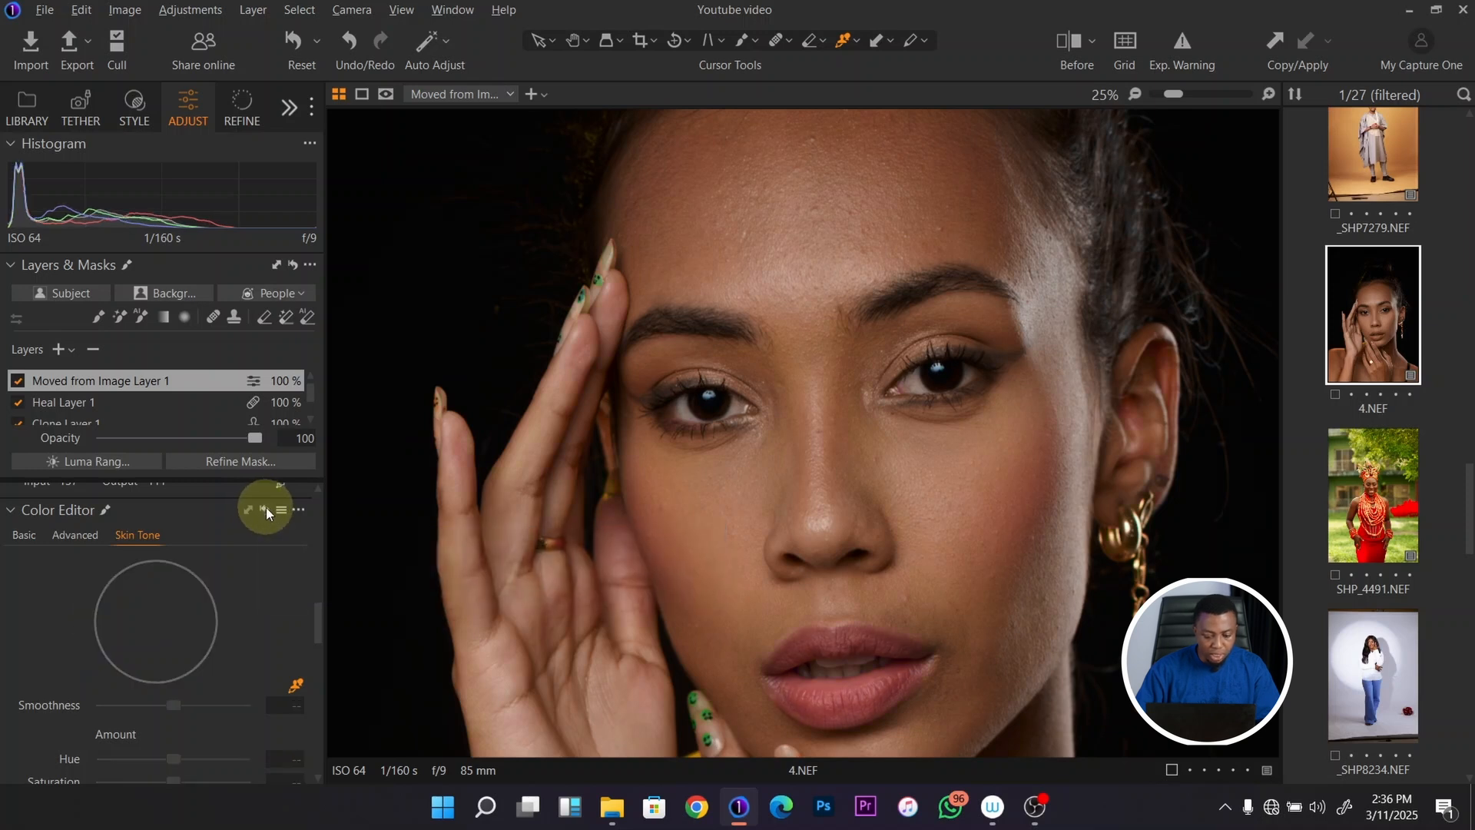
Step: Compare the Color Balance tool's Master wheel with its 3-Way wheels
left_click_drag(317, 613, 307, 684)
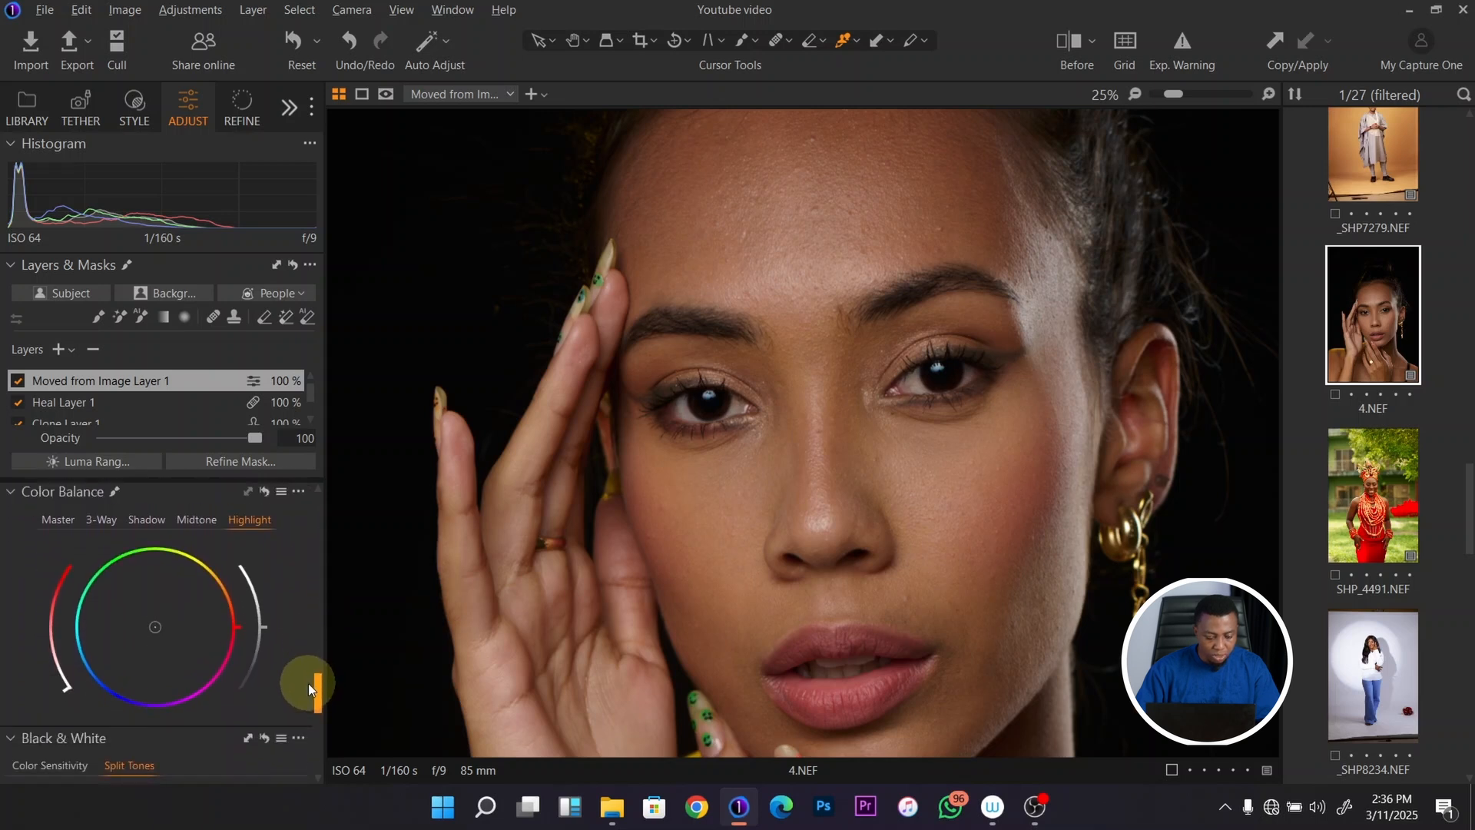
left_click(60, 523)
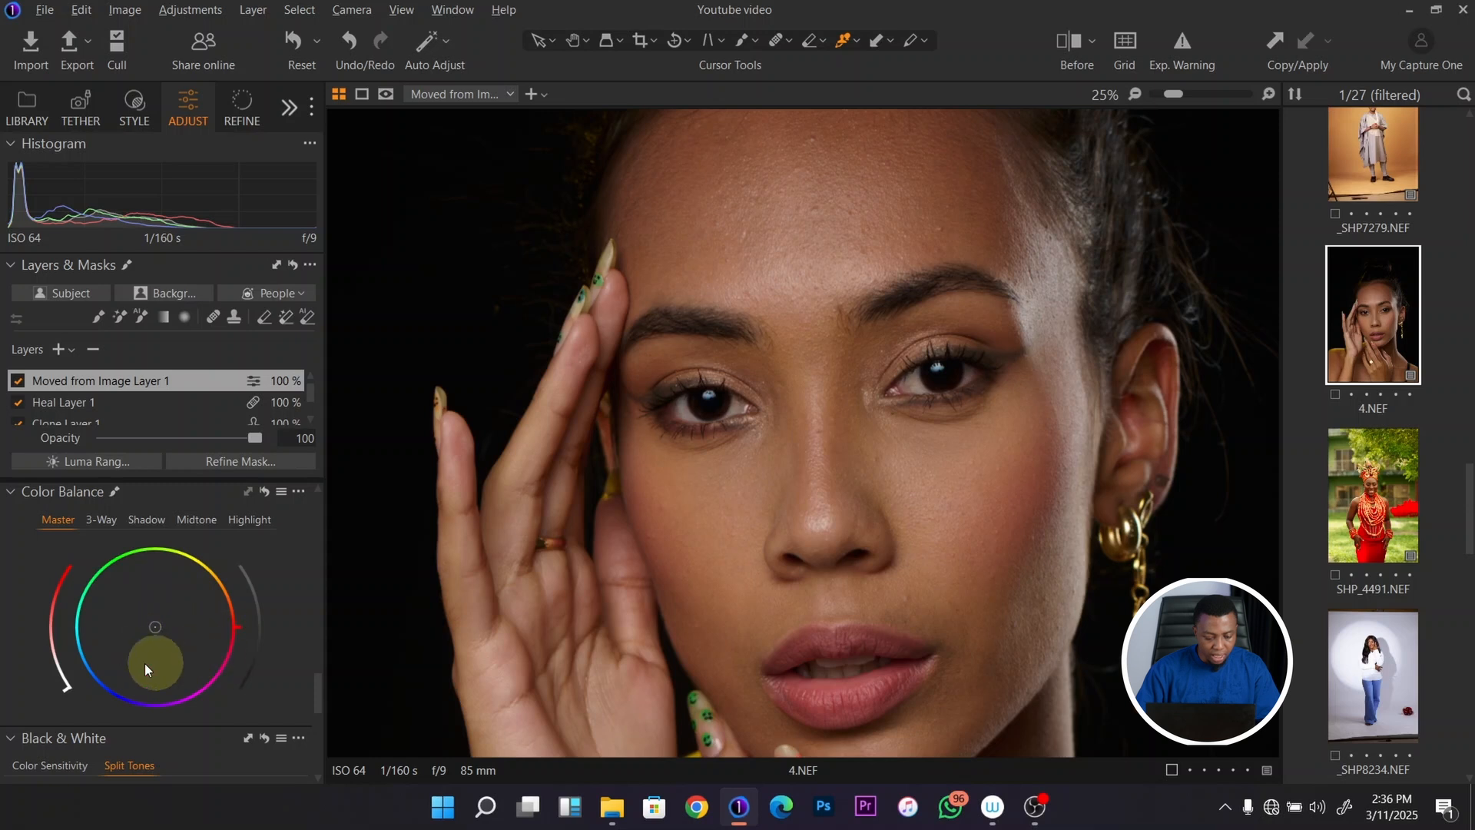
left_click(150, 524)
left_click(103, 520)
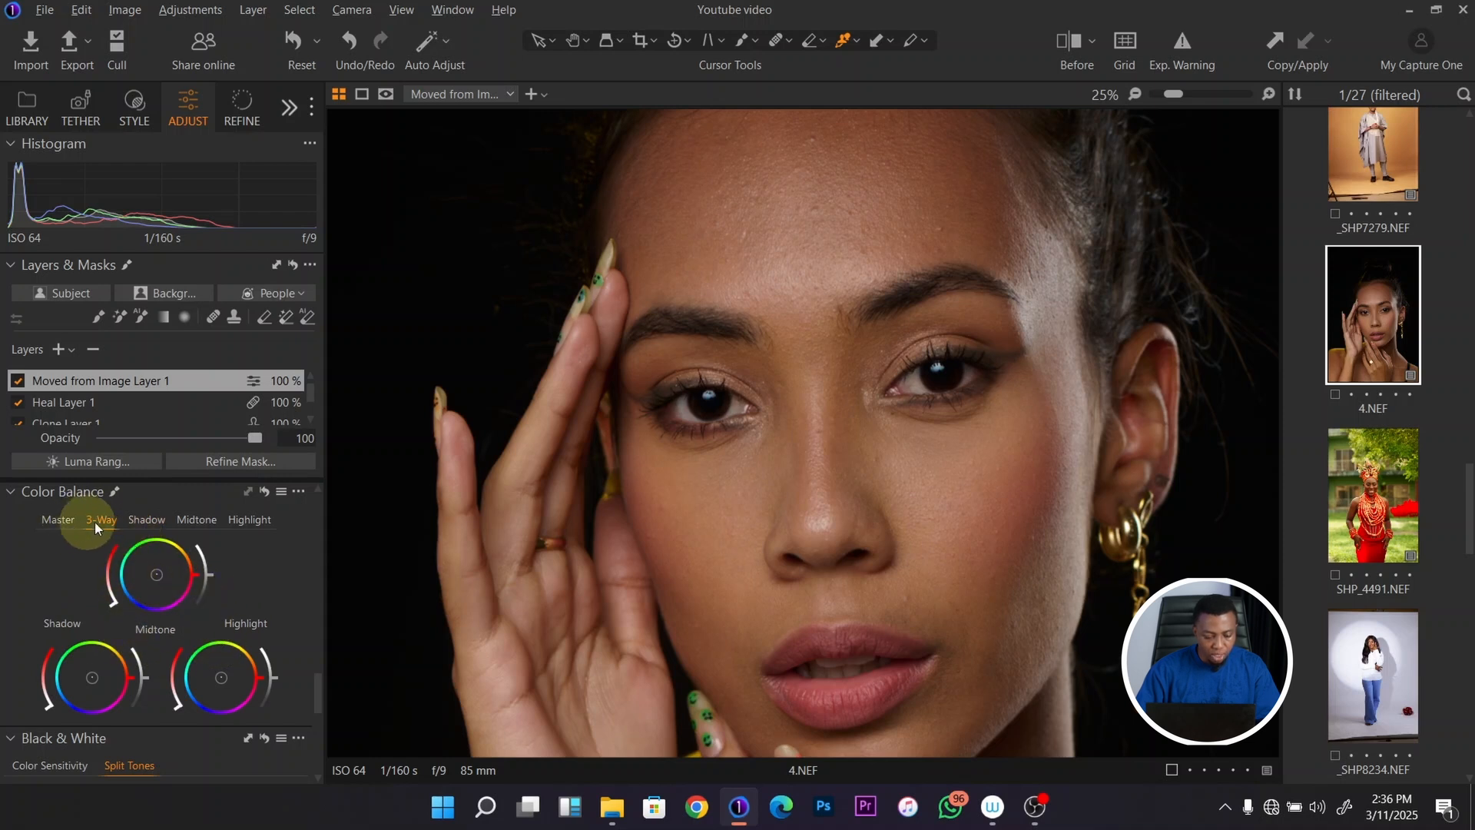
Step: Tint the portrait's shadows strongly green in Color Balance, reducing the tint to a subtle green
left_click(146, 520)
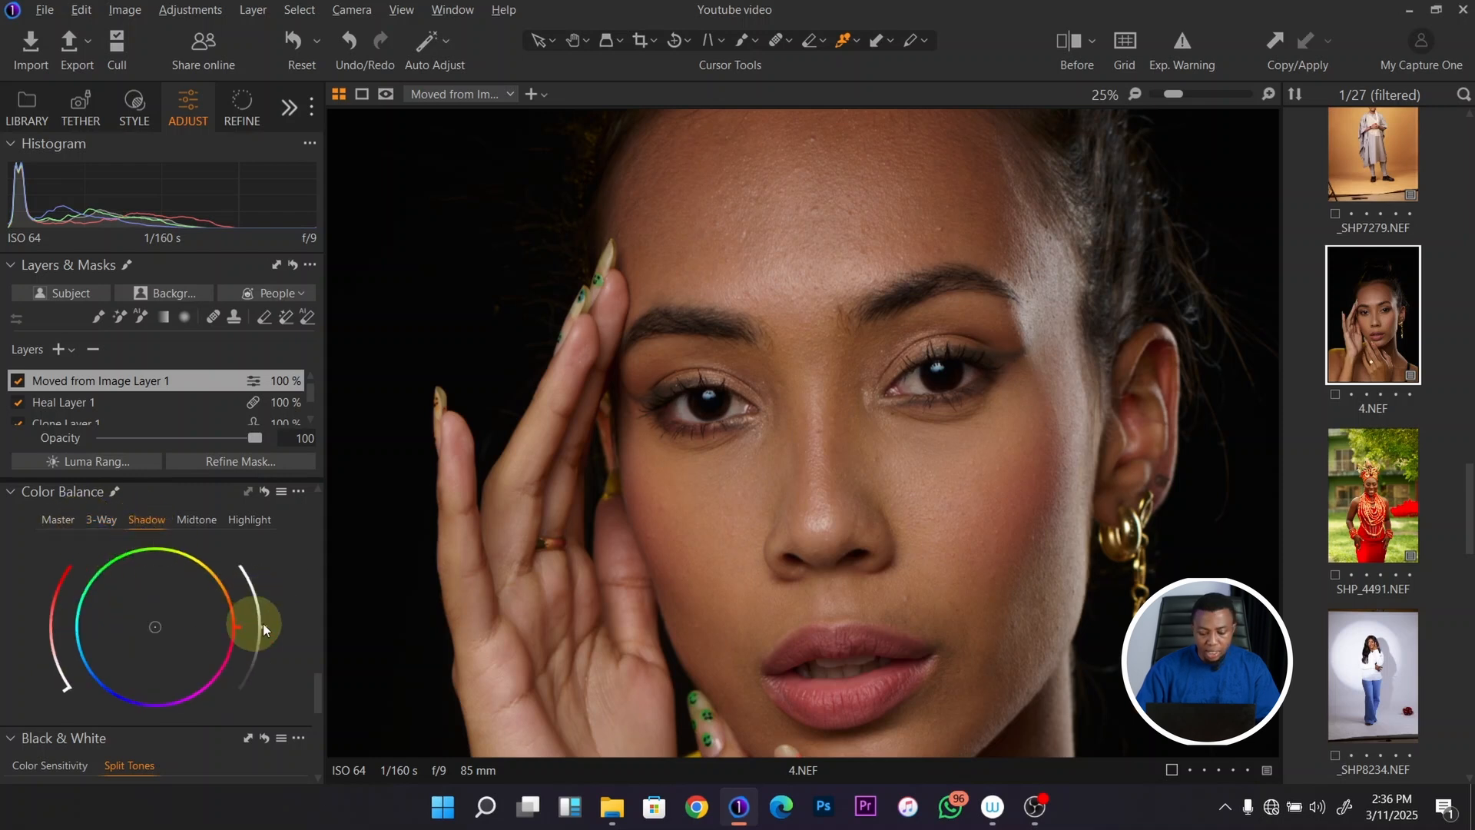
key("ctrl+0")
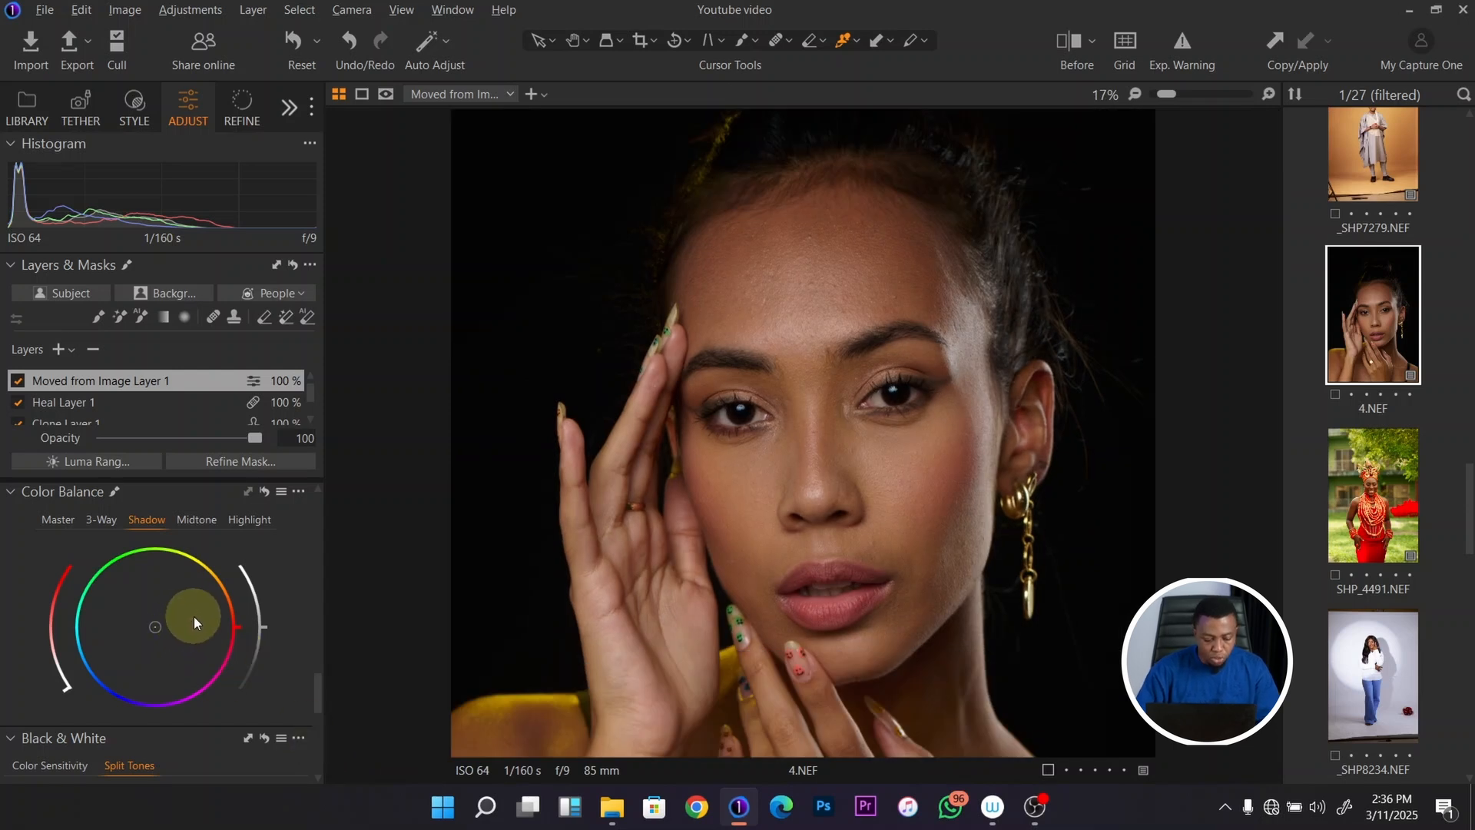
mouse_move(182, 617)
left_mouse_down()
mouse_move(197, 587)
mouse_move(141, 581)
mouse_move(133, 604)
mouse_move(102, 576)
left_mouse_up()
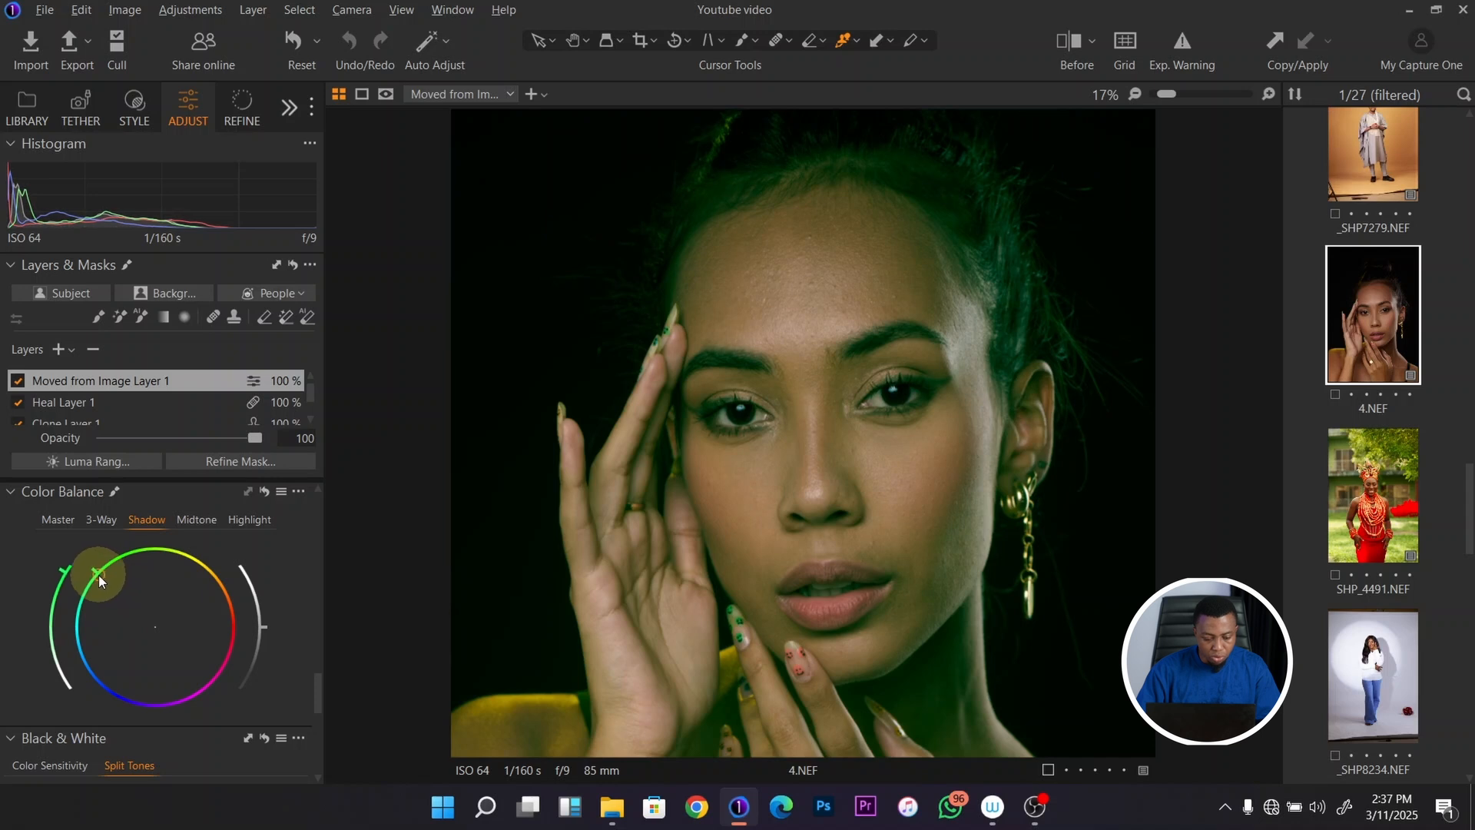
left_click_drag(101, 580, 149, 619)
mouse_move(54, 675)
left_mouse_down()
mouse_move(56, 576)
mouse_move(53, 665)
mouse_move(52, 653)
left_mouse_up()
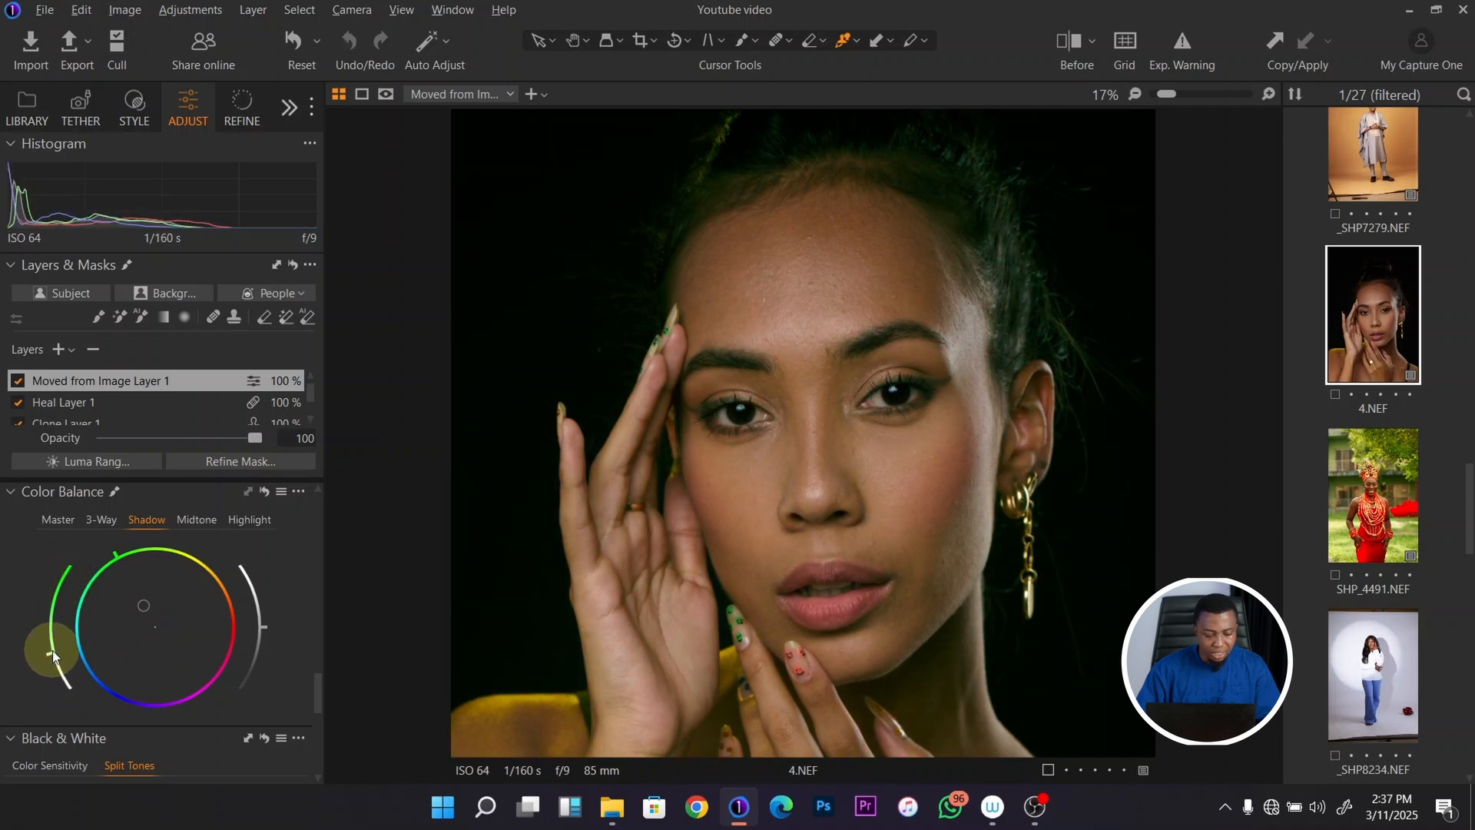
Step: Try a yellow-green tint on the Color Balance midtones and reset the whole tool
left_click(196, 519)
left_click_drag(155, 630, 154, 596)
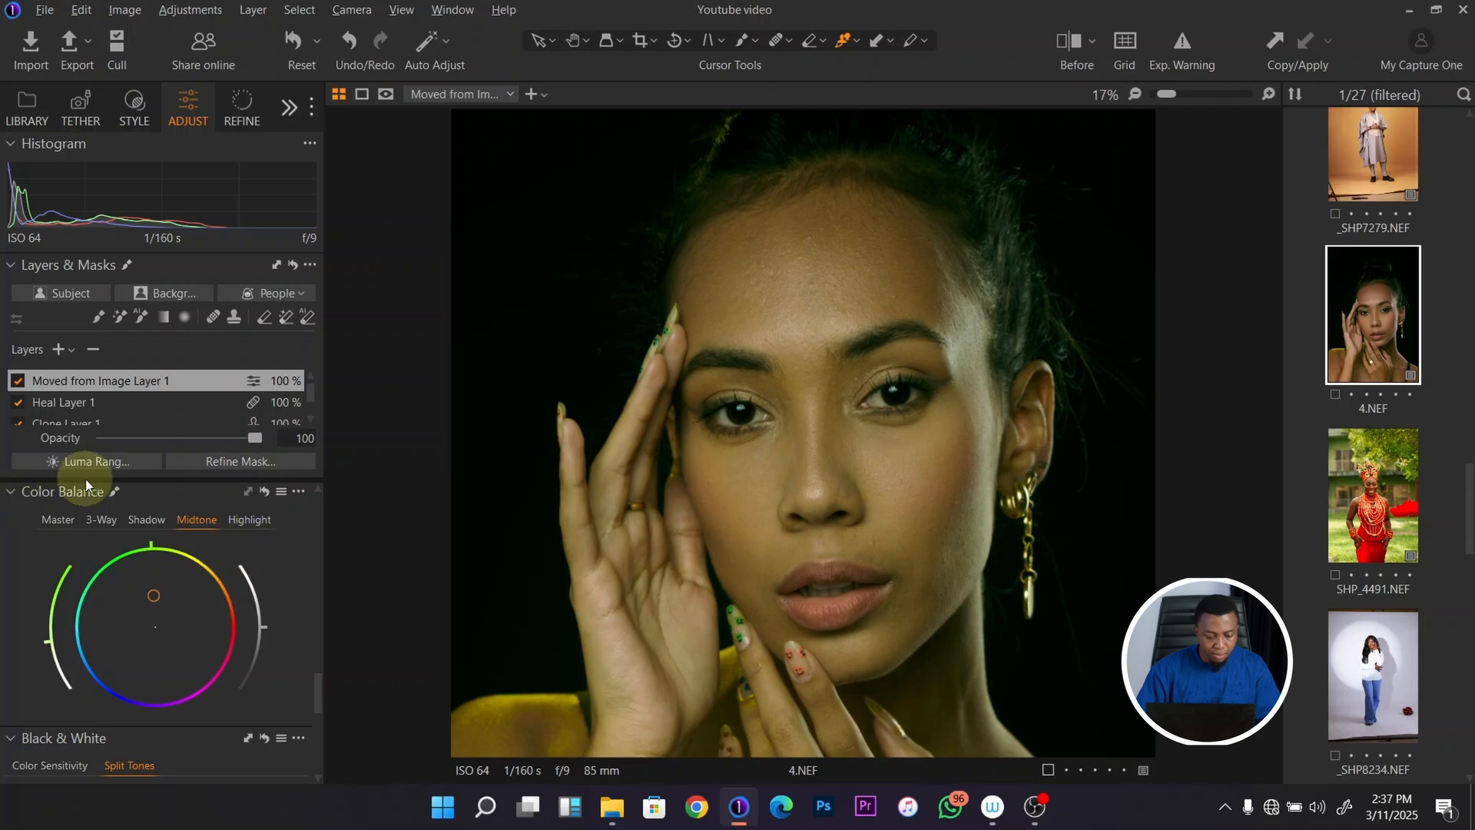
left_click(263, 493)
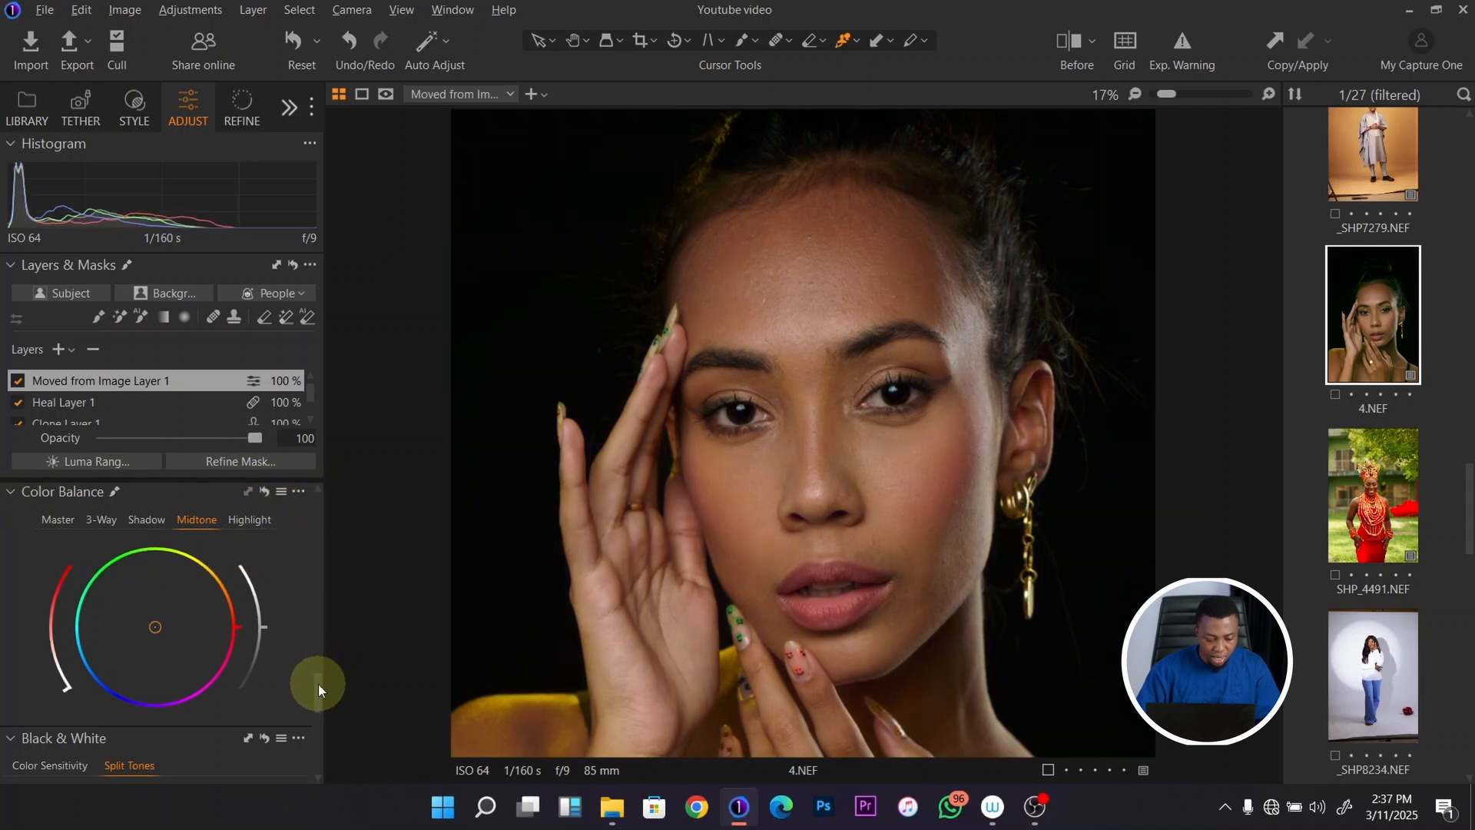
Step: Try a black-and-white conversion with Red color sensitivity at 38, and reset the Black & White tool
scroll(317, 680, "down", 5)
mouse_move(316, 717)
left_mouse_down()
mouse_move(317, 691)
mouse_move(320, 713)
left_mouse_up()
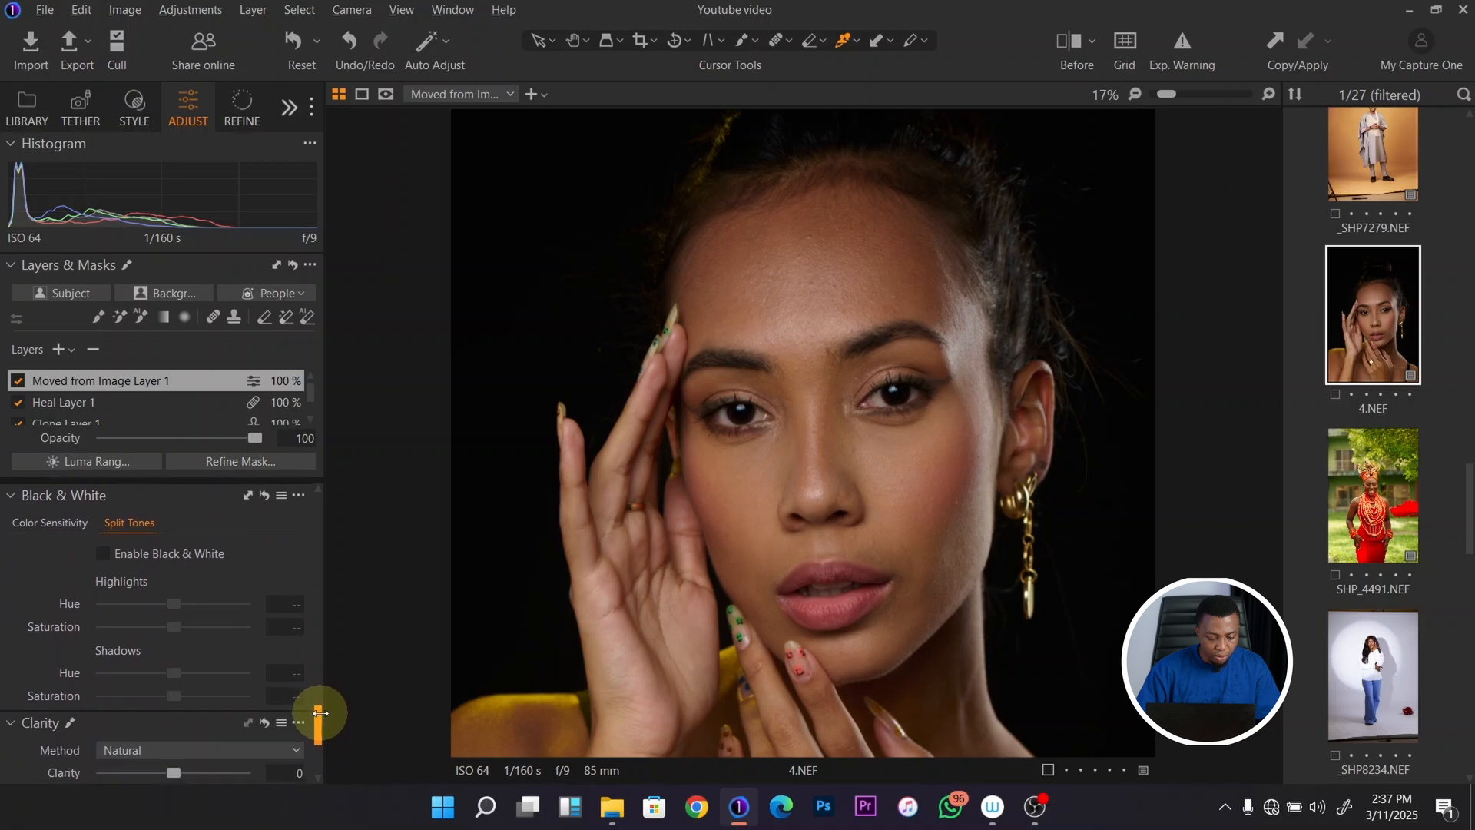
left_click(30, 523)
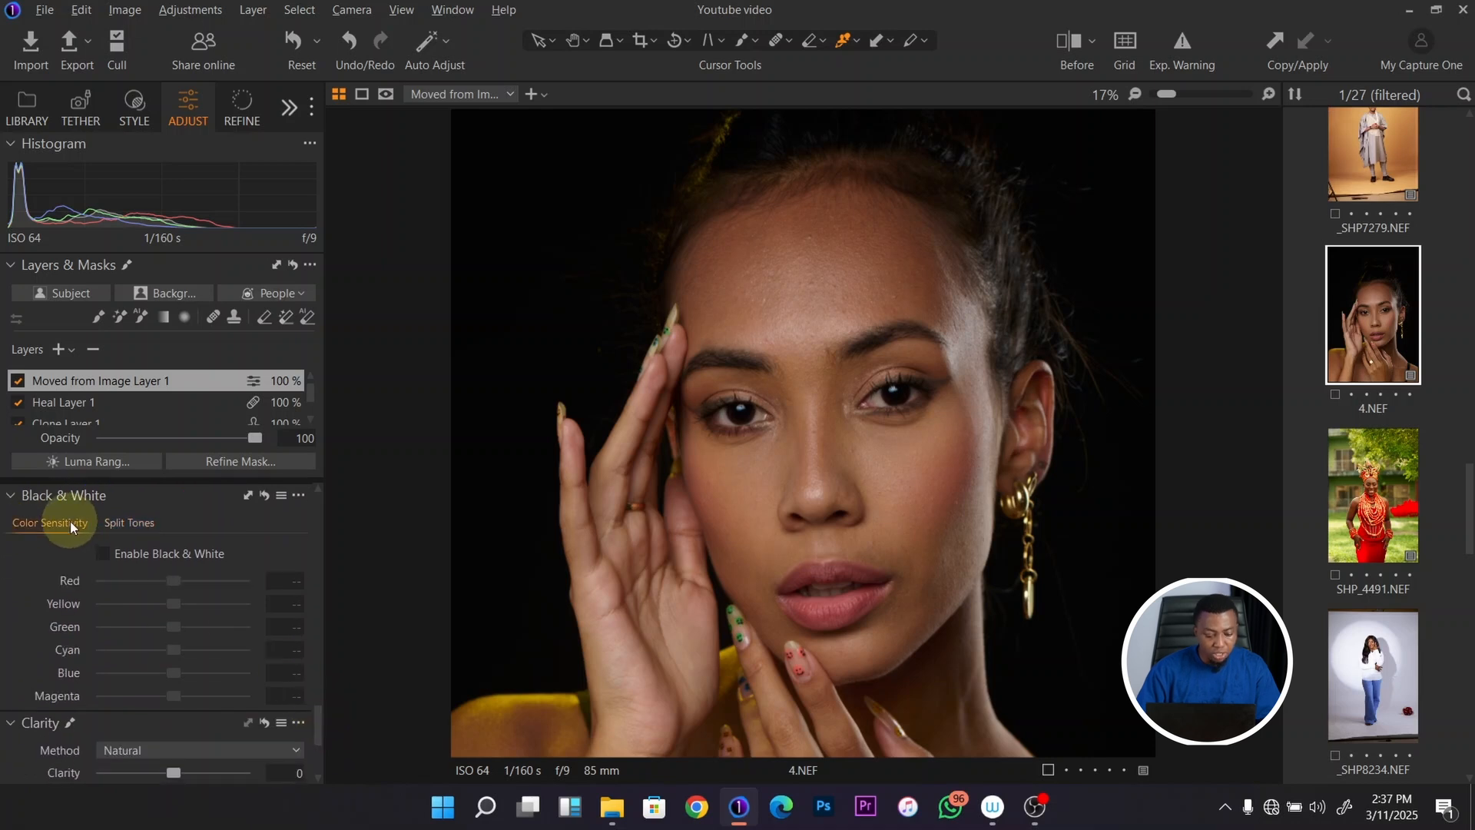
left_click(110, 554)
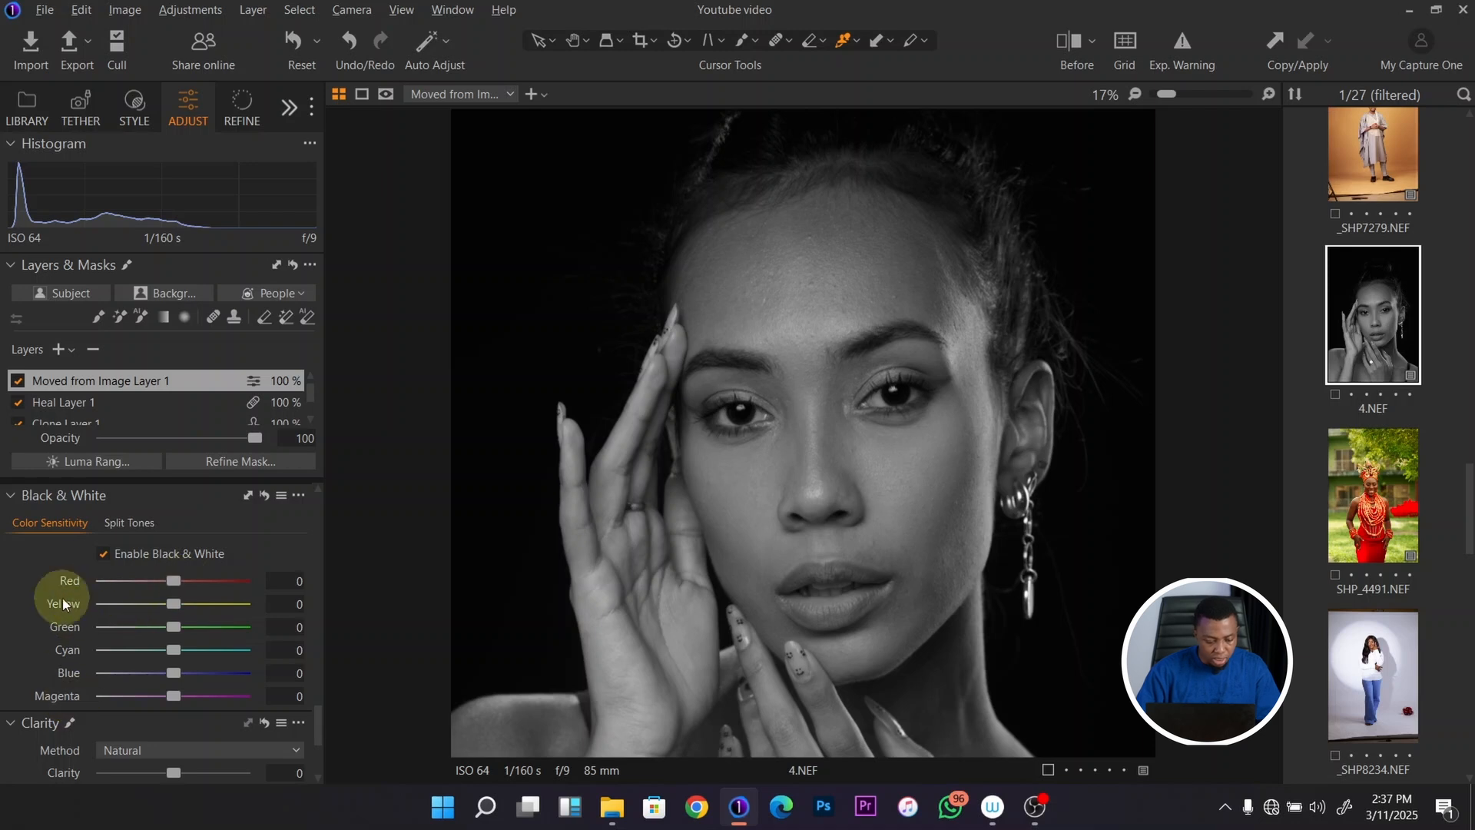
left_click_drag(196, 584, 201, 583)
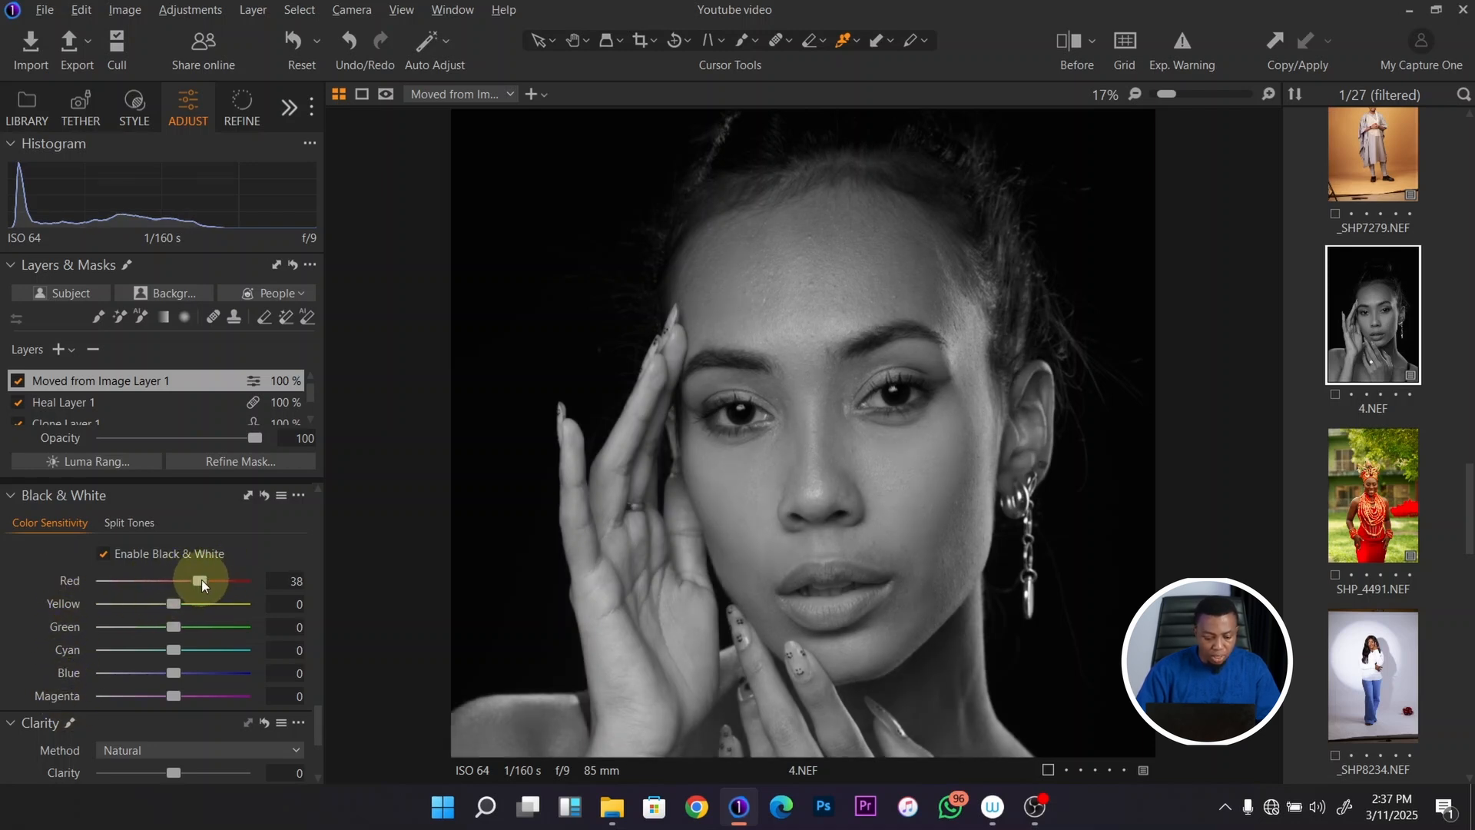
double_click(199, 580)
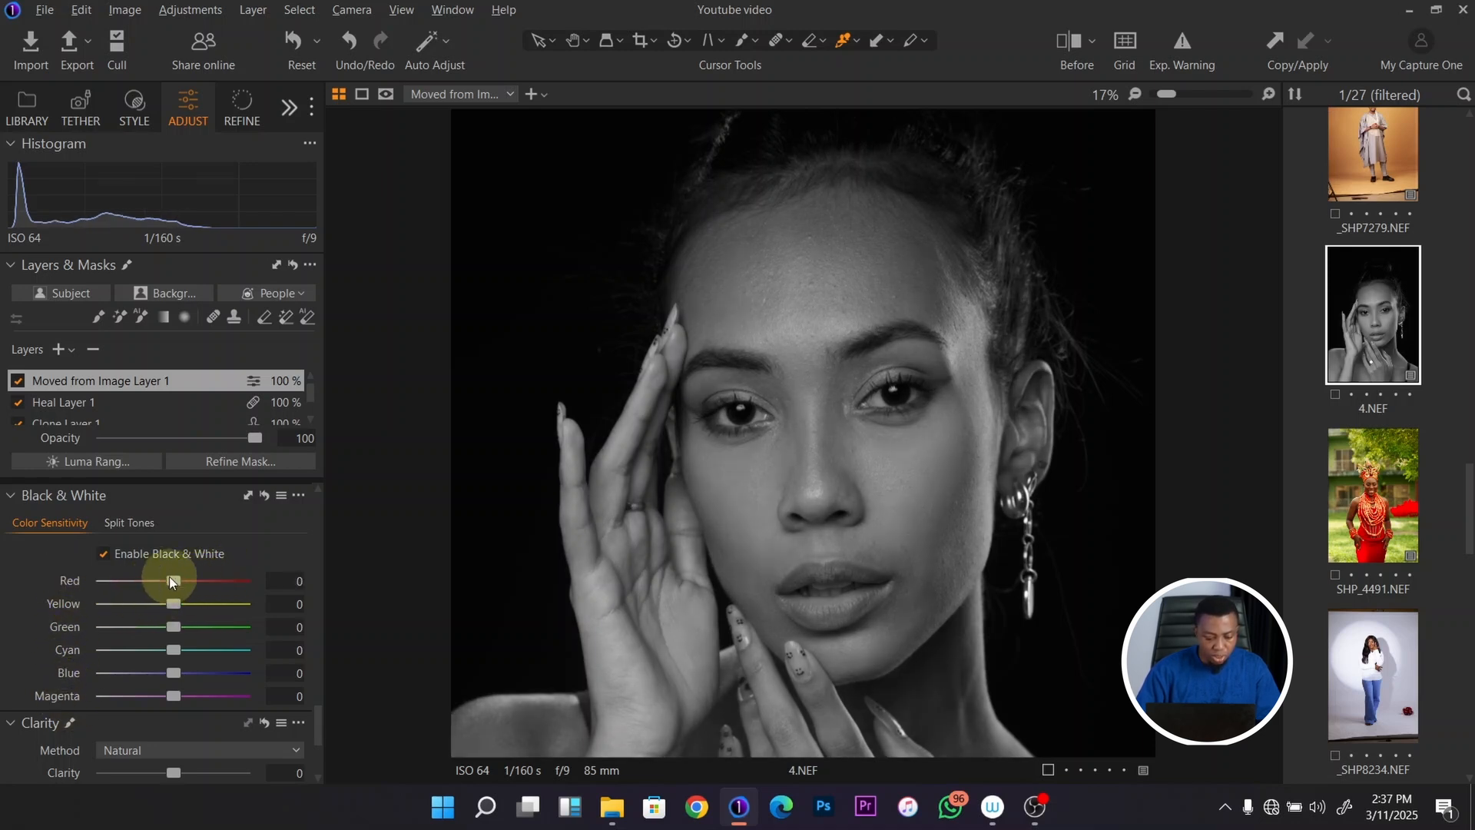
left_click(23, 494)
left_click(264, 508)
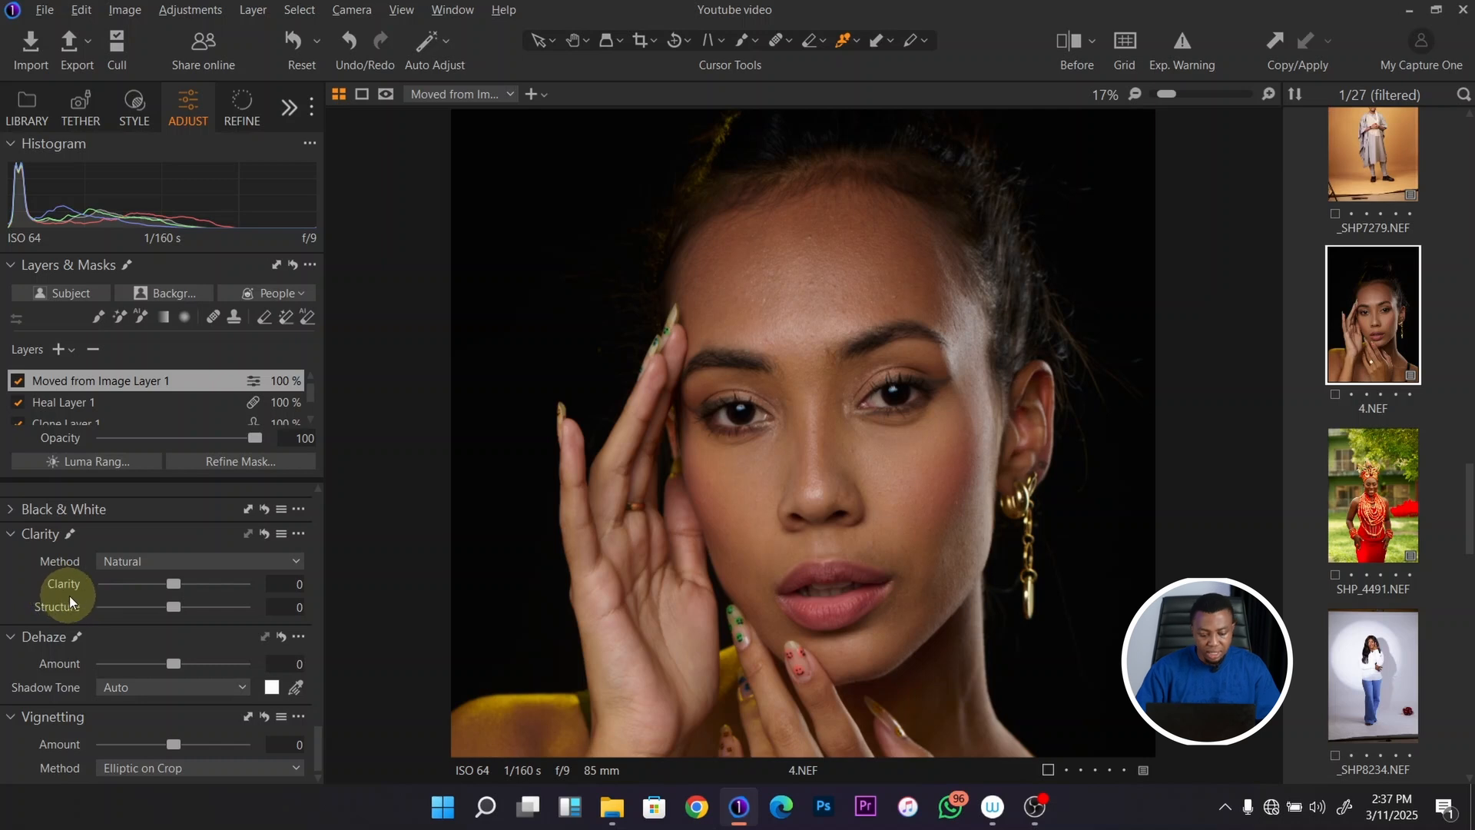
Step: Try a Clarity of 73 and a higher Structure with the Natural method, resetting both to 0
left_click_drag(177, 583, 224, 585)
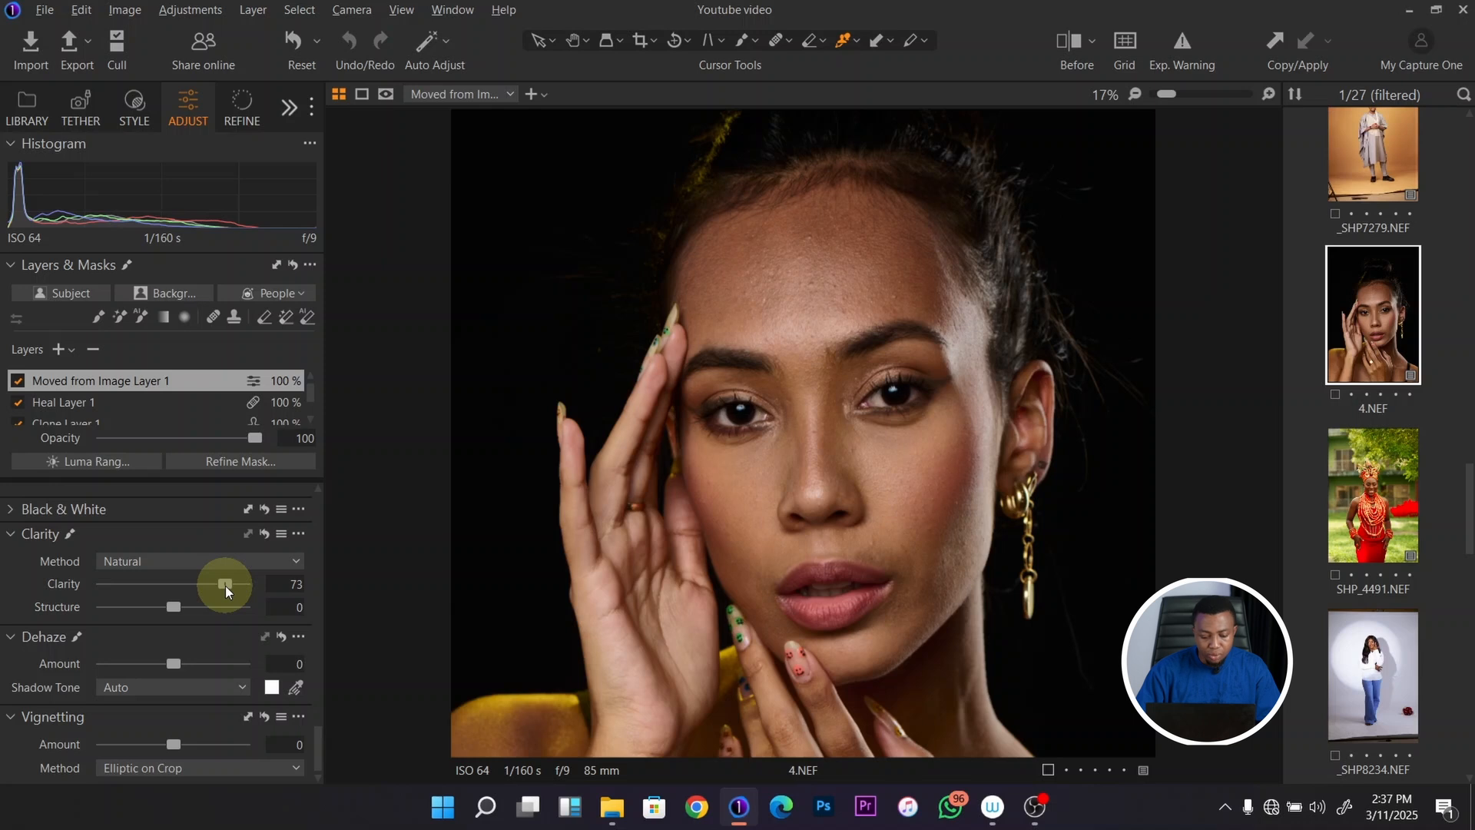
mouse_move(224, 585)
left_mouse_down()
mouse_move(177, 585)
mouse_move(175, 607)
mouse_move(229, 607)
mouse_move(155, 608)
mouse_move(237, 609)
left_mouse_up()
double_click(232, 607)
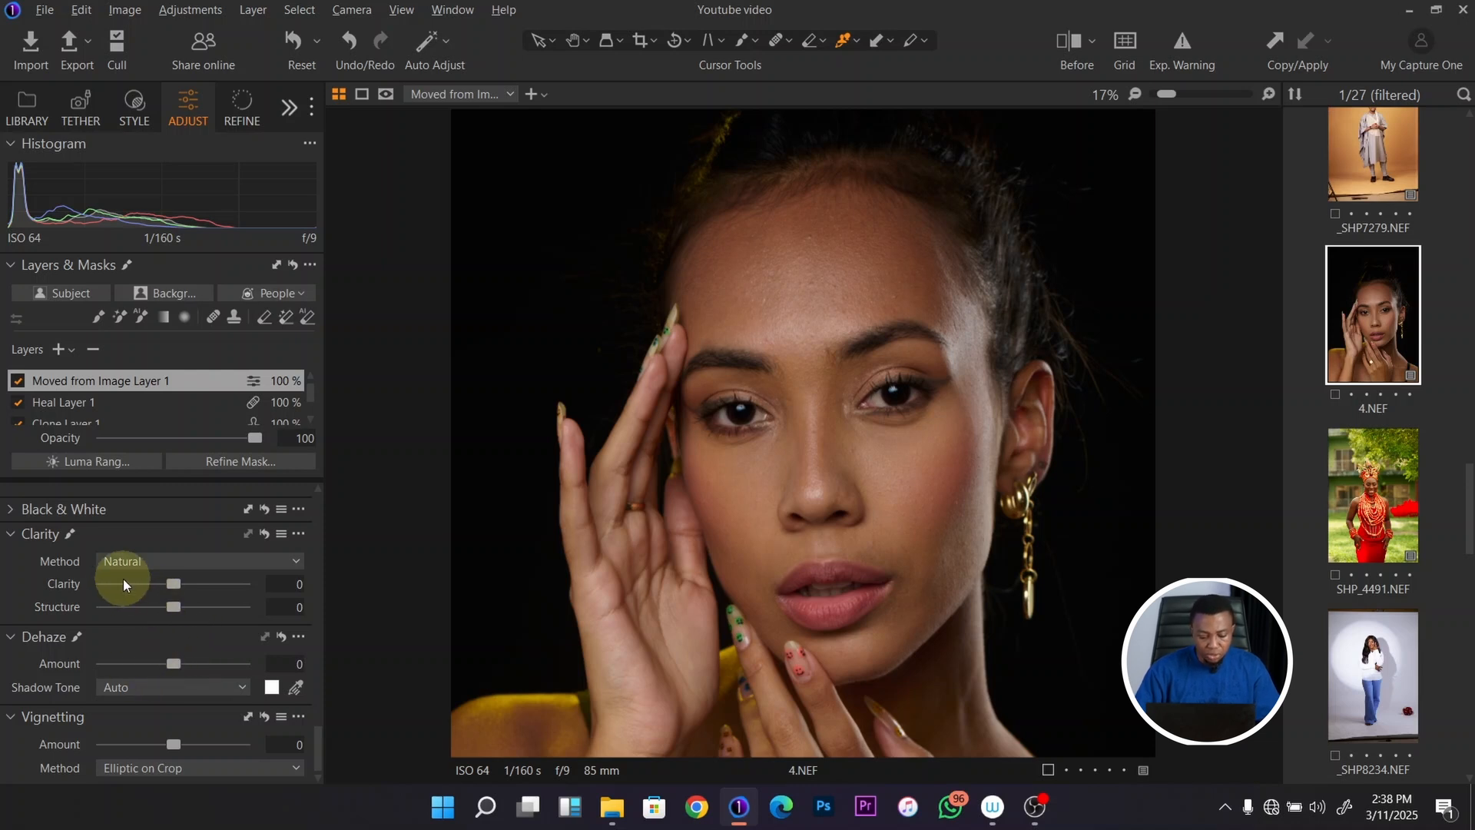
Step: Set the Dehaze Amount to 87 with automatic Shadow Tone
left_click_drag(172, 662, 235, 668)
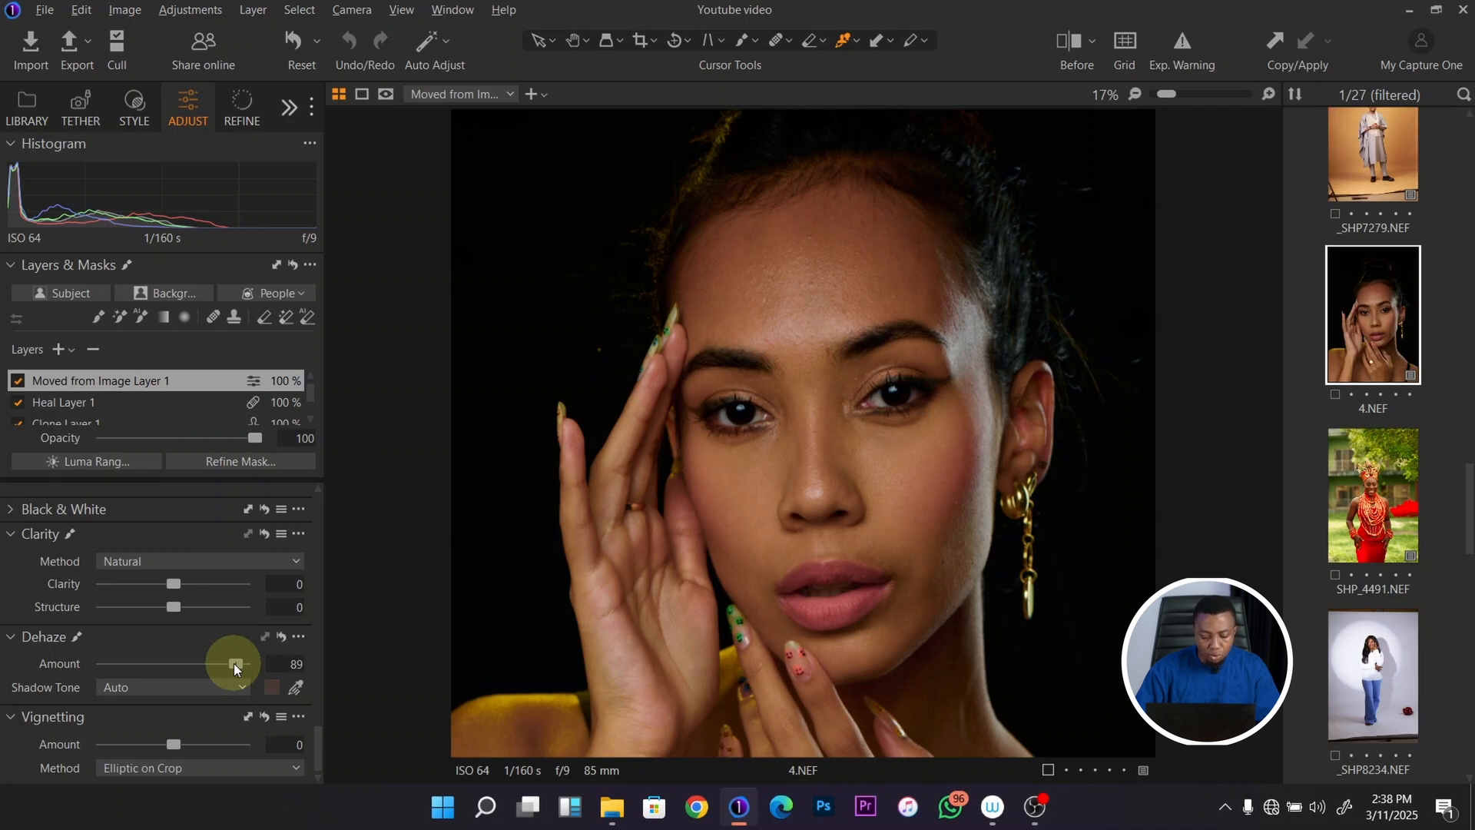
left_click_drag(234, 662, 232, 664)
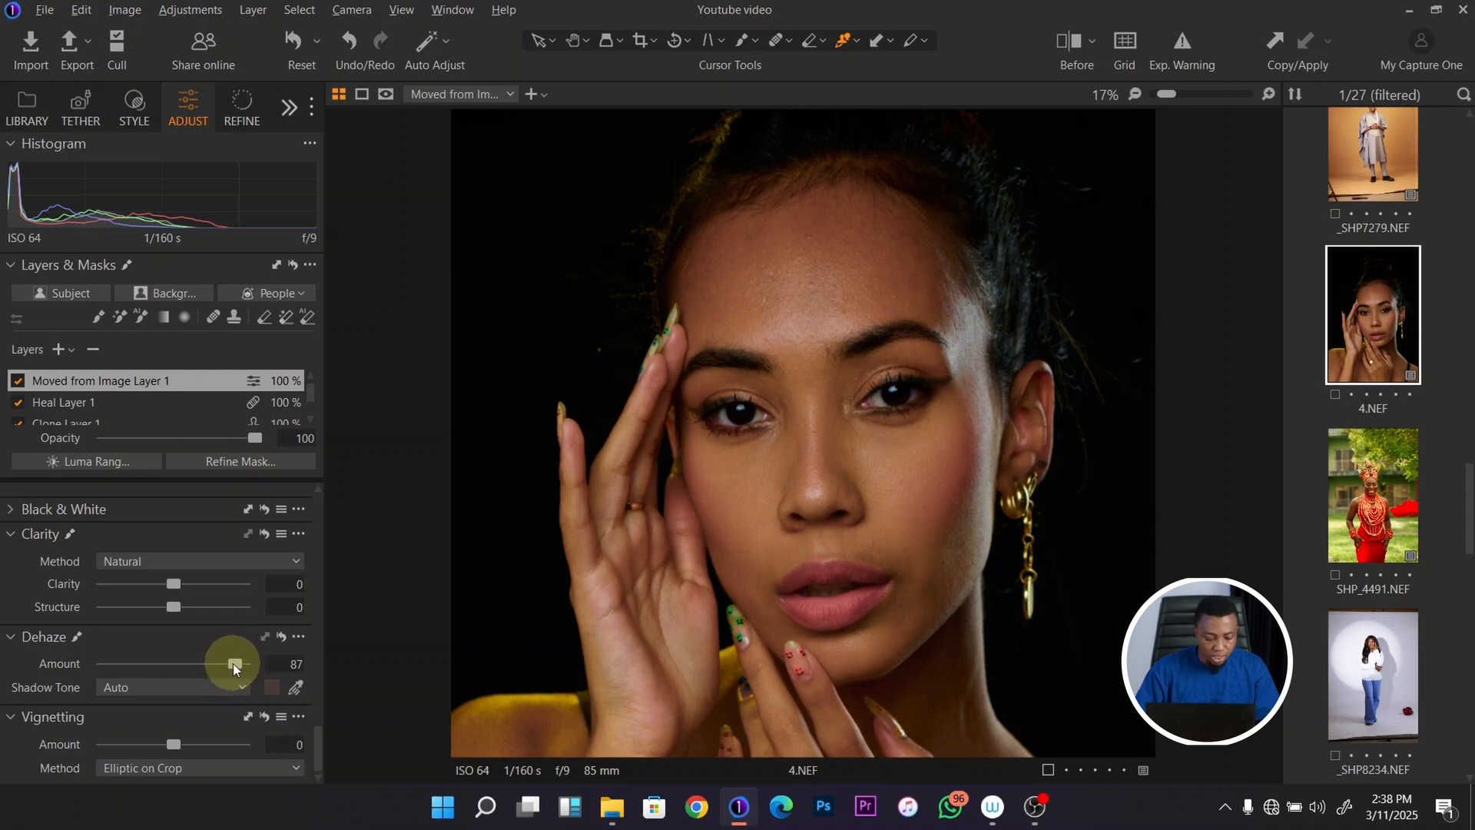
Step: Reset the Dehaze Amount to 0
double_click(235, 662)
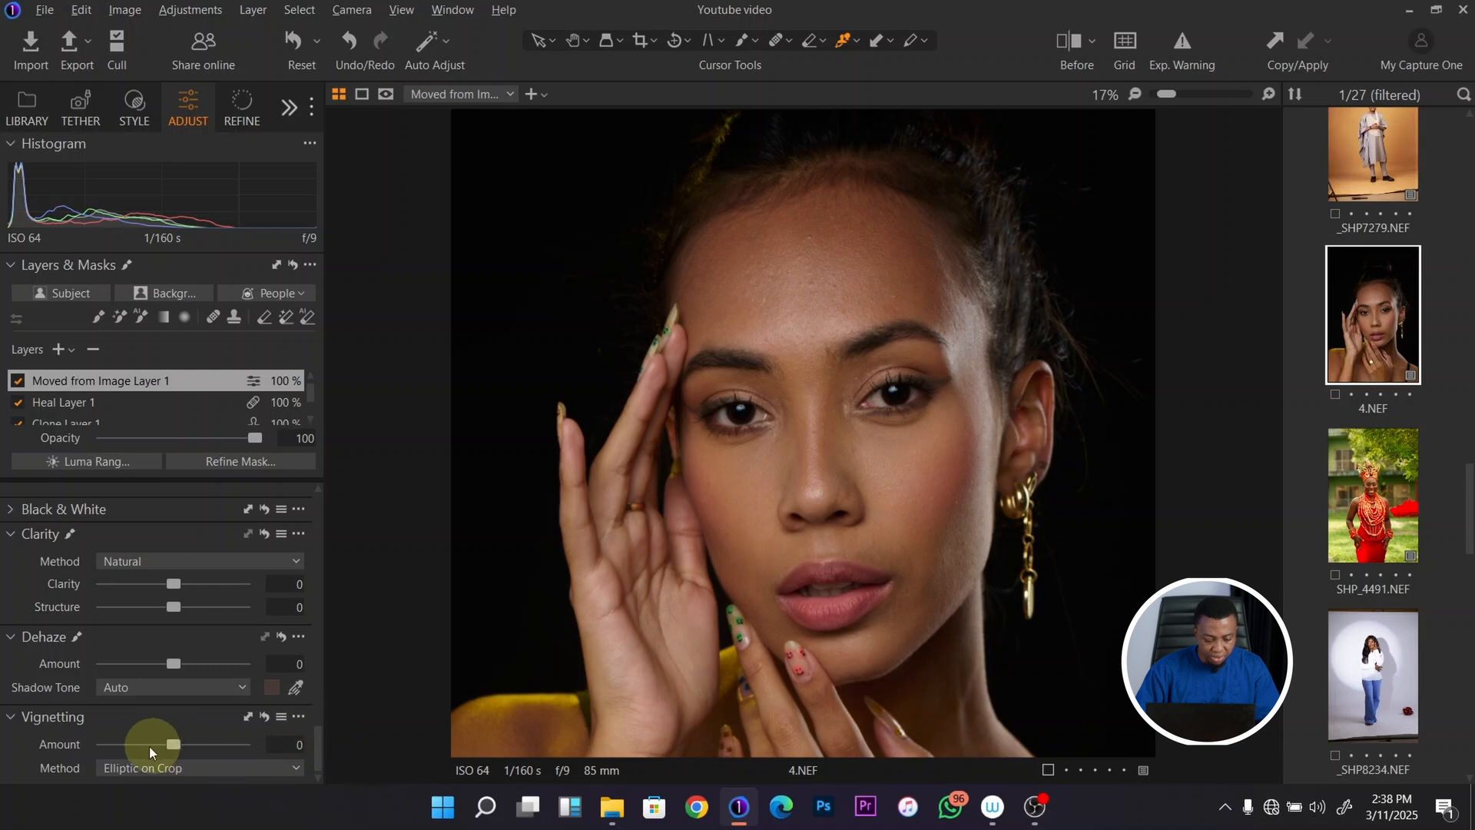
Step: Try a Vignetting Amount of -4 with the Elliptic on Crop method, and reset the Amount to 0
left_click(176, 767)
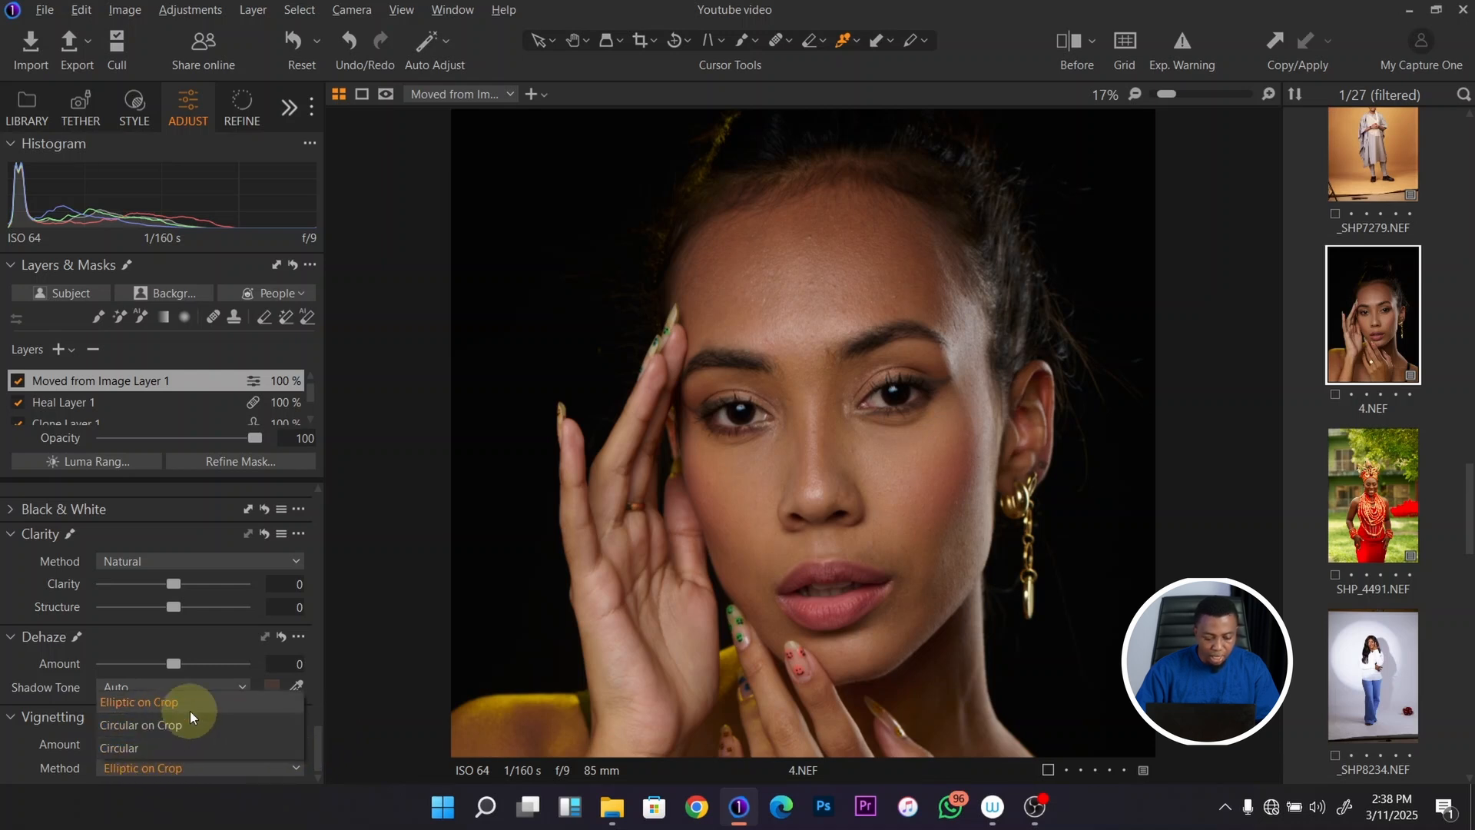
left_click(223, 698)
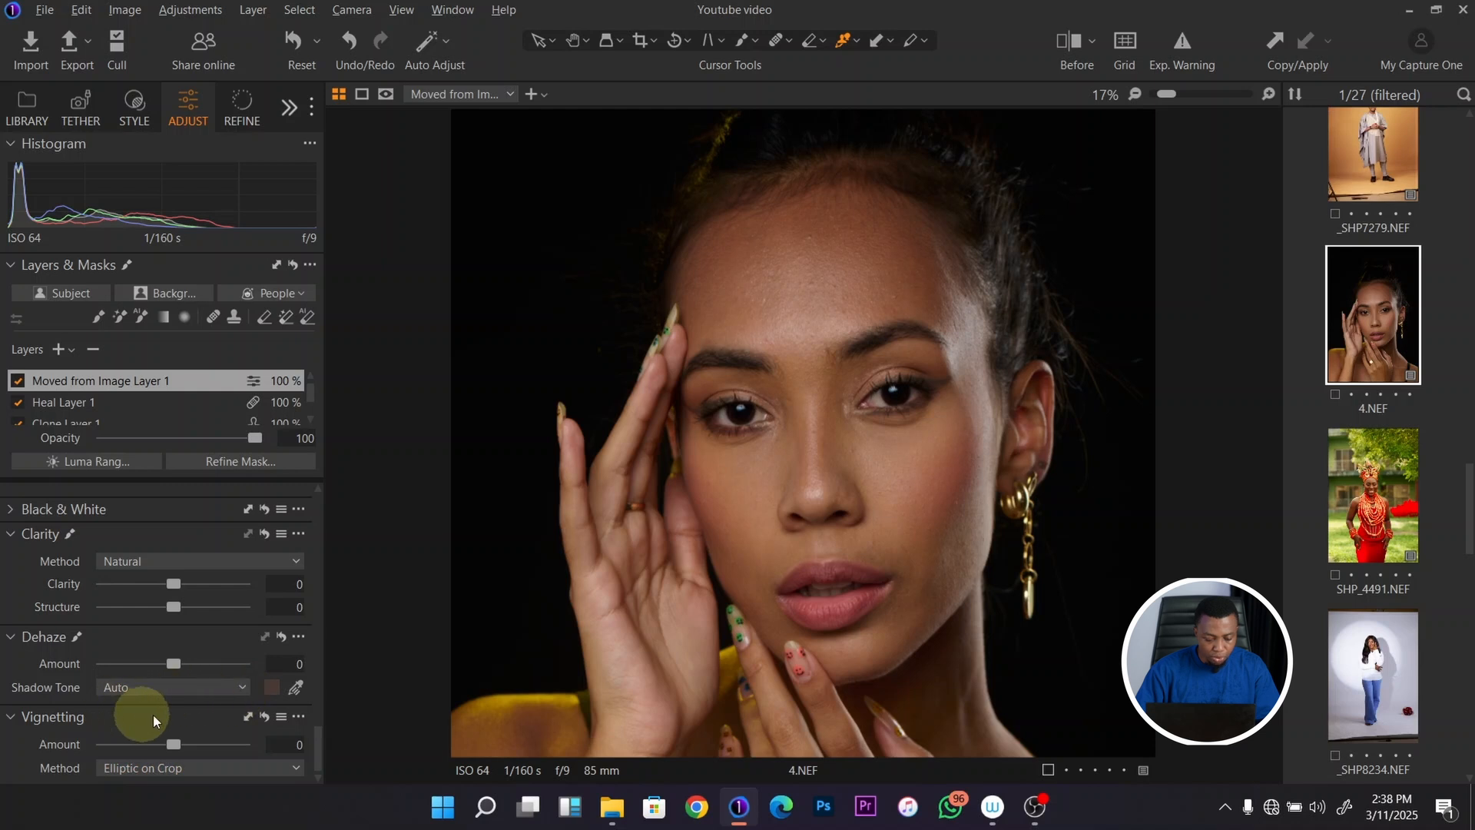
left_click_drag(172, 744, 116, 742)
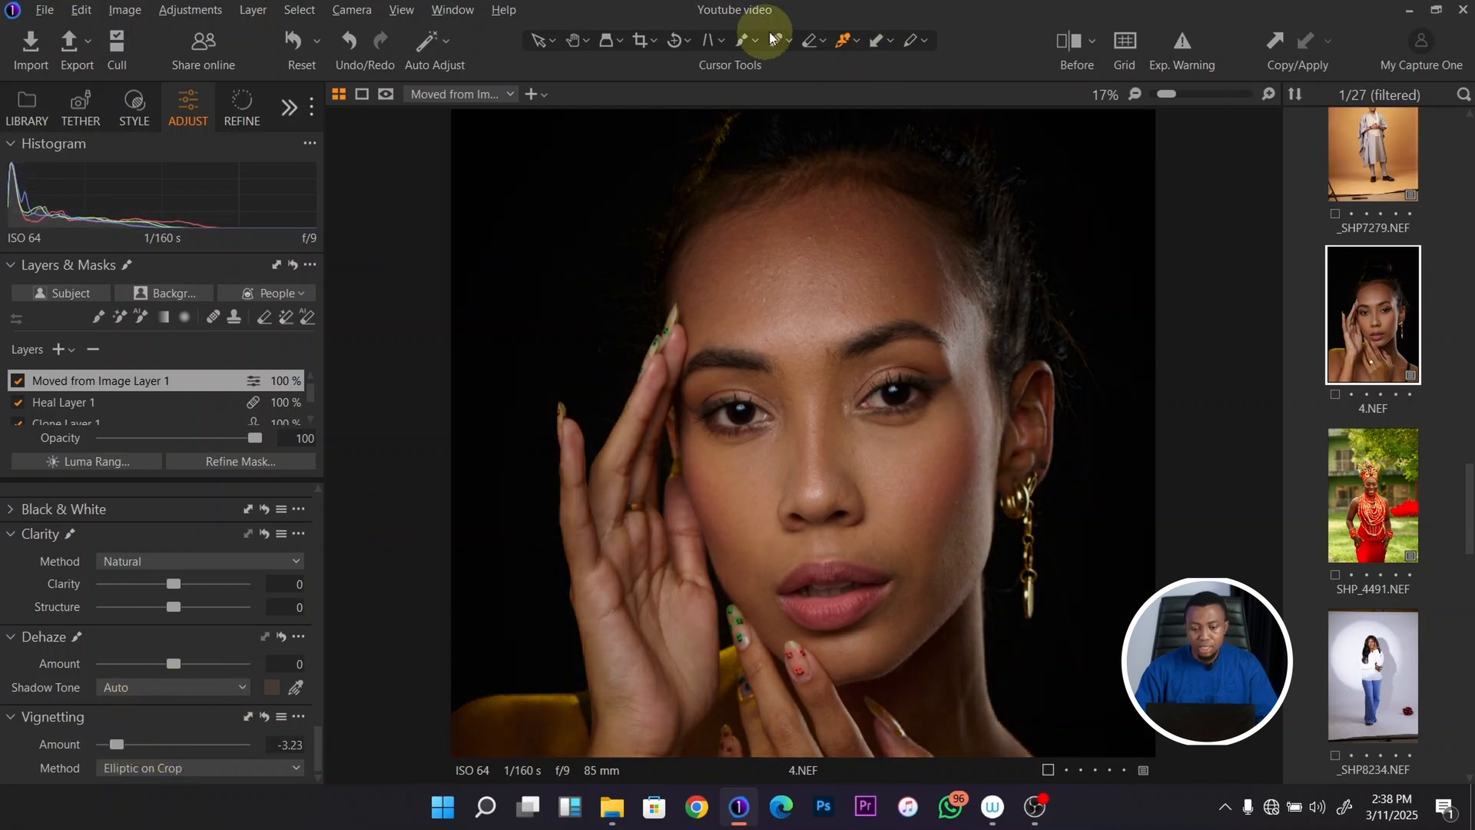
left_click(573, 40)
left_click(733, 475)
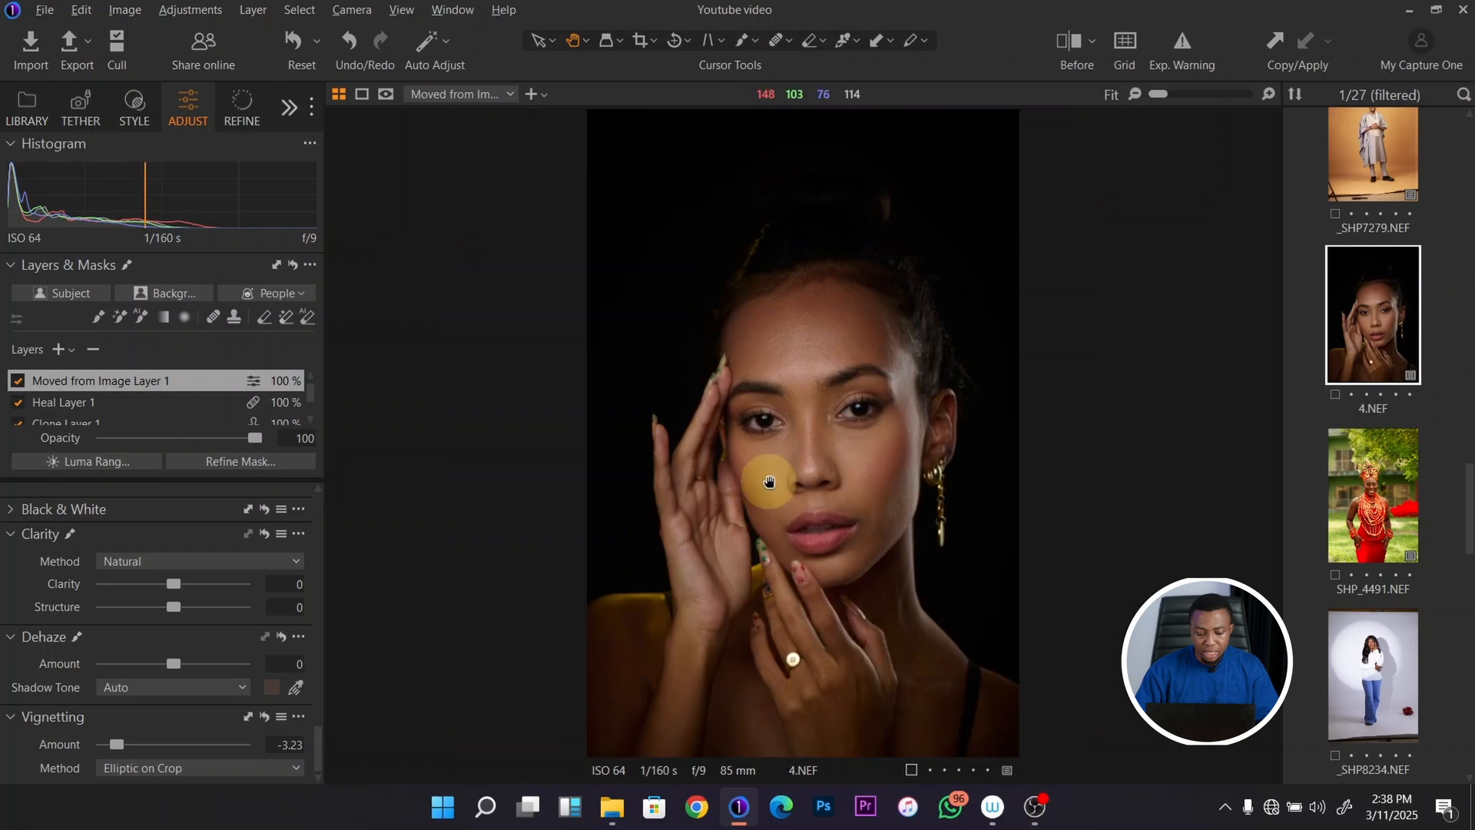
mouse_move(117, 744)
left_mouse_down()
mouse_move(236, 747)
mouse_move(99, 742)
left_mouse_up()
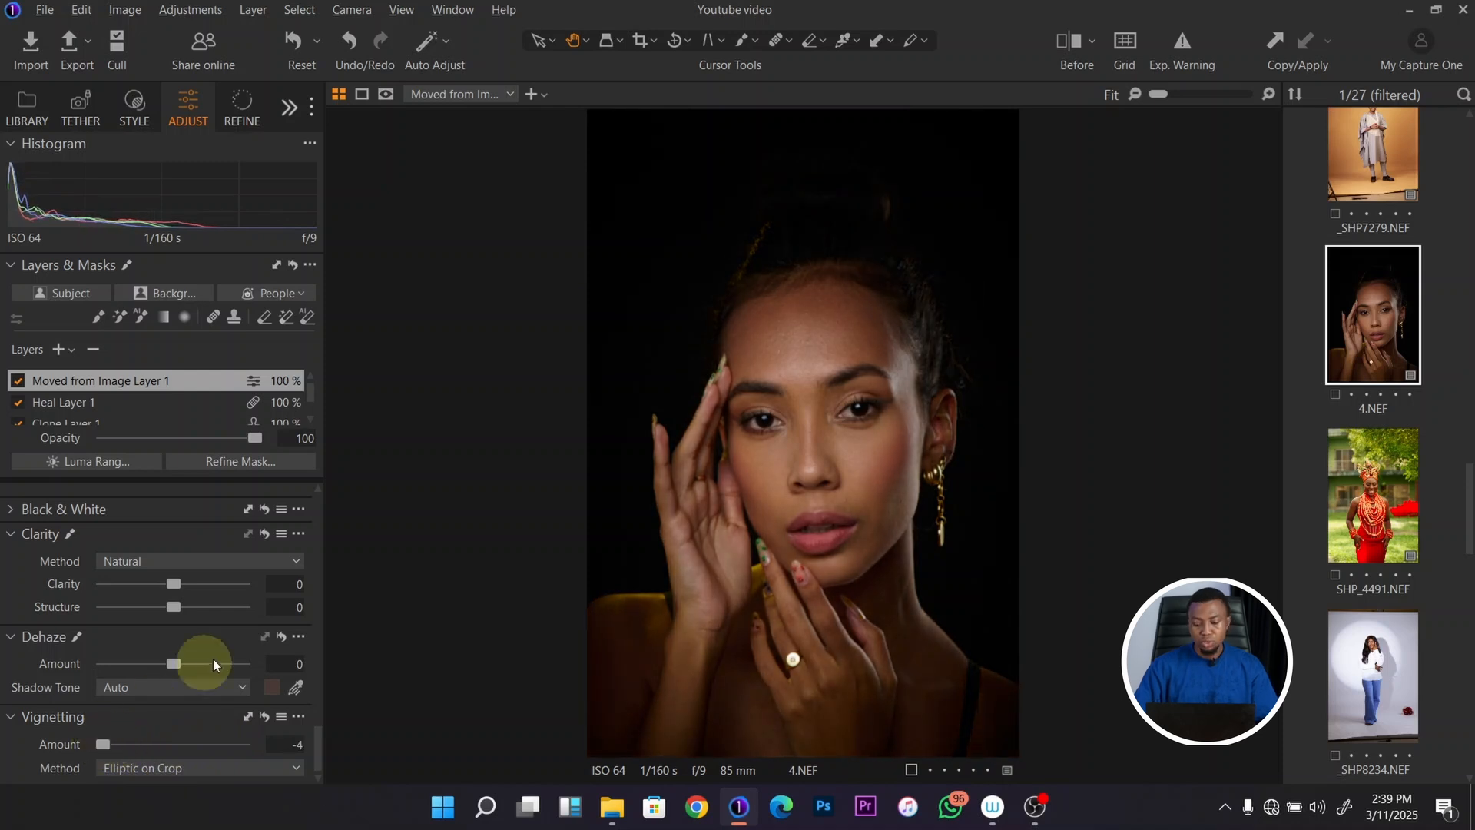
double_click(99, 743)
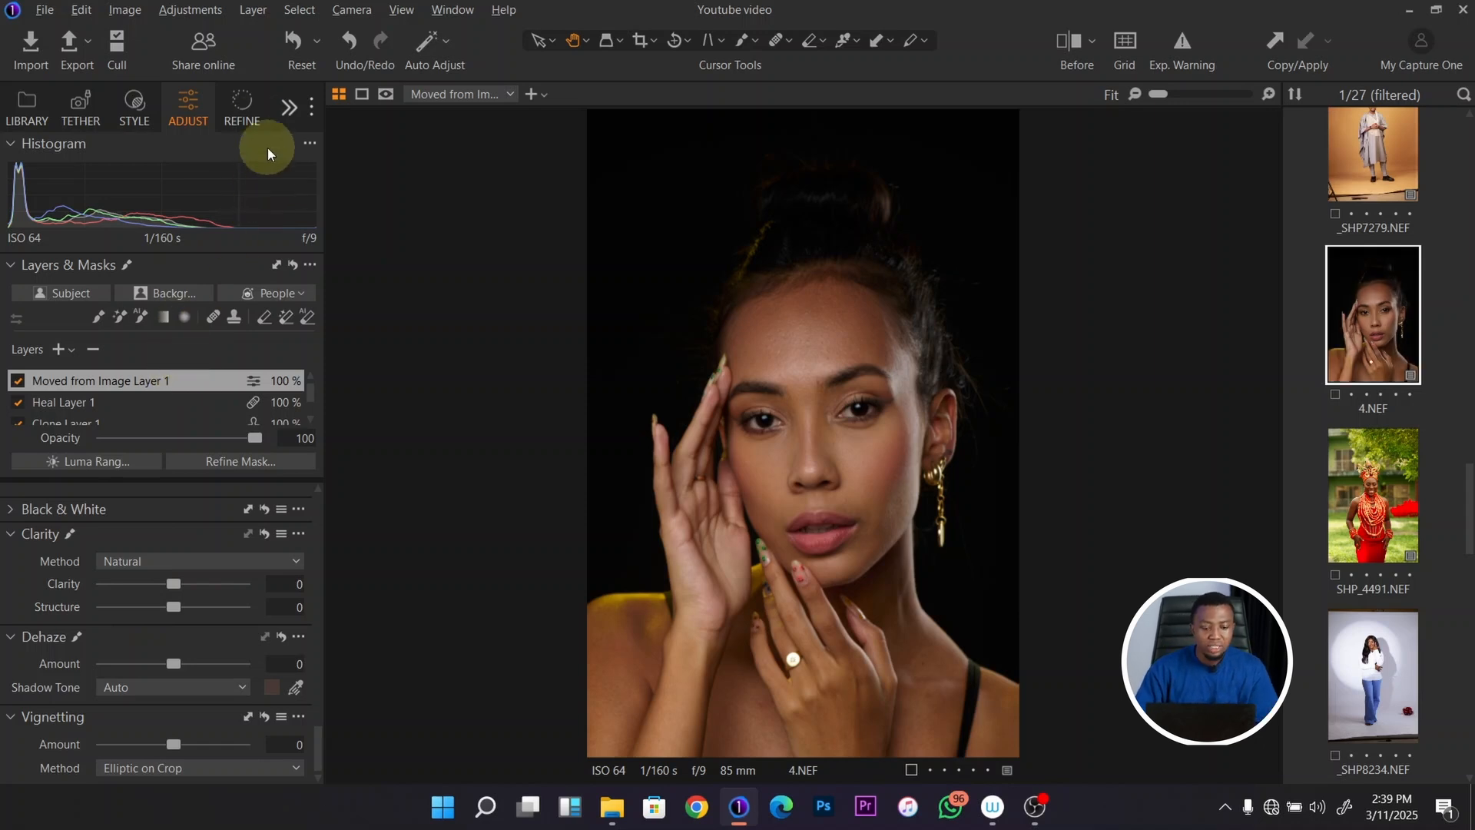
Step: Set the Focus Area of the Refine focus preview to Center to Face at 33% zoom
left_click(255, 113)
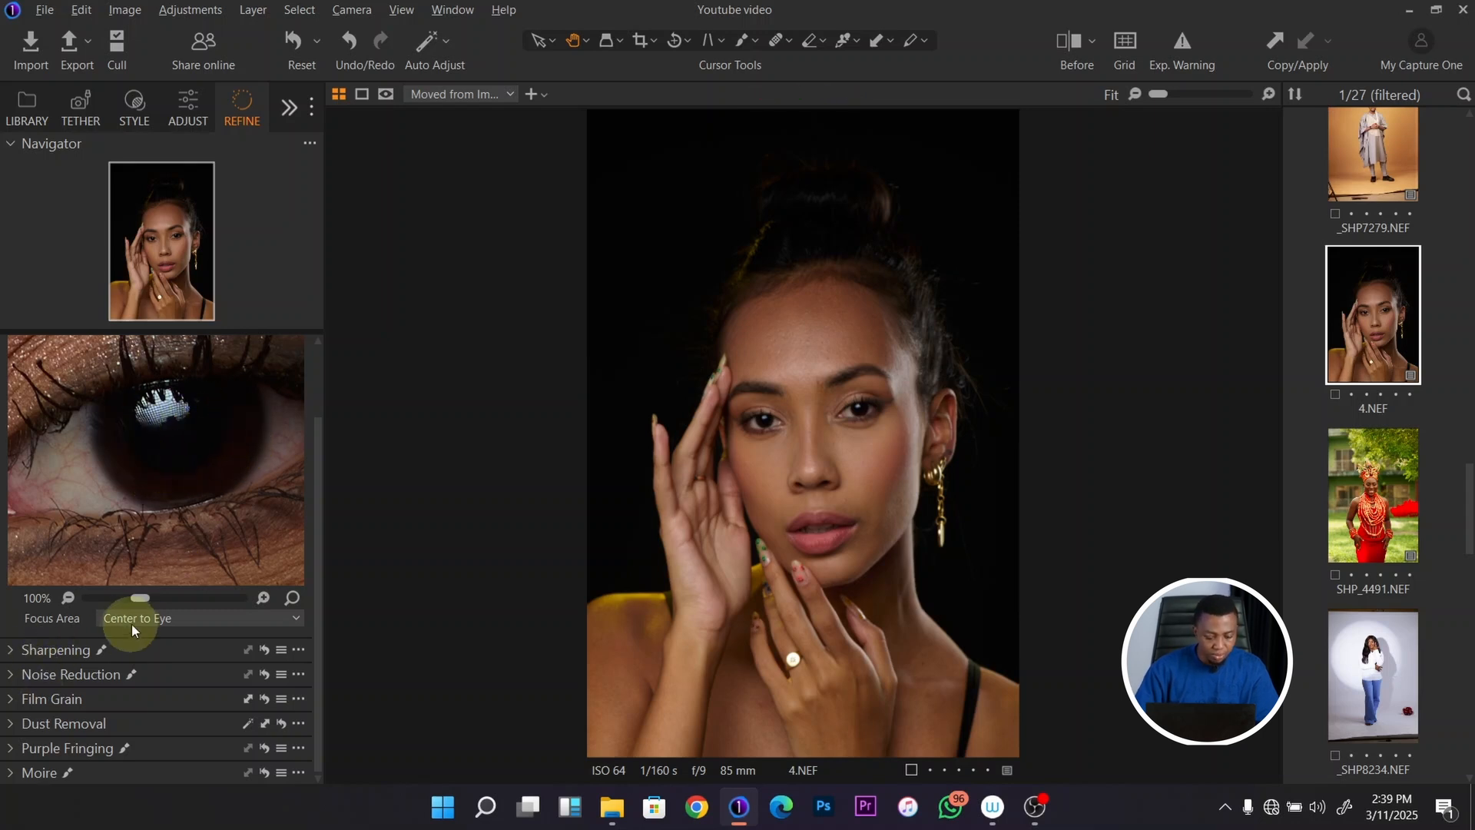
mouse_move(135, 598)
left_mouse_down()
mouse_move(89, 604)
mouse_move(154, 602)
mouse_move(119, 607)
mouse_move(141, 599)
left_mouse_up()
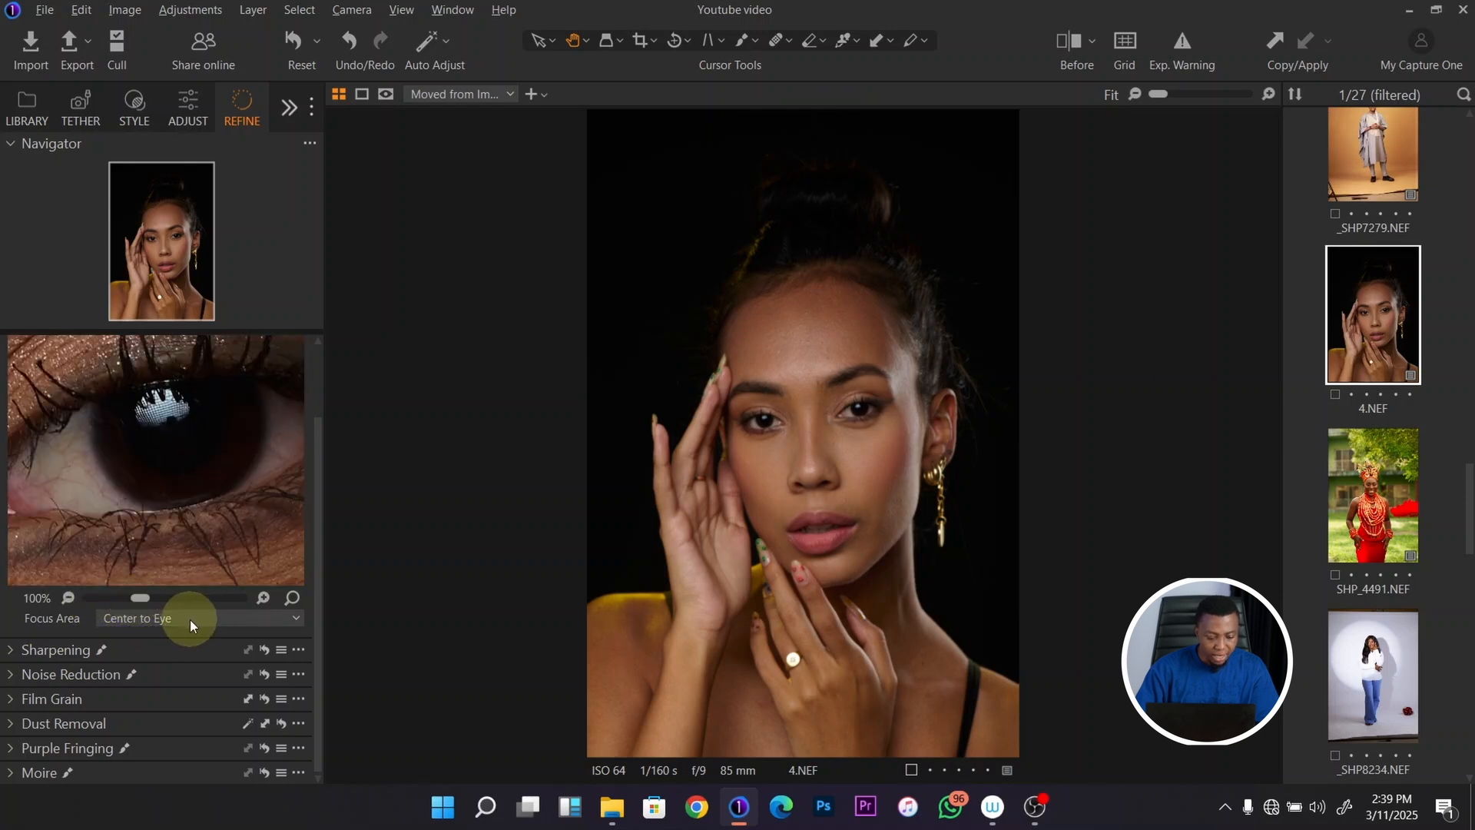
left_click(192, 619)
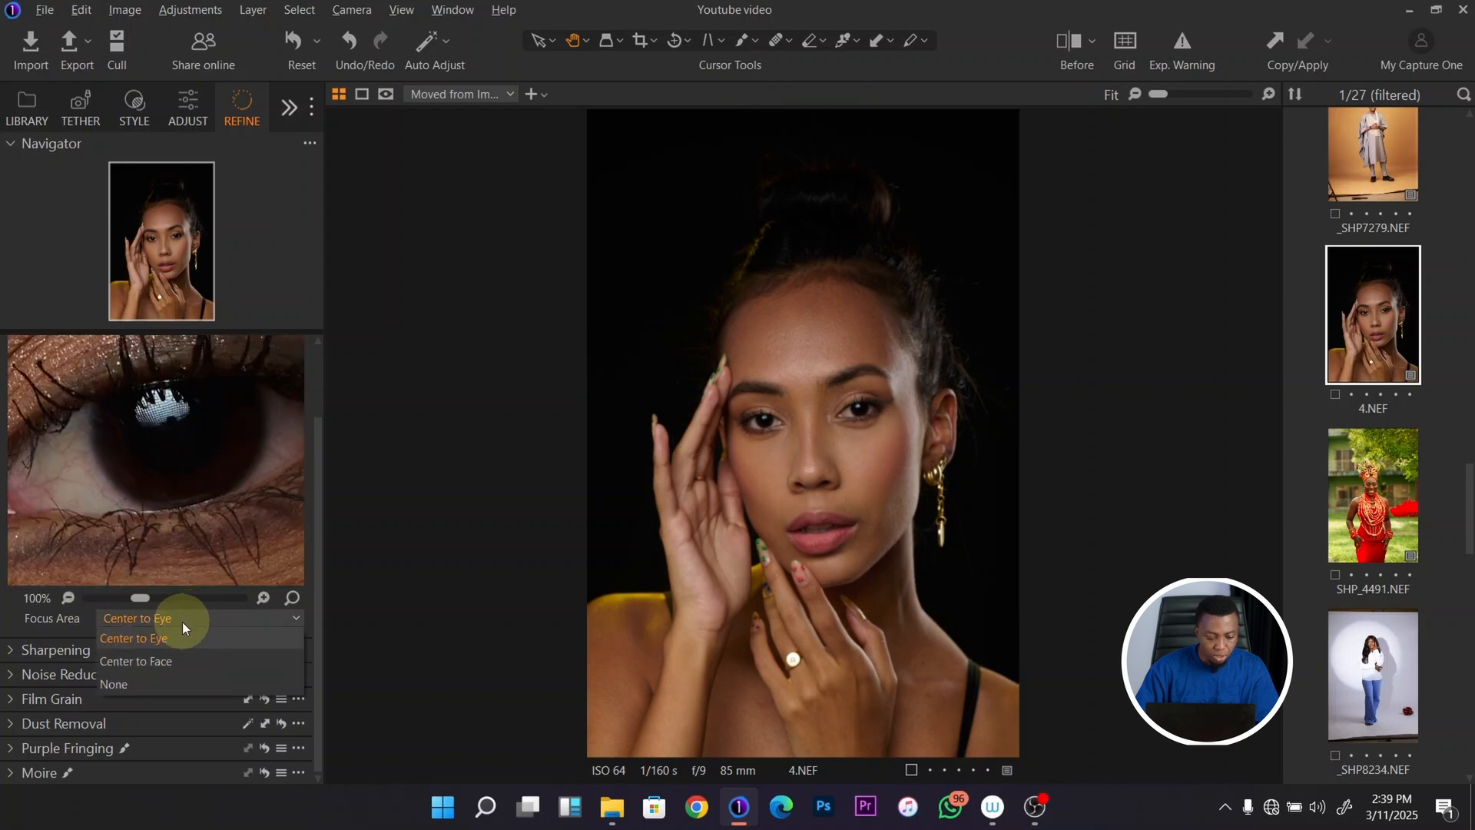
left_click(152, 661)
left_click_drag(139, 611, 101, 598)
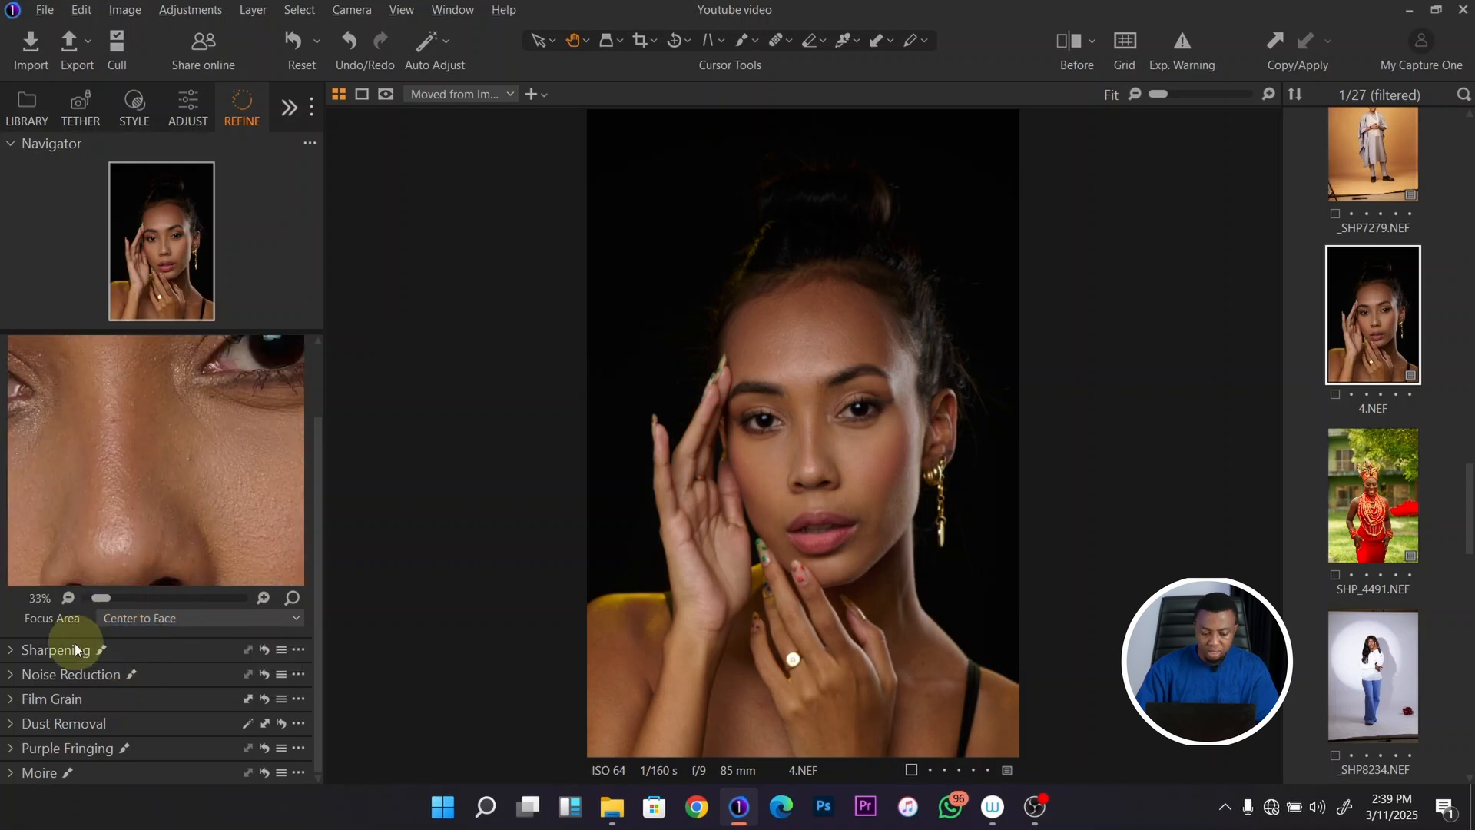
Step: Try the Sharpening Amount on the enlarged face and return it to 0
left_click(10, 650)
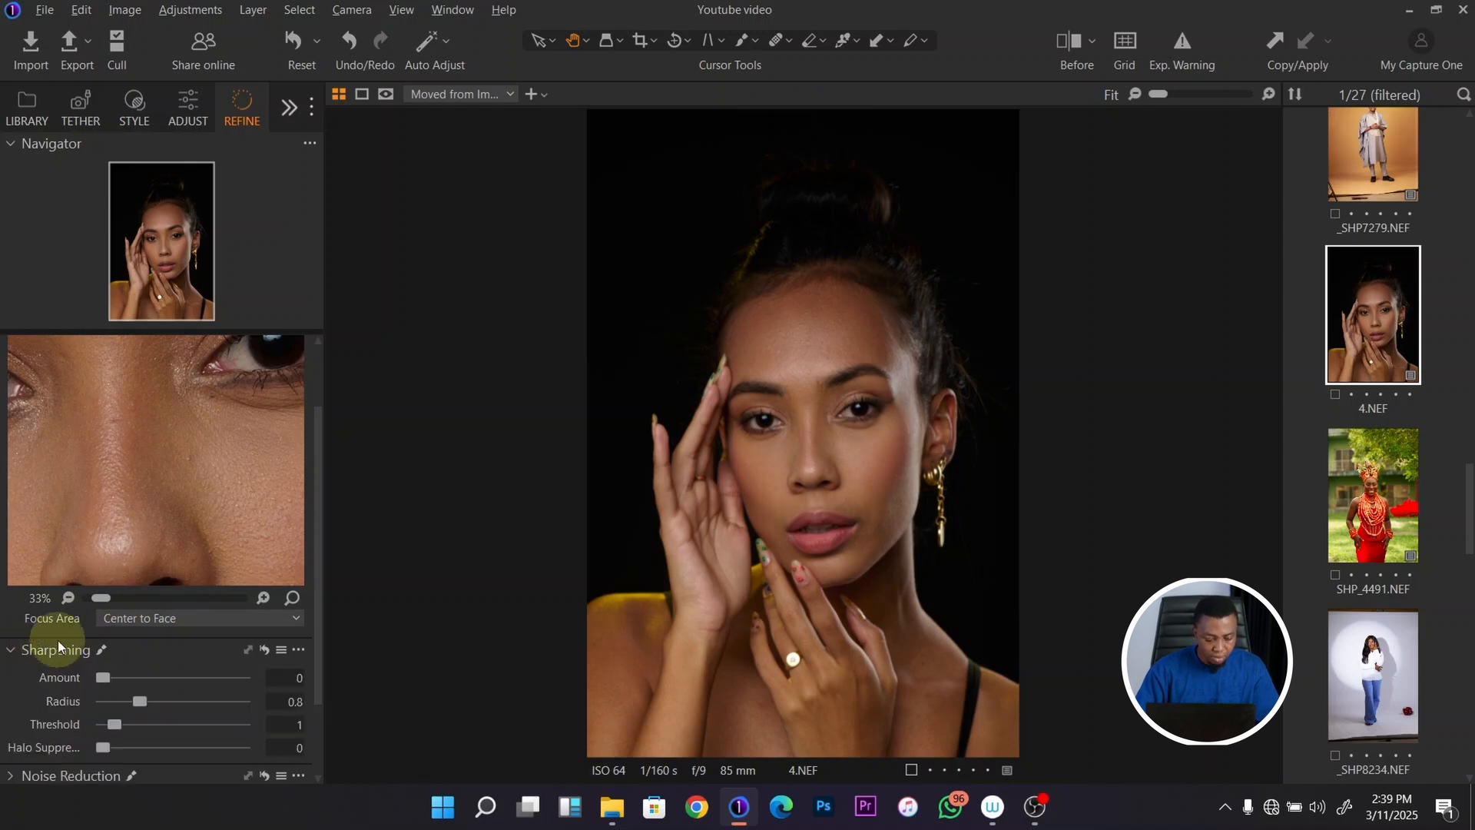
scroll(317, 626, "down", 1)
scroll(316, 626, "down", 1)
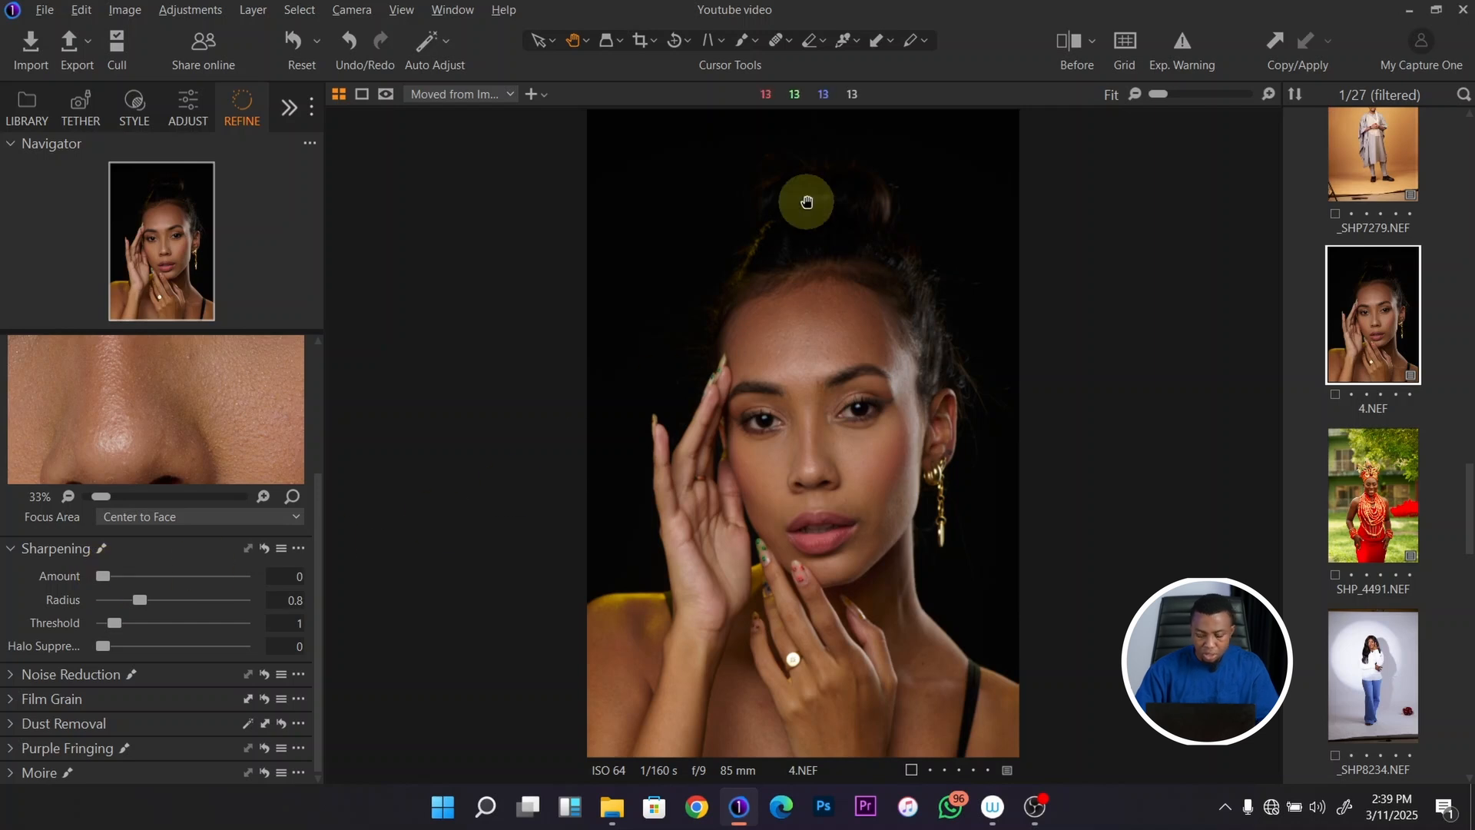
key("ctrl+plus")
mouse_move(104, 576)
left_mouse_down()
mouse_move(219, 574)
mouse_move(76, 584)
left_mouse_up()
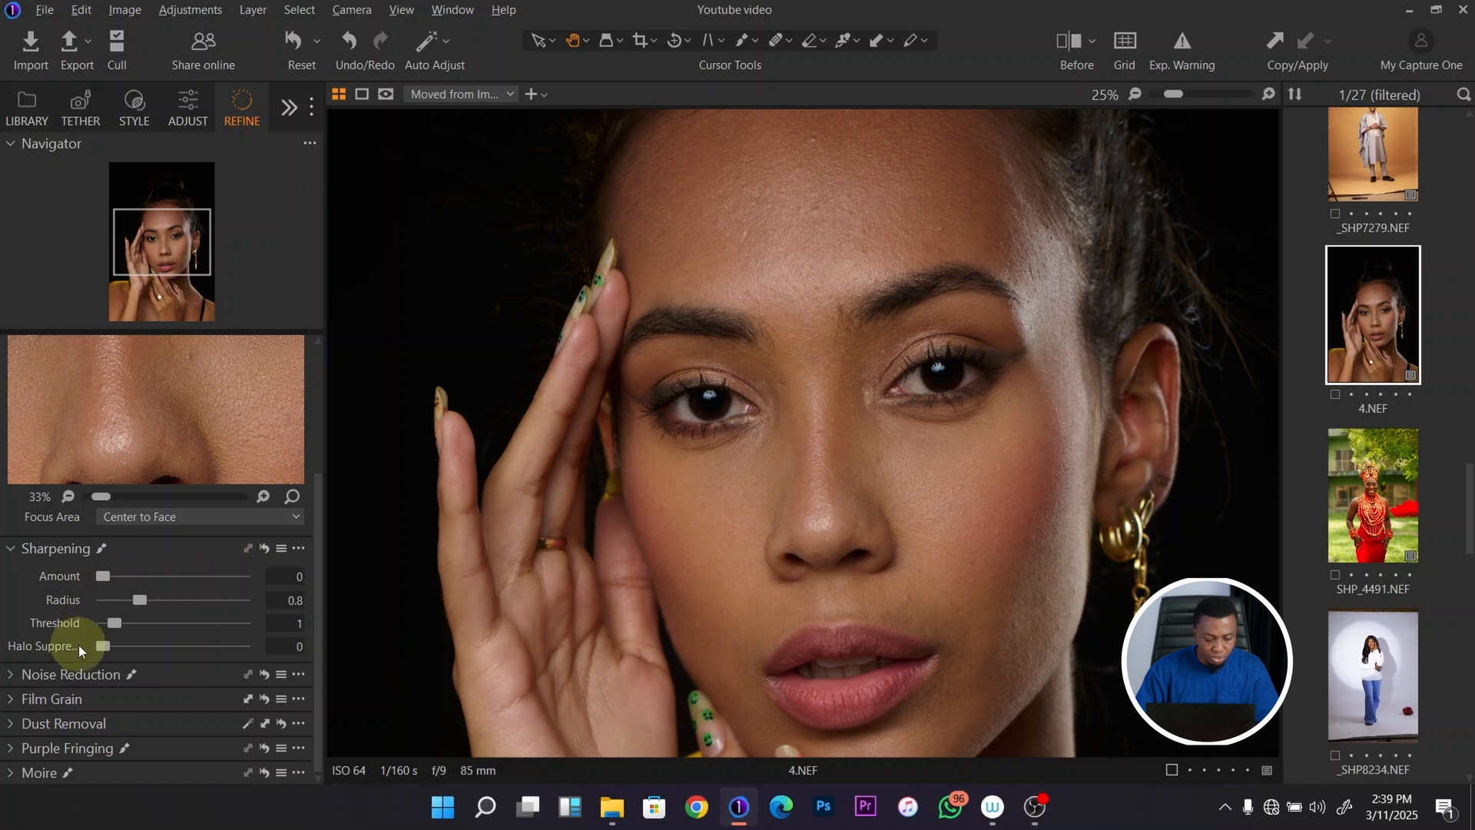
left_click(14, 548)
Step: Examine the Noise Reduction, Film Grain and Dust Removal settings of the portrait
left_click(12, 679)
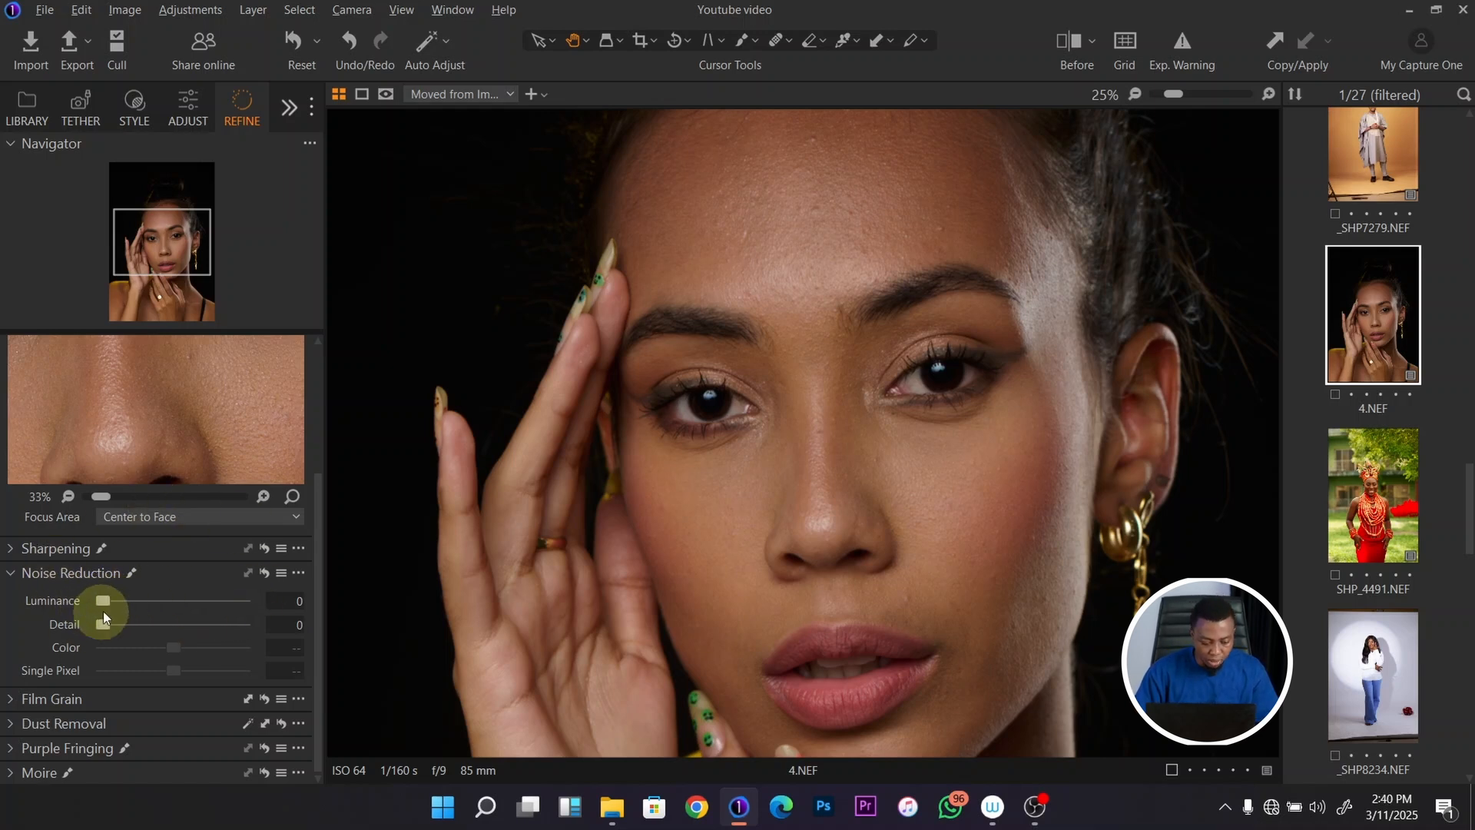
mouse_move(162, 607)
left_mouse_down()
mouse_move(186, 604)
mouse_move(154, 617)
mouse_move(146, 601)
left_mouse_up()
left_click(17, 572)
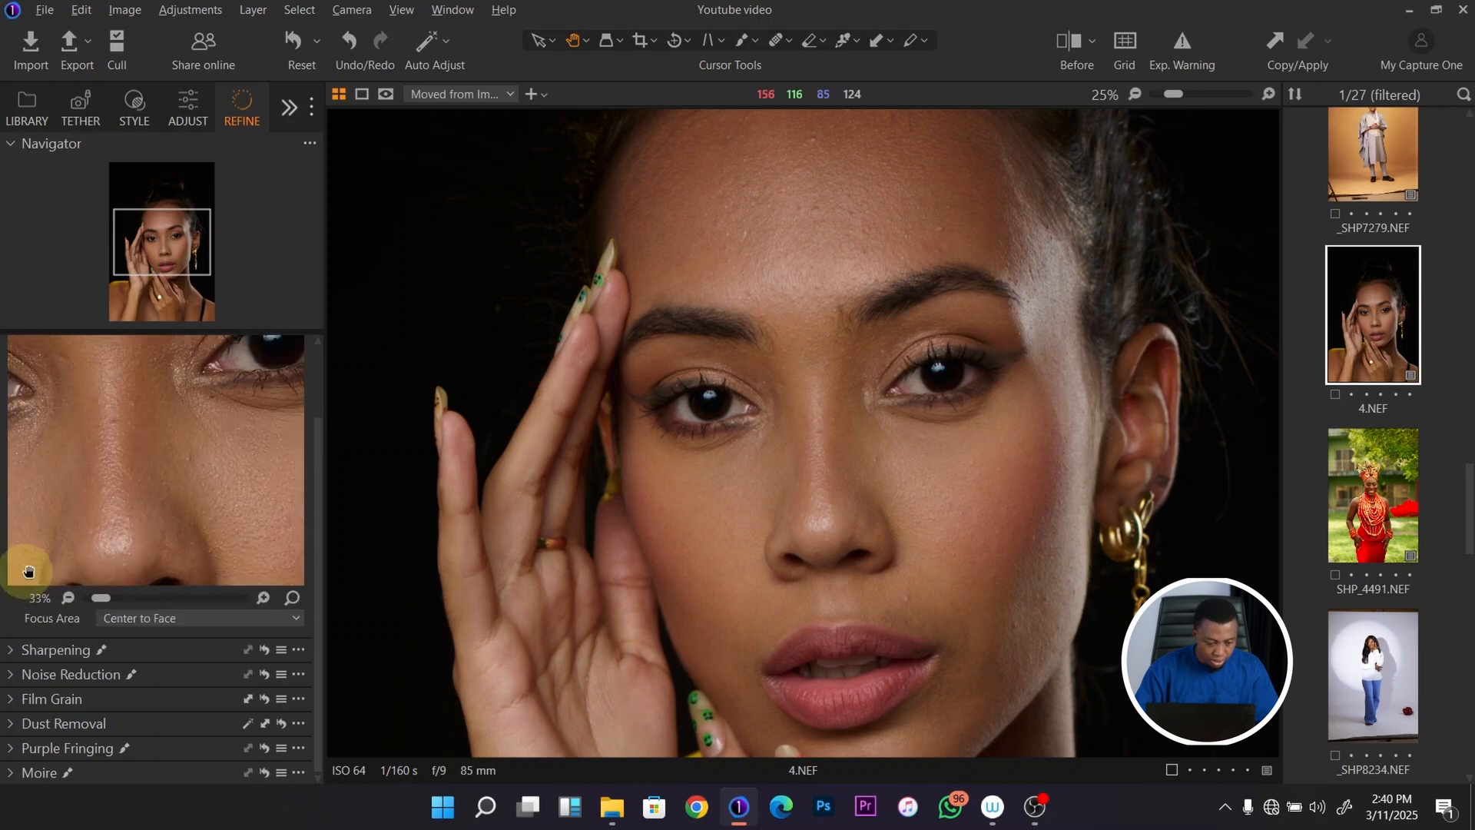
left_click(10, 700)
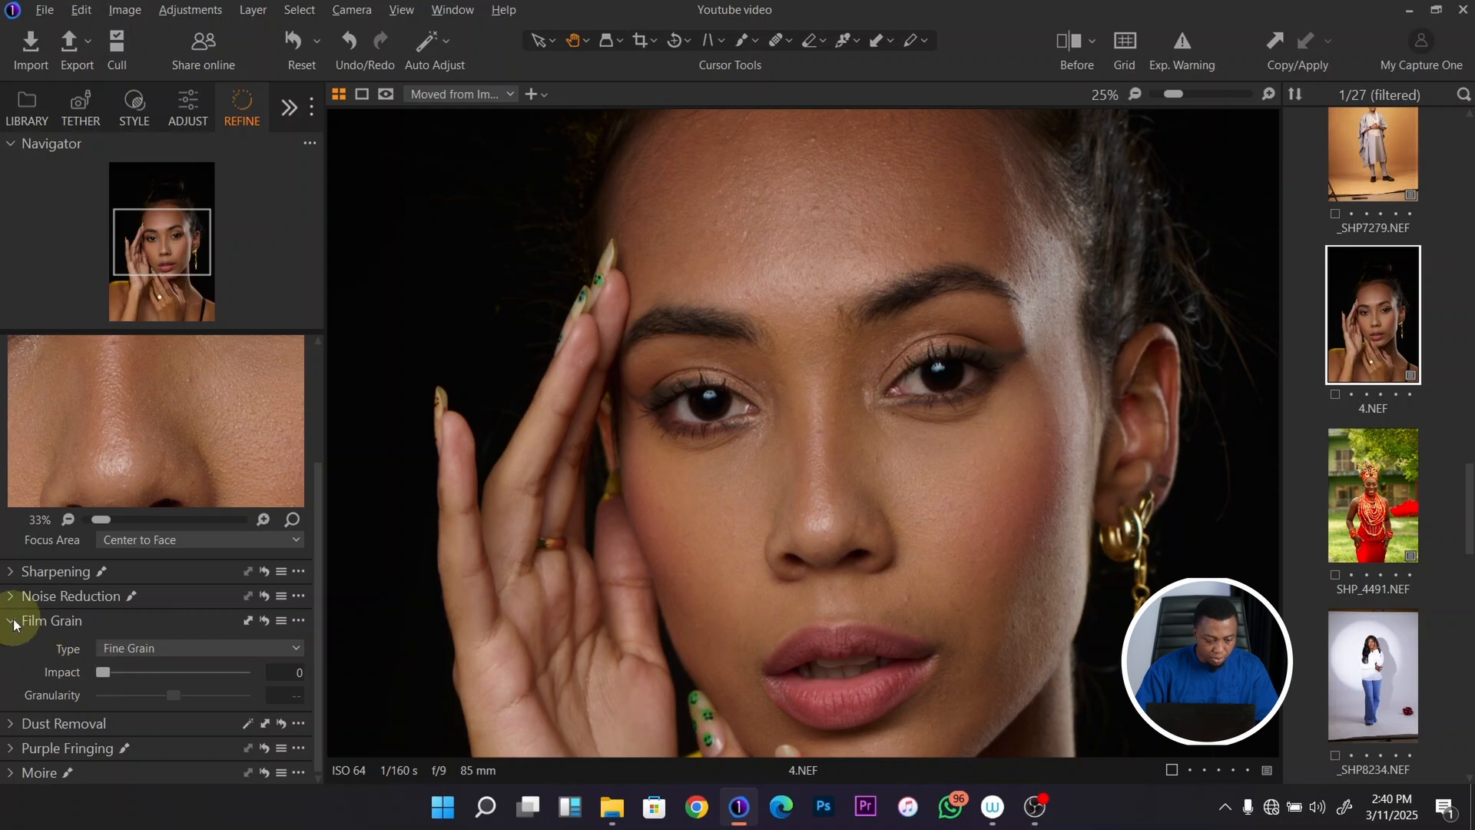
left_click(14, 623)
left_click(15, 723)
left_click(10, 696)
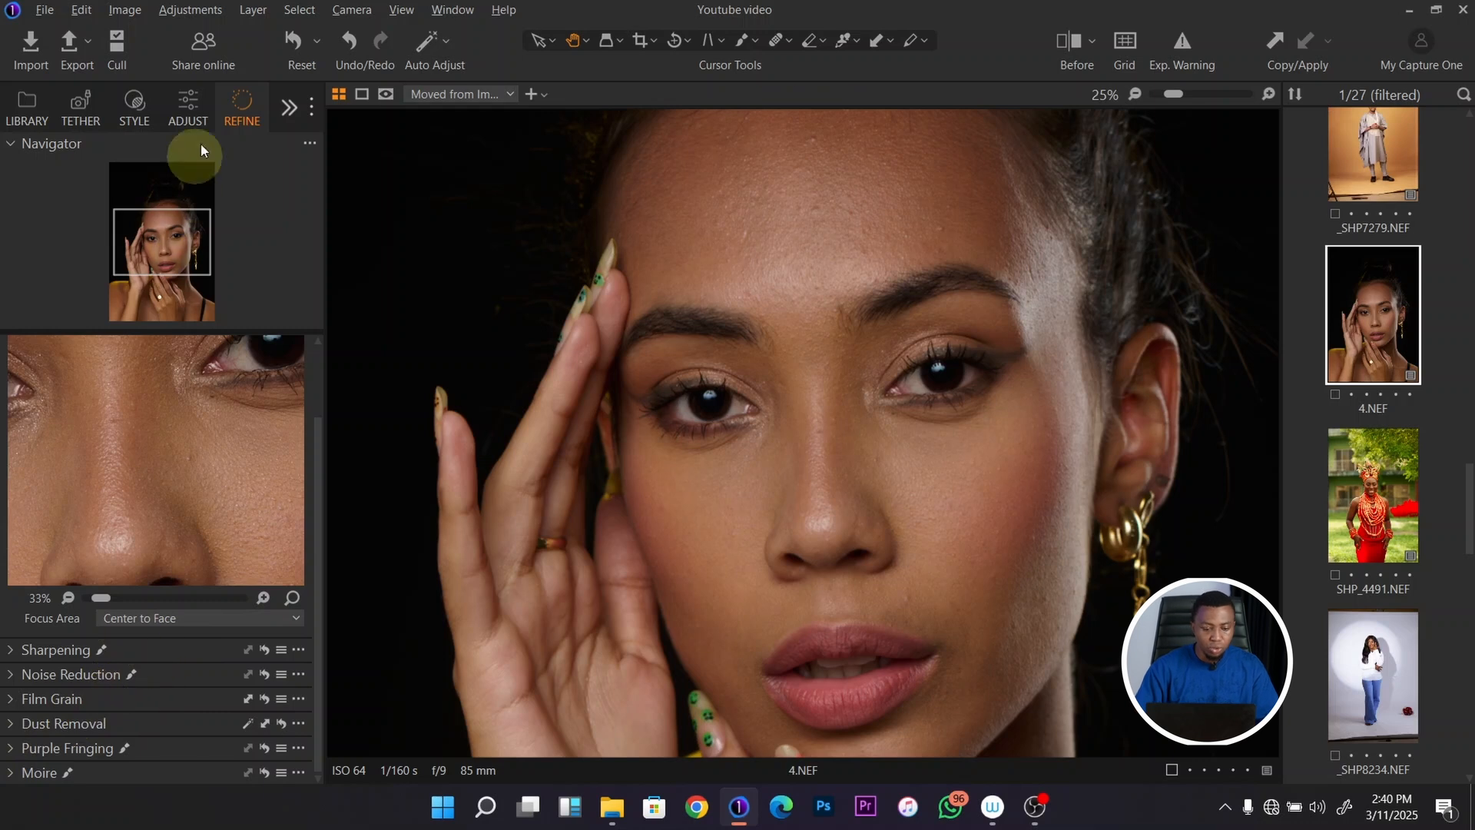
Step: Review the Color tools, including Base Characteristics, White Balance and Color Editor, and revisit the Adjust and Refine tool sets
left_click(290, 109)
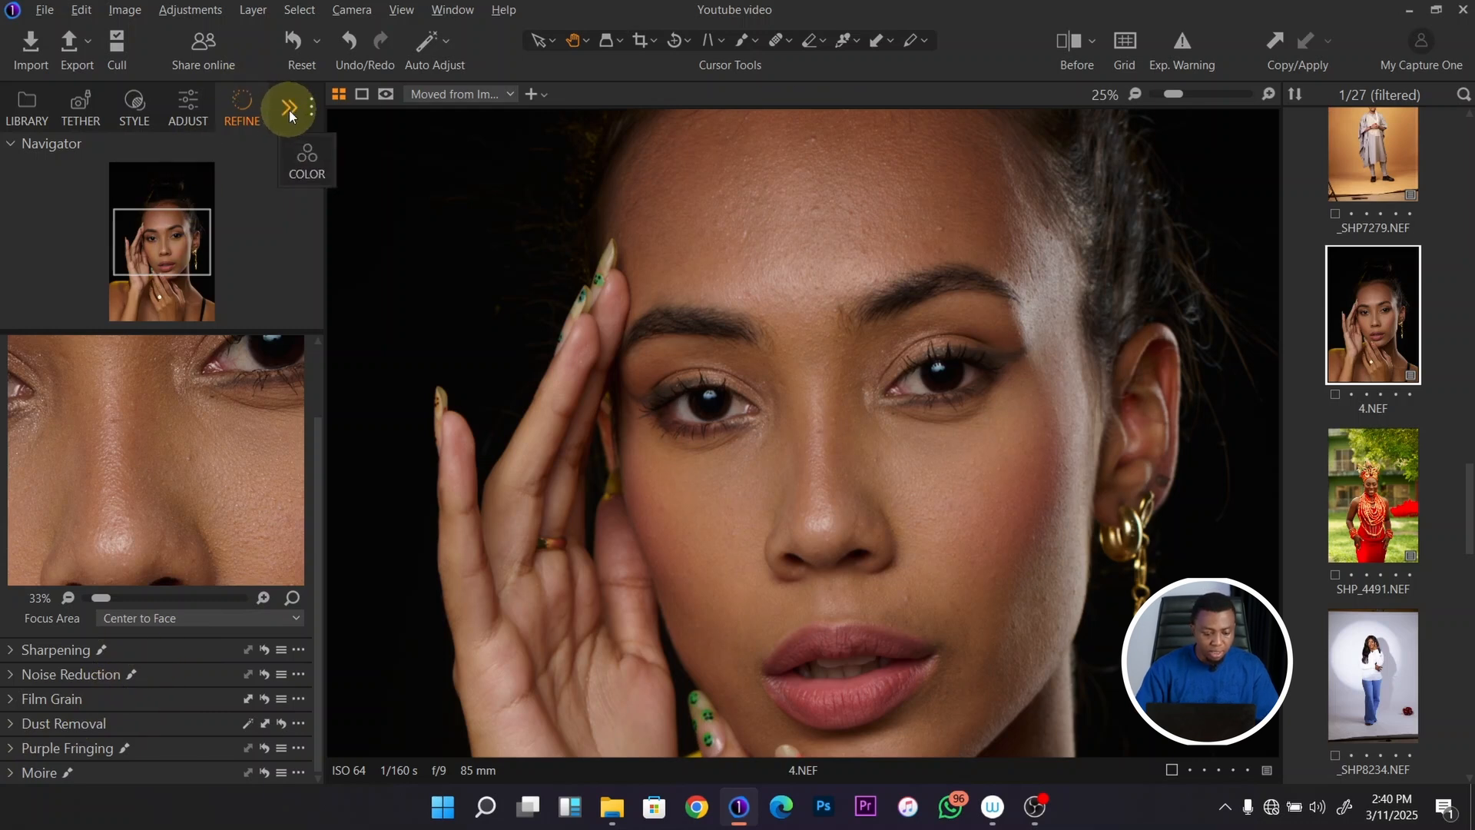
left_click(307, 160)
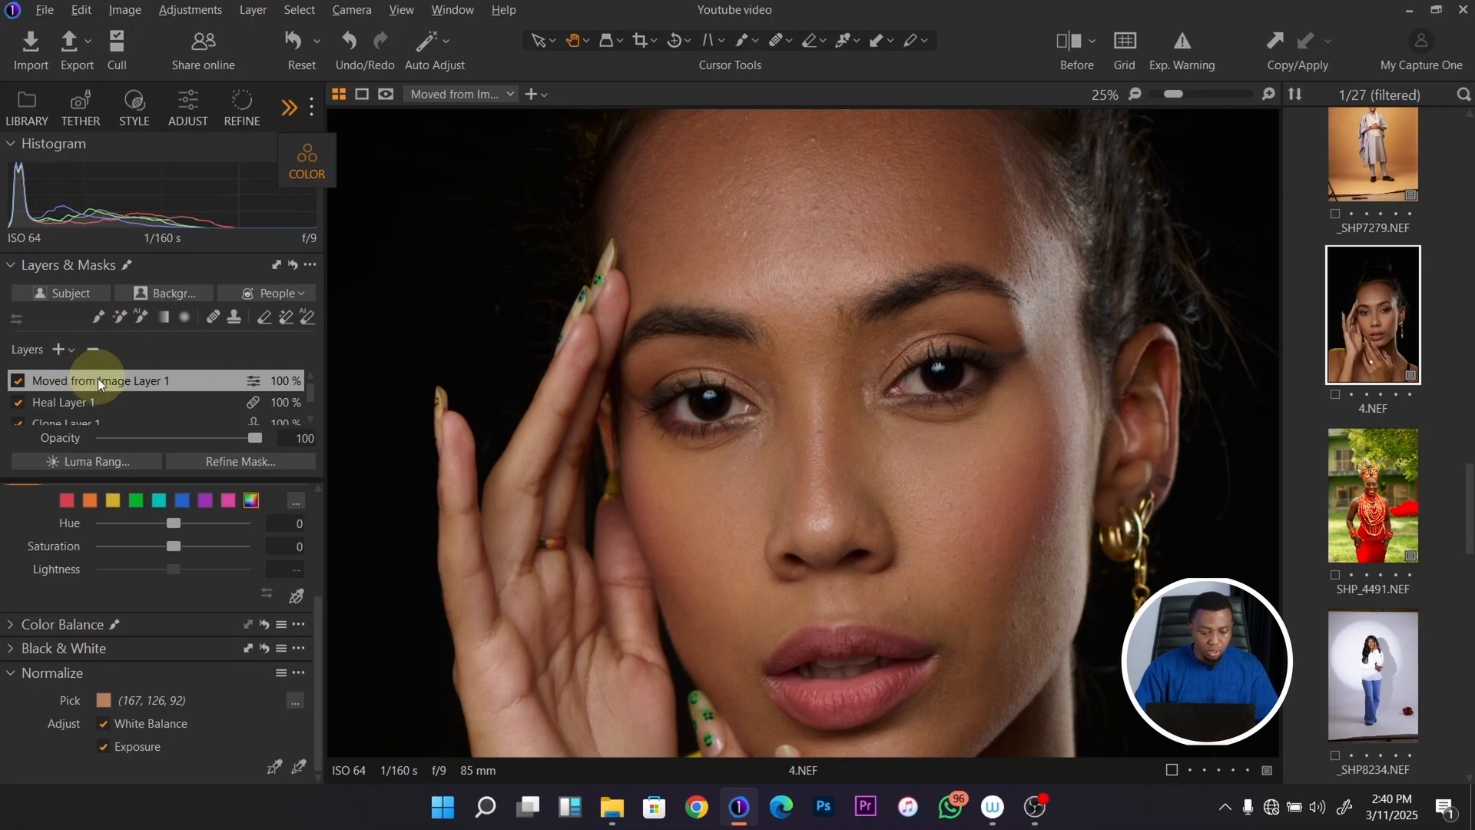
left_click_drag(317, 616, 317, 540)
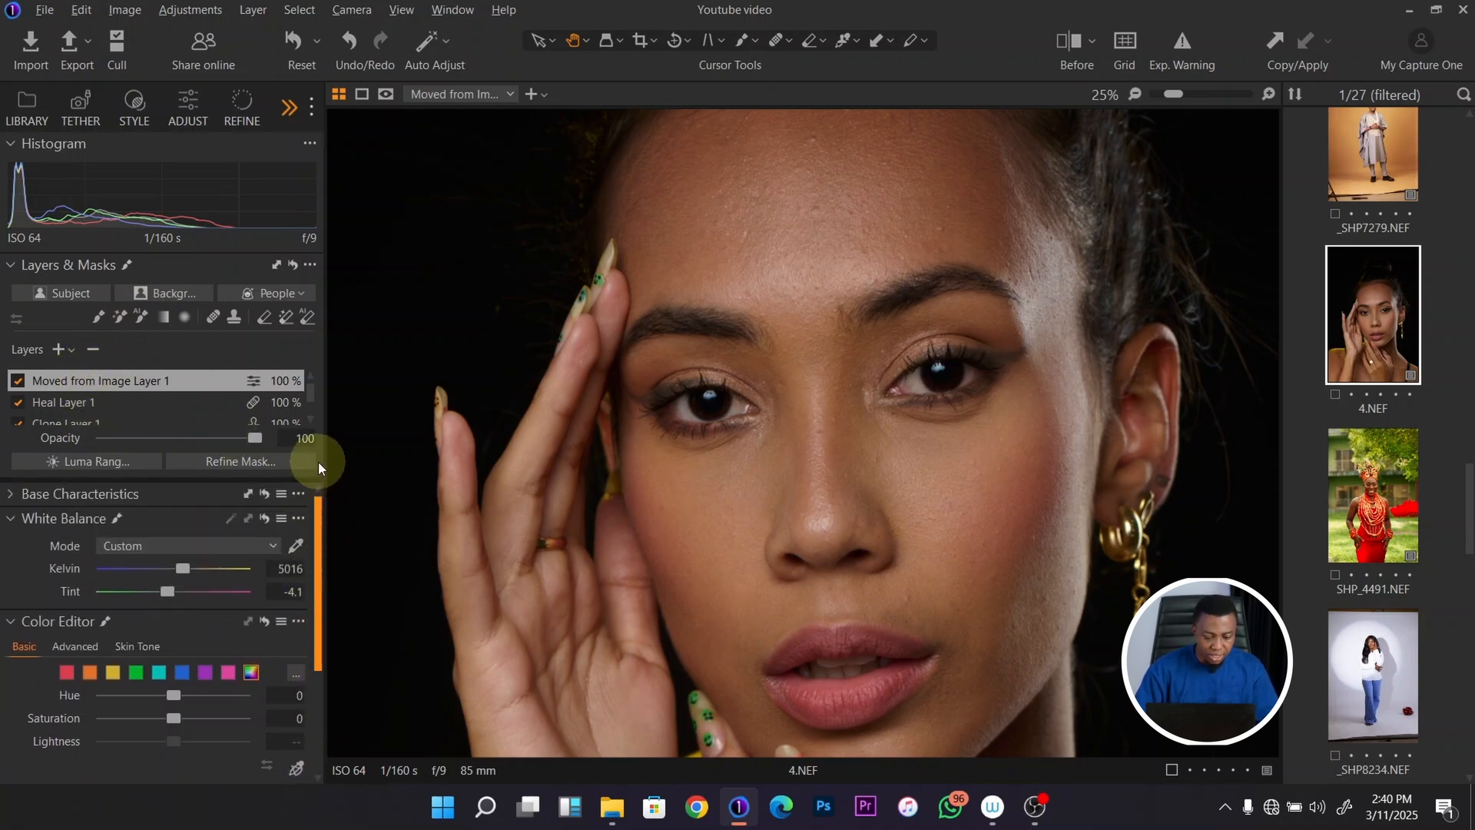
mouse_move(320, 504)
left_mouse_down()
mouse_move(312, 547)
mouse_move(326, 482)
left_mouse_up()
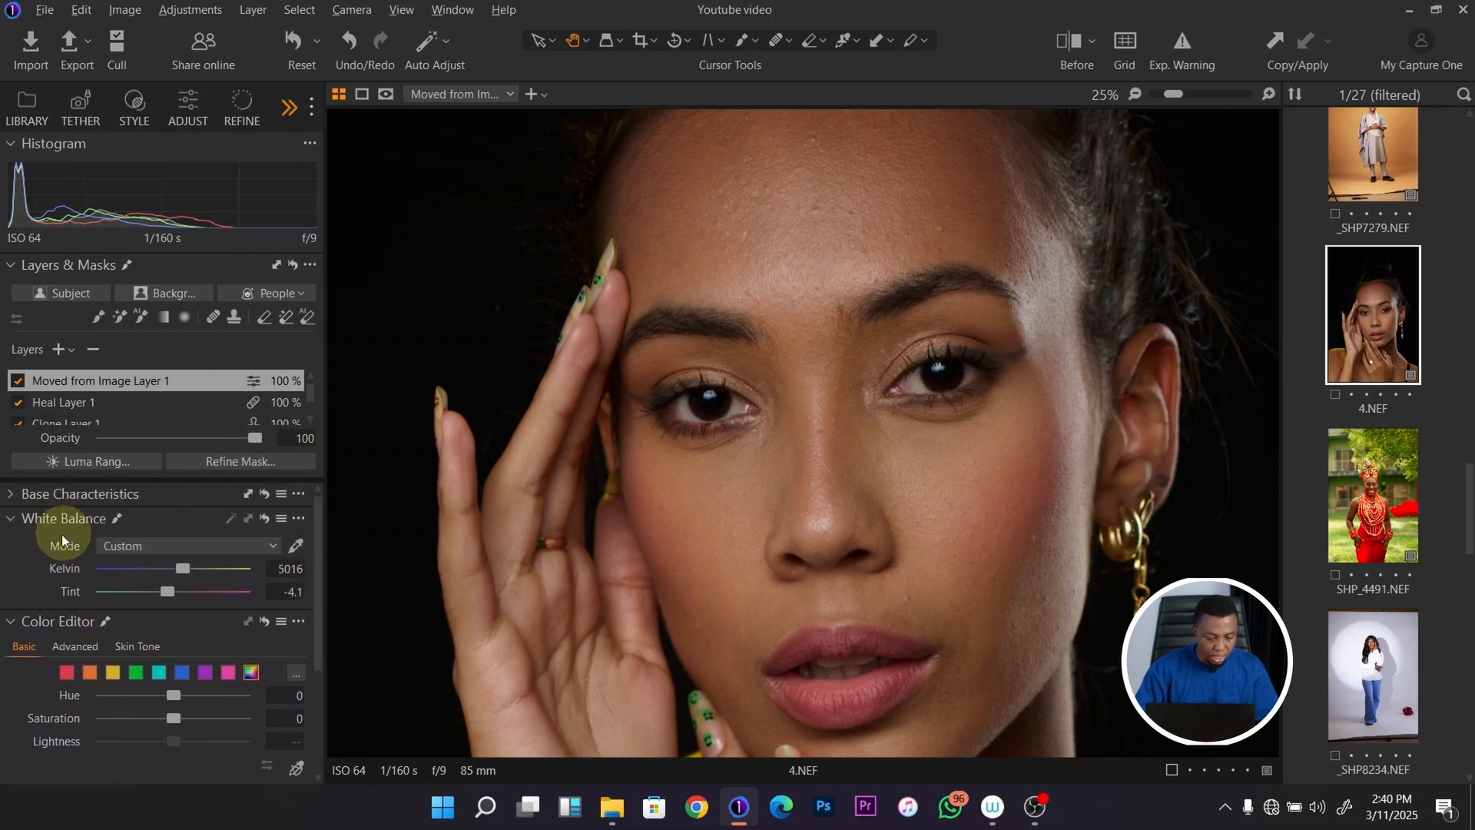
left_click(13, 493)
left_click(12, 493)
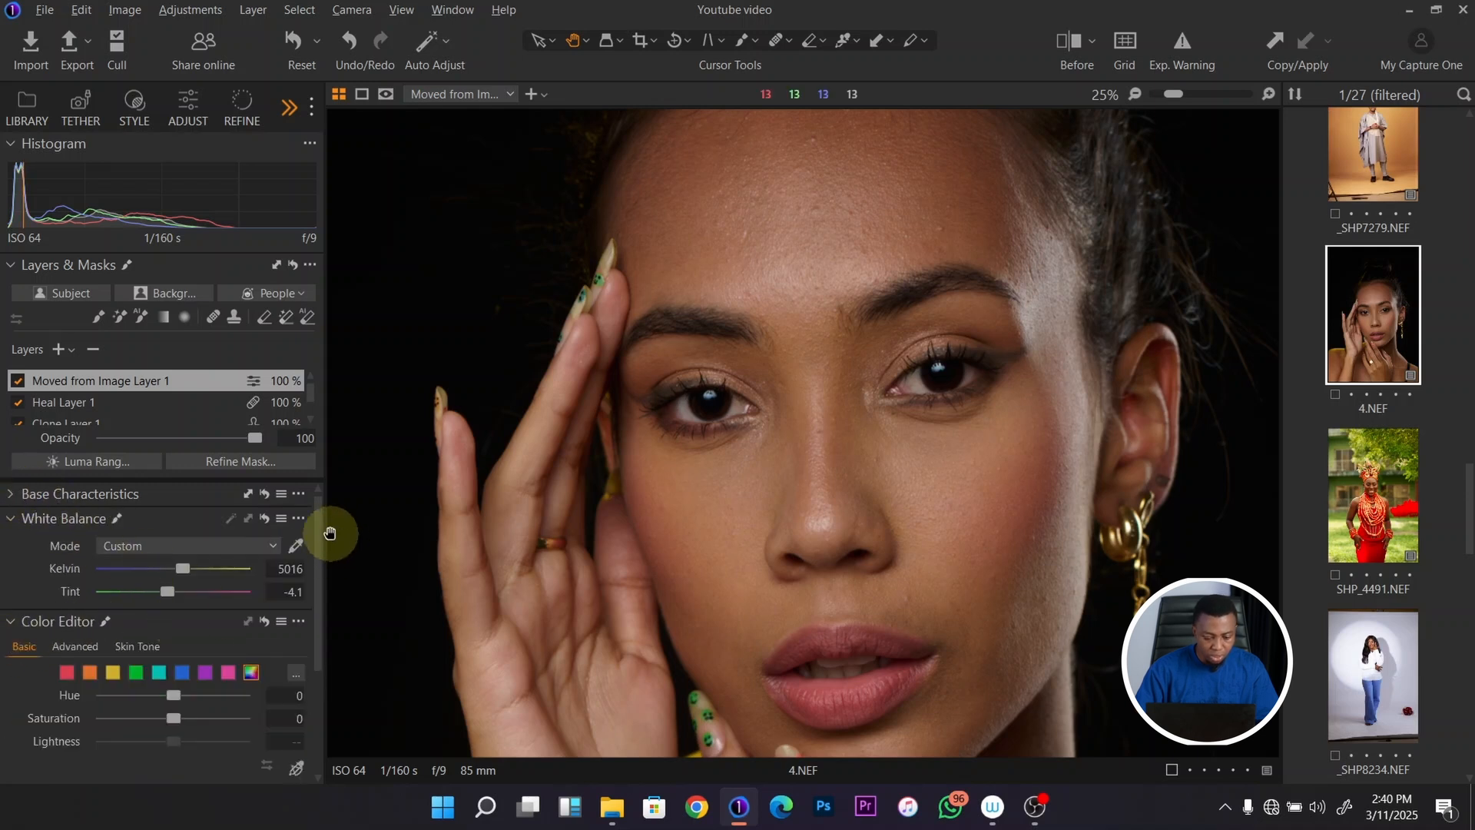
left_click(186, 107)
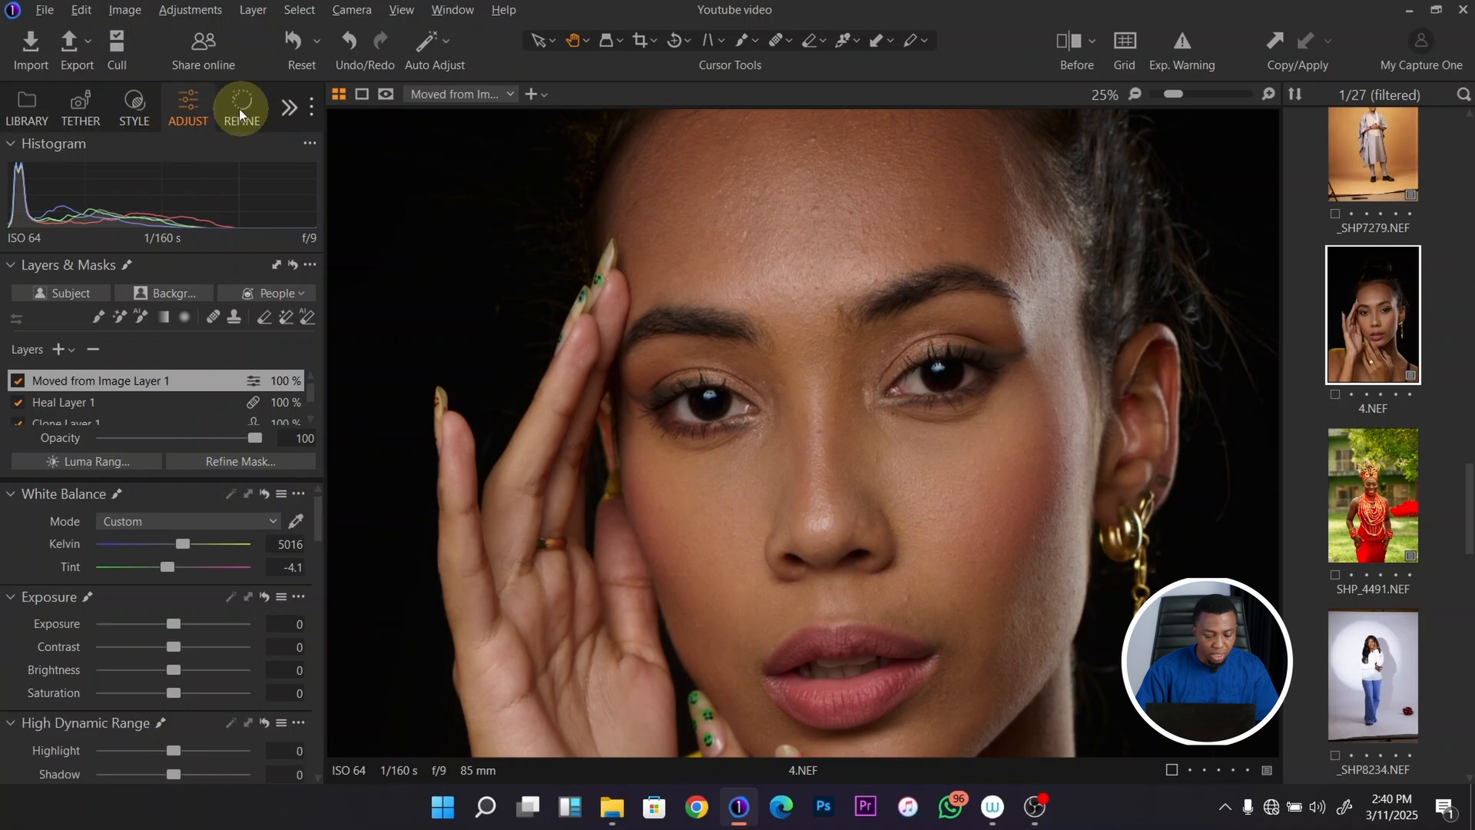
left_click(241, 109)
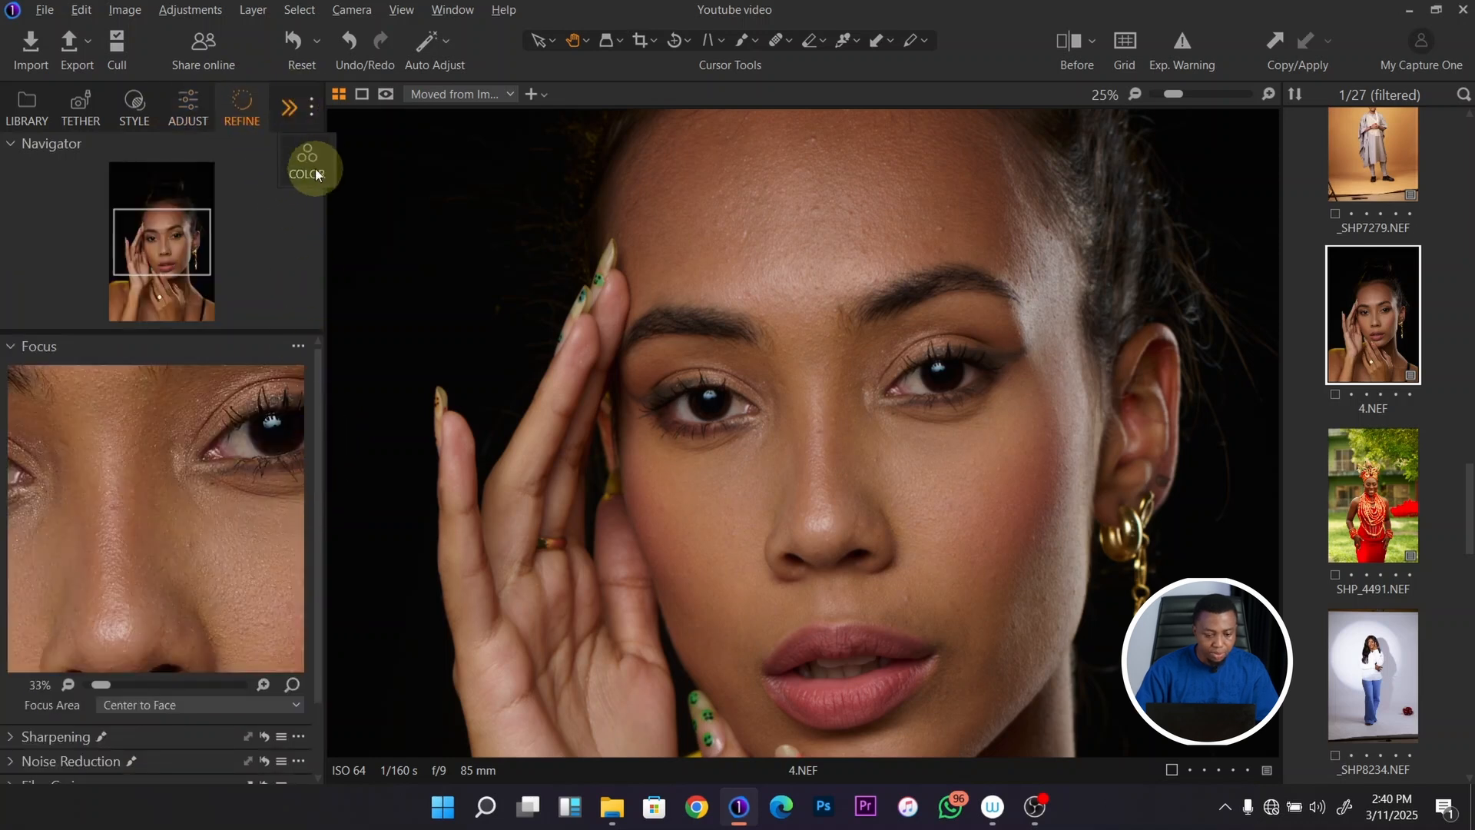
Step: Pick the skin tone on the forehead just above the eyebrows as the Normalize reference color
left_click(316, 173)
left_click_drag(317, 506, 307, 645)
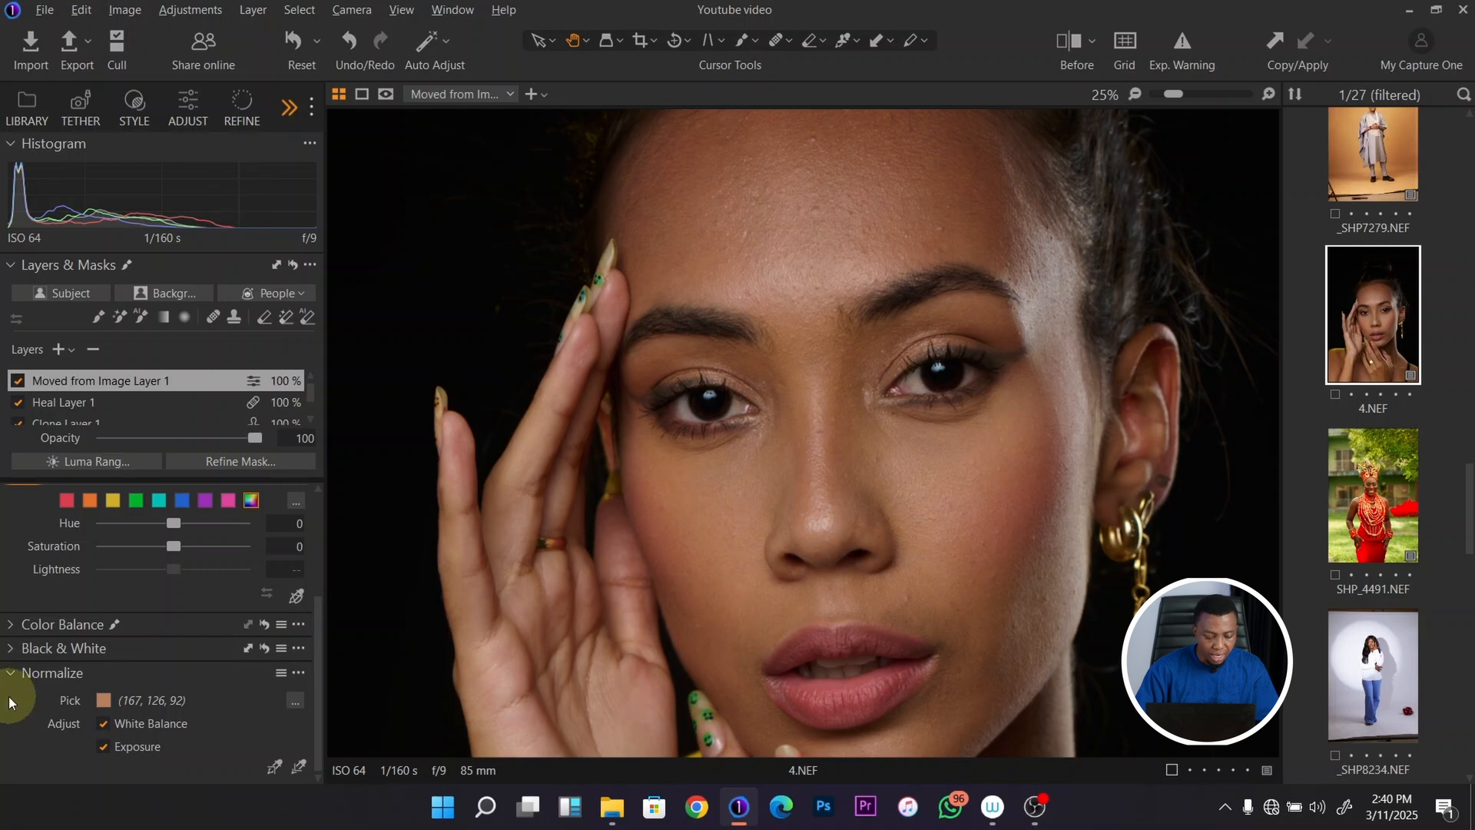
left_click(275, 767)
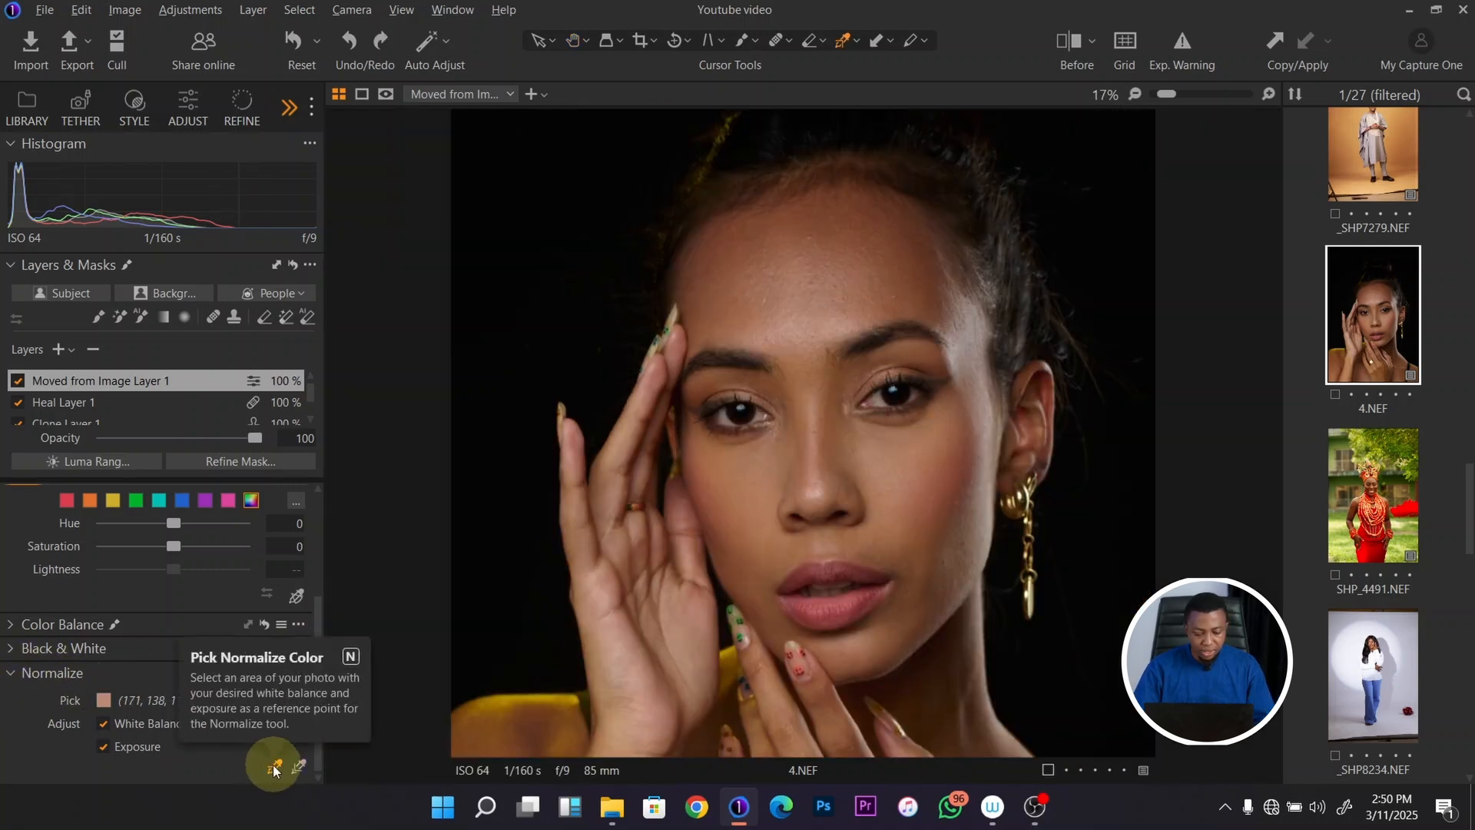
left_click(803, 334)
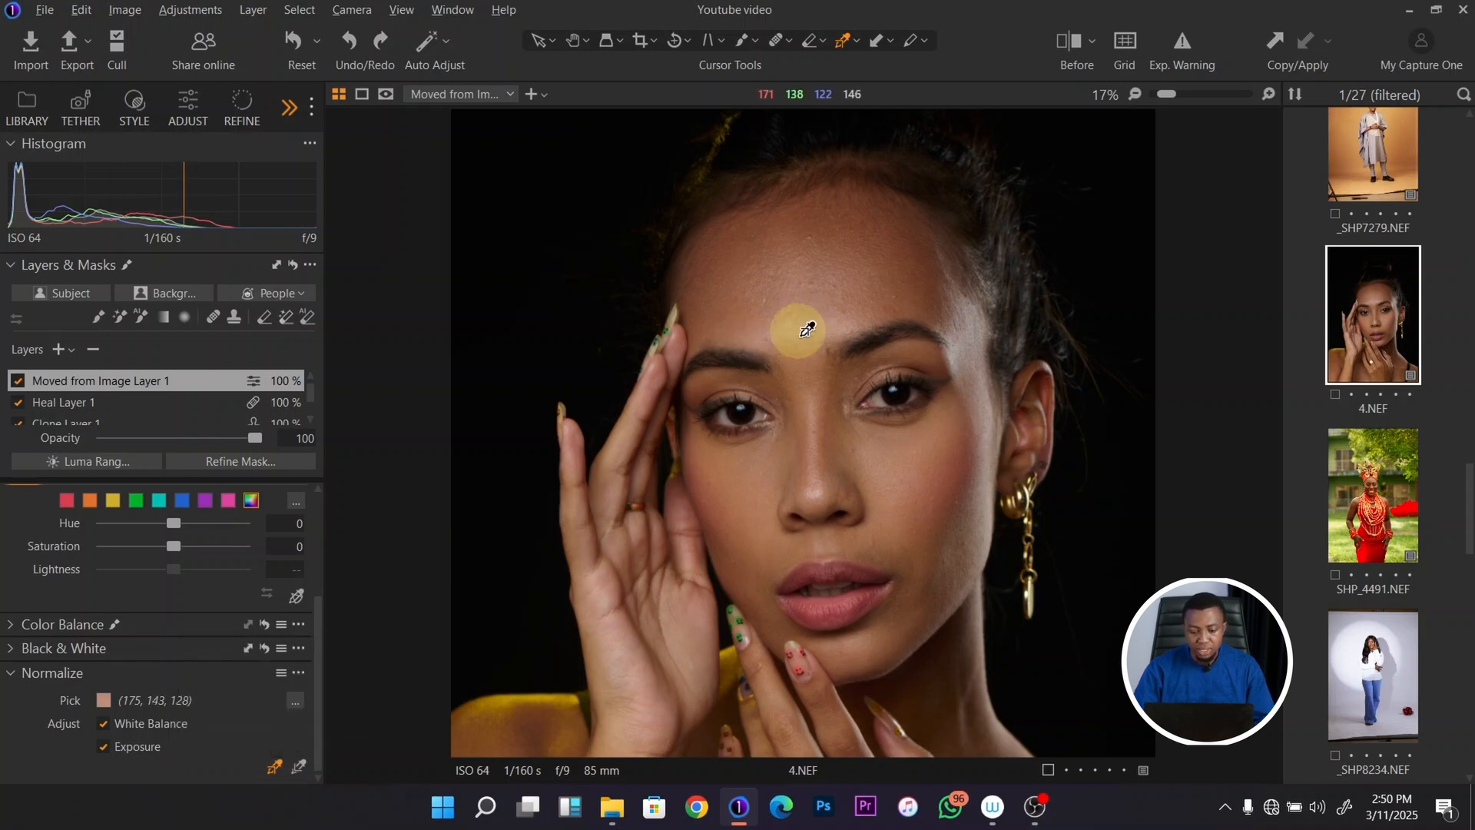
Step: Apply the Normalize reference to the darker skin in the middle of the forehead, adjusting White Balance and Exposure
left_click(300, 767)
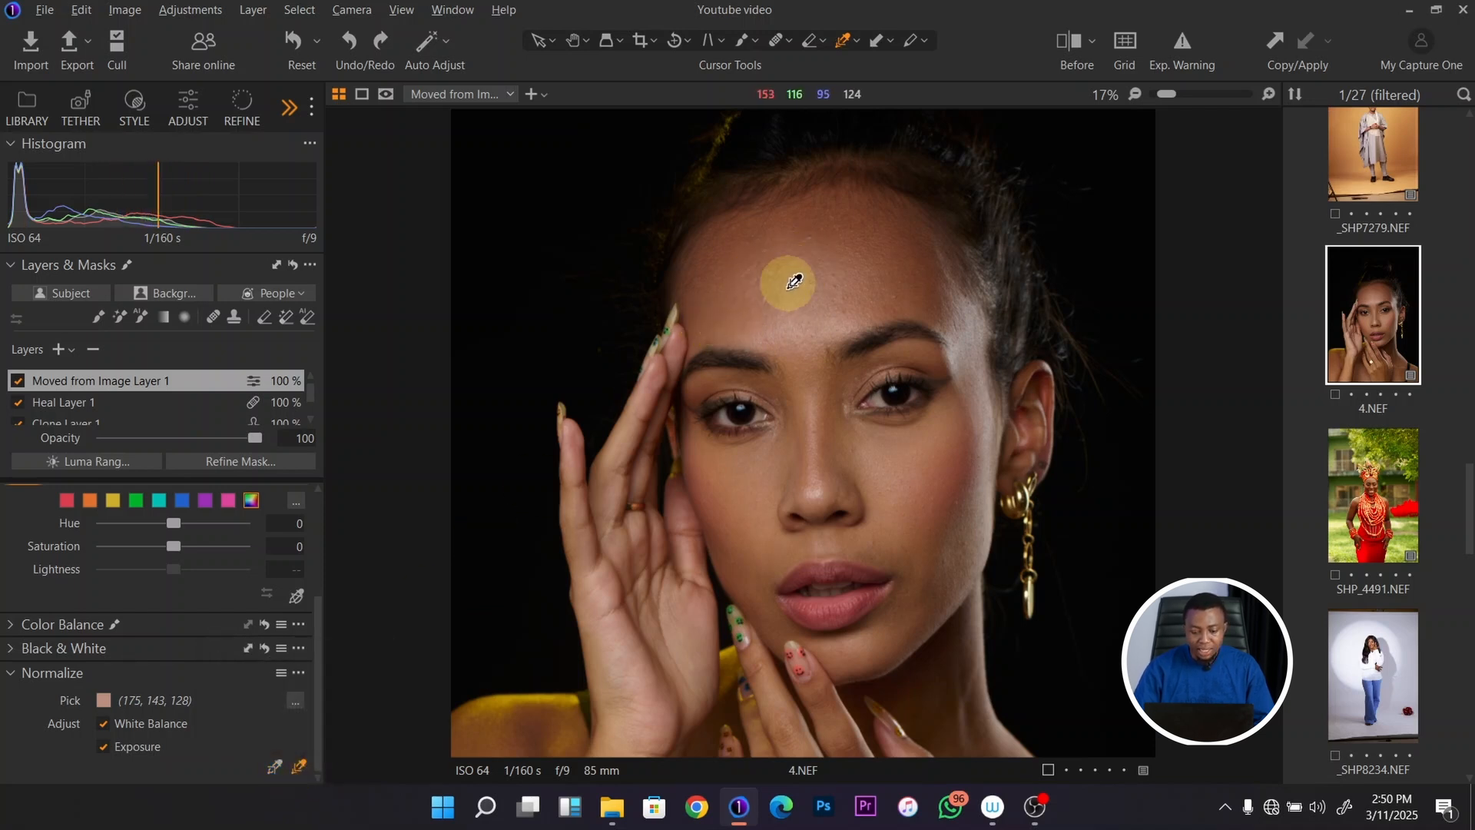
left_click(827, 281)
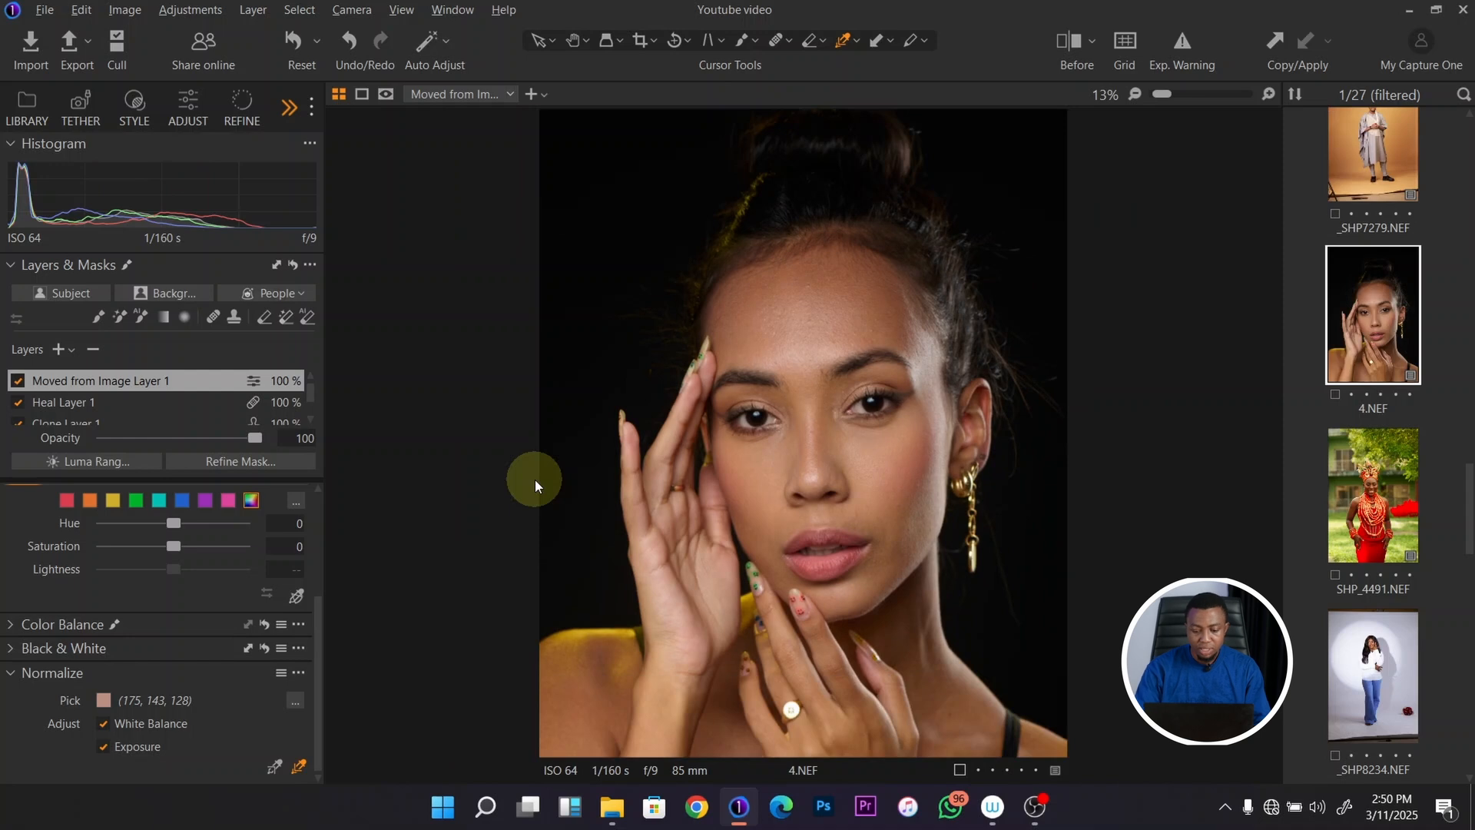
scroll(534, 479, "up", 2)
scroll(544, 478, "down", 2)
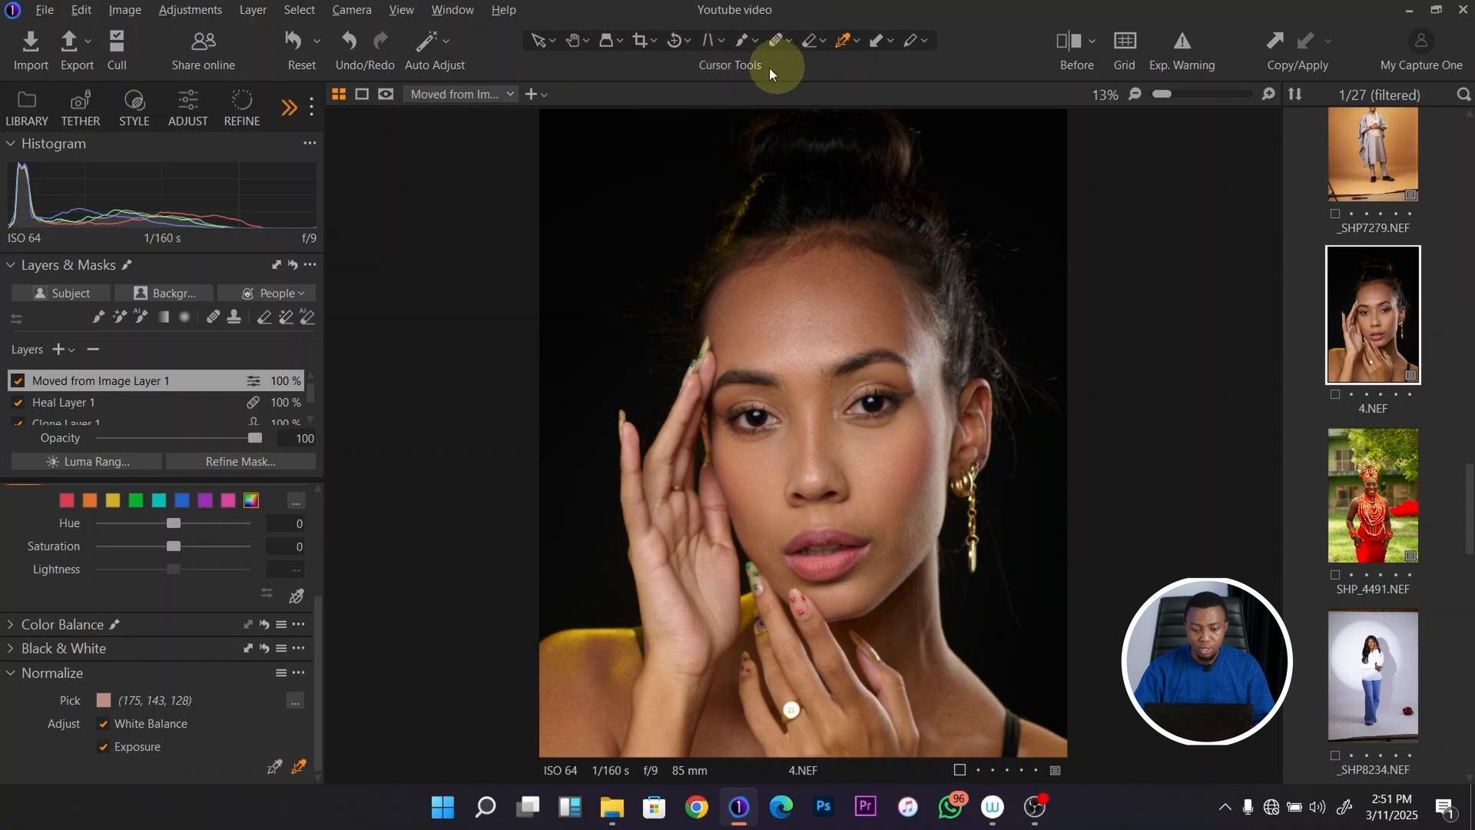
Step: Compare the Select and Pan cursor tools, and view SHP_4491.NEF and _SHP8234.NEF with the Select tool active
left_click(539, 42)
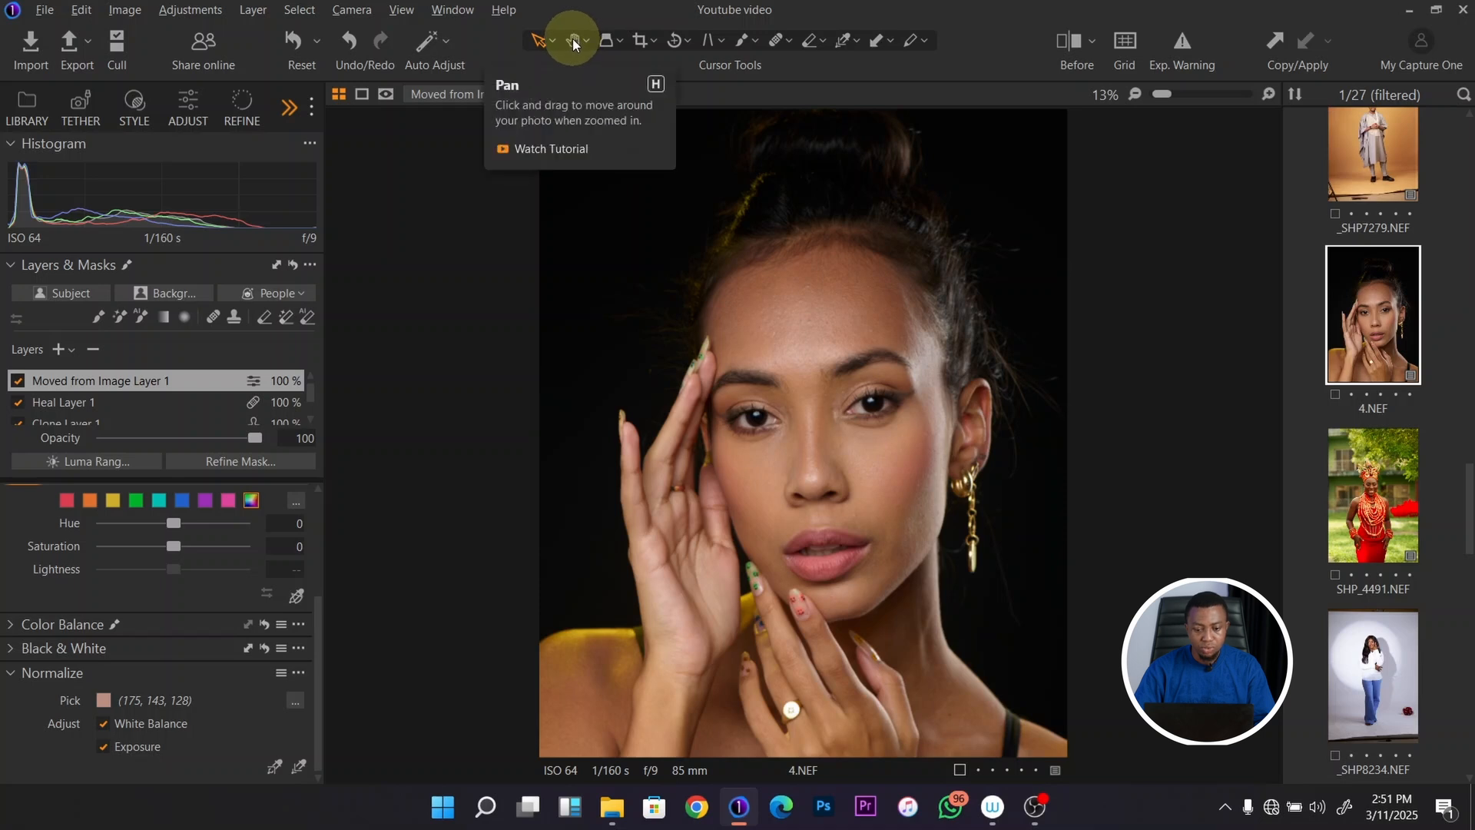
left_click(577, 38)
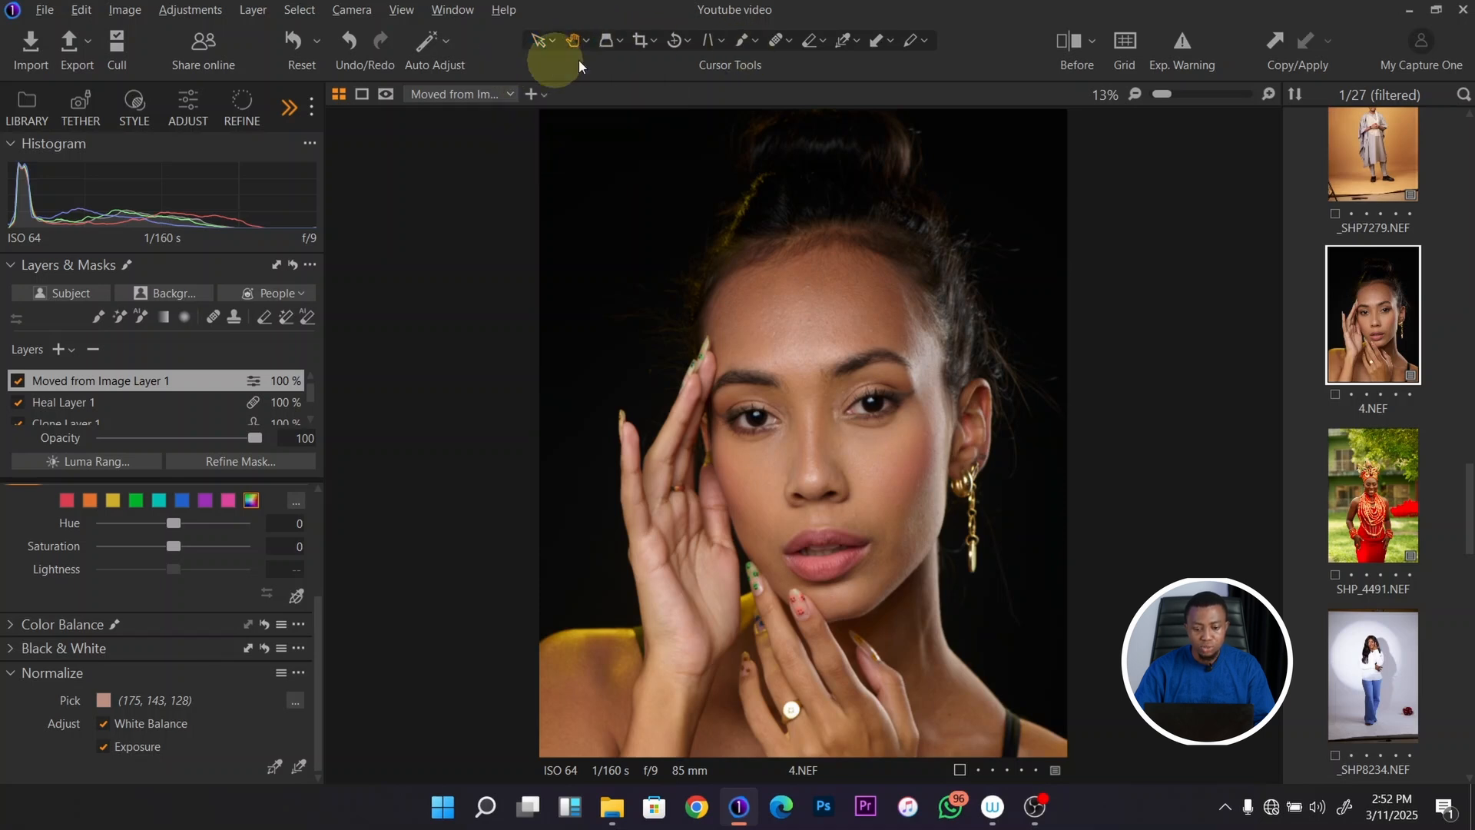
left_click(538, 40)
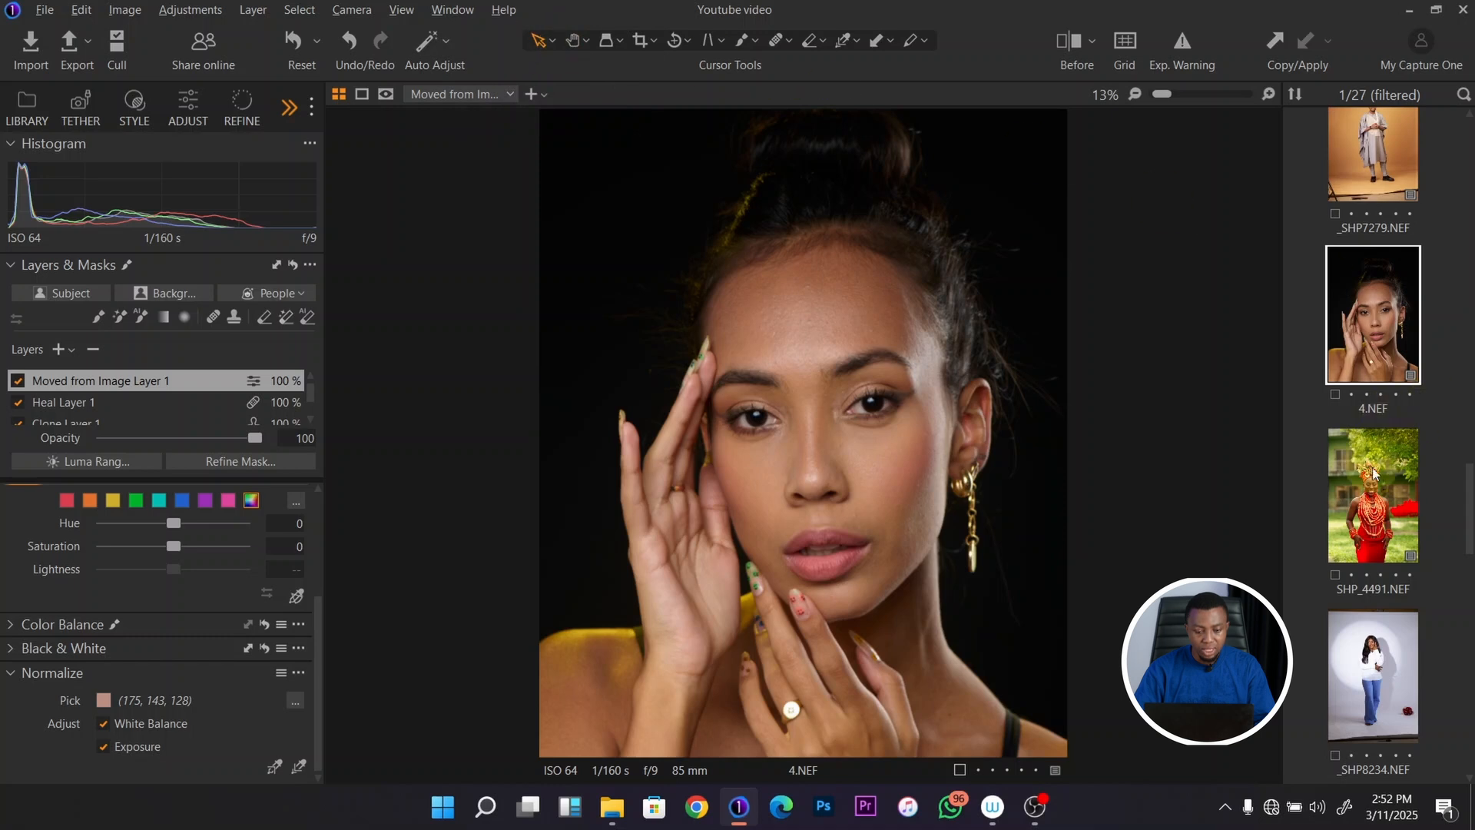
left_click(1379, 495)
left_click(1381, 658)
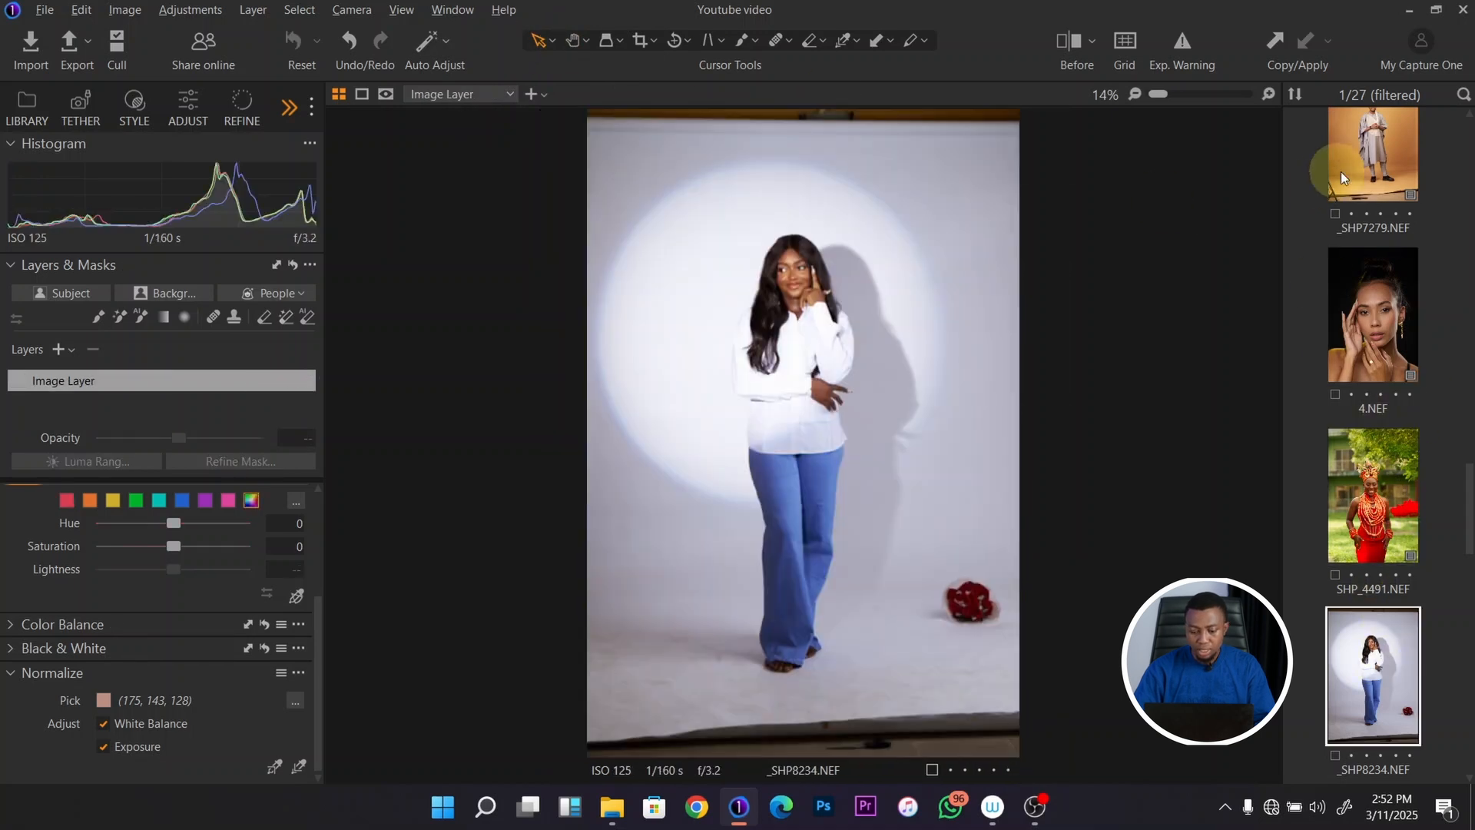
Step: View _SHP7279.NEF, try the Pan tool on the man's face, and review the Move Overlay and Move Watermark variants
left_click(1374, 146)
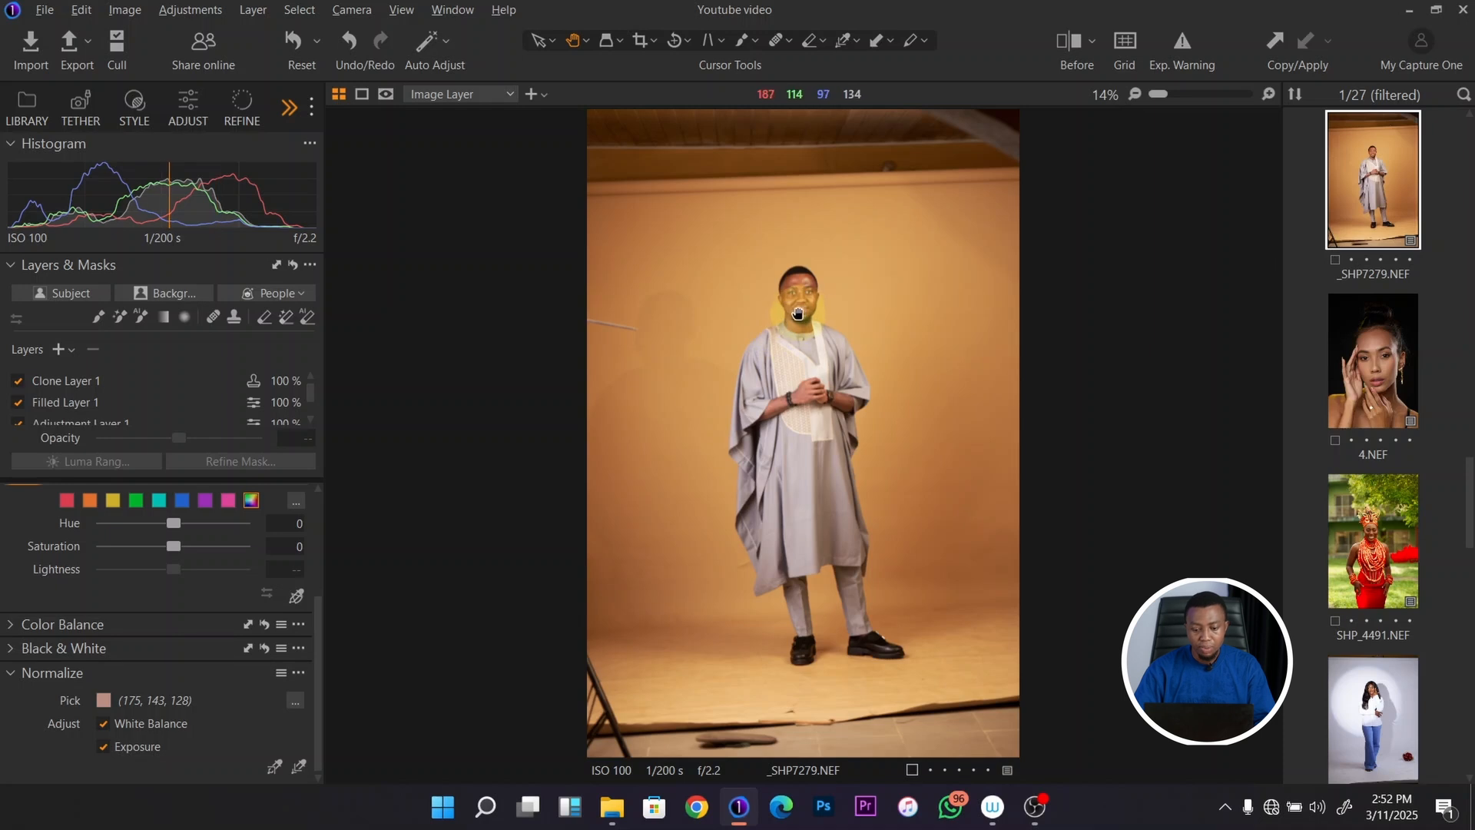
mouse_move(802, 309)
left_mouse_down()
mouse_move(816, 302)
mouse_move(562, 100)
mouse_move(789, 331)
left_mouse_up()
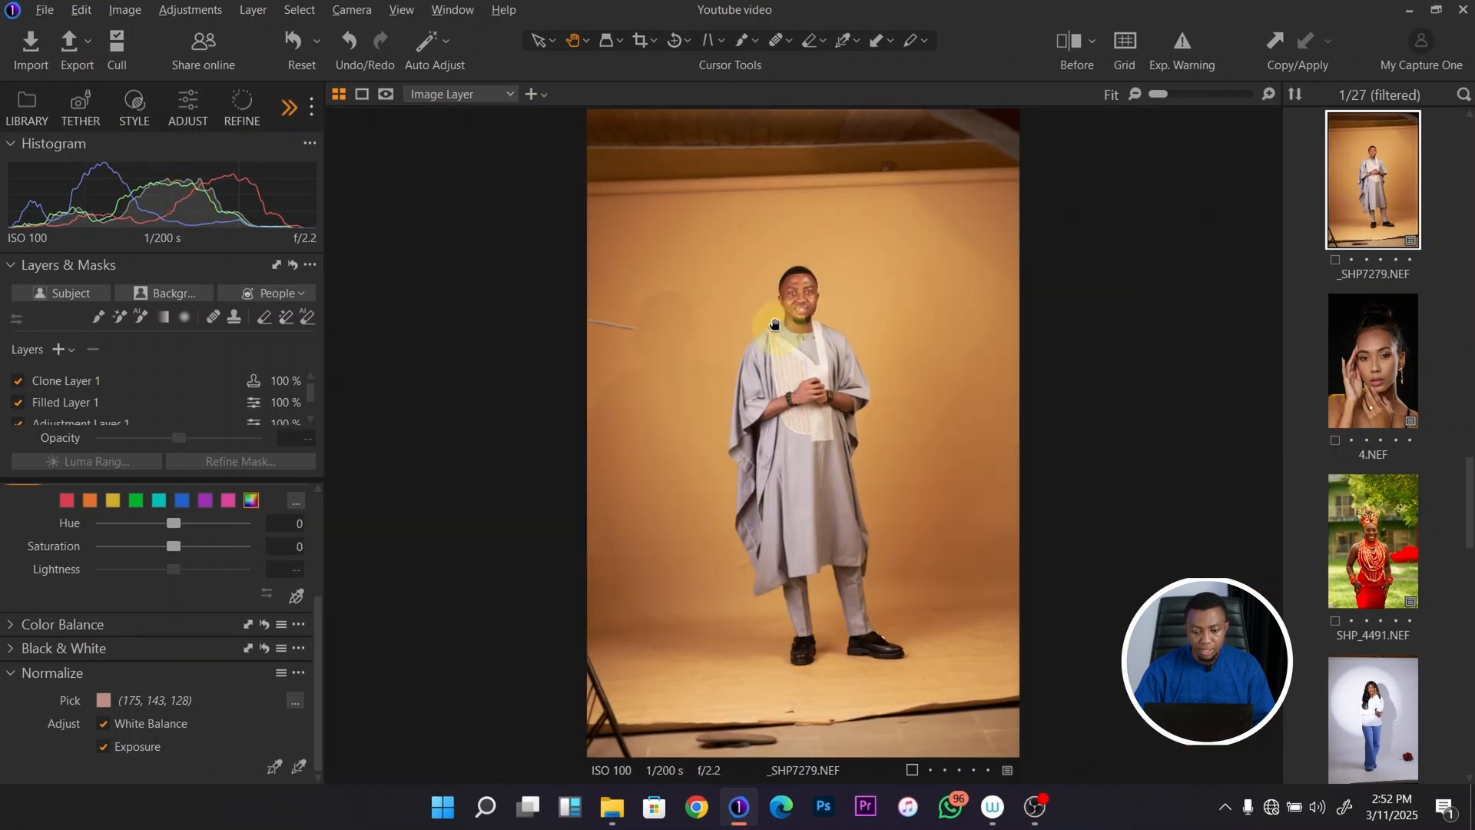
left_click(585, 40)
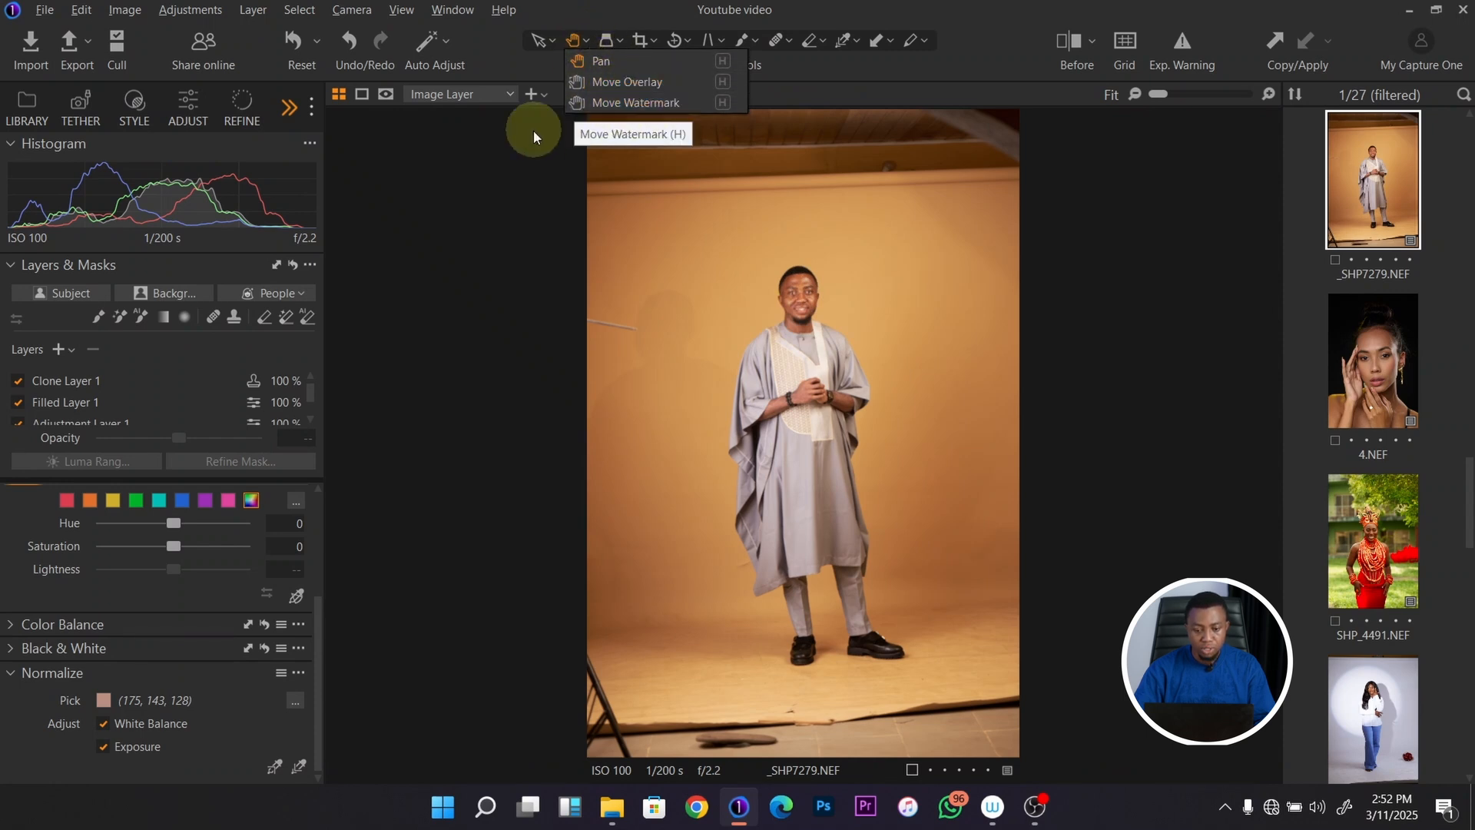
Step: Review the Loupe options and inspect the man's face in _SHP7279.NEF with the Loupe
left_click(606, 39)
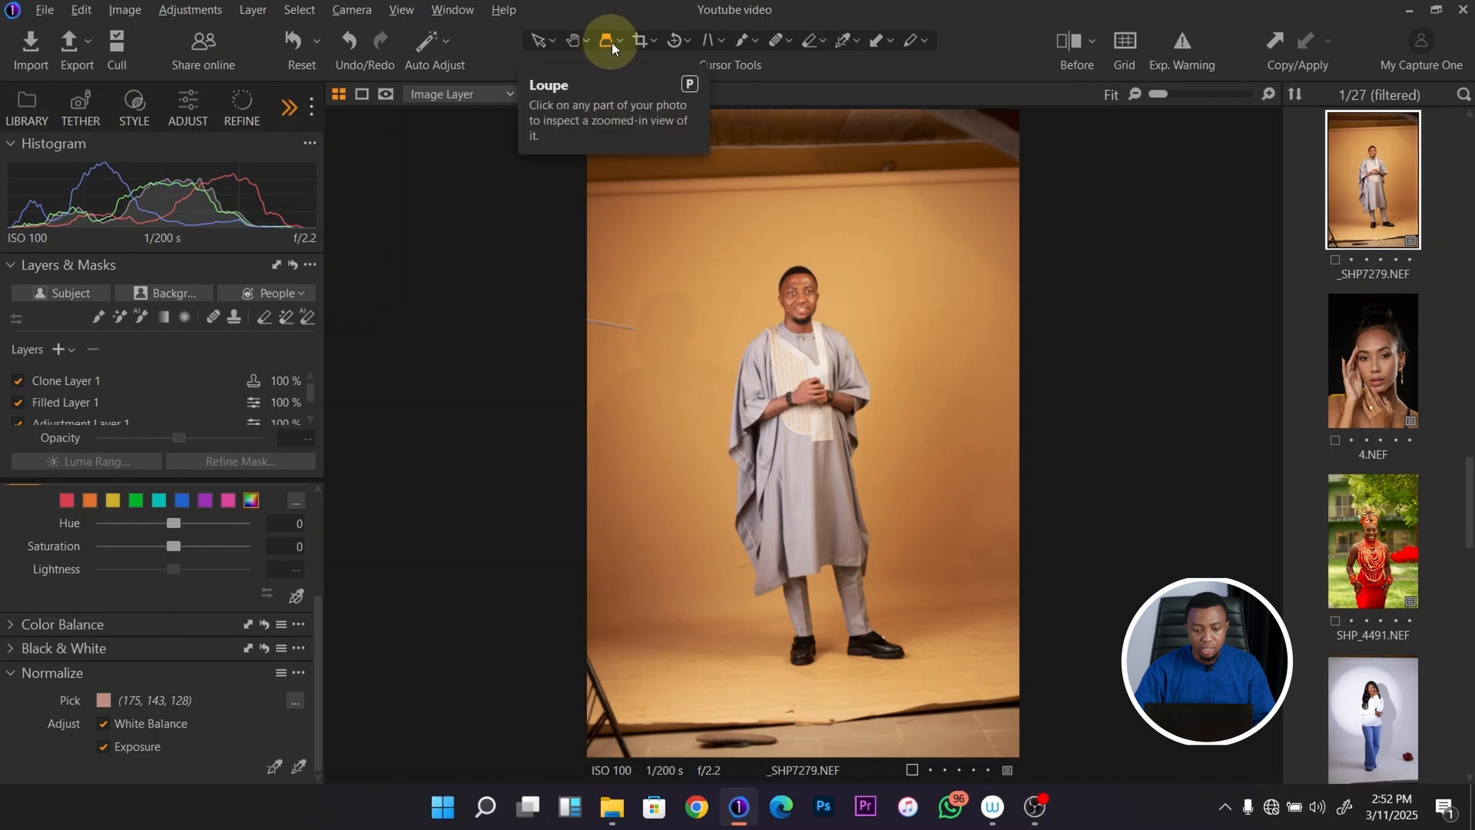
left_click(621, 41)
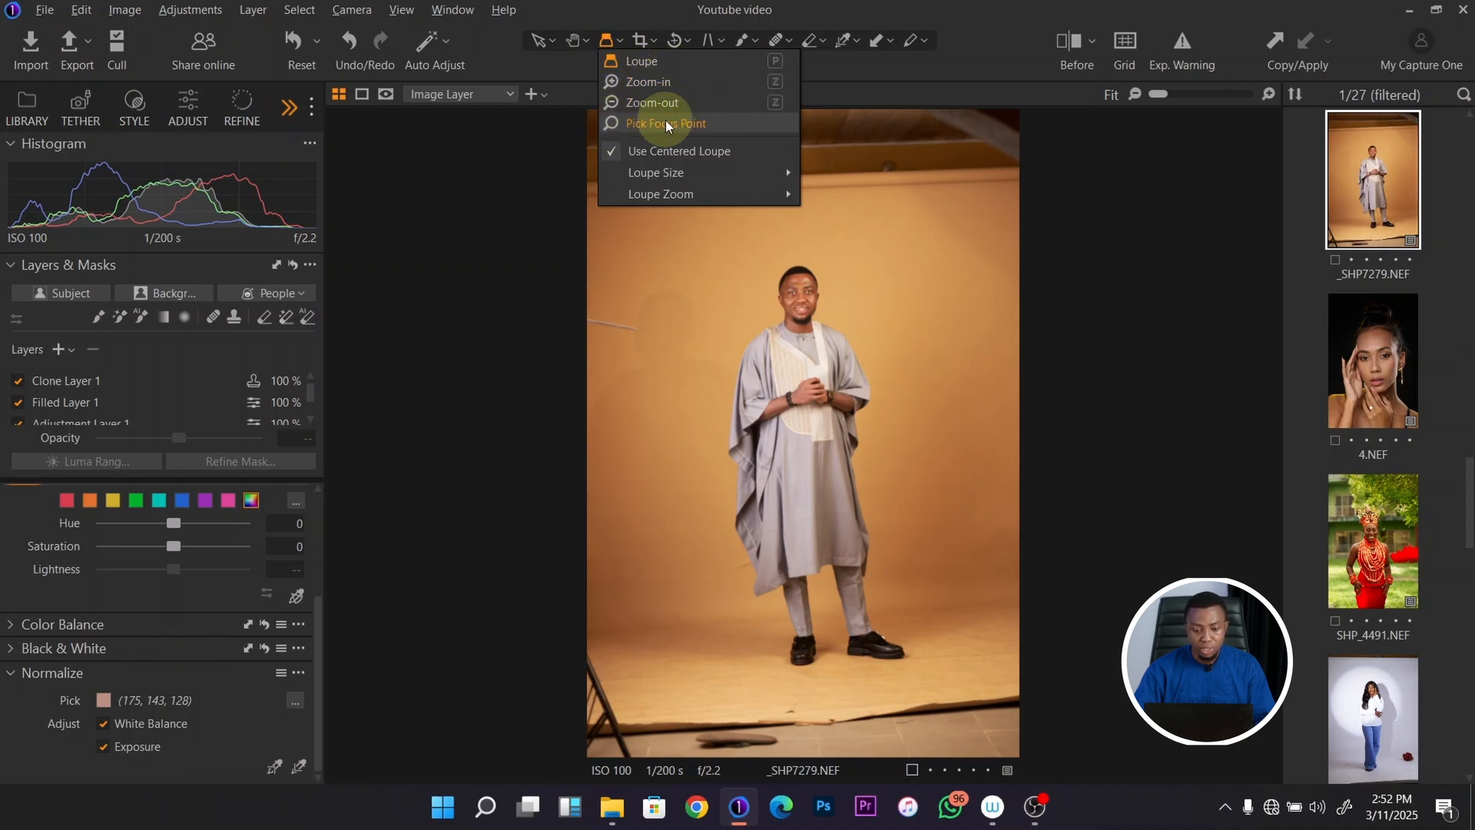
left_click(658, 65)
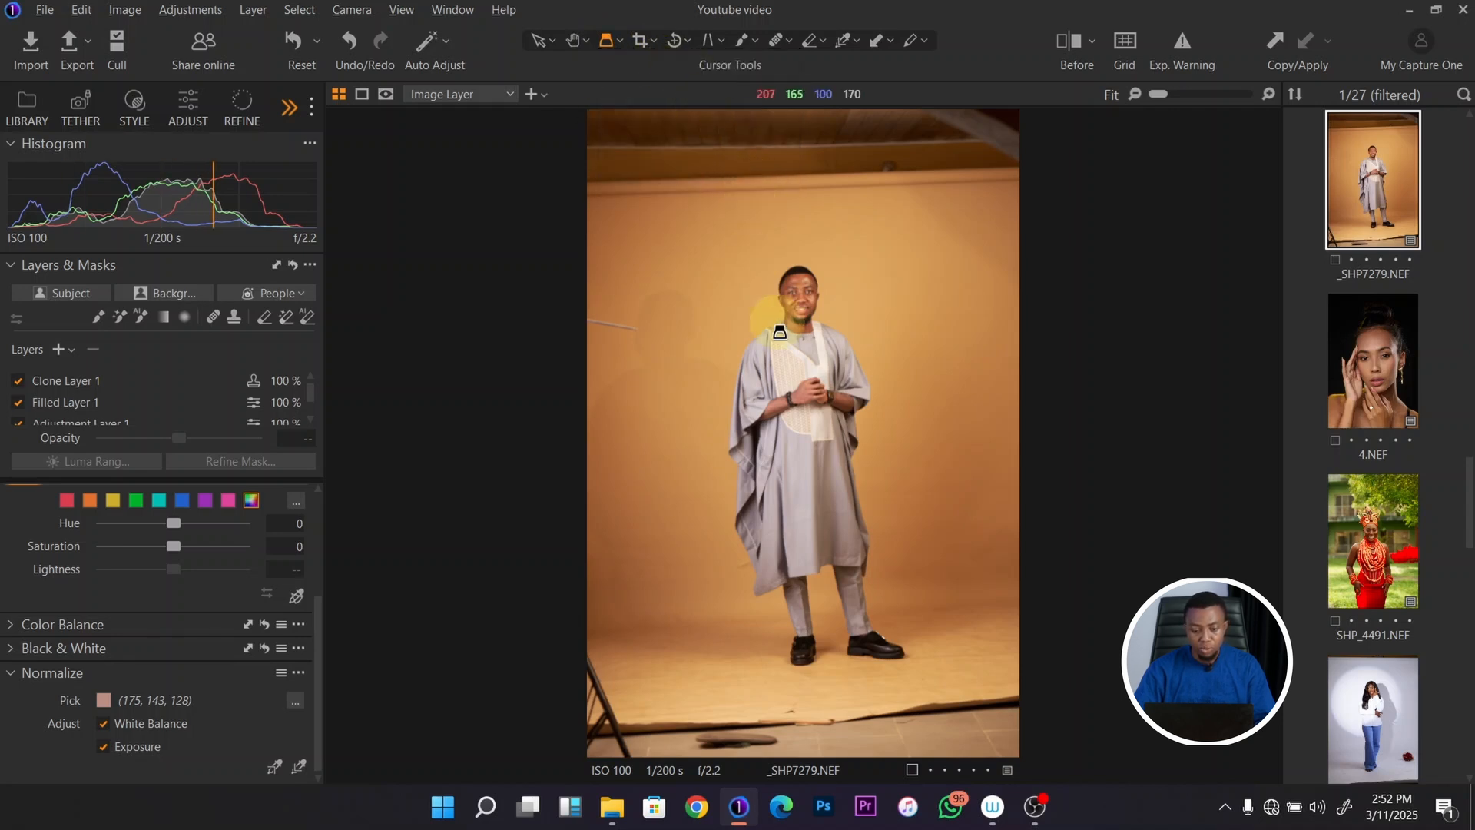
left_click(804, 317)
mouse_move(804, 312)
left_mouse_down()
mouse_move(787, 265)
mouse_move(813, 295)
mouse_move(786, 315)
left_mouse_up()
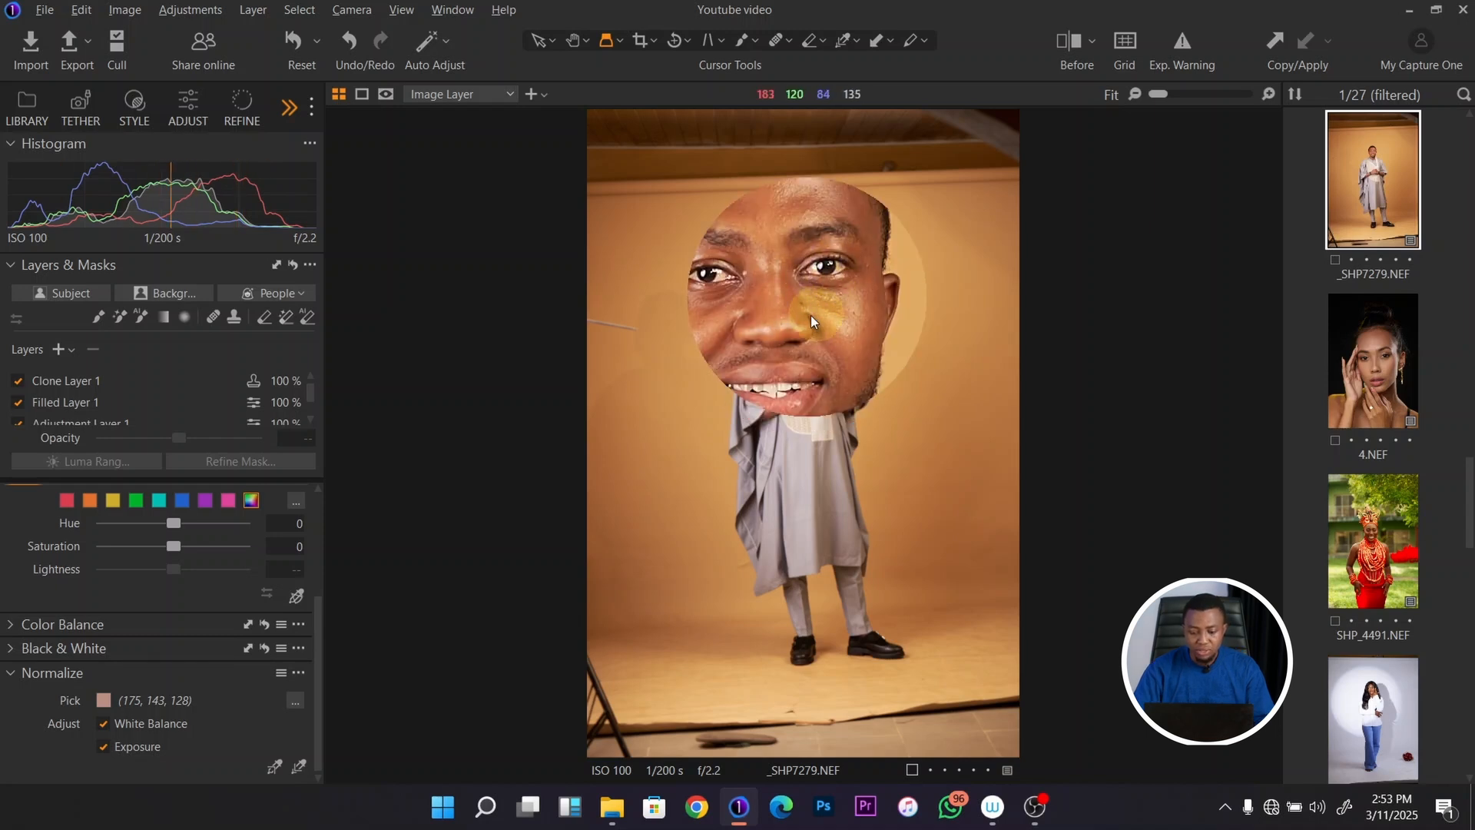
left_click_drag(818, 243, 683, 134)
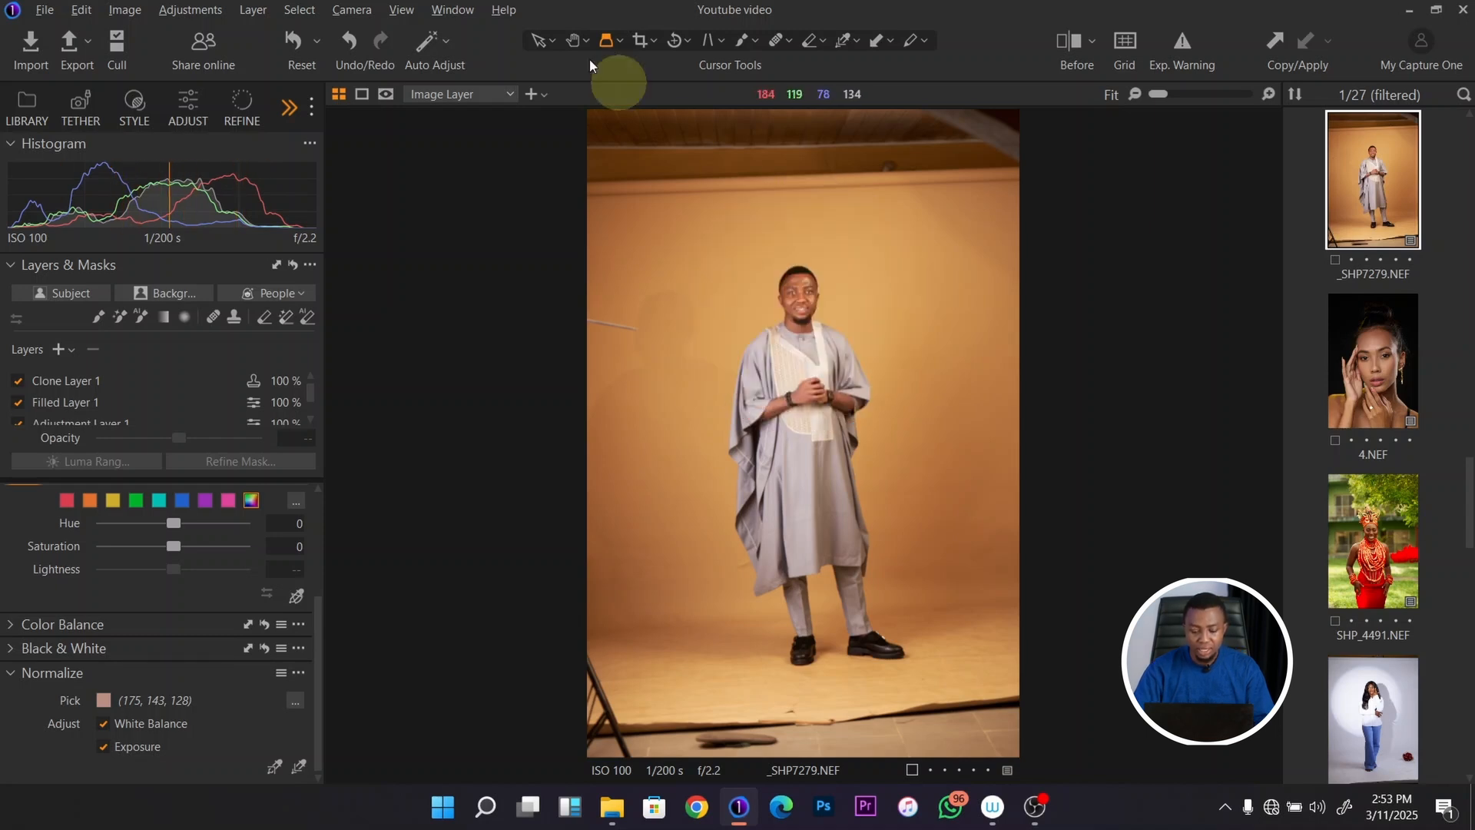
Step: Magnify the man's outfit with the Zoom-in tool and return to a view of his full figure
left_click(620, 40)
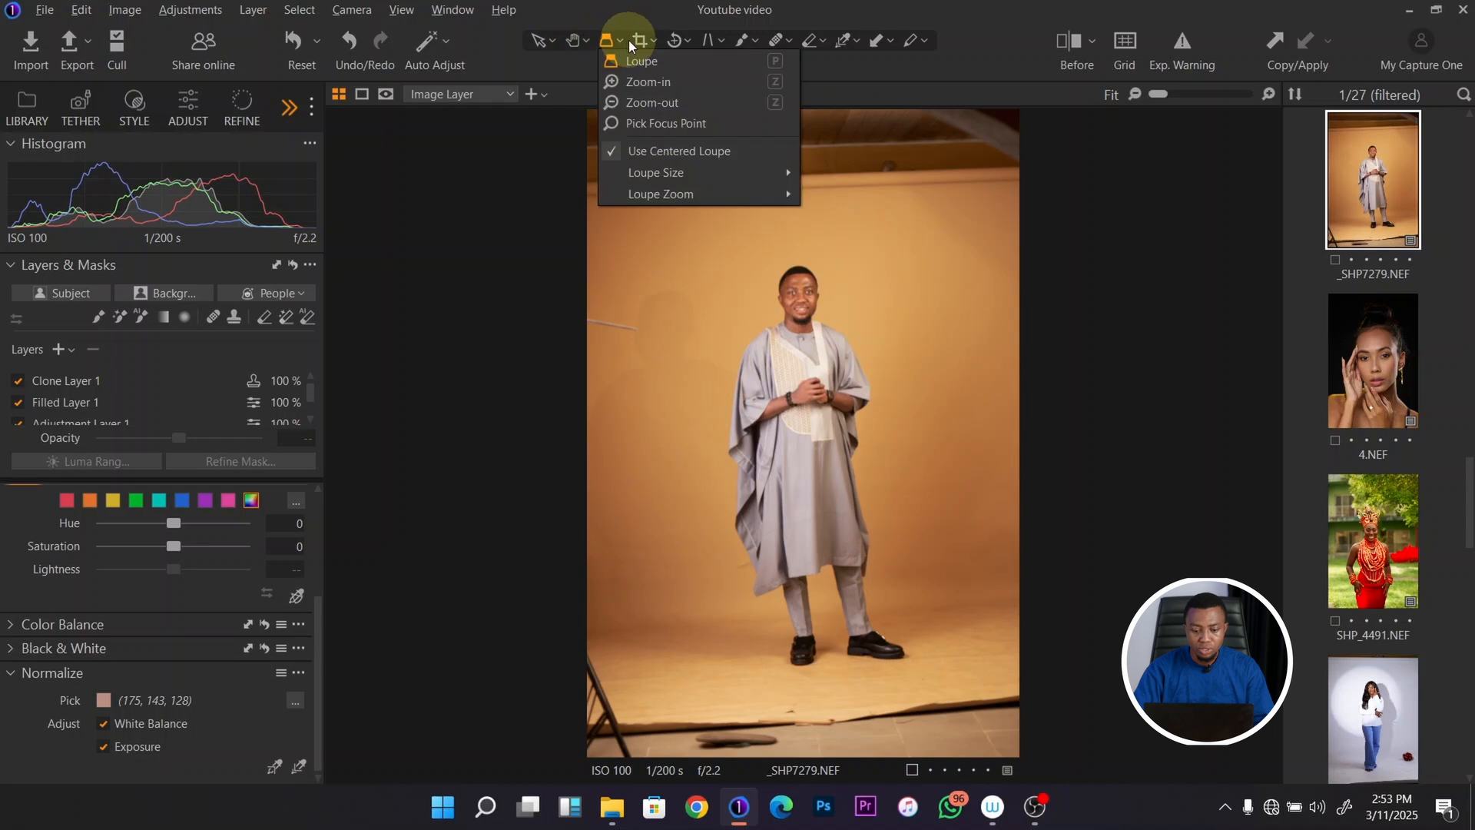
left_click(637, 82)
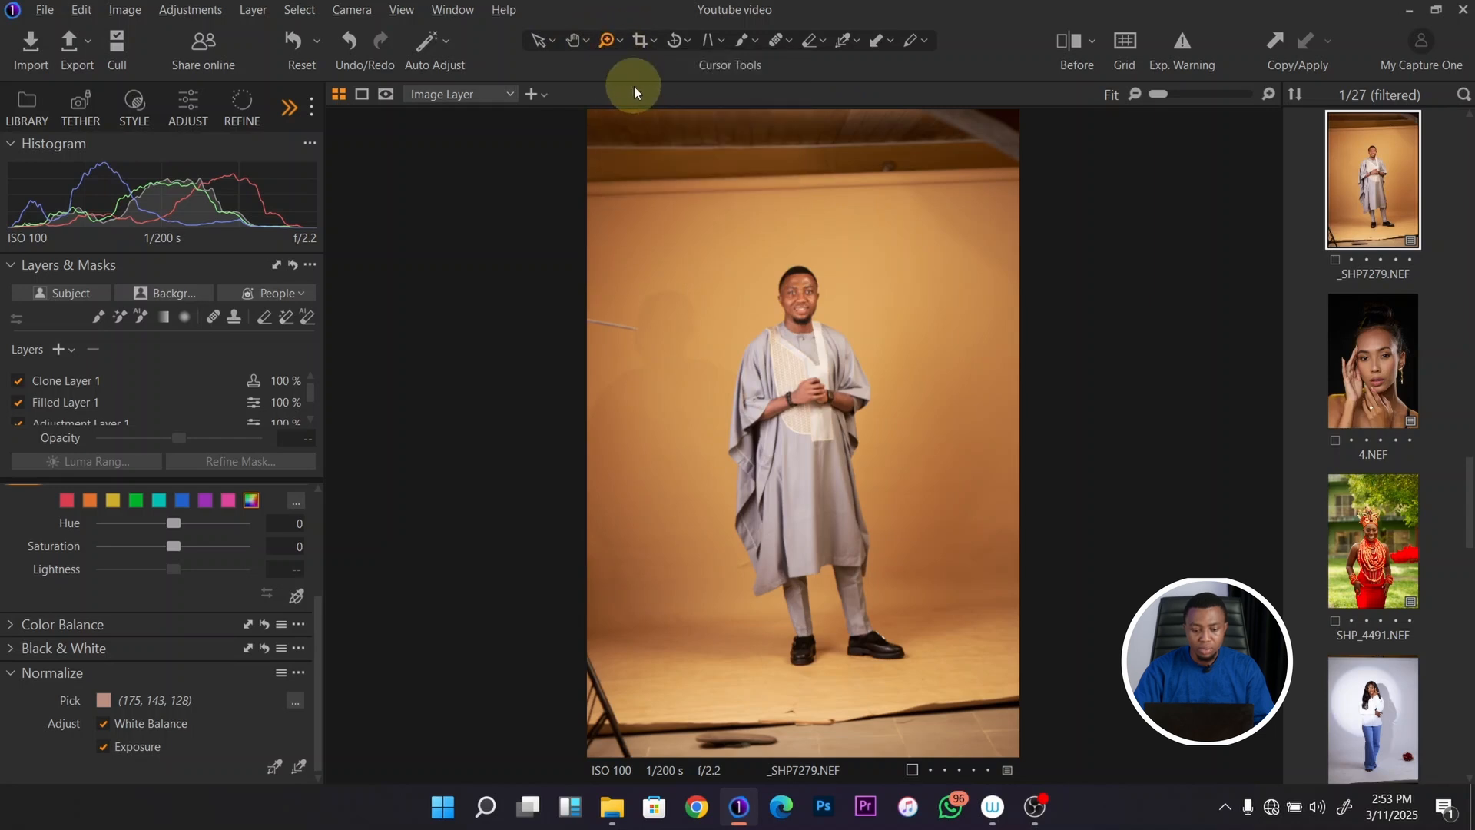
left_click(915, 327)
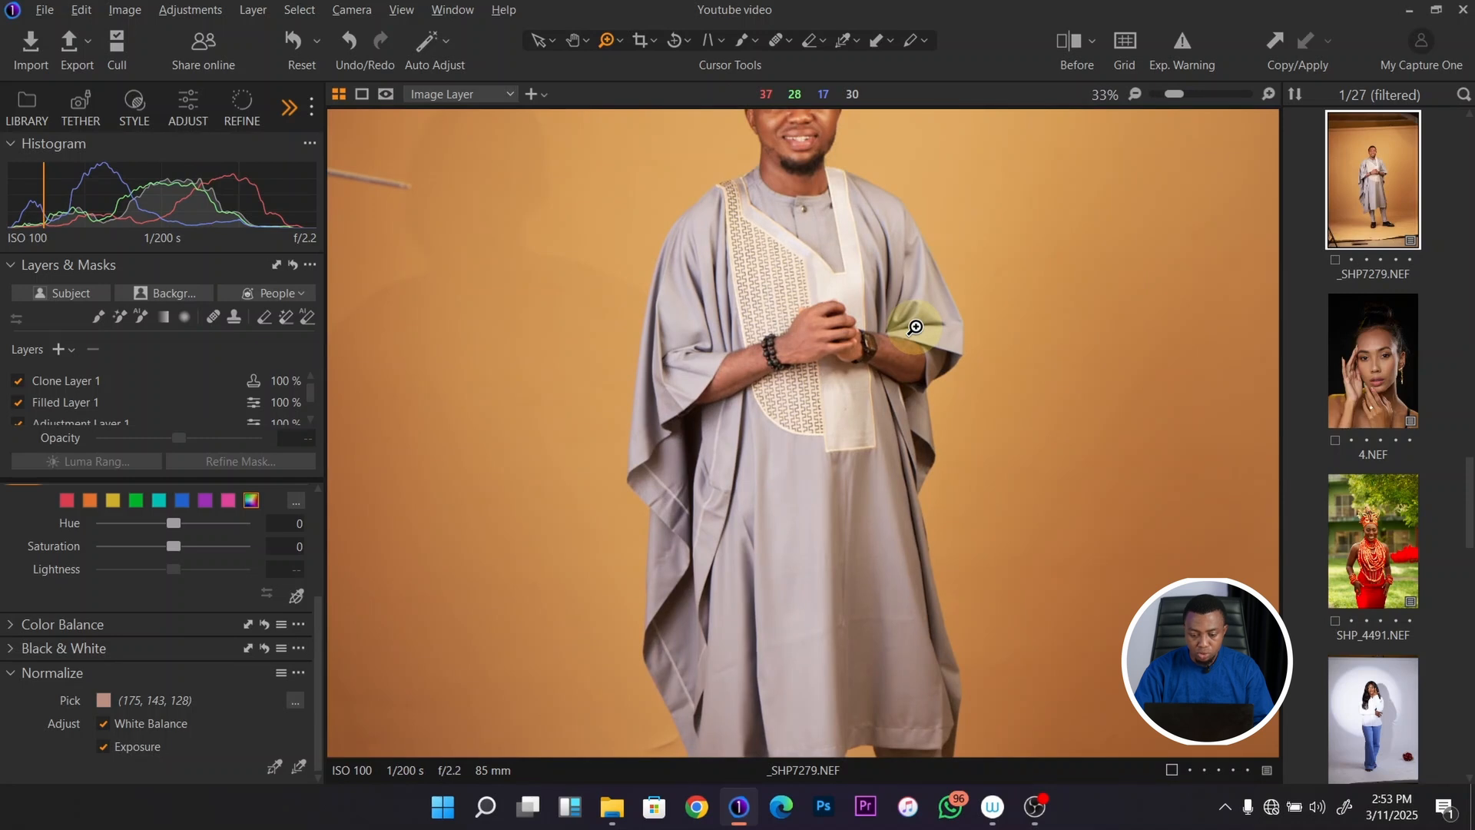
left_click(915, 327, "alt")
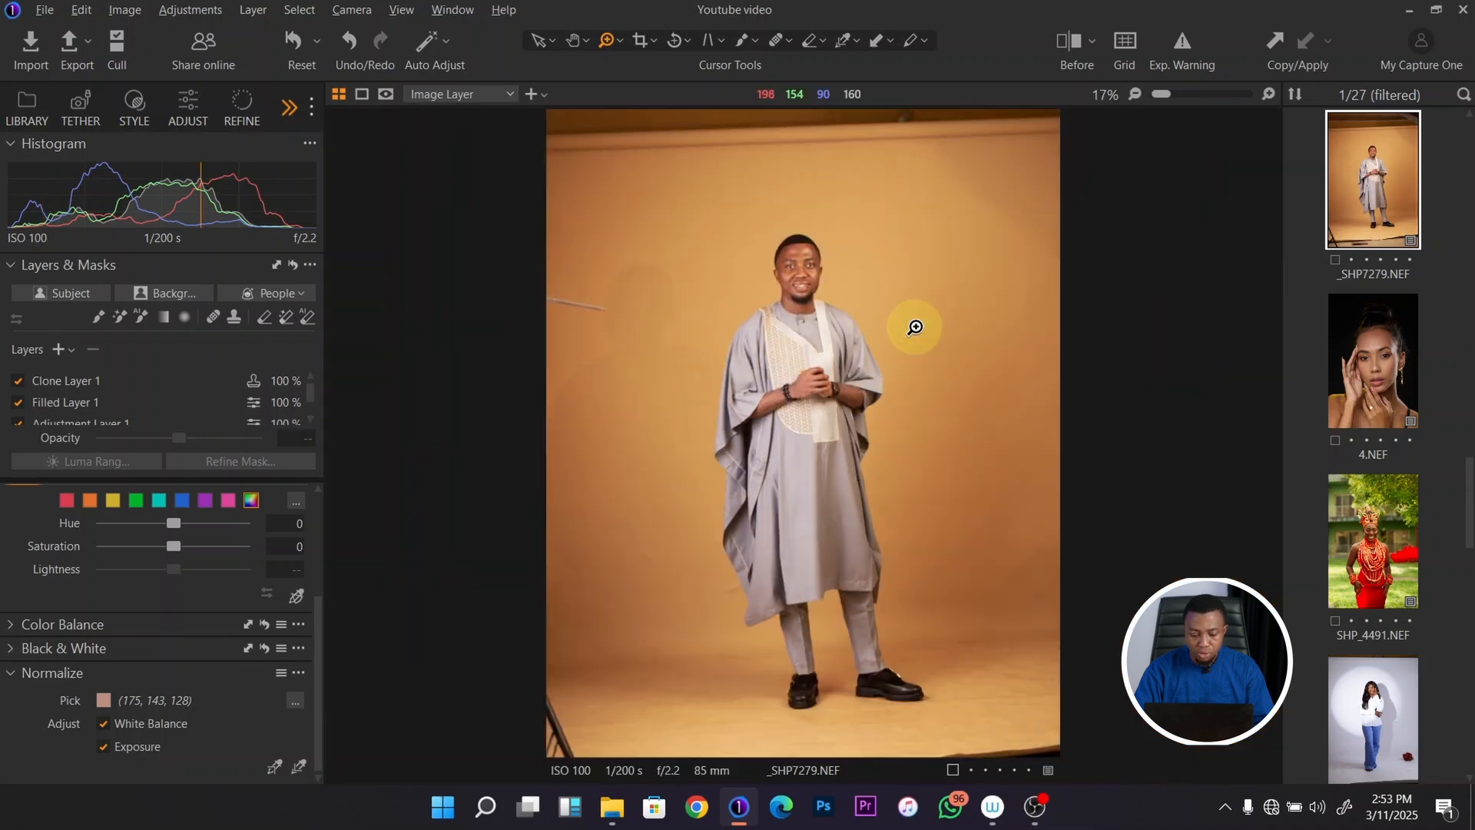
Step: Crop _SHP7279.NEF to the 4x5 aspect ratio and review the other crop ratios
left_click(653, 40)
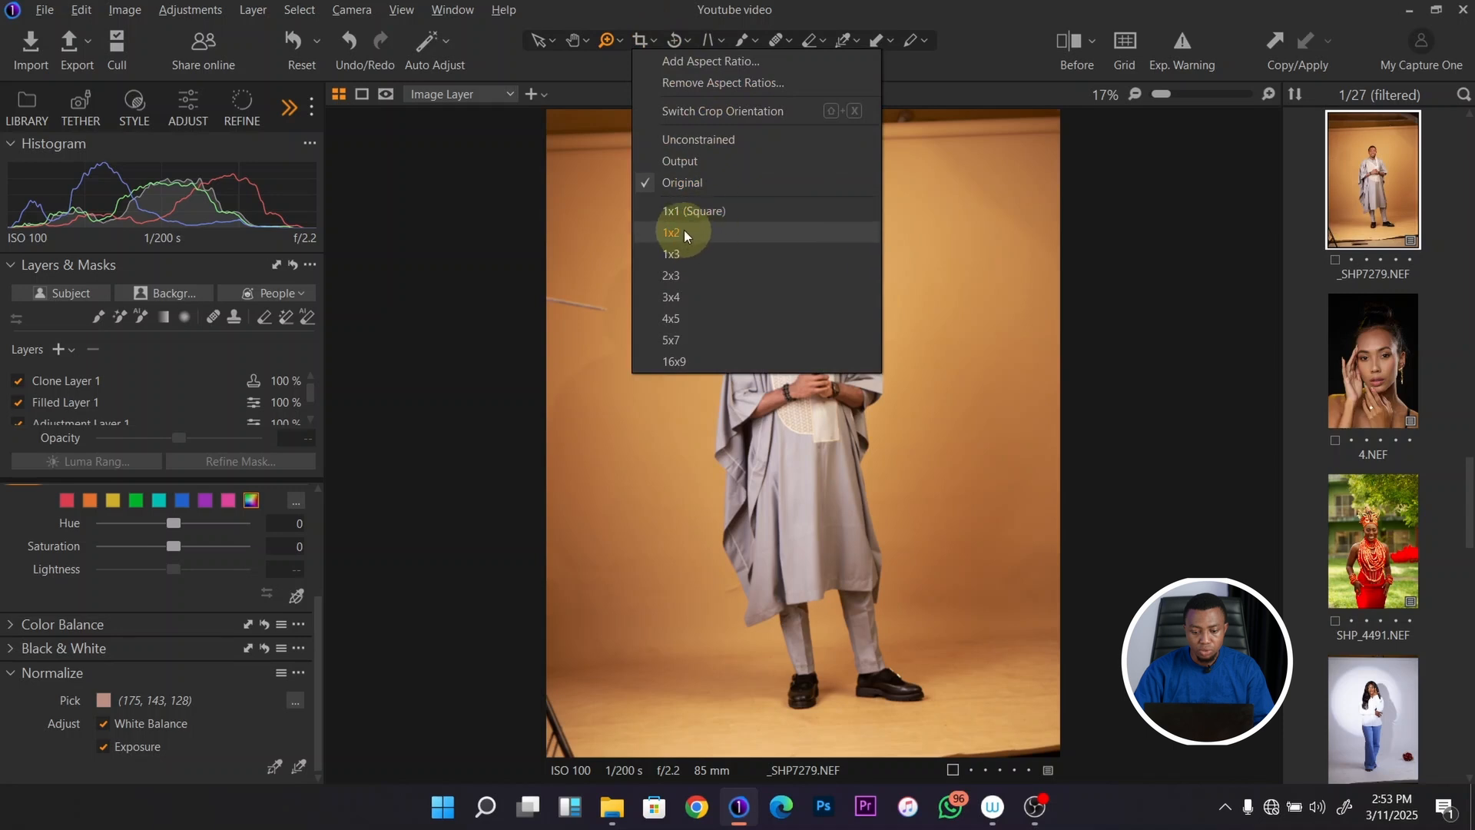
left_click(682, 317)
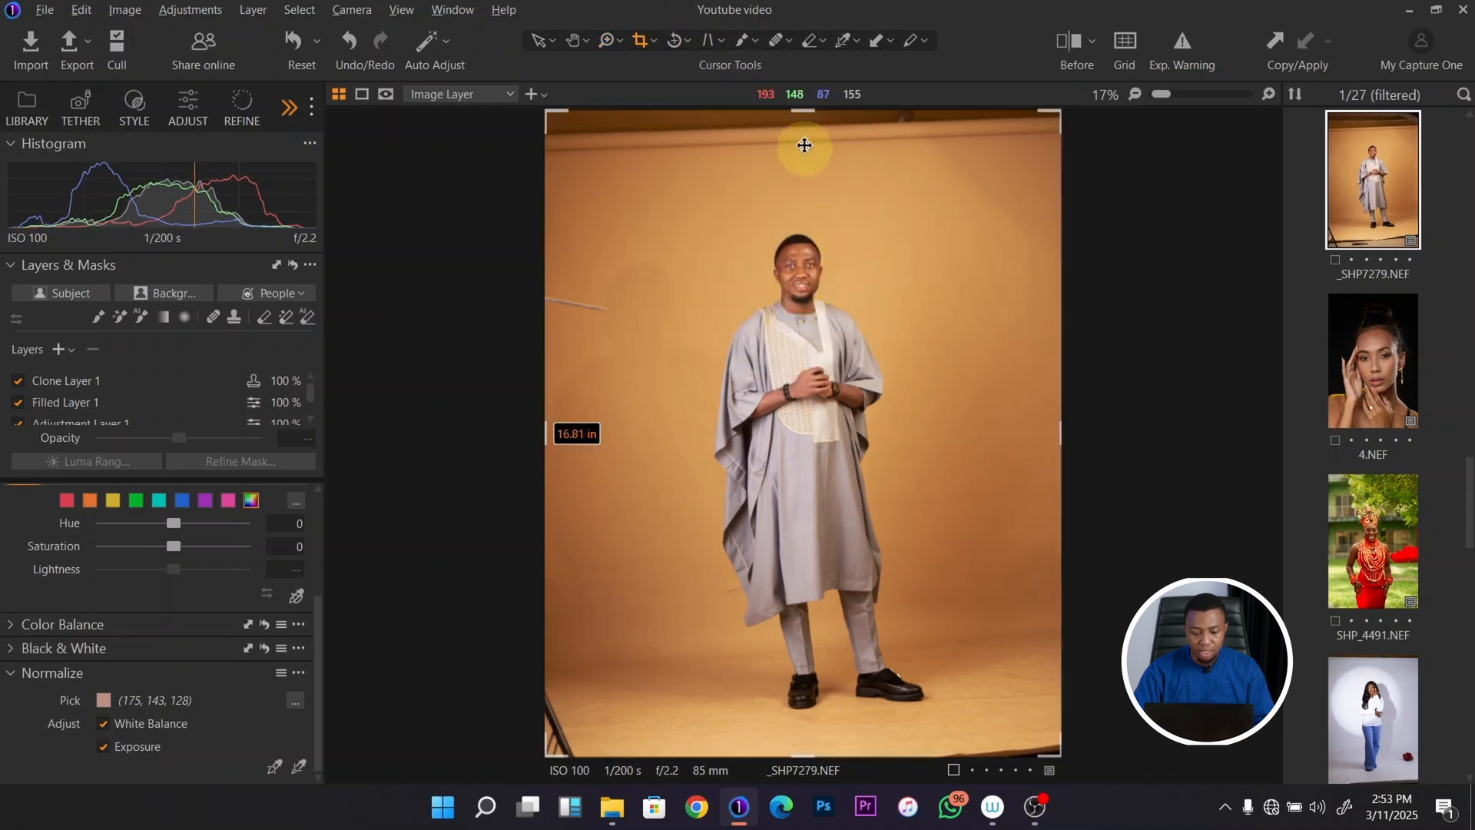
left_click(658, 39)
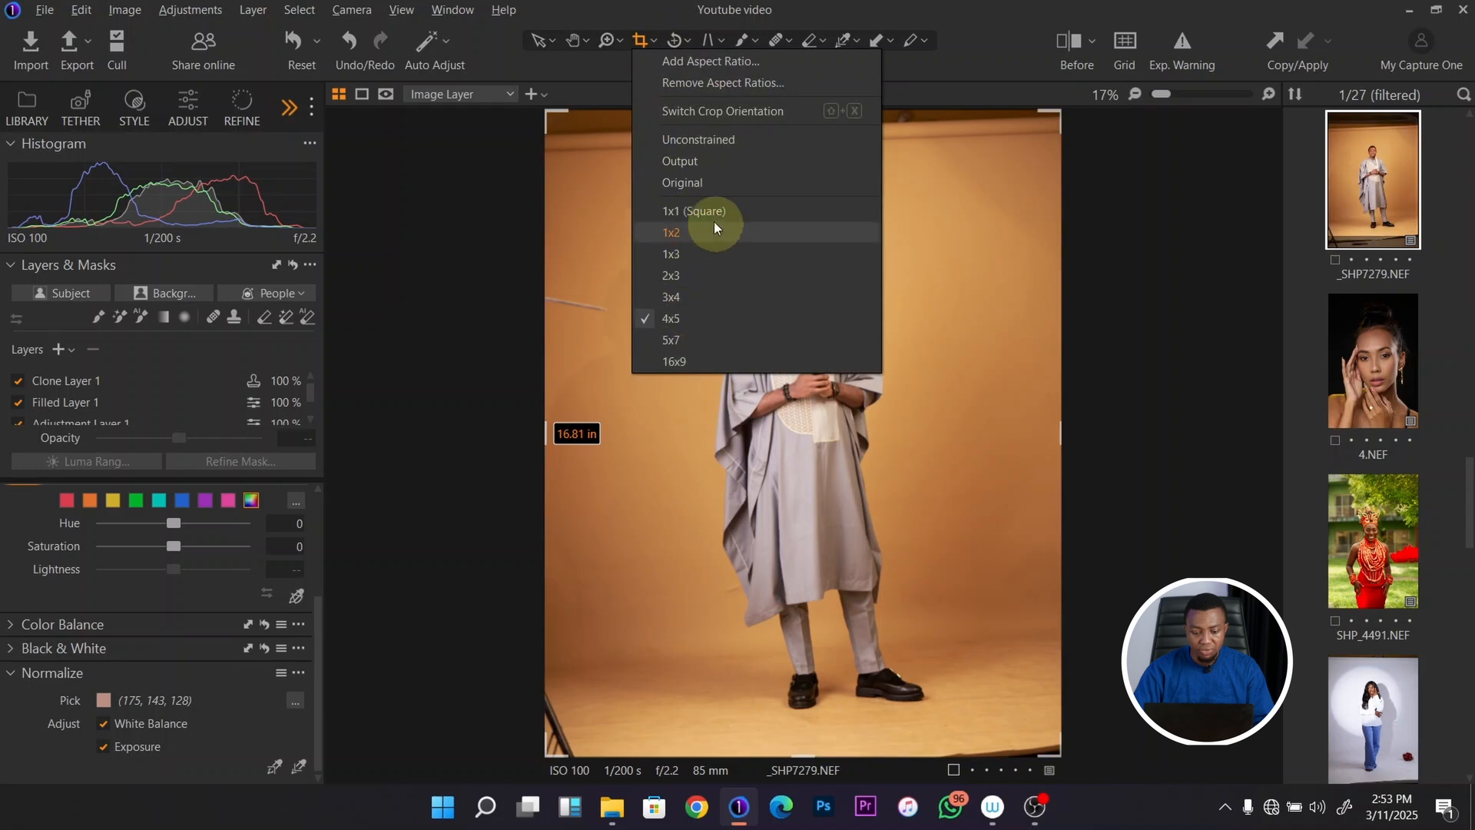
left_click(957, 178)
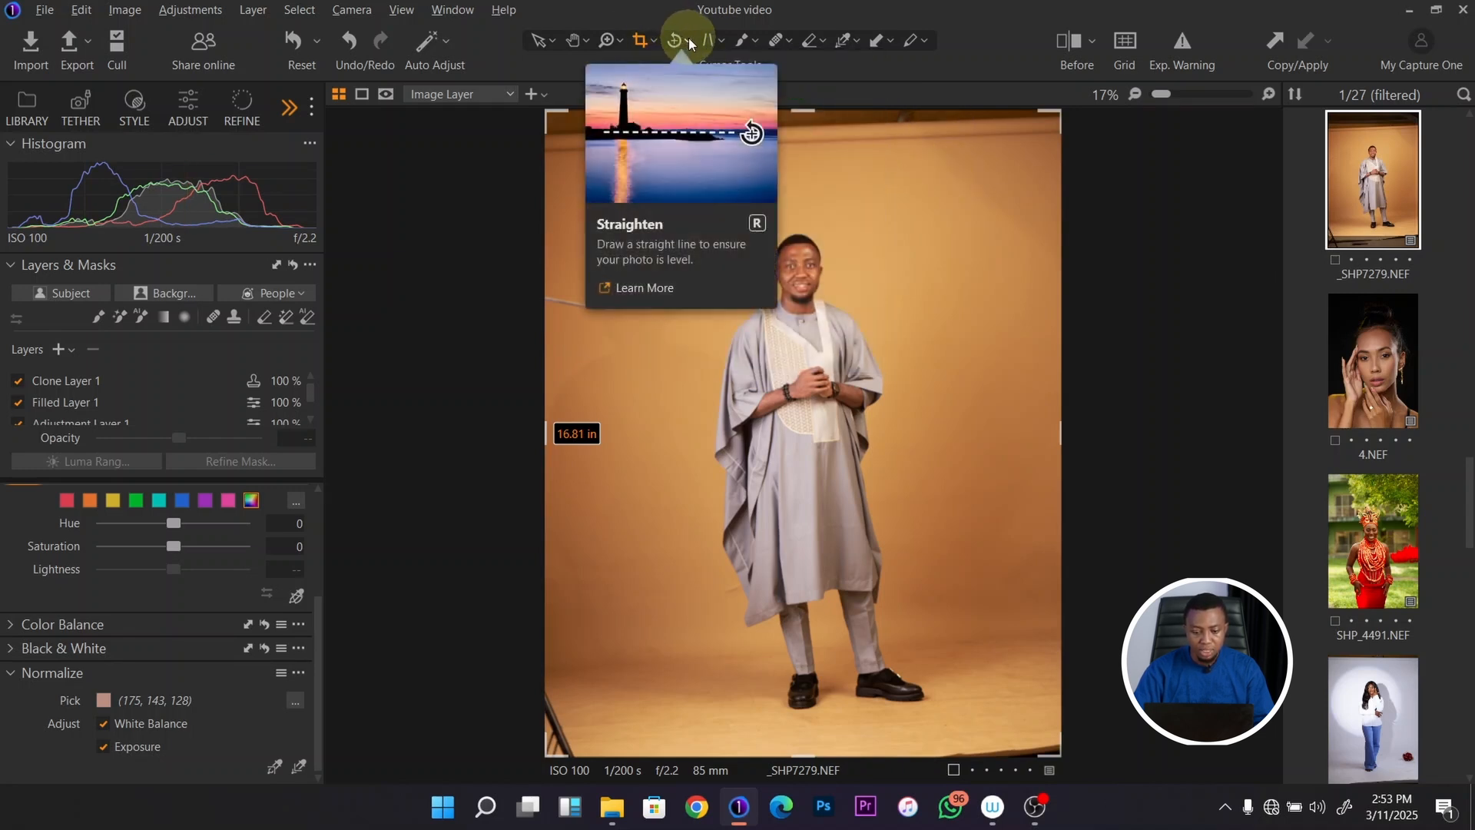
Step: Review the rotation tools, rotate the photo slightly clockwise within a 12.23 by 15.29 in crop, and view the cropped result
left_click(689, 42)
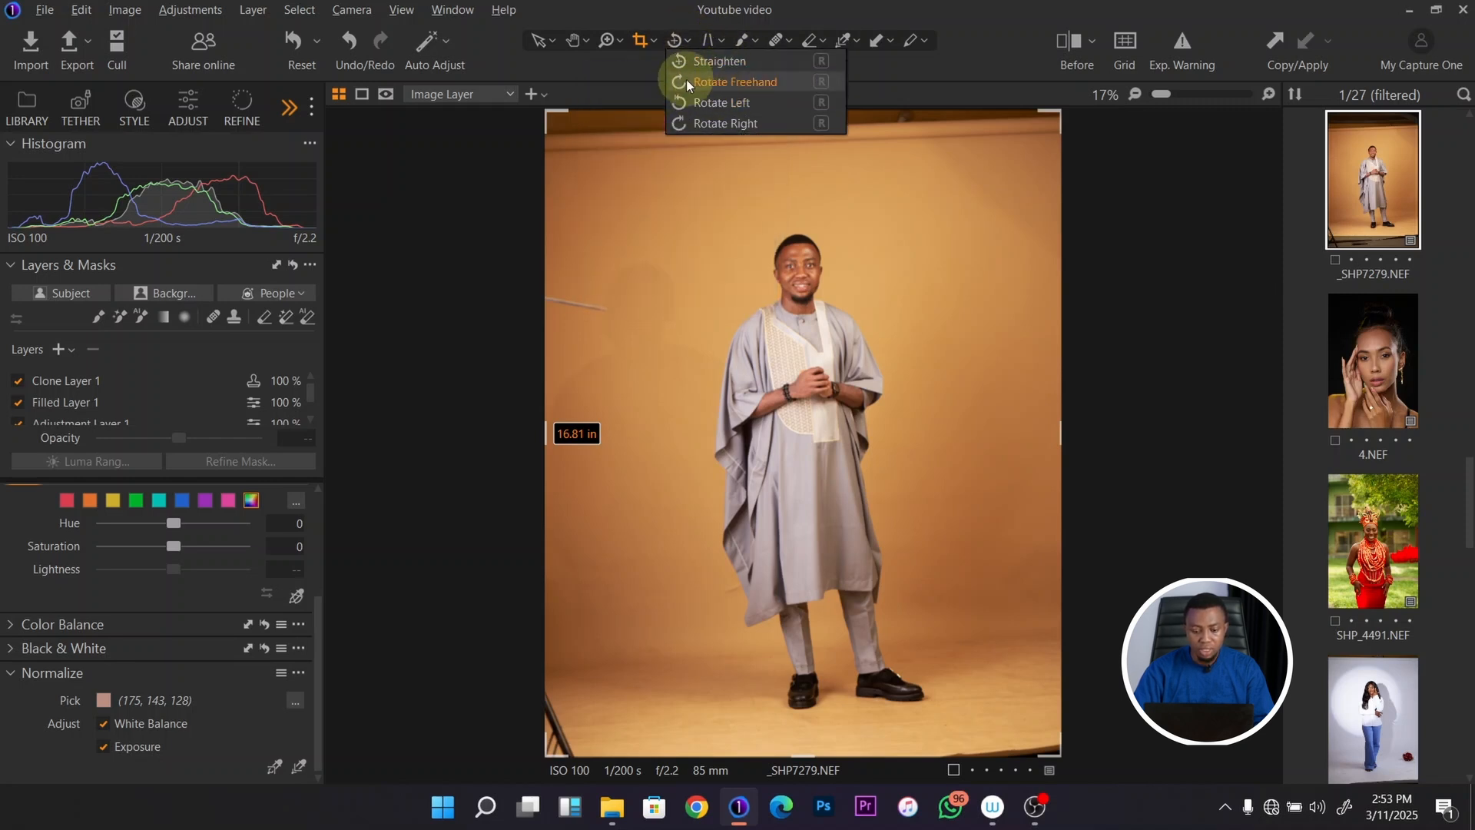
left_click(1017, 121)
left_click_drag(955, 122, 1045, 128)
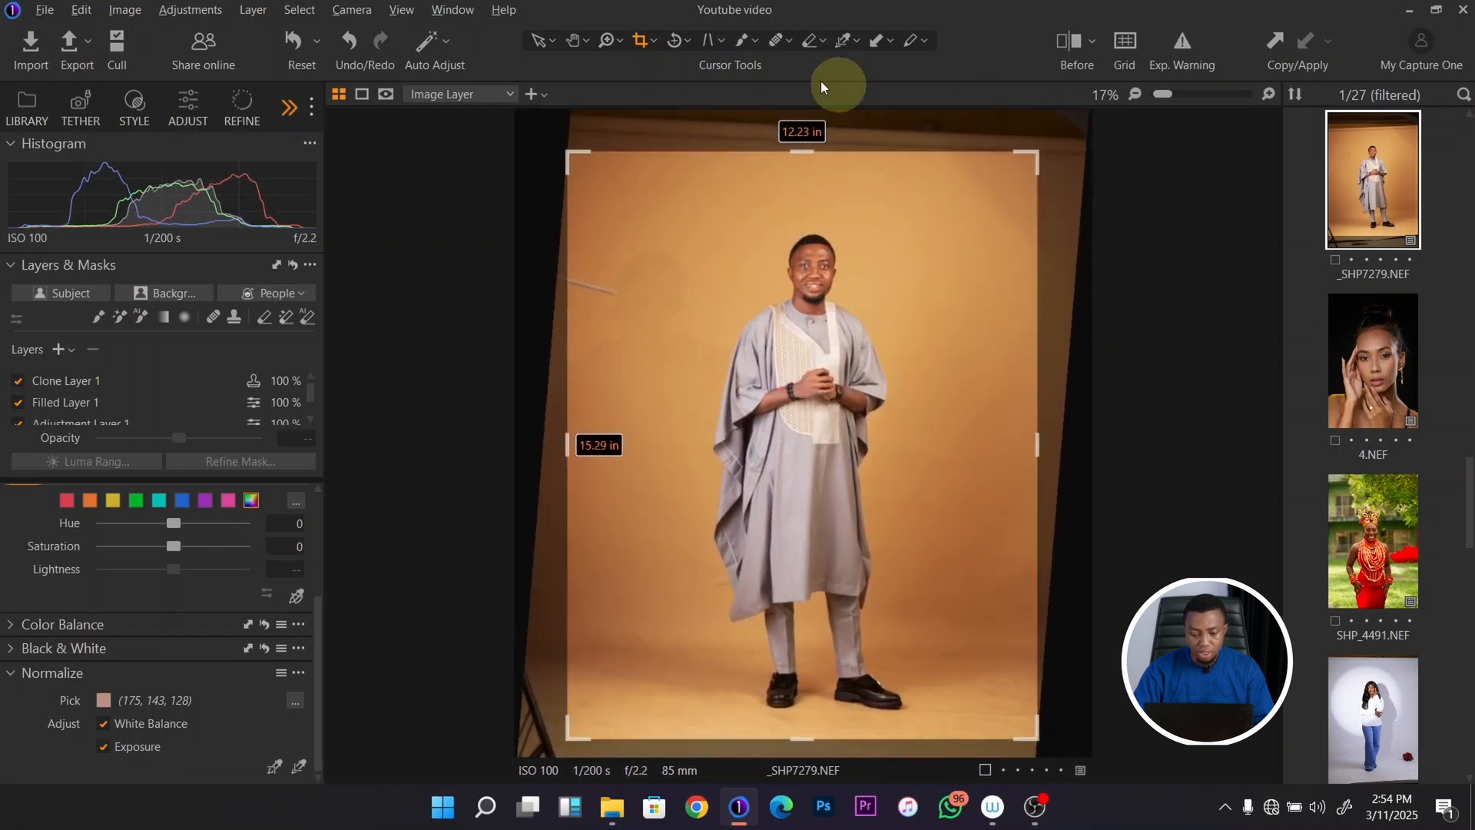
left_click(574, 41)
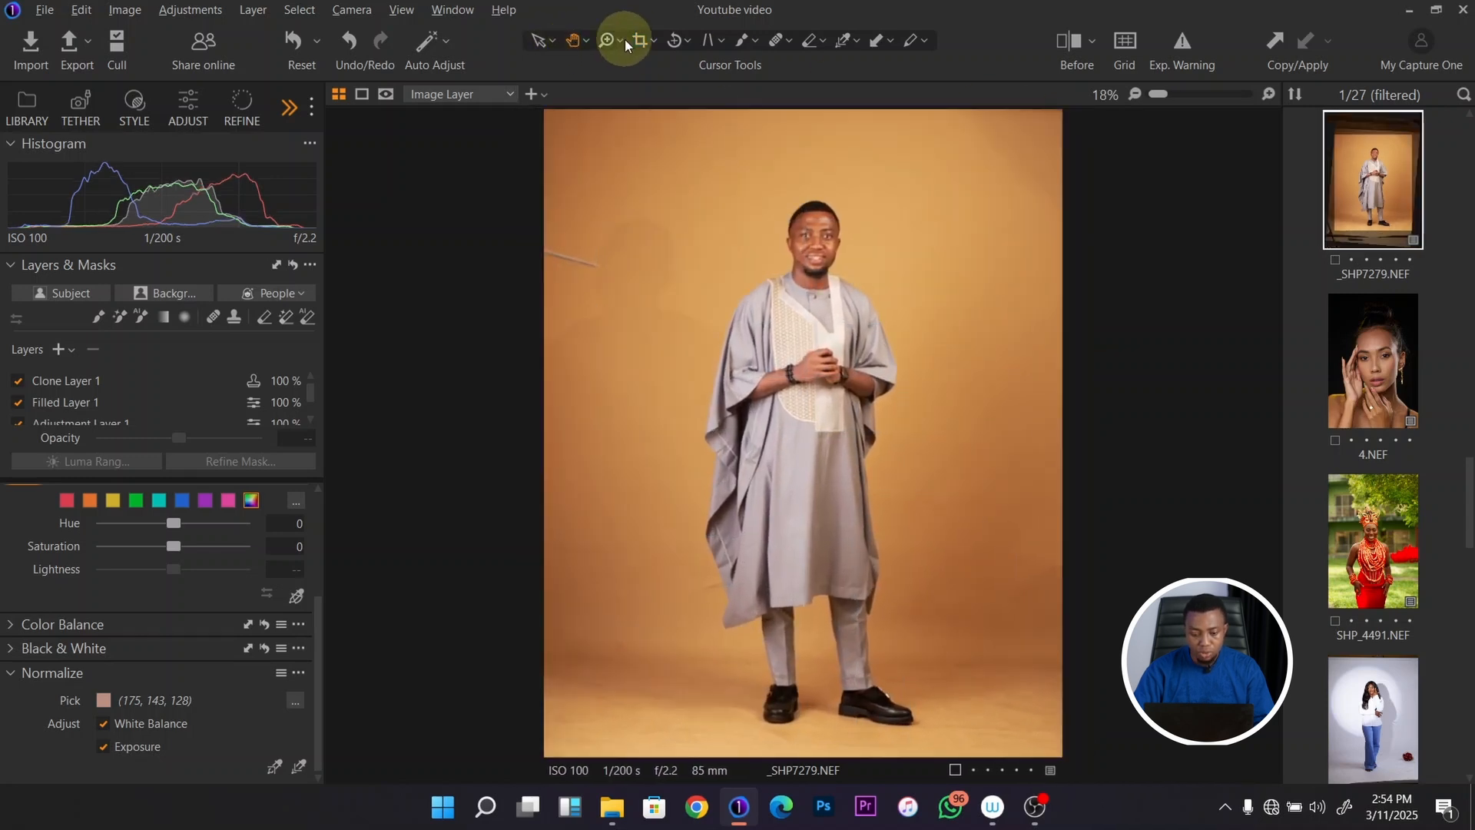
Step: Apply a Keystone Vertical correction to the photo, with the two vertical guides angled inward towards the top
left_click(717, 42)
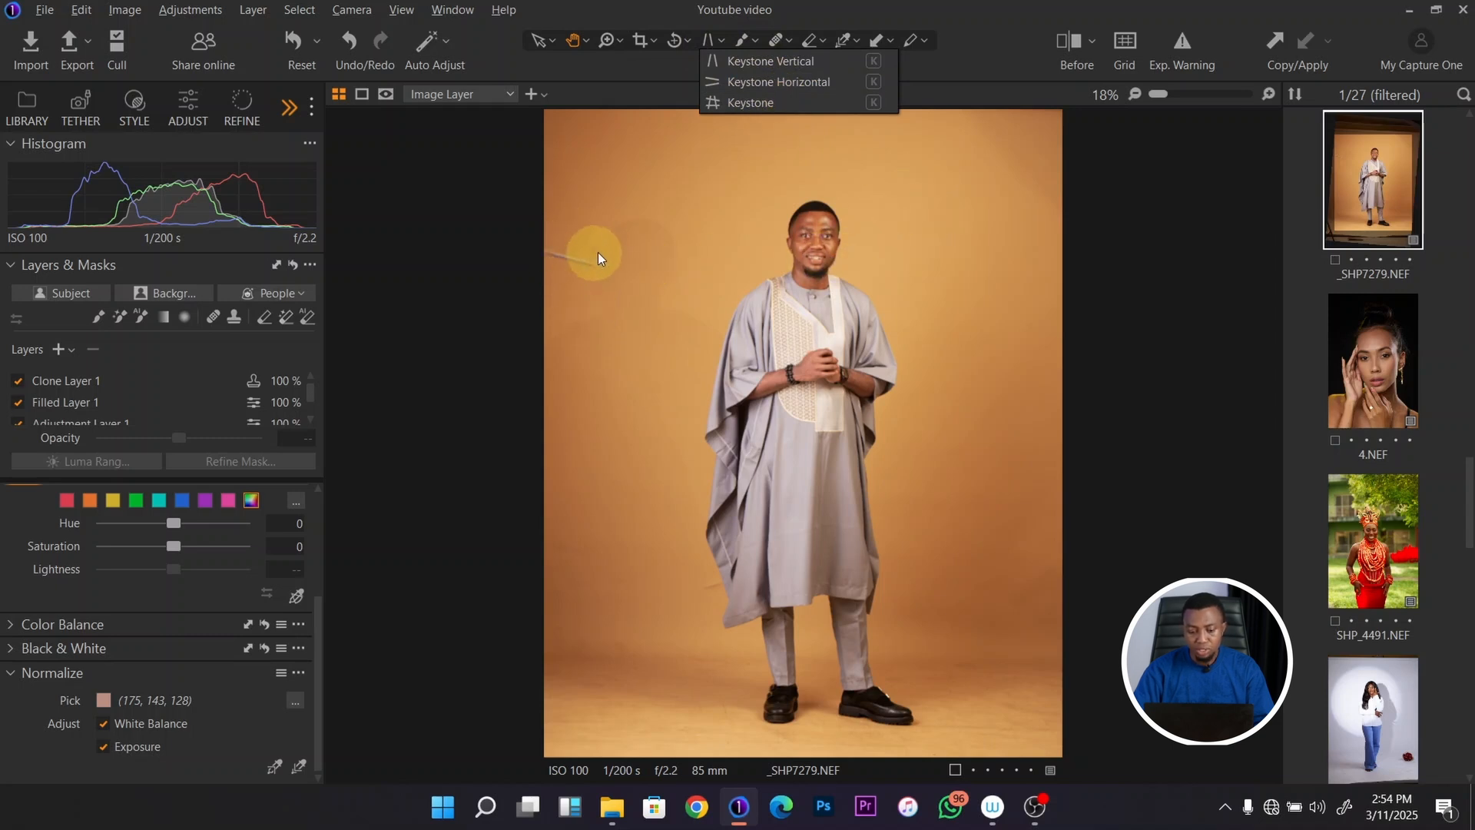
left_click(757, 61)
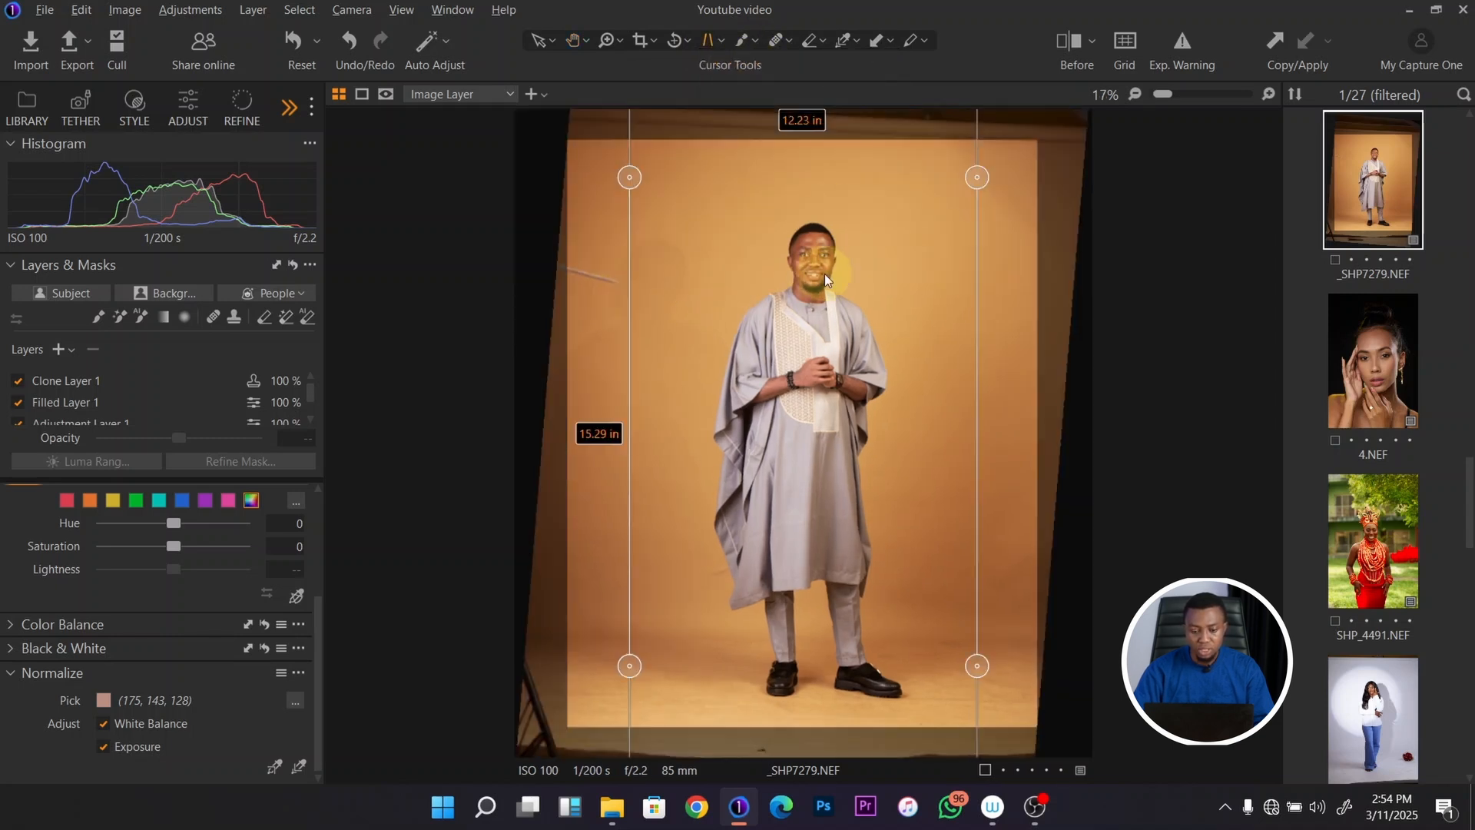
left_click_drag(976, 181, 938, 189)
mouse_move(630, 177)
left_mouse_down()
mouse_move(628, 163)
mouse_move(630, 178)
mouse_move(654, 176)
left_mouse_up()
left_click_drag(629, 666, 643, 664)
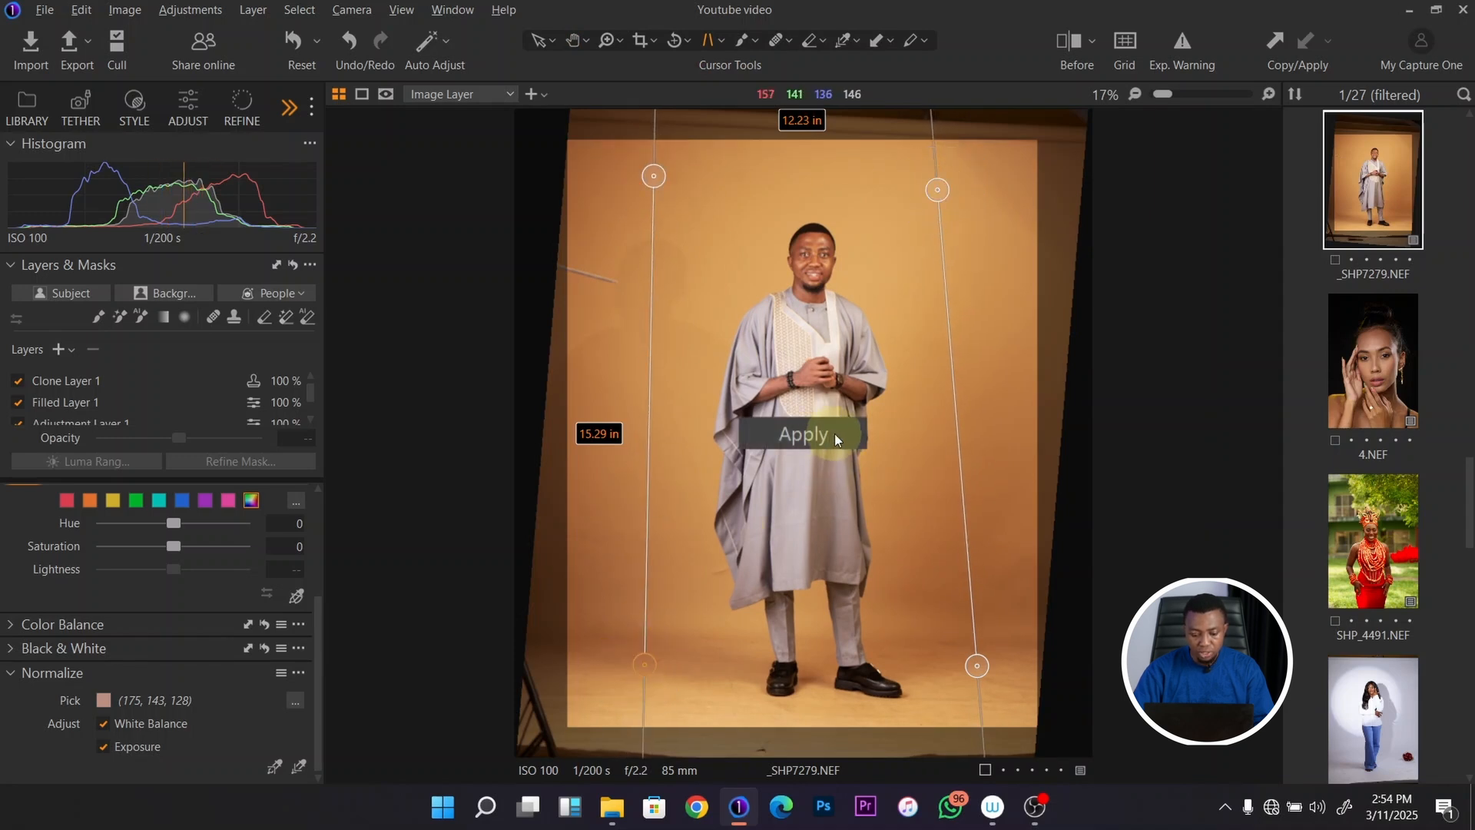
left_click(809, 433)
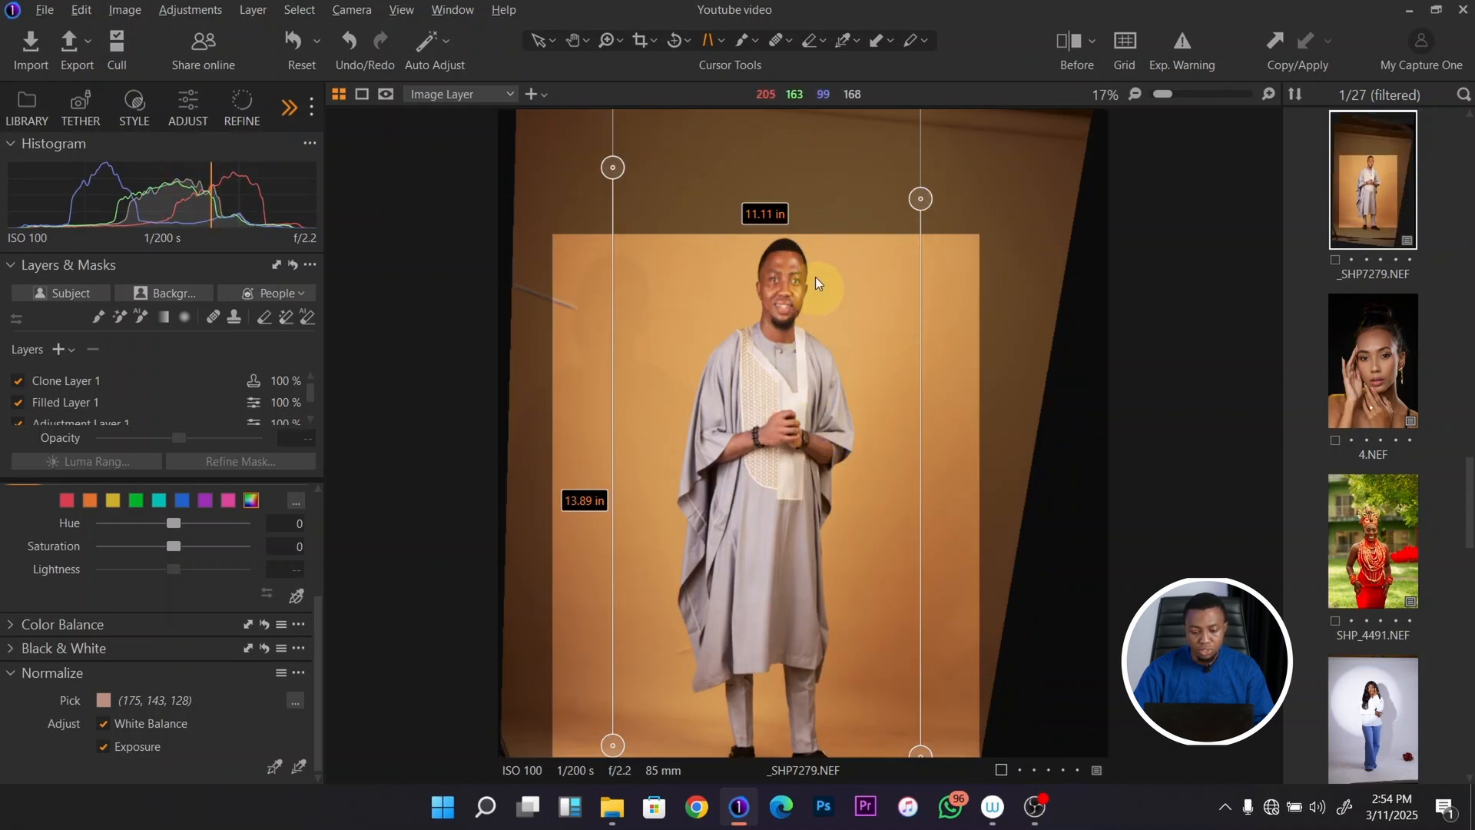
key("ctrl+minus")
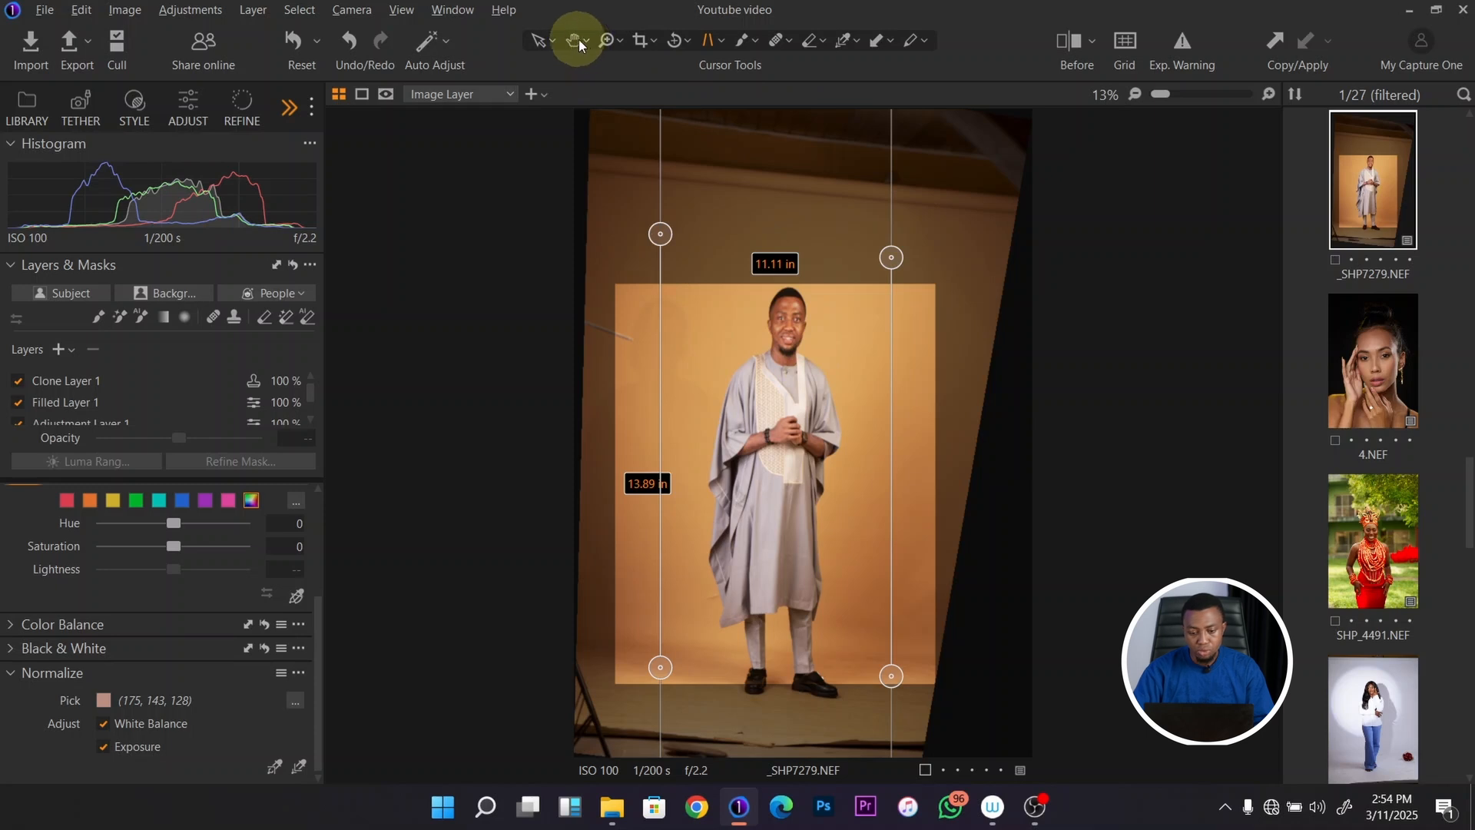
key("Return")
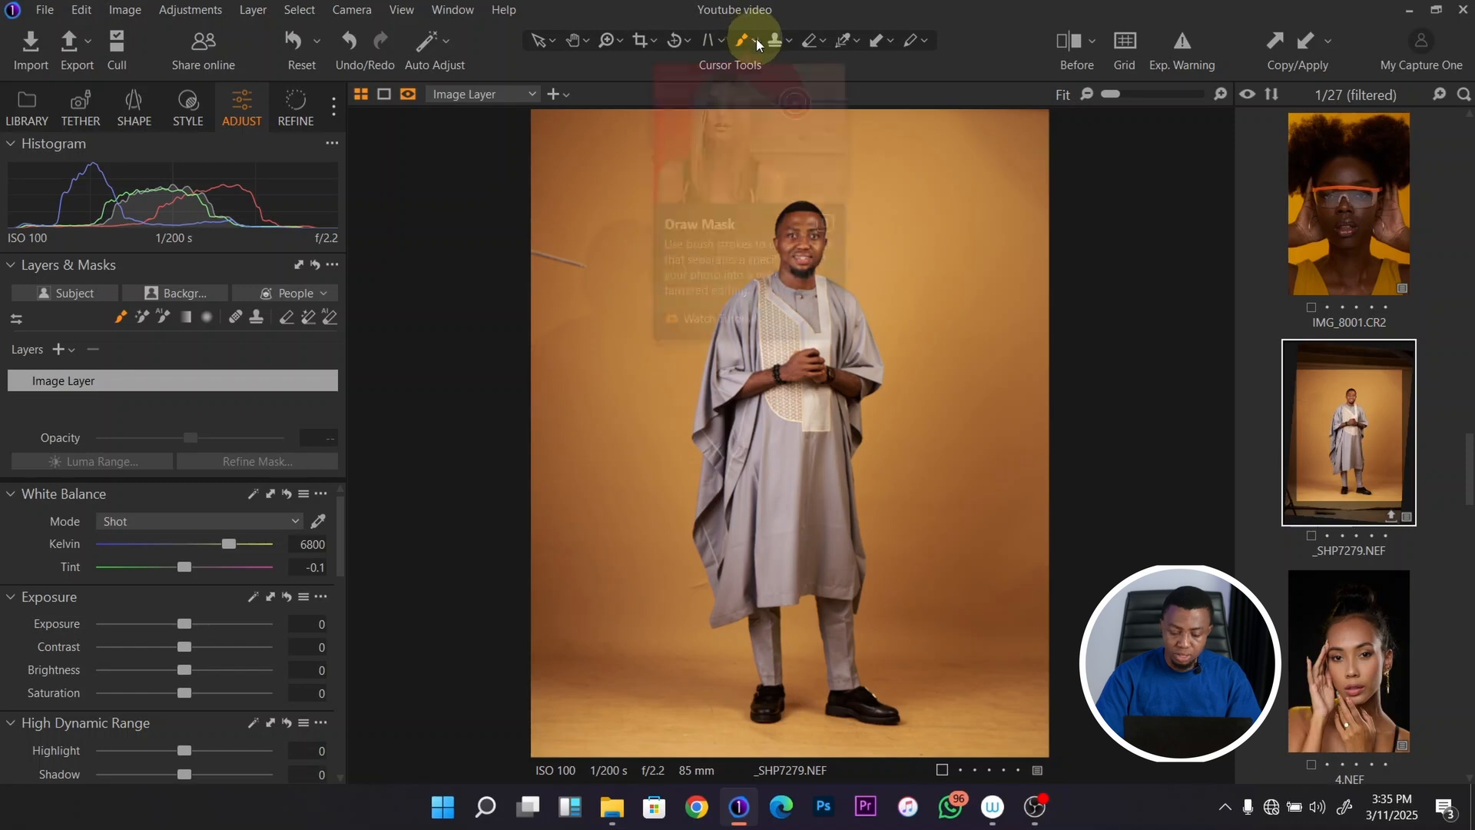
Step: Try a Draw Mask brush stroke across the man's forearm and hands, and remove the resulting mask layer
key("ctrl+plus")
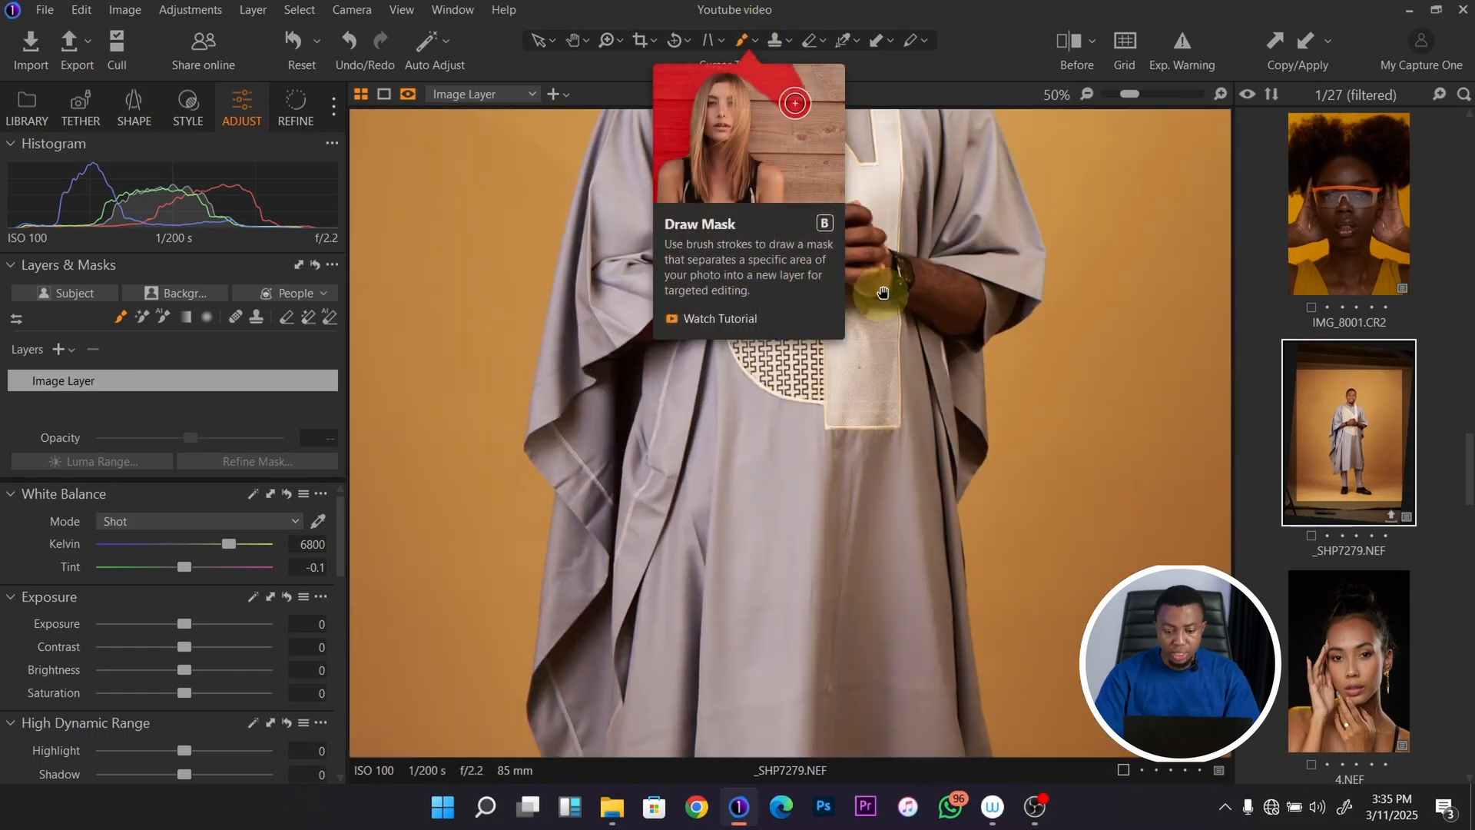
left_click(755, 42)
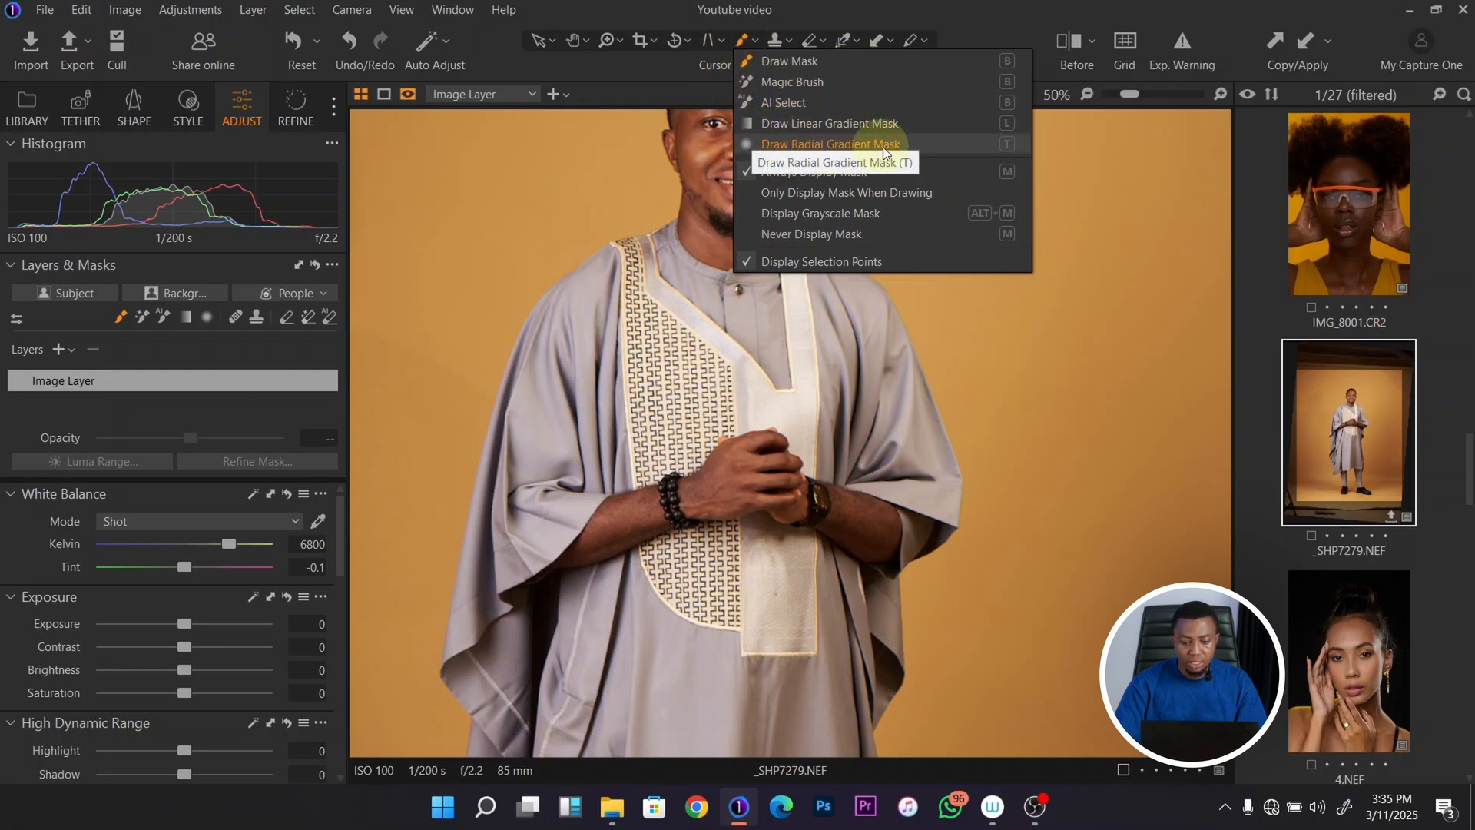
left_click(746, 40)
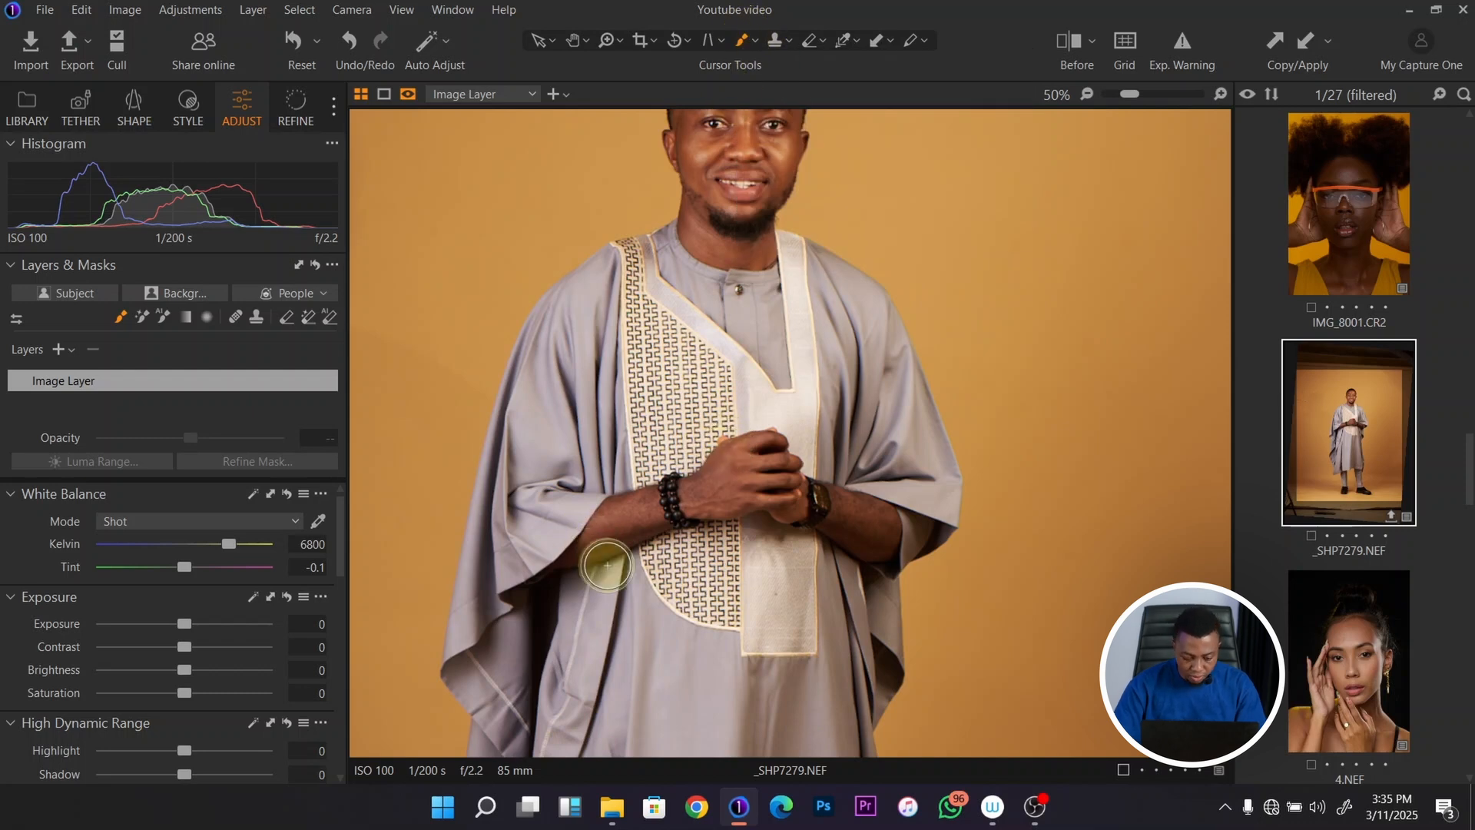
mouse_move(619, 526)
left_mouse_down()
mouse_move(653, 509)
mouse_move(566, 555)
mouse_move(637, 535)
mouse_move(611, 545)
mouse_move(600, 513)
mouse_move(613, 503)
mouse_move(750, 475)
mouse_move(788, 488)
left_mouse_up()
mouse_move(185, 673)
left_mouse_down()
mouse_move(257, 659)
mouse_move(182, 668)
left_mouse_up()
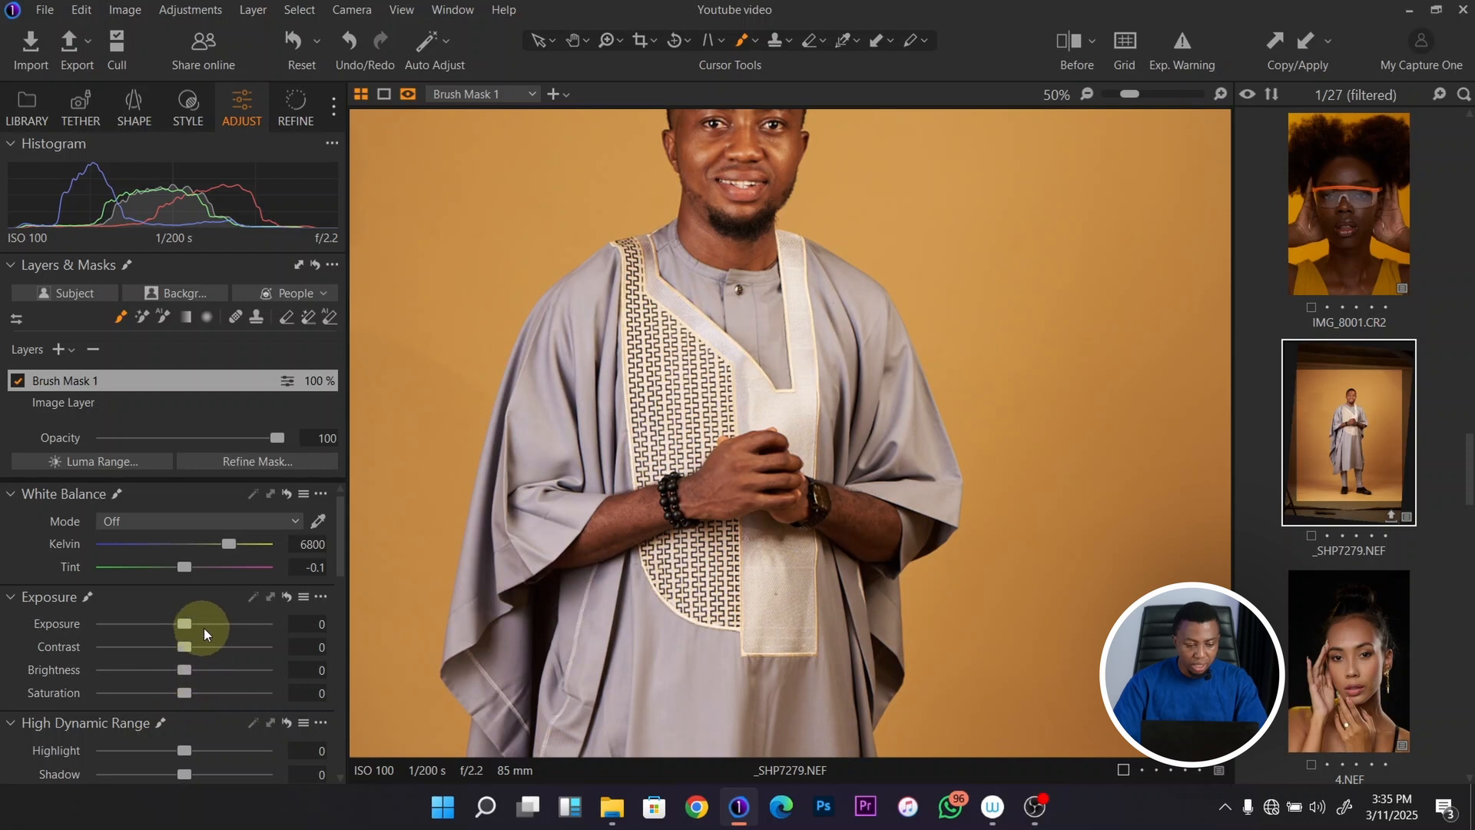
left_click(94, 348)
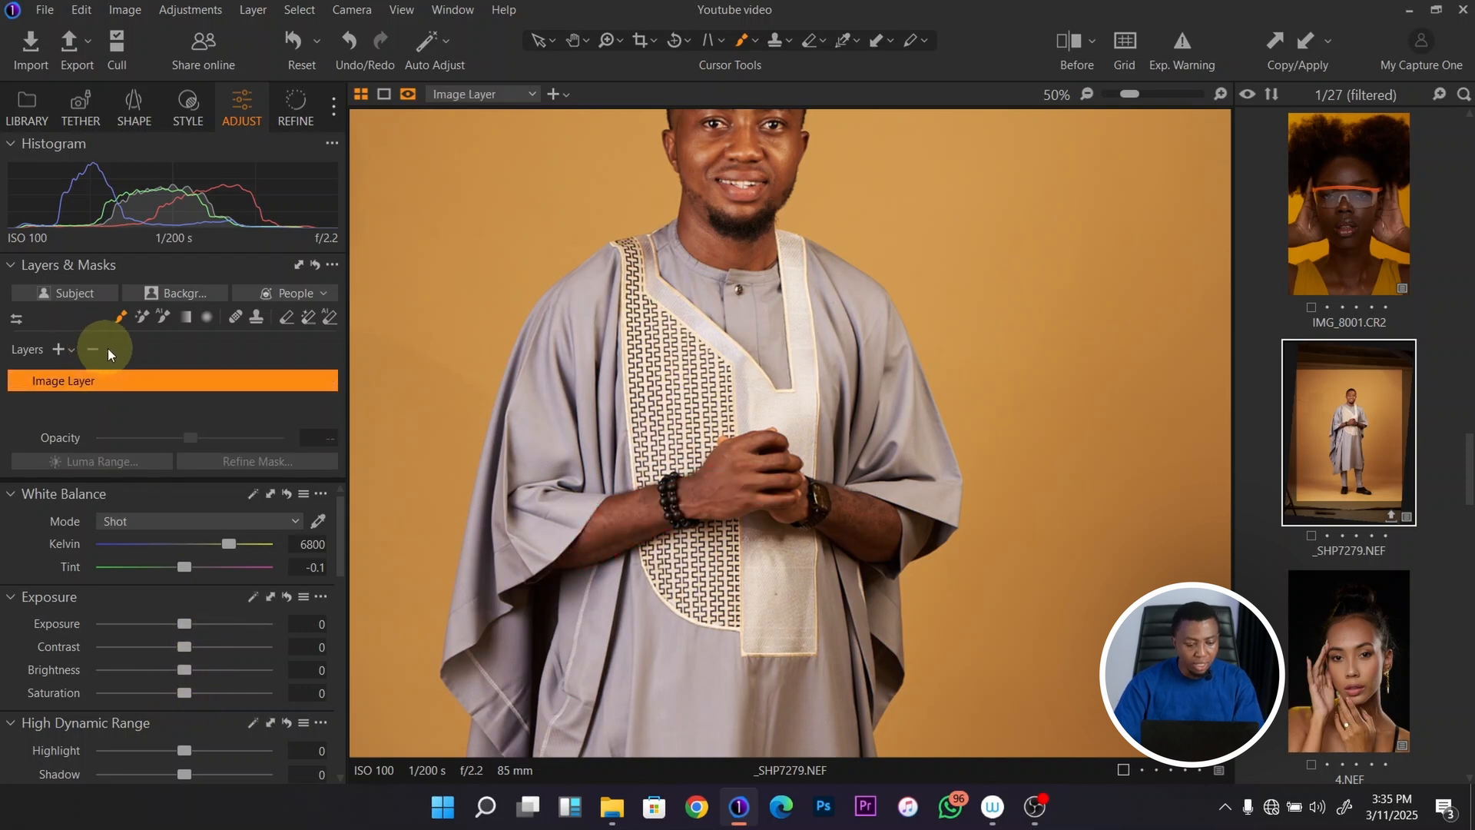
Step: Mask the skin of the man's forearms and hands with the Magic Brush on a new layer
left_click(756, 41)
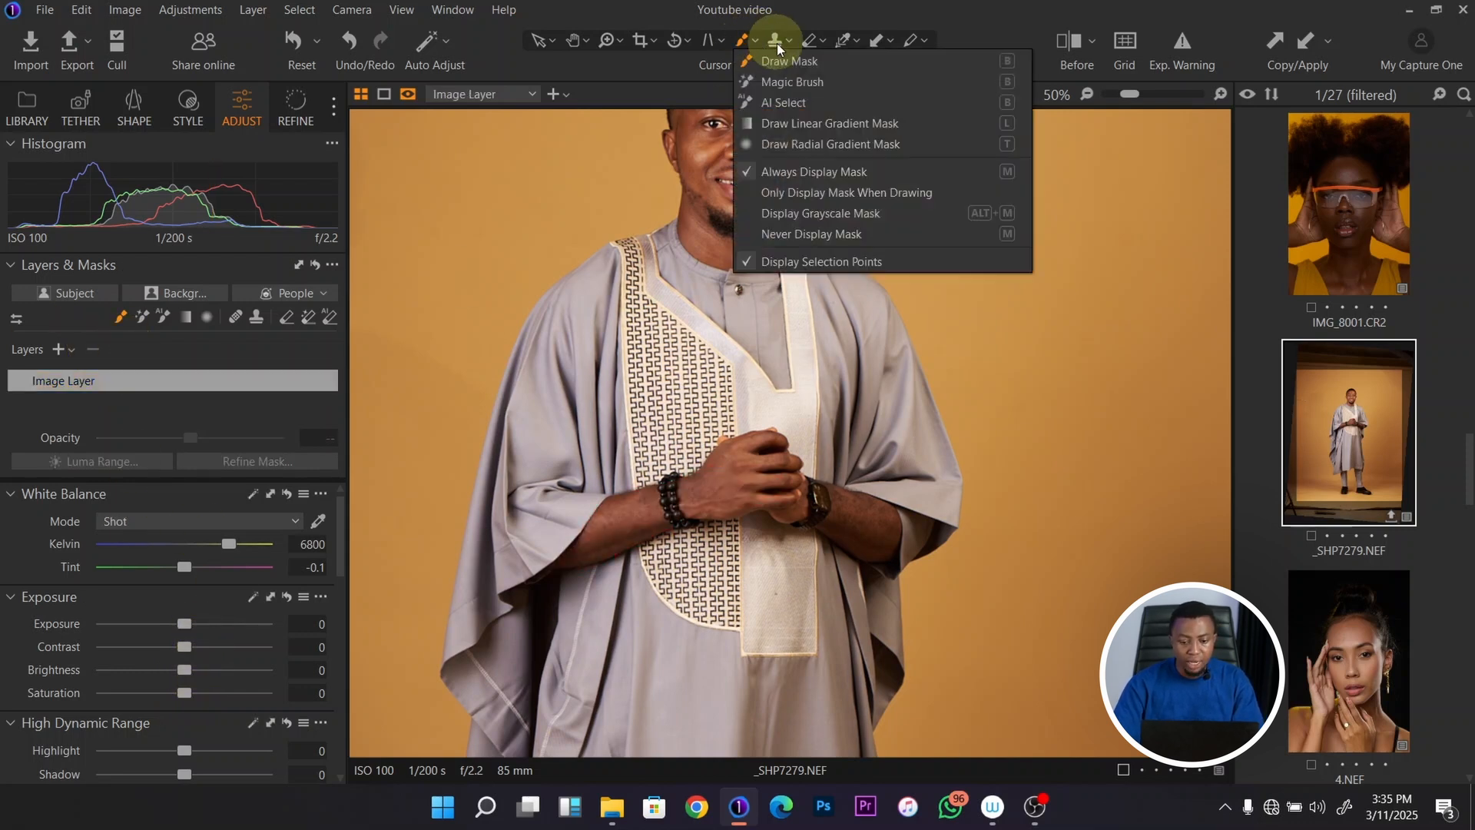
left_click(804, 82)
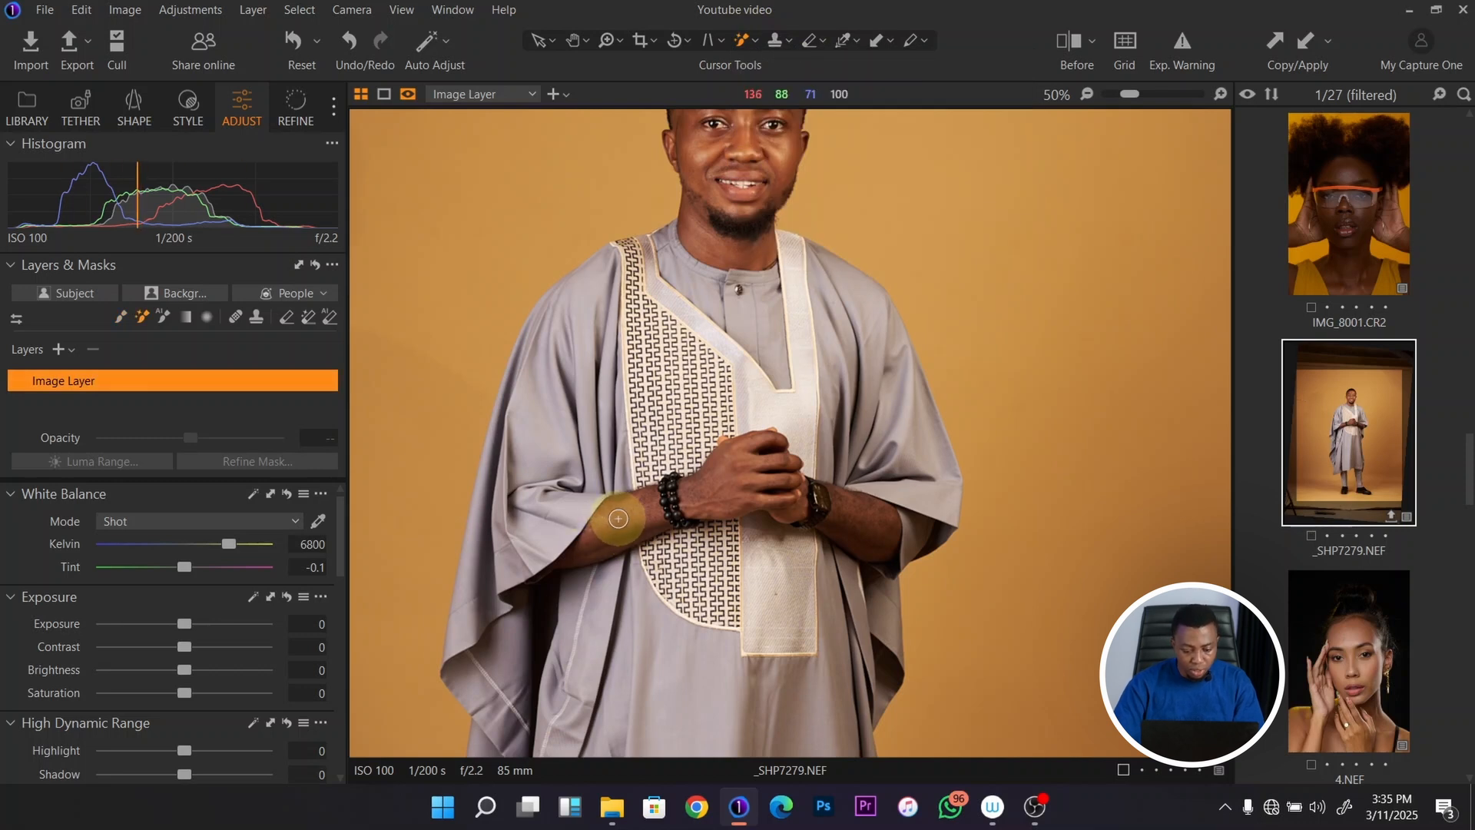
left_click(618, 519)
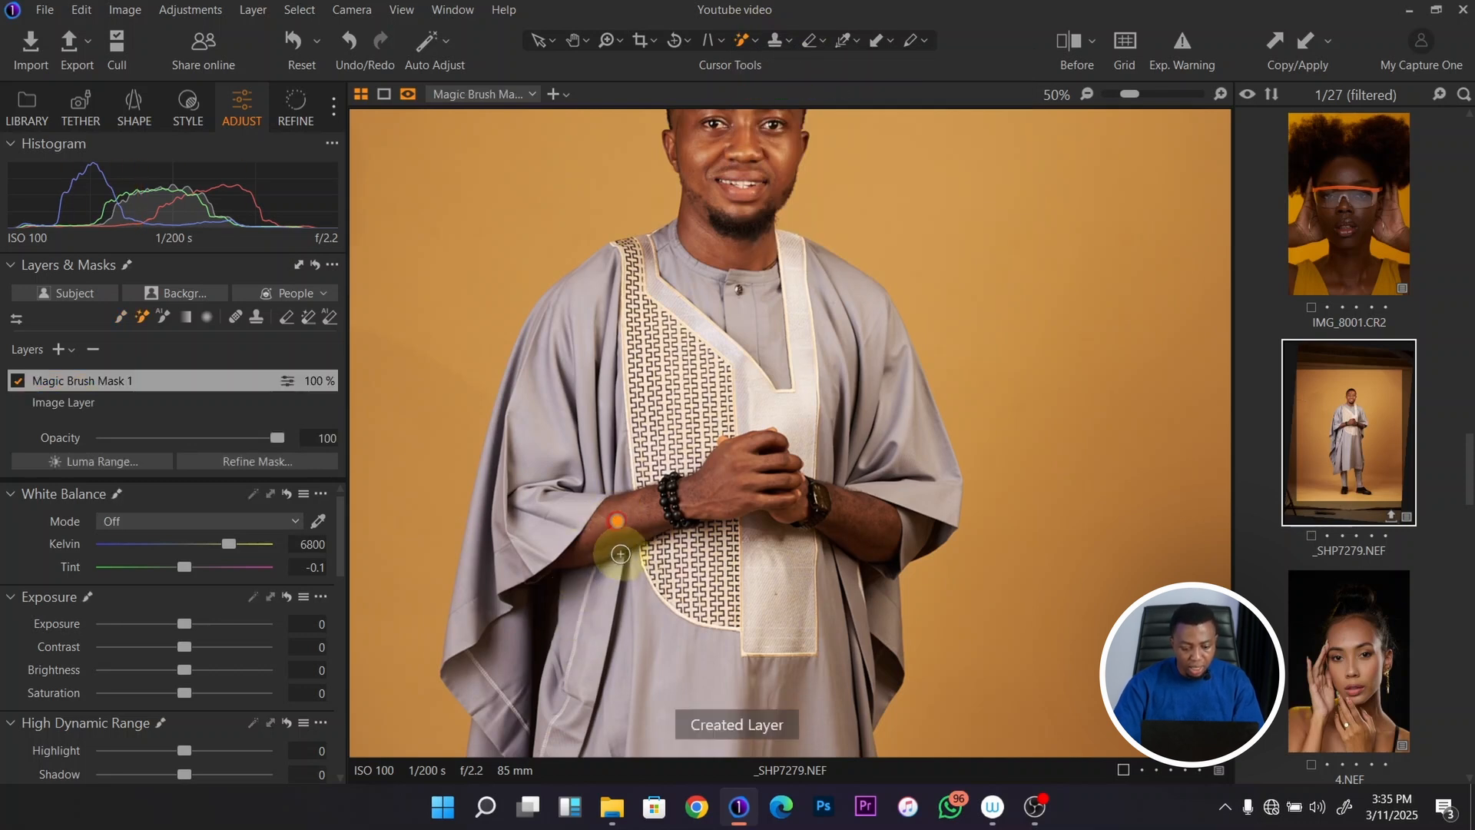
left_click_drag(623, 552, 648, 517)
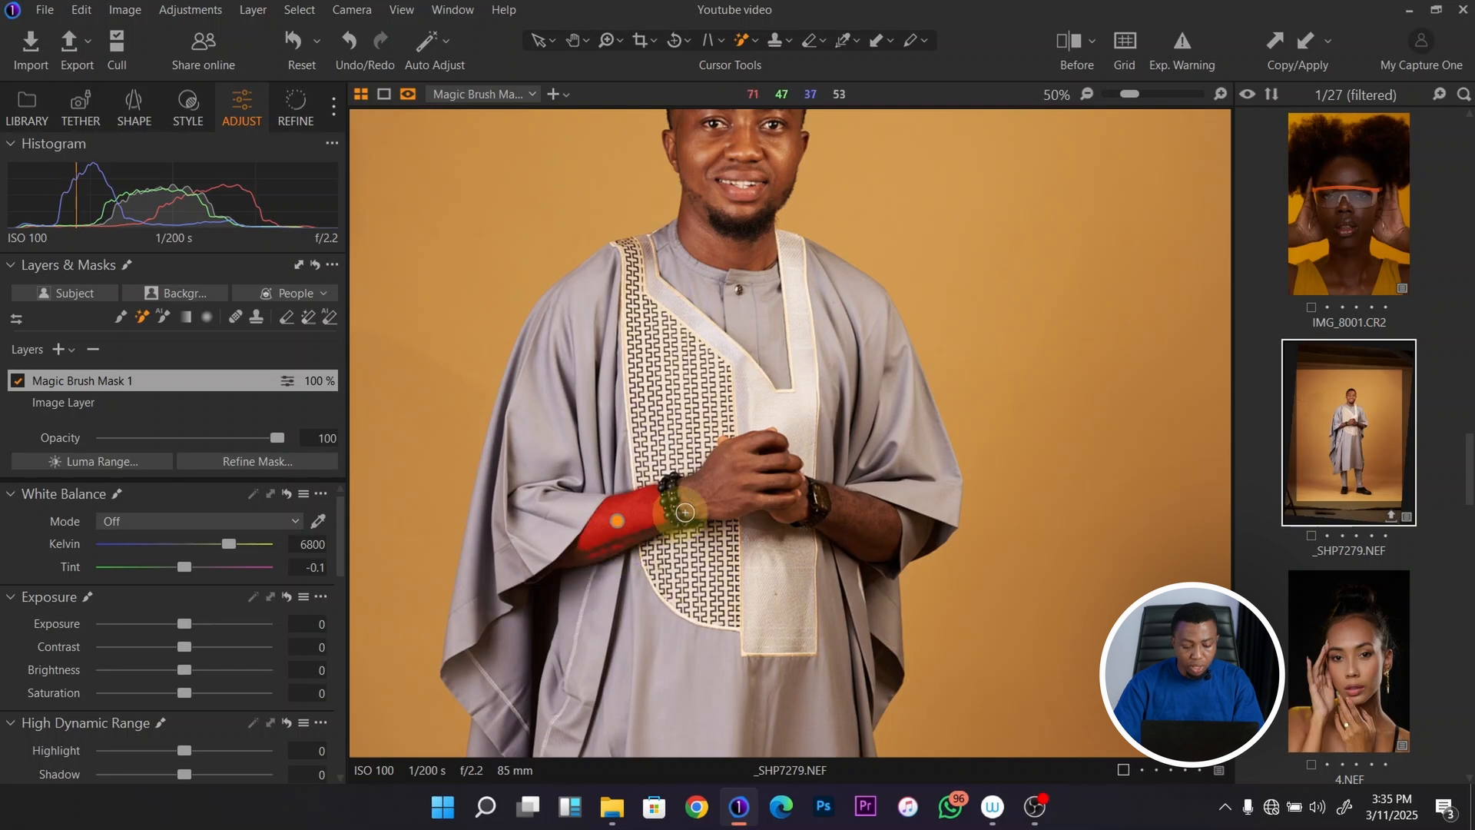
left_click(728, 486)
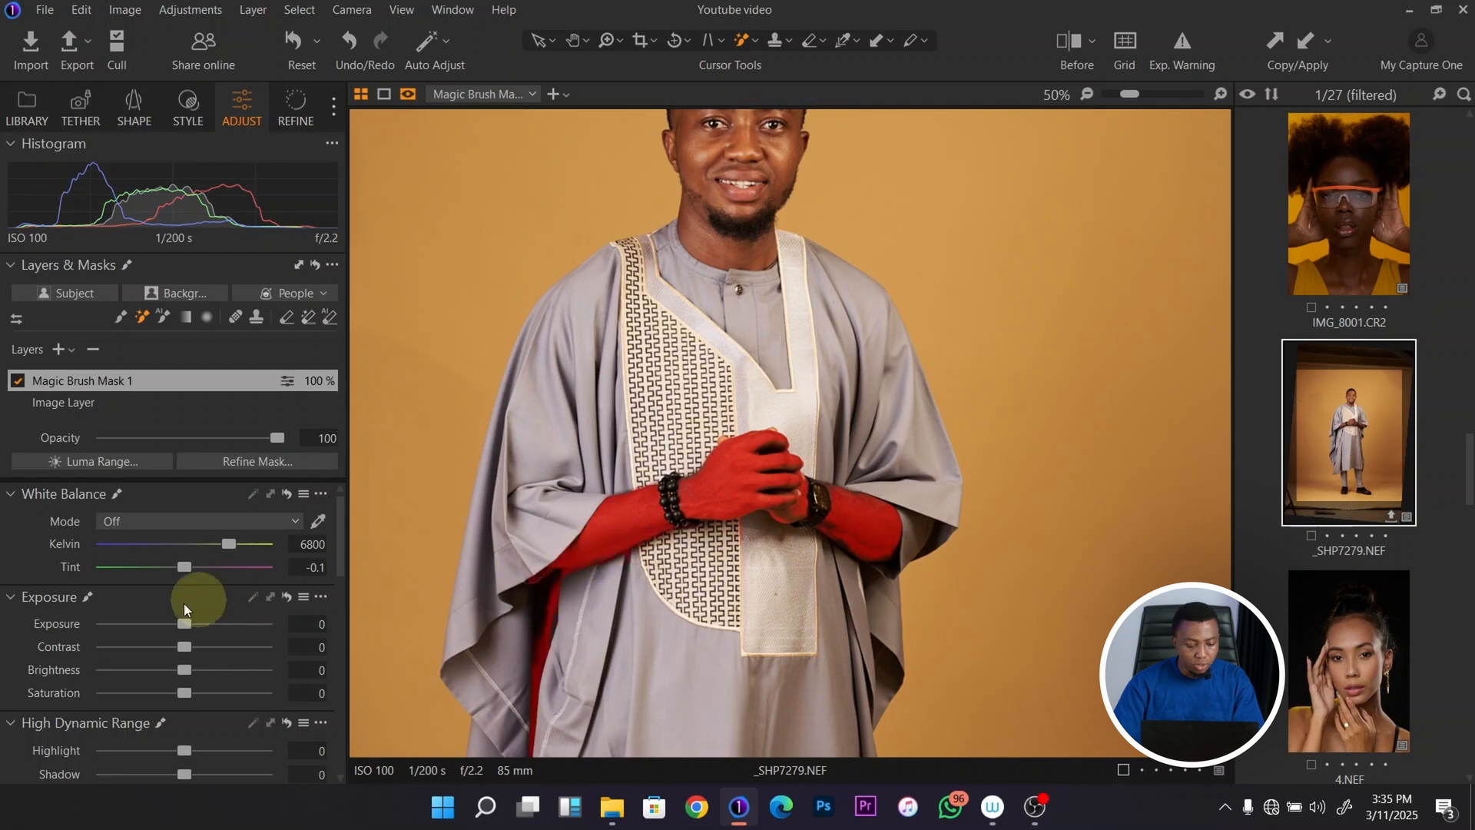
Step: Raise the brightness of the masked forearms and hands to 23, and remove the Magic Brush mask layer
left_click_drag(192, 670, 225, 661)
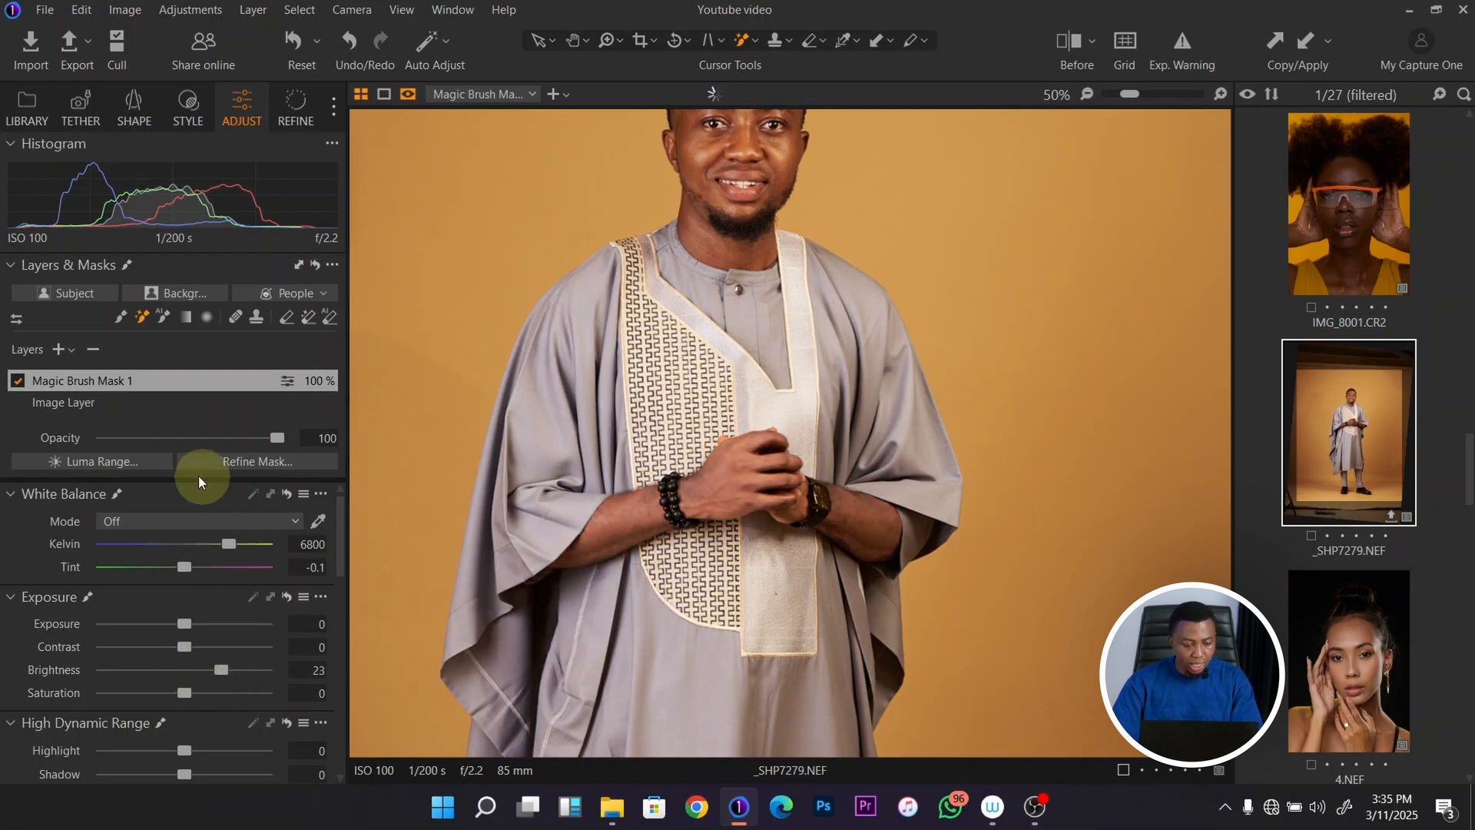
left_click(93, 348)
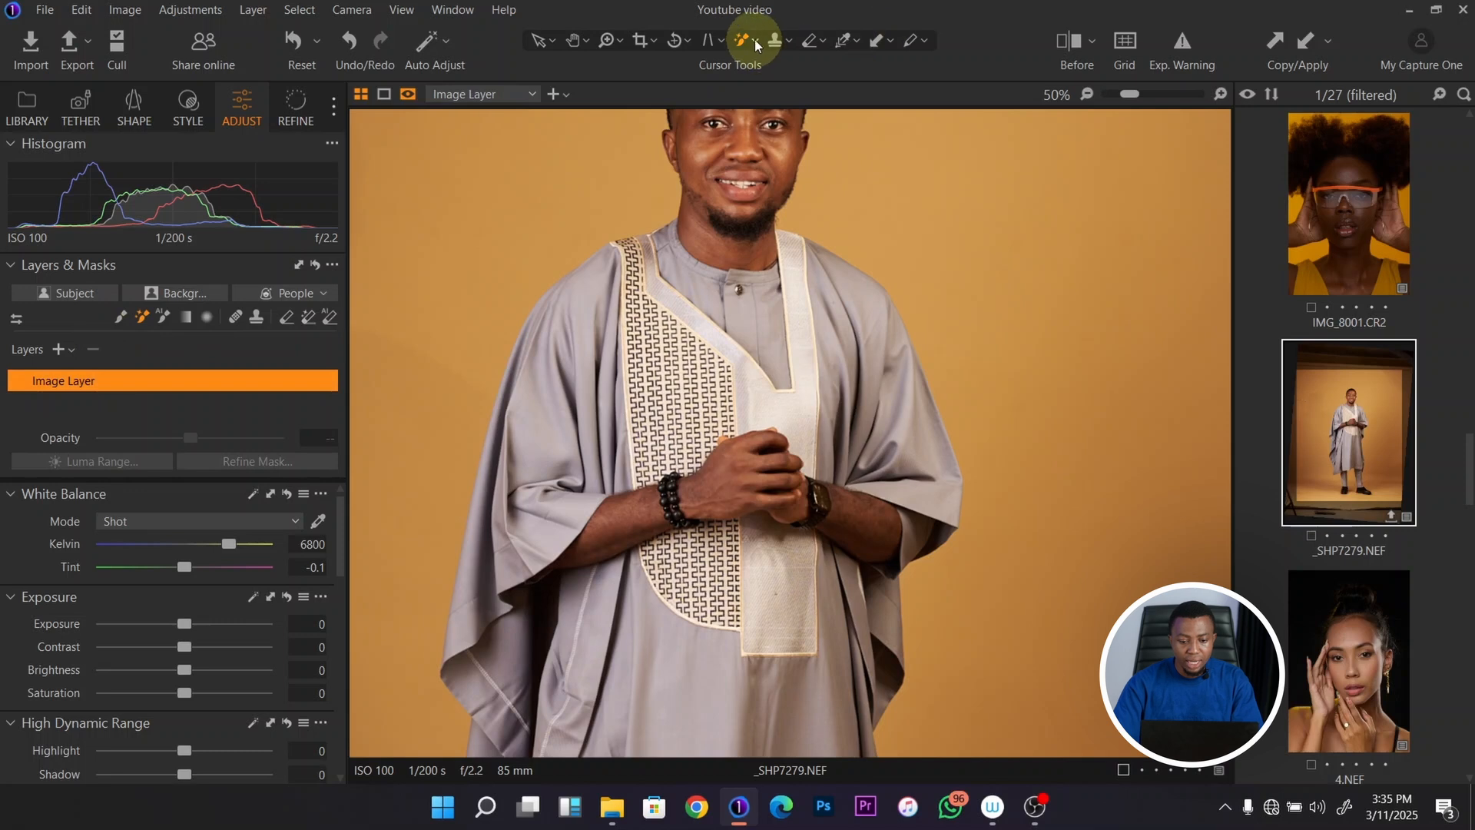
Step: Try an AI Select mask on the man's face and neck with brightness 13, and remove its layer
left_click(755, 46)
left_click(777, 103)
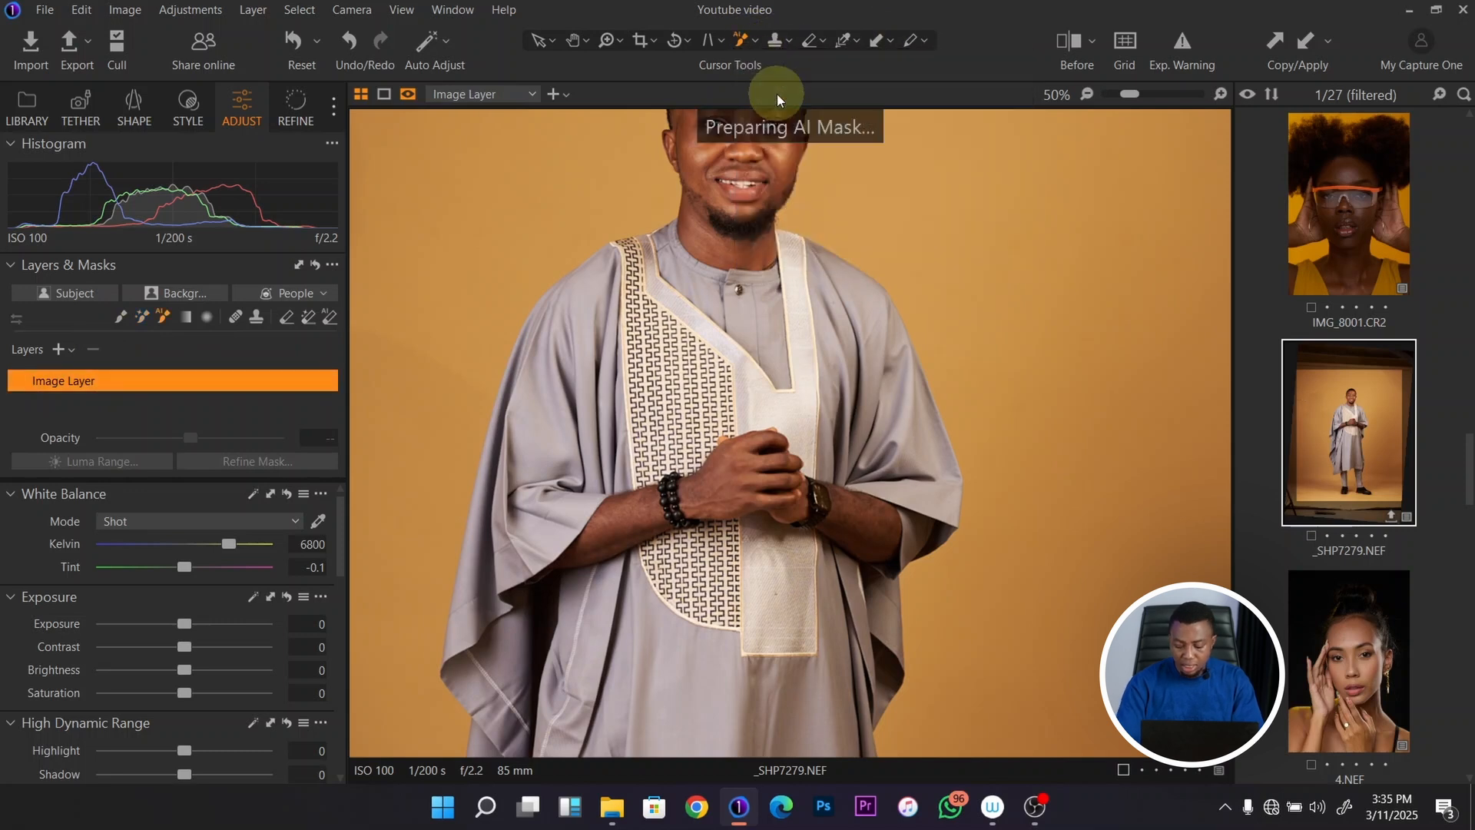
key("ctrl+0")
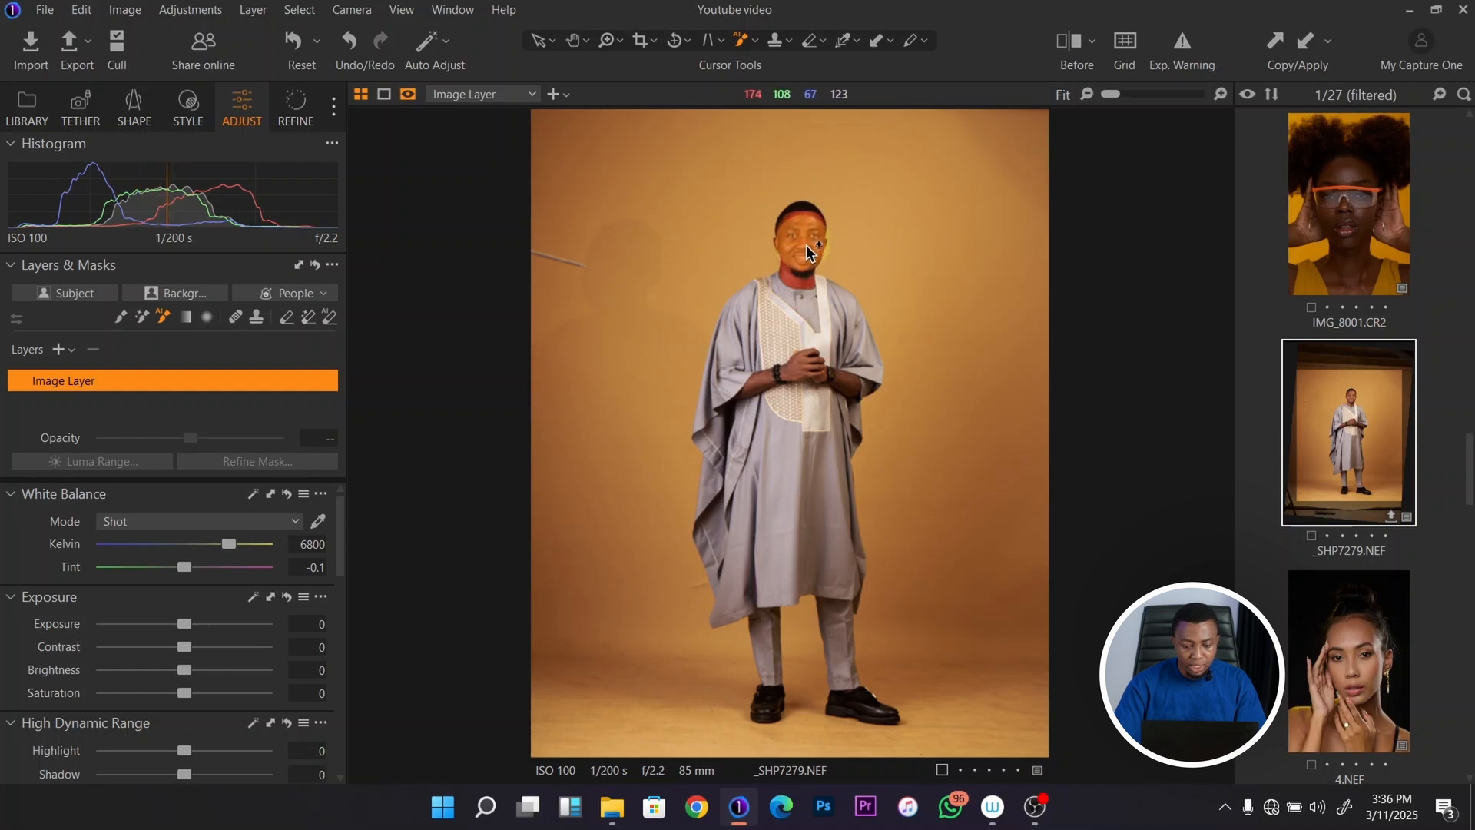
left_click(806, 243)
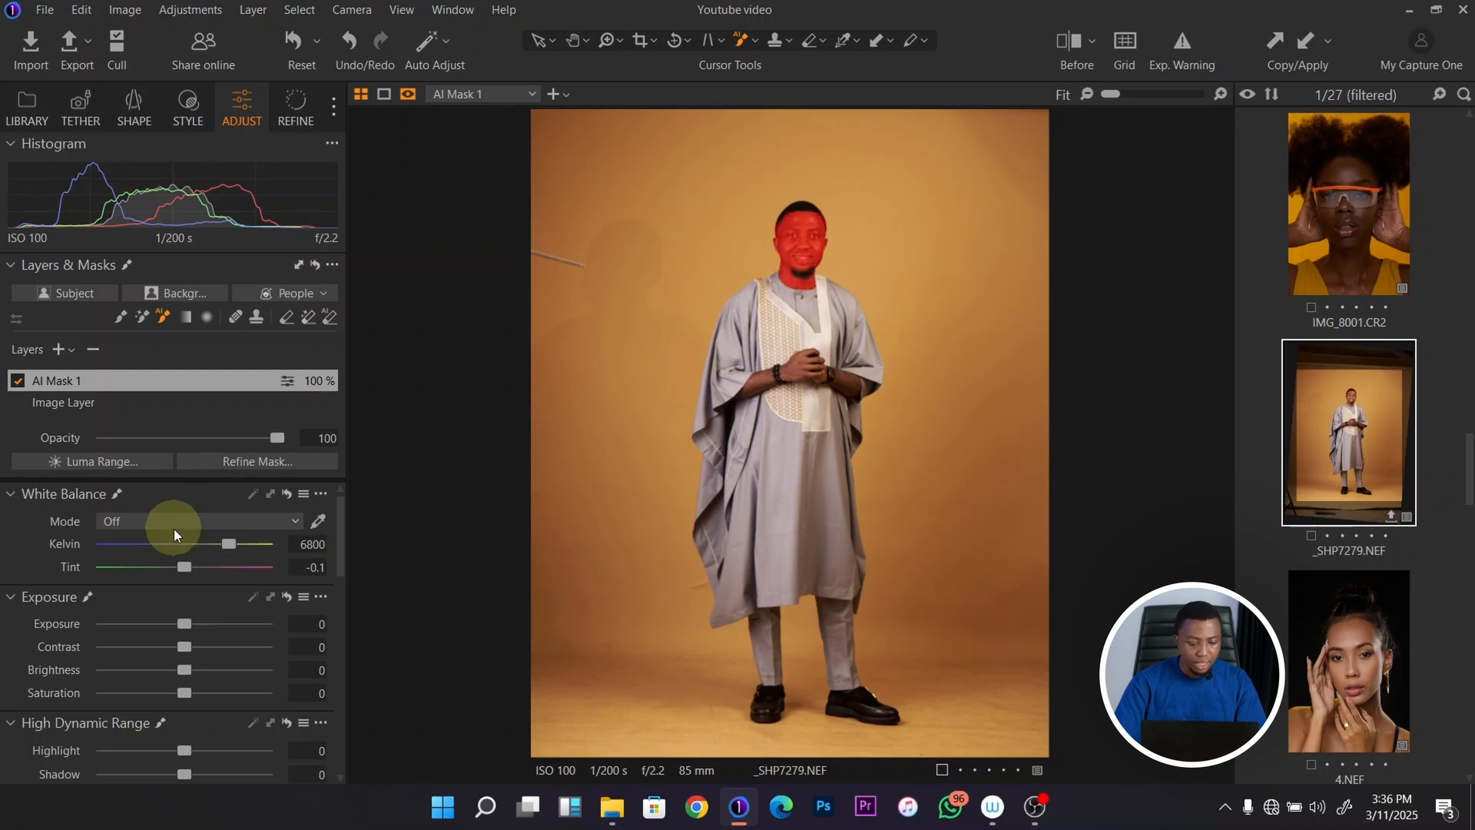
key("m")
mouse_move(202, 662)
left_mouse_down()
mouse_move(237, 662)
mouse_move(201, 657)
left_mouse_up()
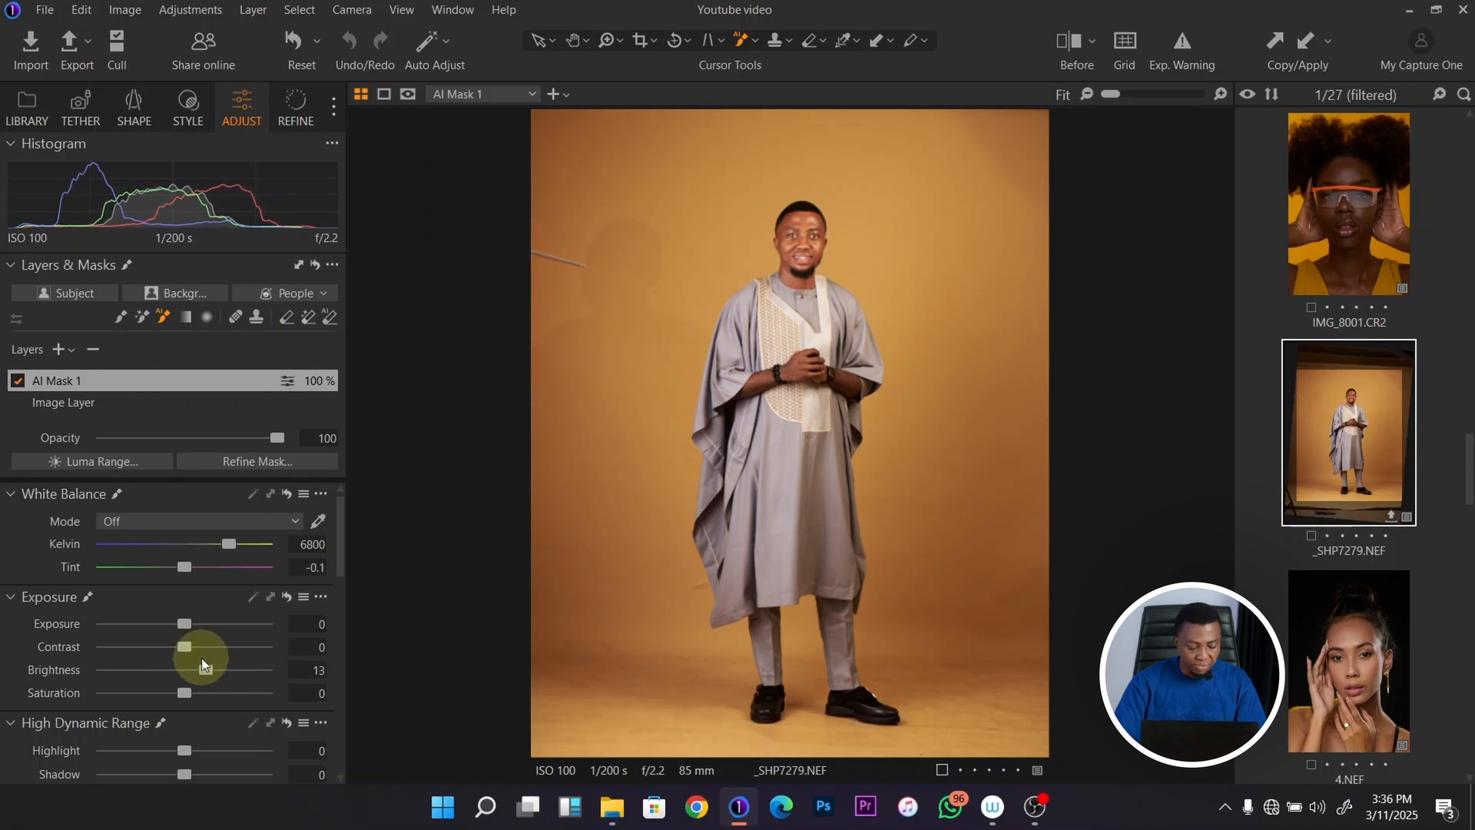
left_click(94, 346)
Step: Try a linear gradient mask fading down from the photo's upper edge with brightness 31, and remove its layer
left_click(752, 37)
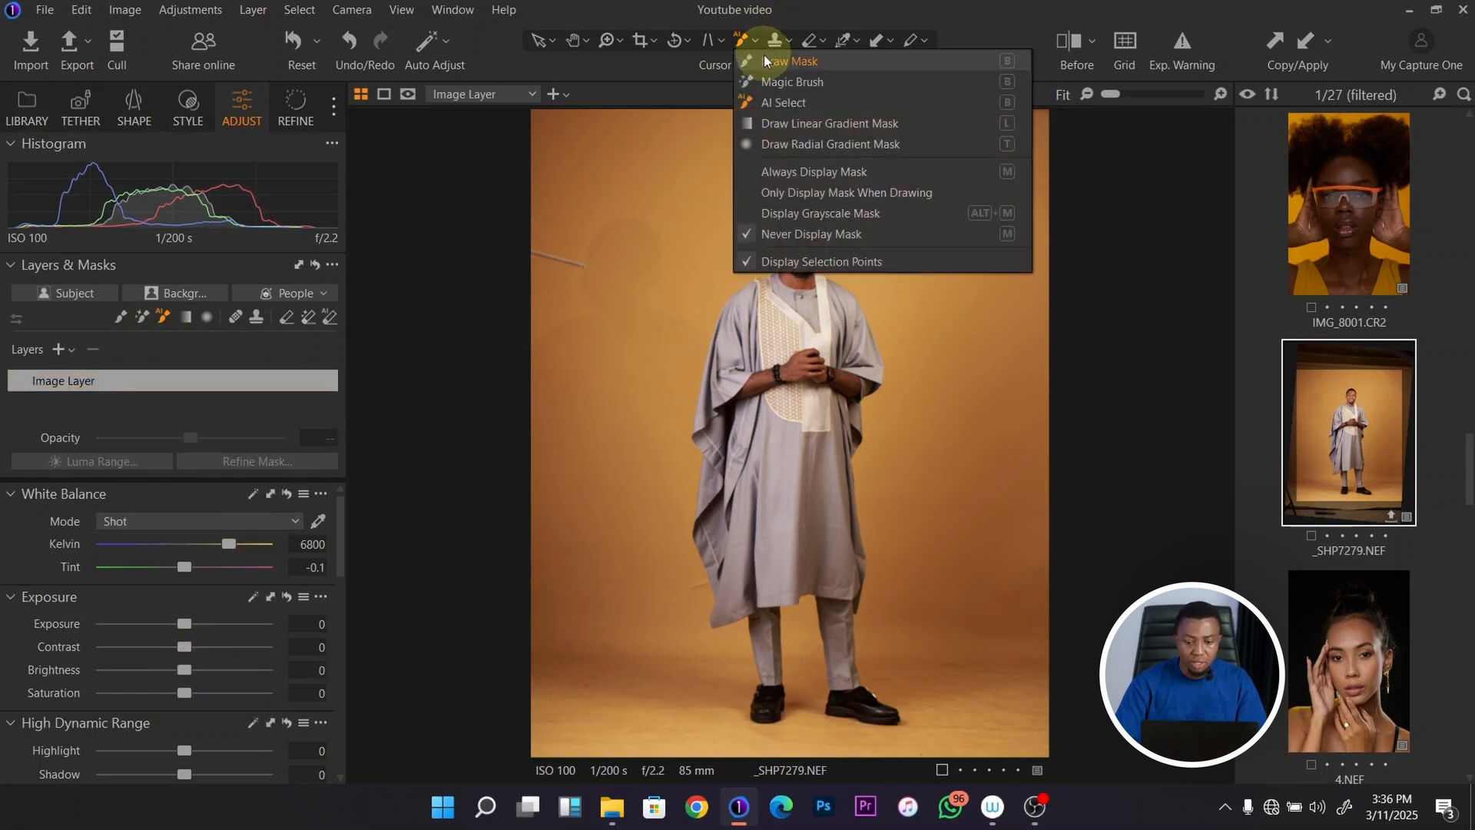
left_click(850, 123)
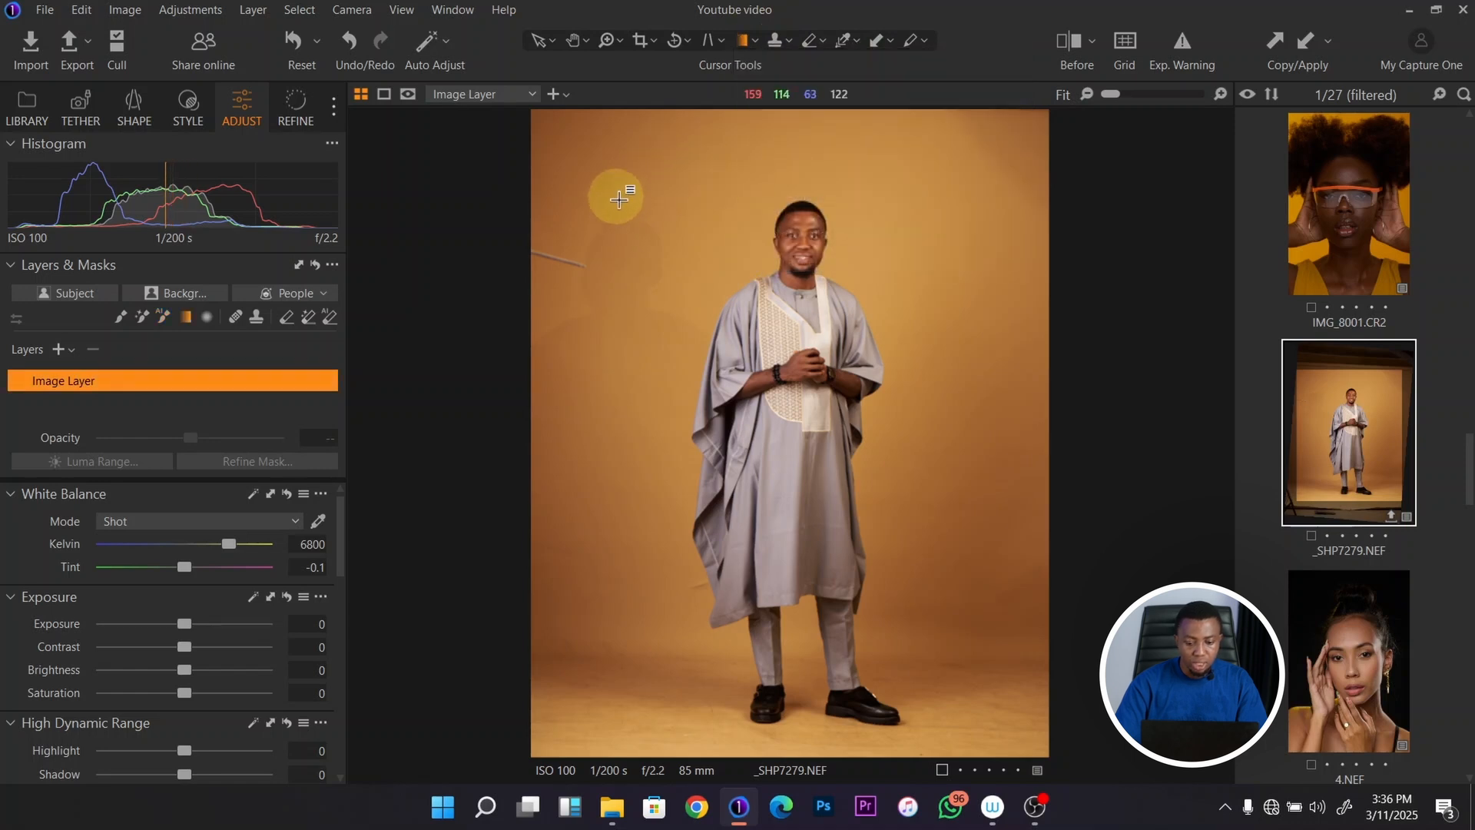
left_click_drag(645, 159, 668, 478)
key("m")
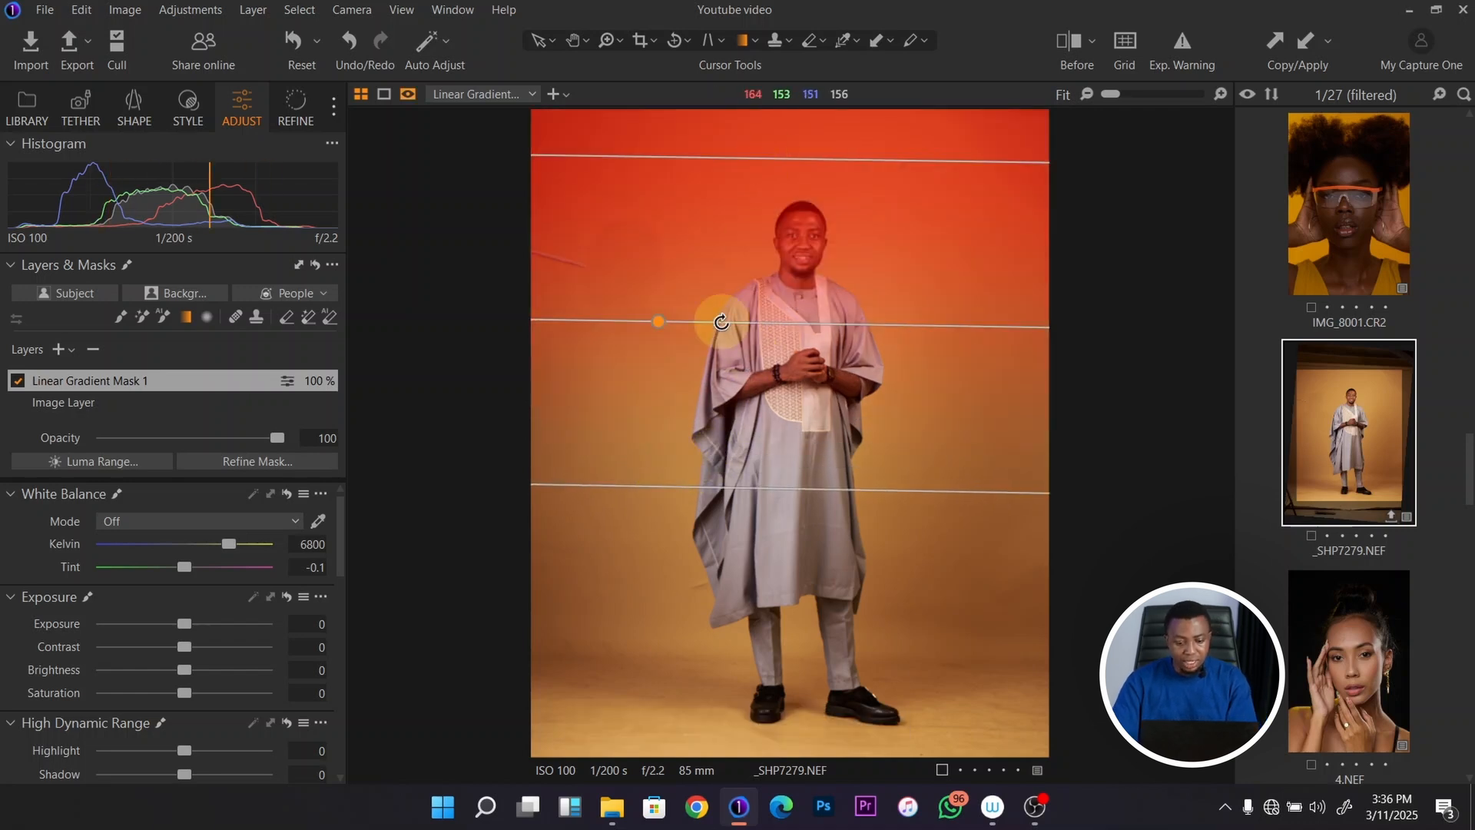
key("m")
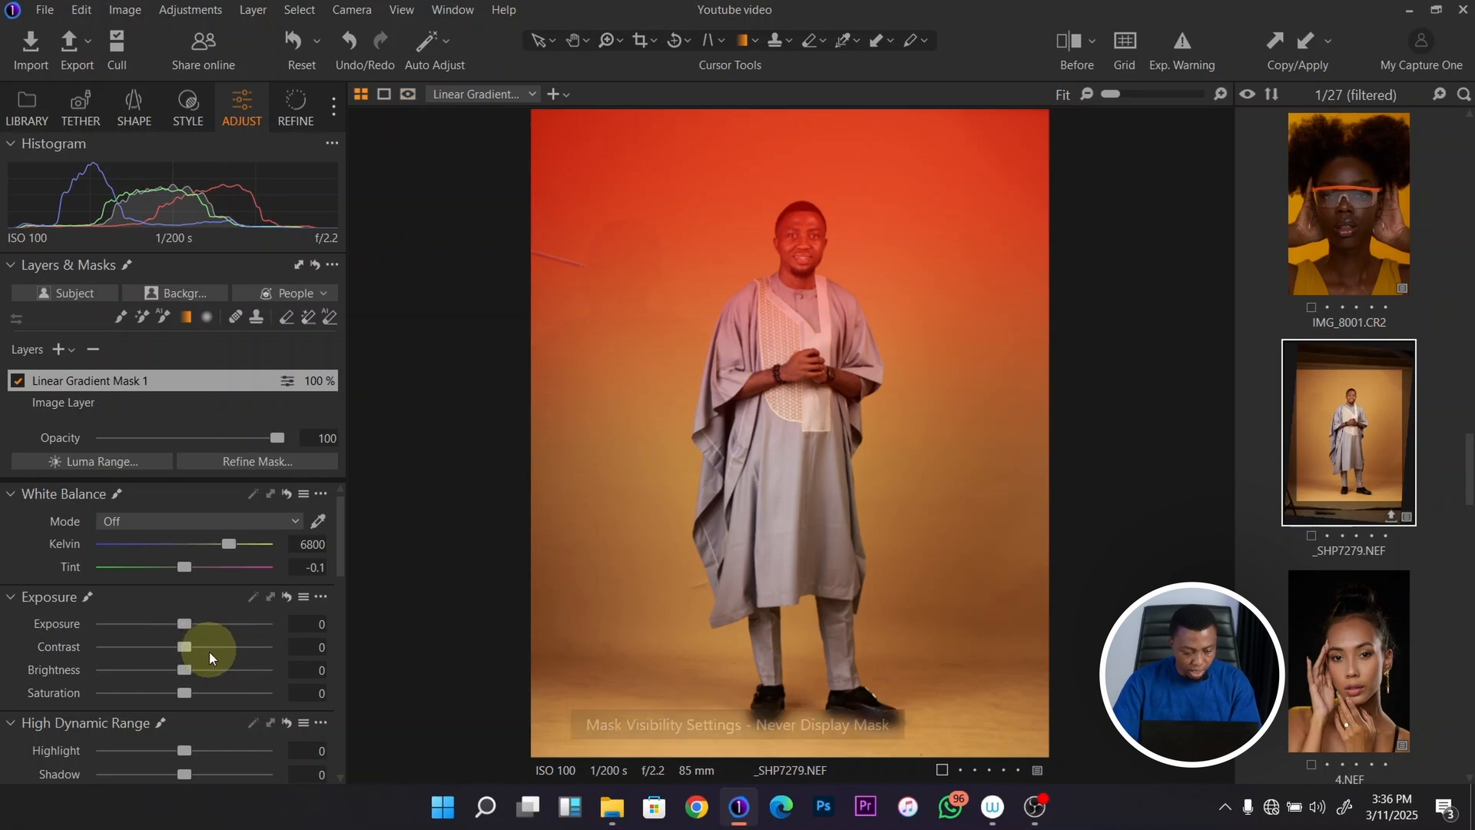
left_click_drag(187, 676, 235, 670)
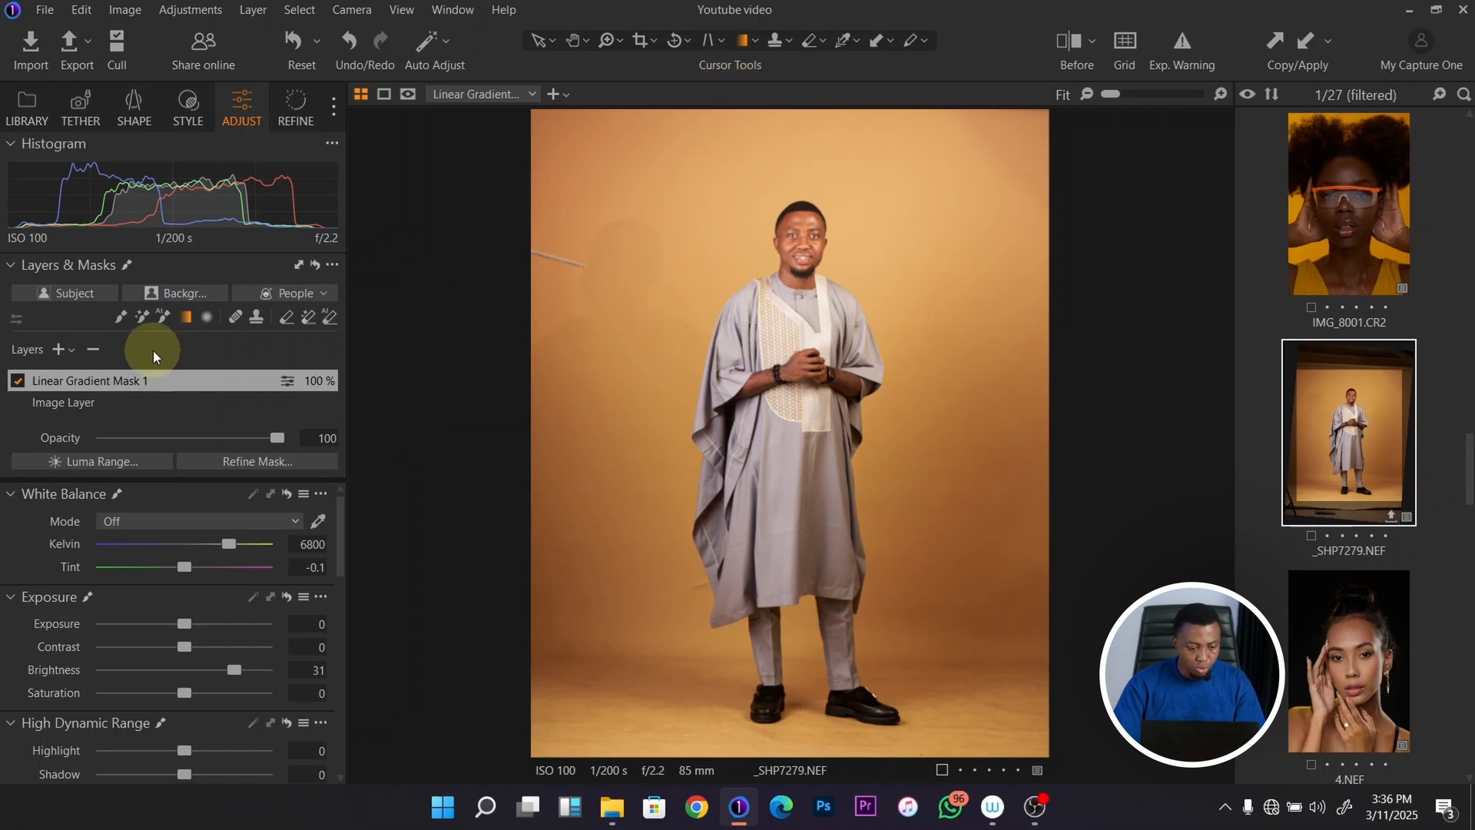
left_click(92, 350)
Step: Draw a radial gradient mask centred on the man's hands and torso
left_click(756, 40)
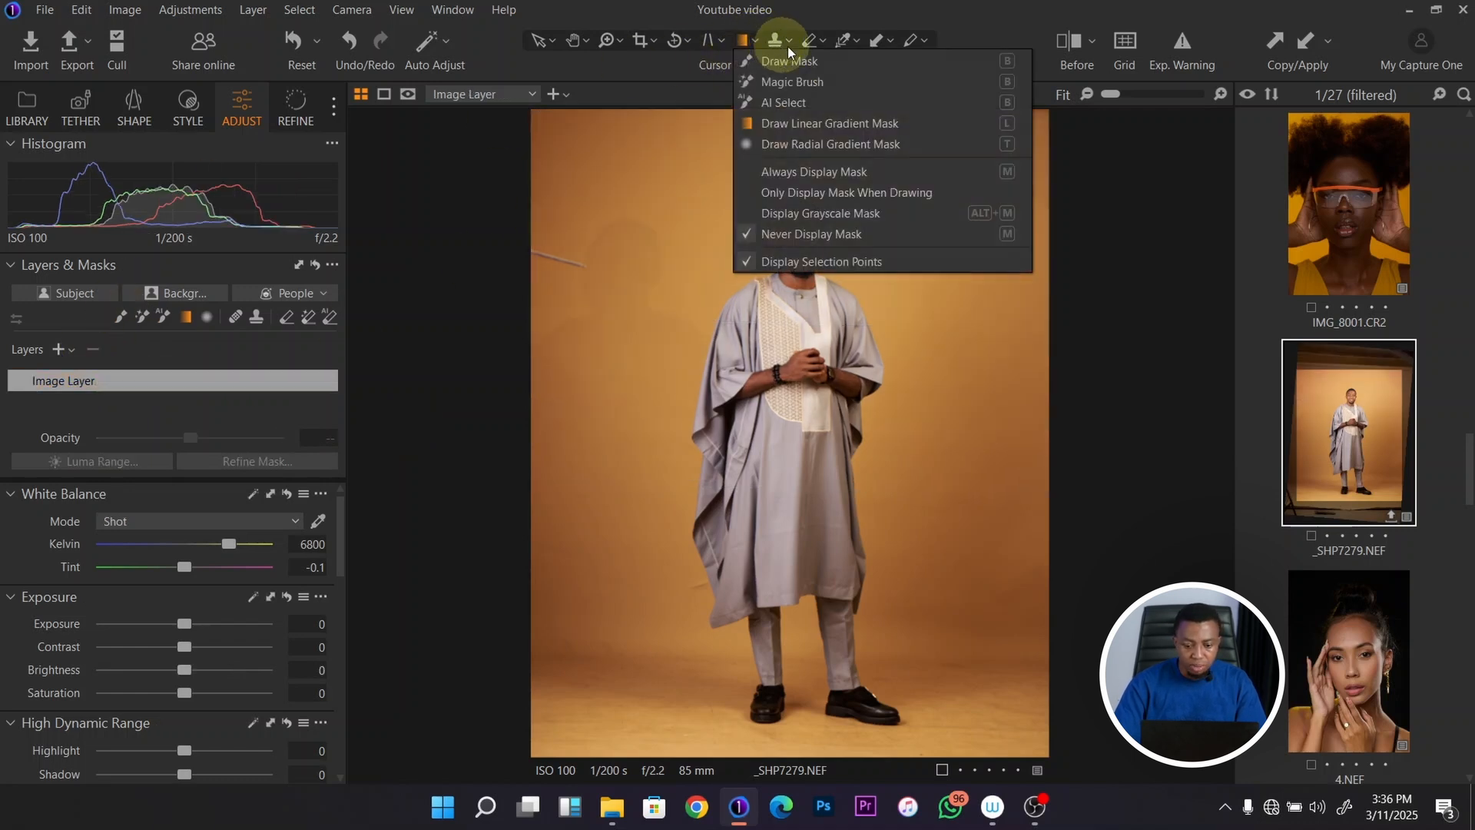
left_click(807, 144)
left_click(807, 384)
left_click_drag(807, 384, 901, 497)
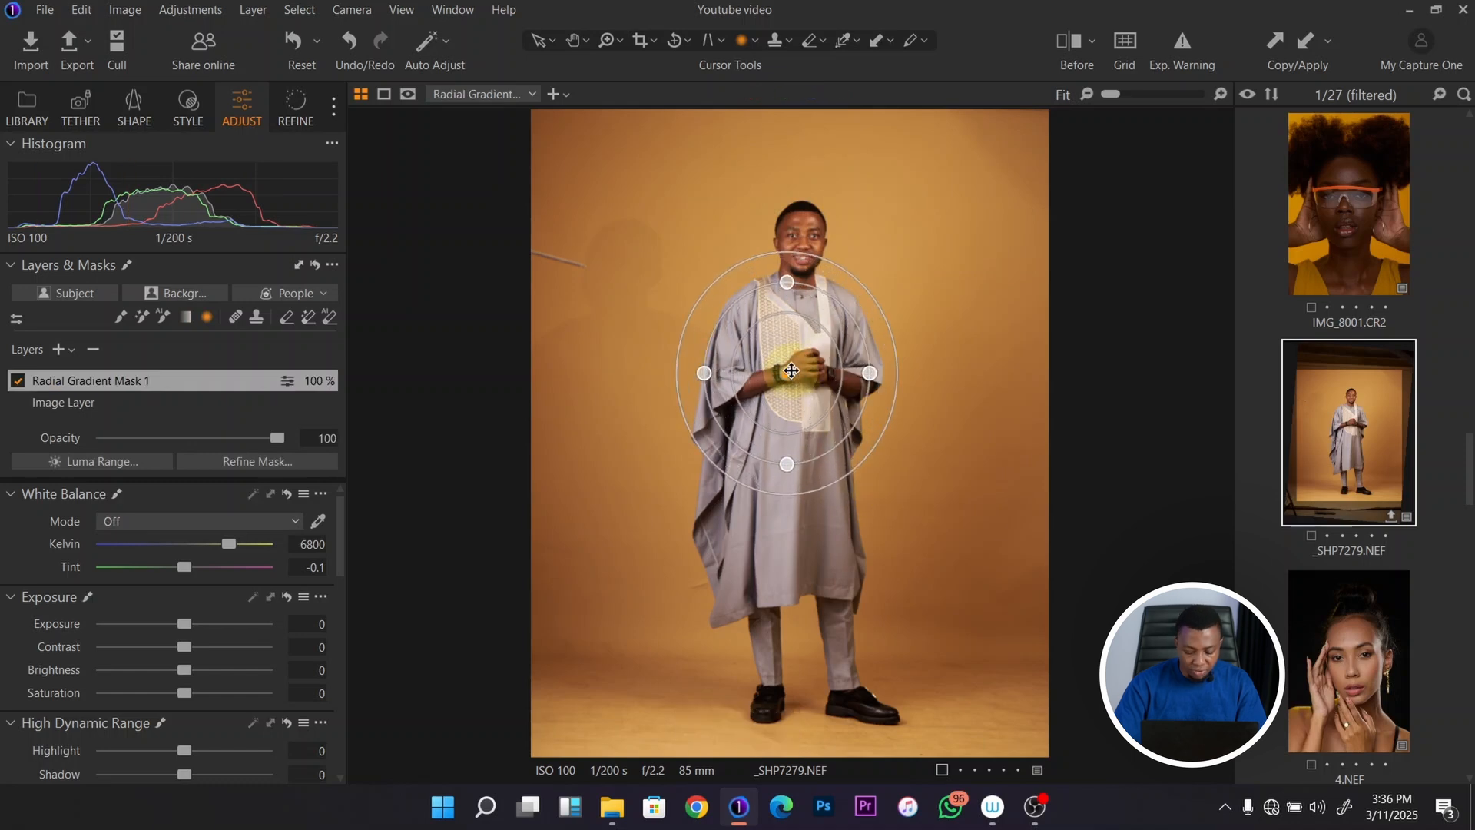
Step: Move the radial gradient mask onto the man's face and shrink it to surround his head and chest
key("ctrl+plus")
left_click_drag(790, 297, 722, 214)
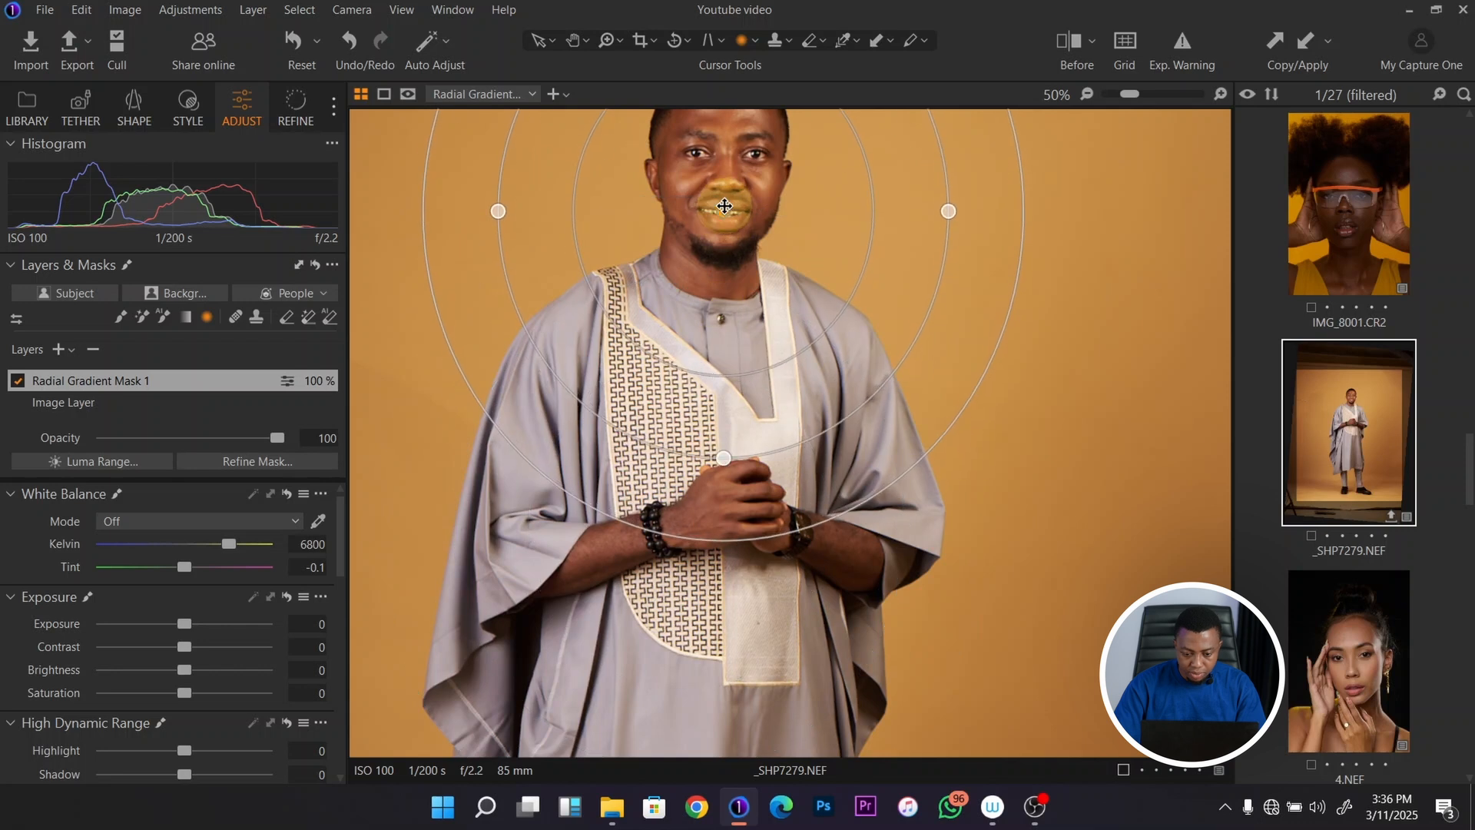
key("ctrl+minus")
key("ctrl+minus")
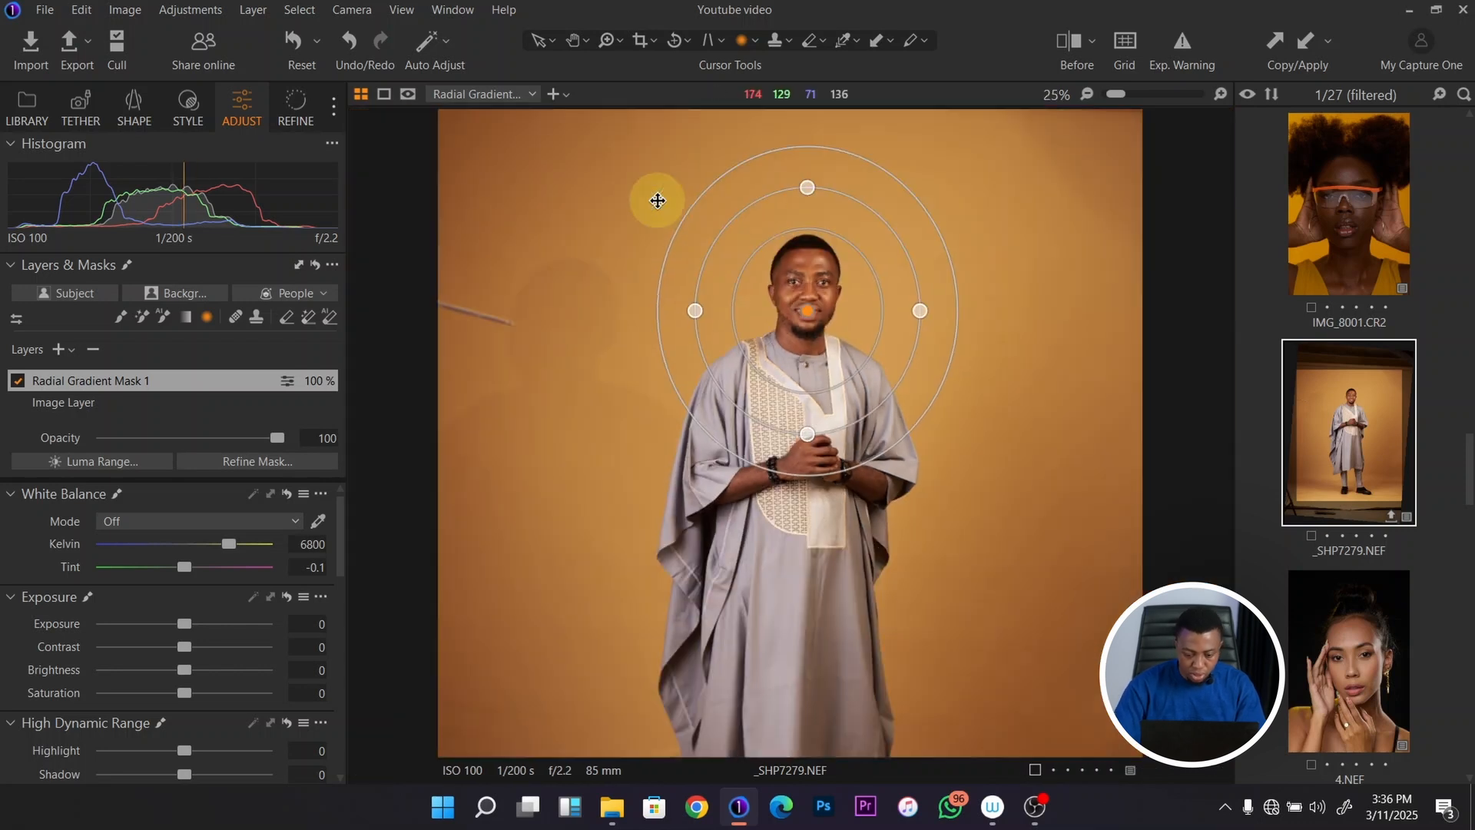
left_click_drag(809, 188, 807, 209)
left_click_drag(922, 323, 907, 322)
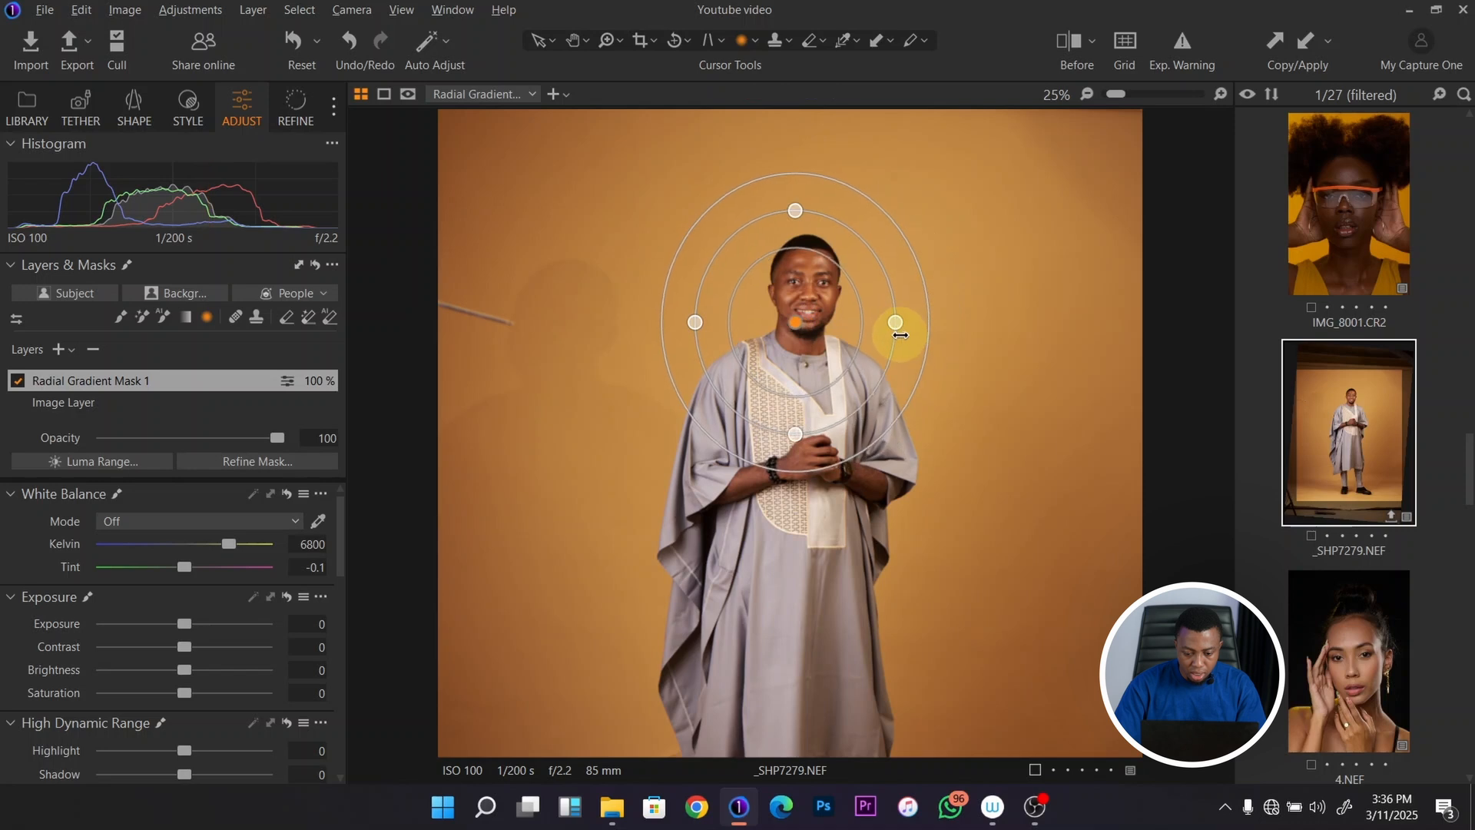
left_click_drag(807, 323, 807, 315)
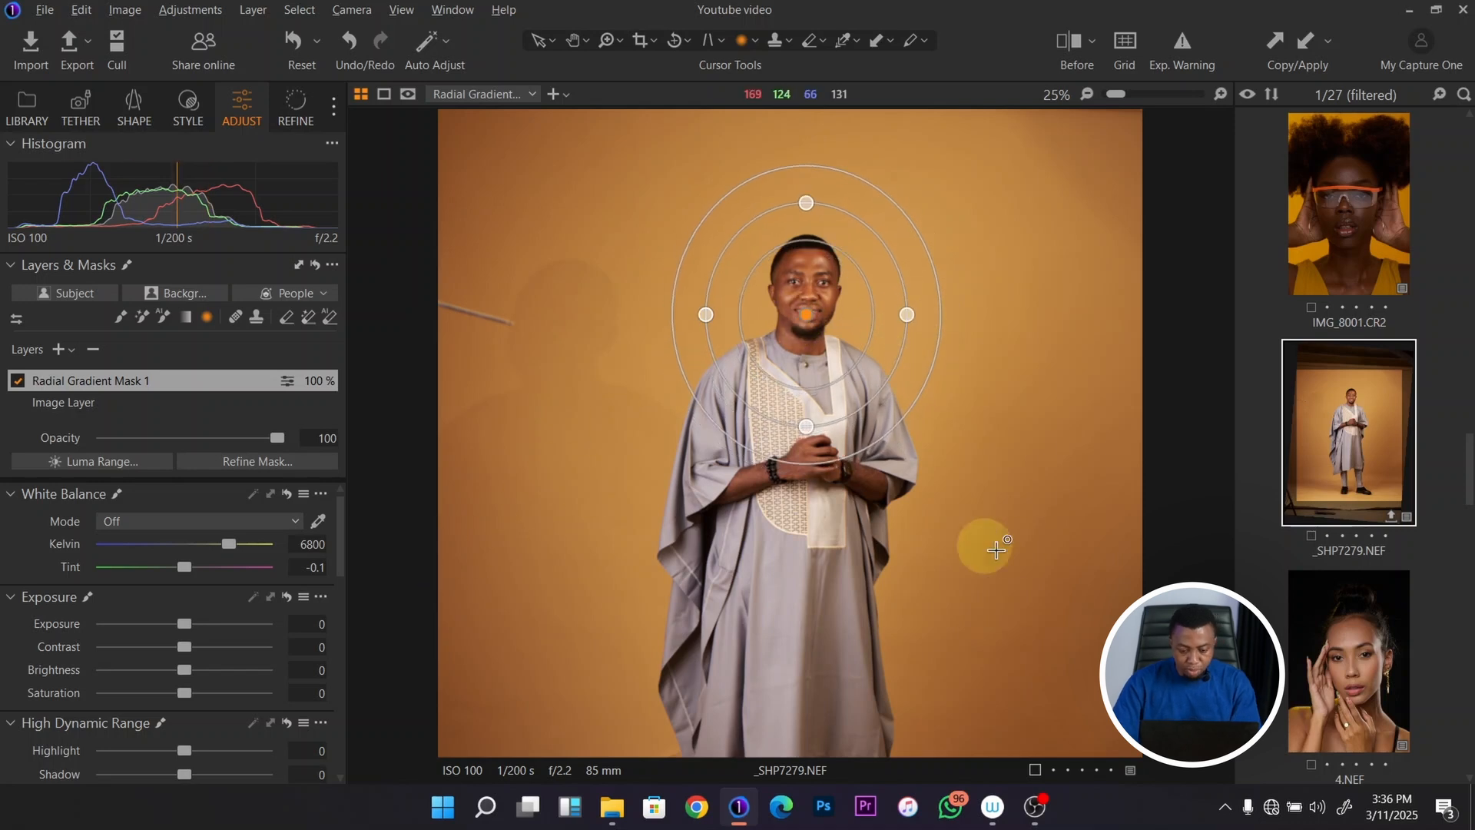
Step: Check the radial mask's coverage, try a brightness of 50 on it, and undo that brightness change
key("m")
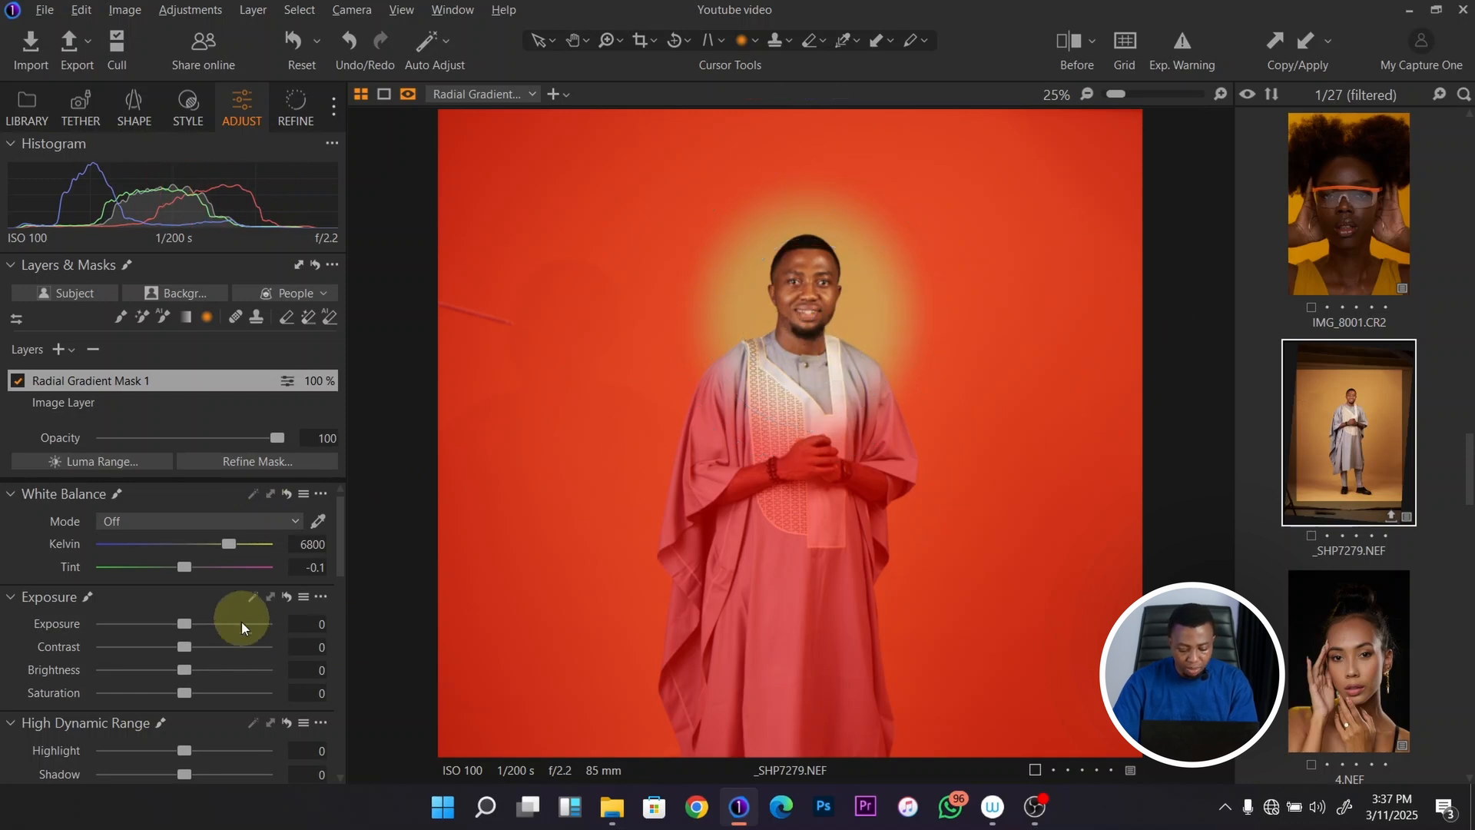
key("m")
left_click_drag(184, 670, 277, 667)
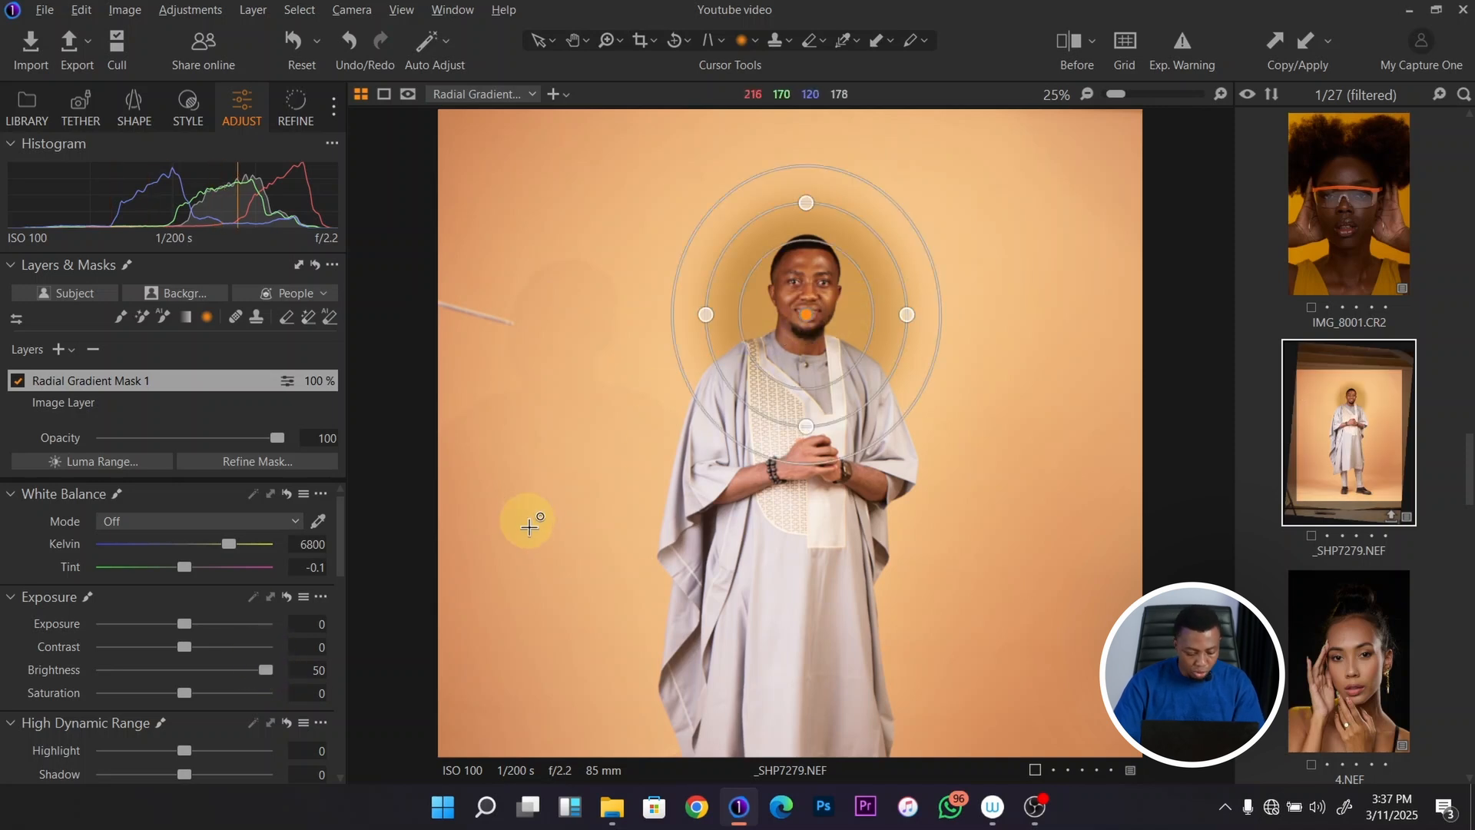
key("ctrl+z")
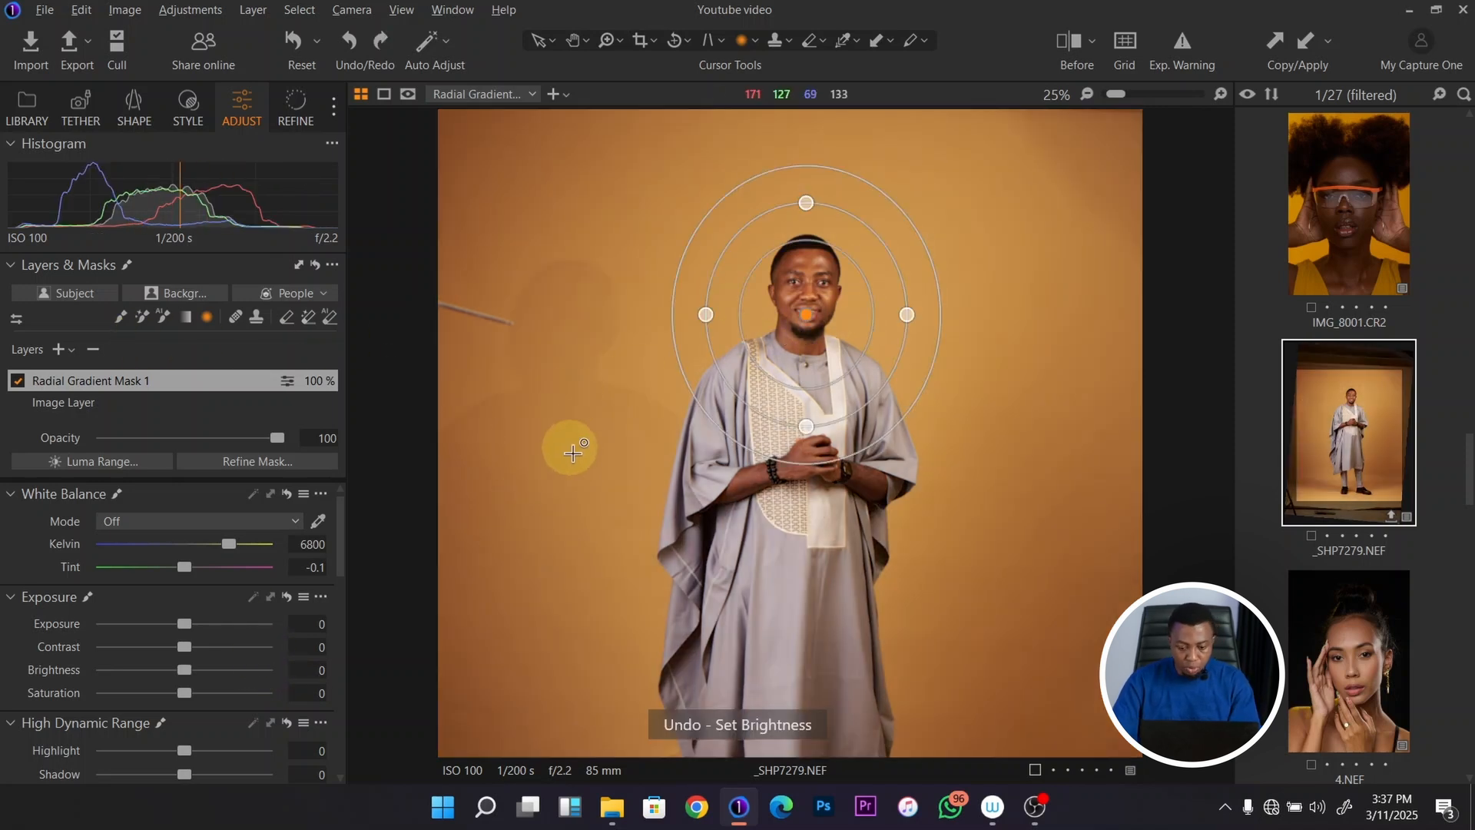
Step: Display the radial gradient mask and invert it so it covers the area around the man's face
key("m")
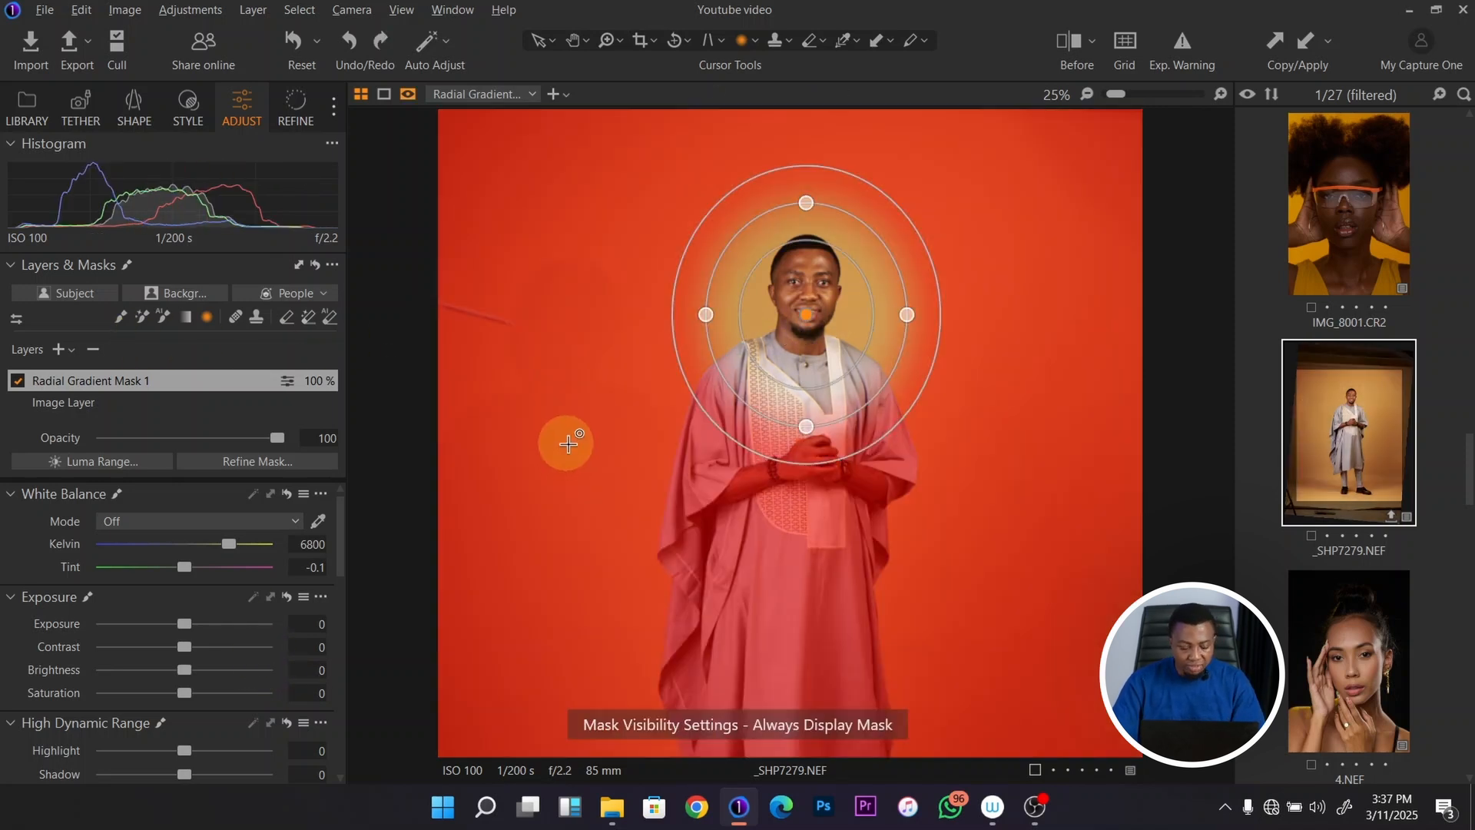
right_click(164, 381)
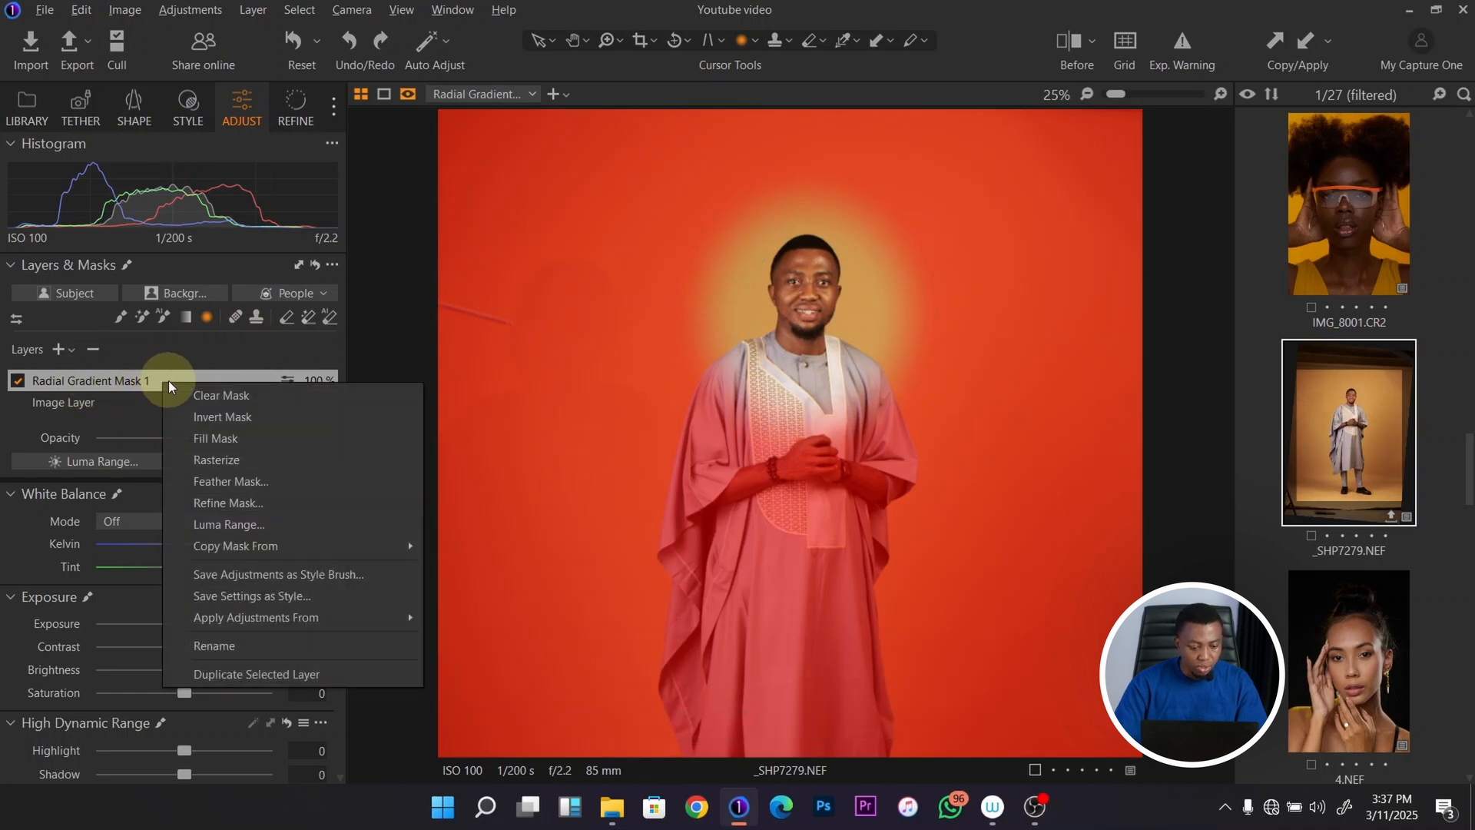
left_click(237, 416)
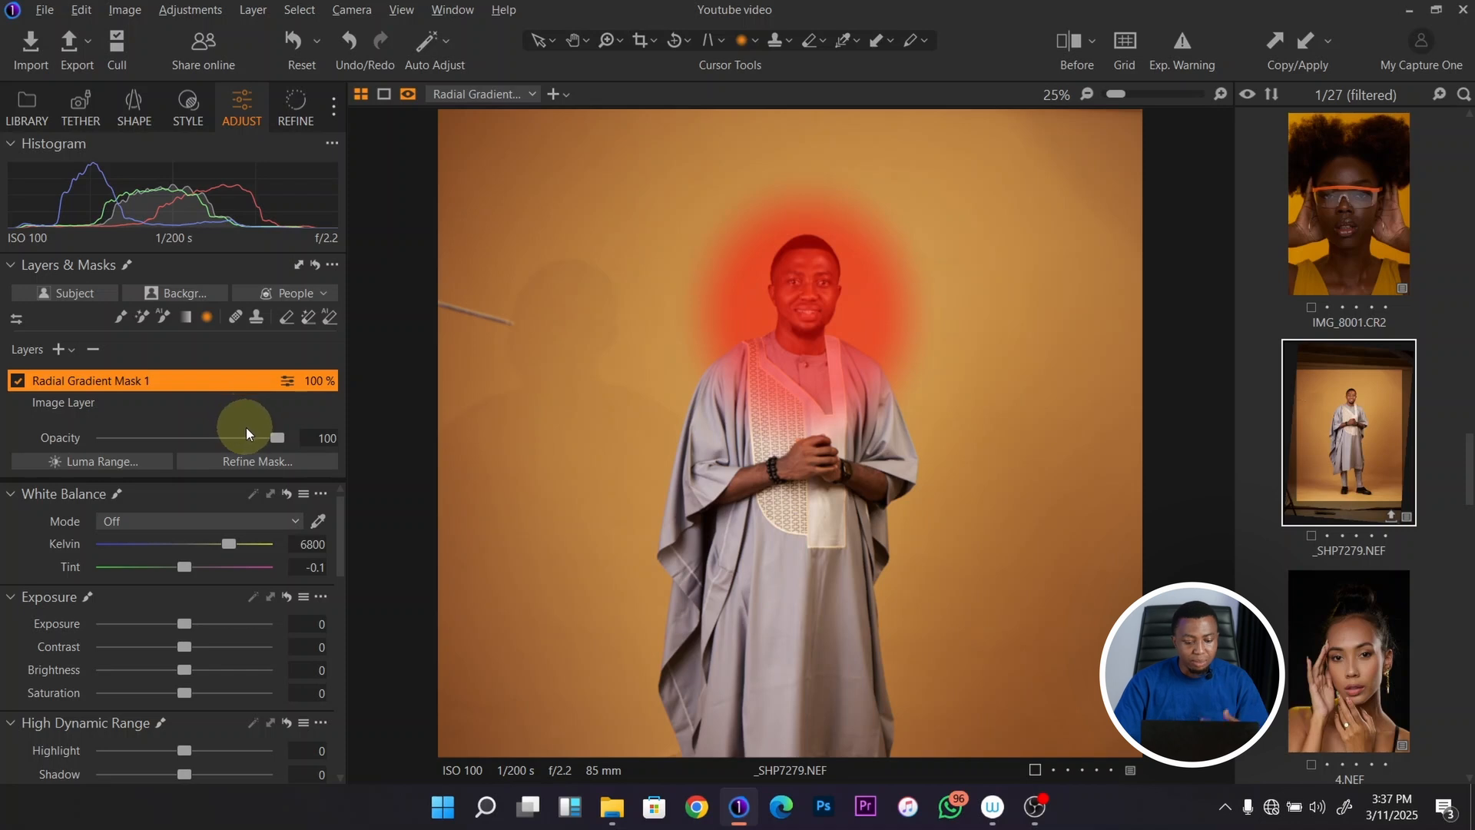
Step: Hide the mask overlay, try brightness 29 inside the radial gradient, and remove its layer
key("m")
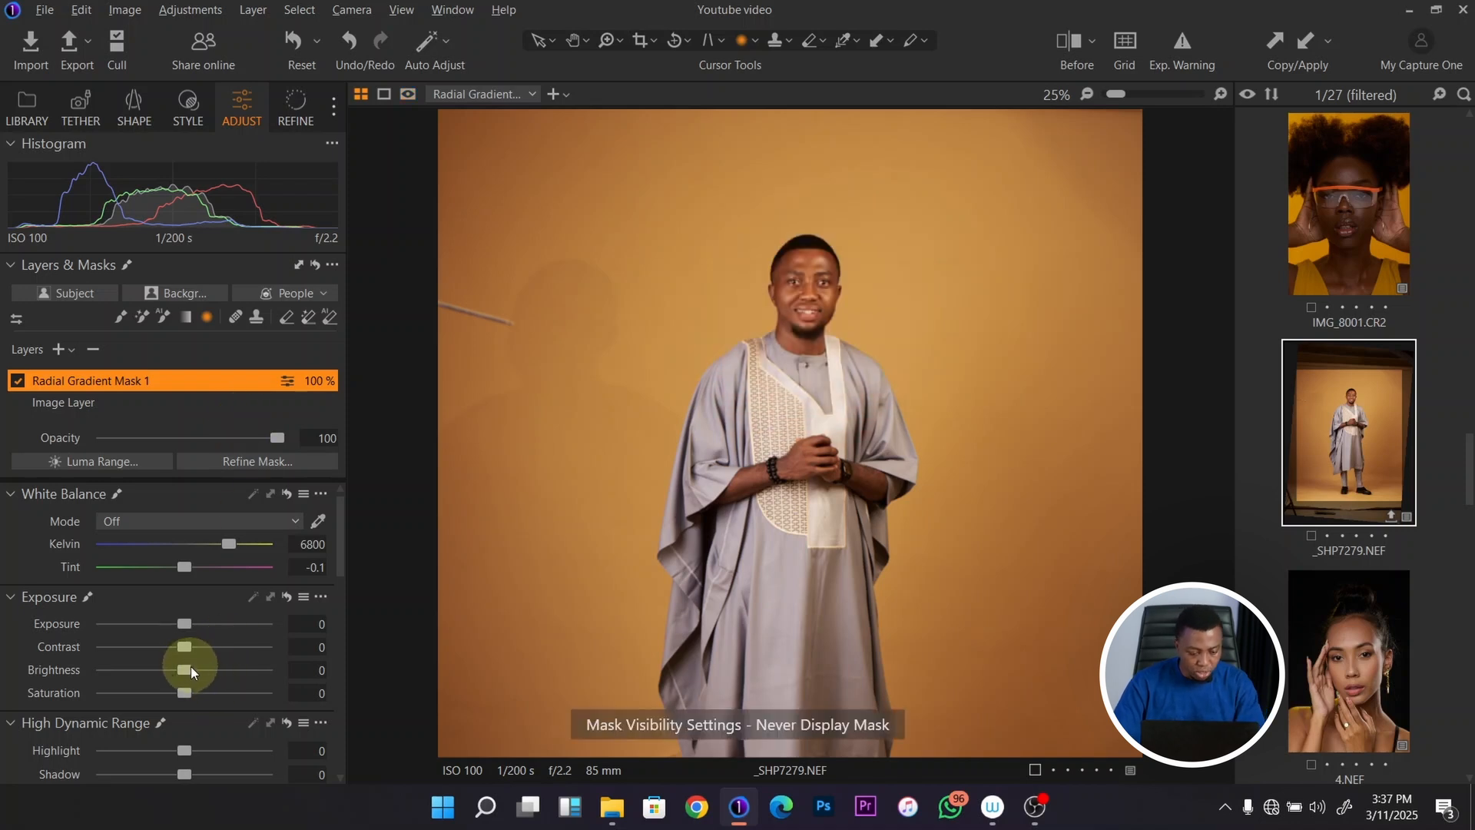
left_click_drag(191, 670, 231, 669)
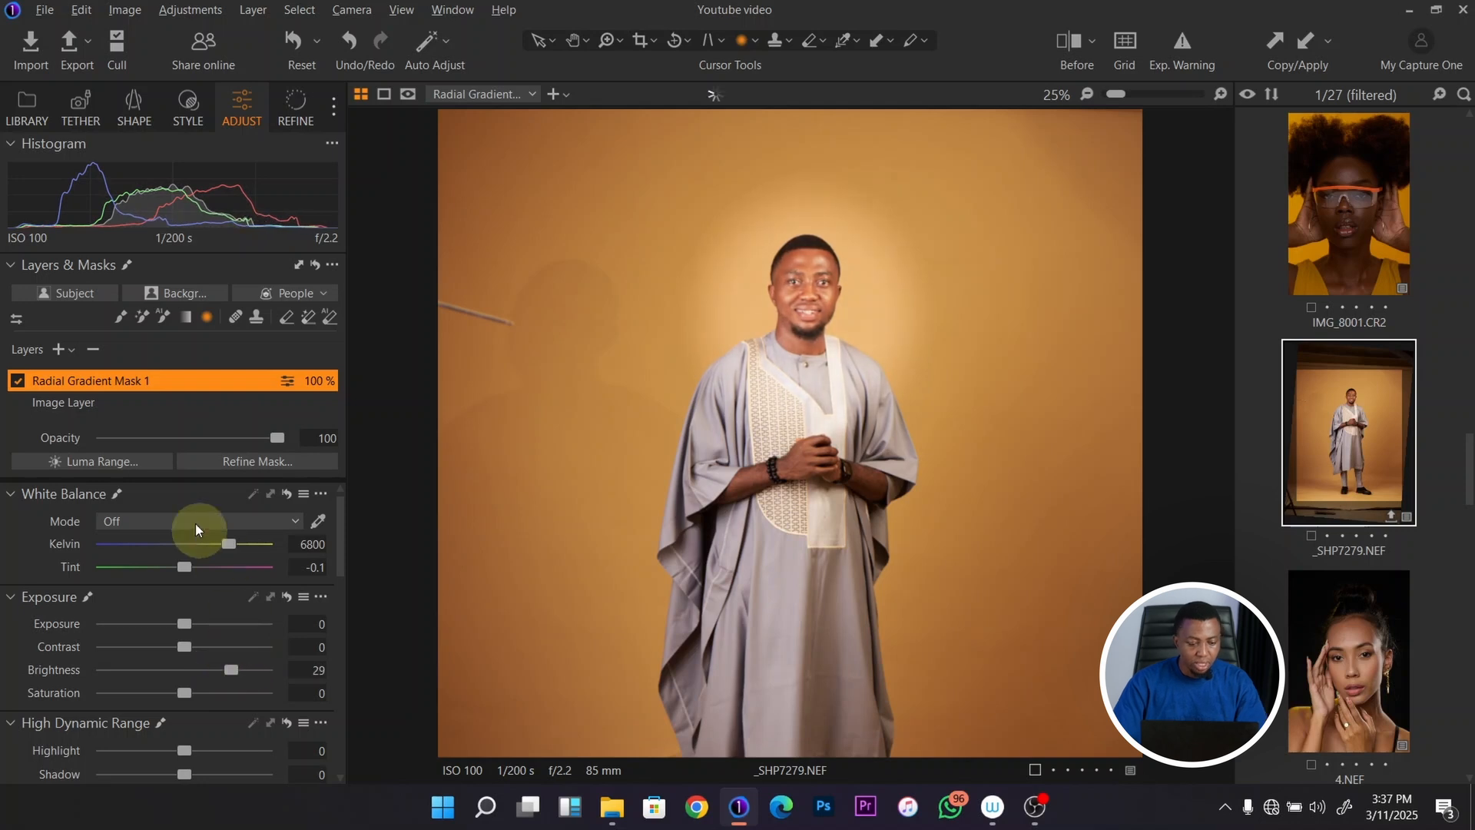
left_click(93, 351)
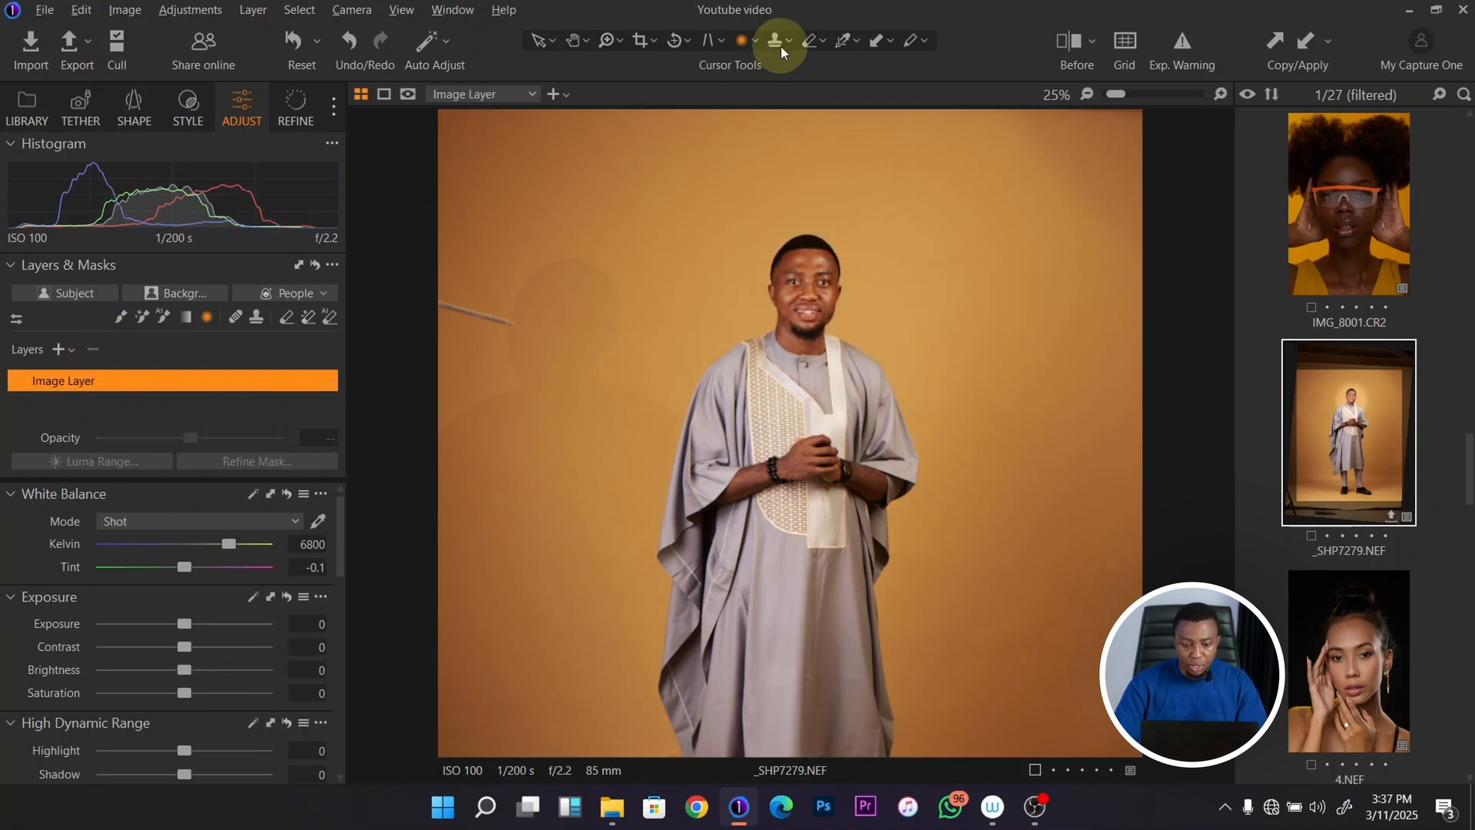
left_click(753, 39)
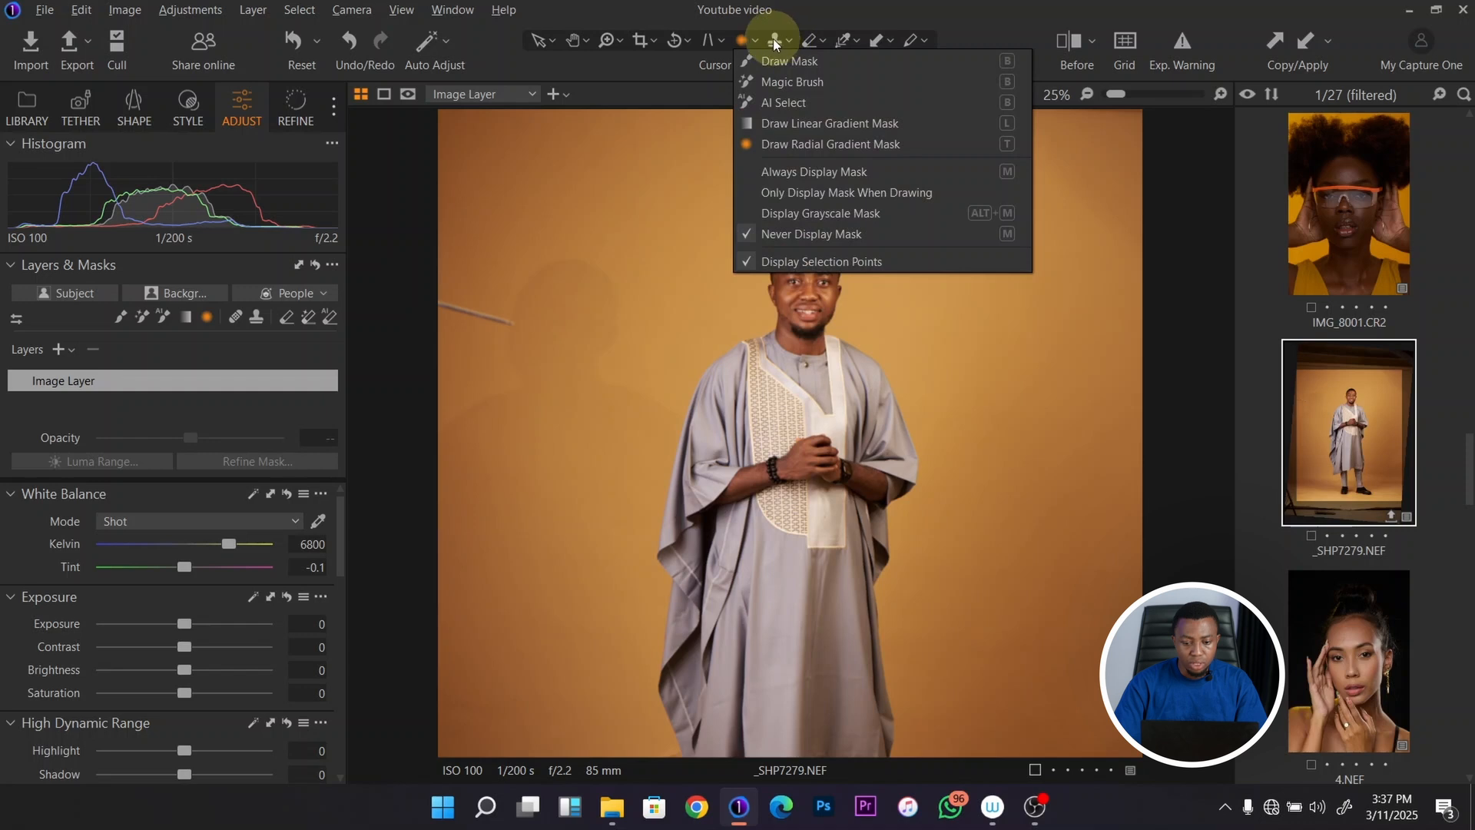
left_click(772, 42)
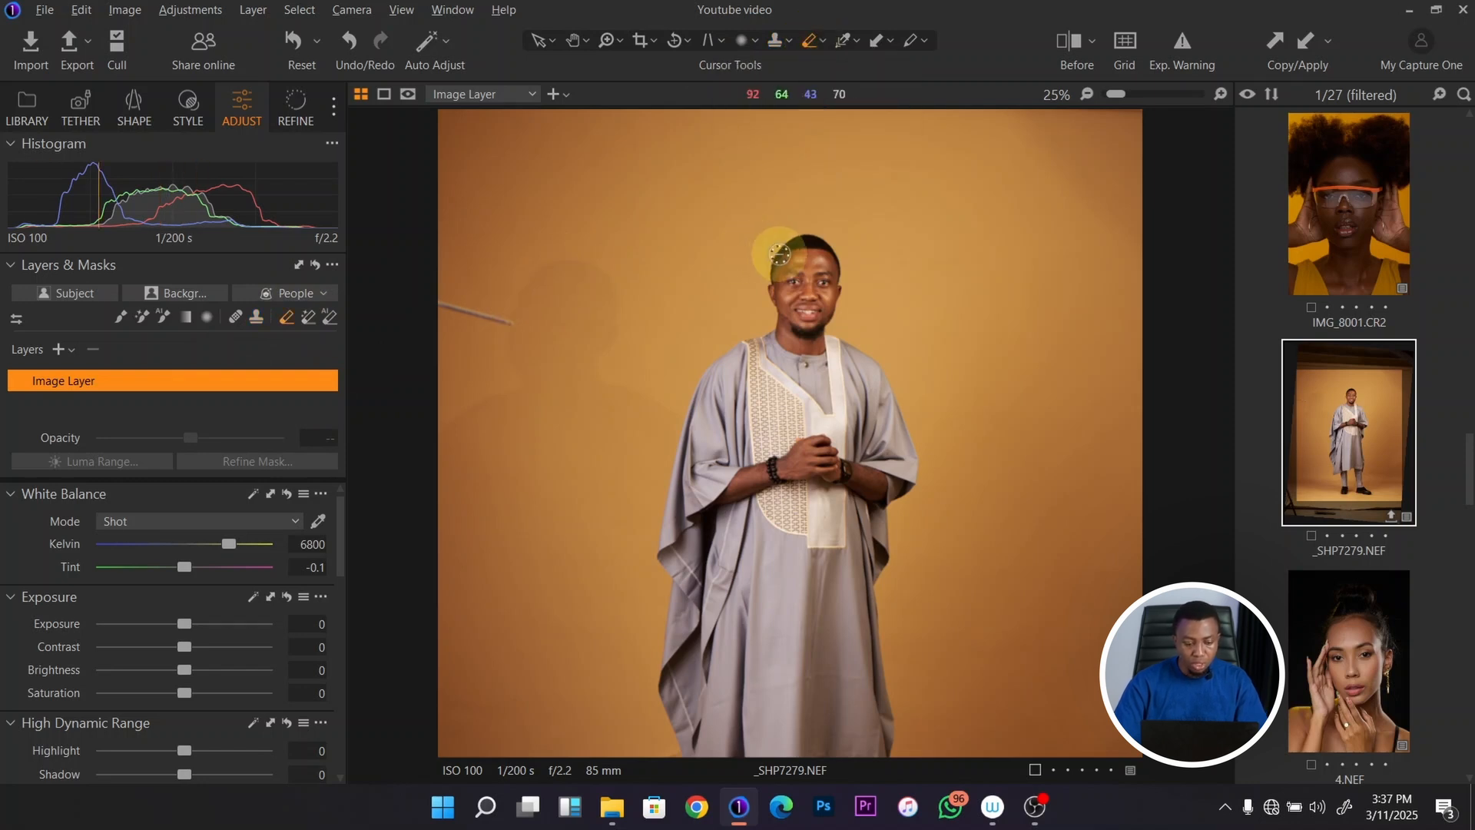
key("a")
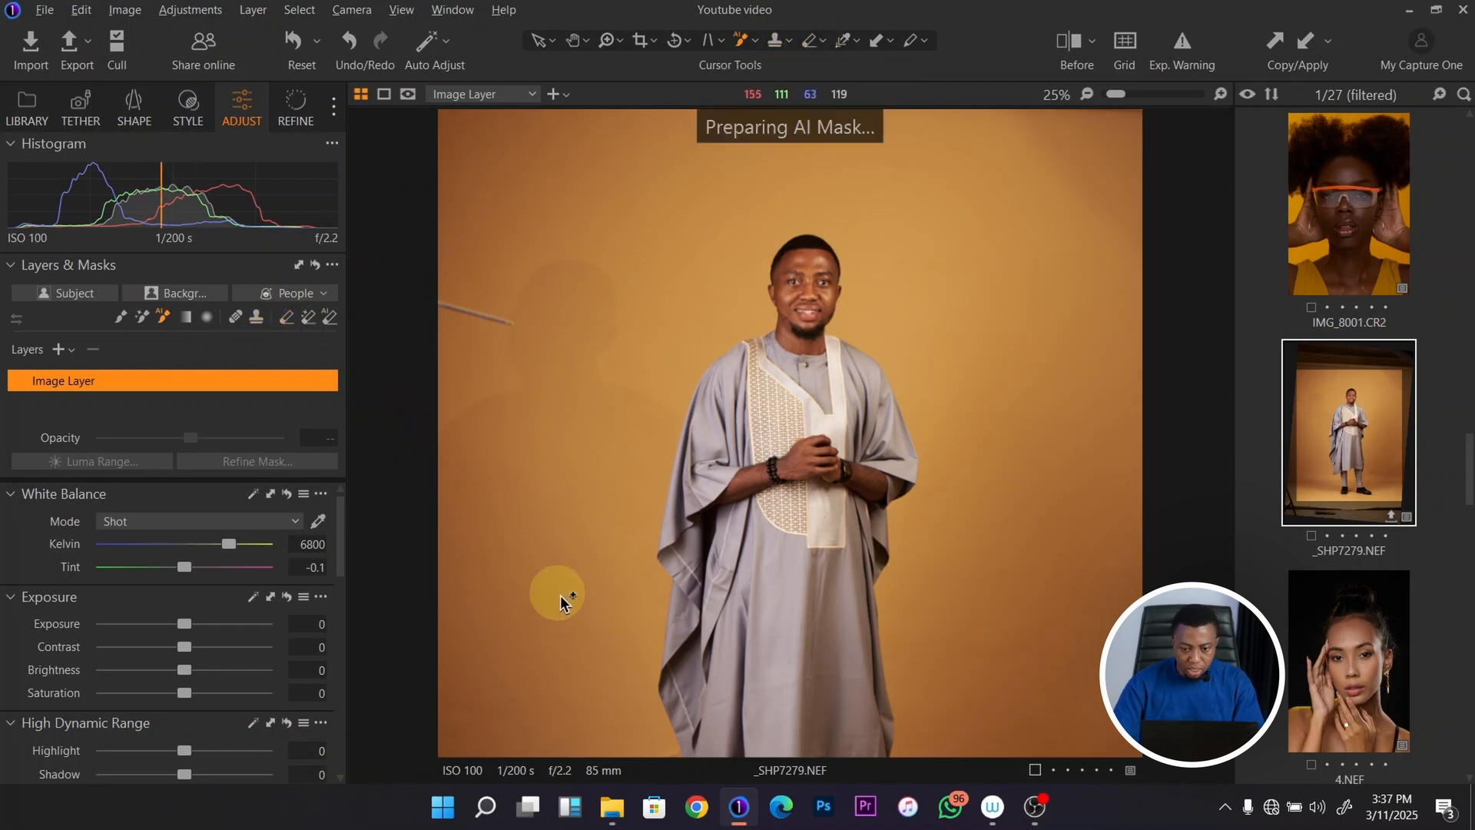
Step: Paint over the man's face and neck with the Draw Mask brush on a new layer
left_click(754, 38)
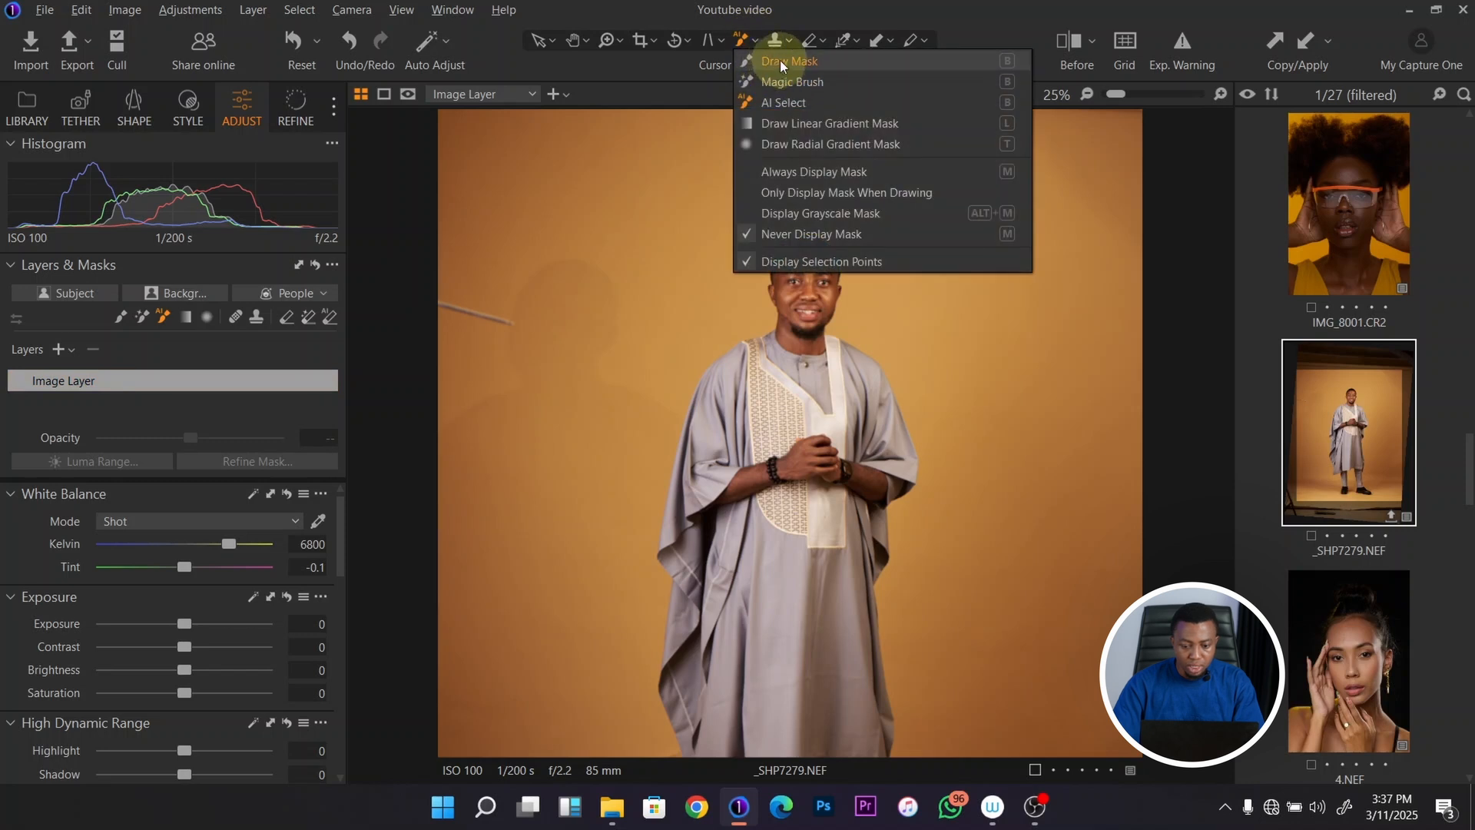
left_click(781, 60)
scroll(790, 264, "up", 1)
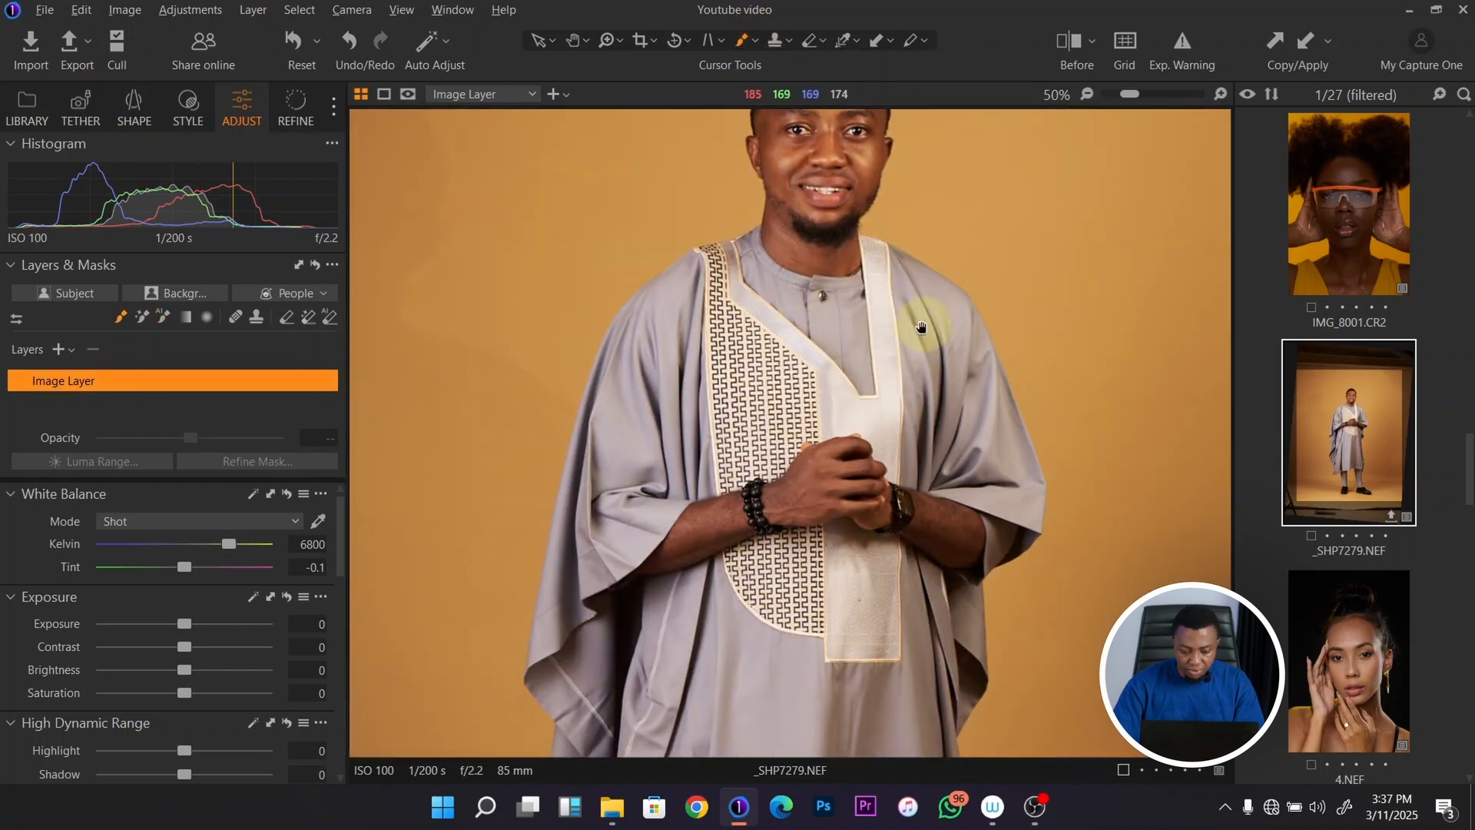
left_click_drag(895, 359, 823, 573)
mouse_move(739, 336)
left_mouse_down()
mouse_move(770, 348)
mouse_move(776, 314)
mouse_move(789, 372)
mouse_move(748, 434)
mouse_move(715, 358)
mouse_move(694, 384)
mouse_move(725, 478)
mouse_move(655, 447)
mouse_move(660, 424)
mouse_move(635, 444)
mouse_move(664, 434)
mouse_move(670, 409)
mouse_move(673, 426)
mouse_move(677, 396)
mouse_move(671, 433)
mouse_move(649, 446)
mouse_move(658, 412)
left_mouse_up()
Step: Display the brush mask, try the mask eraser on the man's face, and remove the brush mask layer
key("m")
left_click(814, 44)
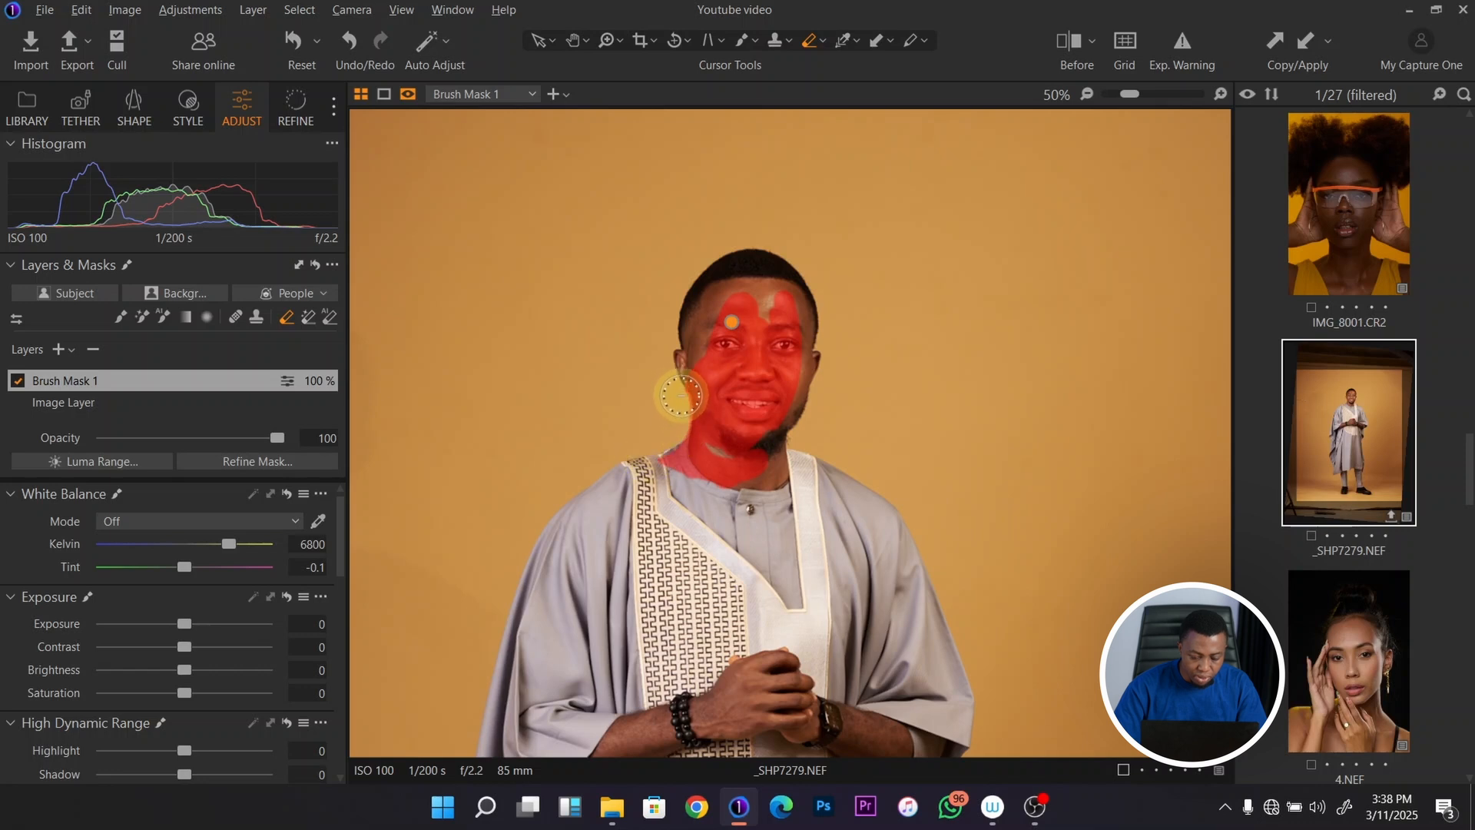
left_click(89, 350)
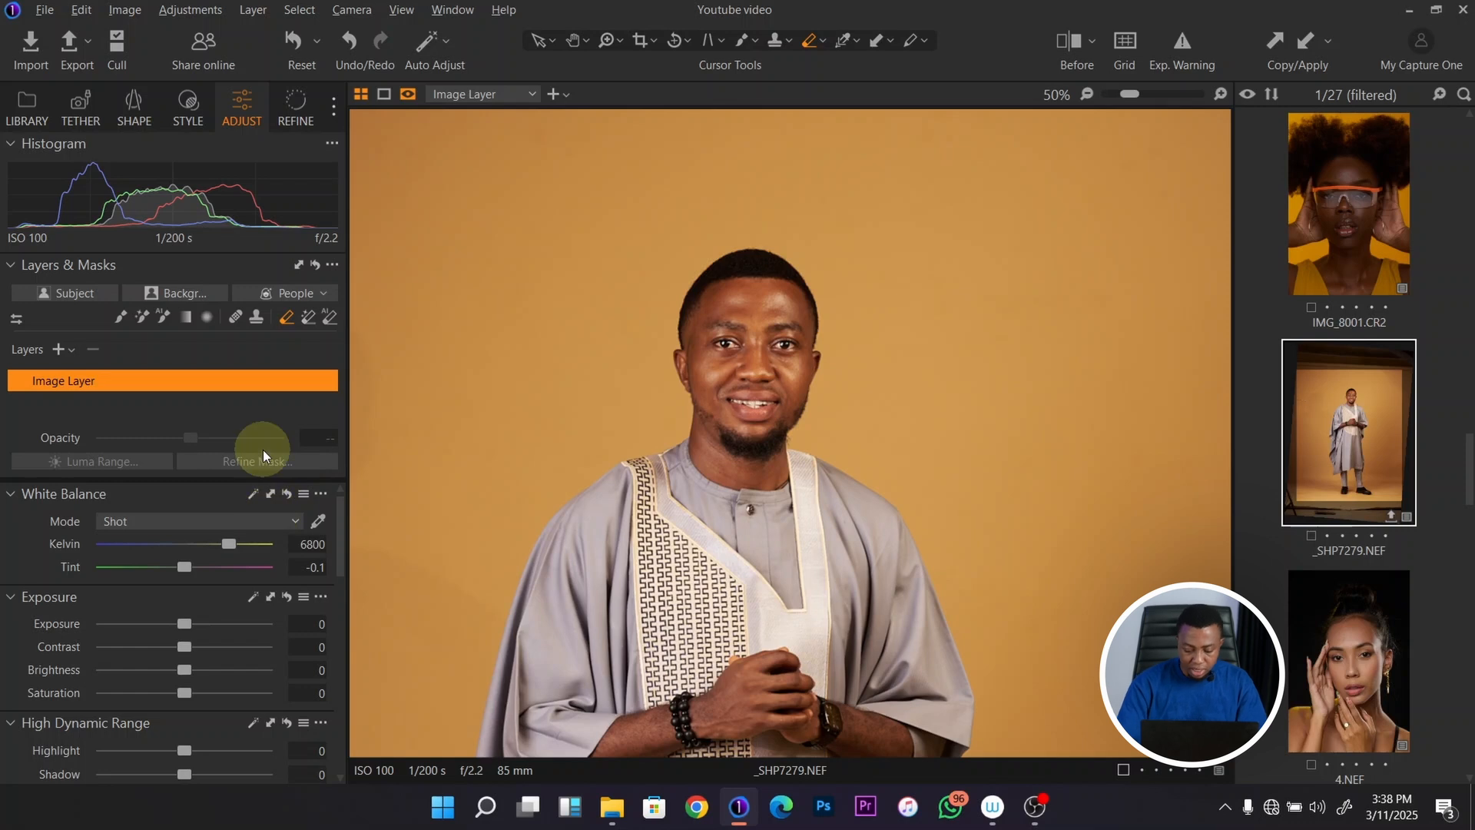
Step: Fit the whole photo in view and lower the white balance Kelvin value to 5127
left_click_drag(1127, 95, 1099, 95)
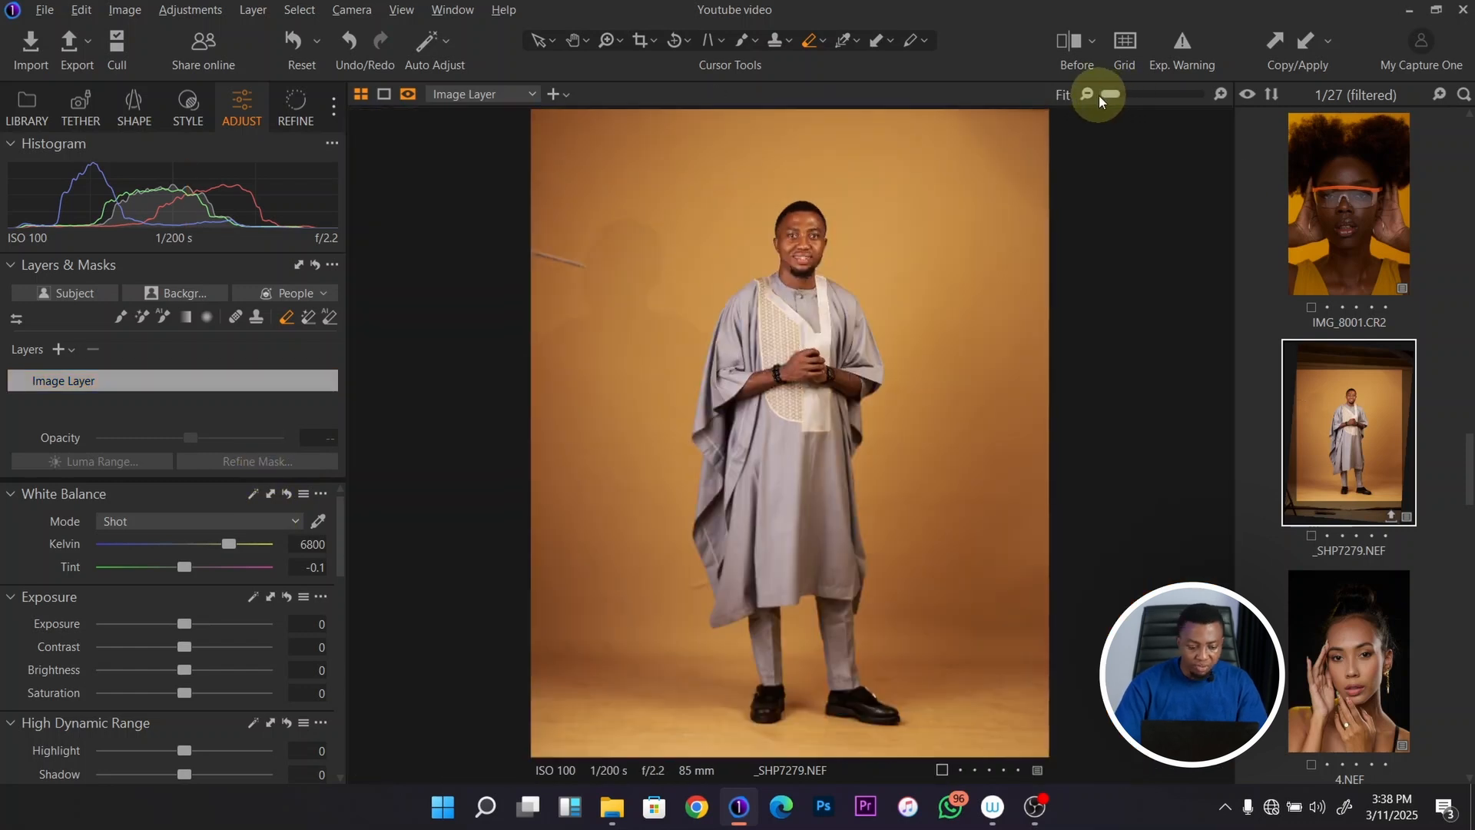
left_click_drag(224, 544, 196, 544)
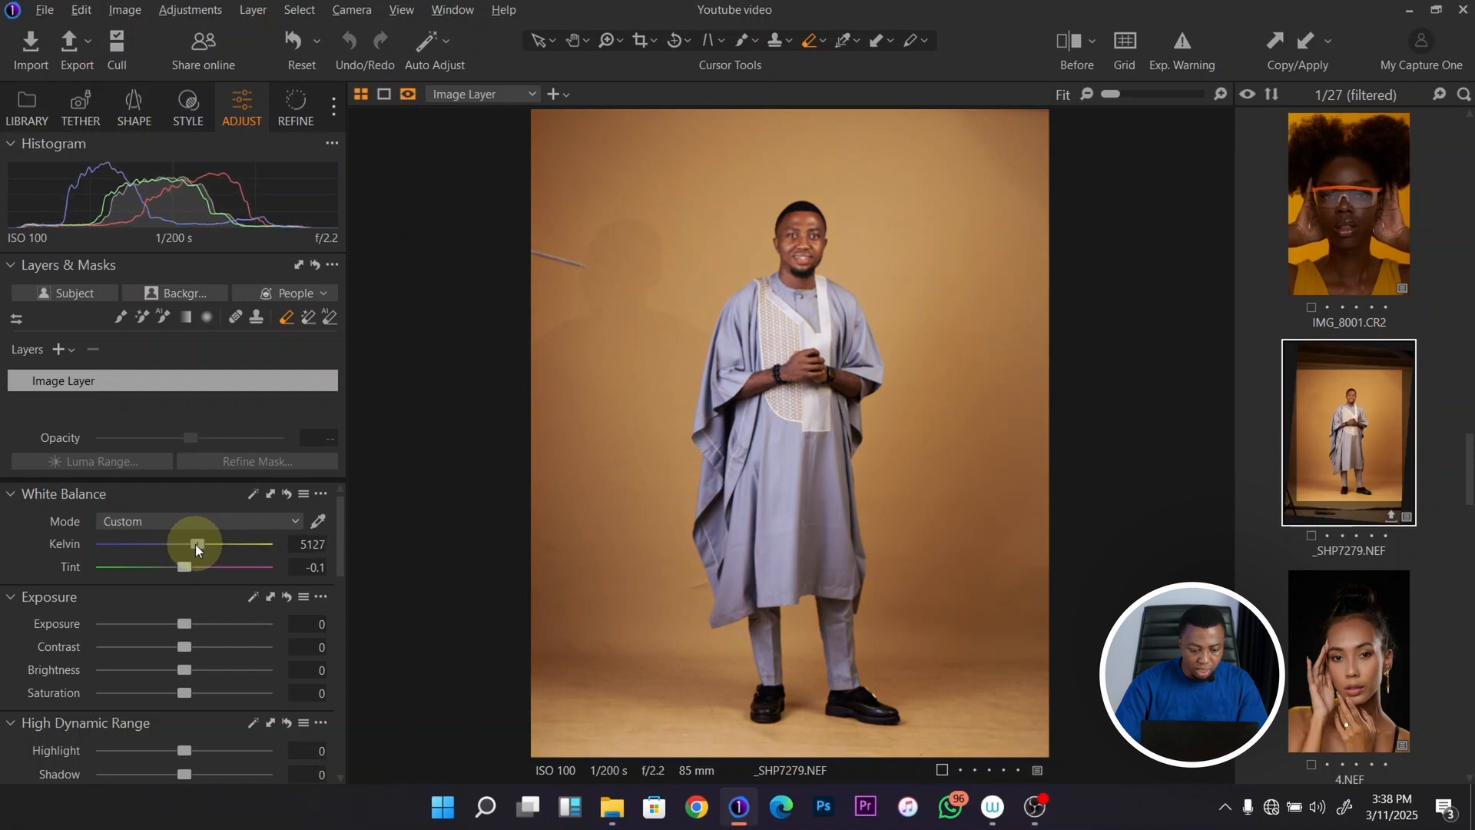
Step: Set the photo's brightness to 11, highlight to -32 and saturation to 19, and copy its adjustments
left_click_drag(184, 670, 200, 673)
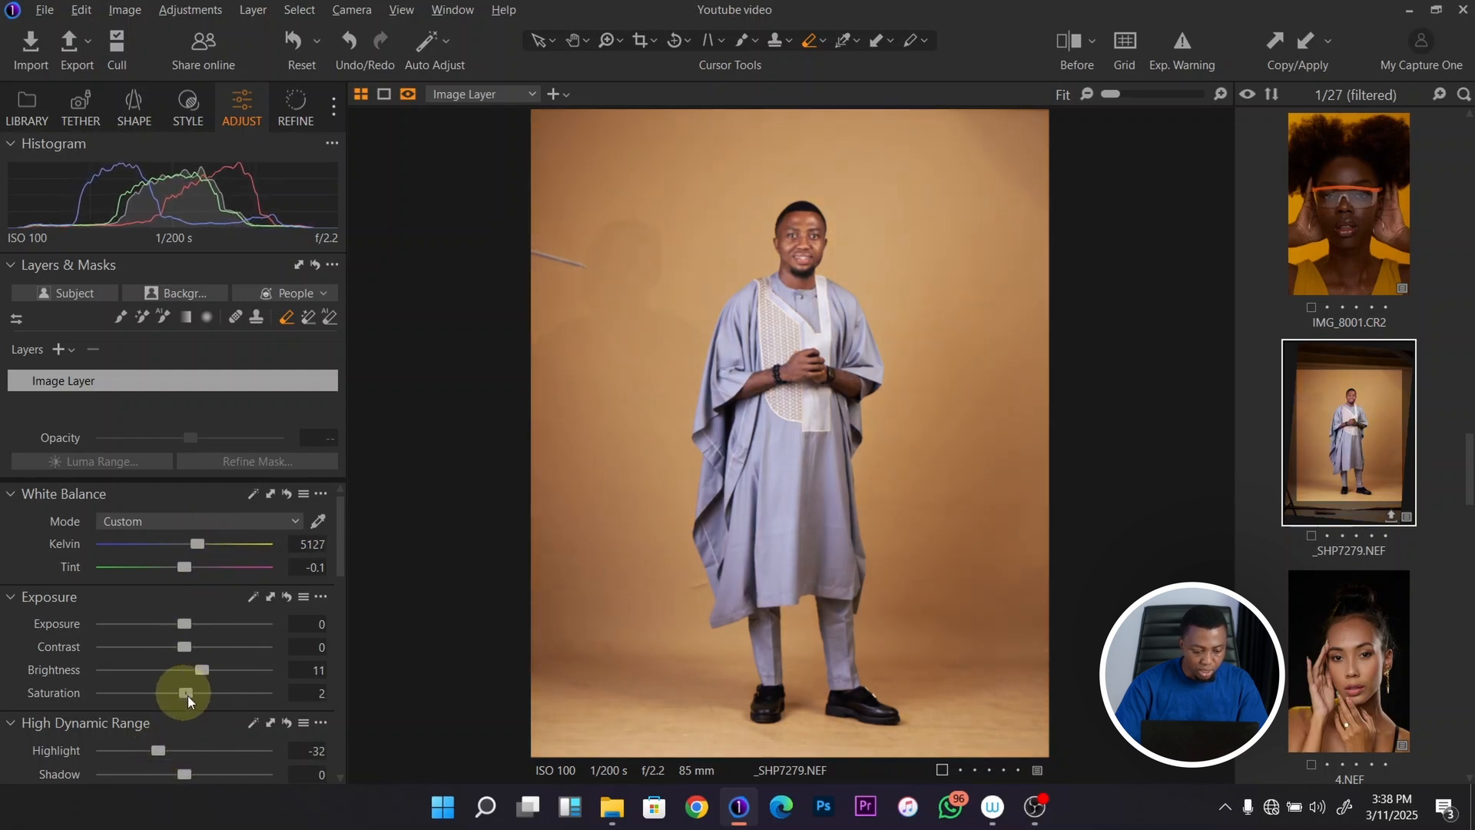
left_click_drag(186, 694, 200, 695)
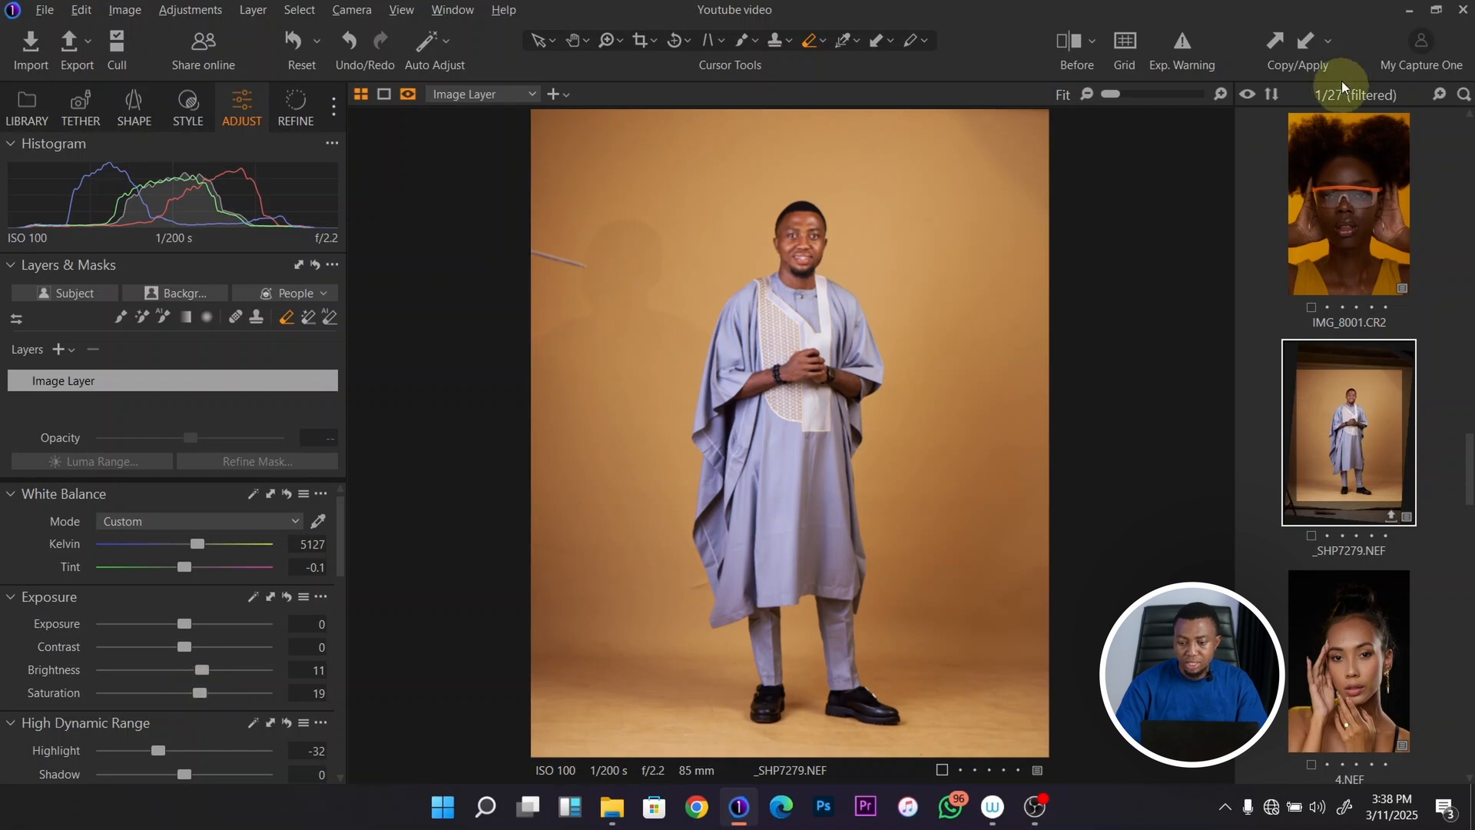
left_click(1278, 38)
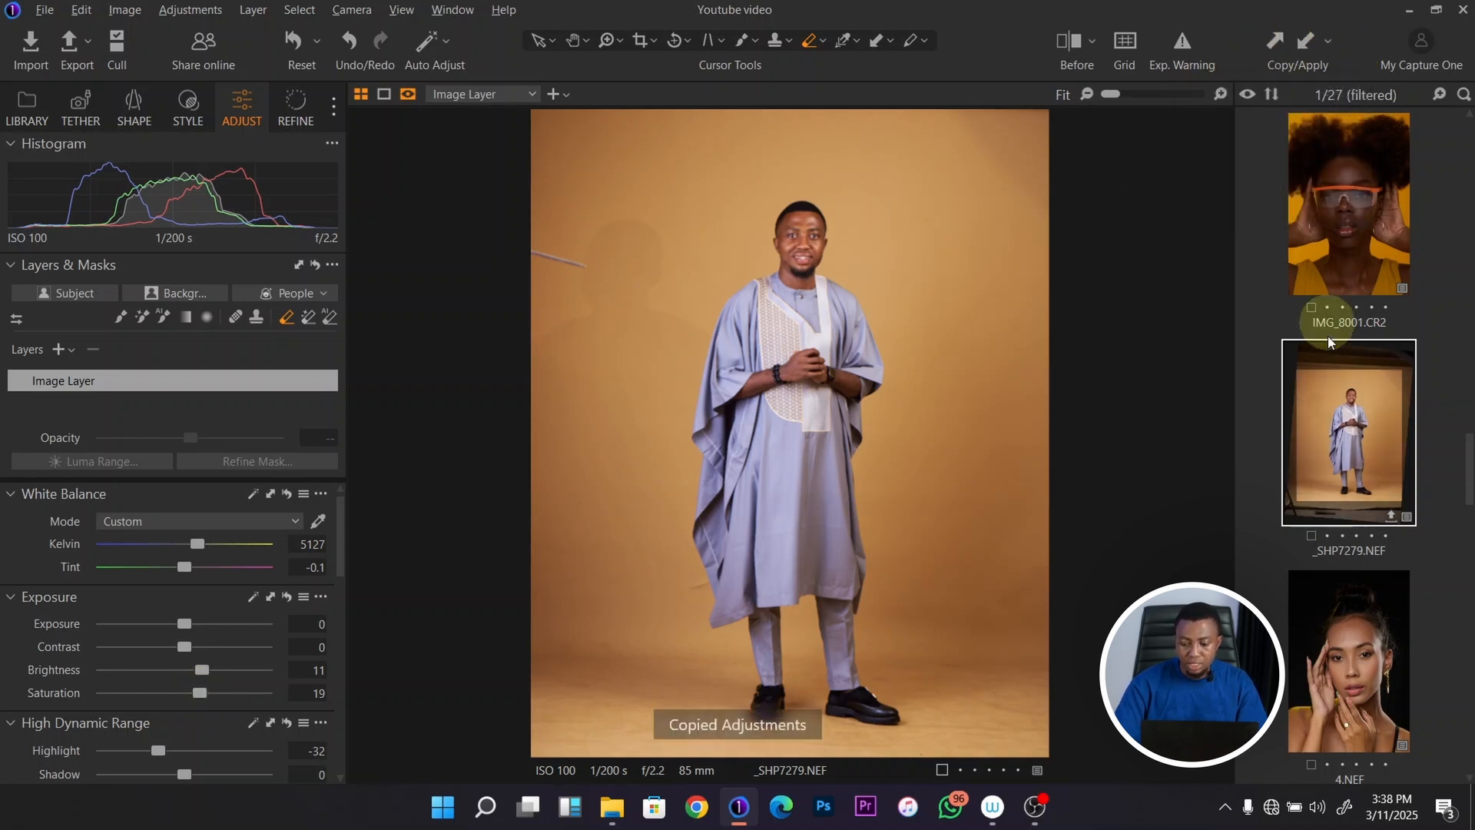
Step: Hide the mask overlay on 4.NEF and apply the copied adjustments to IMG_8001.CR2
left_click(1375, 681)
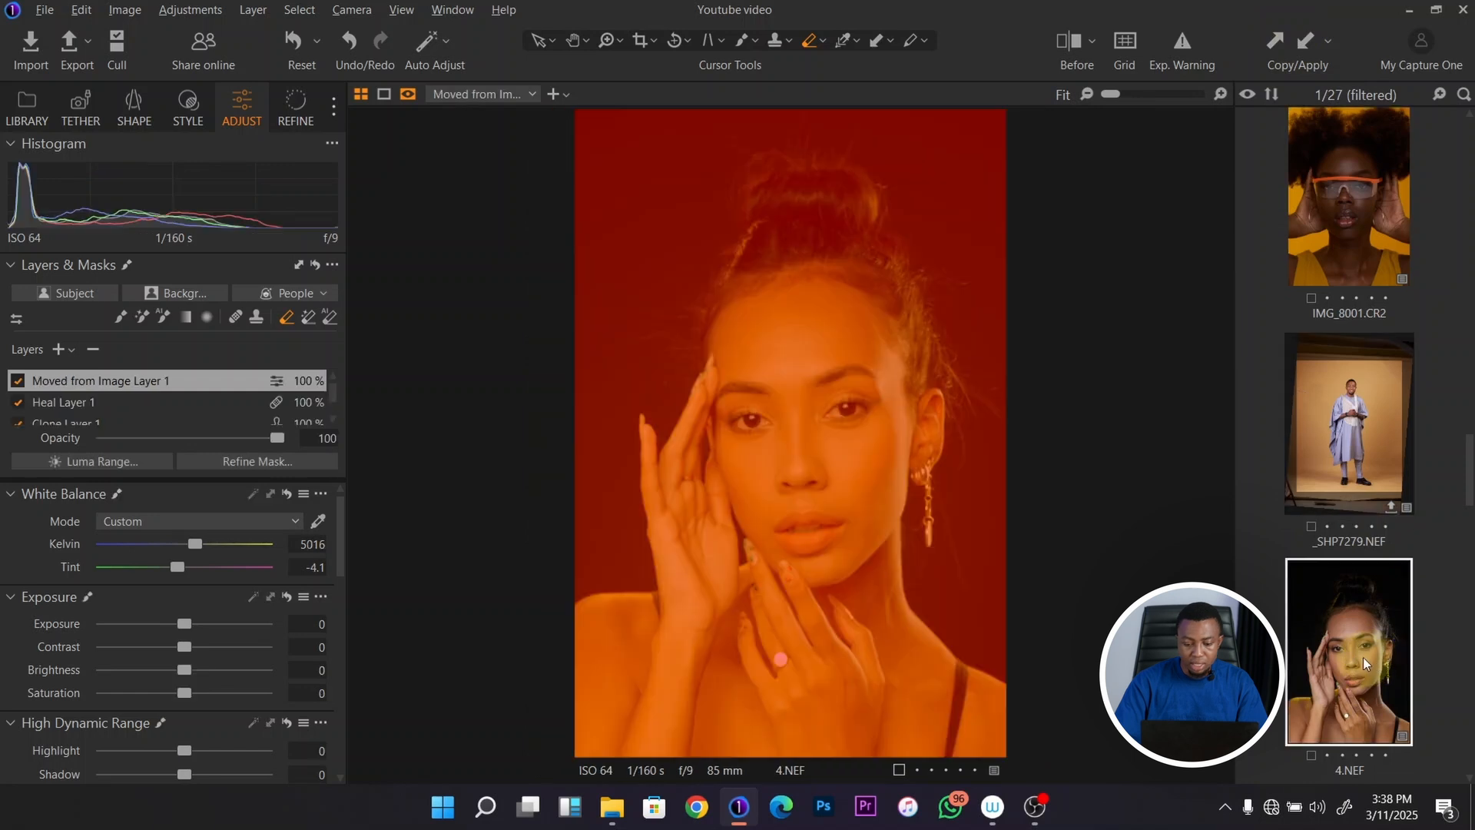
key("m")
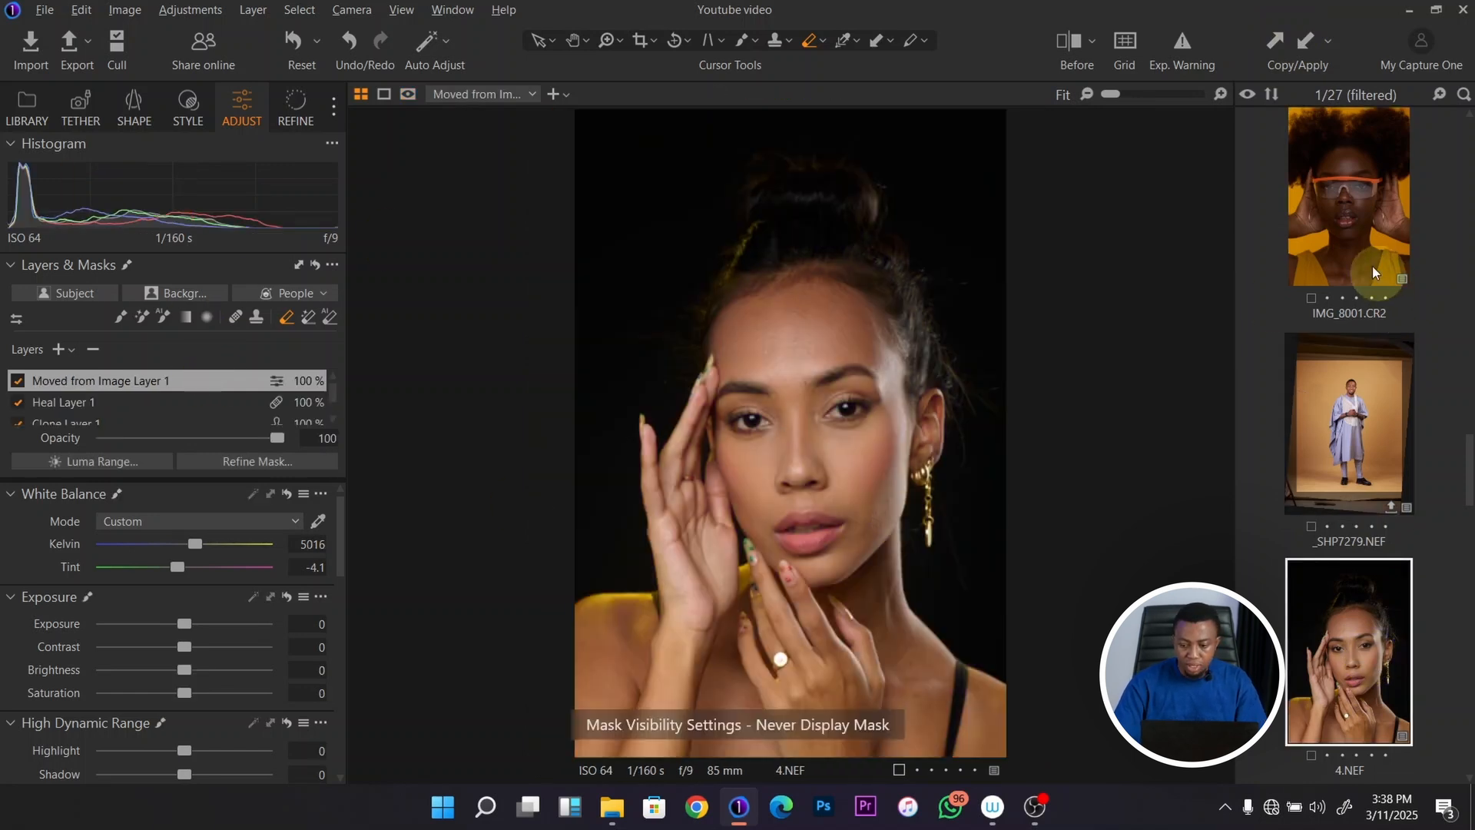
left_click(1353, 225)
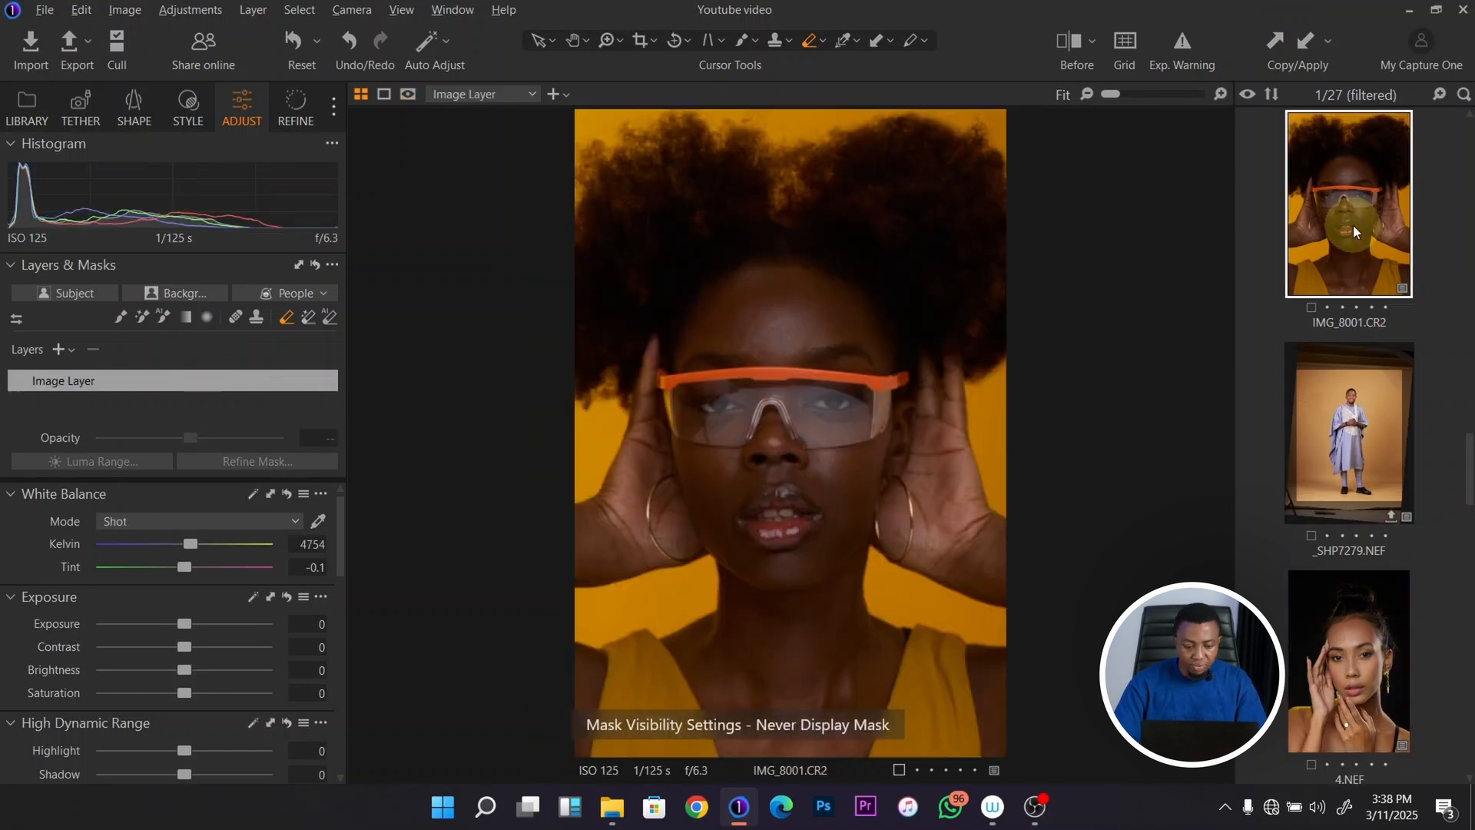
left_click(1303, 42)
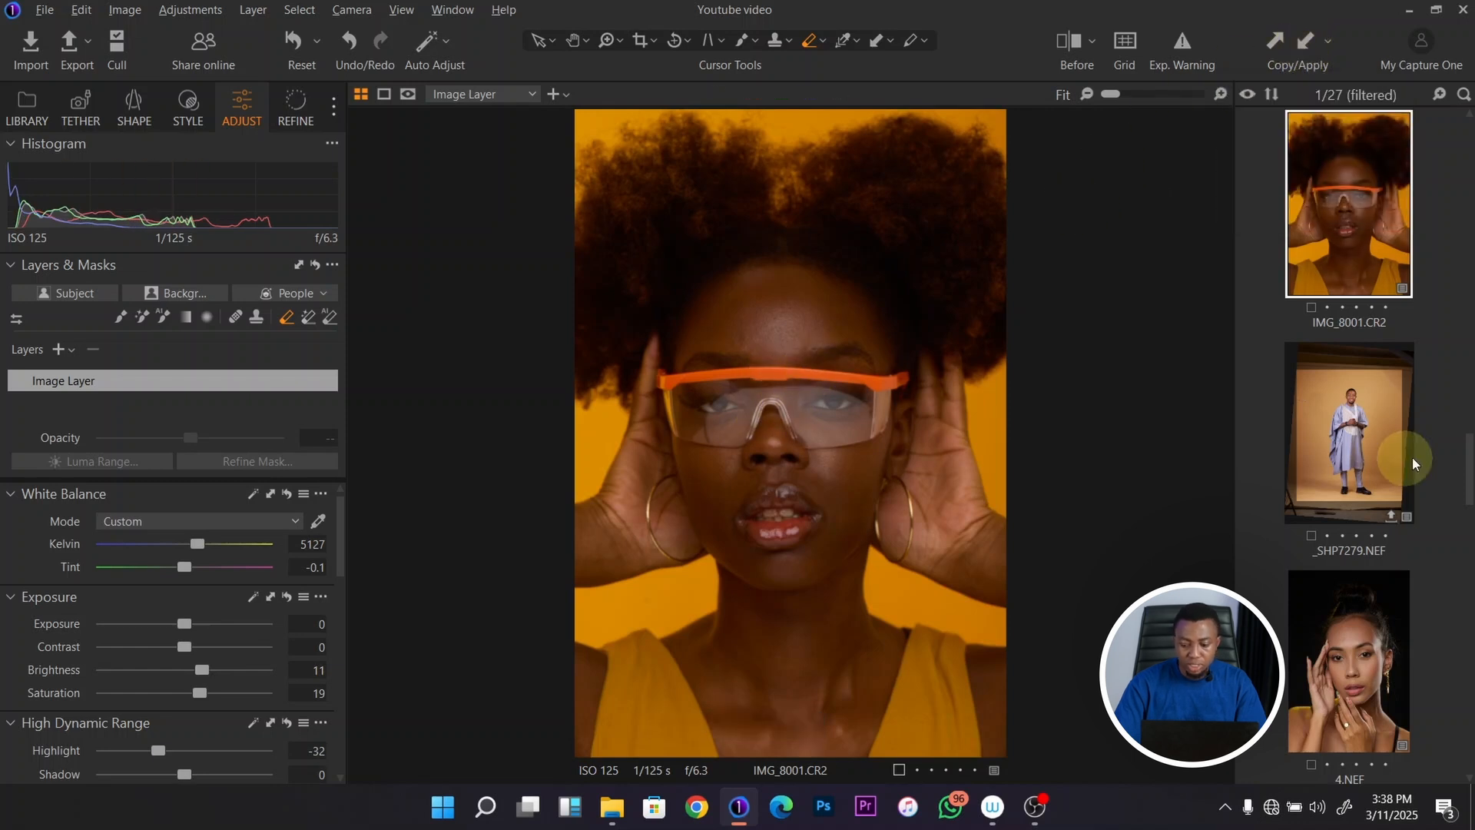
Step: Compare _SHP7279.NEF with its unedited version in the full before view, and return to the edited photo
left_click(1361, 447)
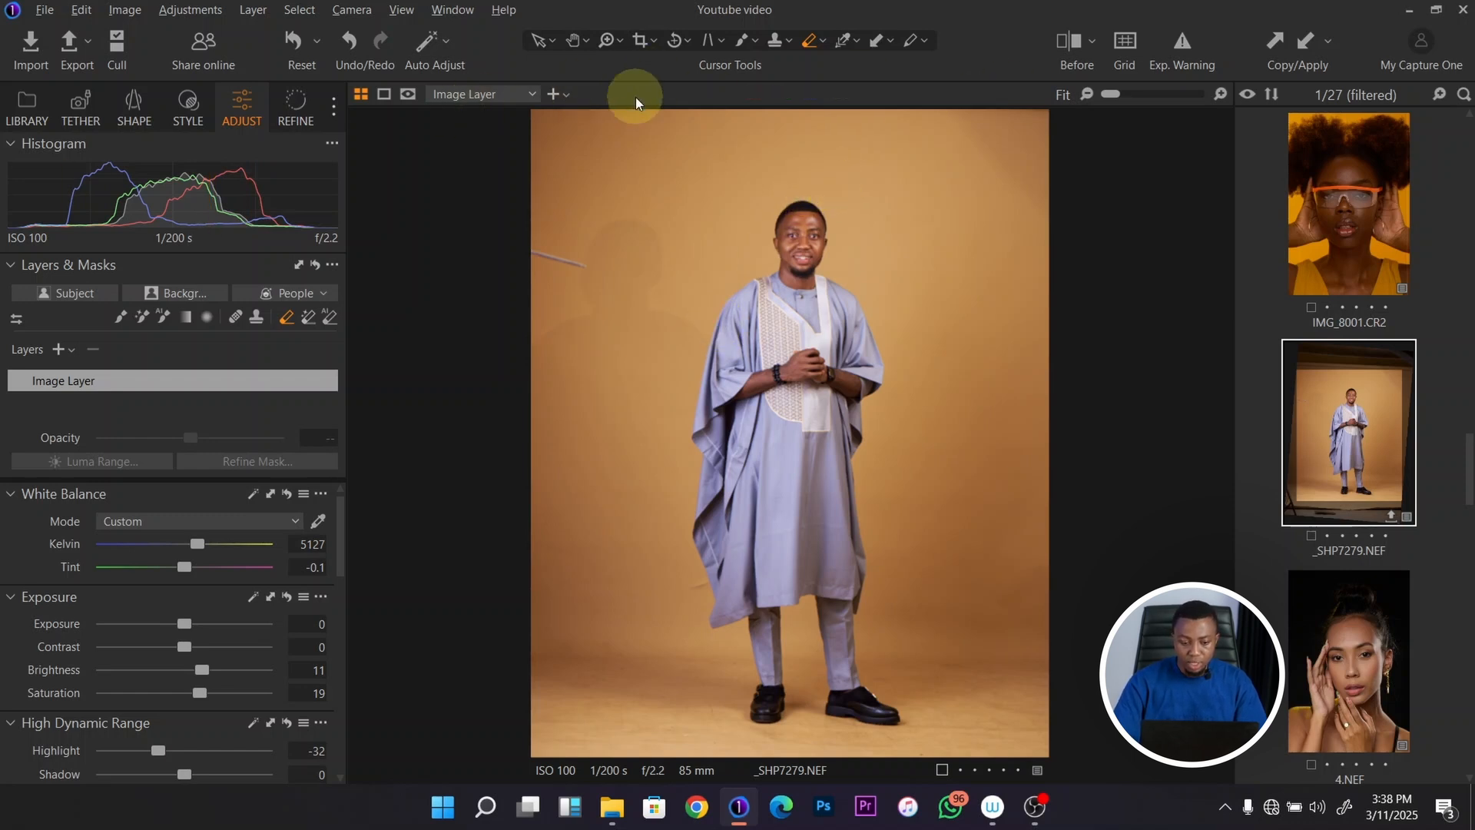
left_click(1092, 43)
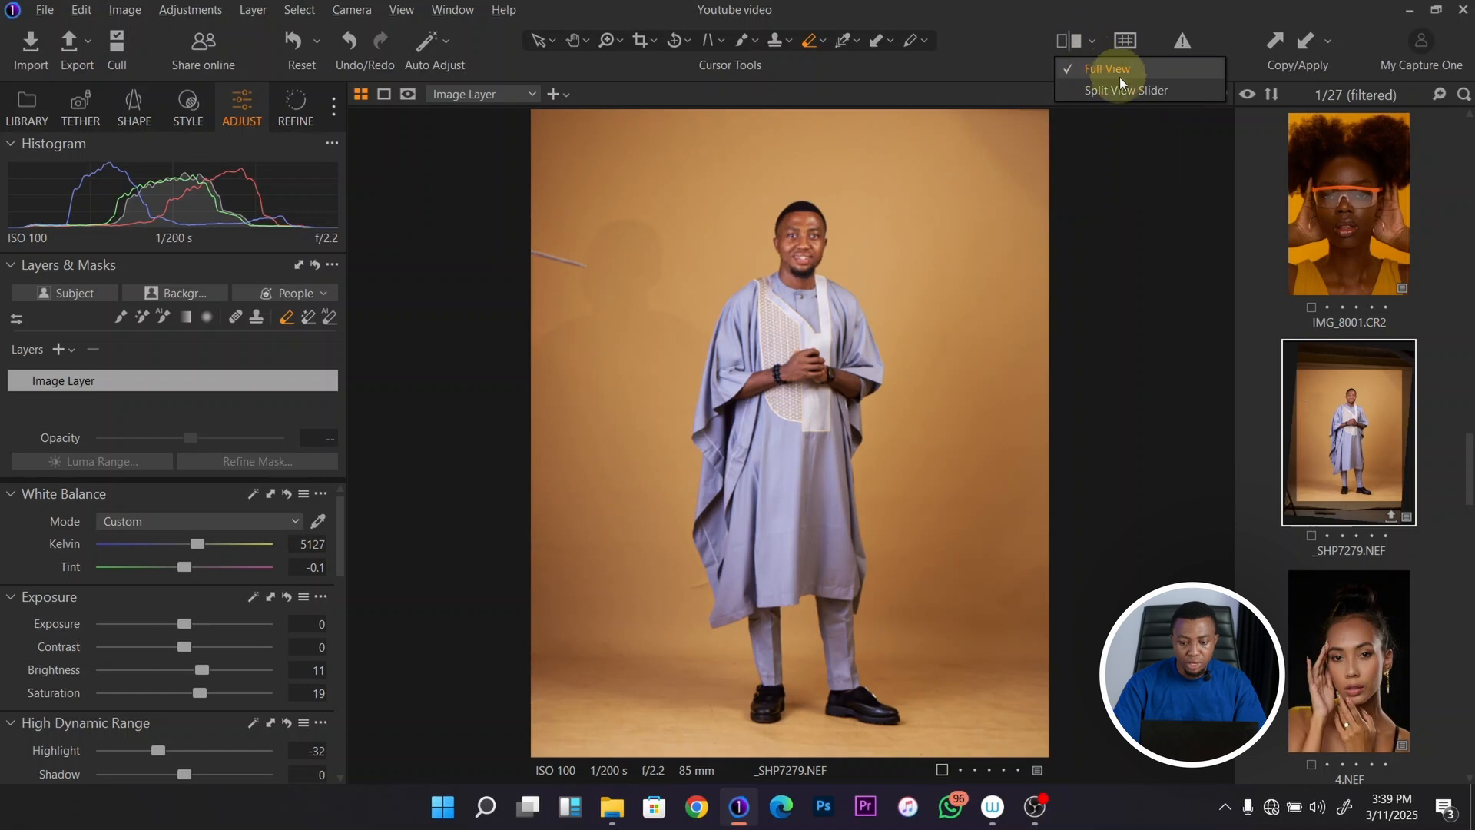
left_click(1077, 35)
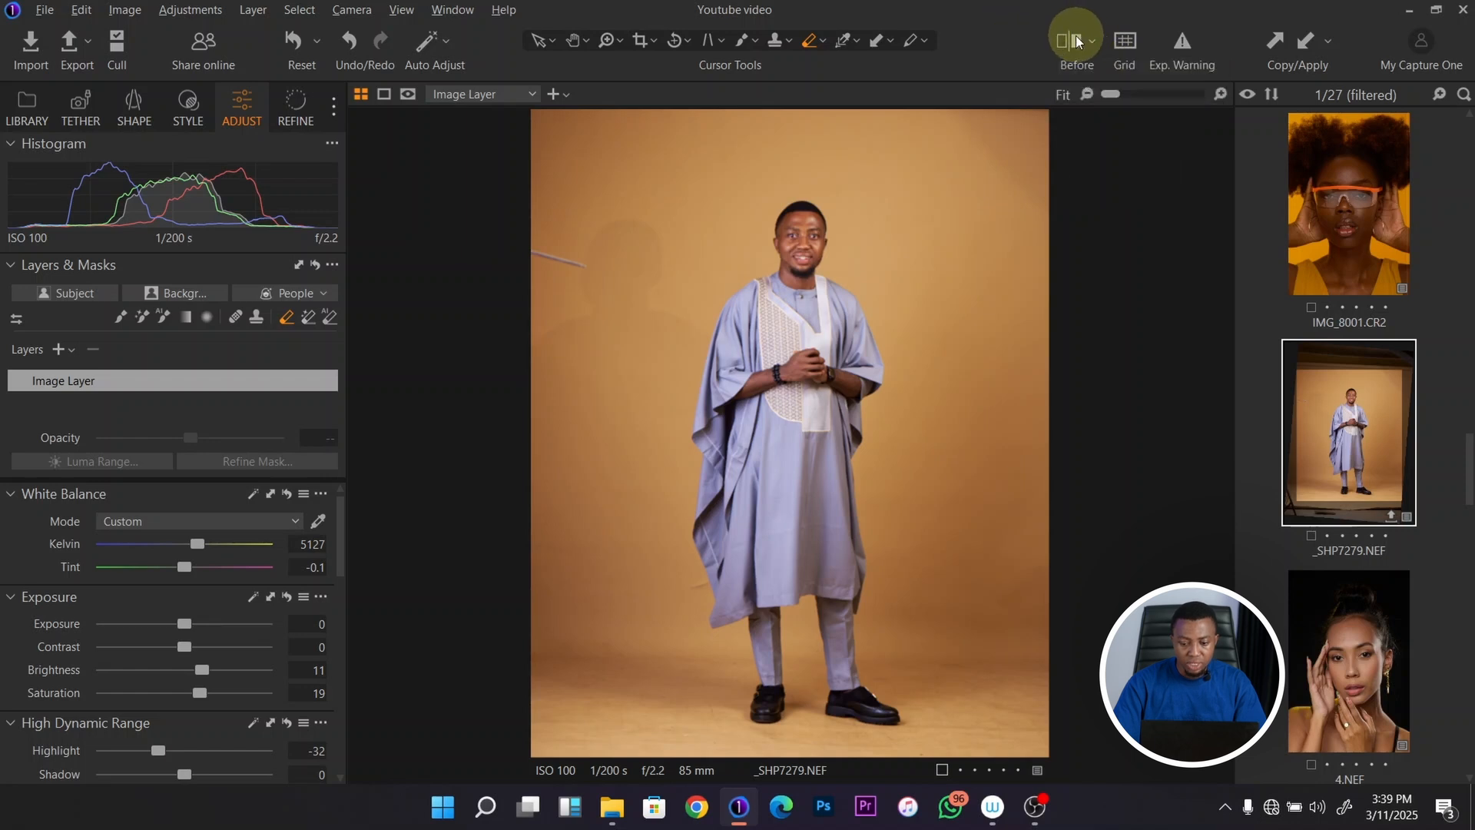
left_click(1074, 40)
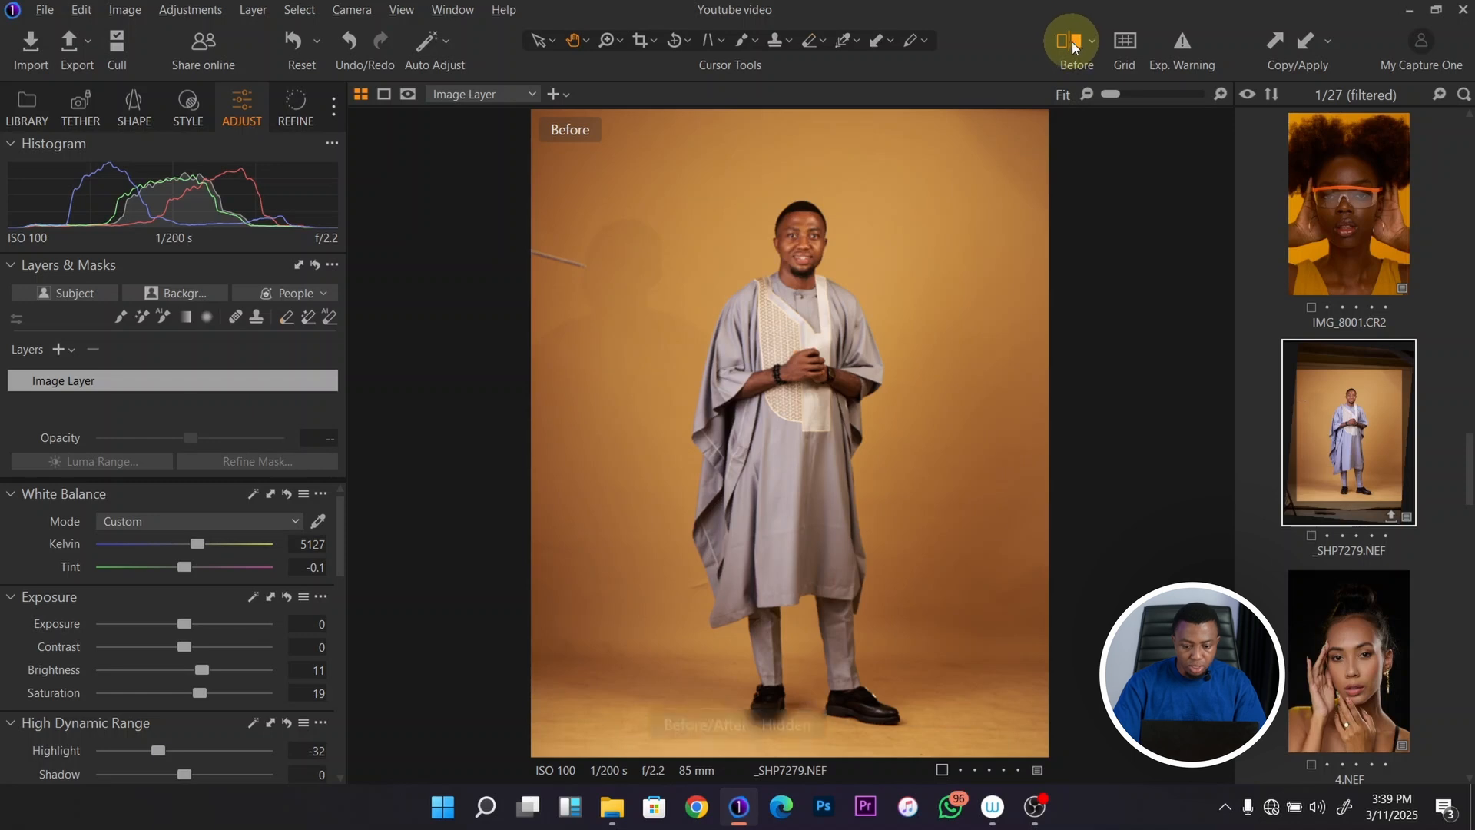
left_click(1075, 42)
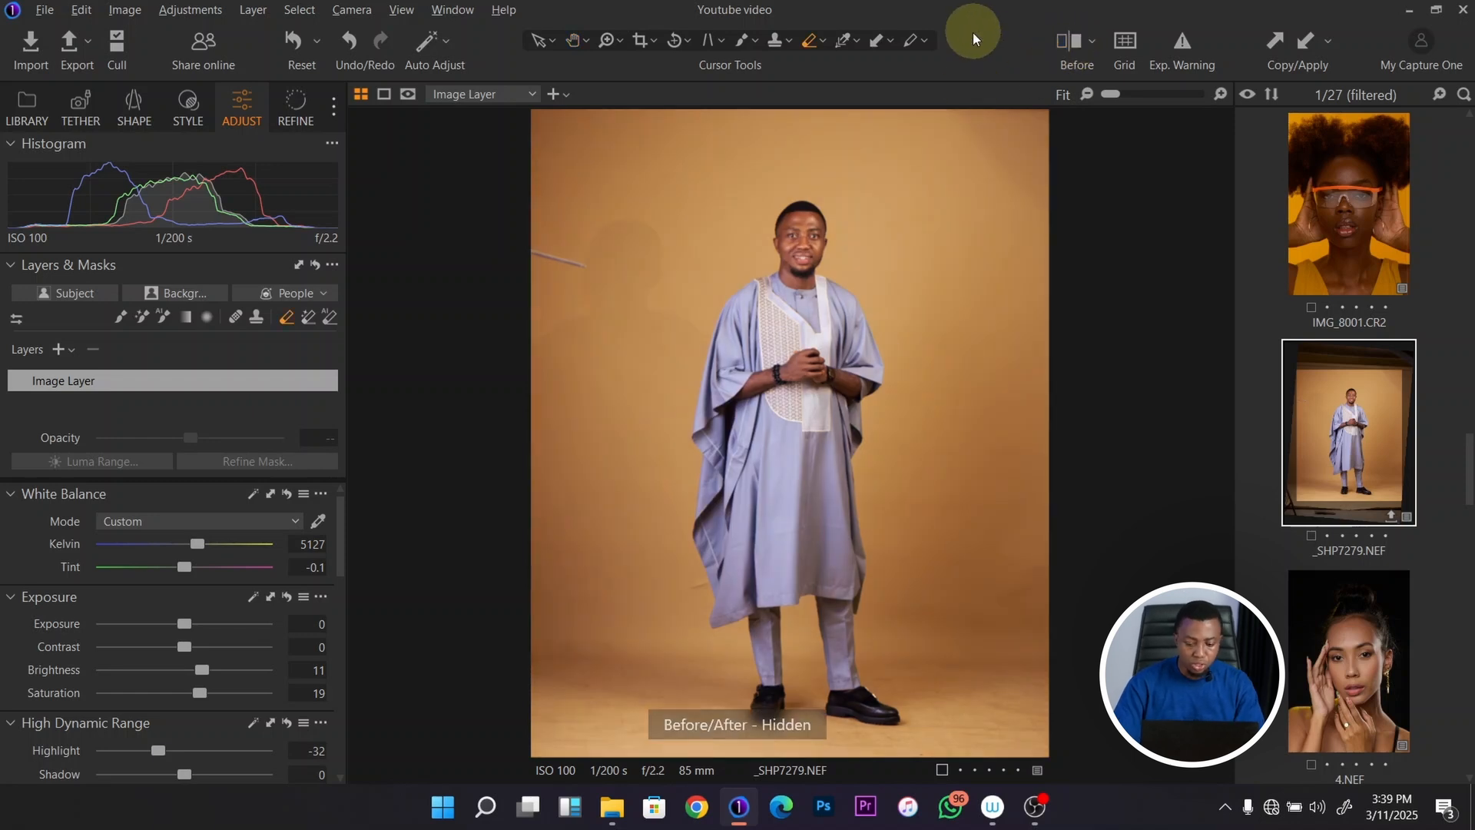
Step: Compare before and after with the Split View Slider, restore Full View mode, and turn the comparison off
left_click(1093, 41)
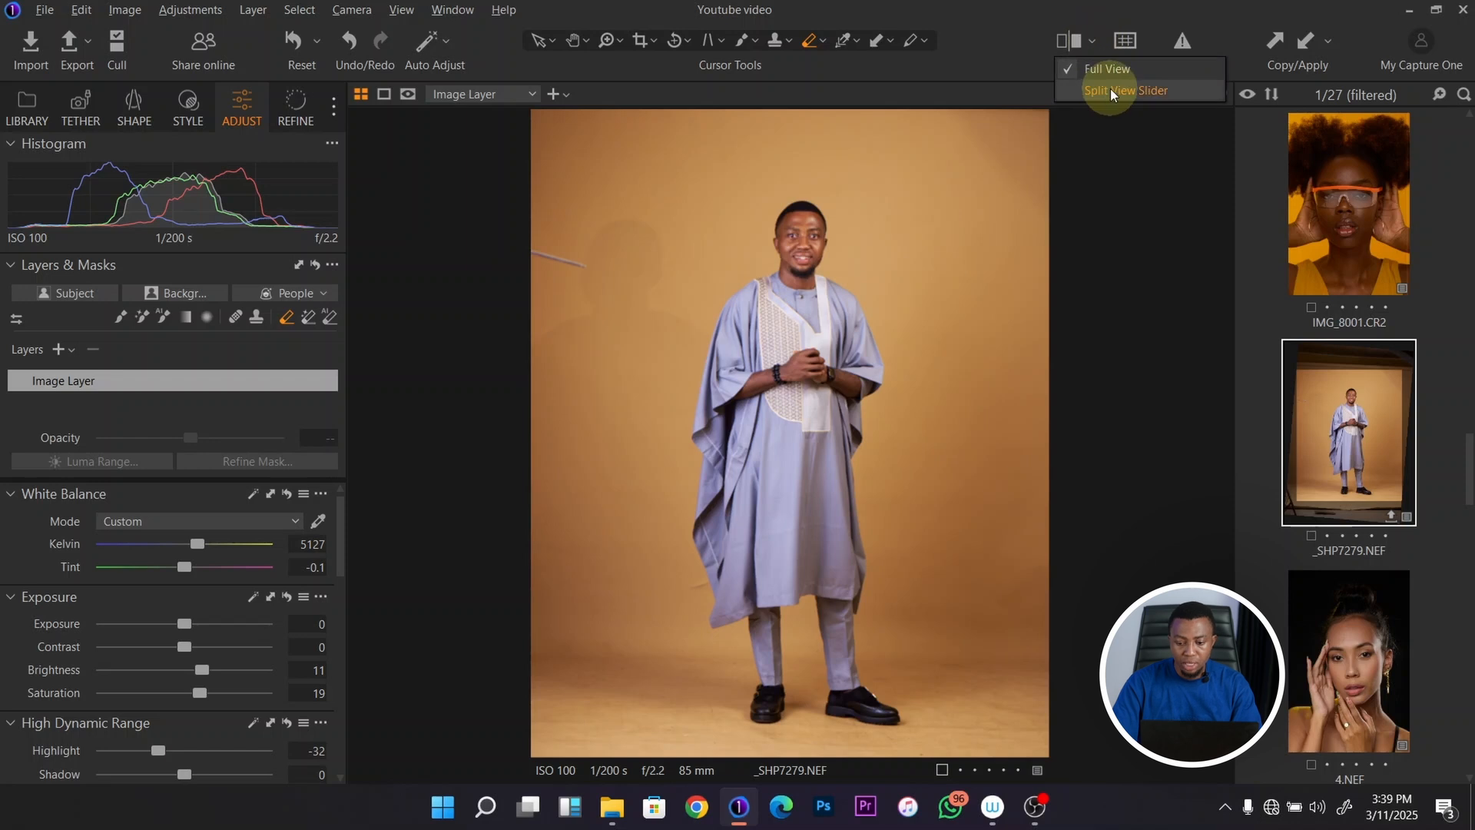
left_click(1112, 90)
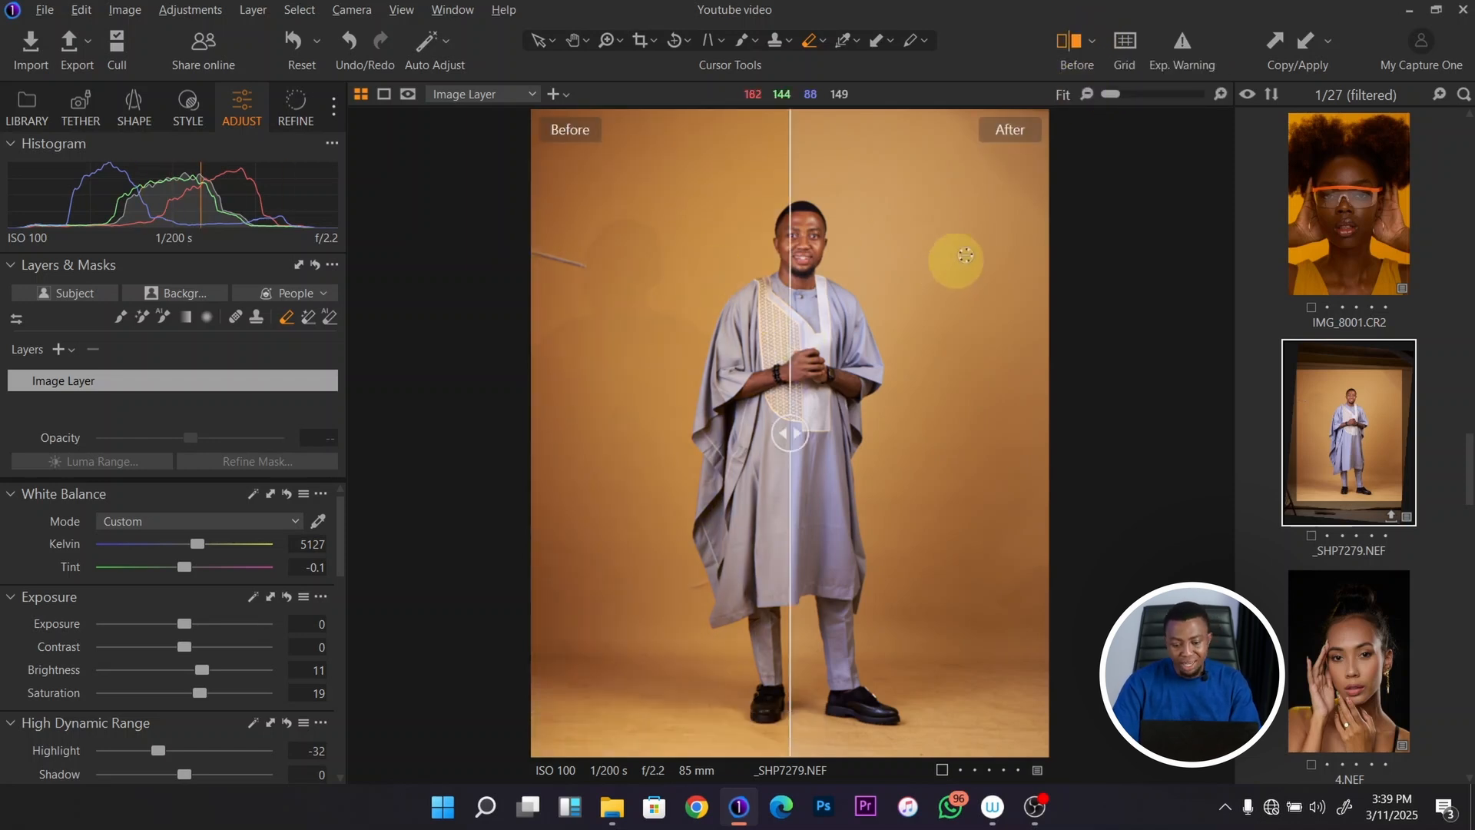
left_click(1094, 40)
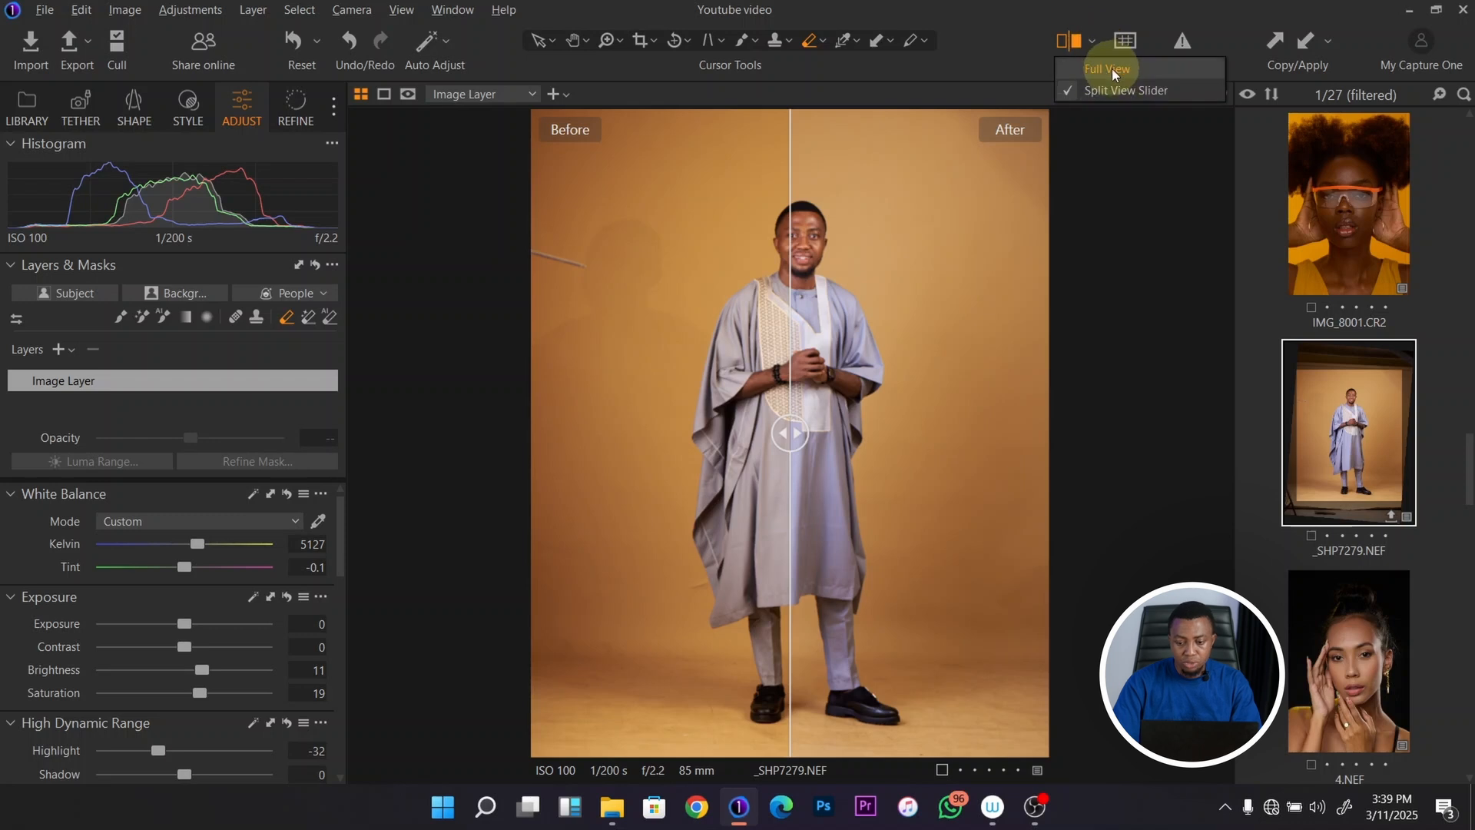
left_click(1121, 68)
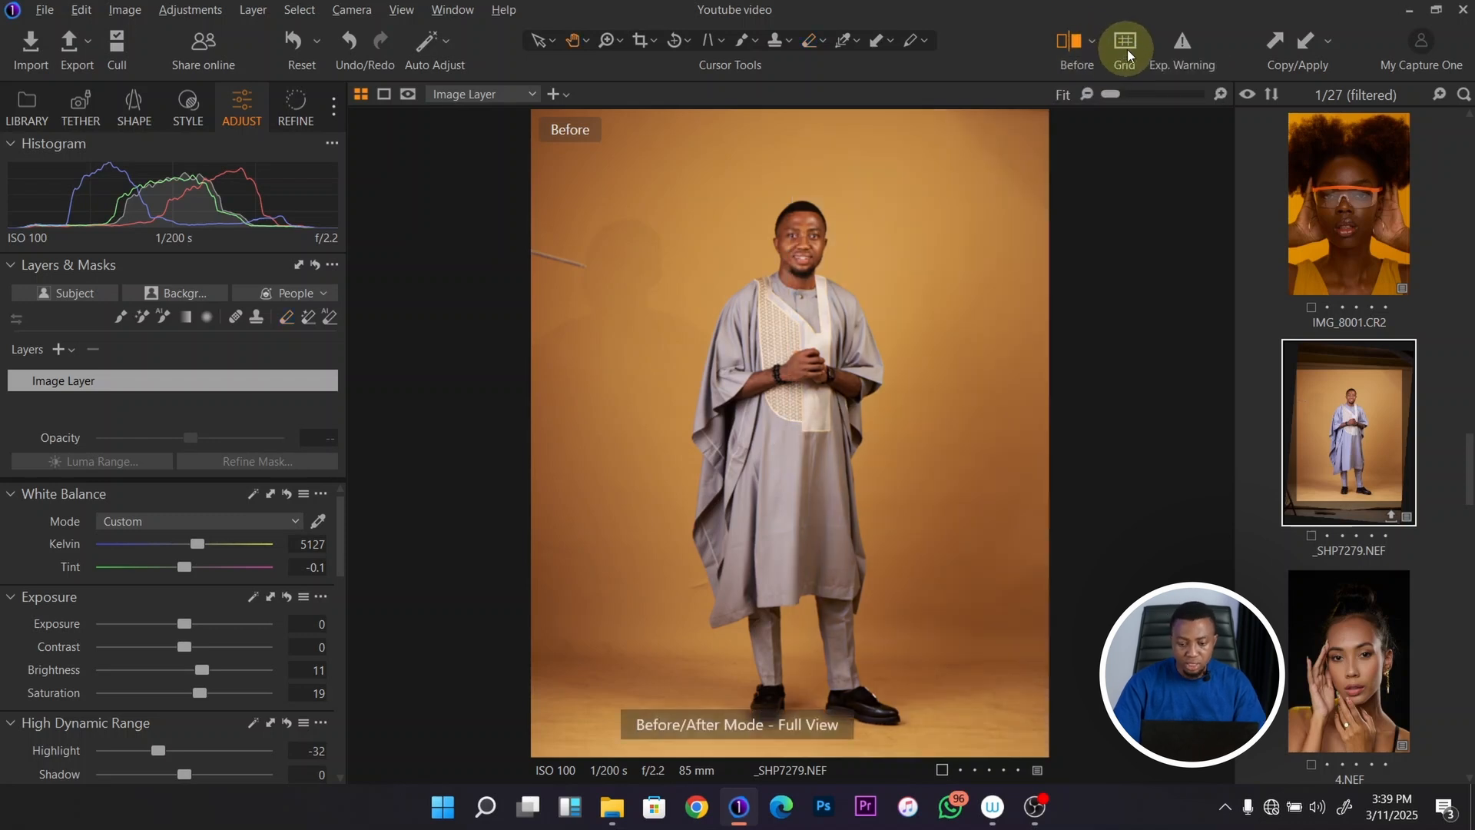
left_click(1086, 49)
Step: Show the composition grid over the photo of the man and hide it again
left_click(1124, 43)
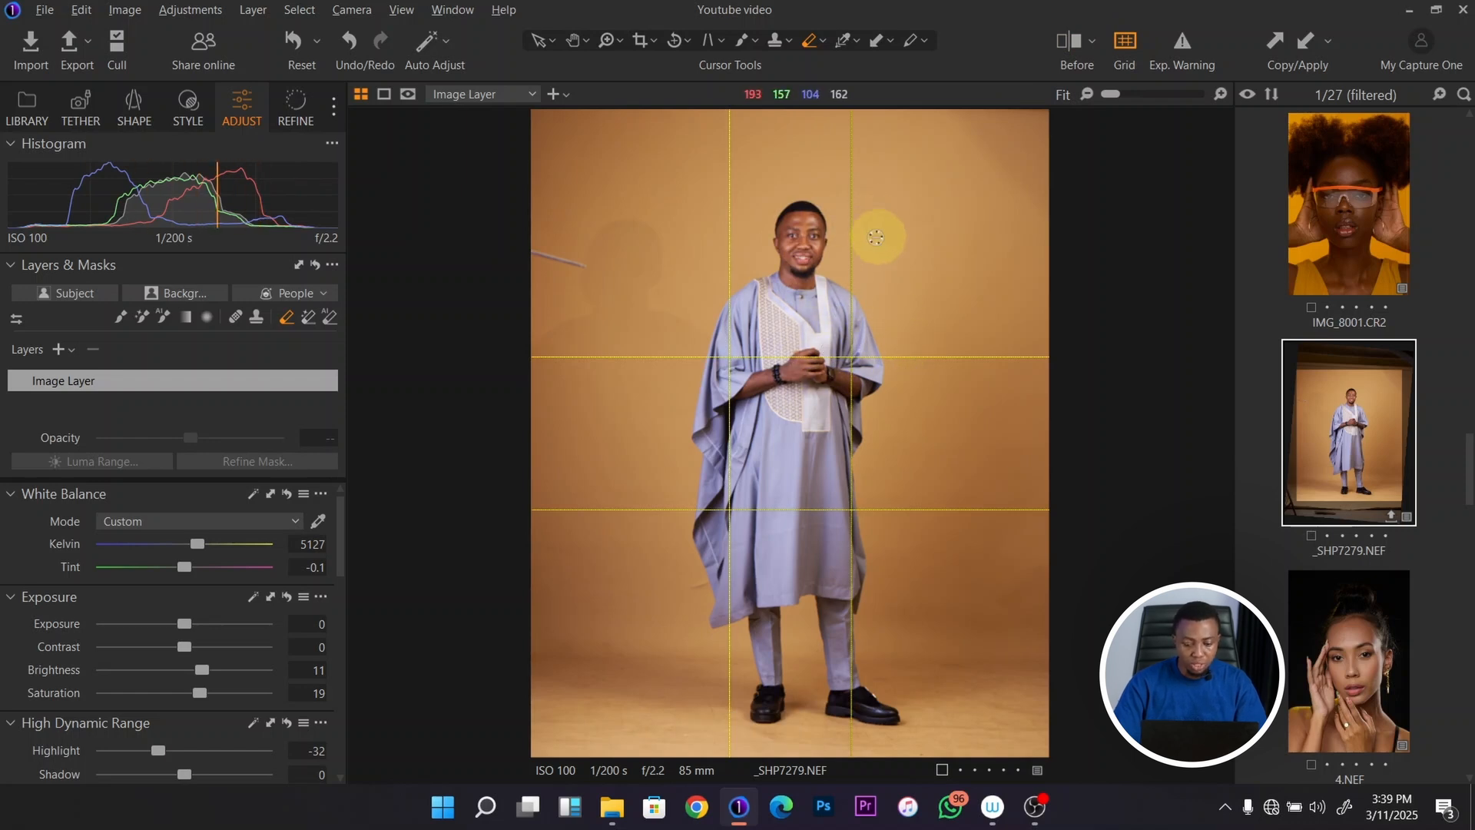
left_click(1132, 42)
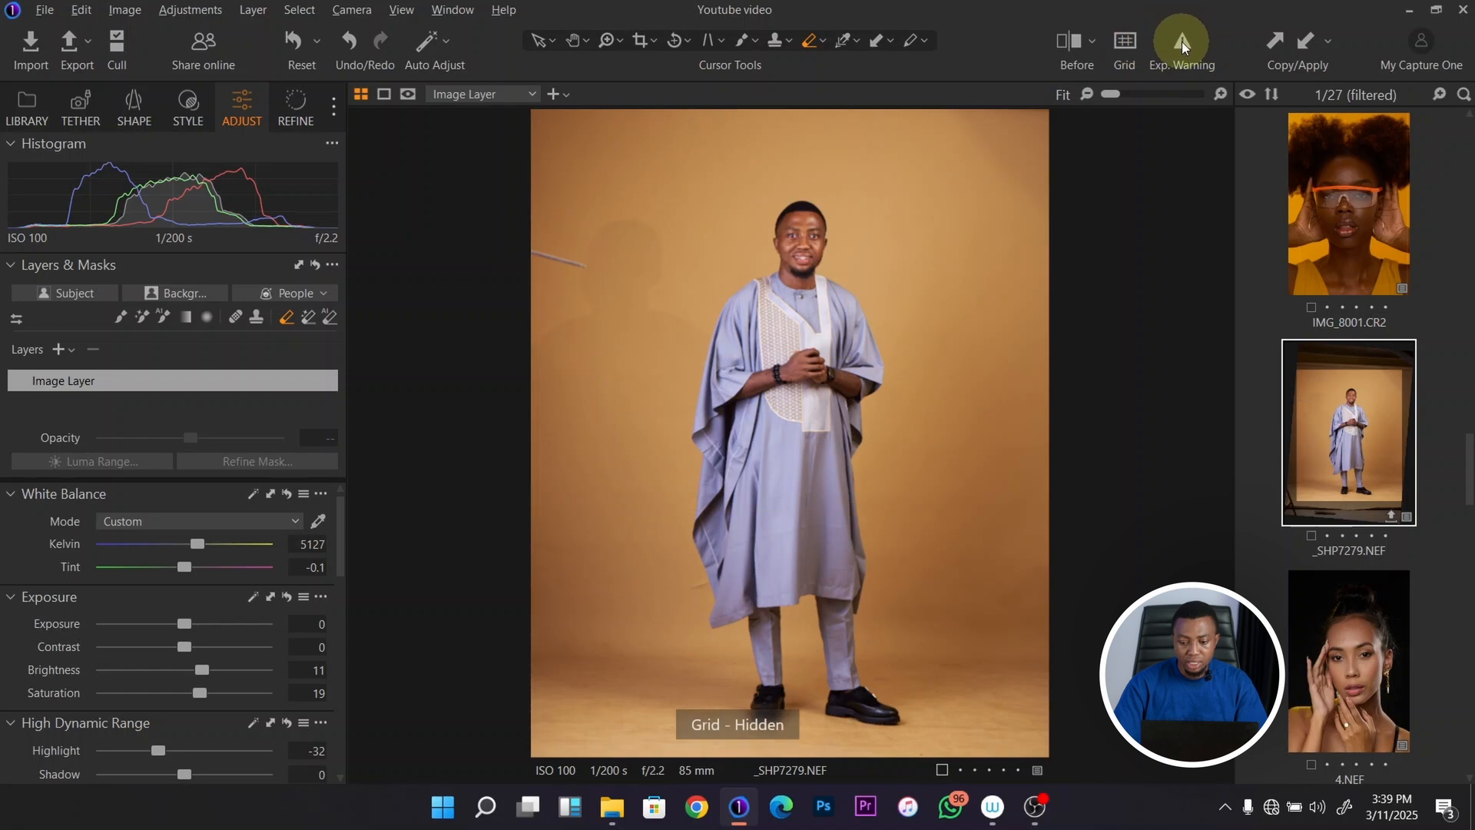
Step: Show the exposure warning, try an exposure of 2.68, hide the warning and reset the exposure to 0
left_click(1182, 42)
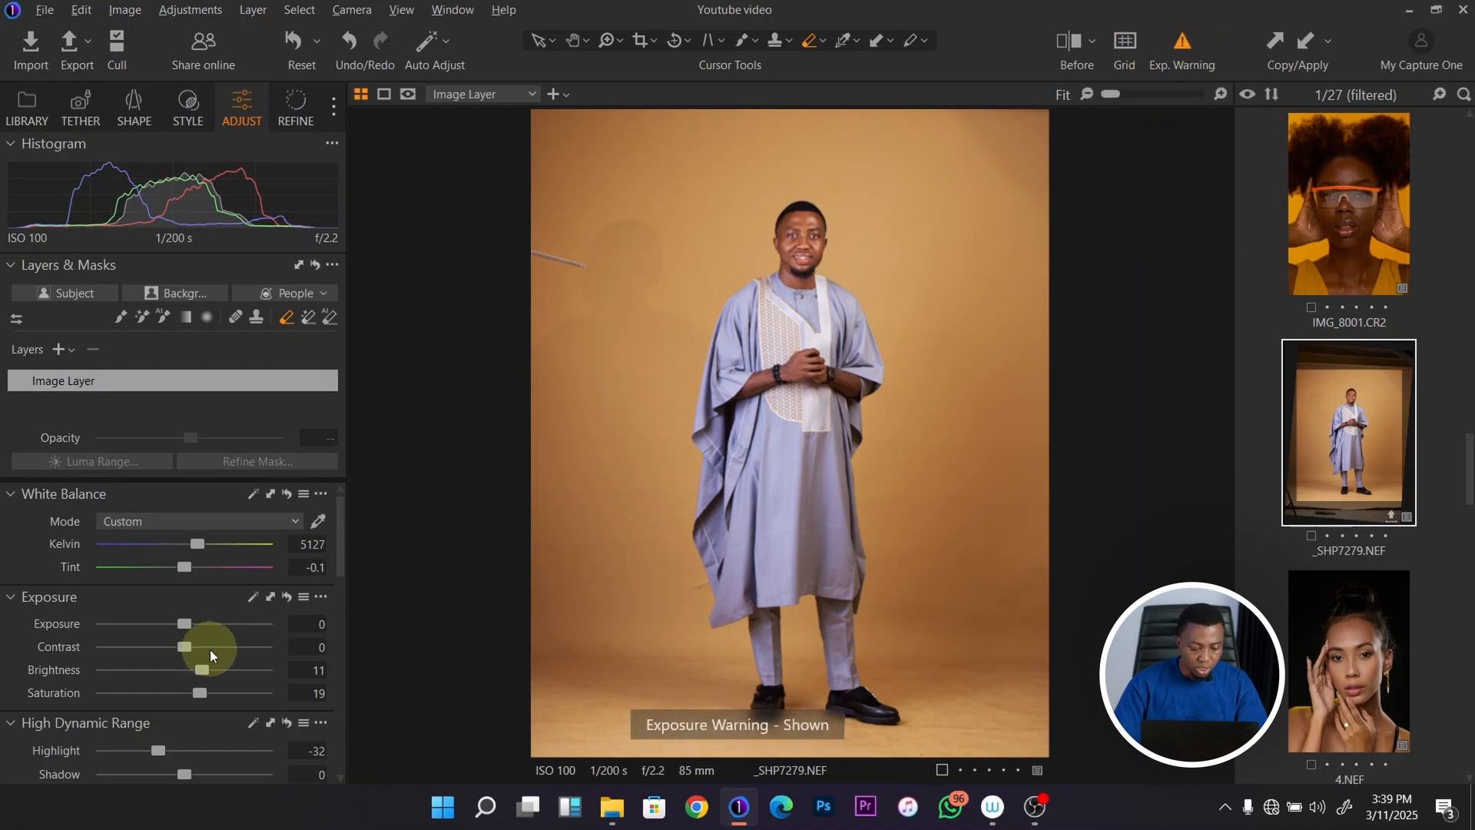
left_click_drag(186, 624, 241, 624)
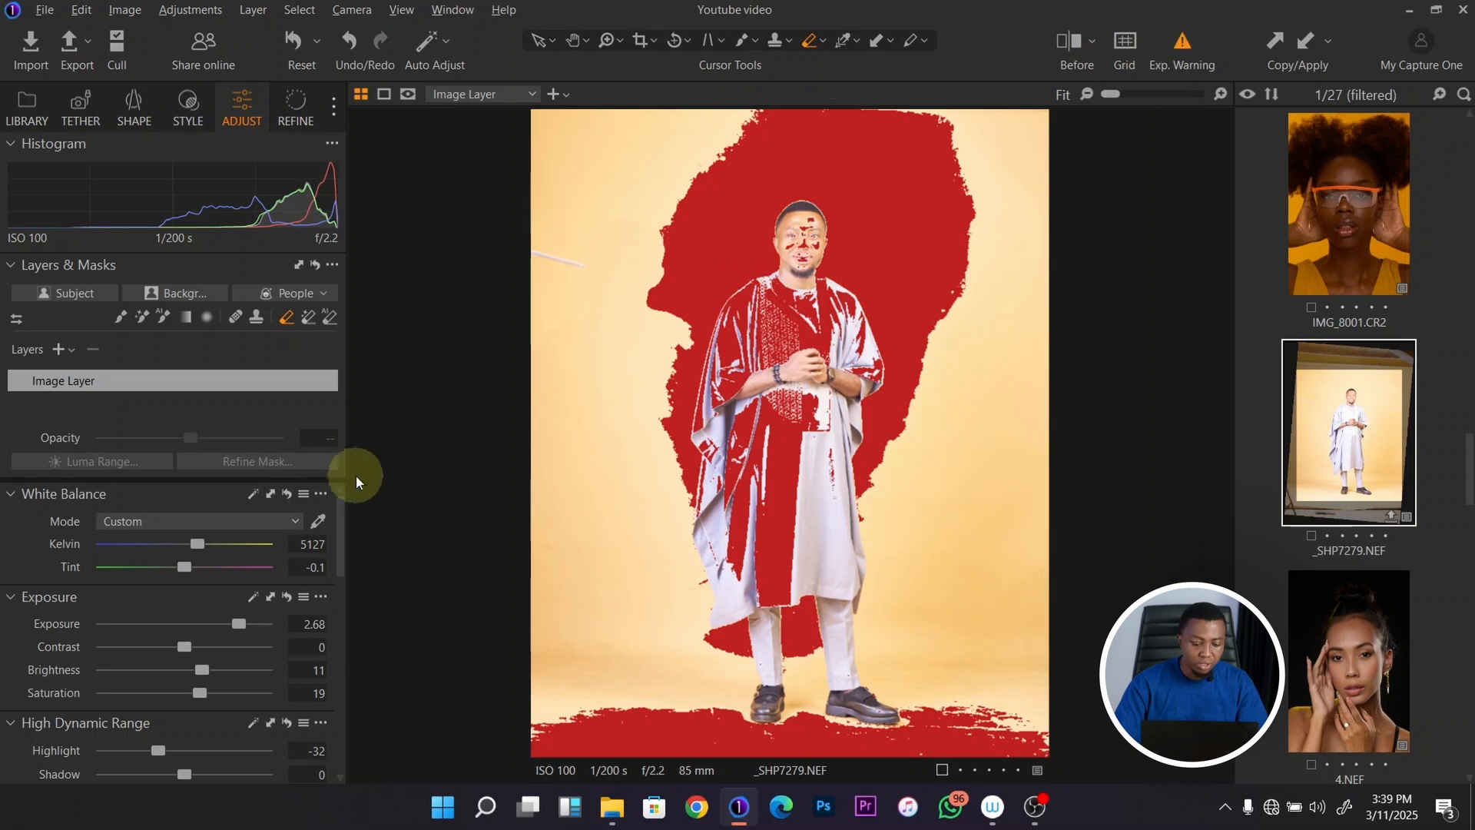
left_click(1181, 48)
double_click(239, 622)
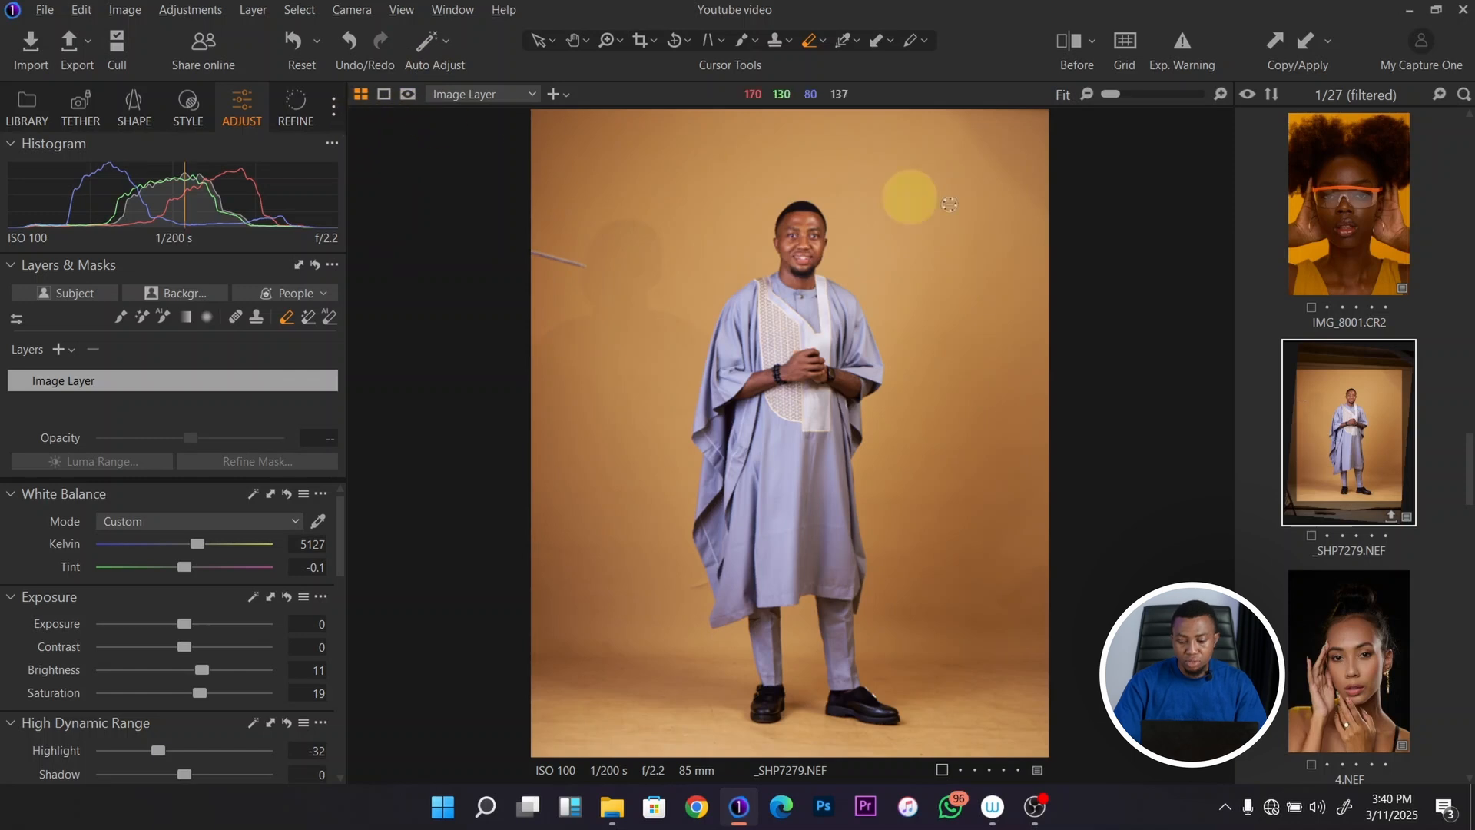
Step: Add IMG_8001.CR2 and 4.NEF to the selection alongside _SHP7279.NEF
left_click(1362, 234, "ctrl")
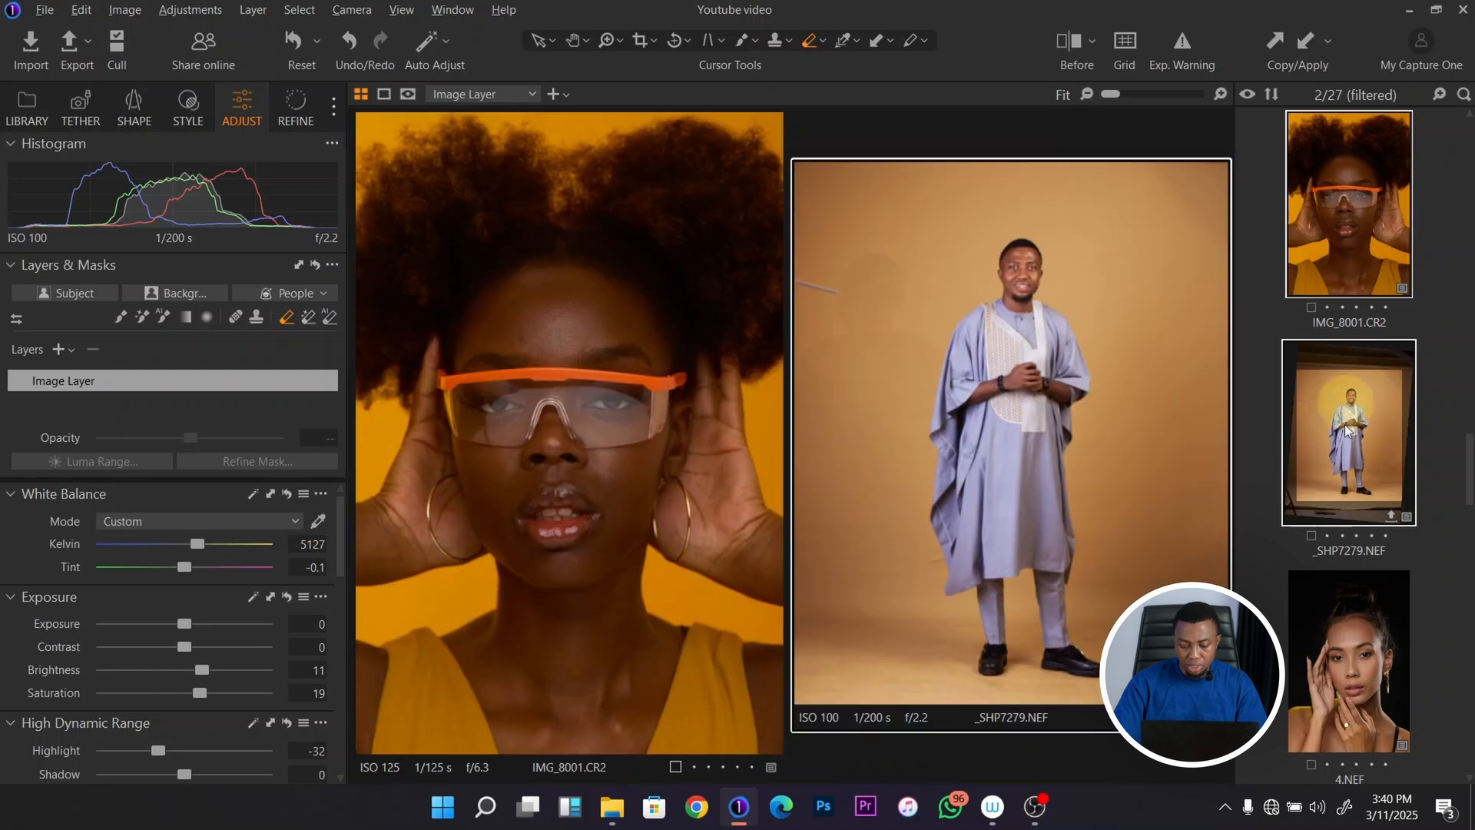
left_click(1343, 684, "ctrl")
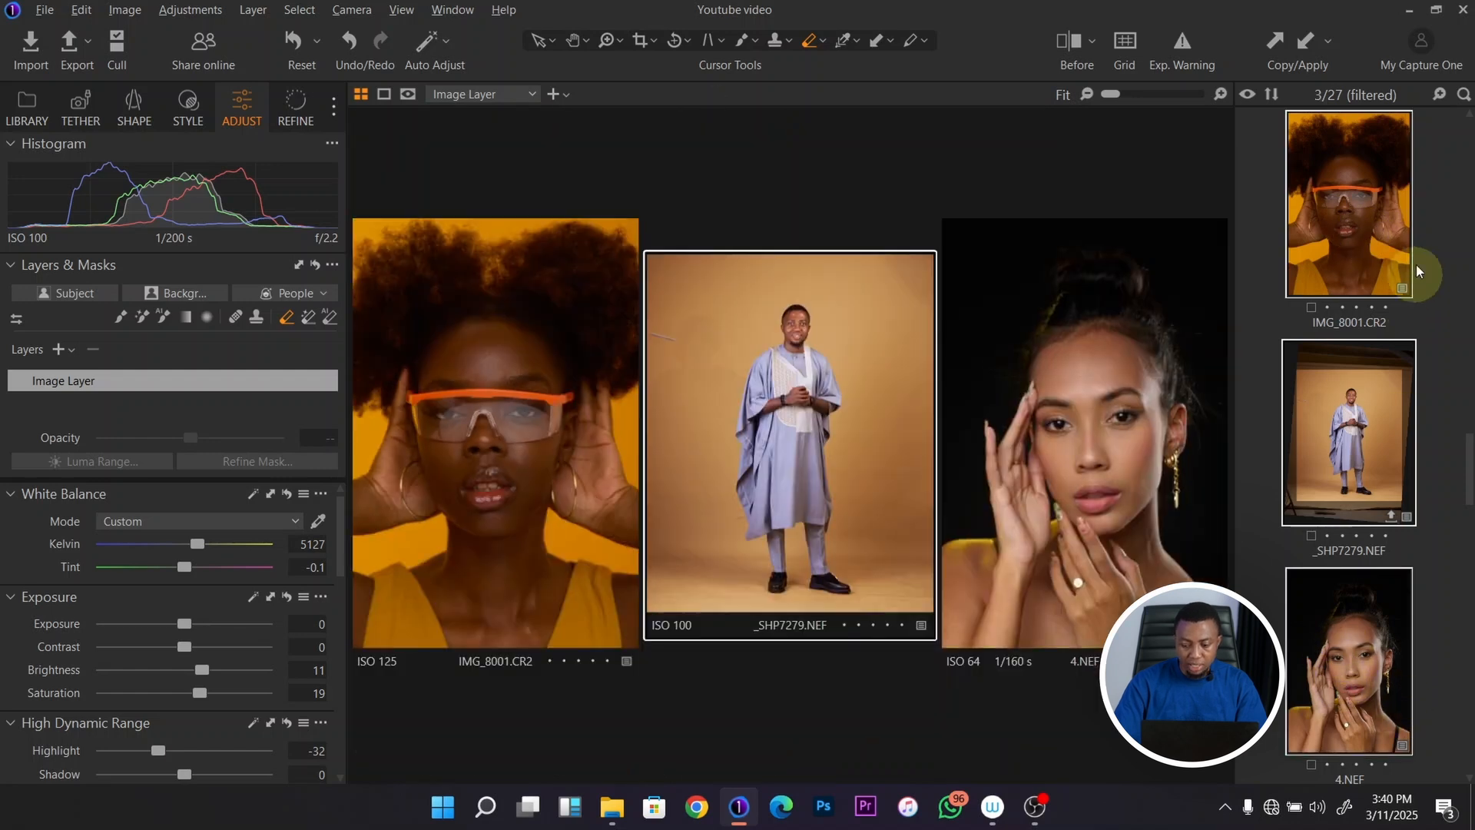
Step: Toggle the multi view off and on for the three photos, and the proof margin on and off
left_click(361, 96)
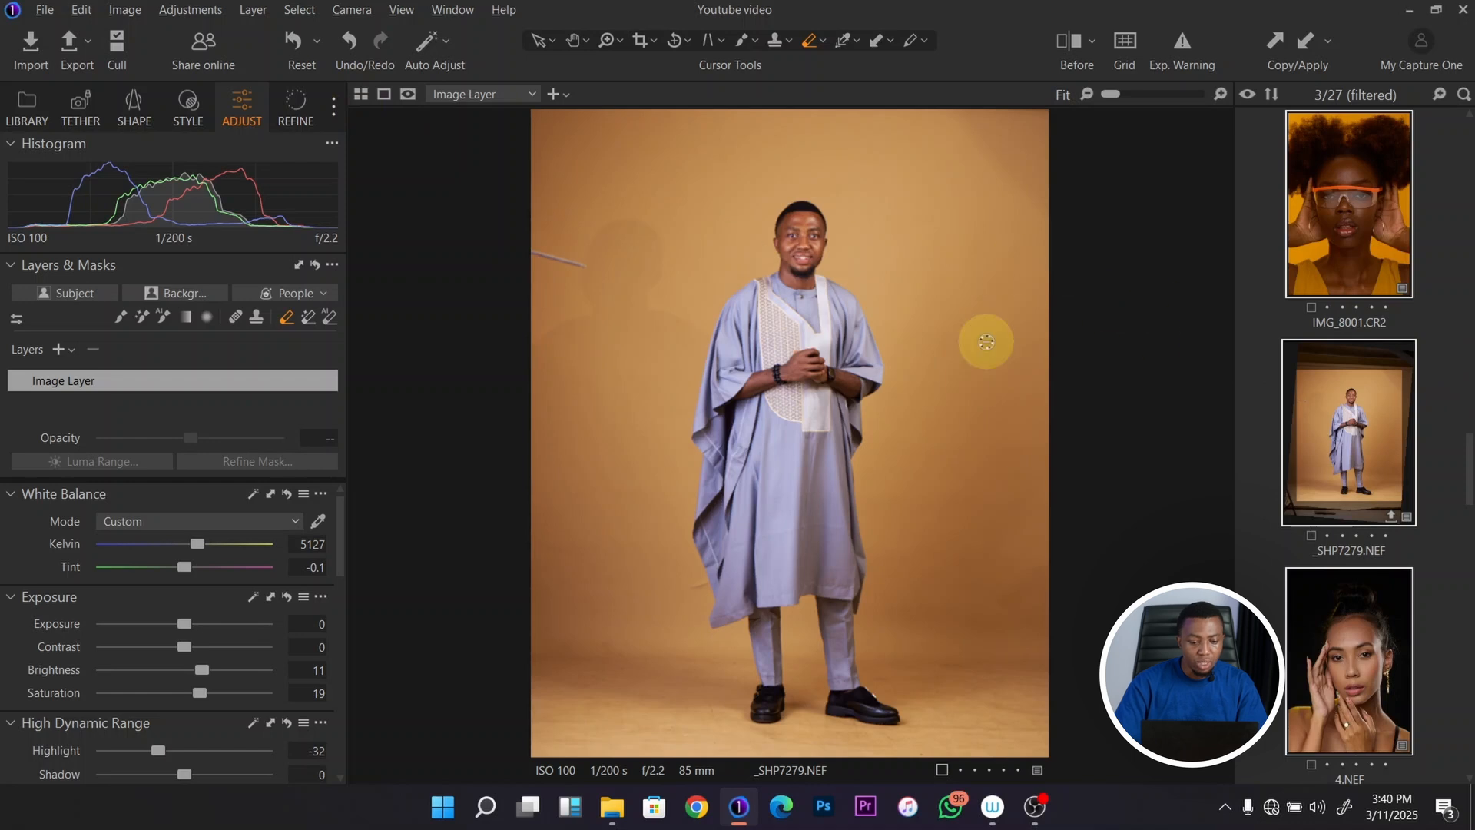
left_click(361, 95)
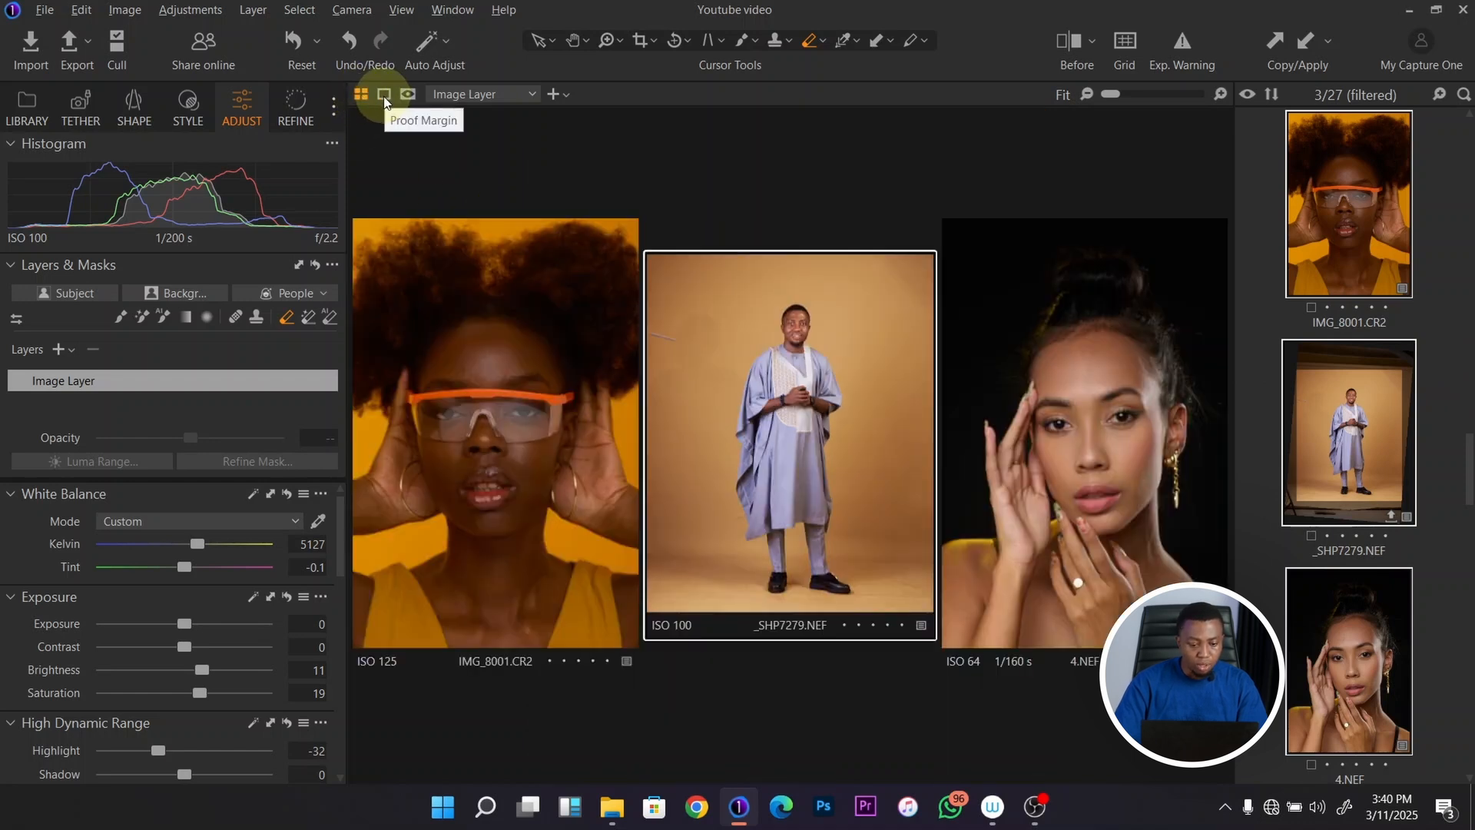
left_click(384, 95)
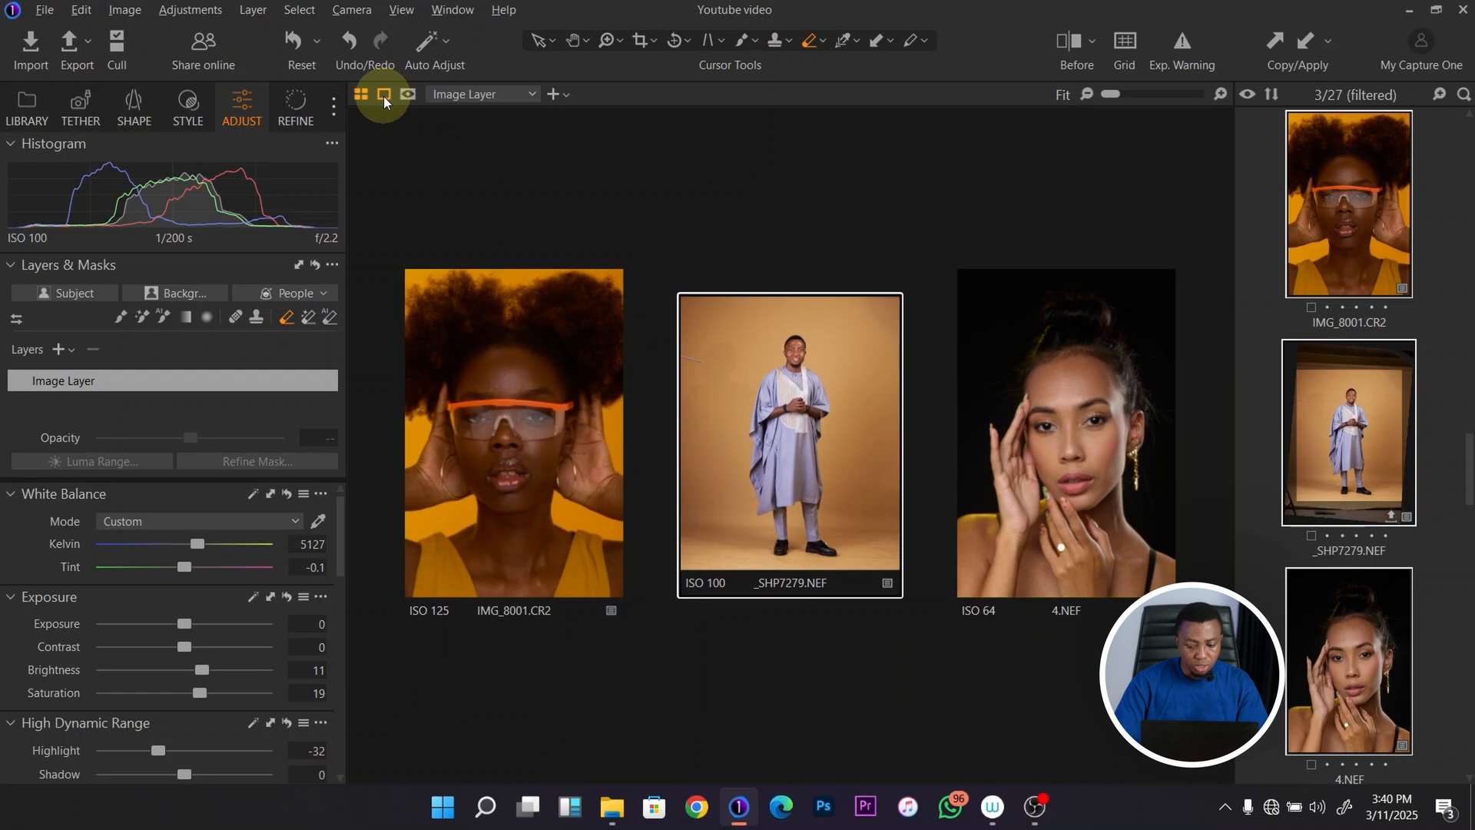
left_click(385, 96)
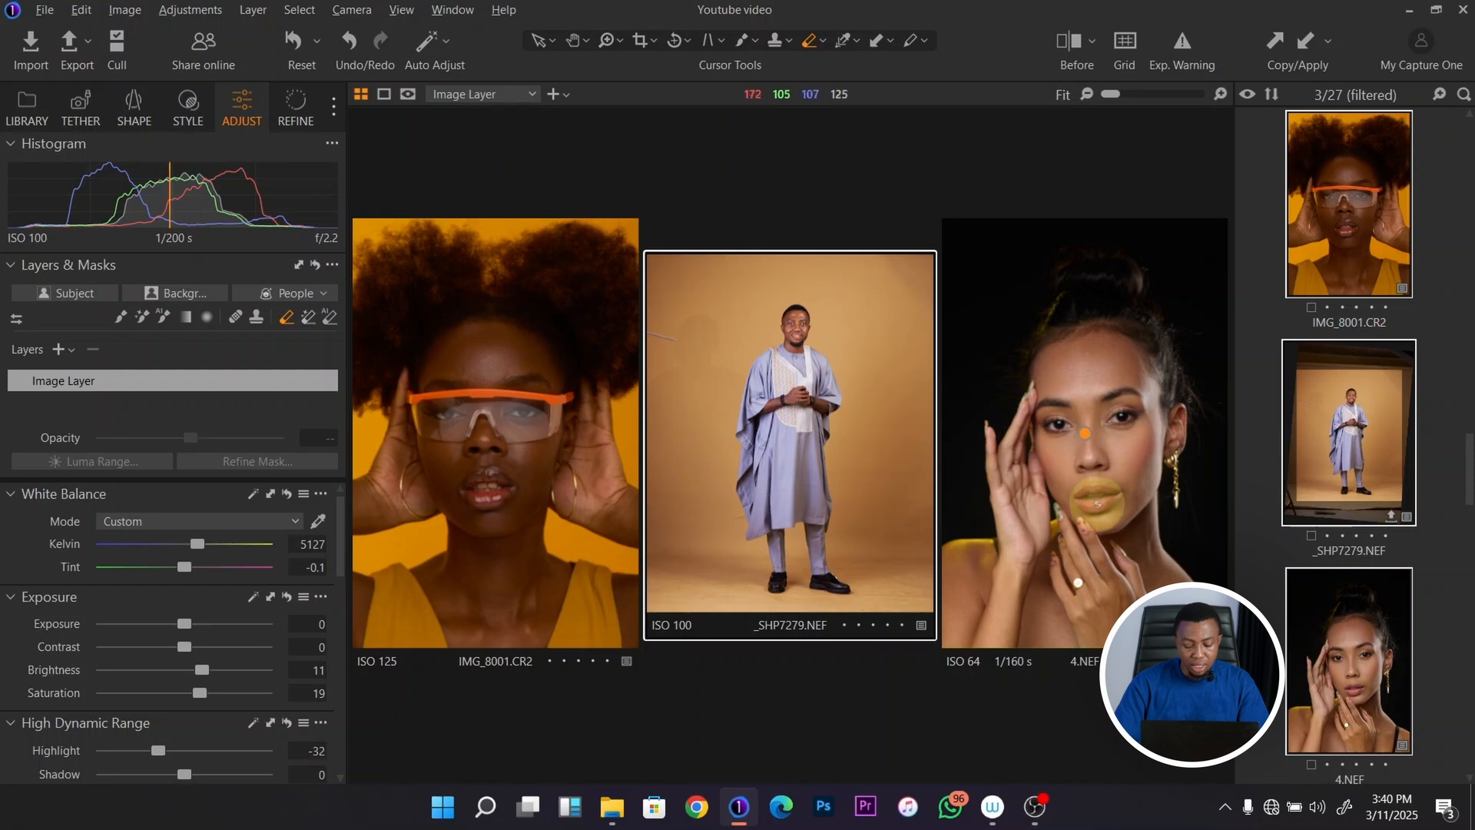
Step: Open the export settings for the three selected photos and look through the options of the full-size JPEG recipe
right_click(1345, 428)
mouse_move(1105, 163)
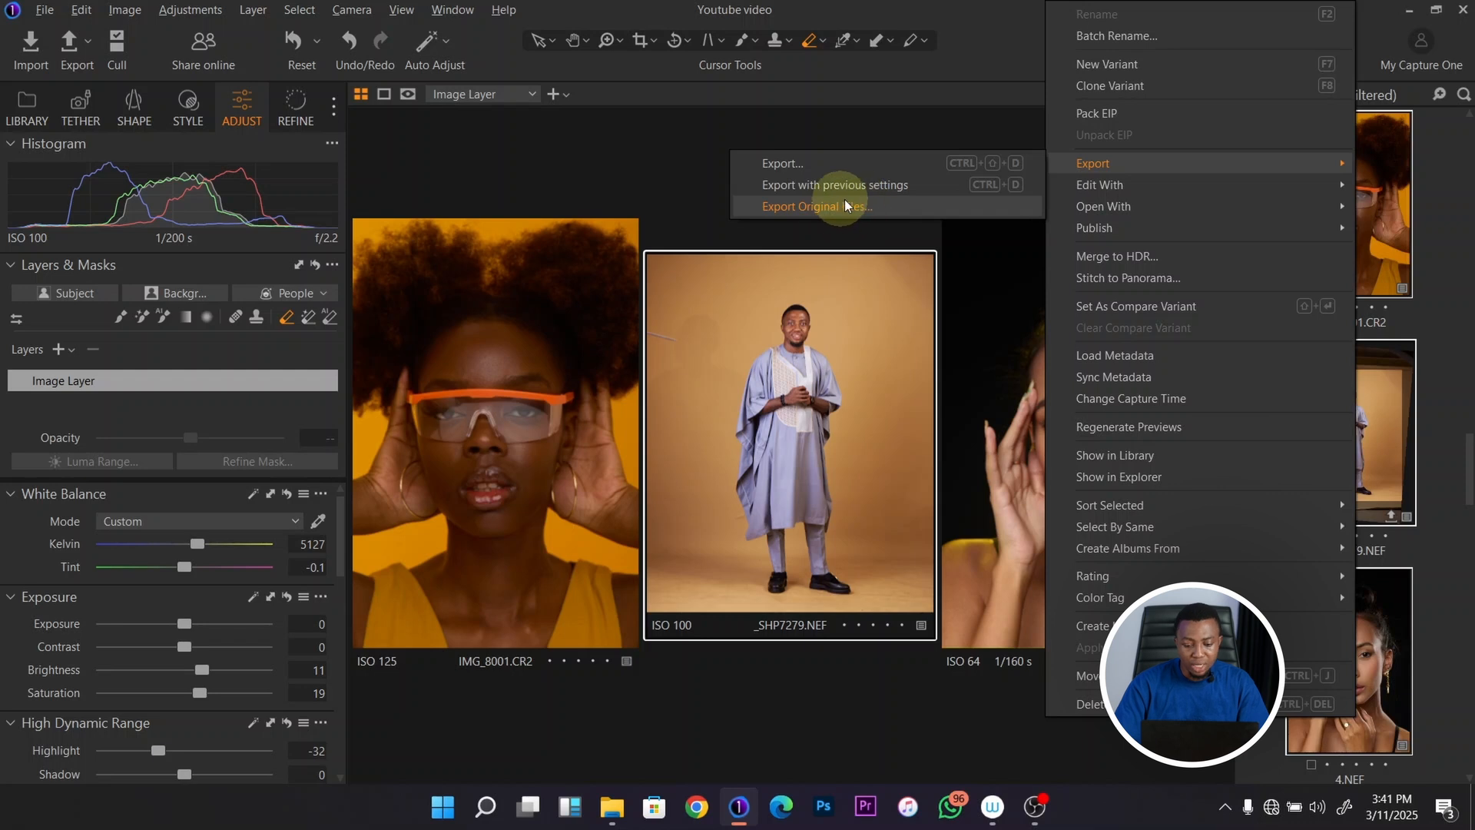
left_click(795, 165)
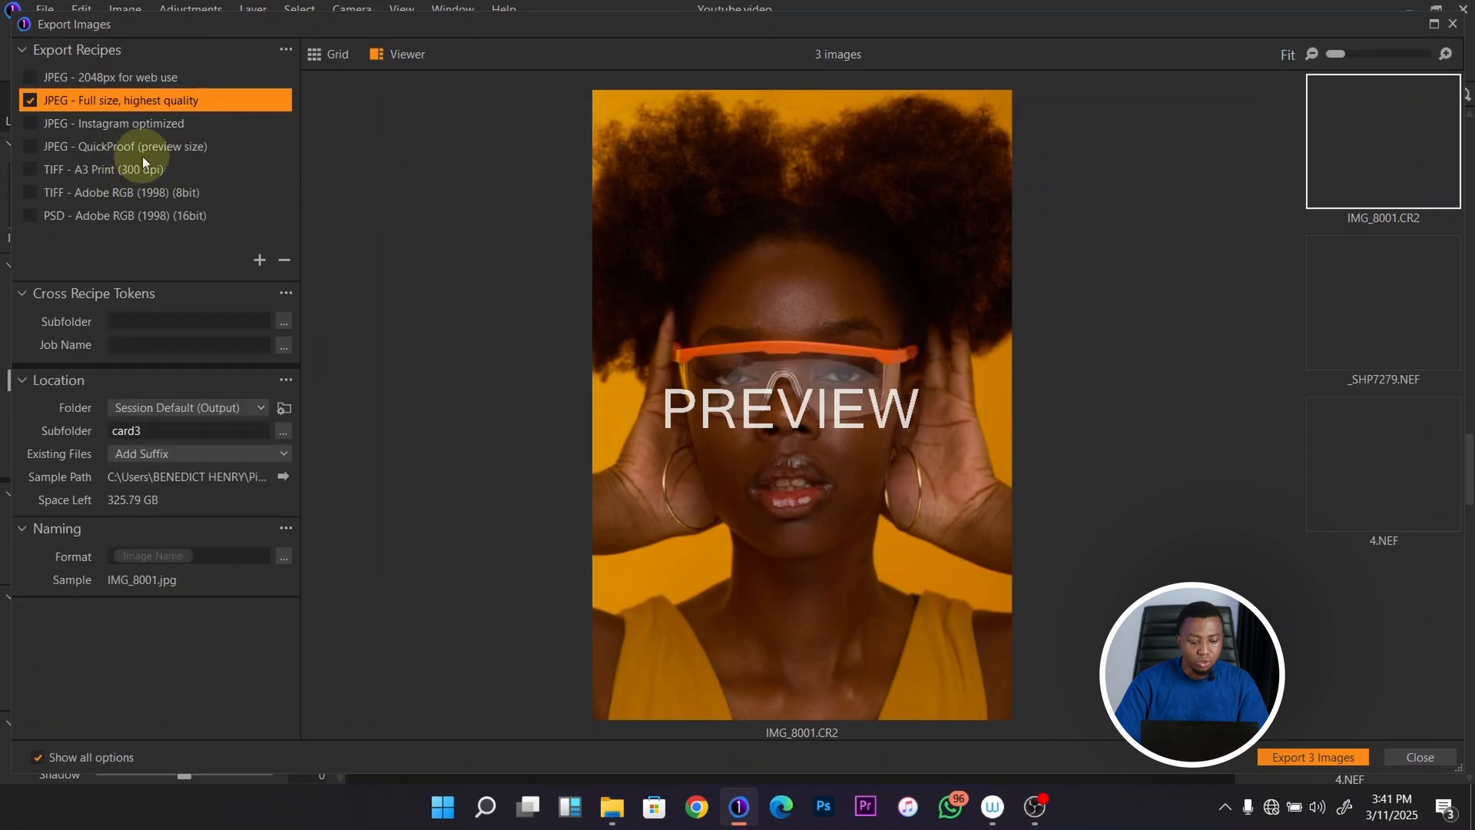
scroll(129, 131, "down", 6)
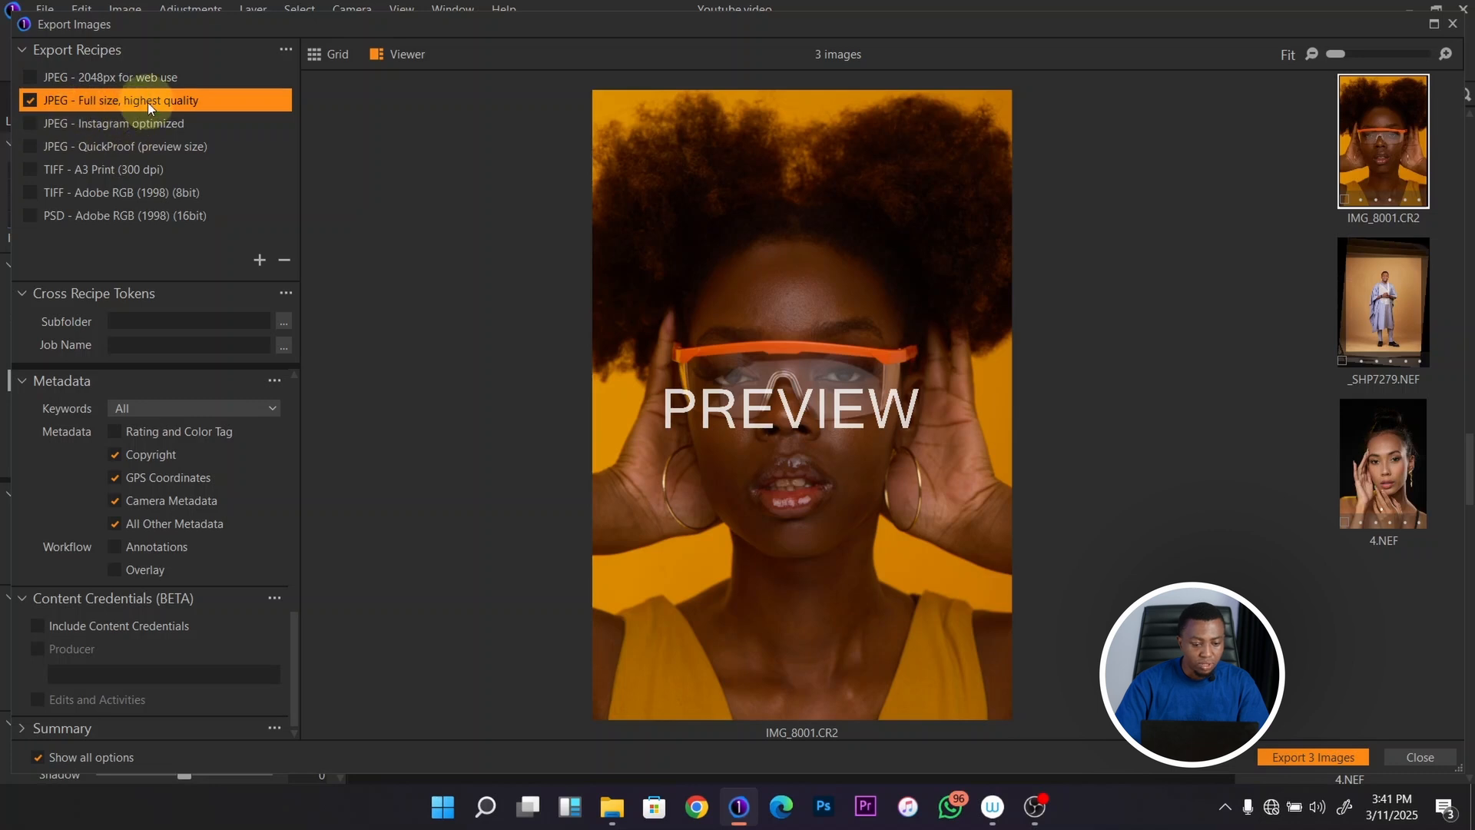
Step: Enable the JPEG Instagram optimized and QuickProof (preview size) recipes alongside Full size, highest quality, and review each recipe's settings
left_click(99, 124)
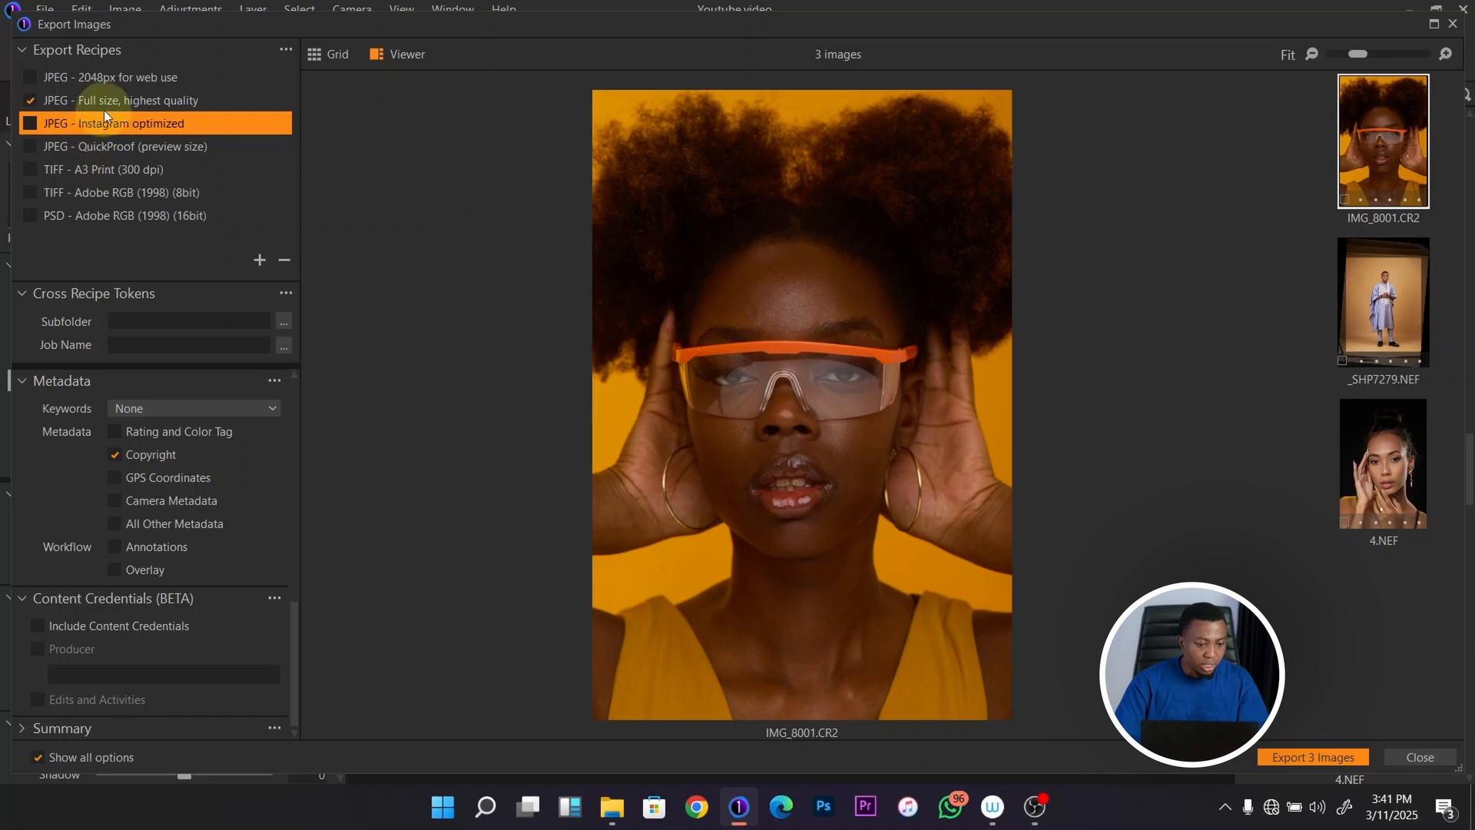
left_click(117, 101)
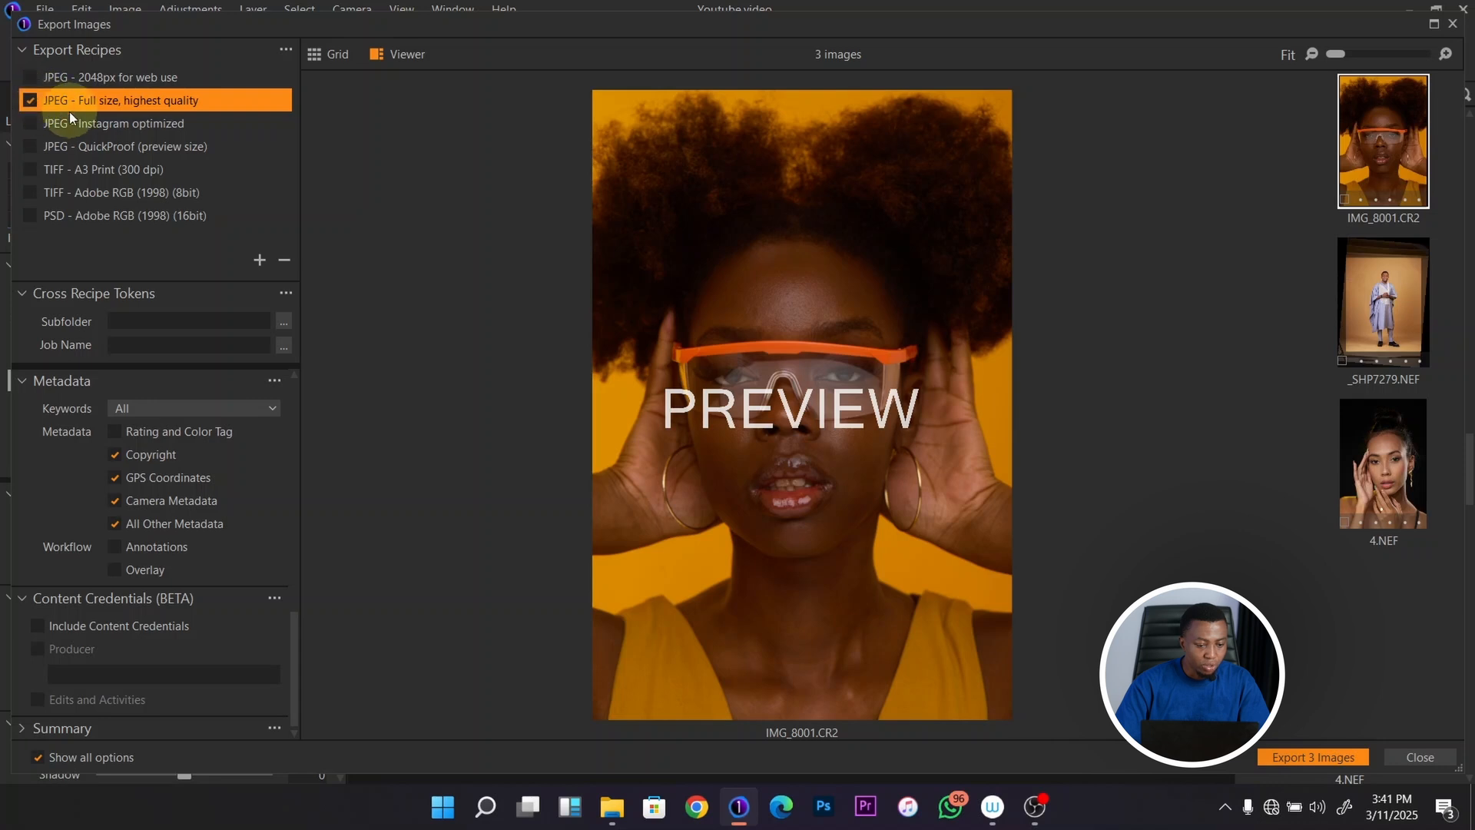
left_click(30, 146)
left_click(30, 147)
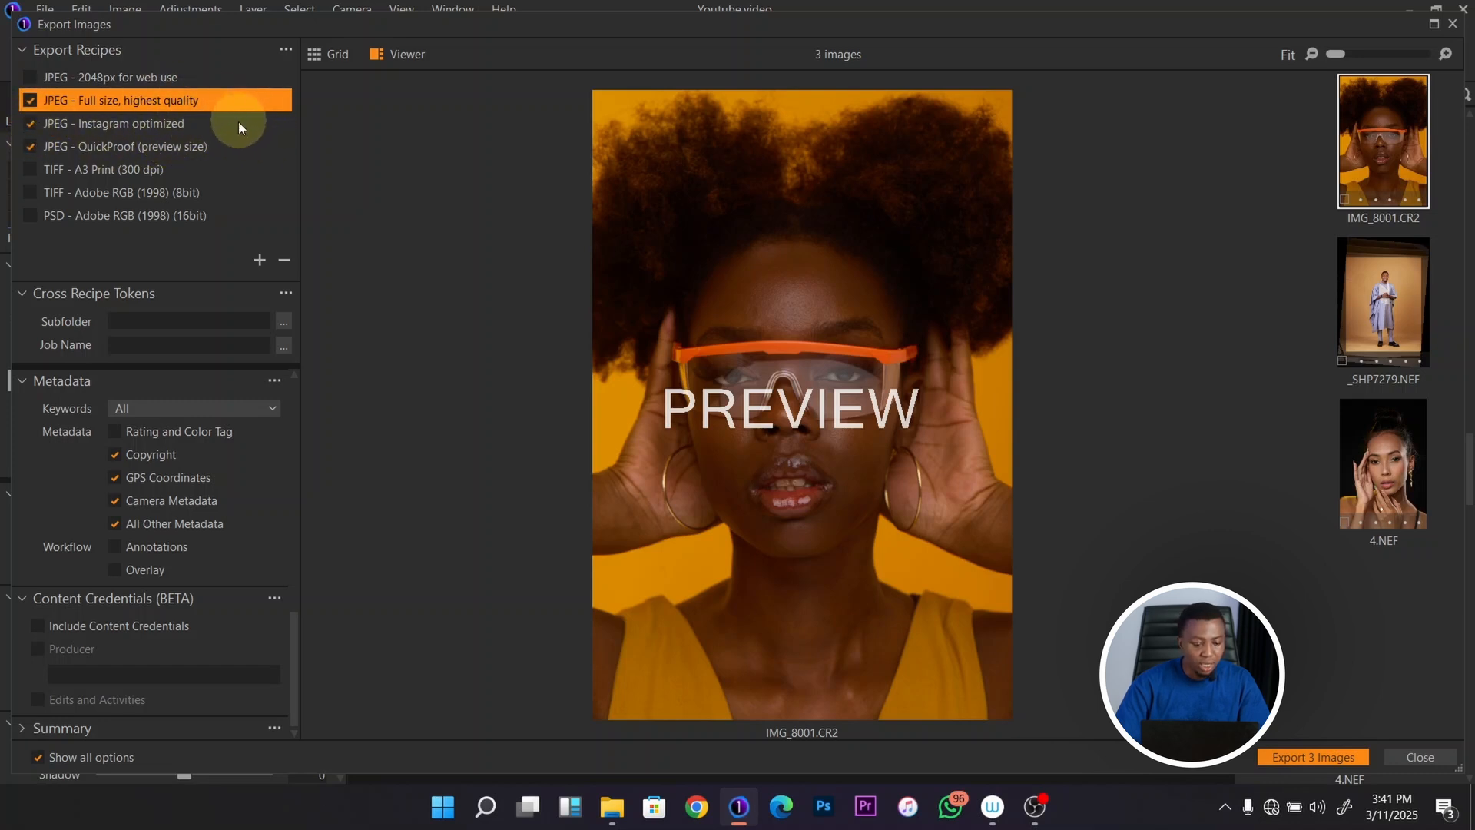
left_click(117, 126)
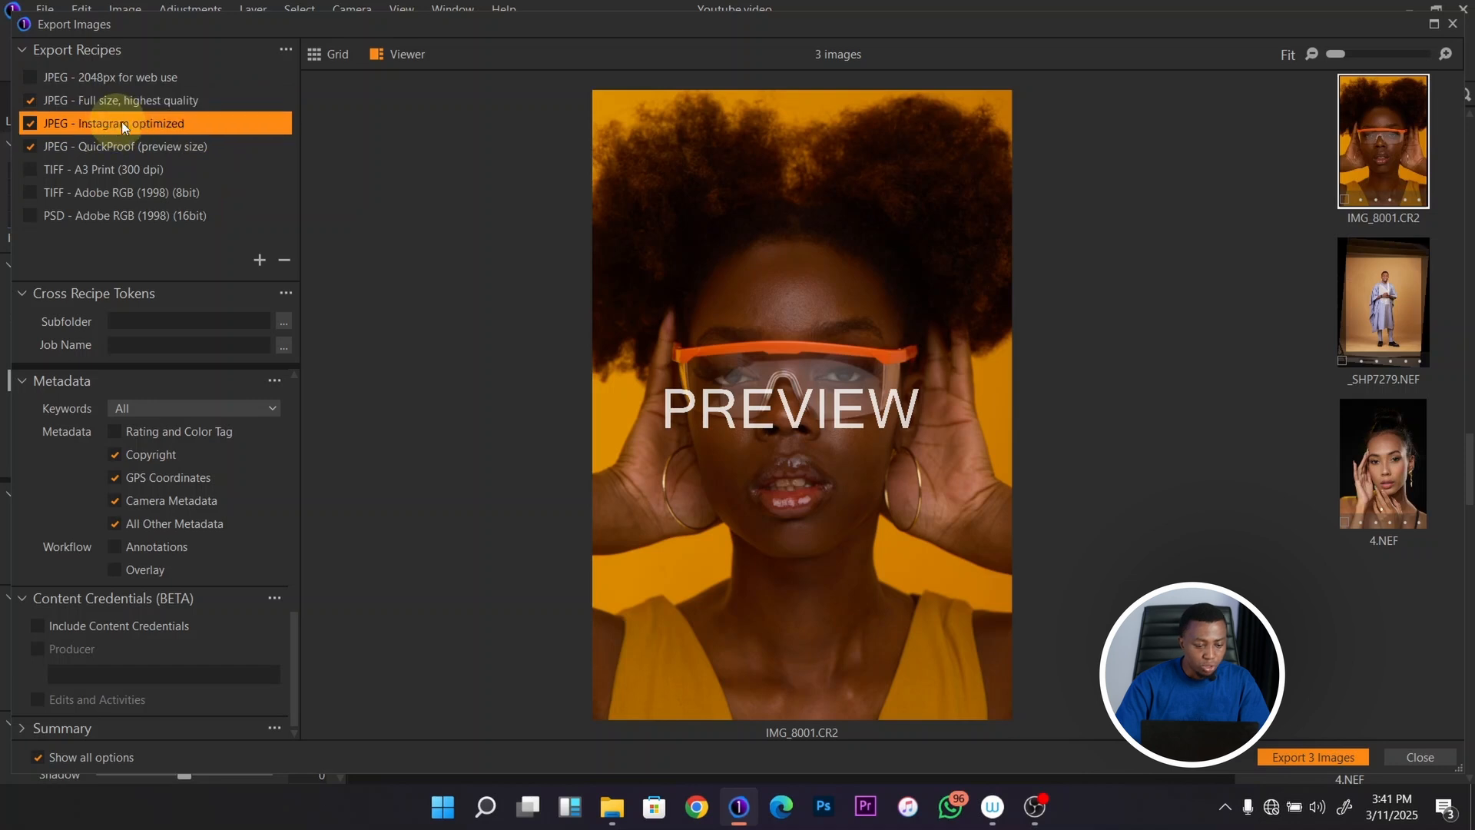
left_click(139, 146)
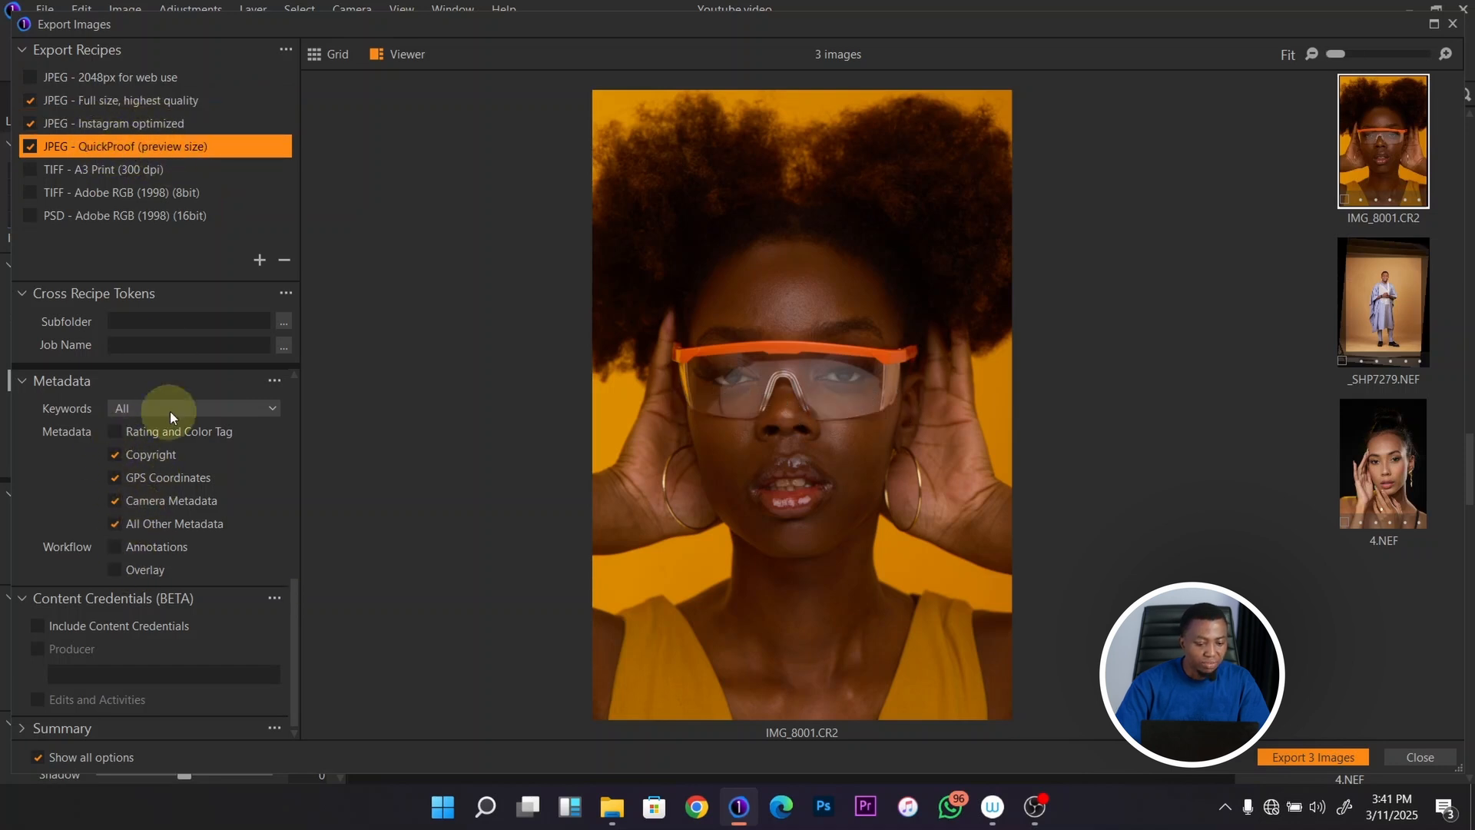
Step: Disable the JPEG Instagram optimized and QuickProof (preview size) recipes and select the Full size, highest quality recipe
left_click(153, 124)
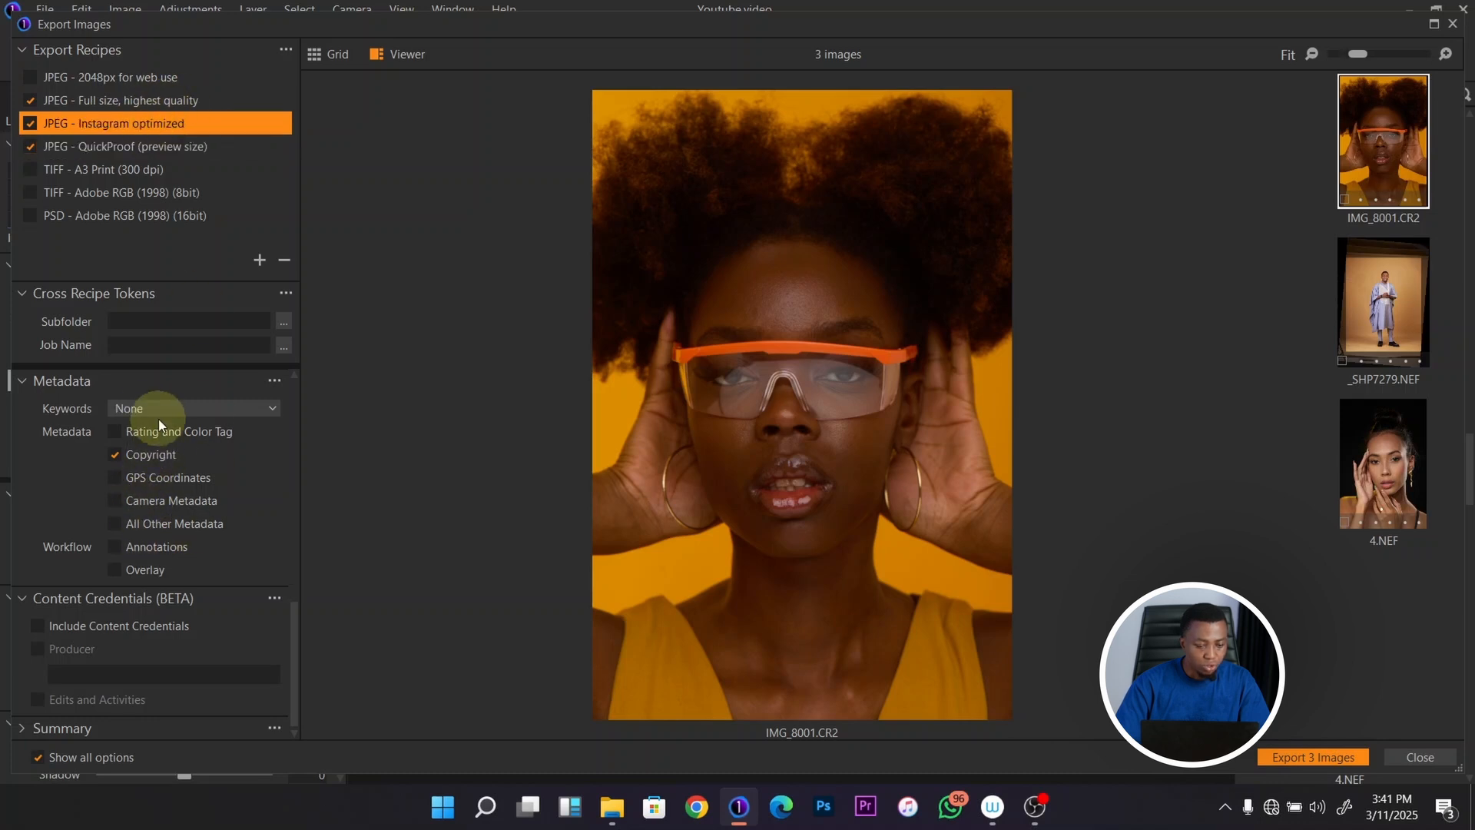
left_click(30, 123)
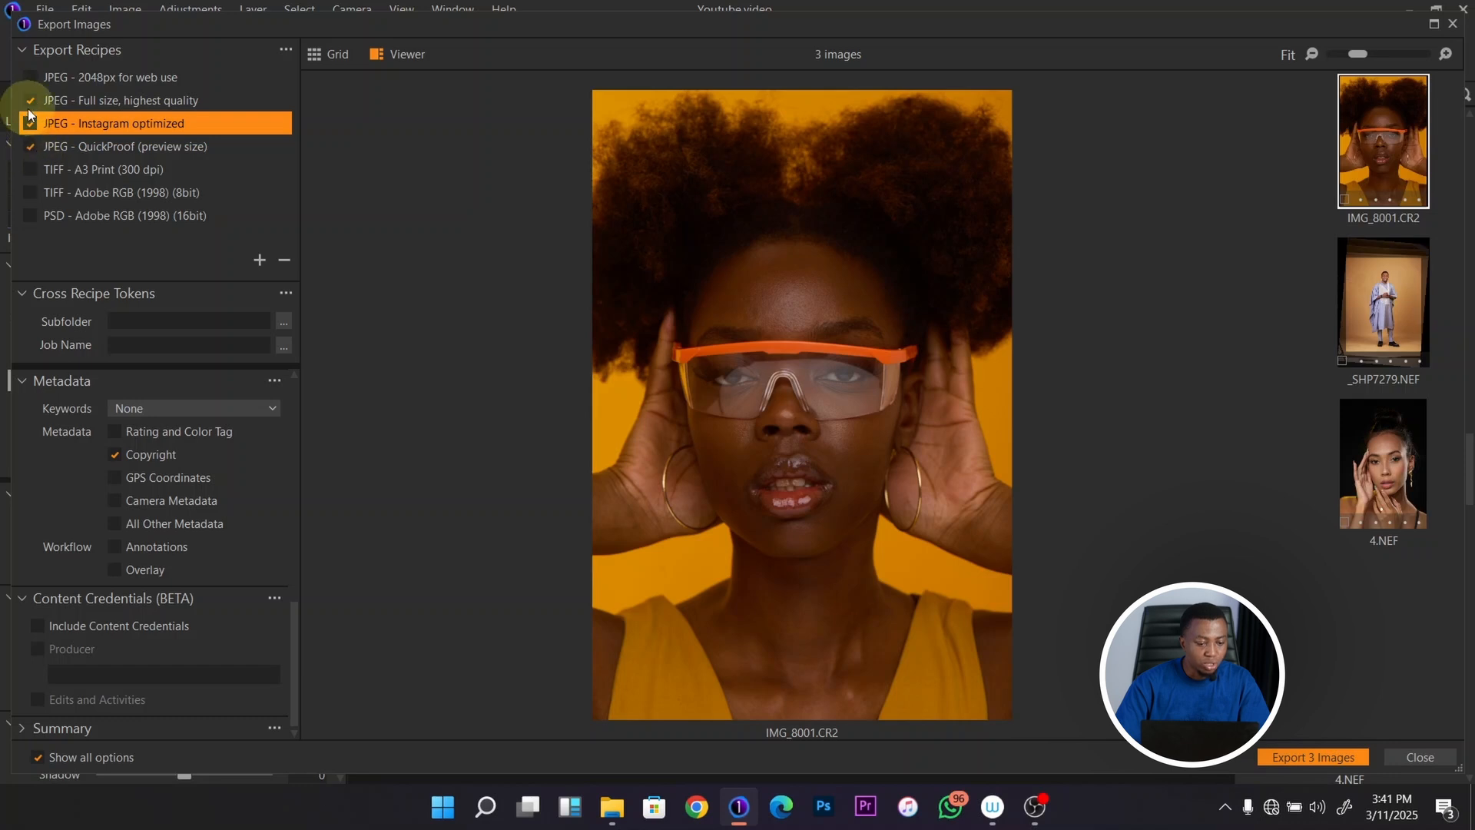
left_click(31, 123)
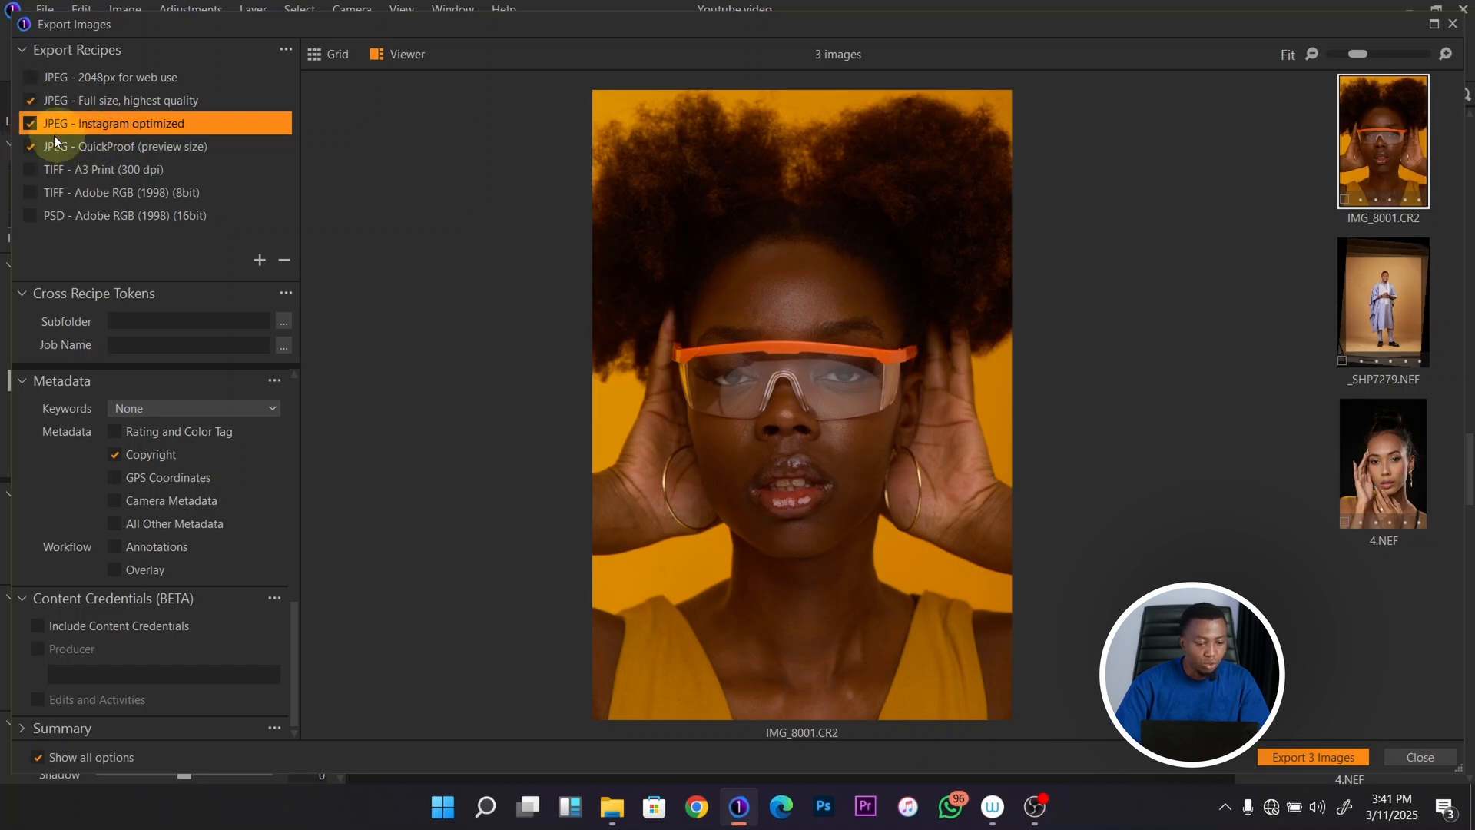
left_click(32, 145)
left_click(91, 101)
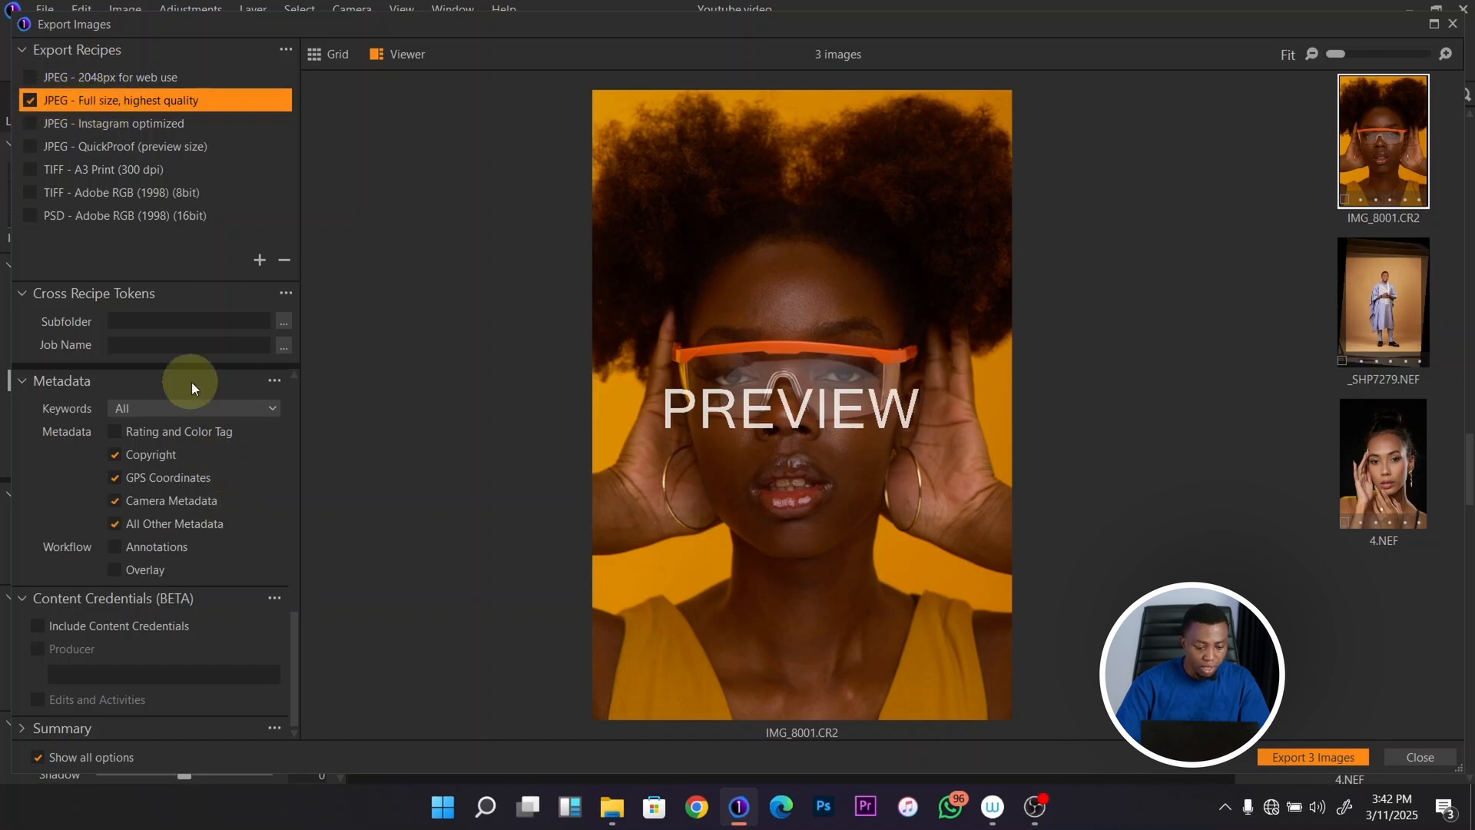
Step: Set the JPEG quality of the Full size, highest quality recipe to 34 and review its other export settings
left_click_drag(292, 611, 289, 377)
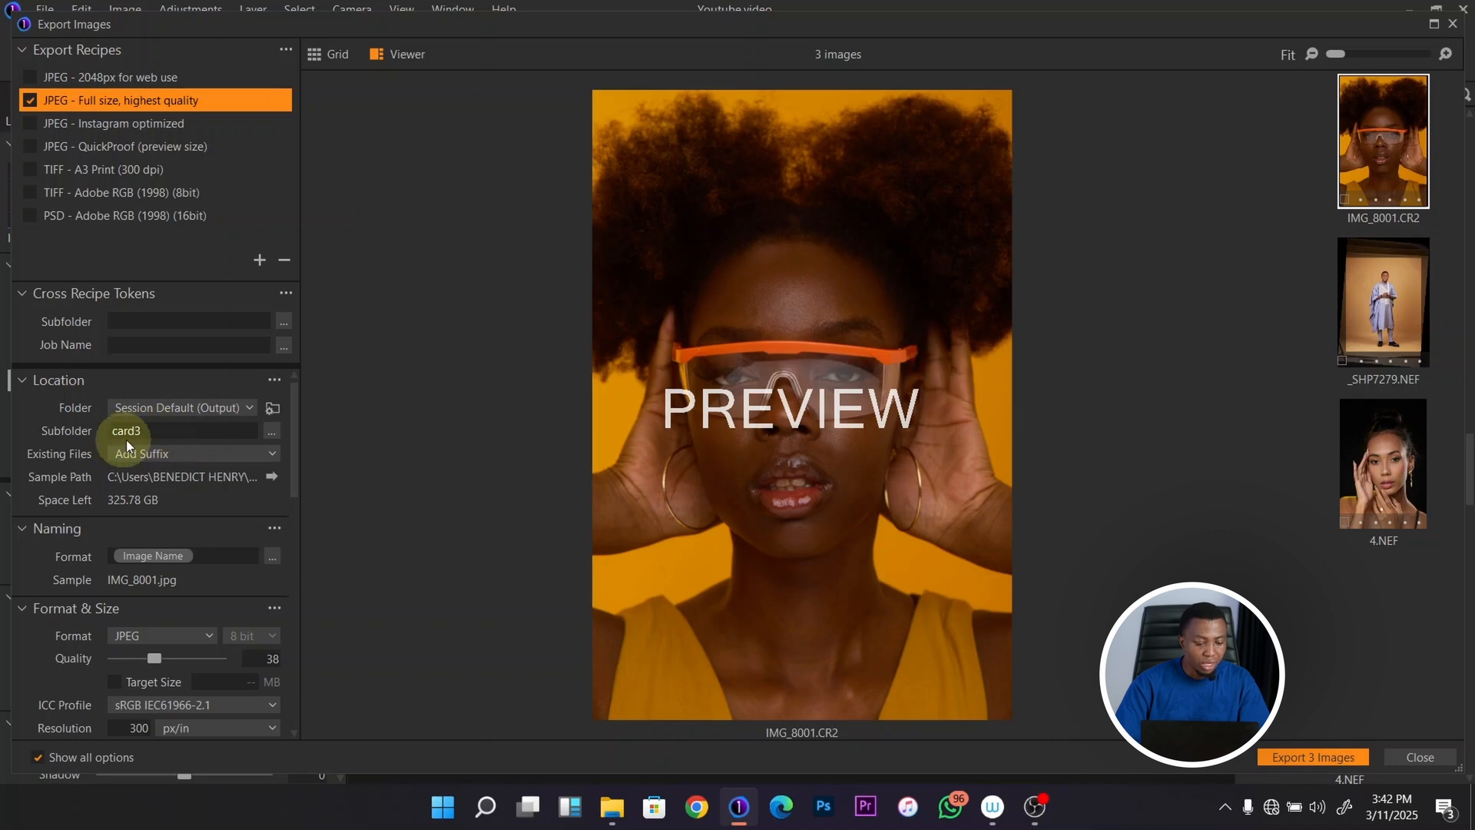
left_click_drag(293, 478, 290, 554)
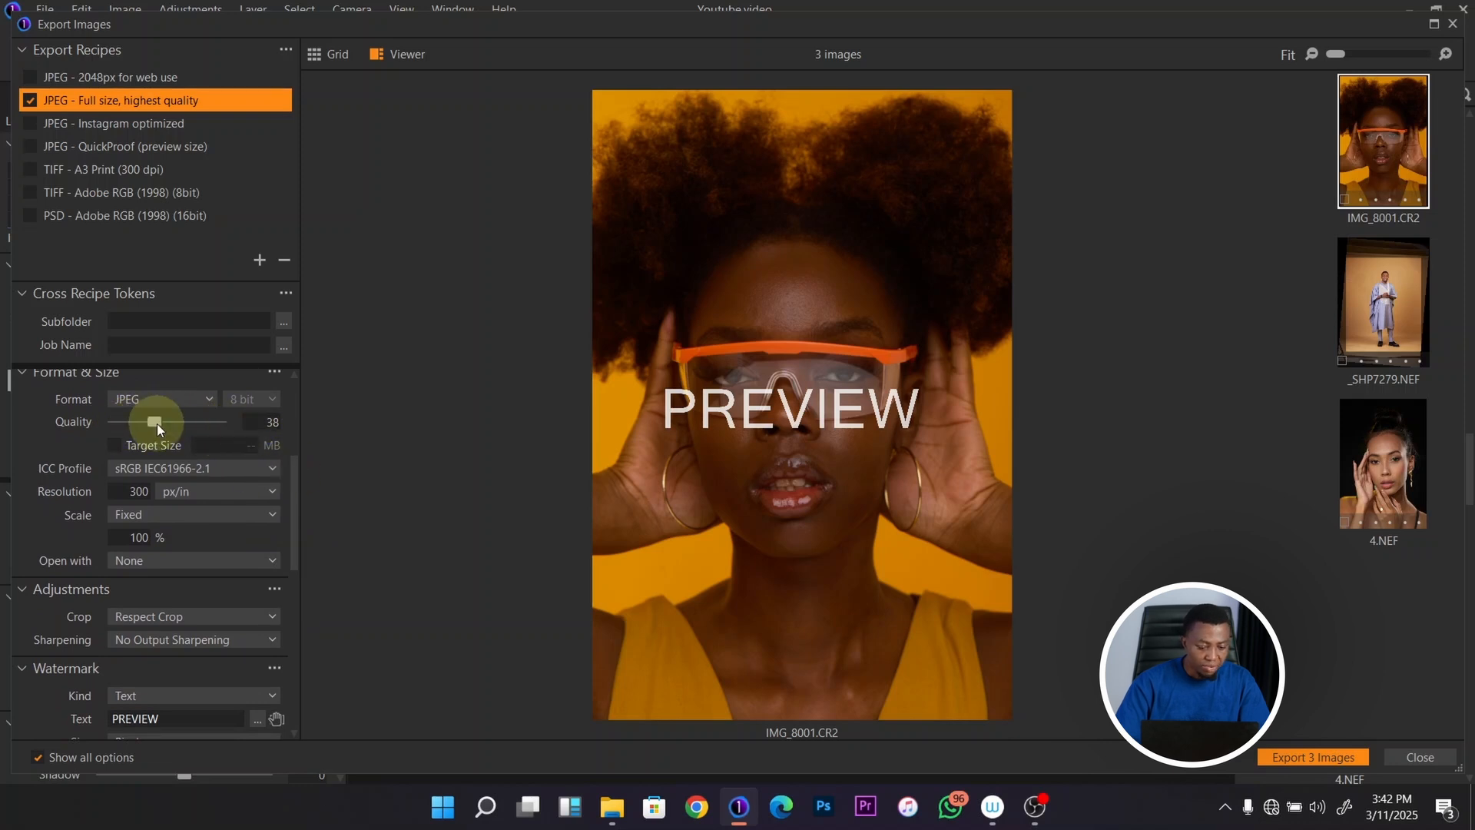
left_click_drag(154, 422, 214, 422)
left_click_drag(301, 477, 293, 635)
left_click(26, 726)
left_click_drag(293, 591, 302, 458)
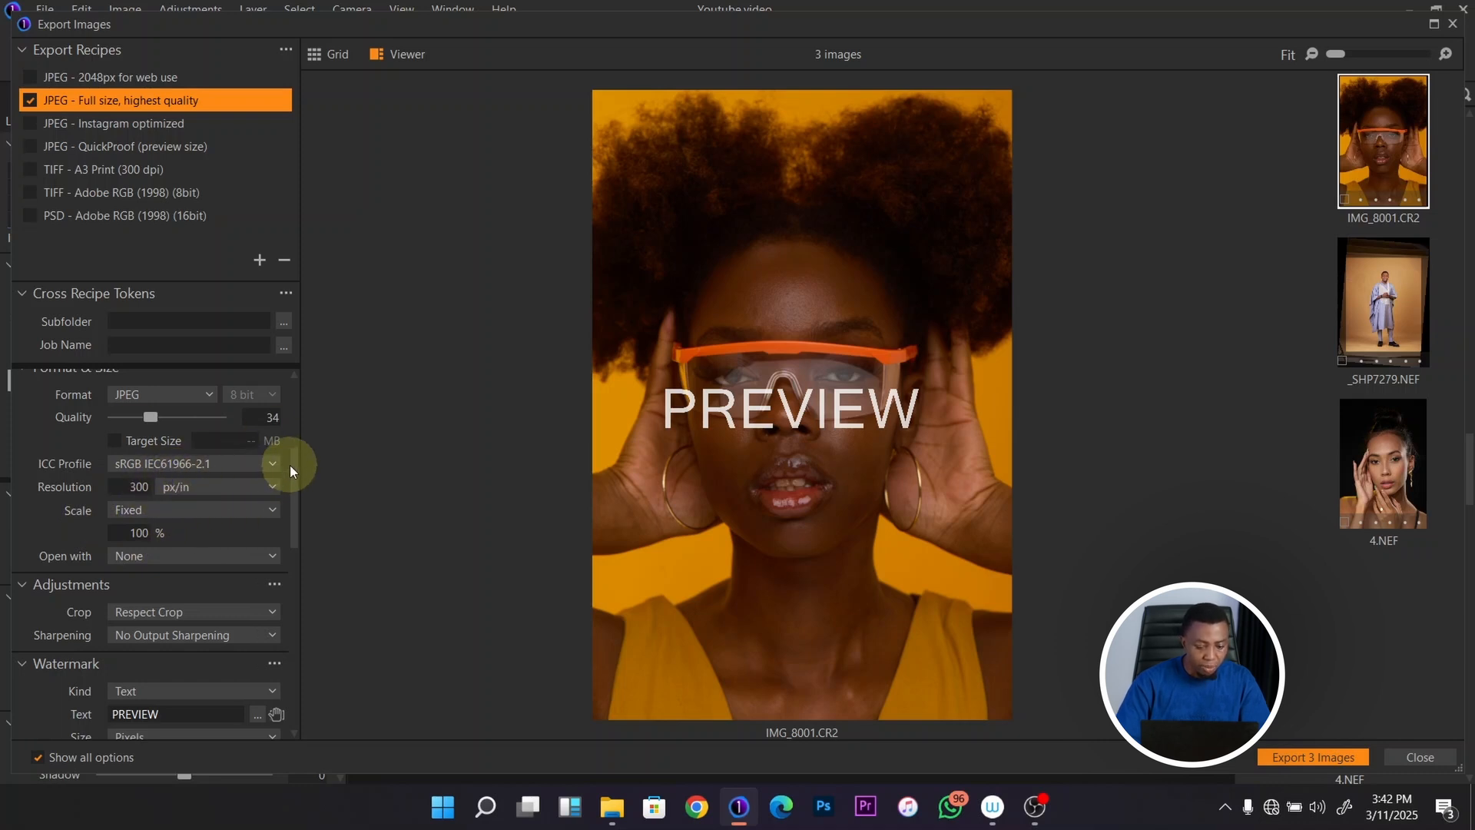
Step: Preview the recipe's watermark with the kinds None, Text and Image, and return it to Text
left_click_drag(297, 465, 288, 540)
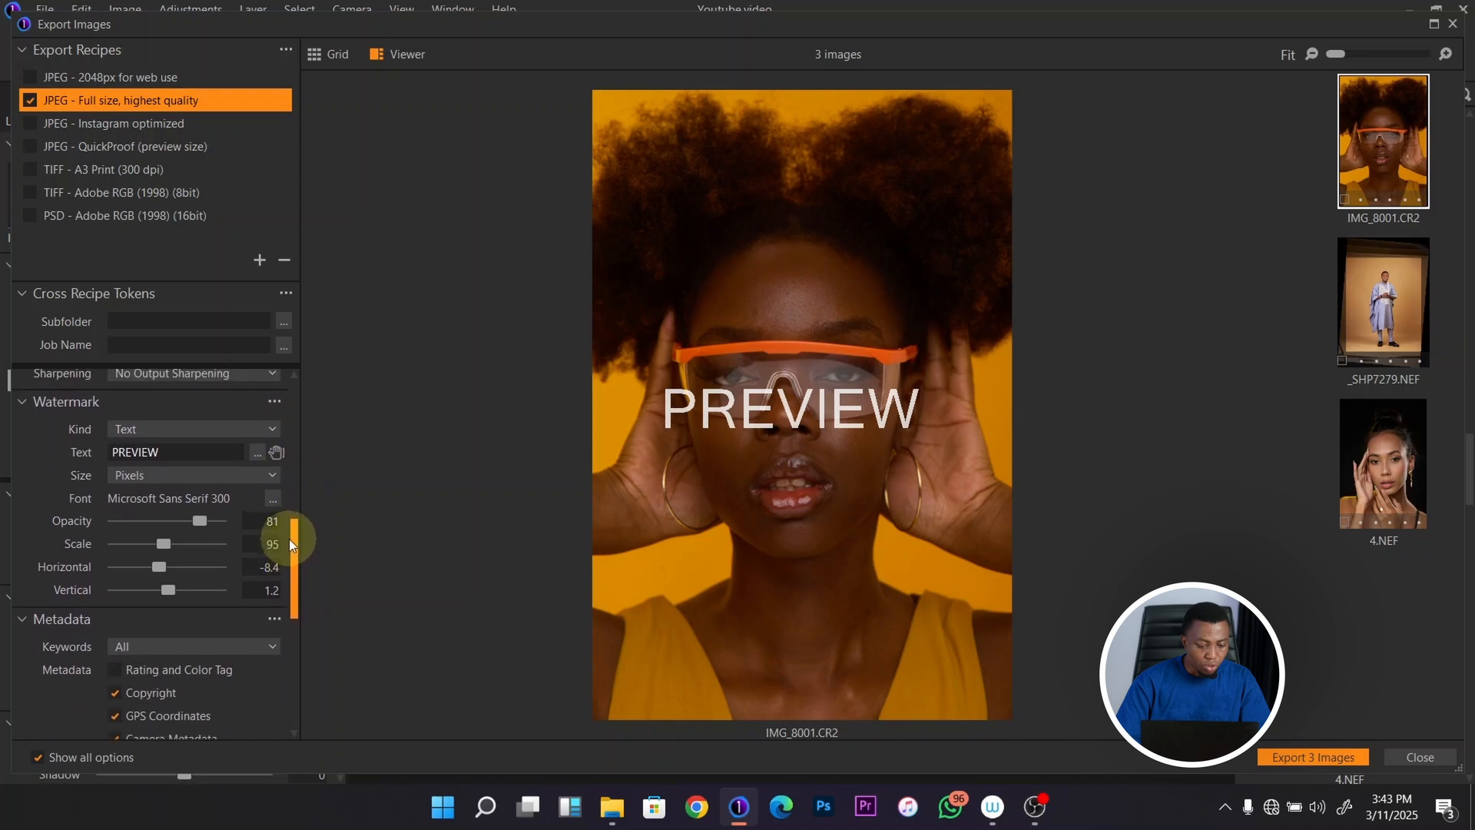
left_click(224, 481)
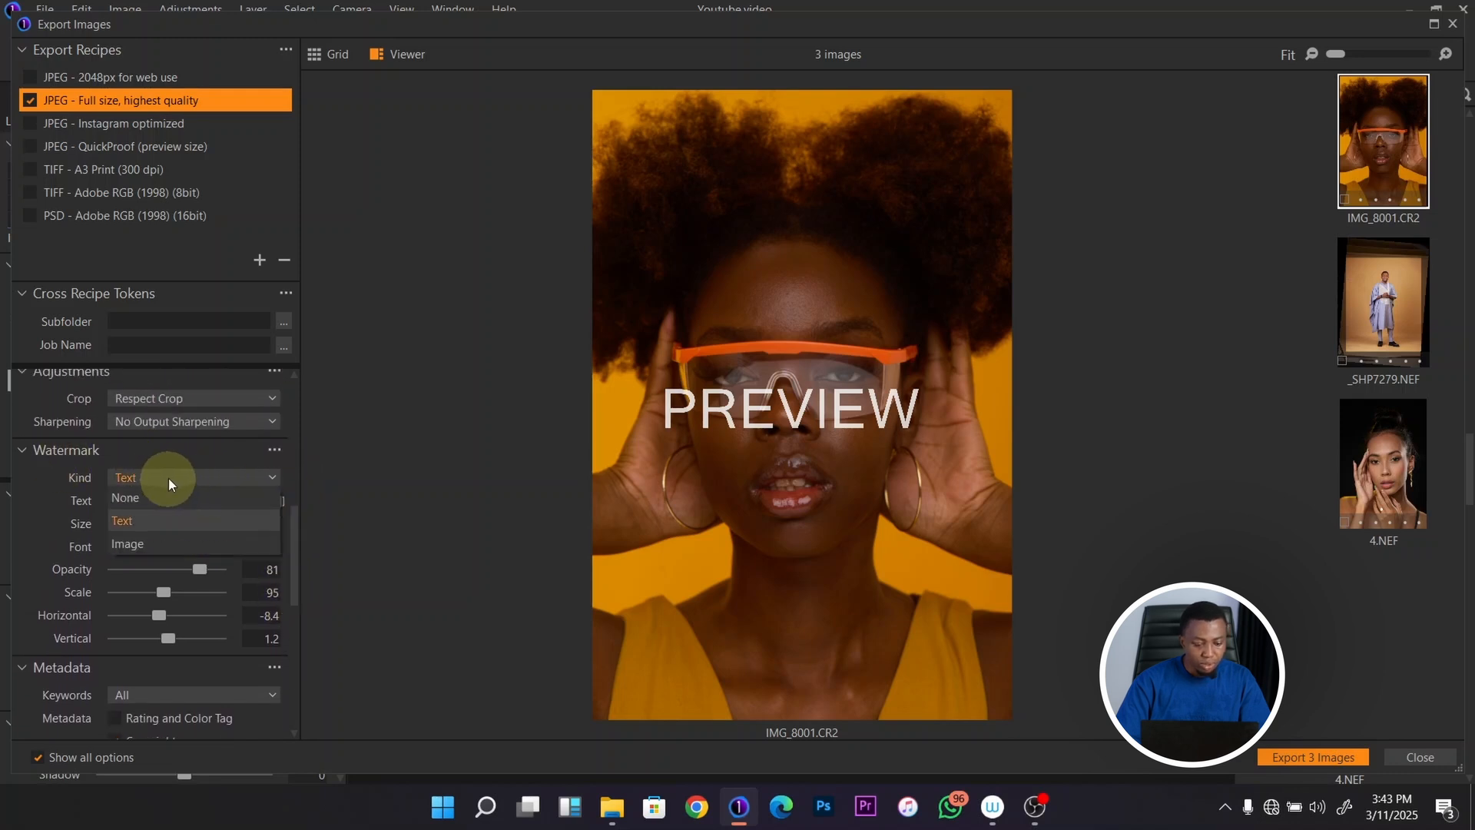
left_click(137, 499)
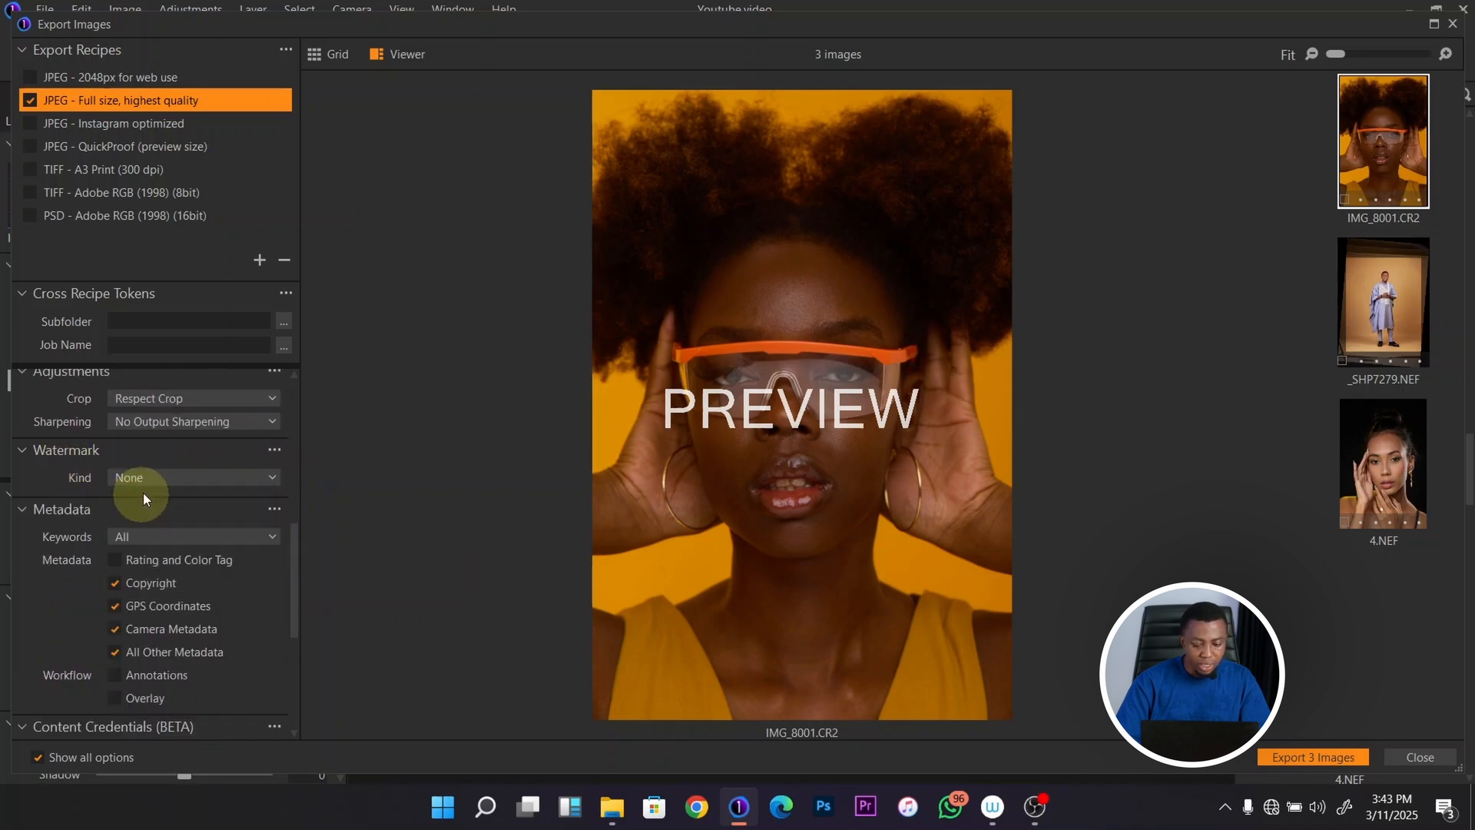
left_click(186, 479)
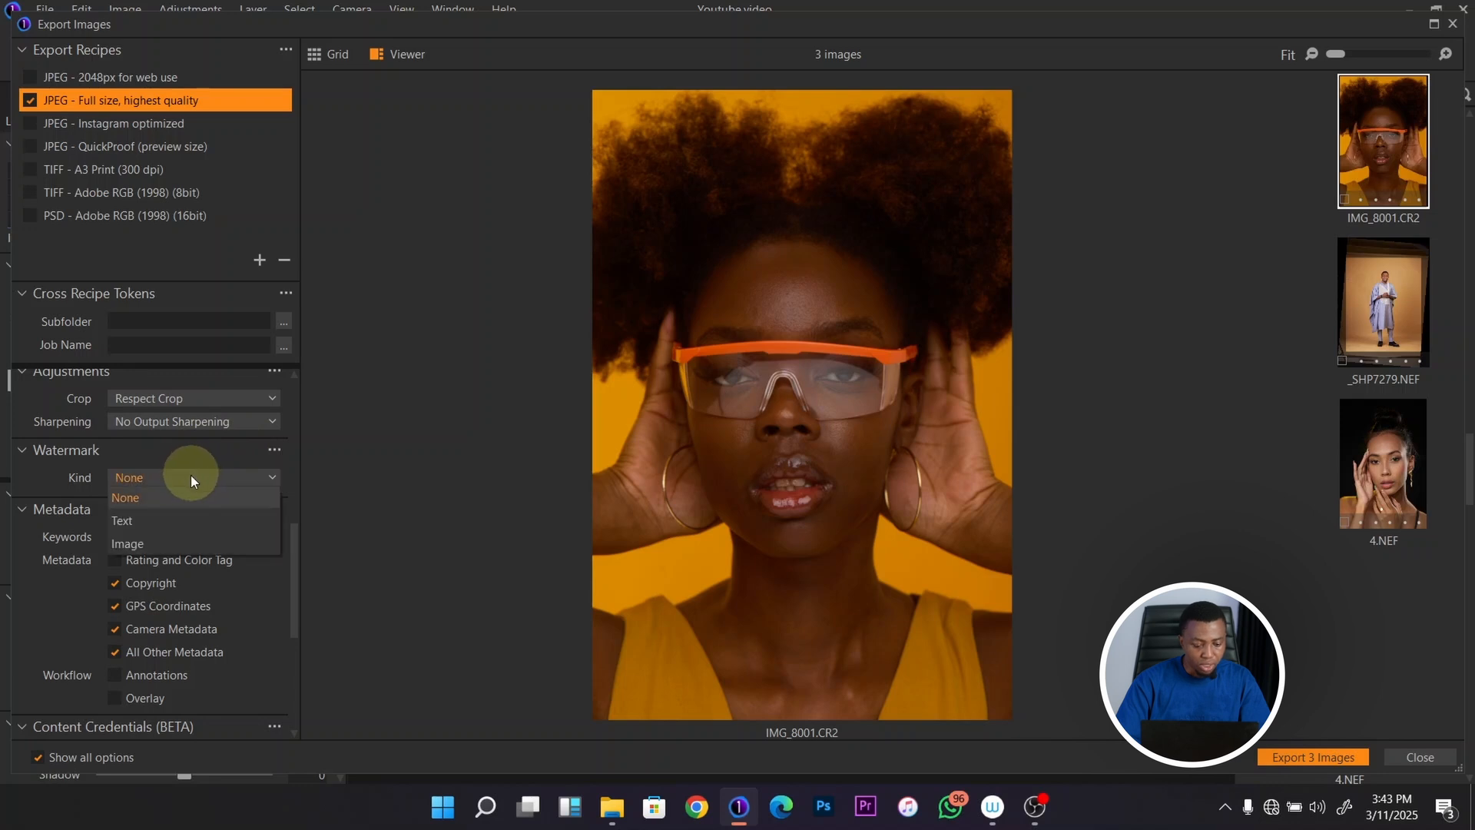
left_click(140, 521)
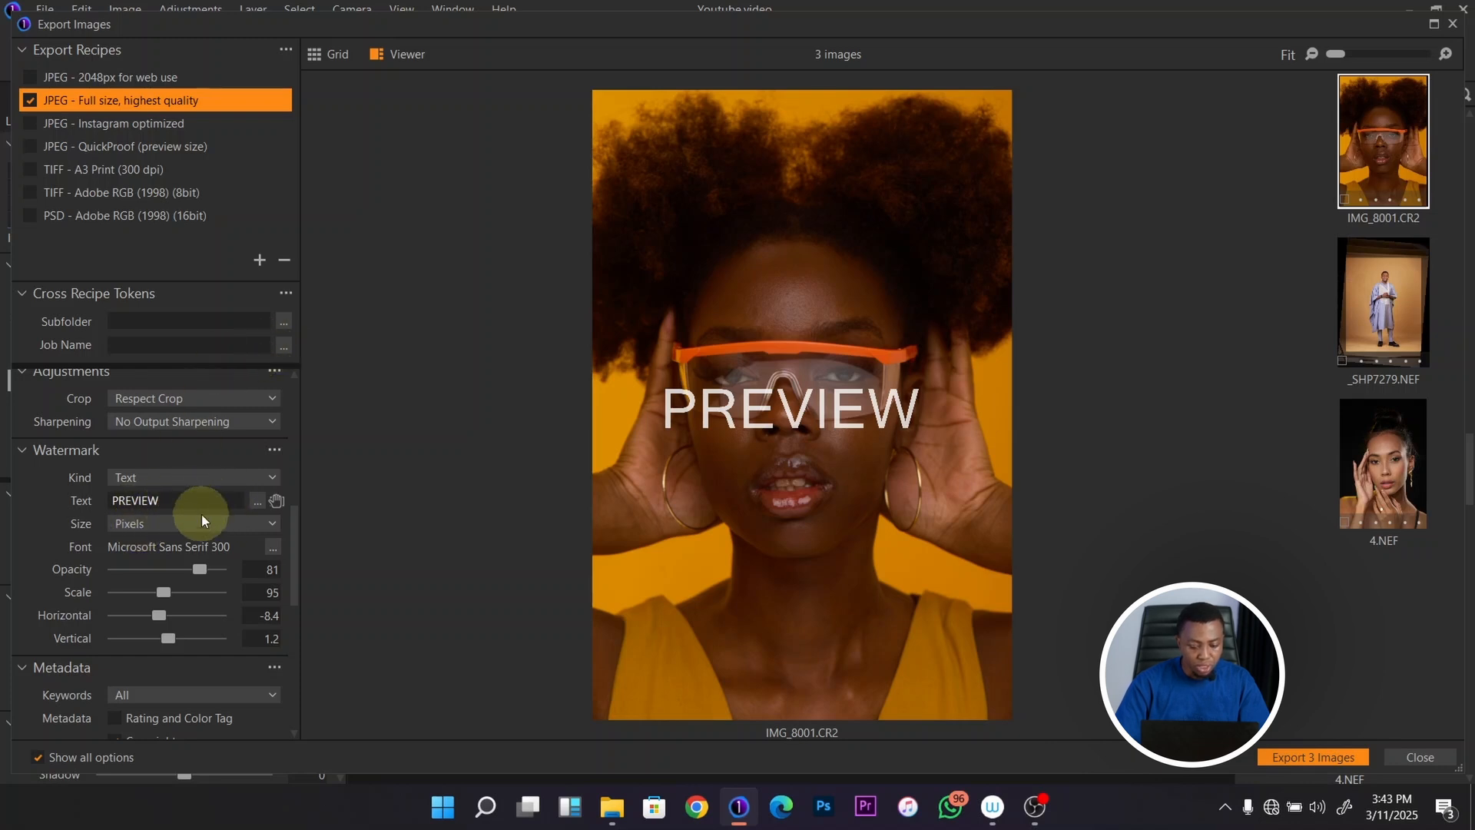
left_click(235, 482)
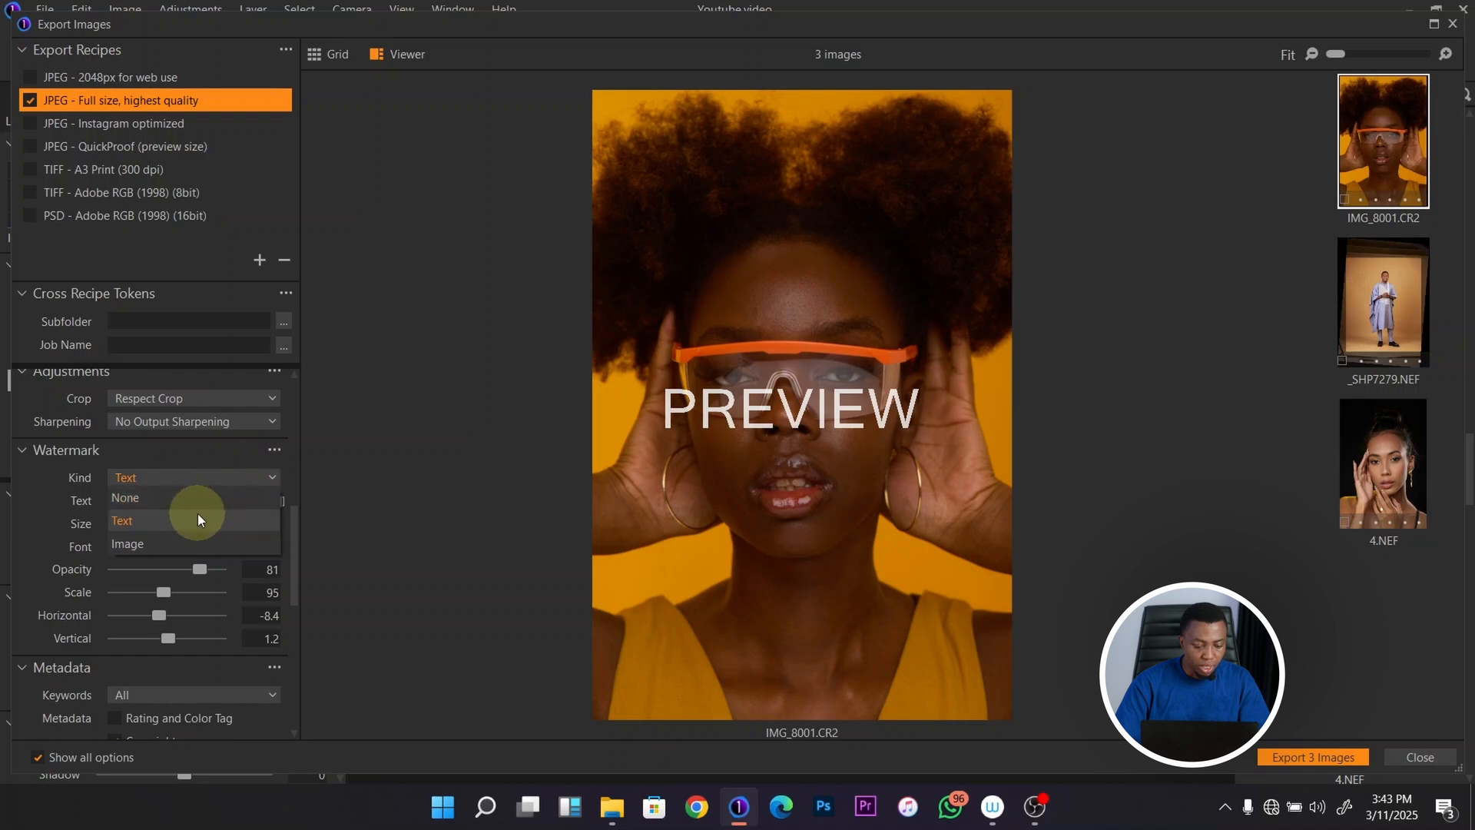
left_click(177, 545)
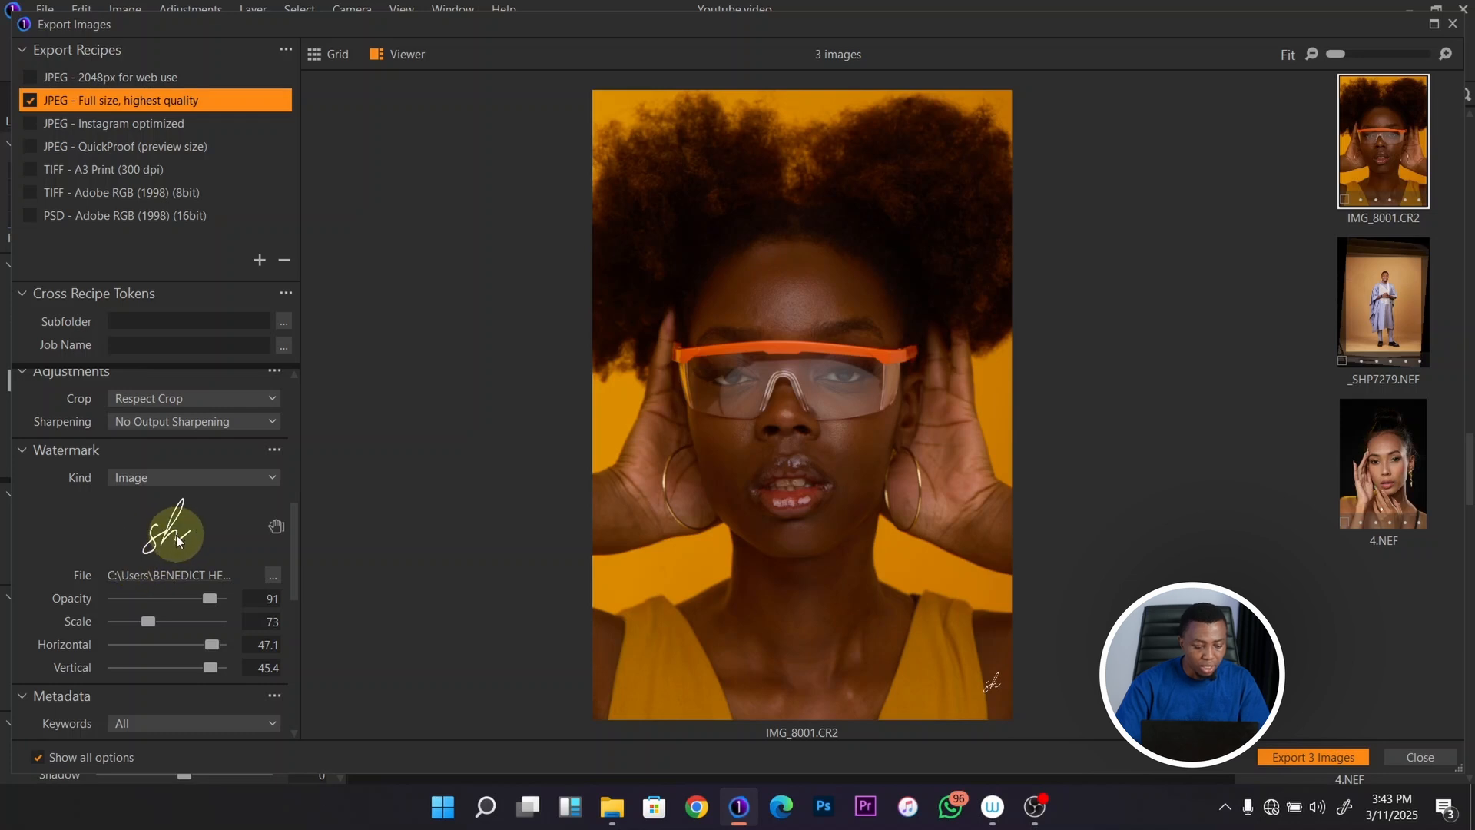
left_click(183, 477)
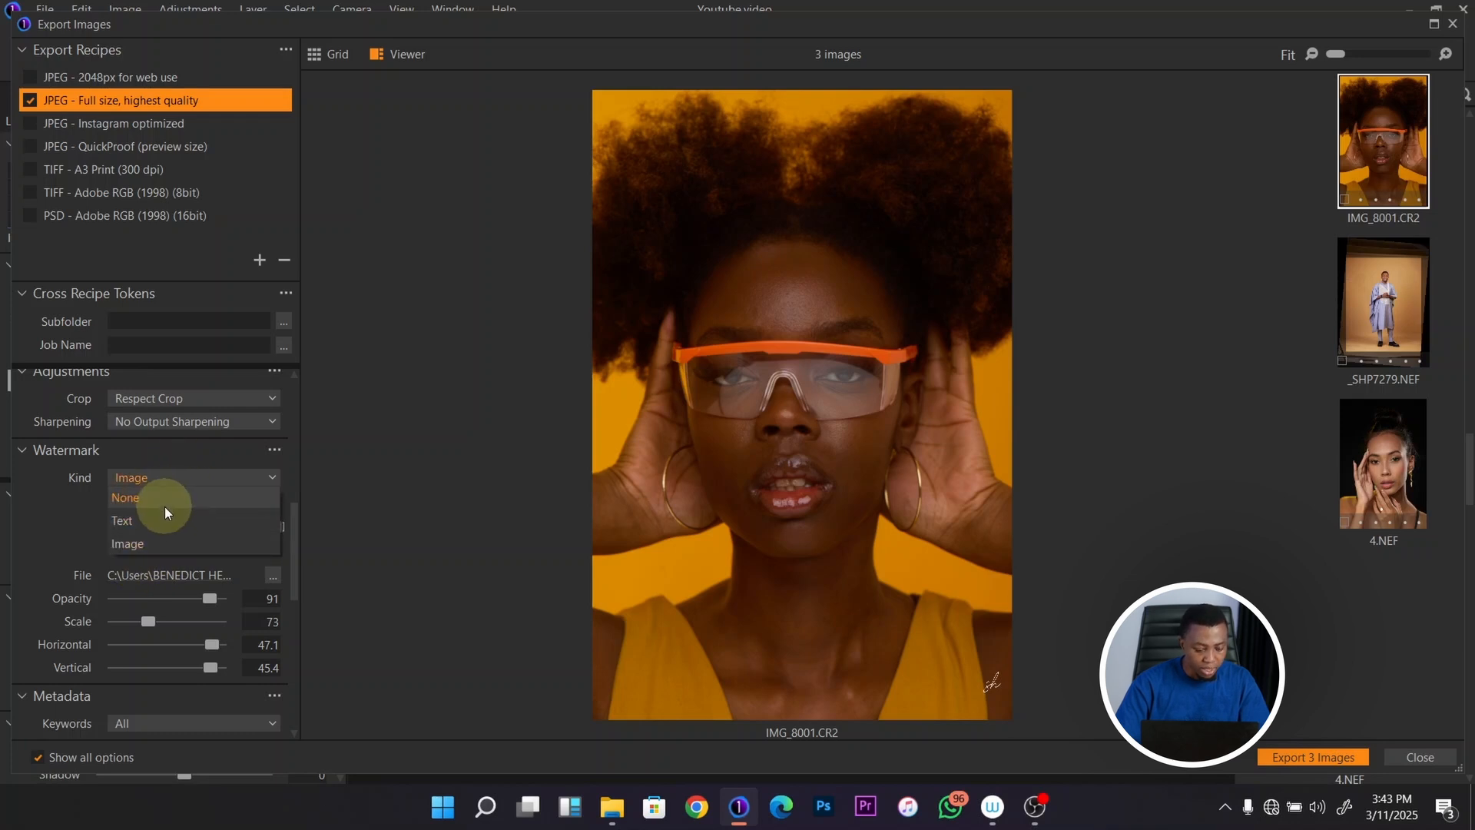
left_click(149, 523)
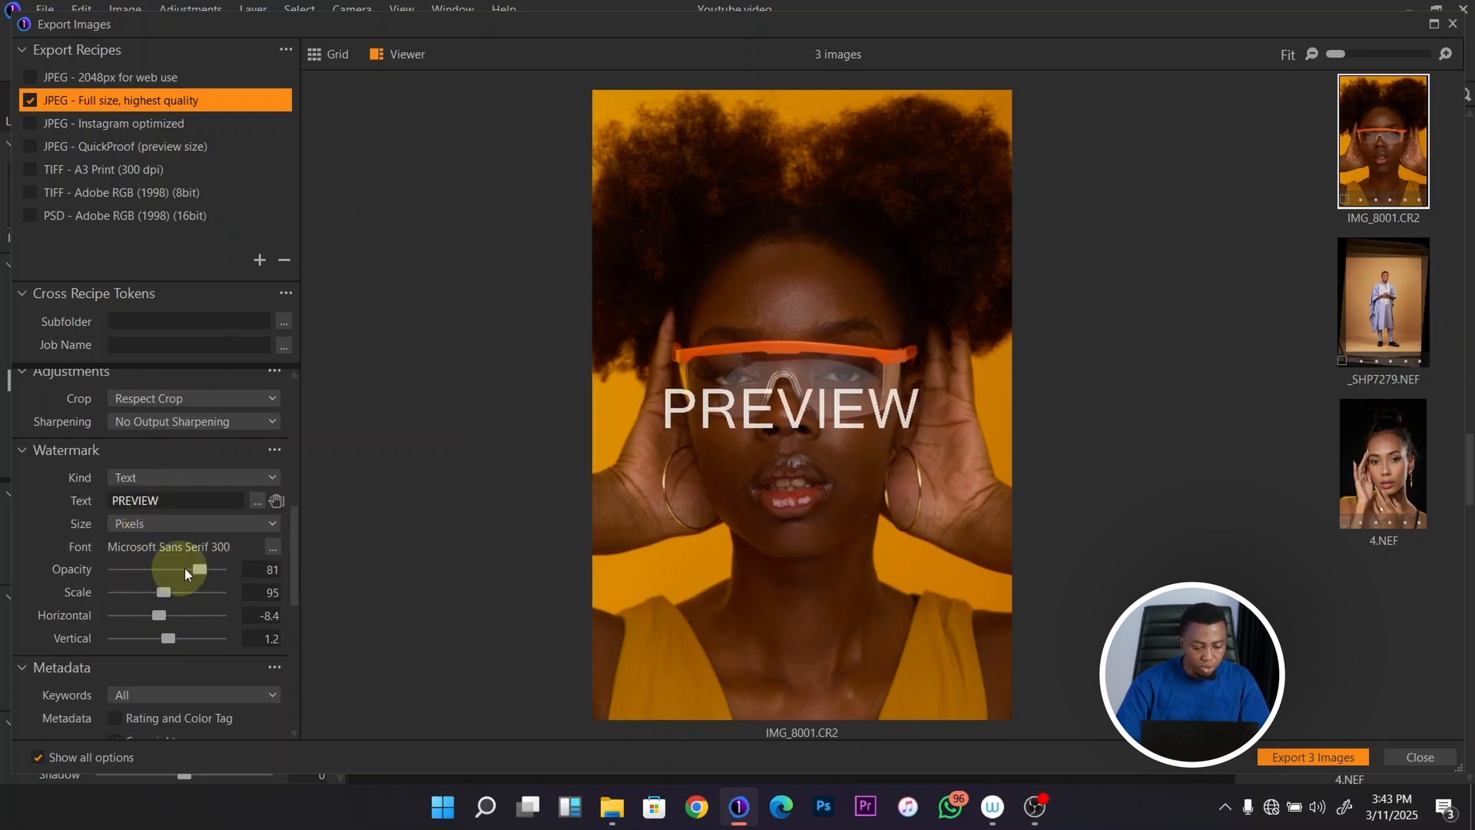
Step: Enlarge the PREVIEW text watermark to nearly the photo's full width, export the three images and dismiss the export notification
mouse_move(200, 568)
left_mouse_down()
mouse_move(145, 574)
mouse_move(178, 570)
mouse_move(195, 587)
mouse_move(179, 589)
left_mouse_up()
left_click_drag(292, 527, 201, 648)
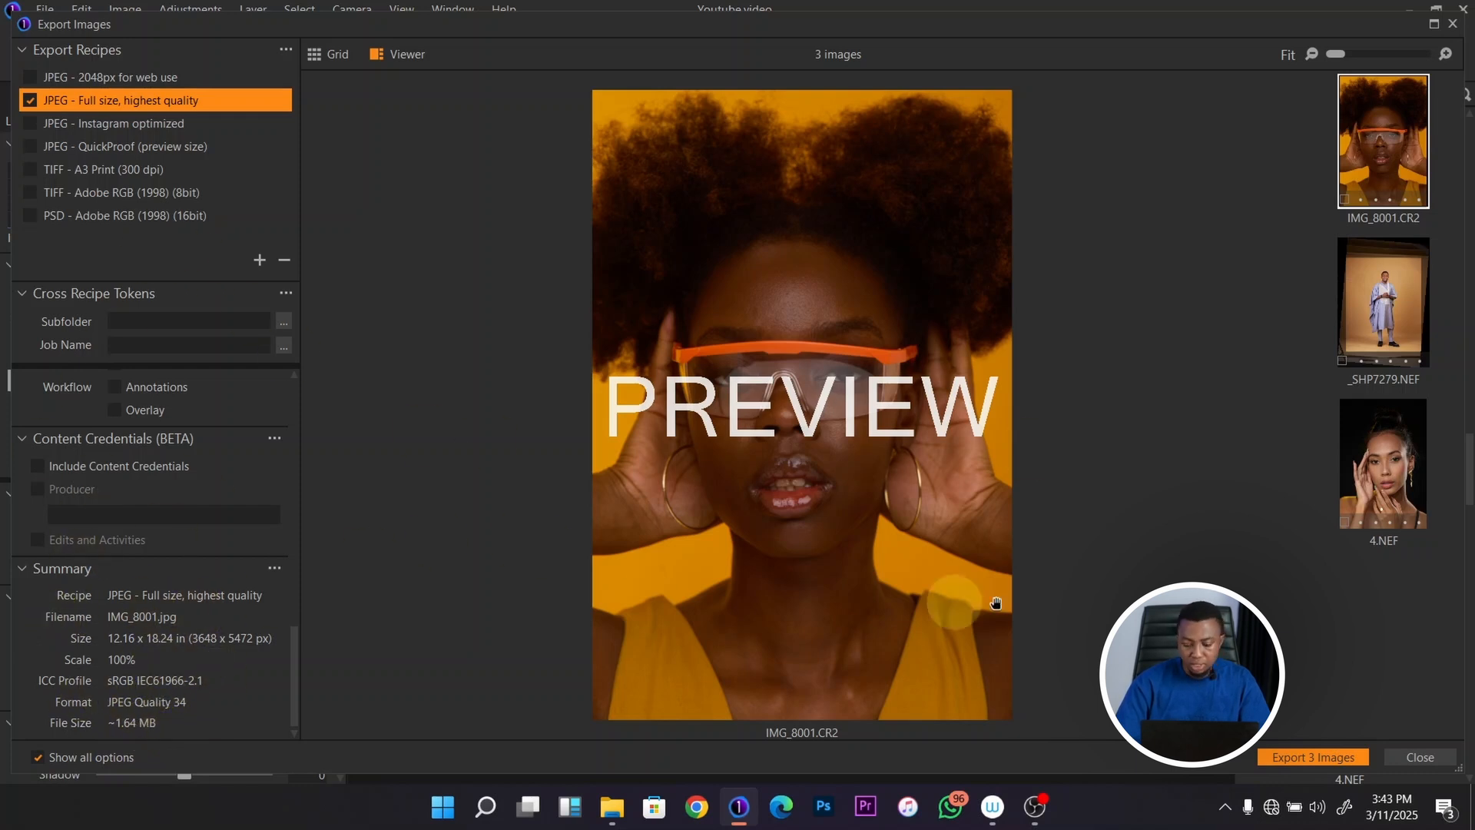
left_click(1292, 758)
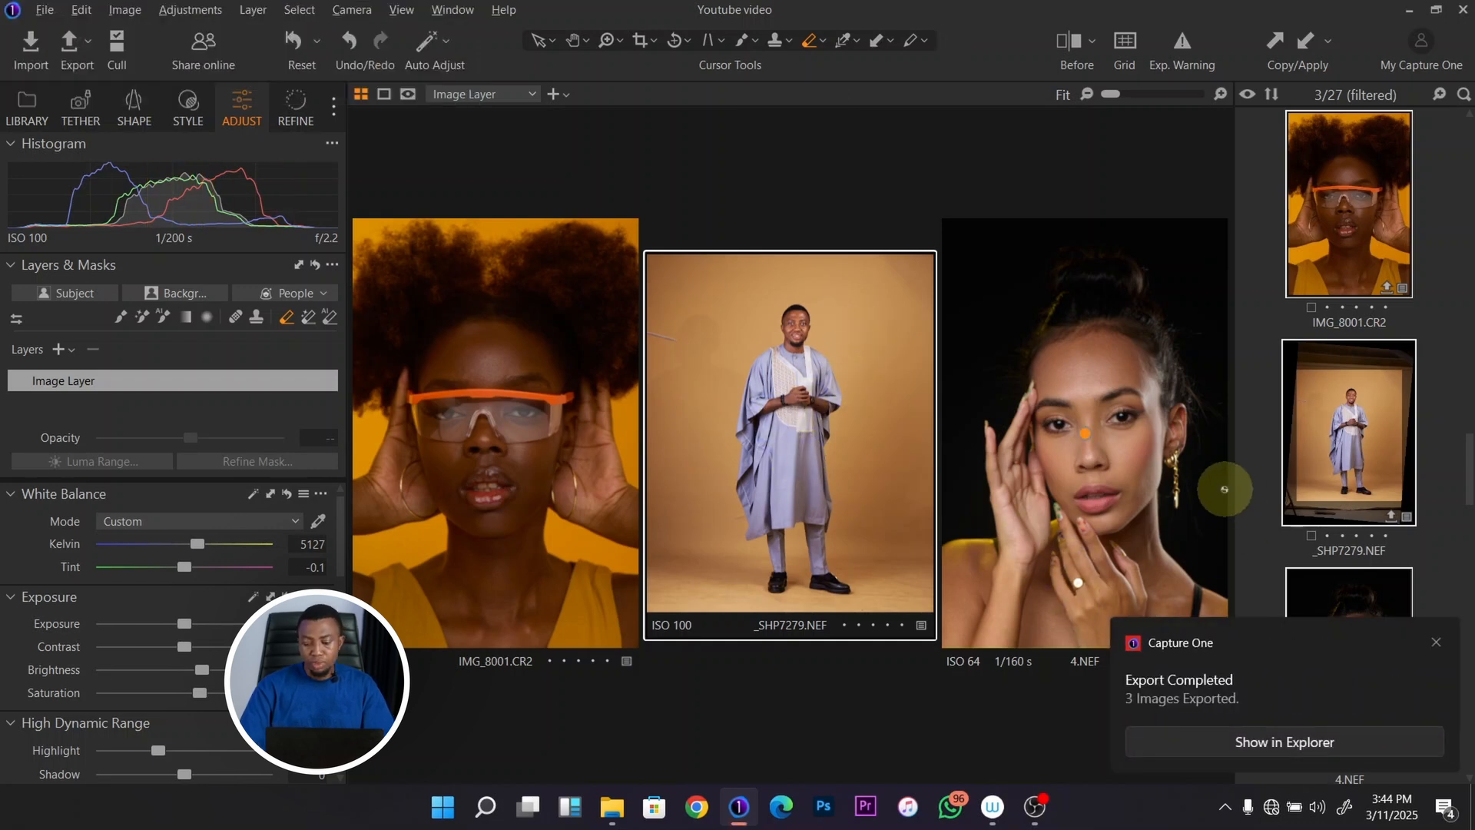
left_click(1435, 643)
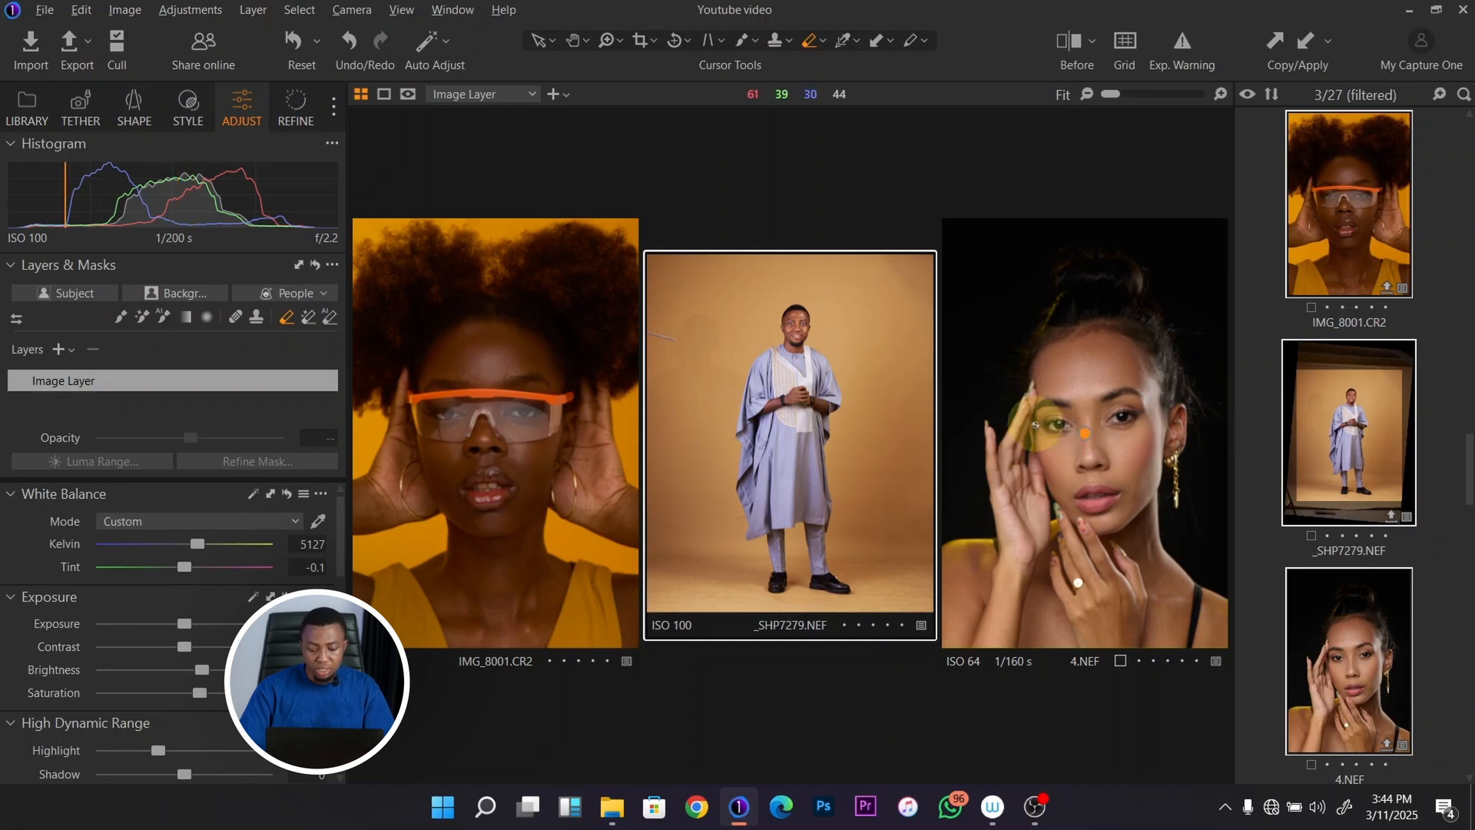
Step: Open the Edit With settings for Adobe Photoshop 2025, look through the format and bit depth options, and cancel
right_click(1352, 434)
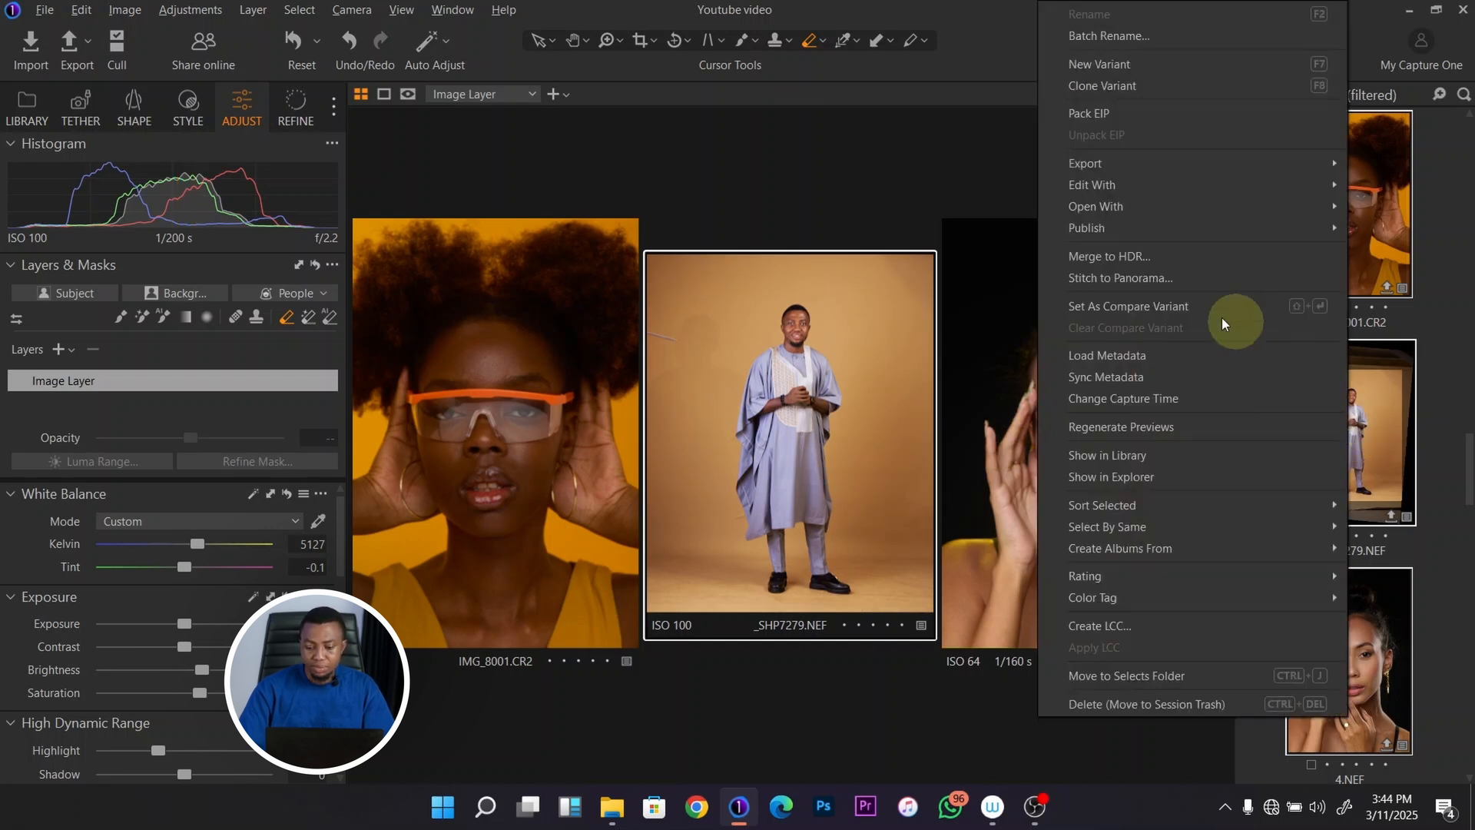
mouse_move(1092, 186)
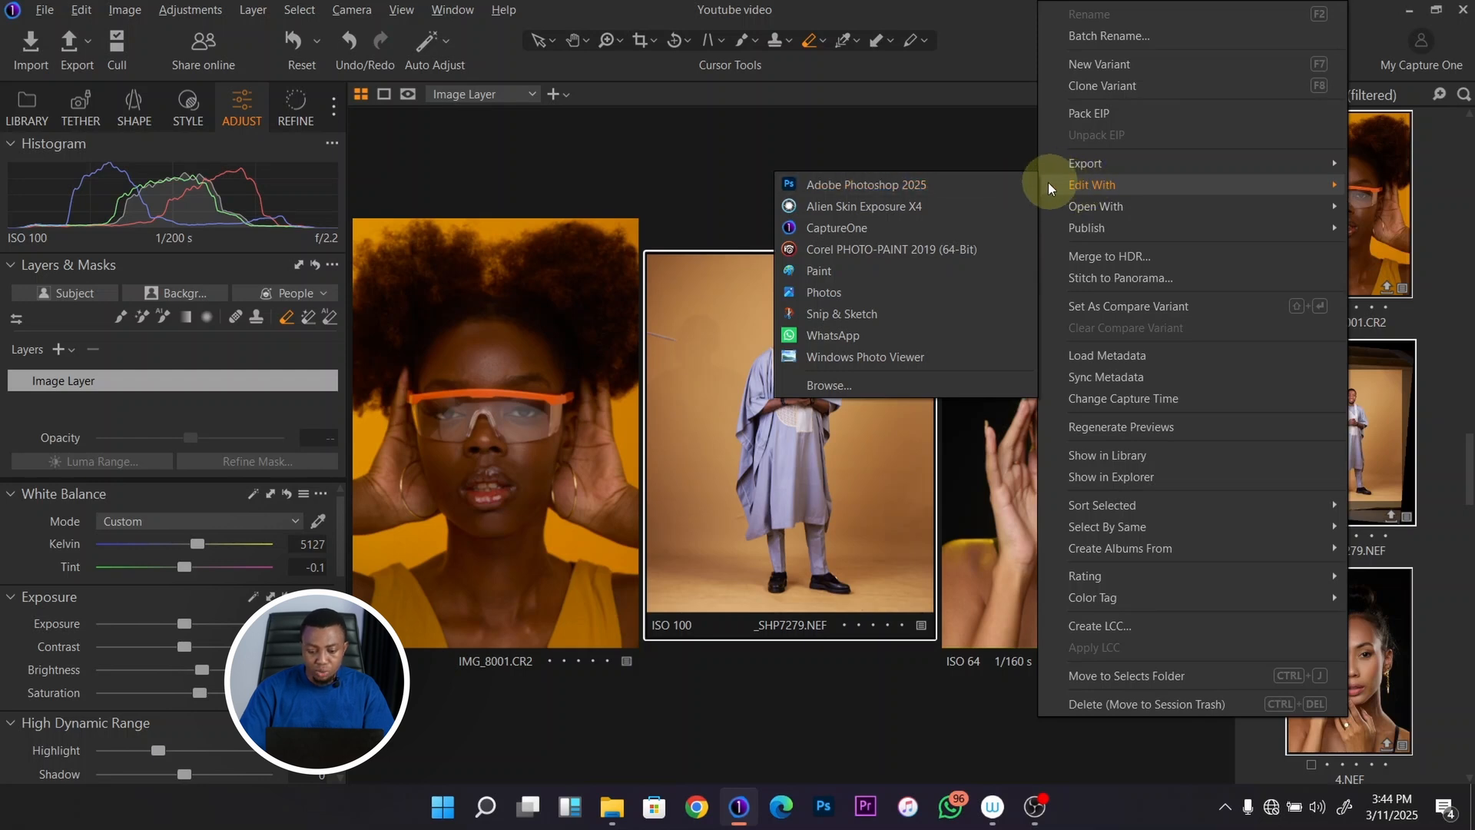
left_click(894, 186)
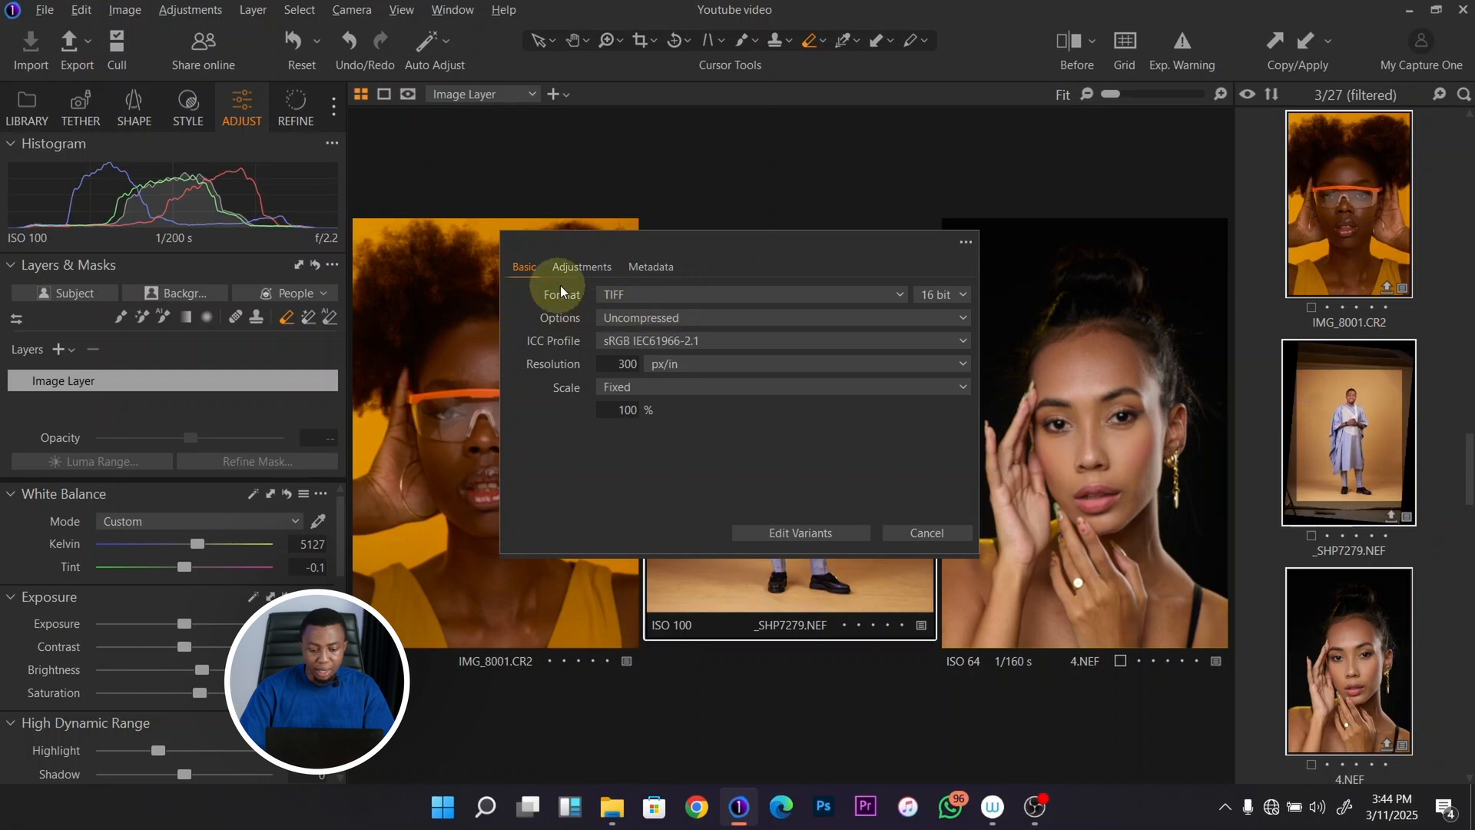
left_click(657, 298)
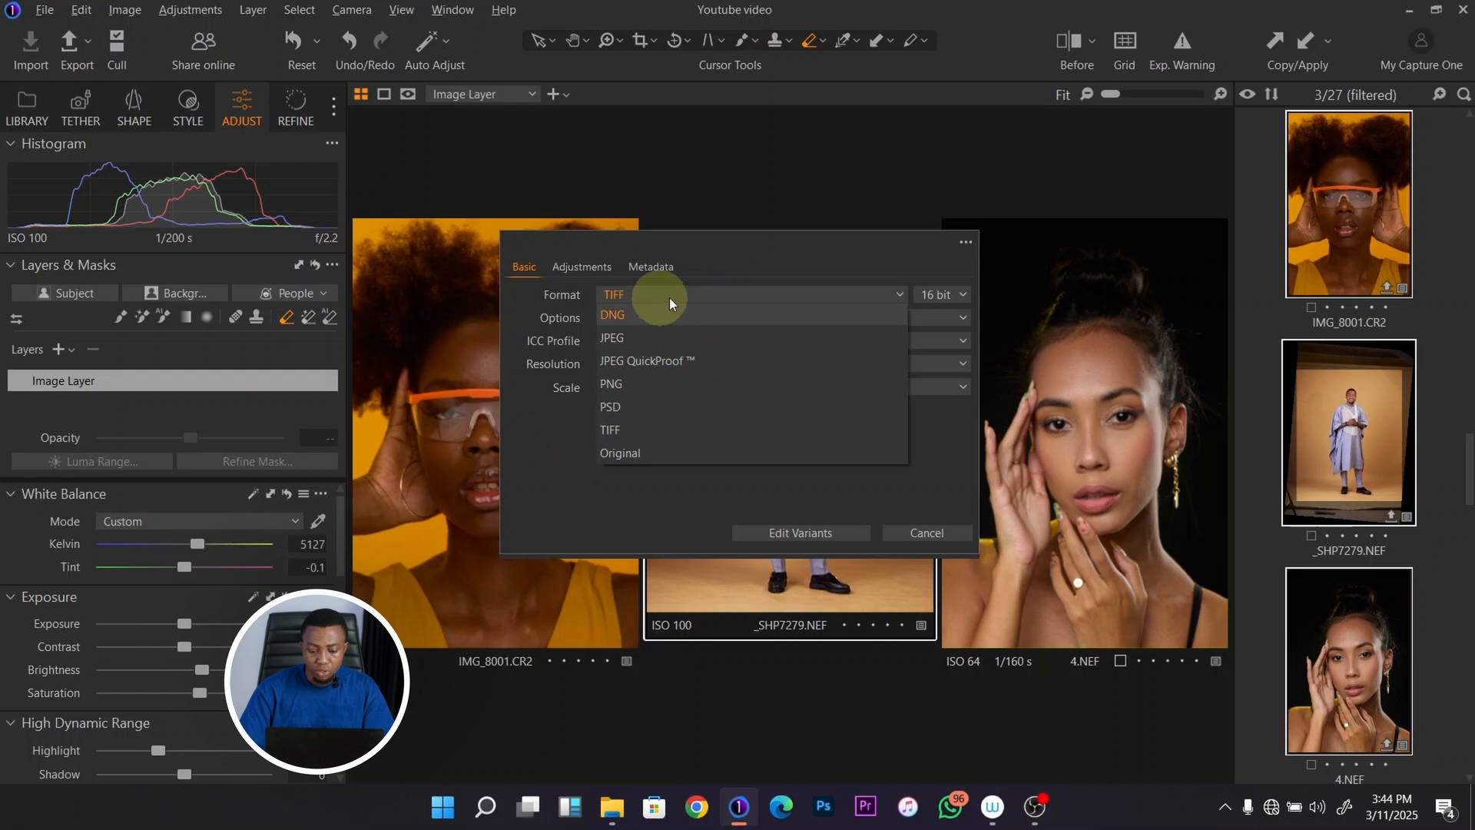
left_click(776, 292)
left_click(926, 293)
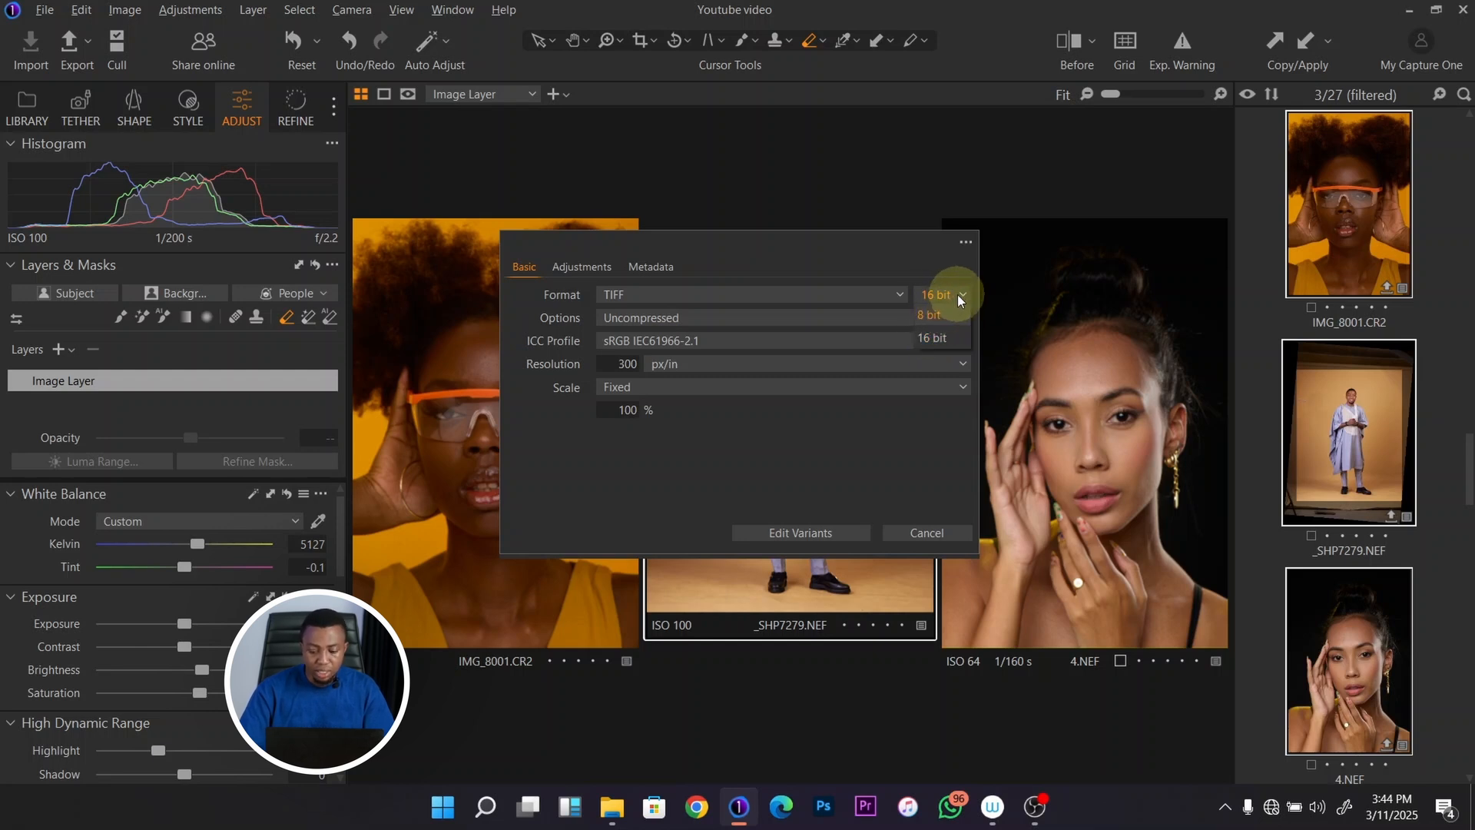
left_click(960, 294)
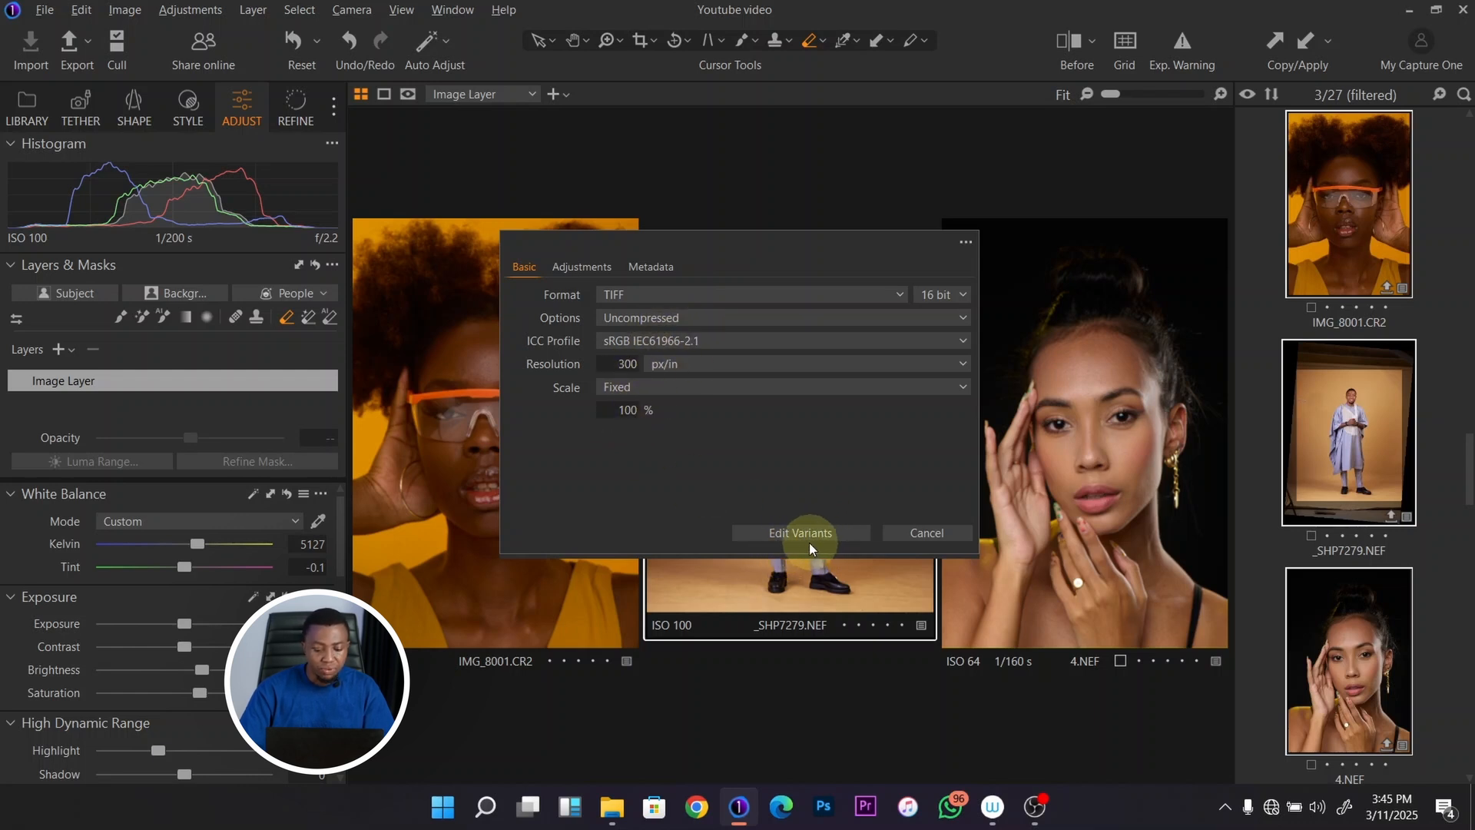
left_click(928, 533)
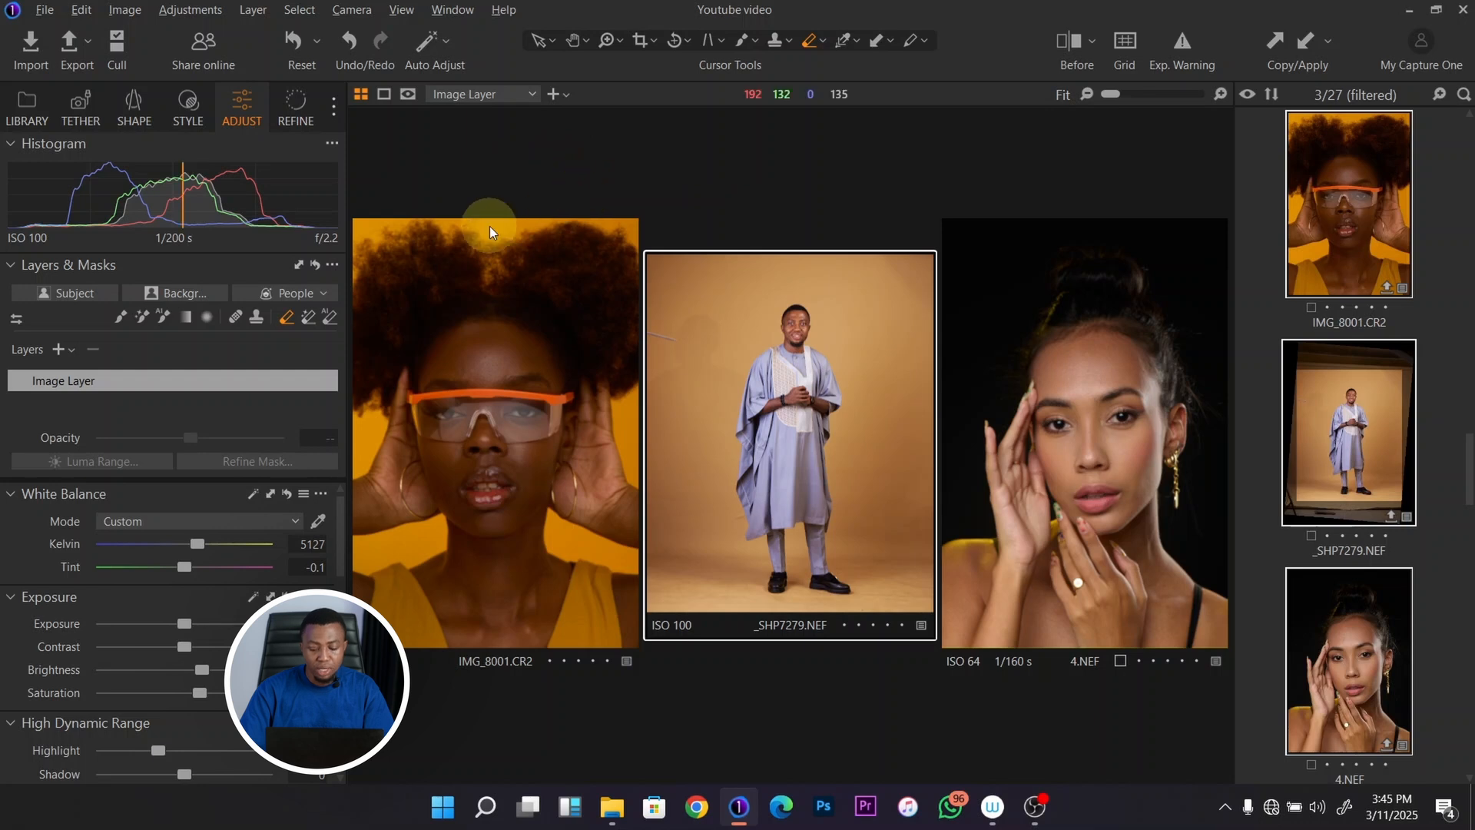
Step: Switch the workspace layout to Migration
left_click(451, 10)
mouse_move(619, 29)
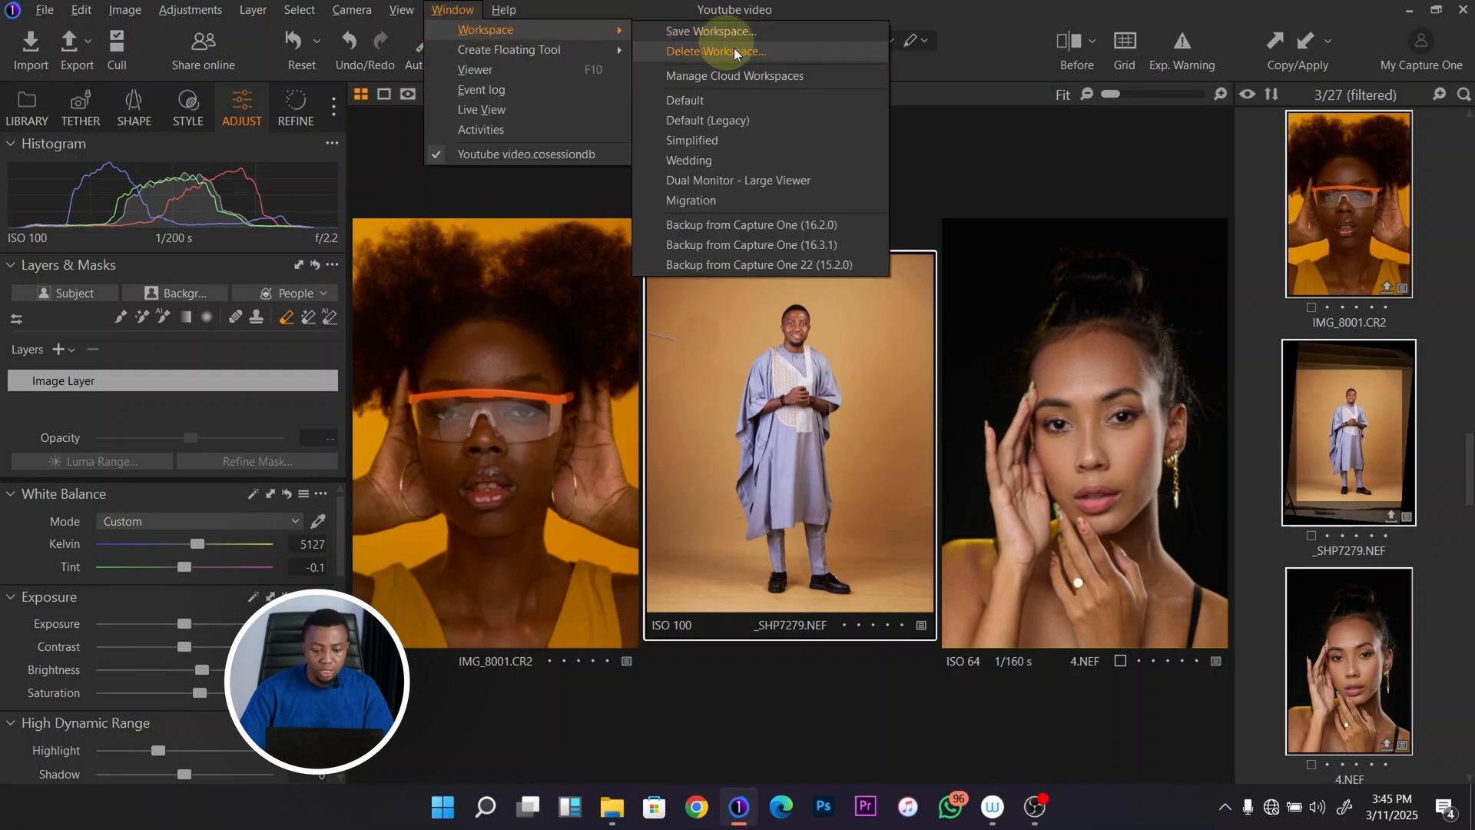
left_click(717, 203)
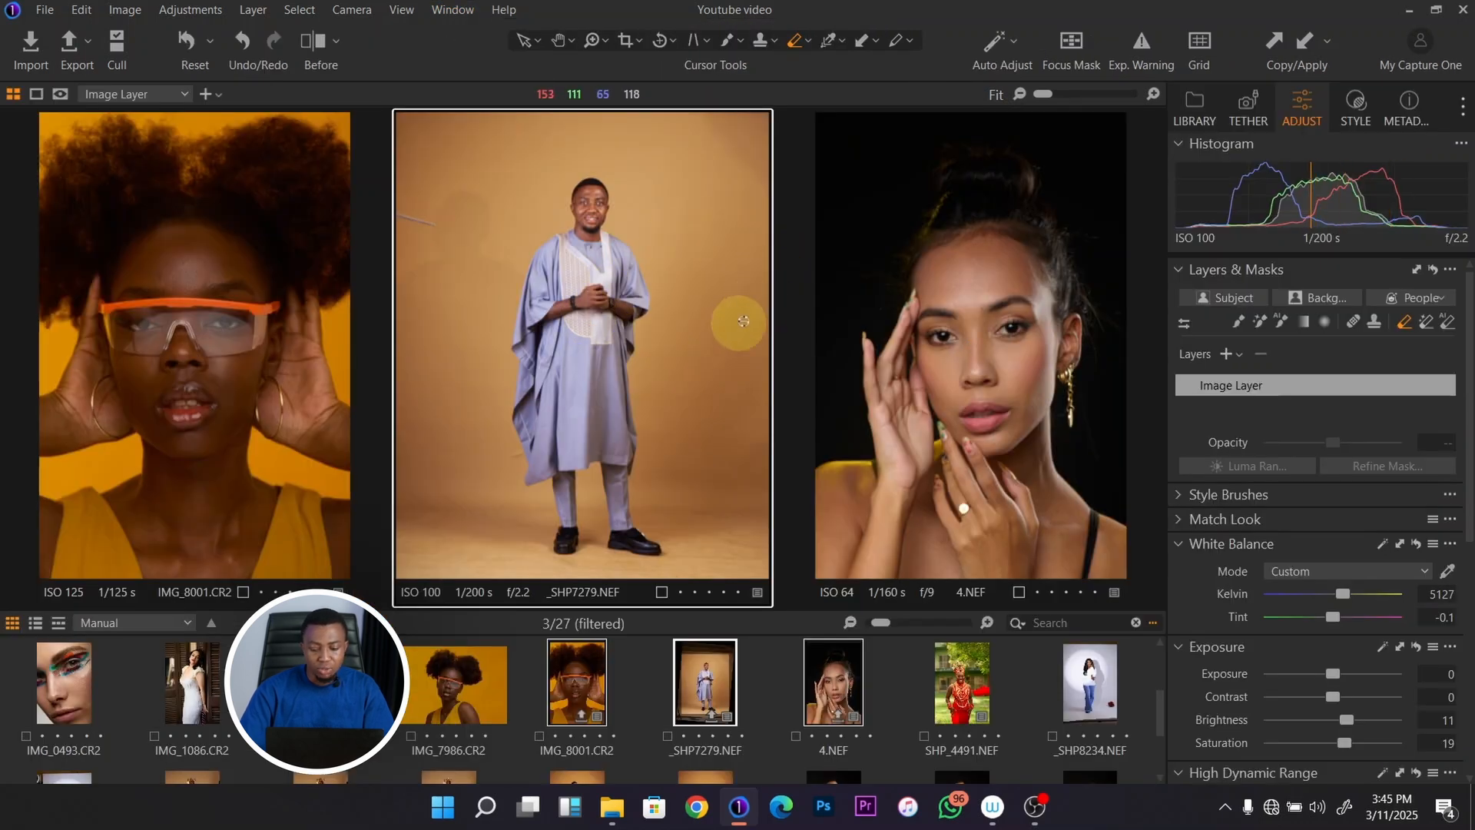
Step: Switch the workspace layout to Default
left_click(455, 16)
mouse_move(541, 30)
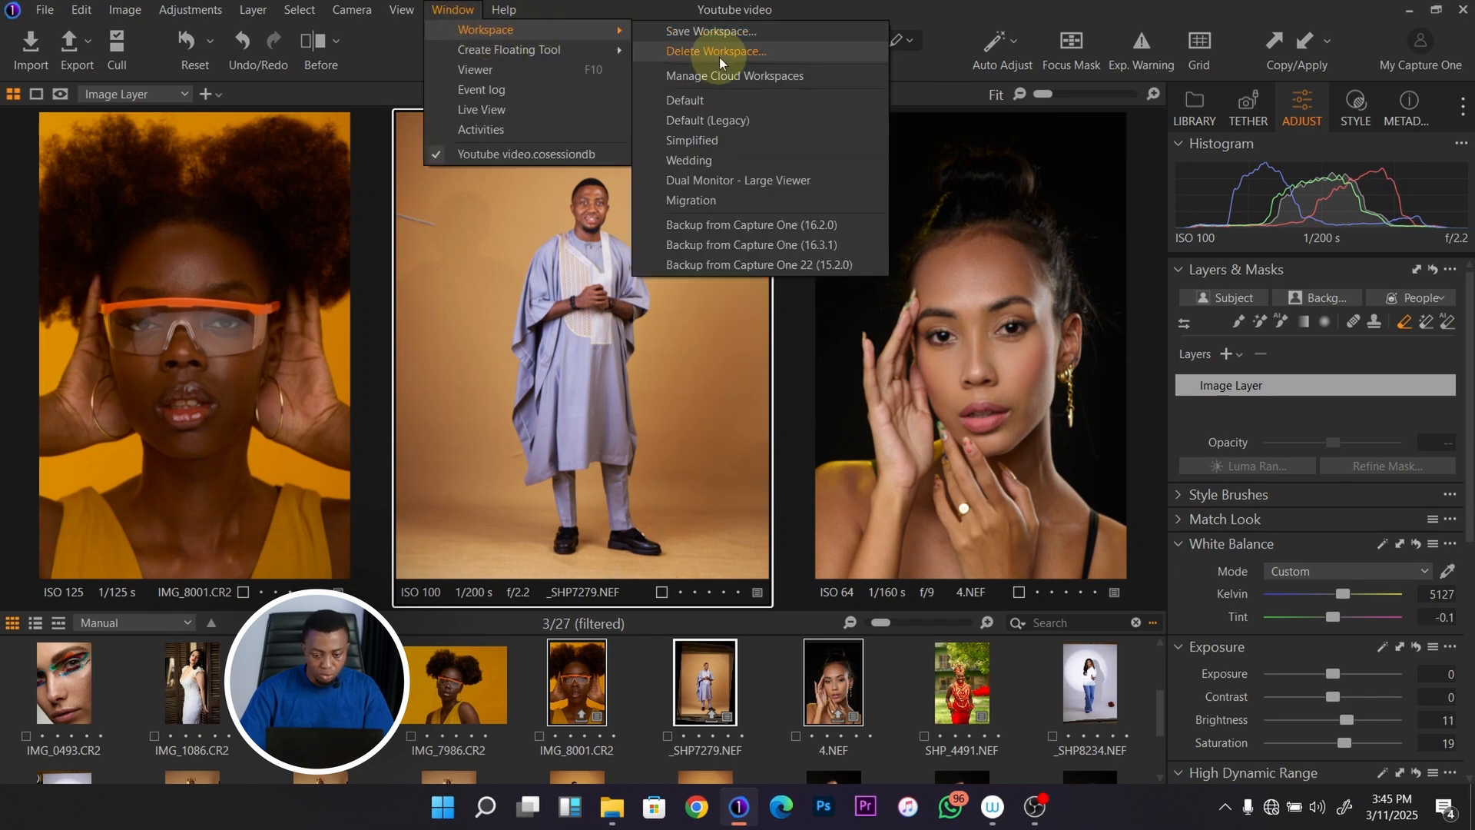
left_click(715, 101)
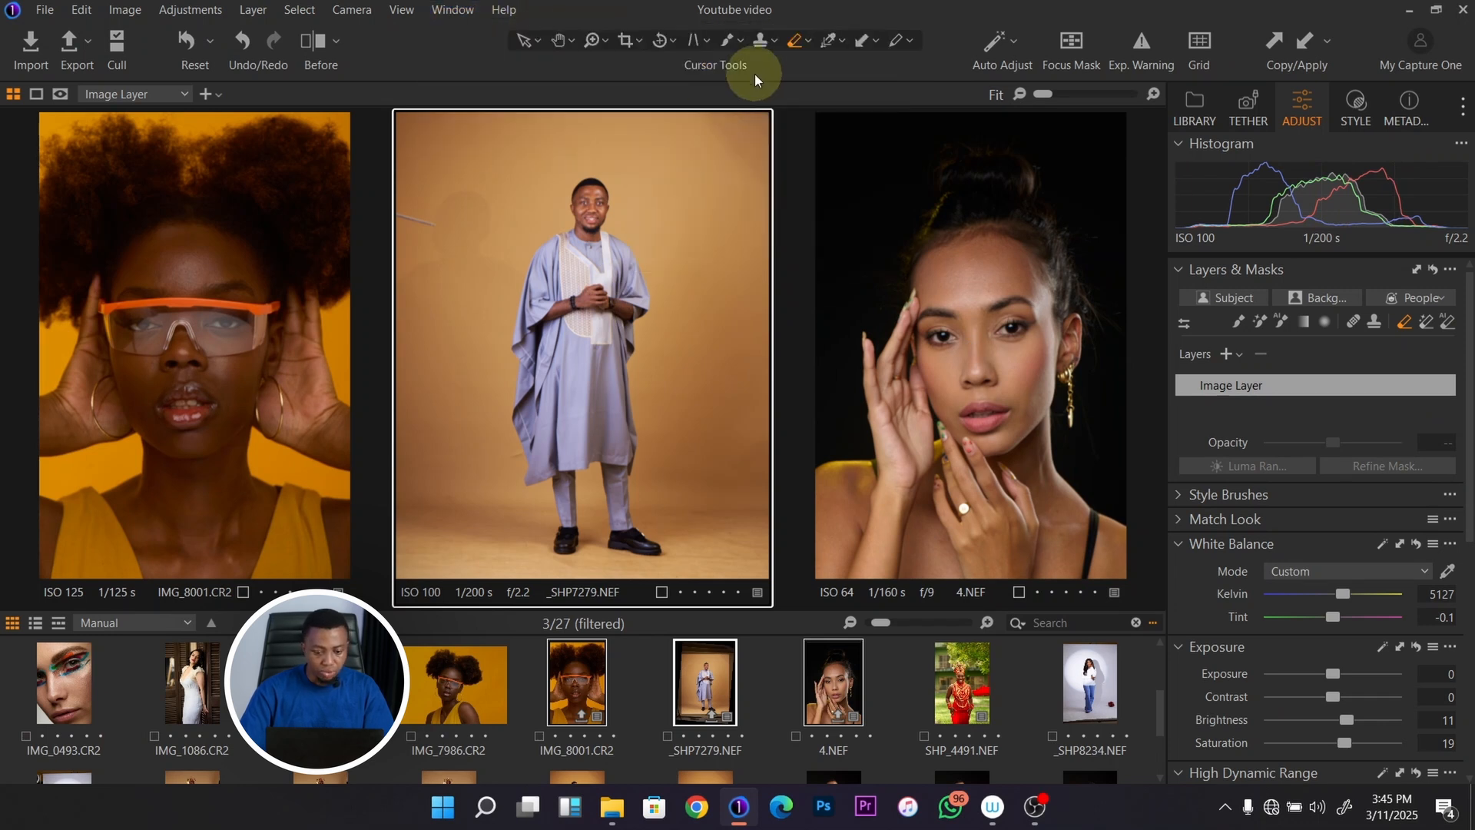